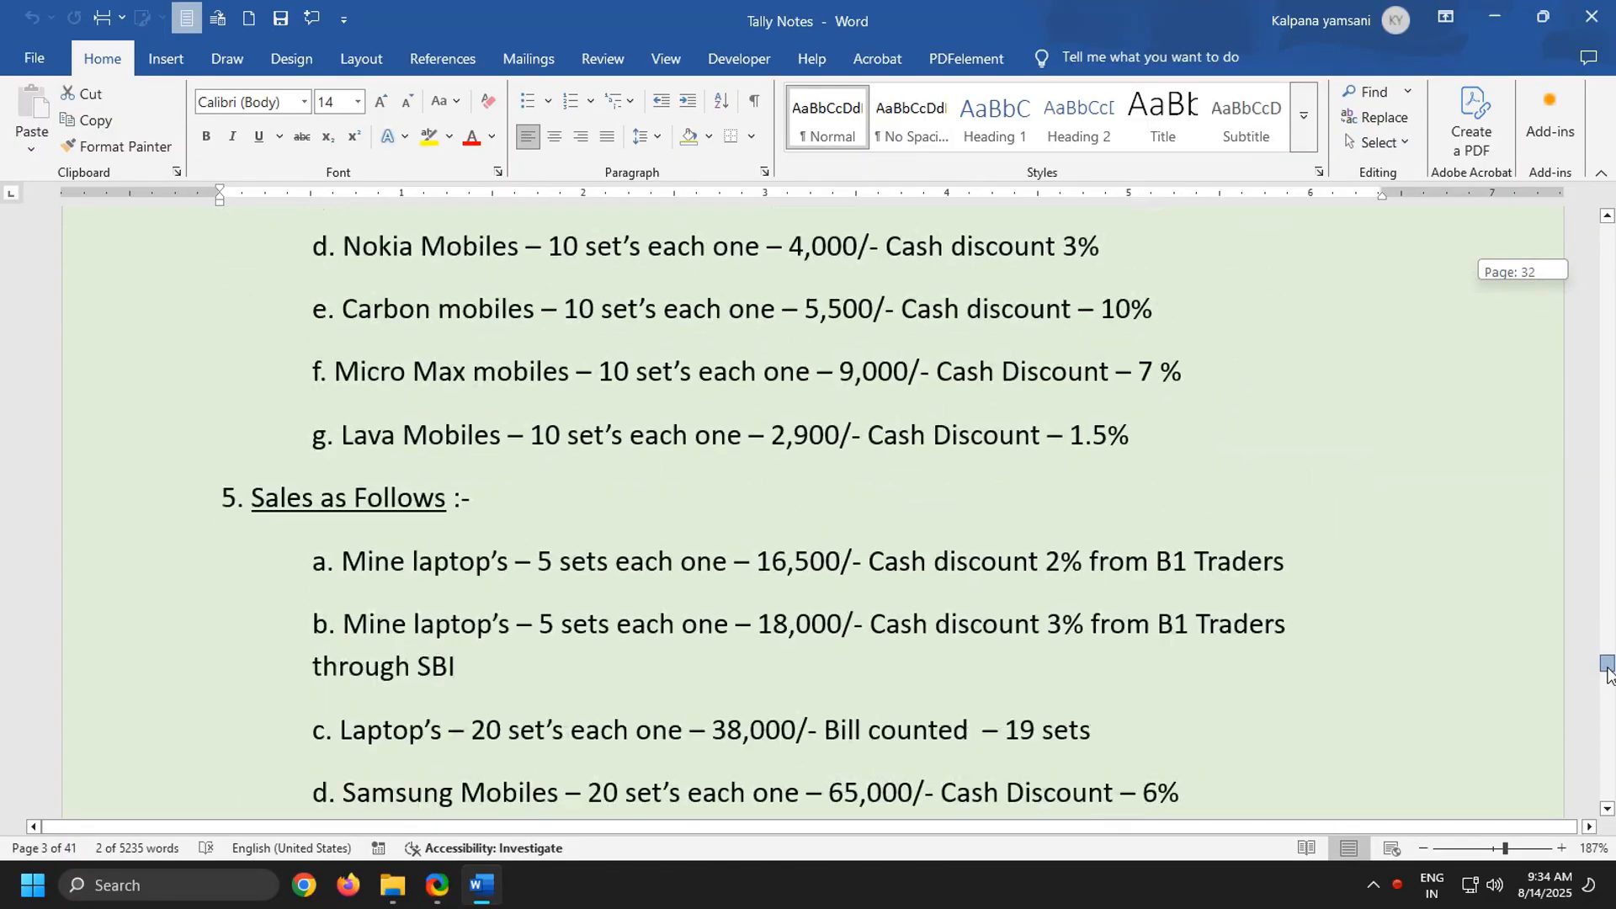
# Review the first purchase order problem in the Tally Notes document, from the opening capital entry through the sales items
pyautogui.scroll(15, 1126, 675)
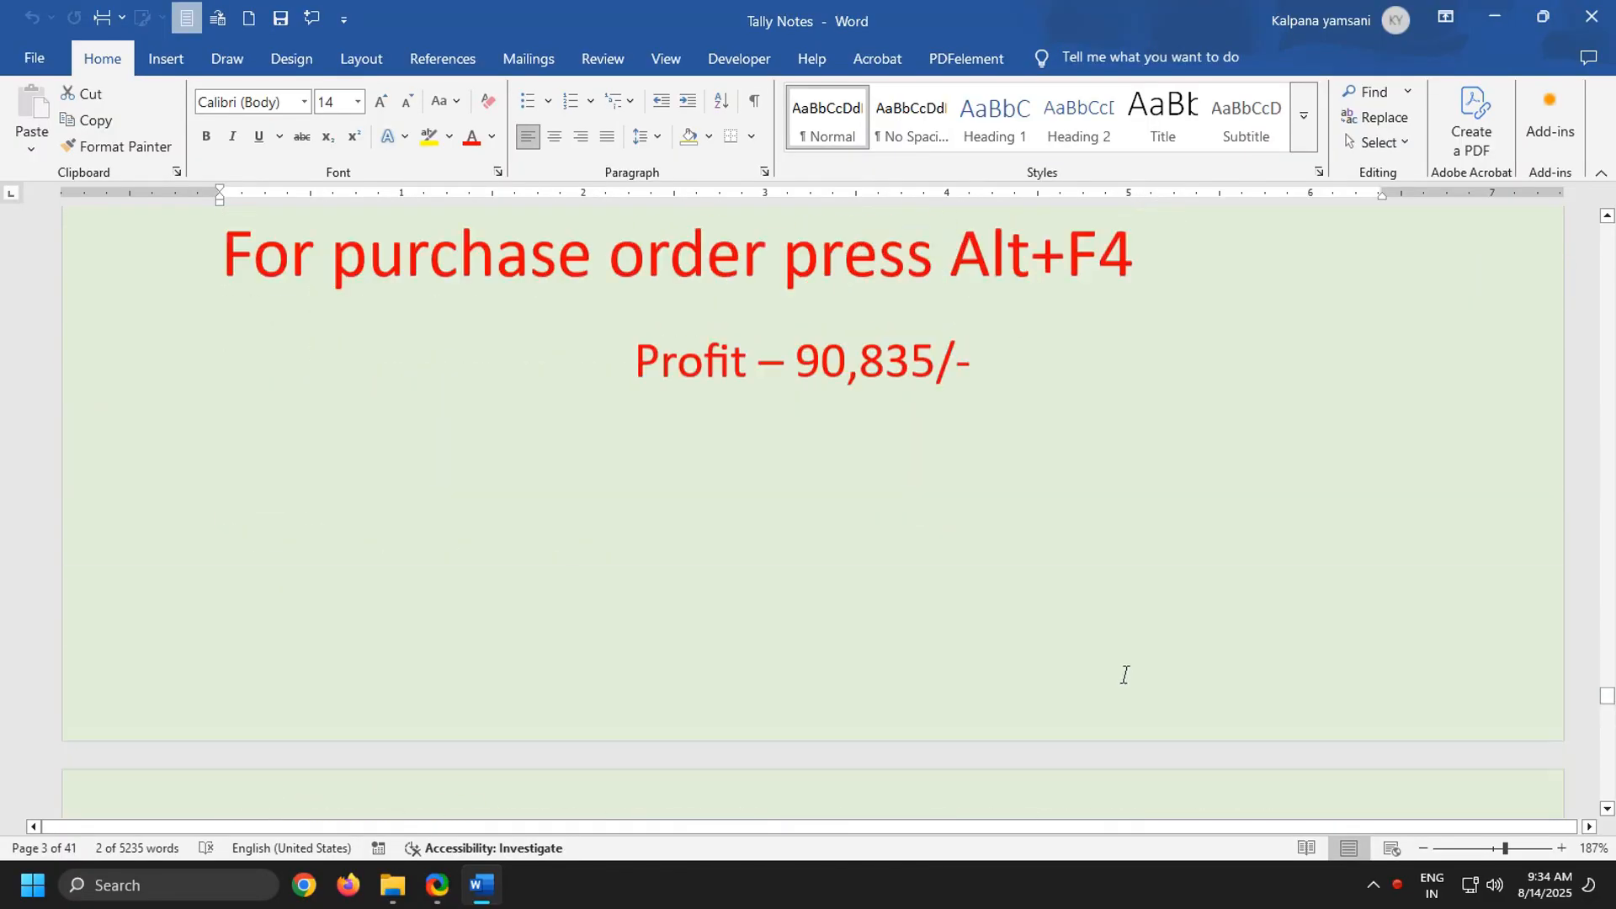
pyautogui.scroll(2, 1125, 674)
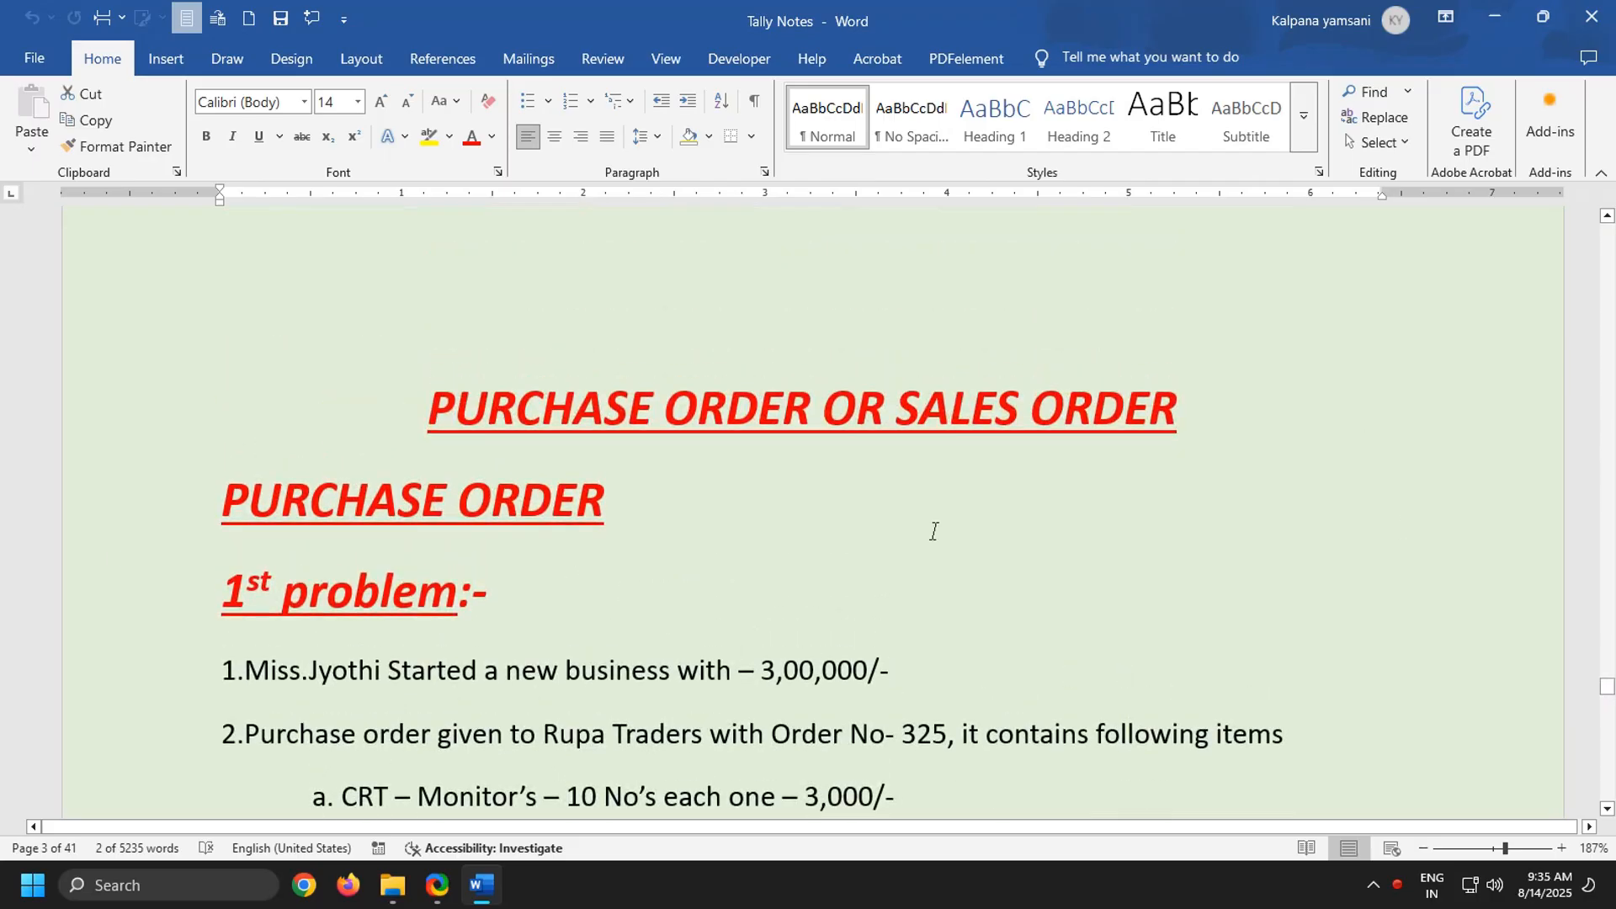
pyautogui.moveTo(567, 413); pyautogui.dragTo(1255, 497)
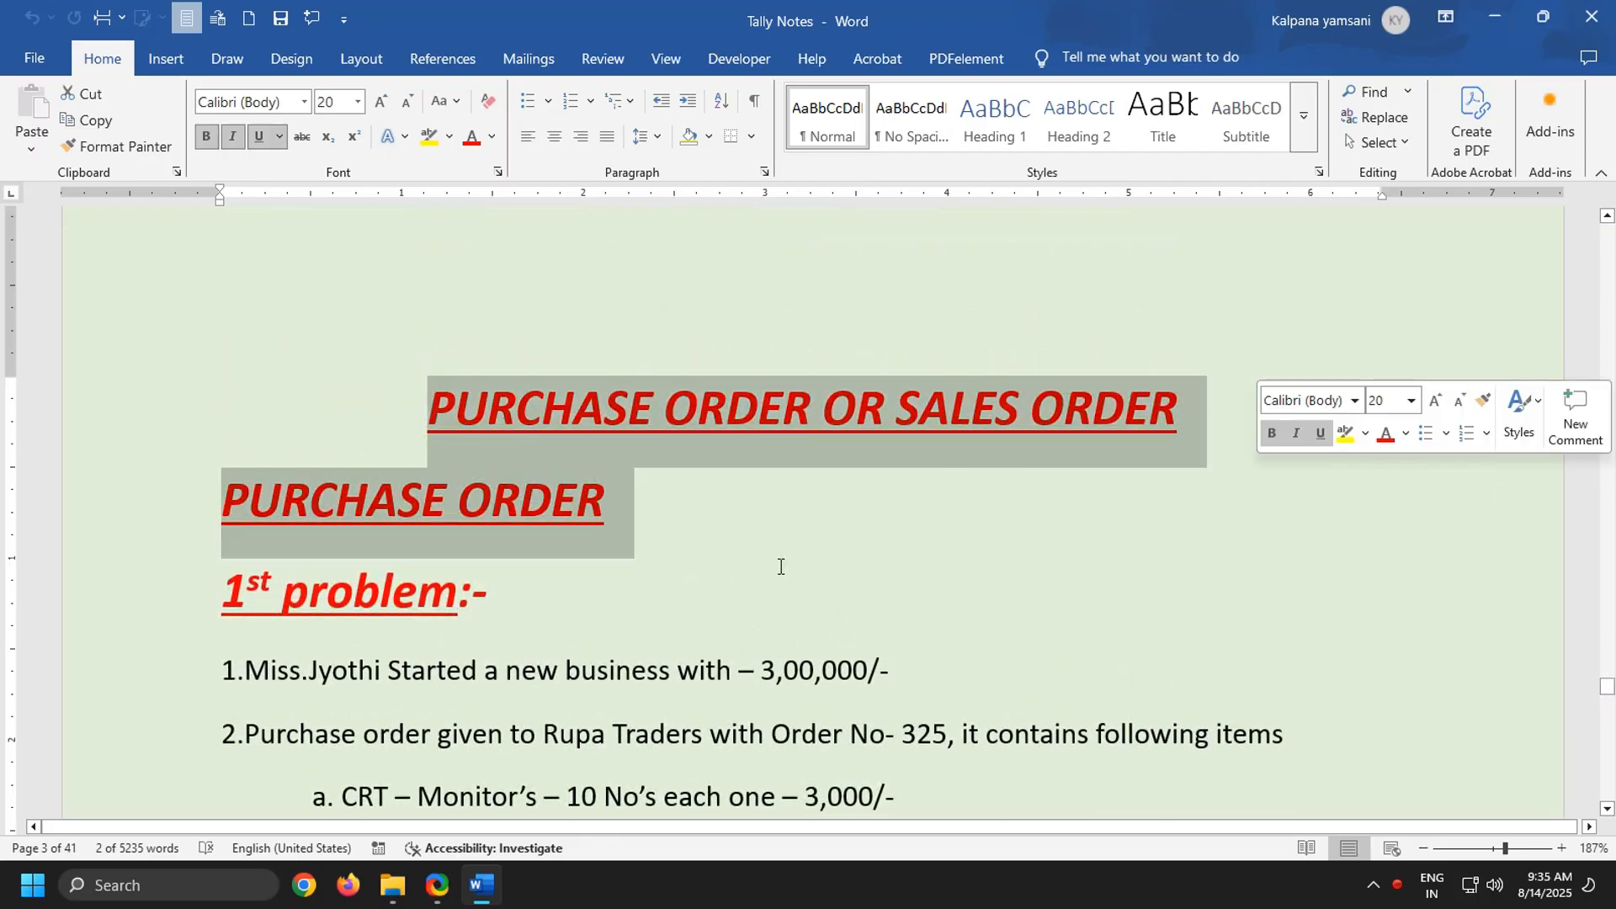
pyautogui.moveTo(223, 508); pyautogui.dragTo(761, 548)
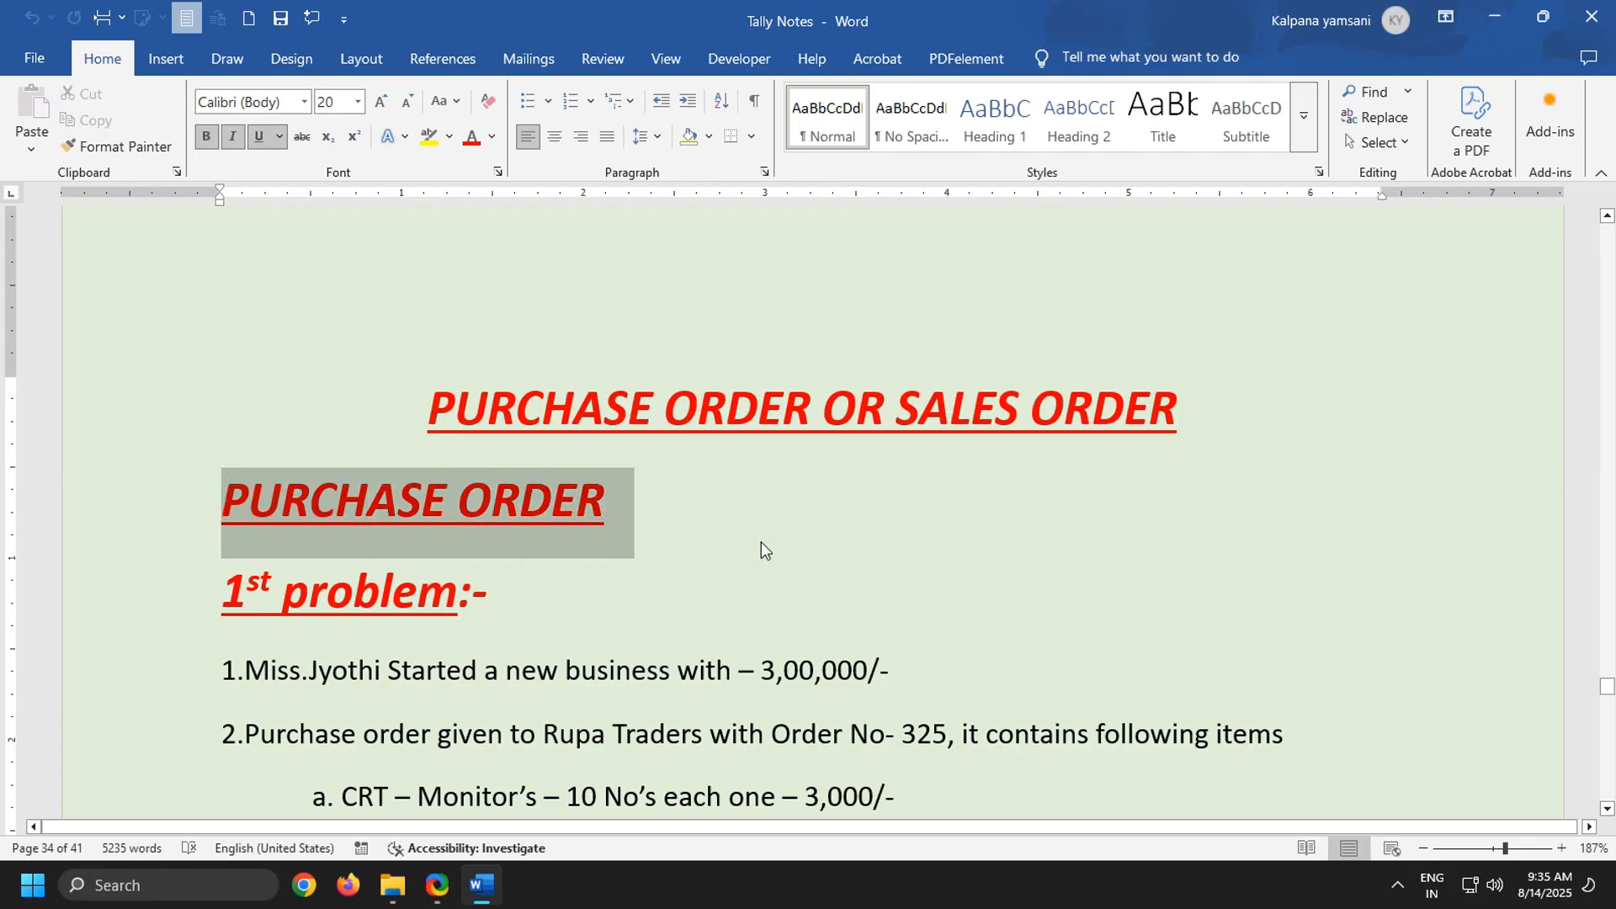
pyautogui.scroll(-2, 712, 613)
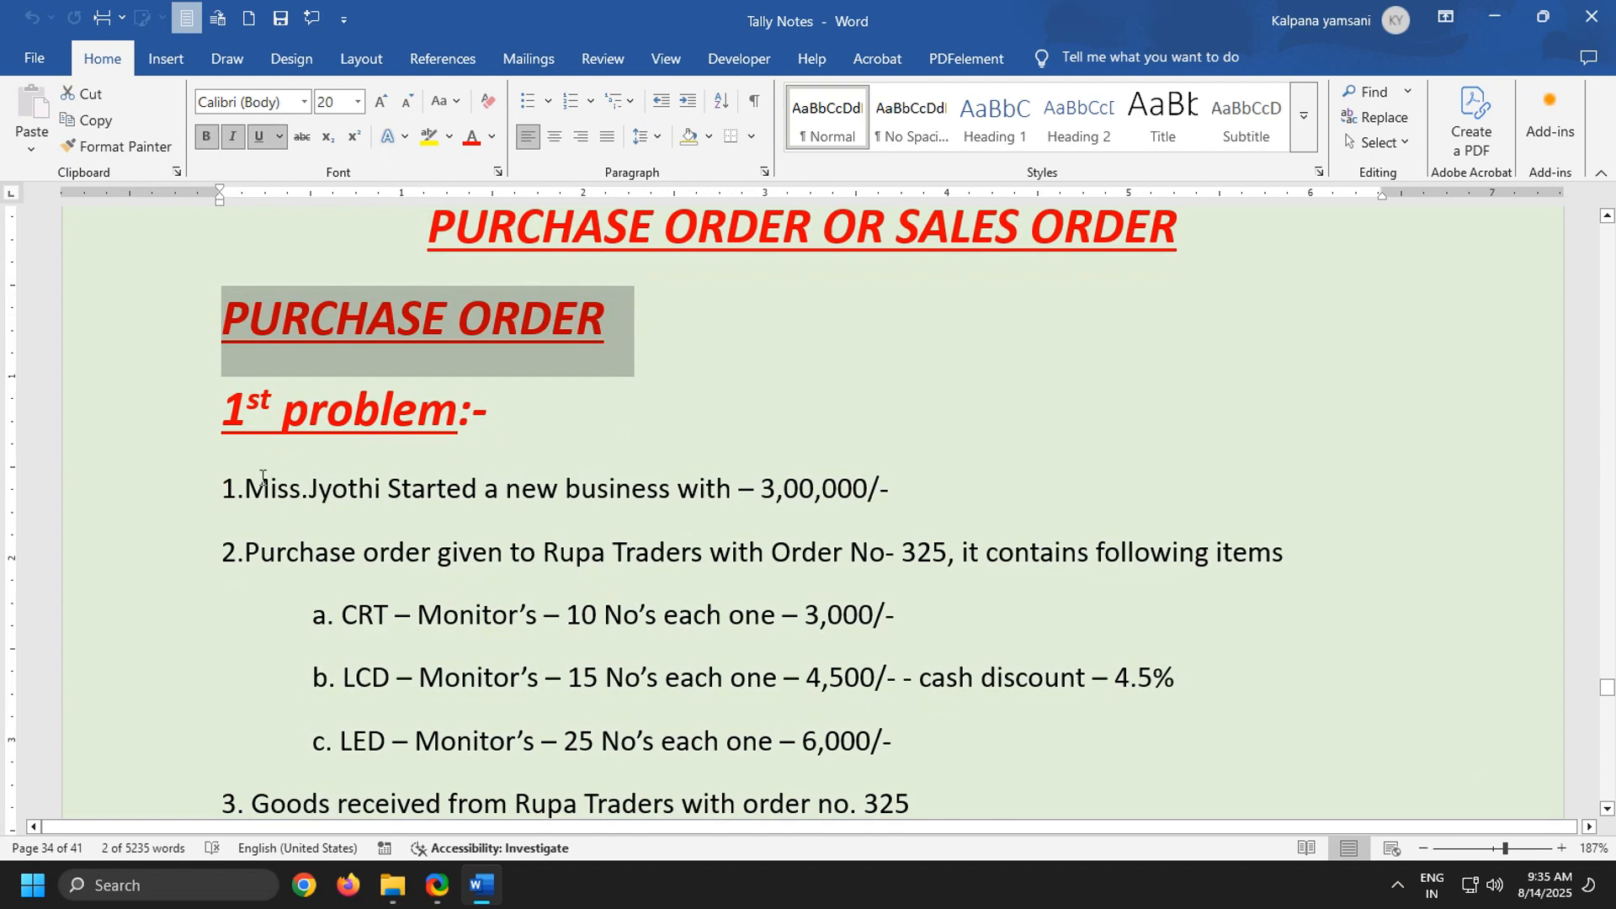
pyautogui.moveTo(224, 487); pyautogui.dragTo(964, 482)
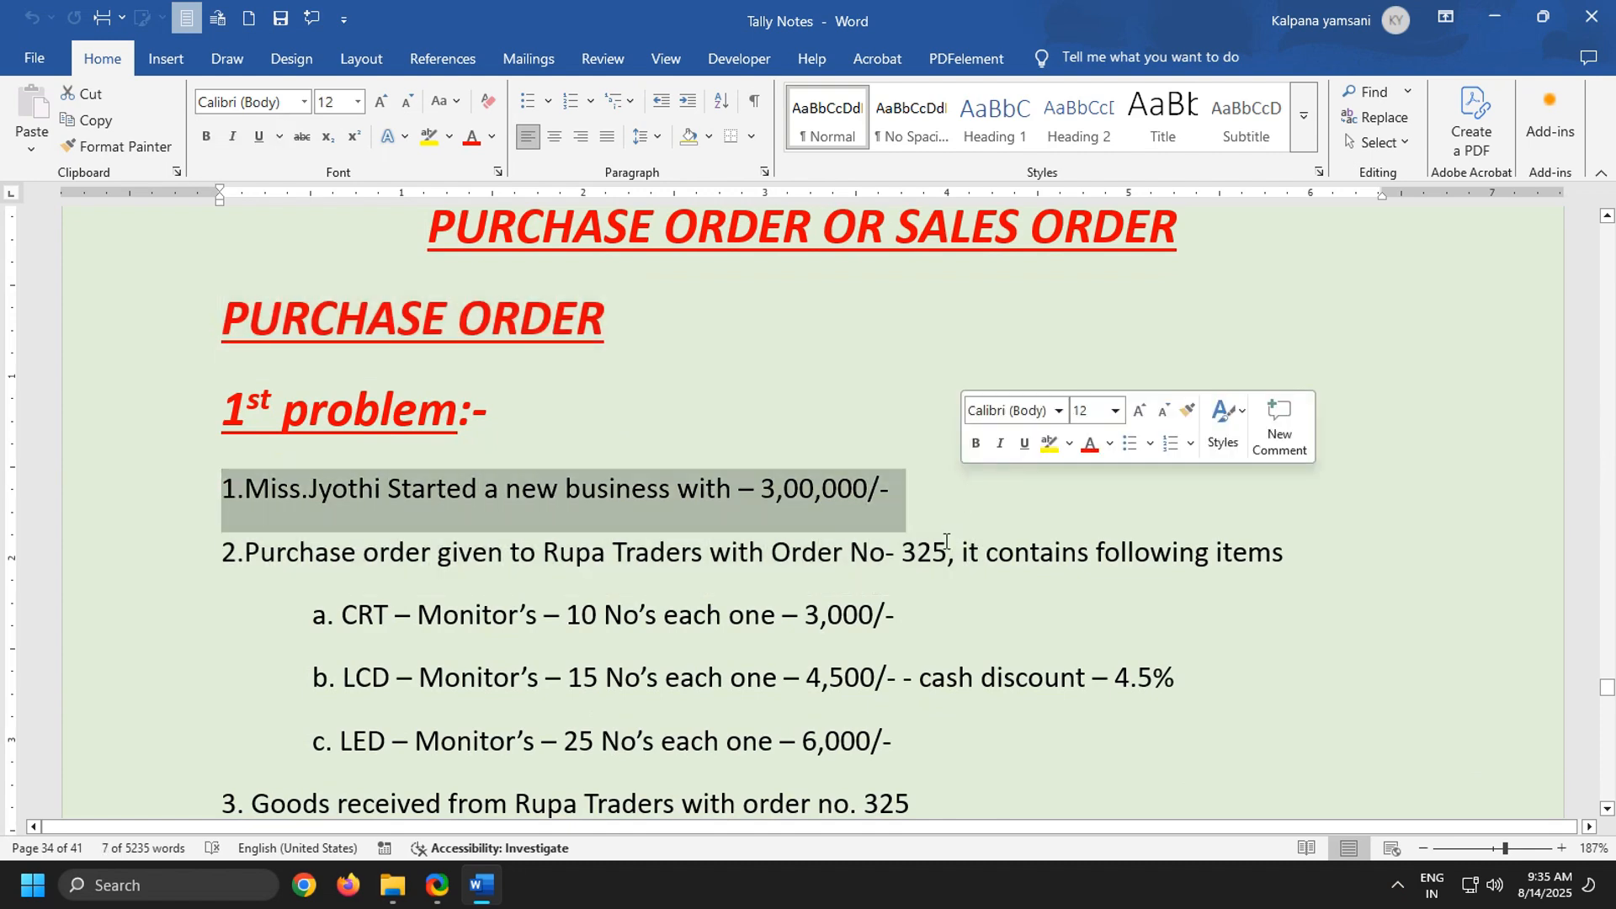
pyautogui.scroll(-10, 679, 558)
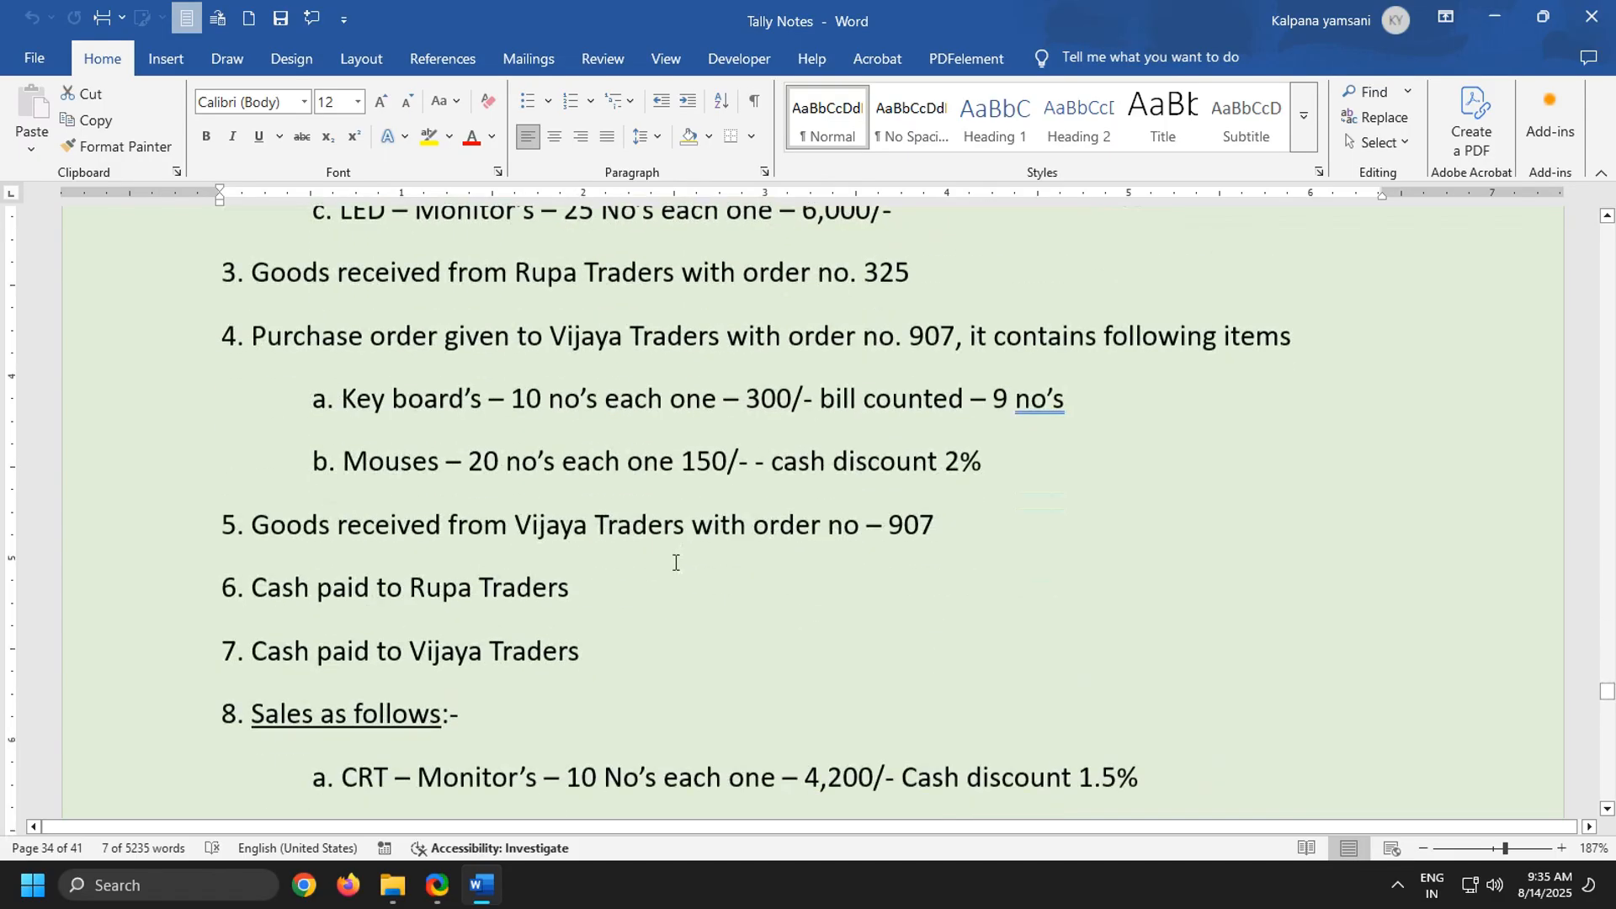
pyautogui.scroll(-2, 678, 558)
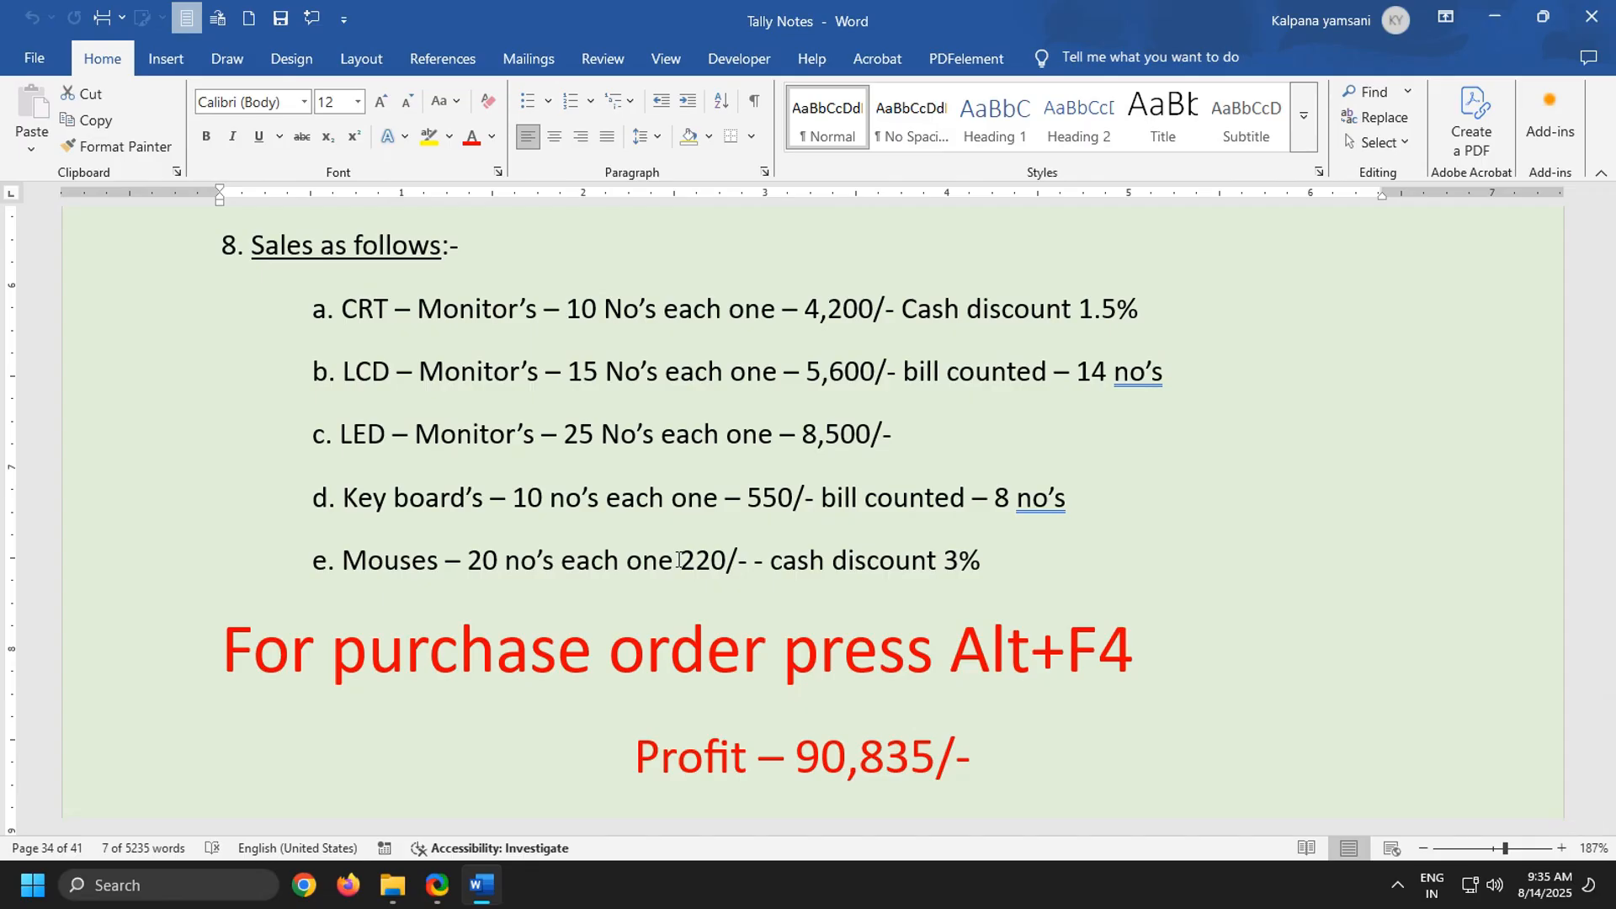
pyautogui.scroll(2, 484, 712)
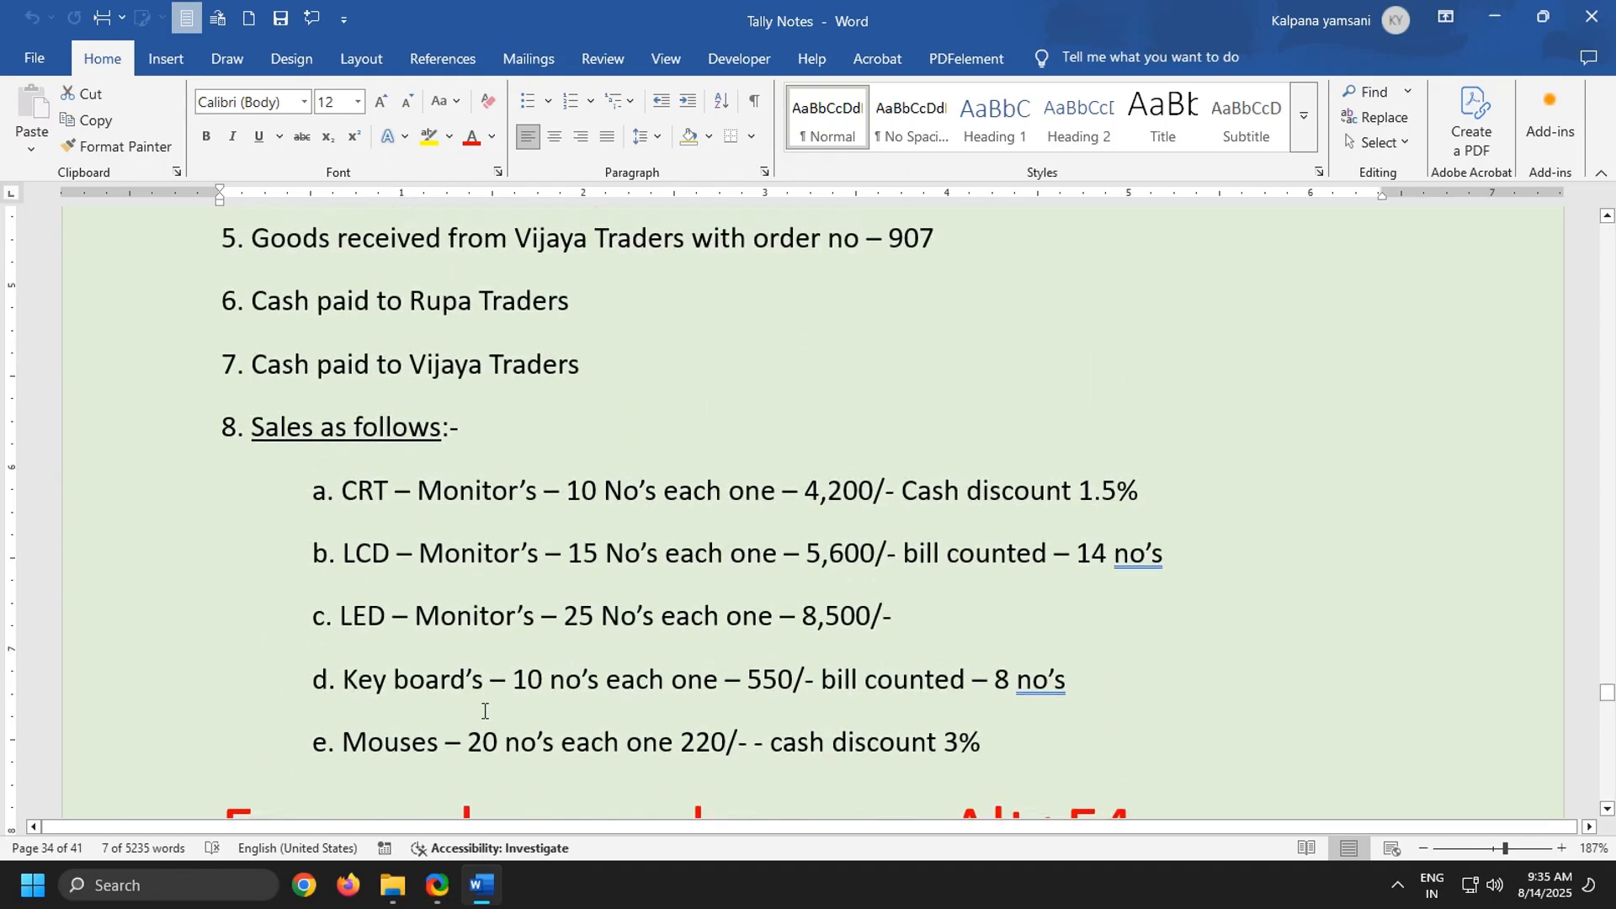
pyautogui.scroll(11, 484, 711)
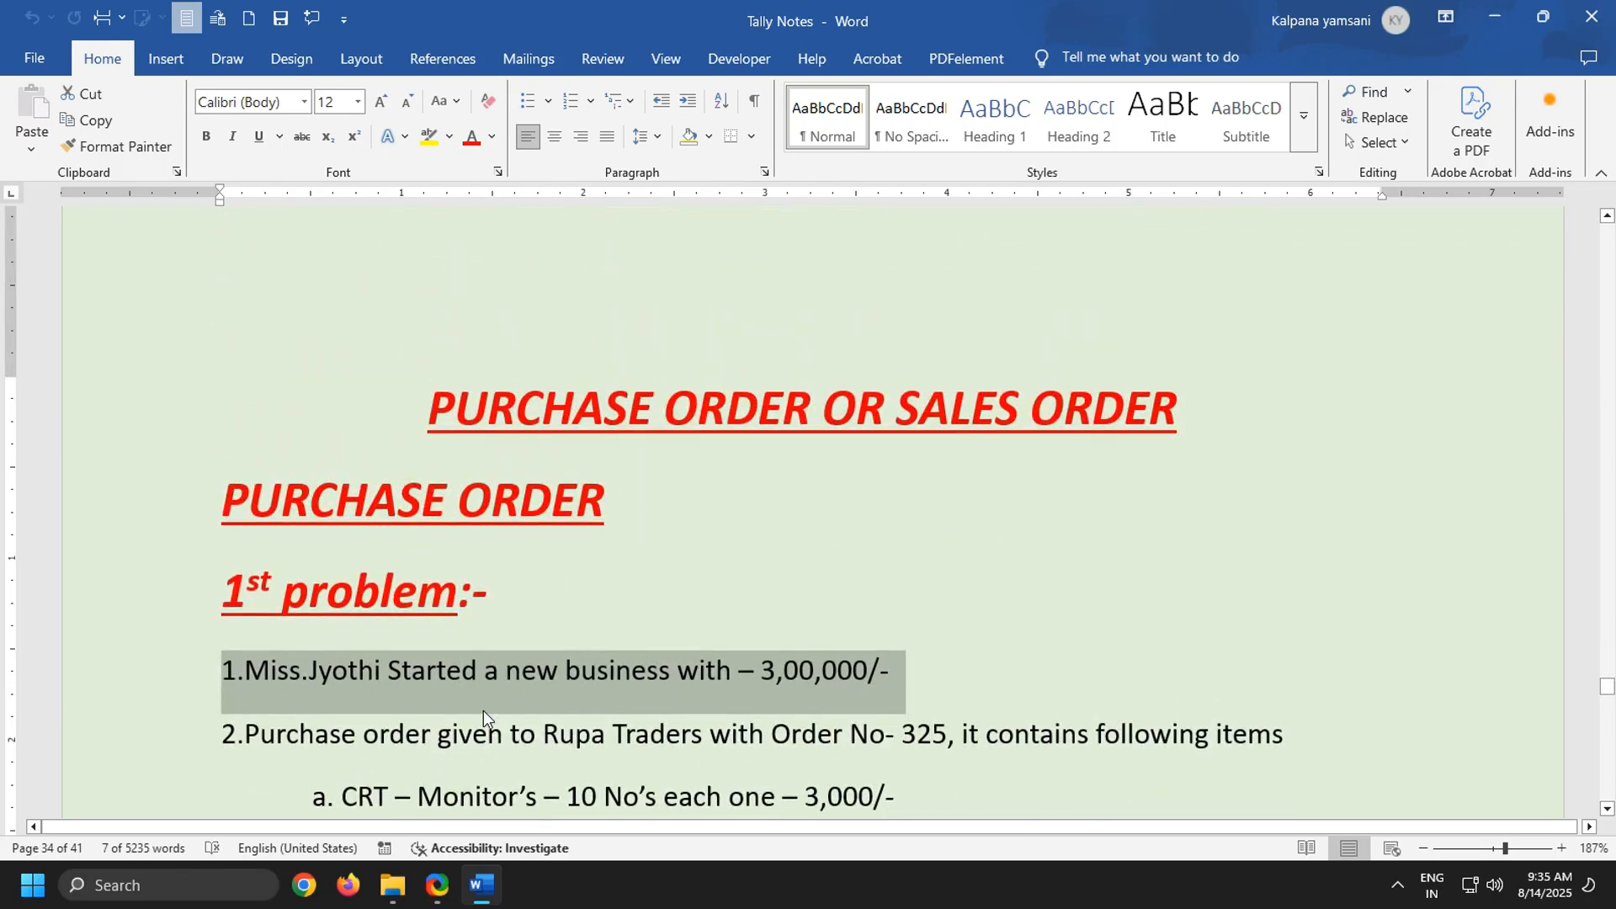
# Minimize the notes and switch to Tally.ERP 9, starting it in Educational Mode with the Silver Edition (Single User)
pyautogui.click(1496, 19)
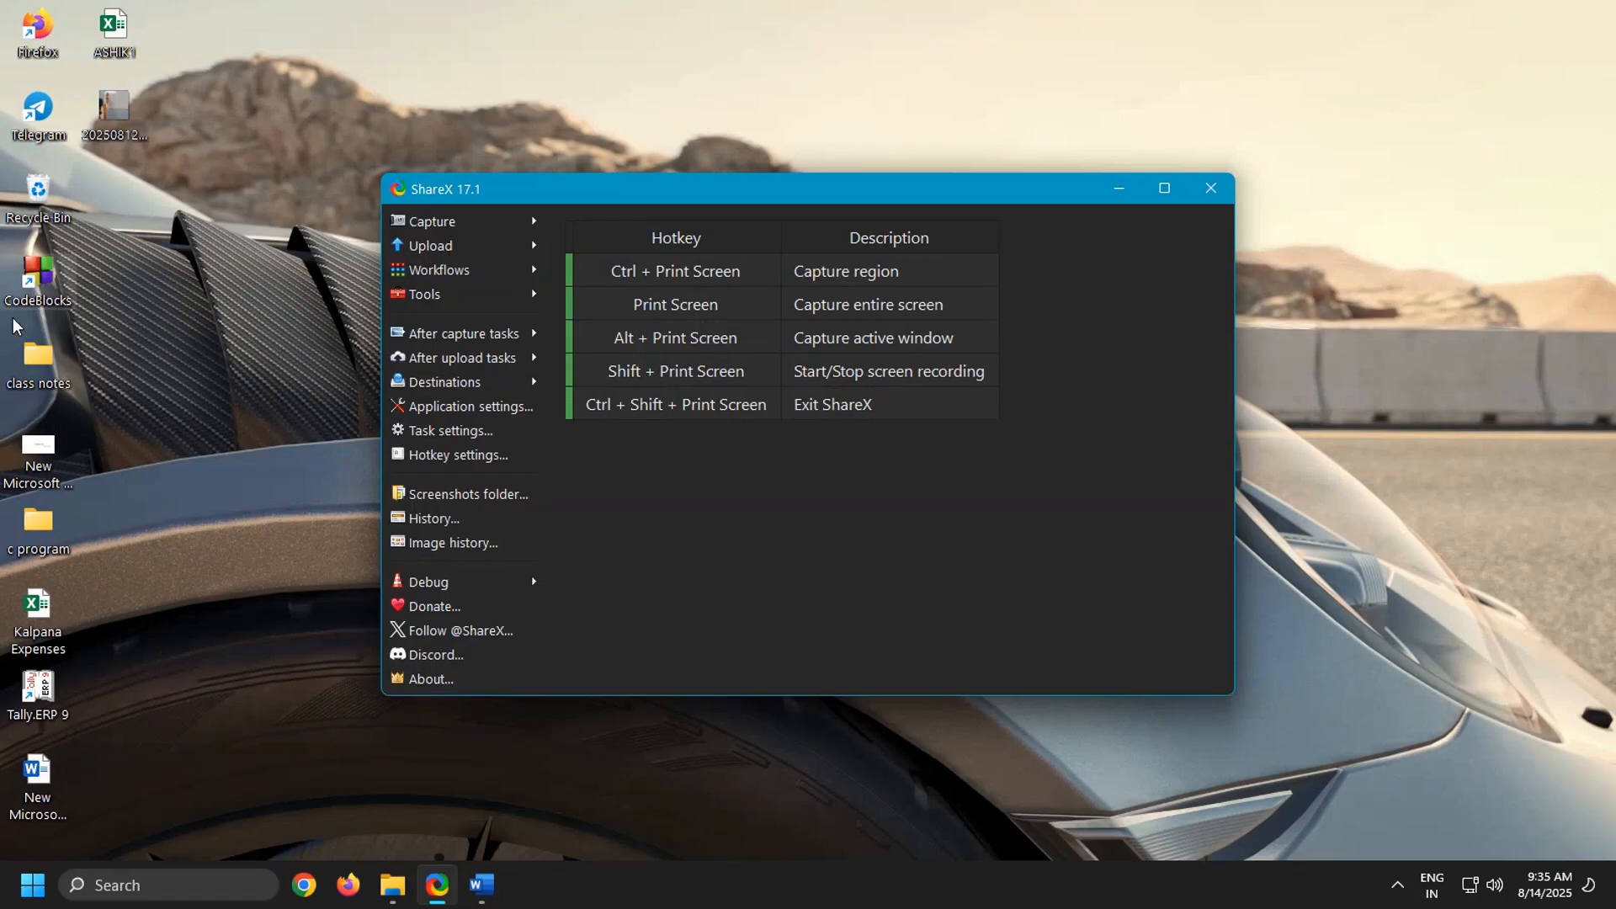
pyautogui.doubleClick(47, 703)
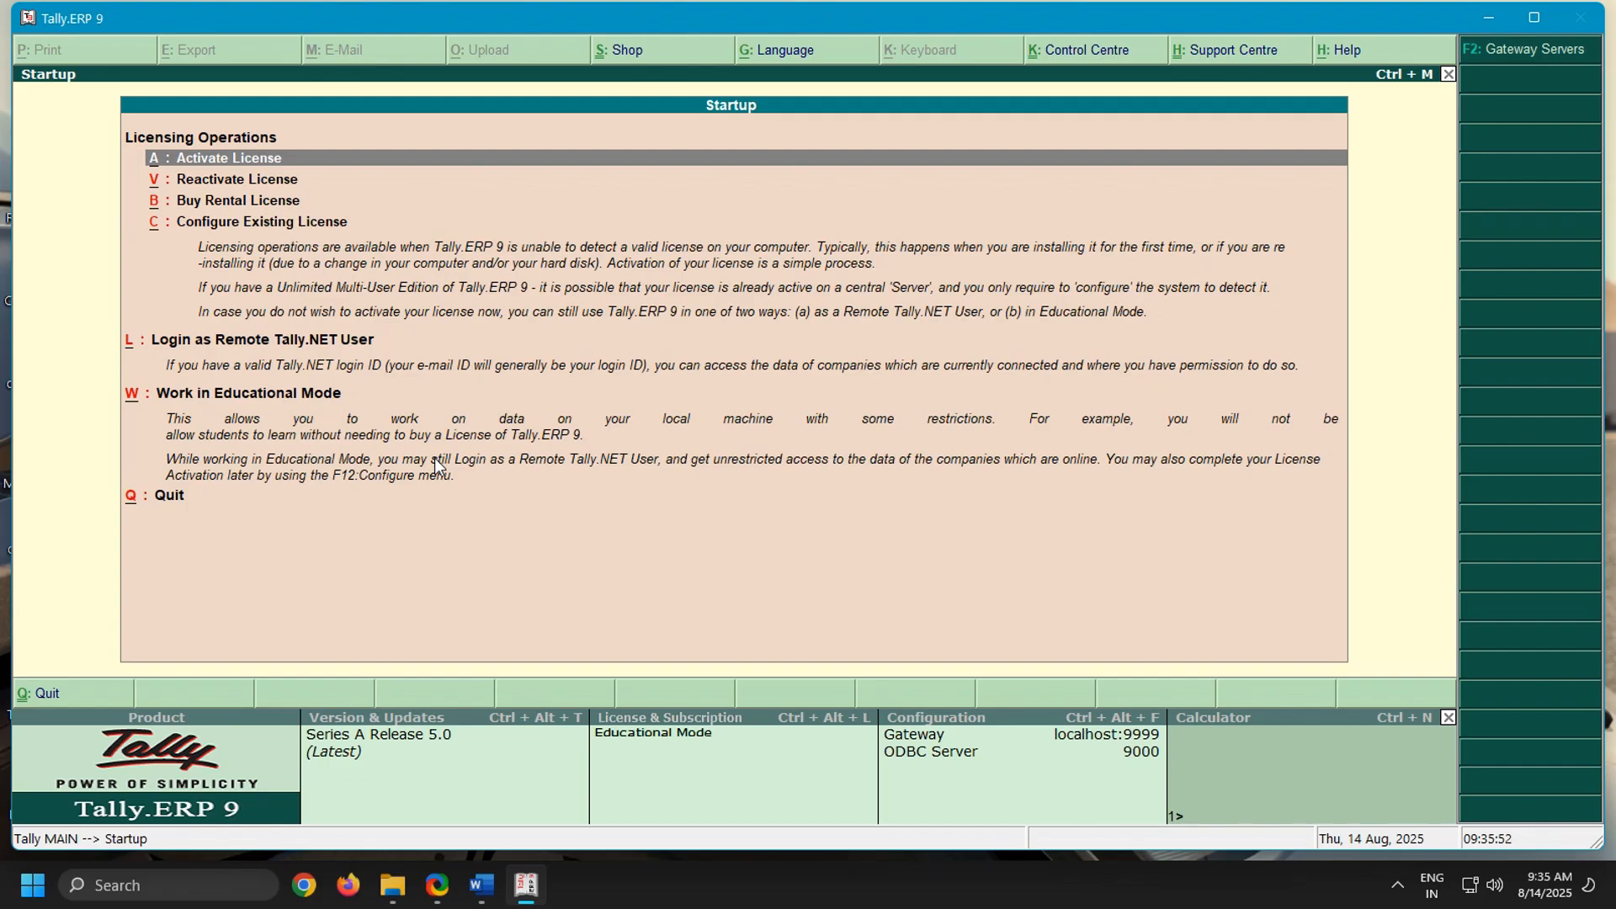
pyautogui.press('w')
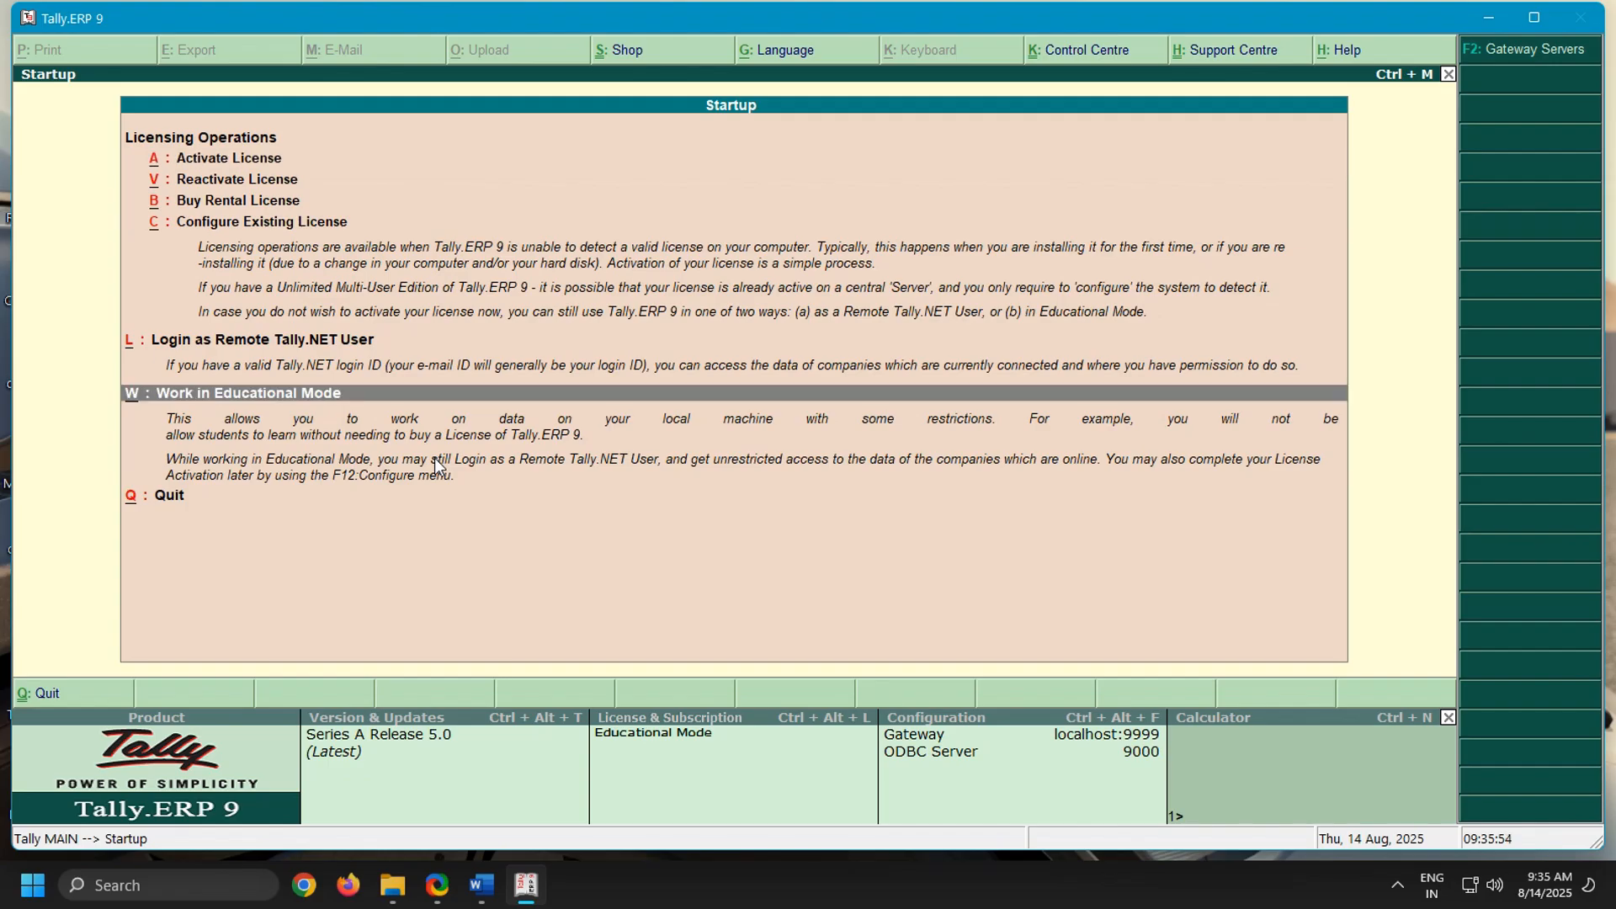
pyautogui.press('Return')
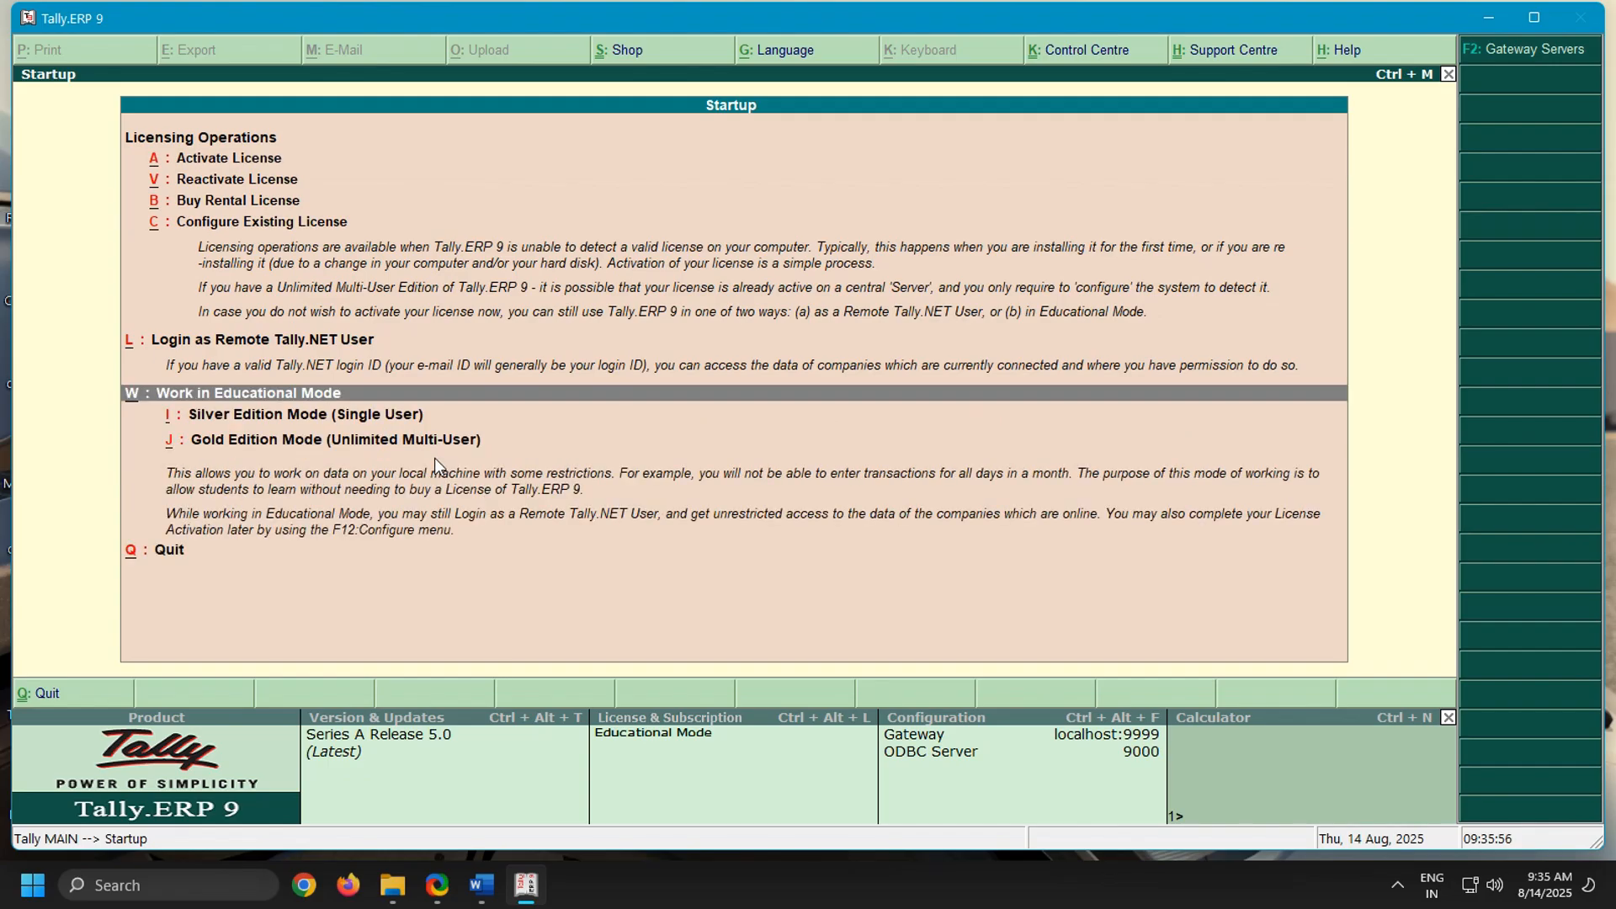
pyautogui.press('i')
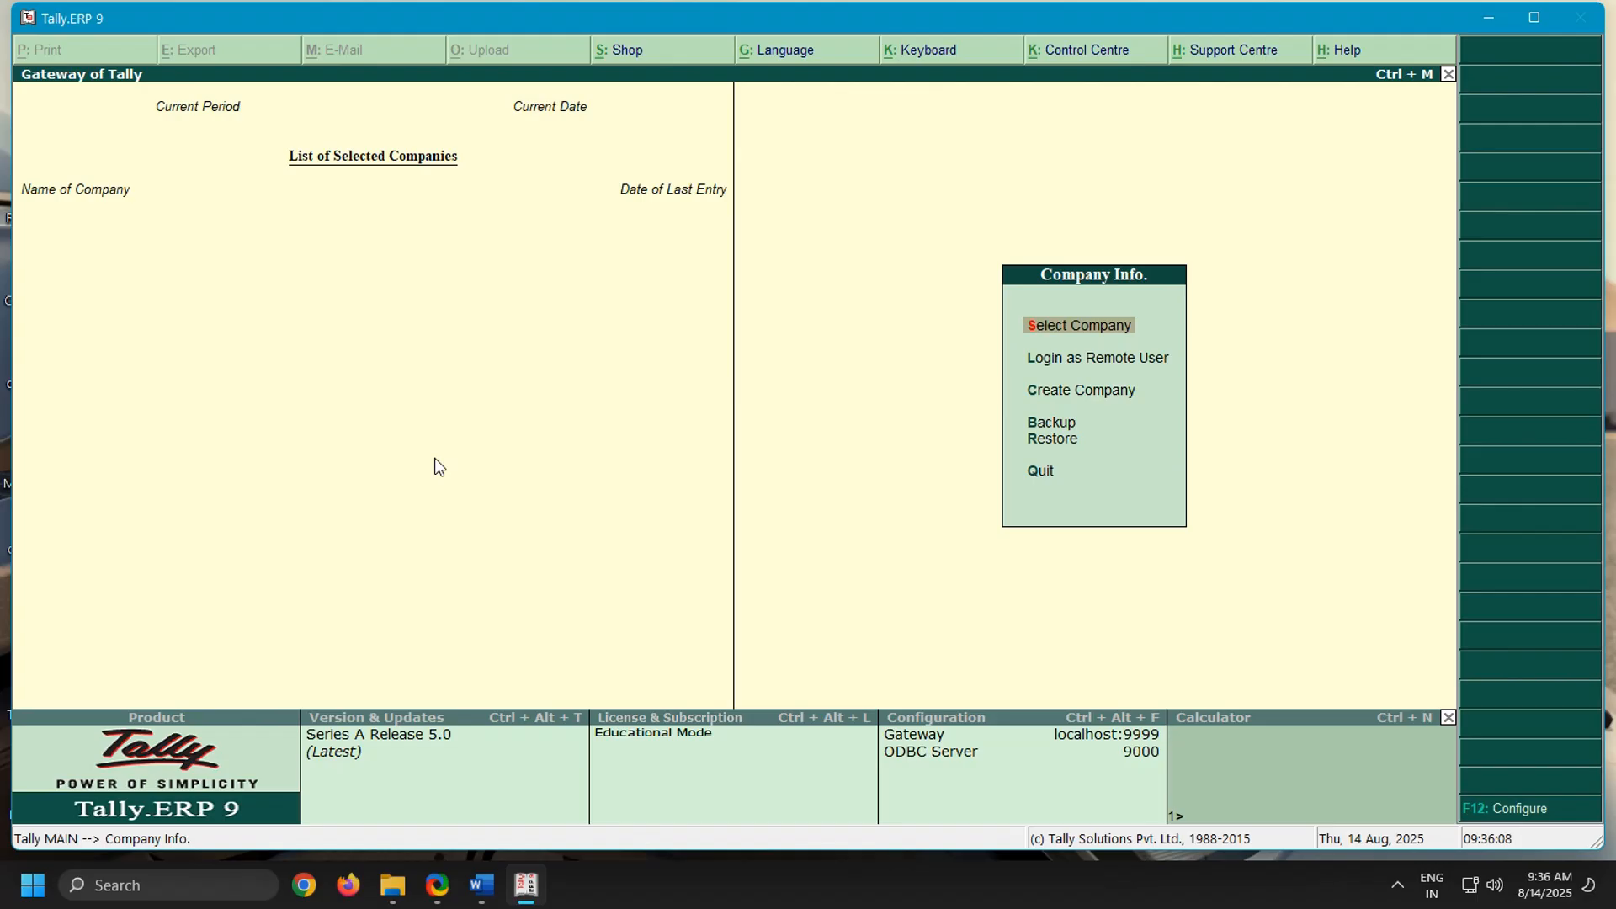
# Start creating a company and enter the business owner's name from the first problem as company and mailing name
pyautogui.press('Down')
pyautogui.press('Down')
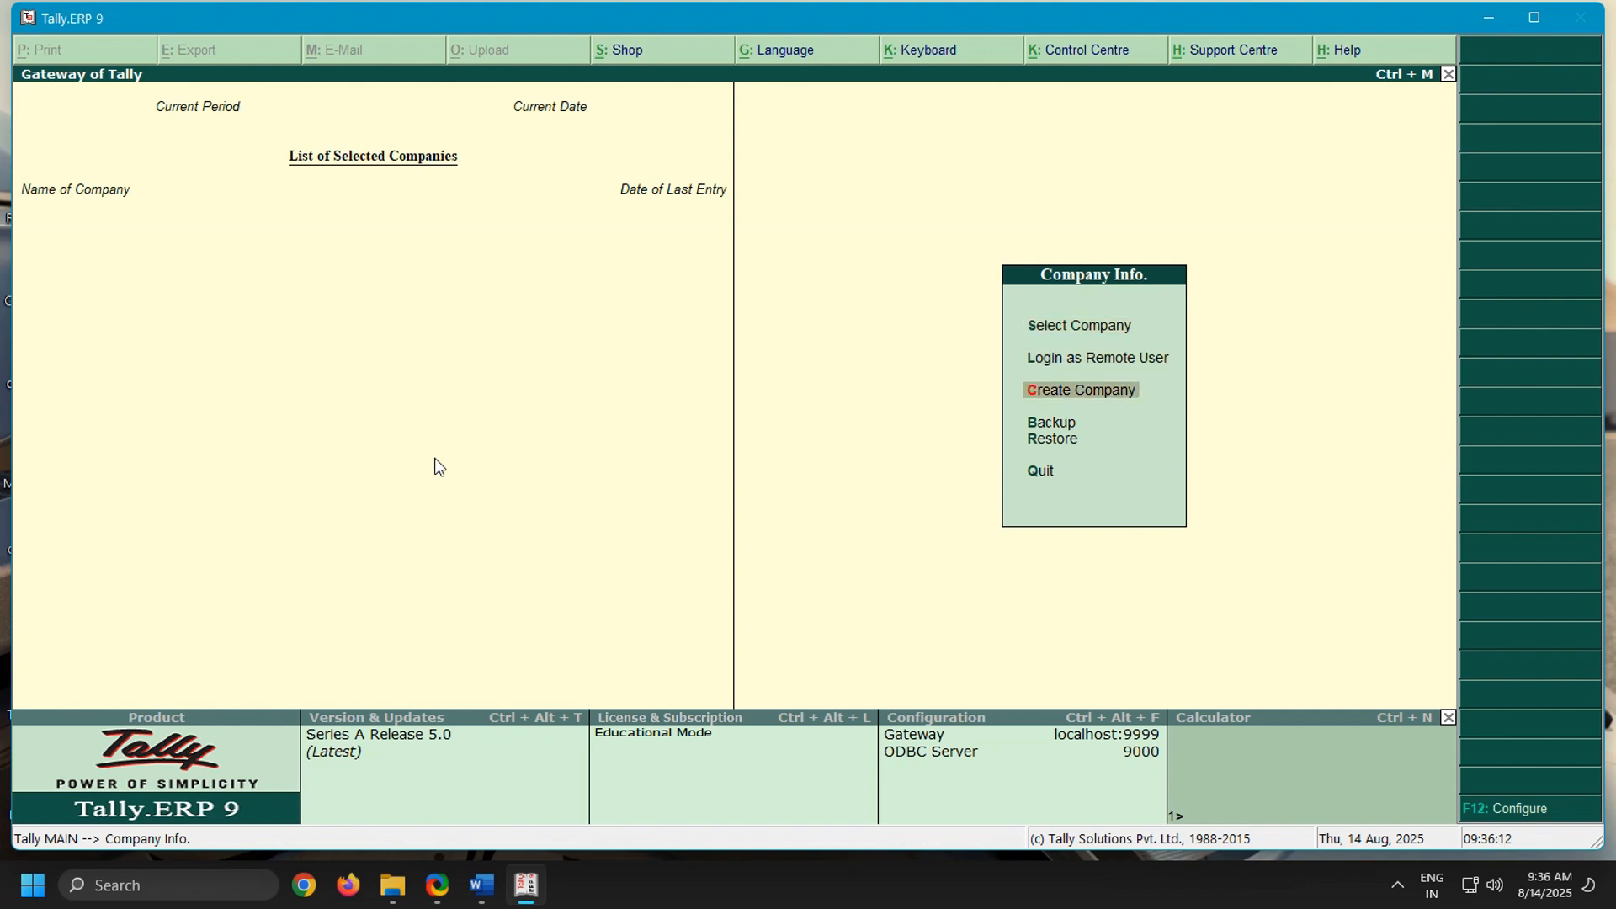
pyautogui.press('Return')
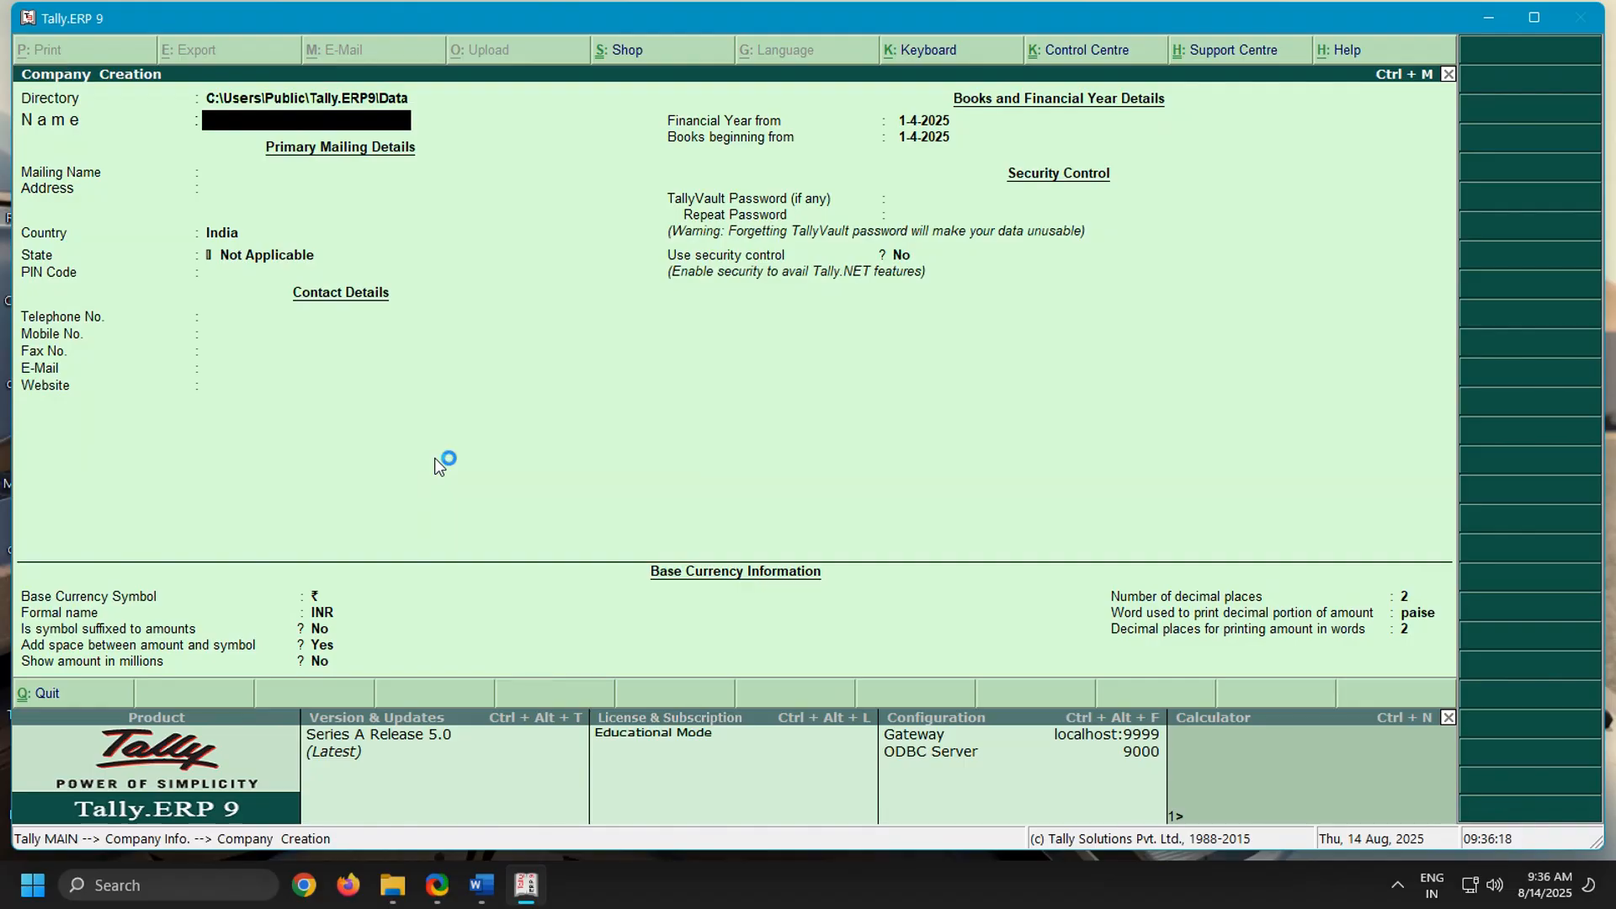
pyautogui.write('Miss Jyothi')
pyautogui.press('Return')
pyautogui.press('Return')
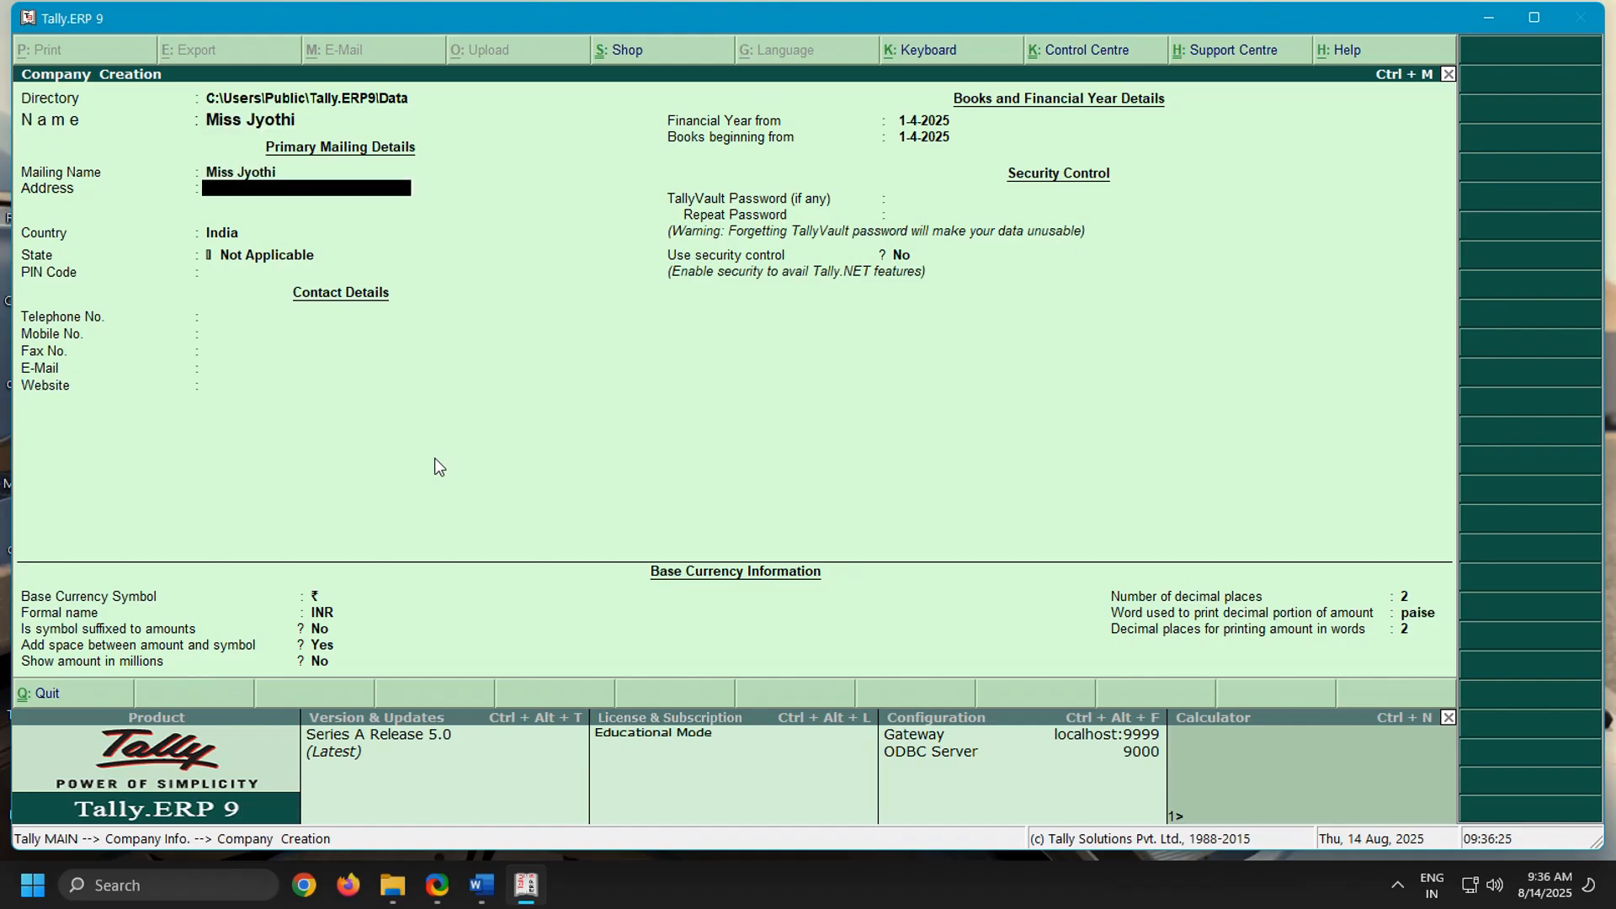
# Fill in the company's address, set the state to Andhra Pradesh, and save the company with the remaining defaults
pyautogui.write('Ongole')
pyautogui.press('Return')
pyautogui.press('Return')
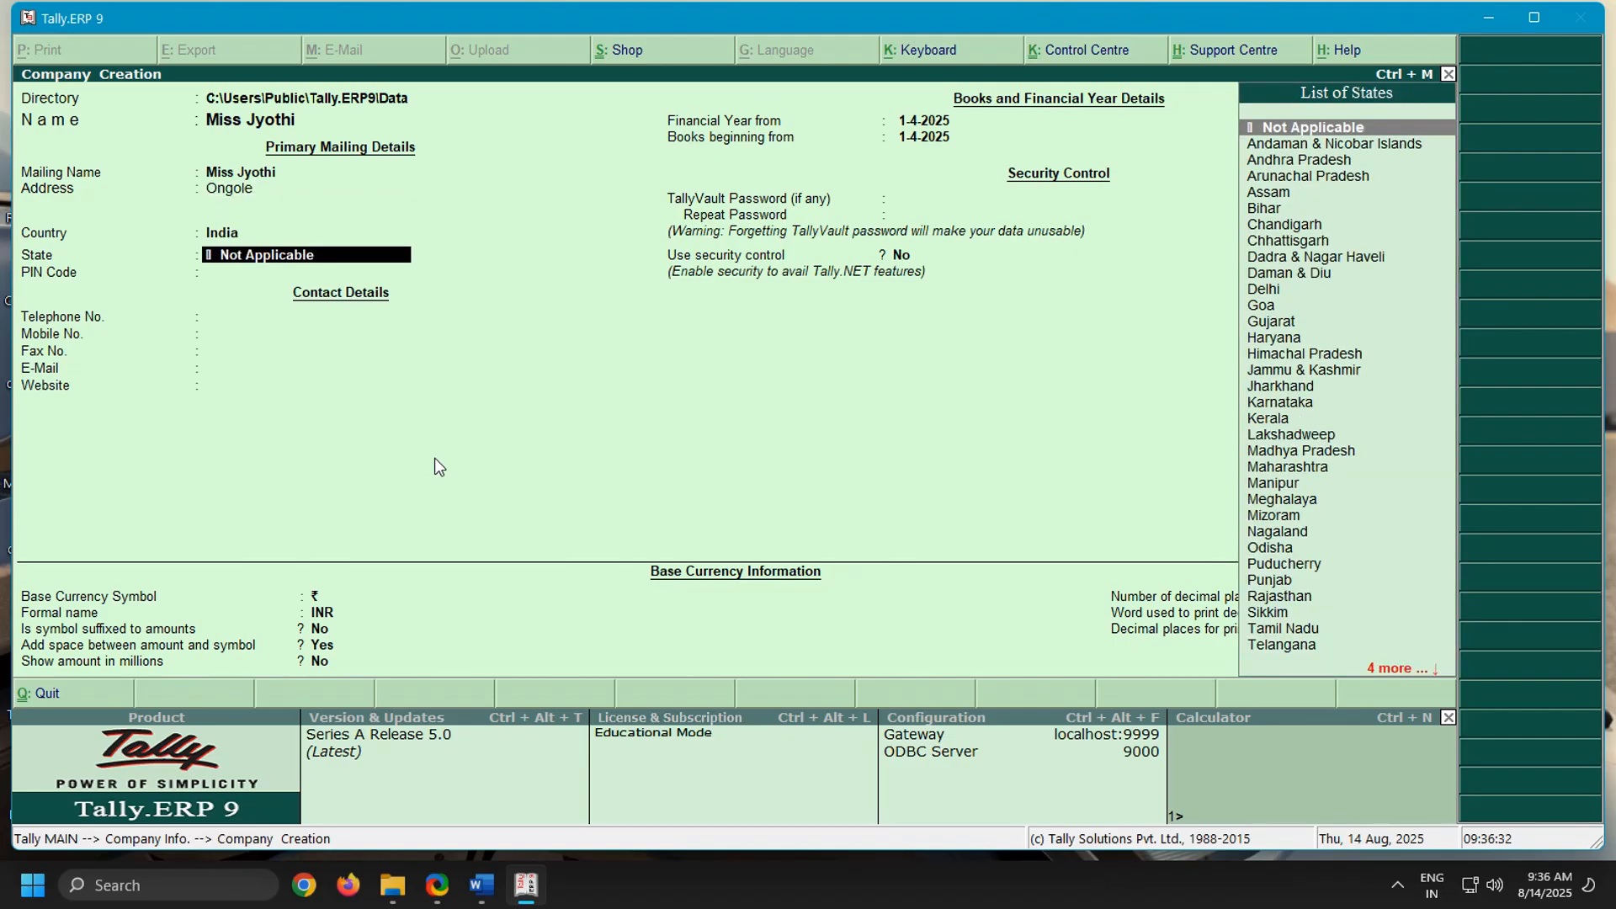
pyautogui.press('Down')
pyautogui.press('Down')
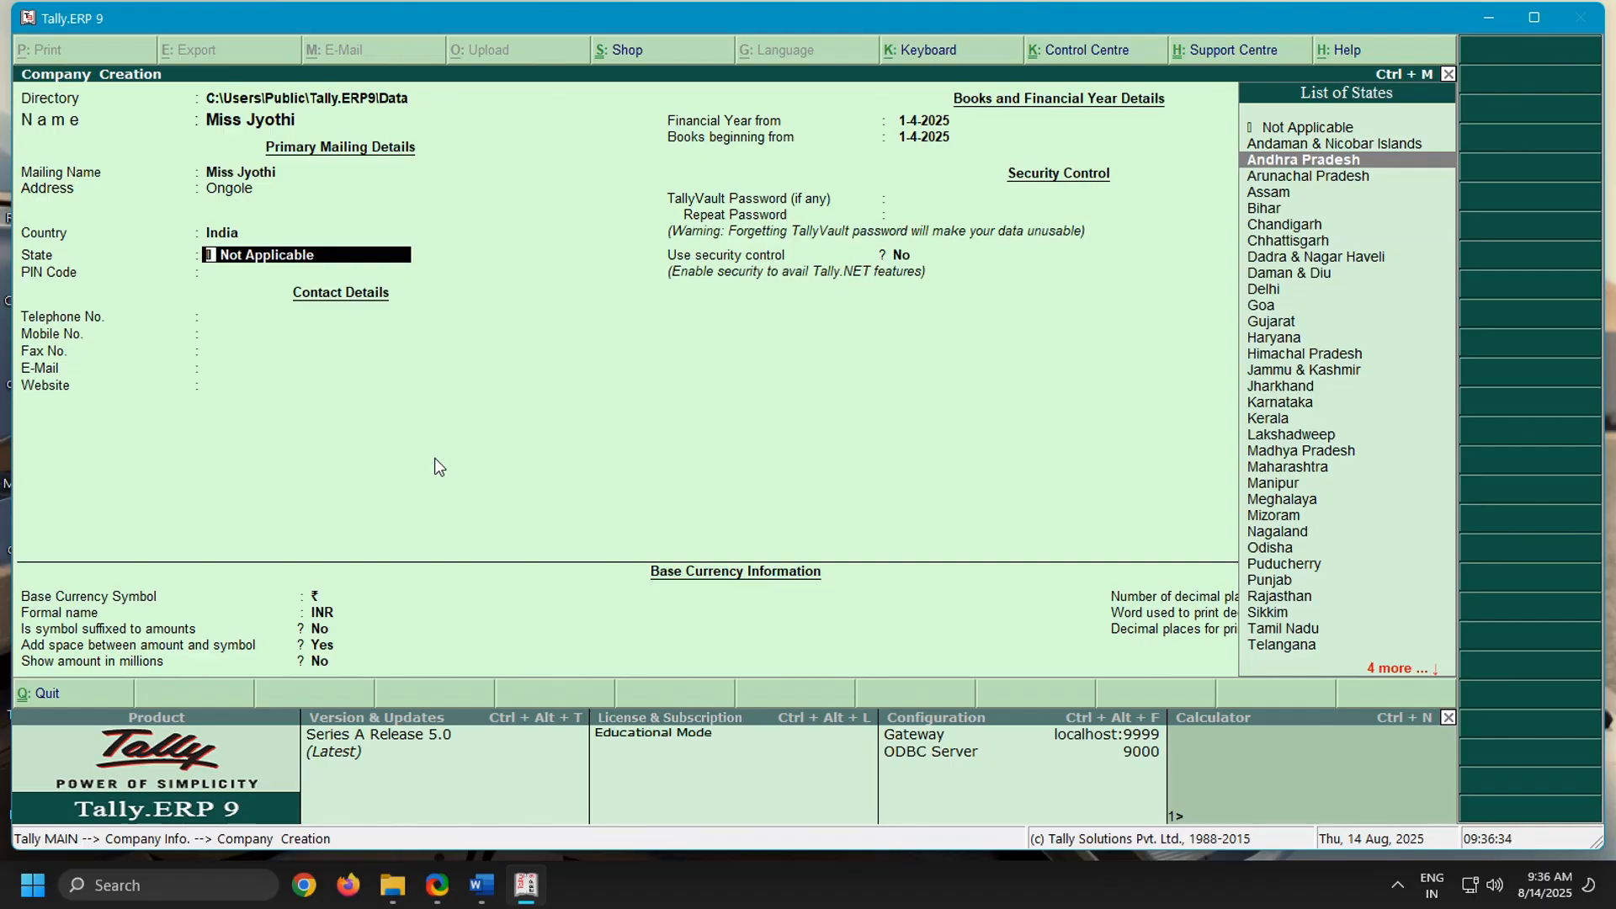
pyautogui.press('Return')
pyautogui.press('Return')
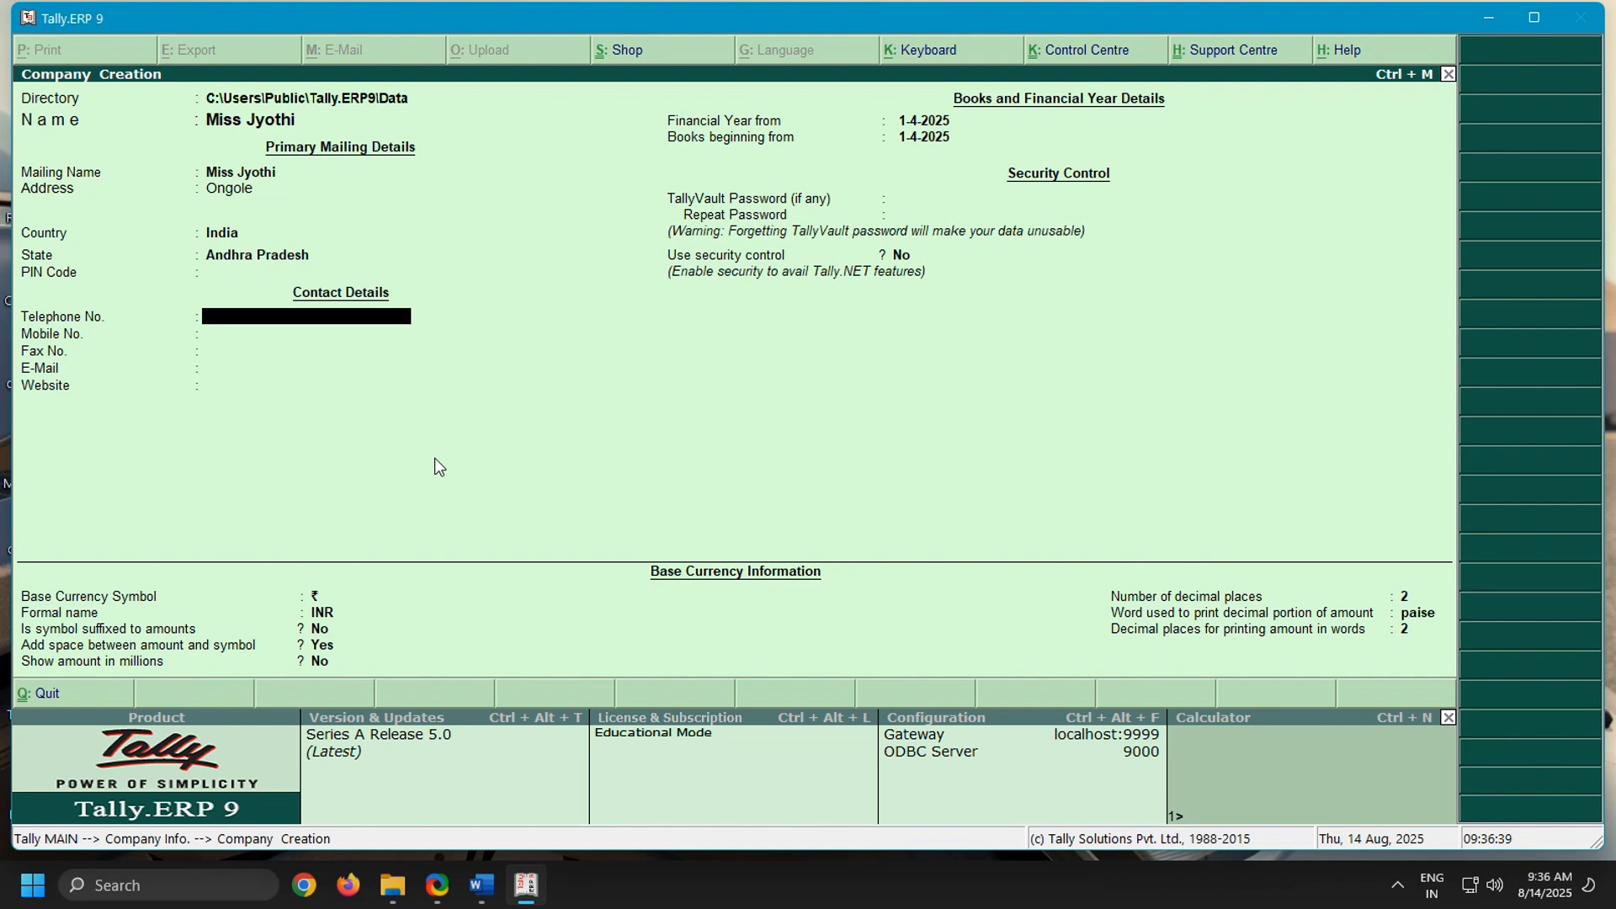
pyautogui.hotkey('ctrl', 'a')
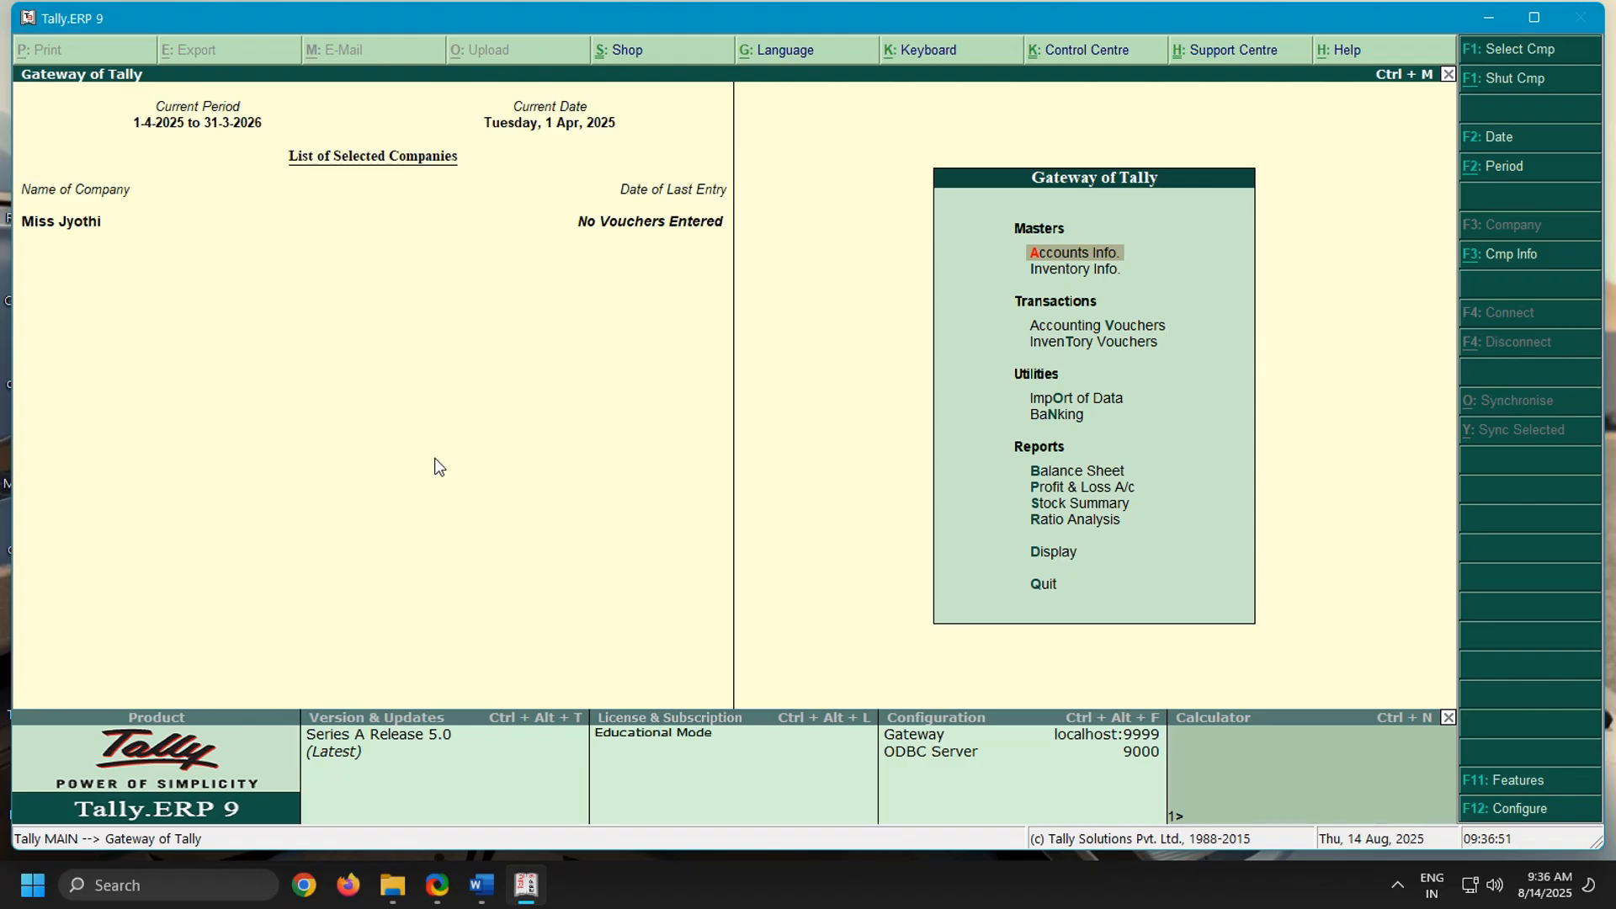
# Open the creation form for a new unit of measure in the company's inventory masters
pyautogui.press('Down')
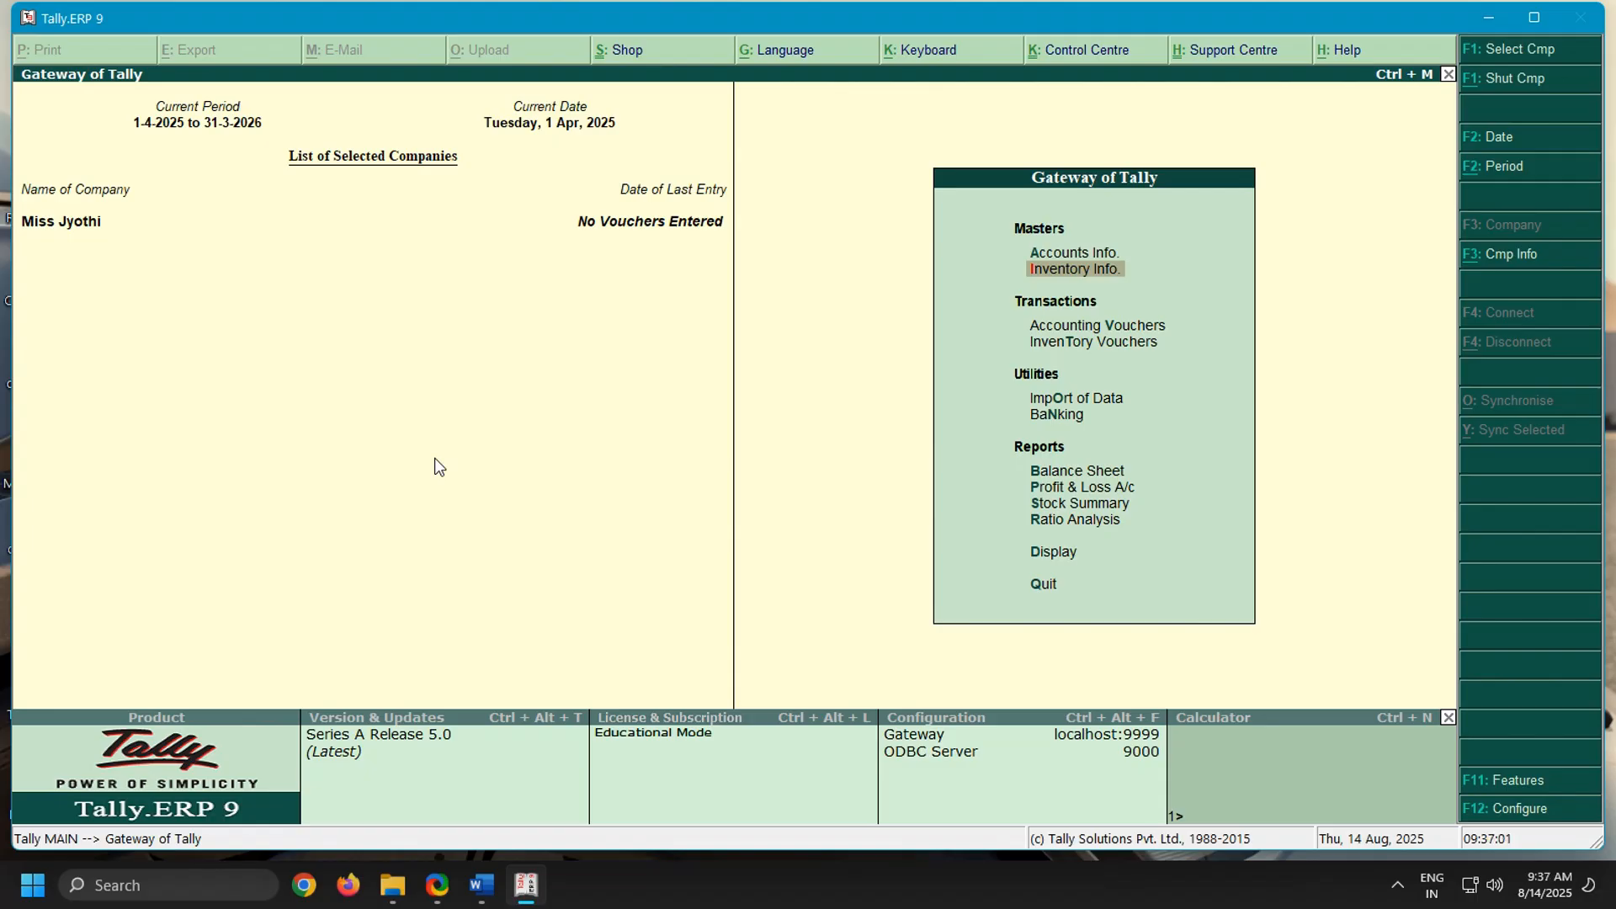
pyautogui.press('Return')
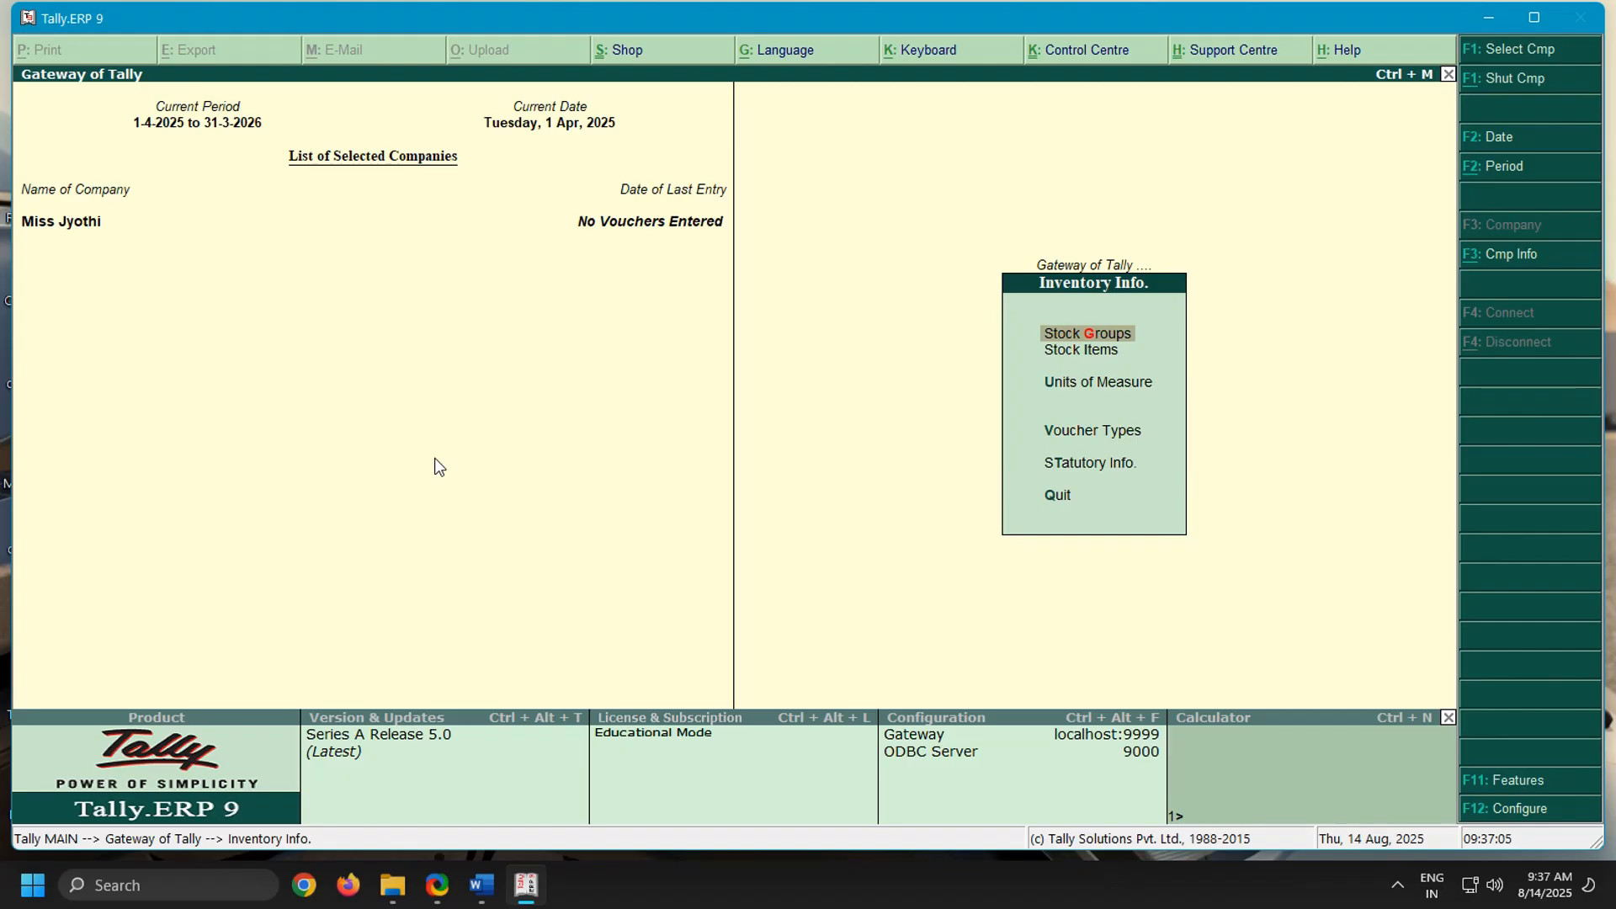
pyautogui.press('Down')
pyautogui.press('Down')
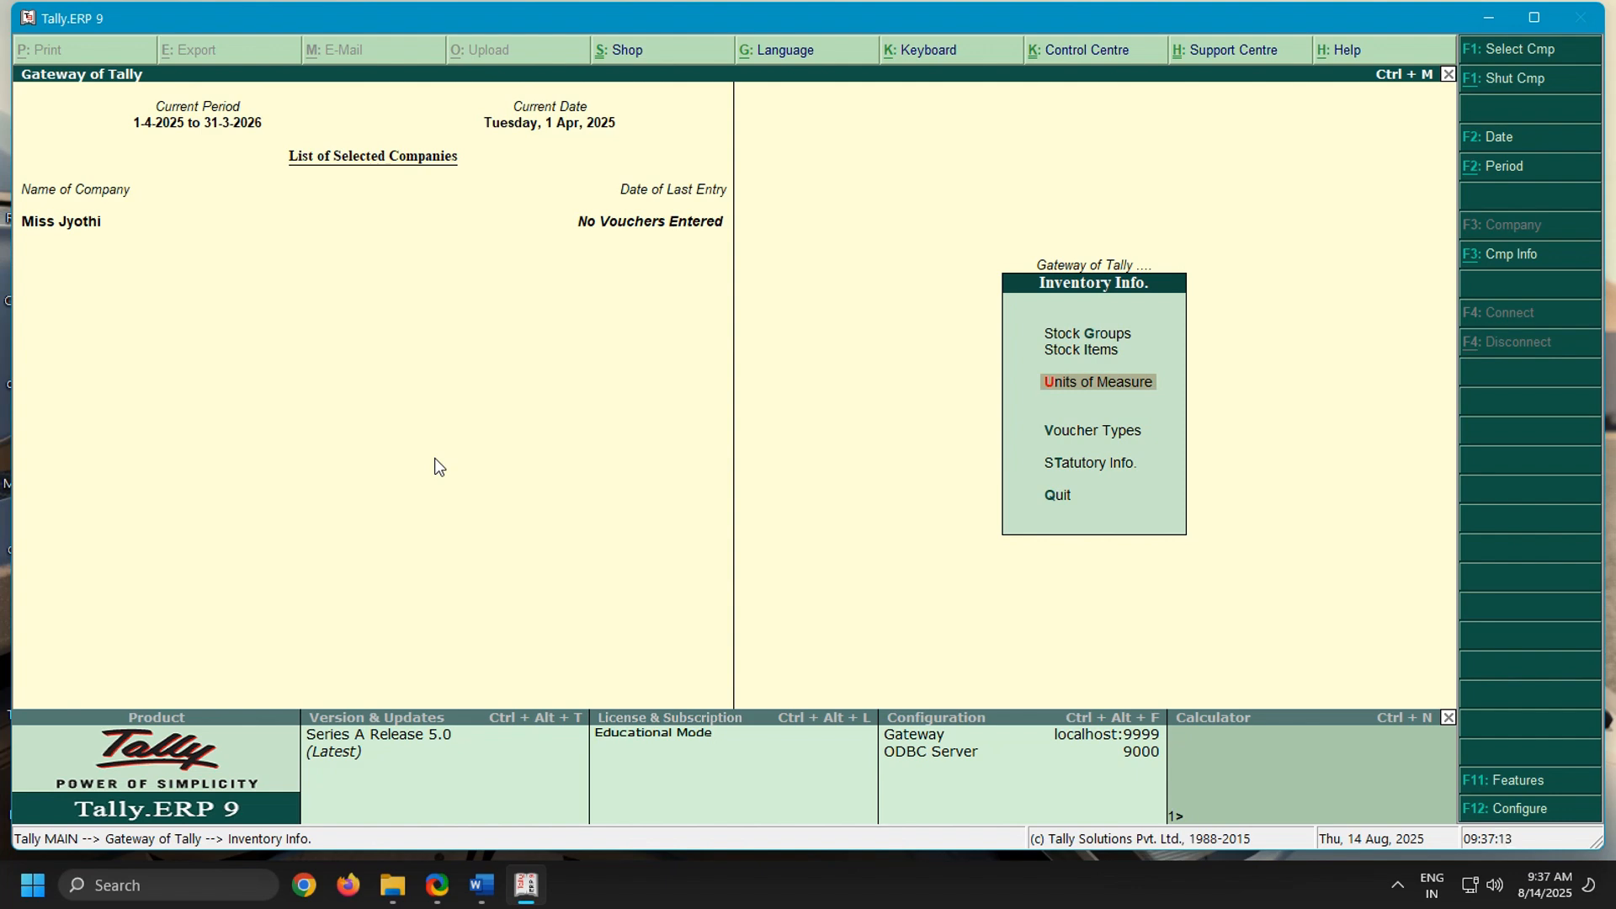
pyautogui.press('Return')
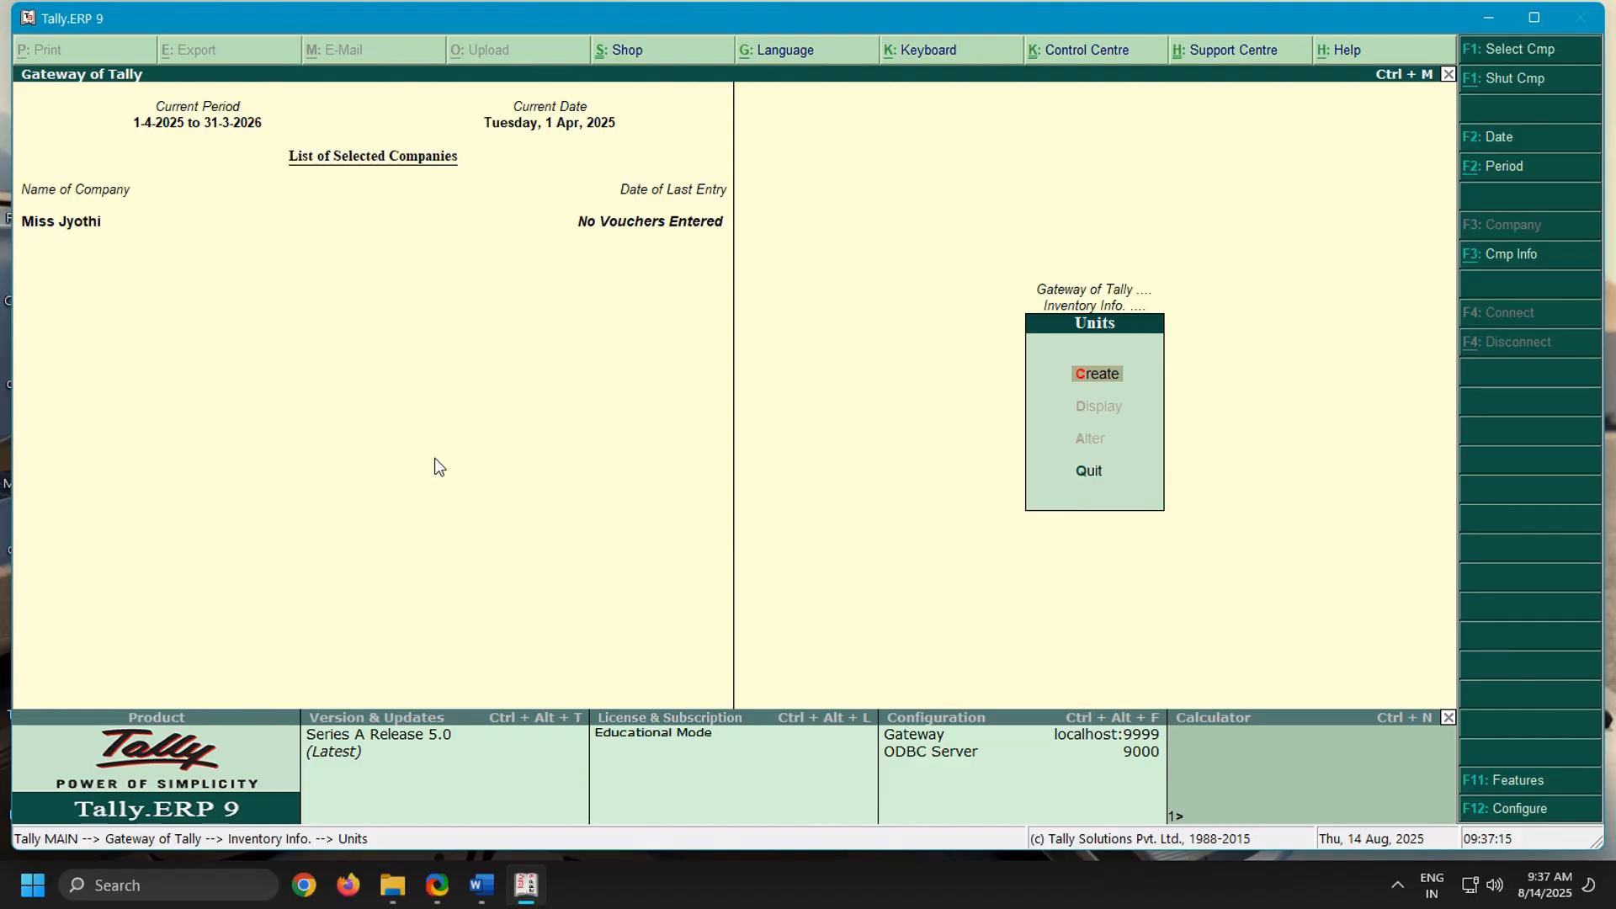
pyautogui.press('Return')
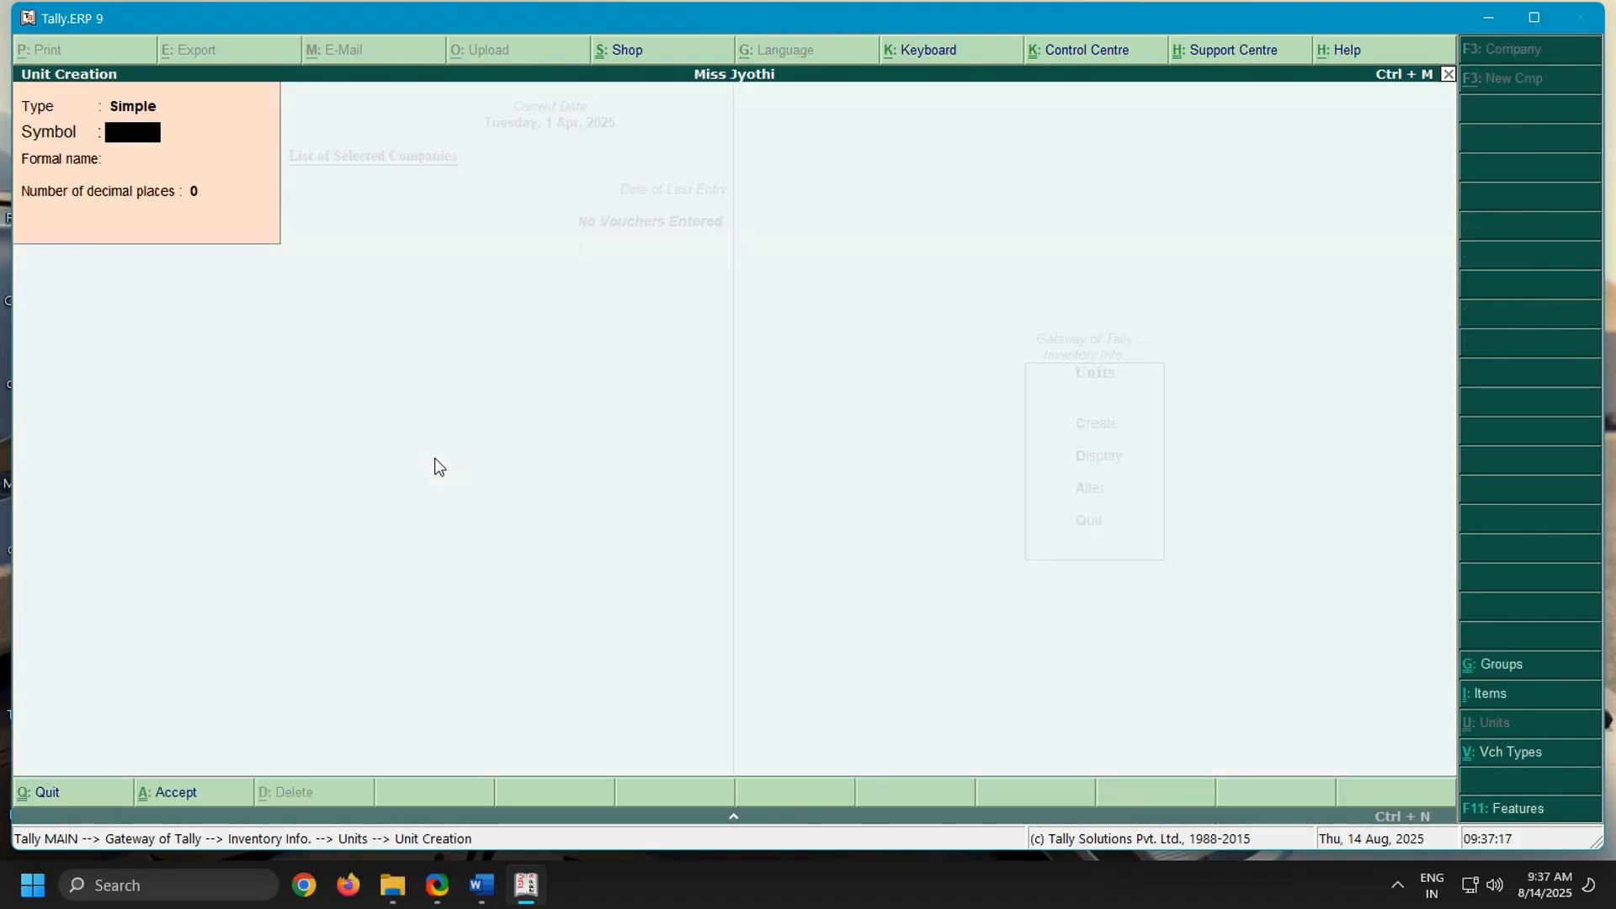
# Switch to the Word notes and check which unit of quantity the purchase order items use
pyautogui.click(480, 884)
pyautogui.scroll(-5, 696, 567)
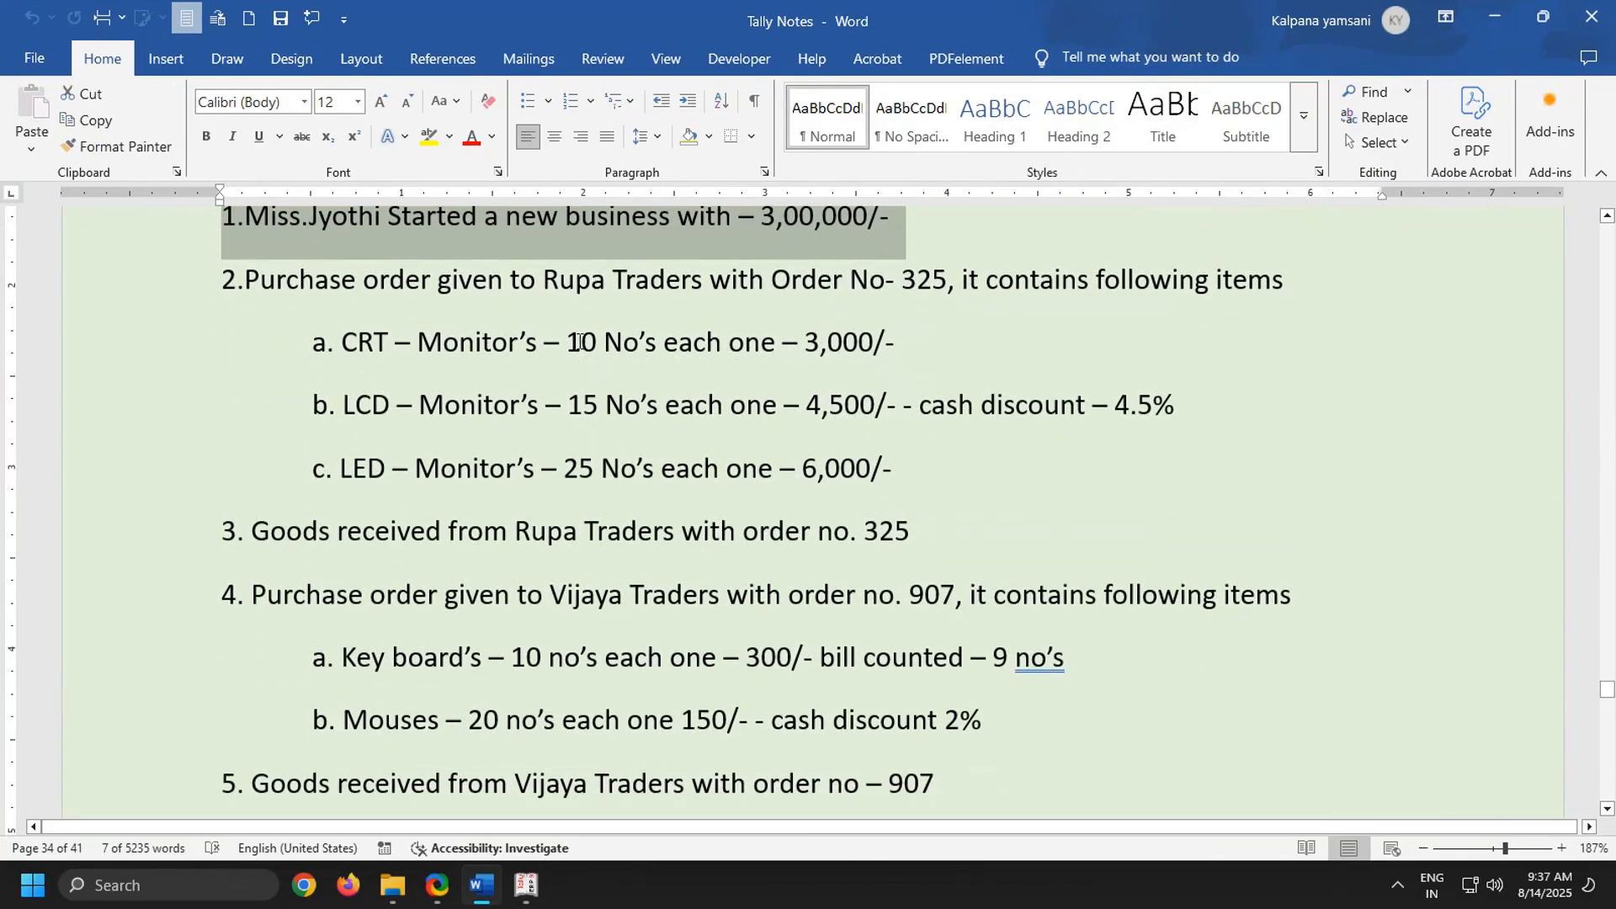
pyautogui.moveTo(576, 347); pyautogui.dragTo(608, 388)
pyautogui.doubleClick(625, 408)
pyautogui.click(609, 473)
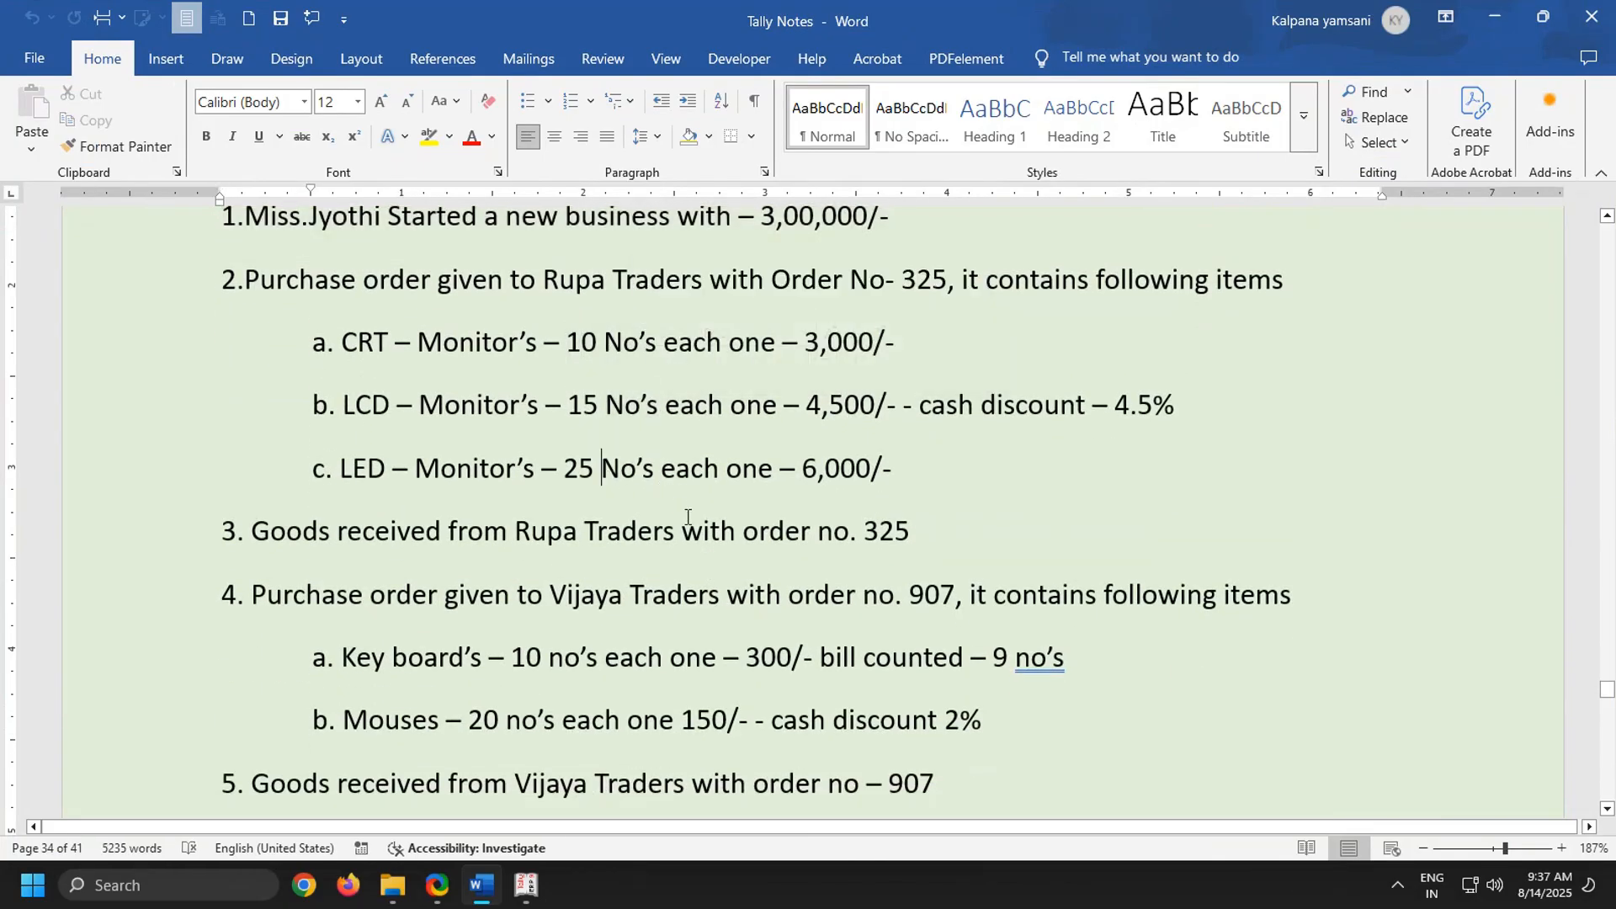
pyautogui.scroll(-2, 703, 532)
pyautogui.scroll(-1, 703, 532)
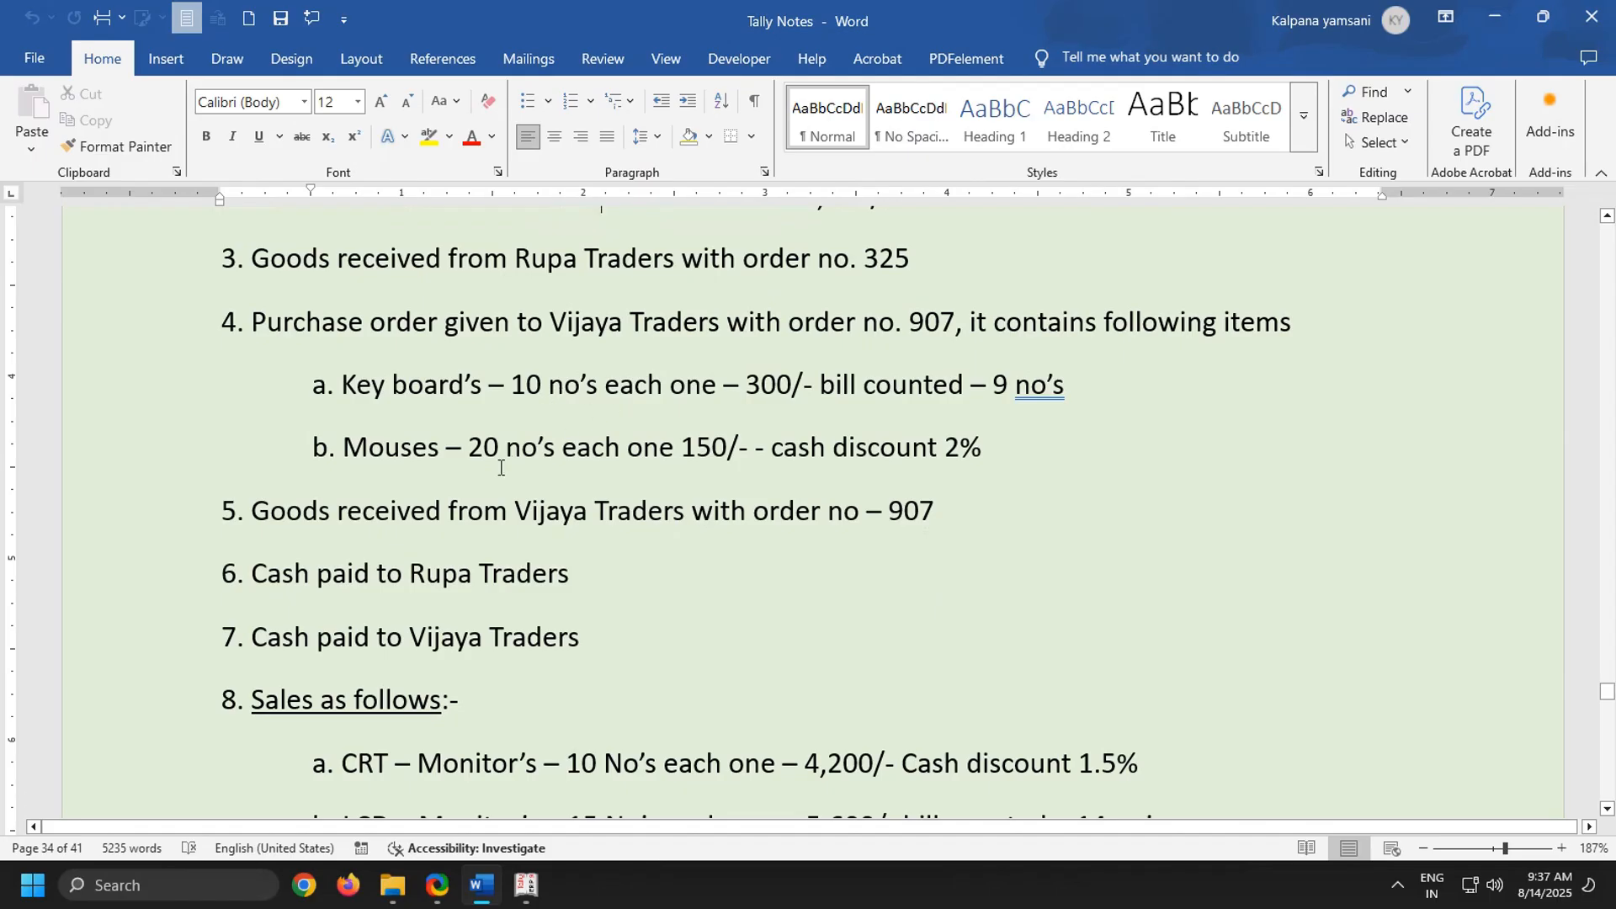
pyautogui.scroll(3, 500, 468)
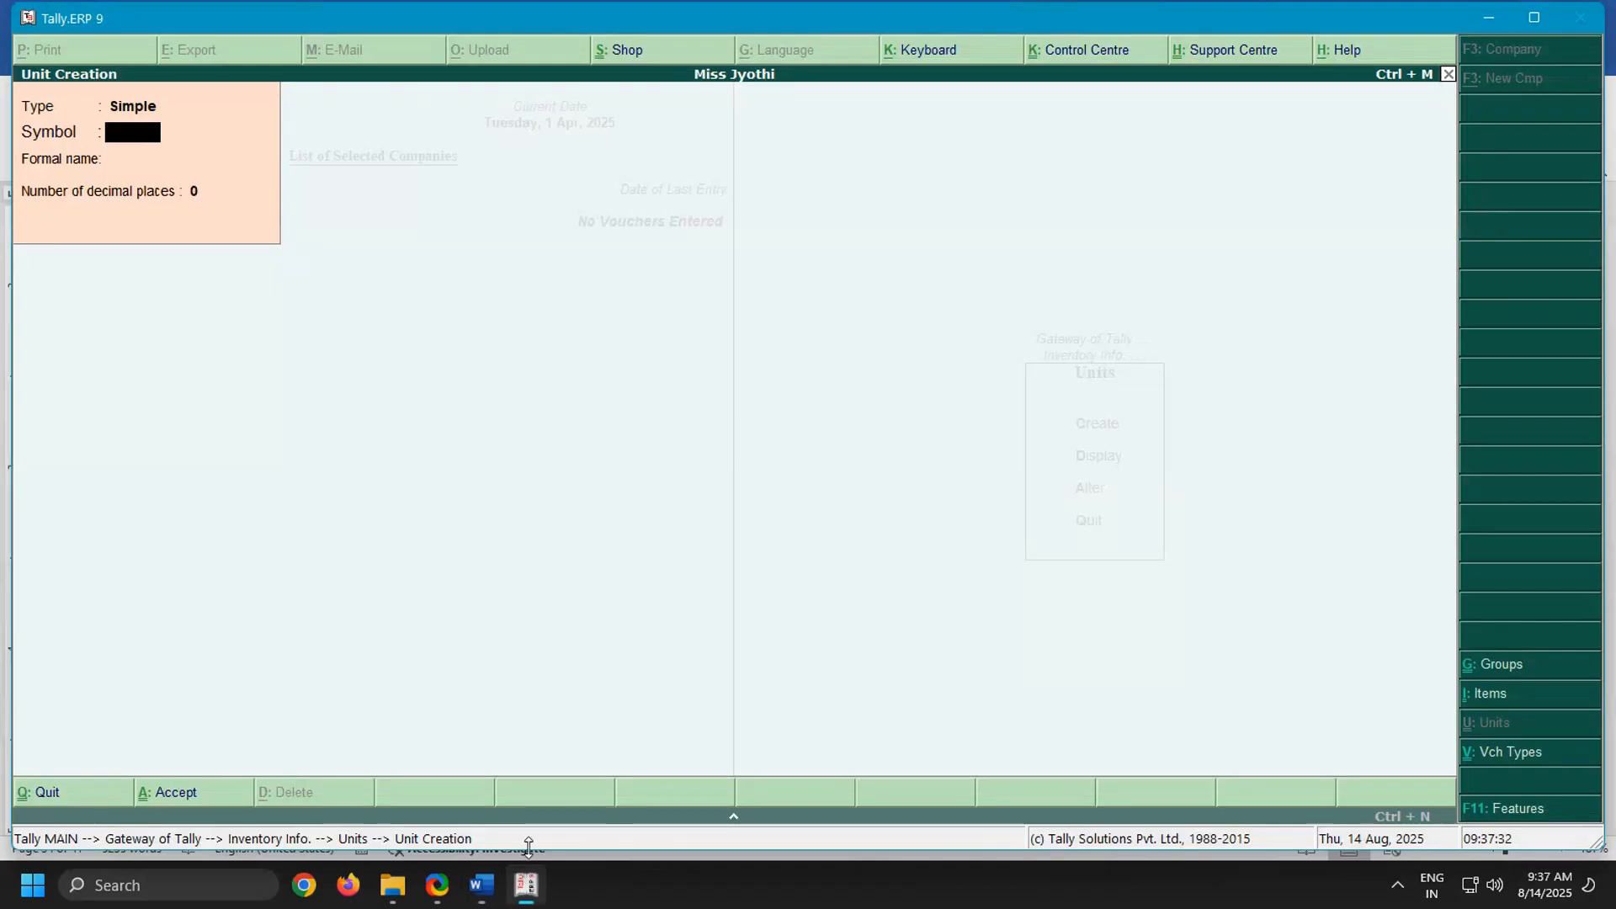
# Back in Tally.ERP 9, create a simple unit of measure with symbol no's and 0 decimal places, and leave unit creation
pyautogui.click(526, 884)
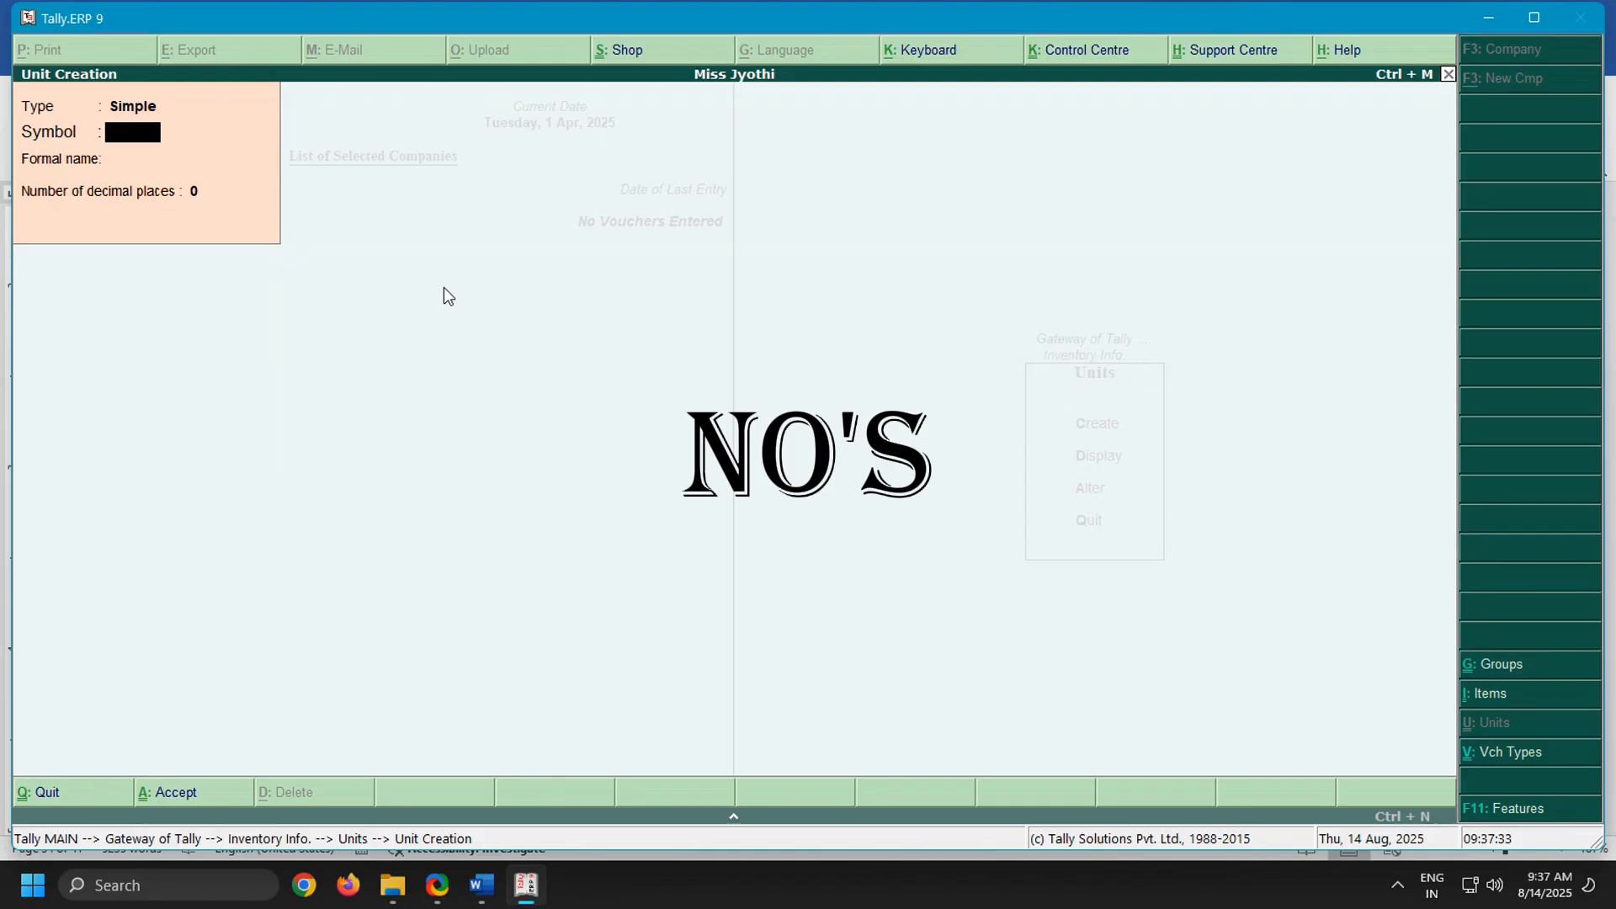
pyautogui.write("no's")
pyautogui.press('Return')
pyautogui.press('Return')
pyautogui.press('Return')
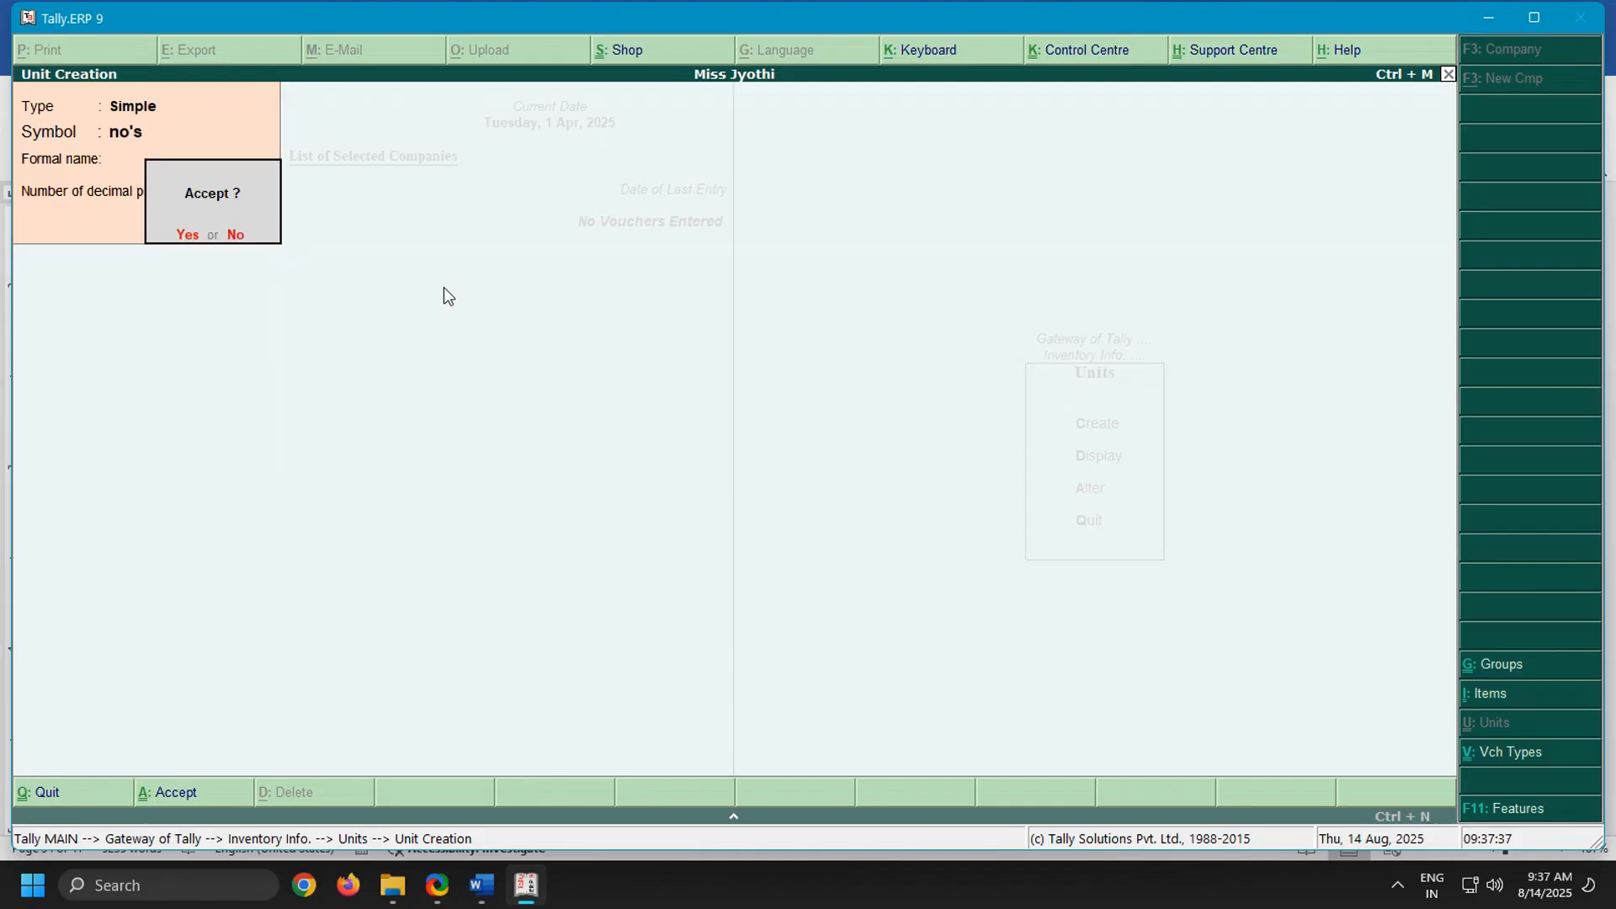
pyautogui.press('Return')
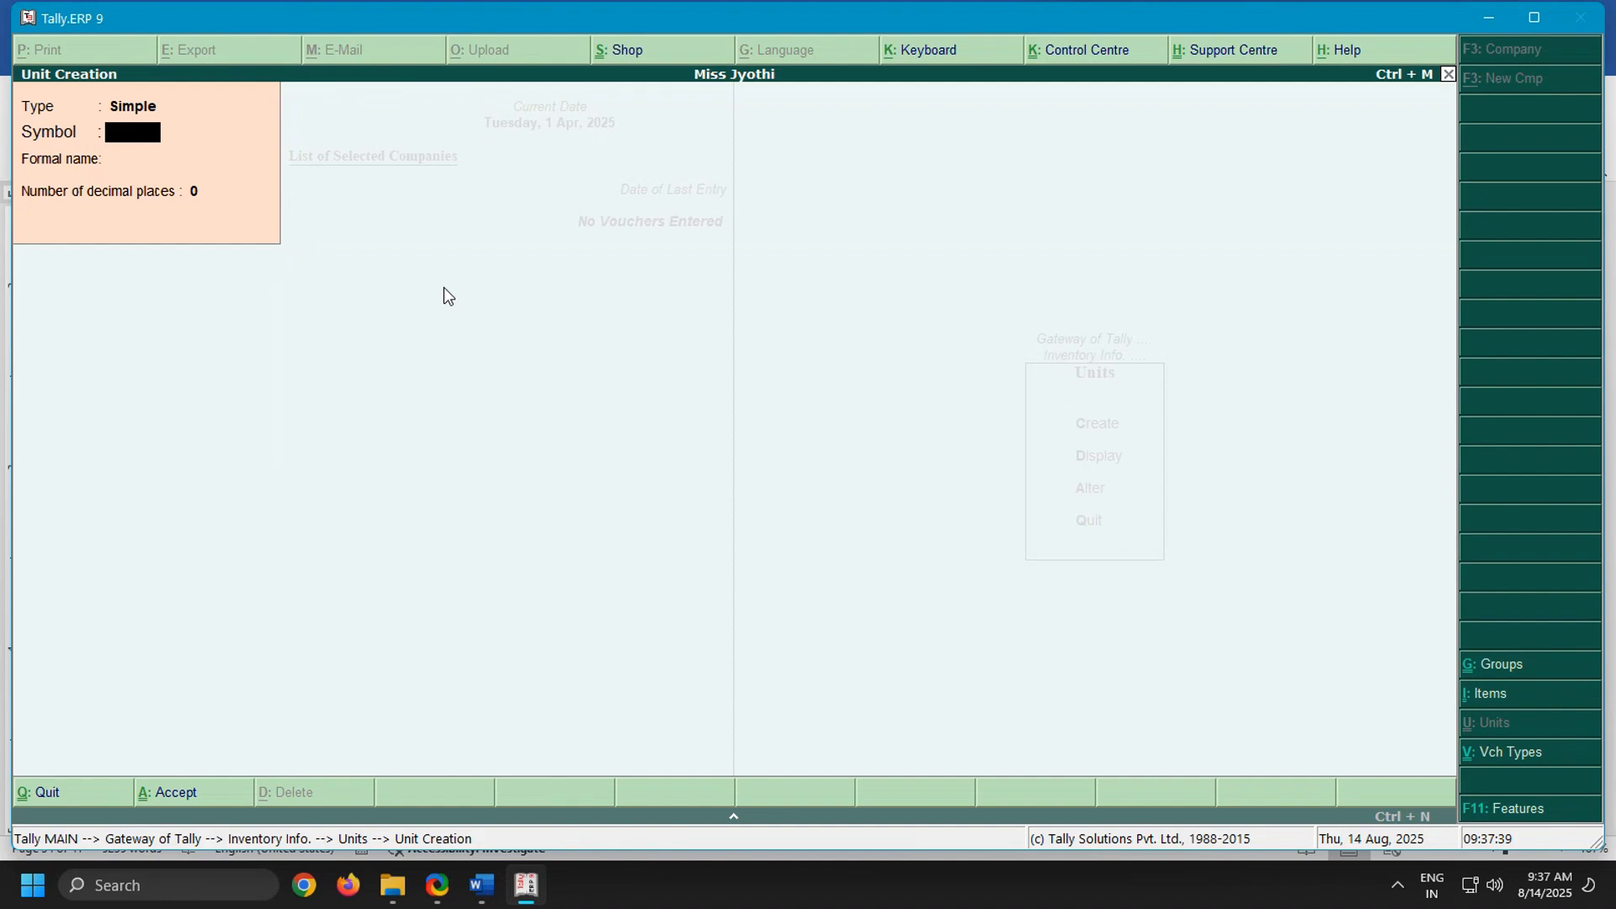
pyautogui.press('Escape')
pyautogui.press('Return')
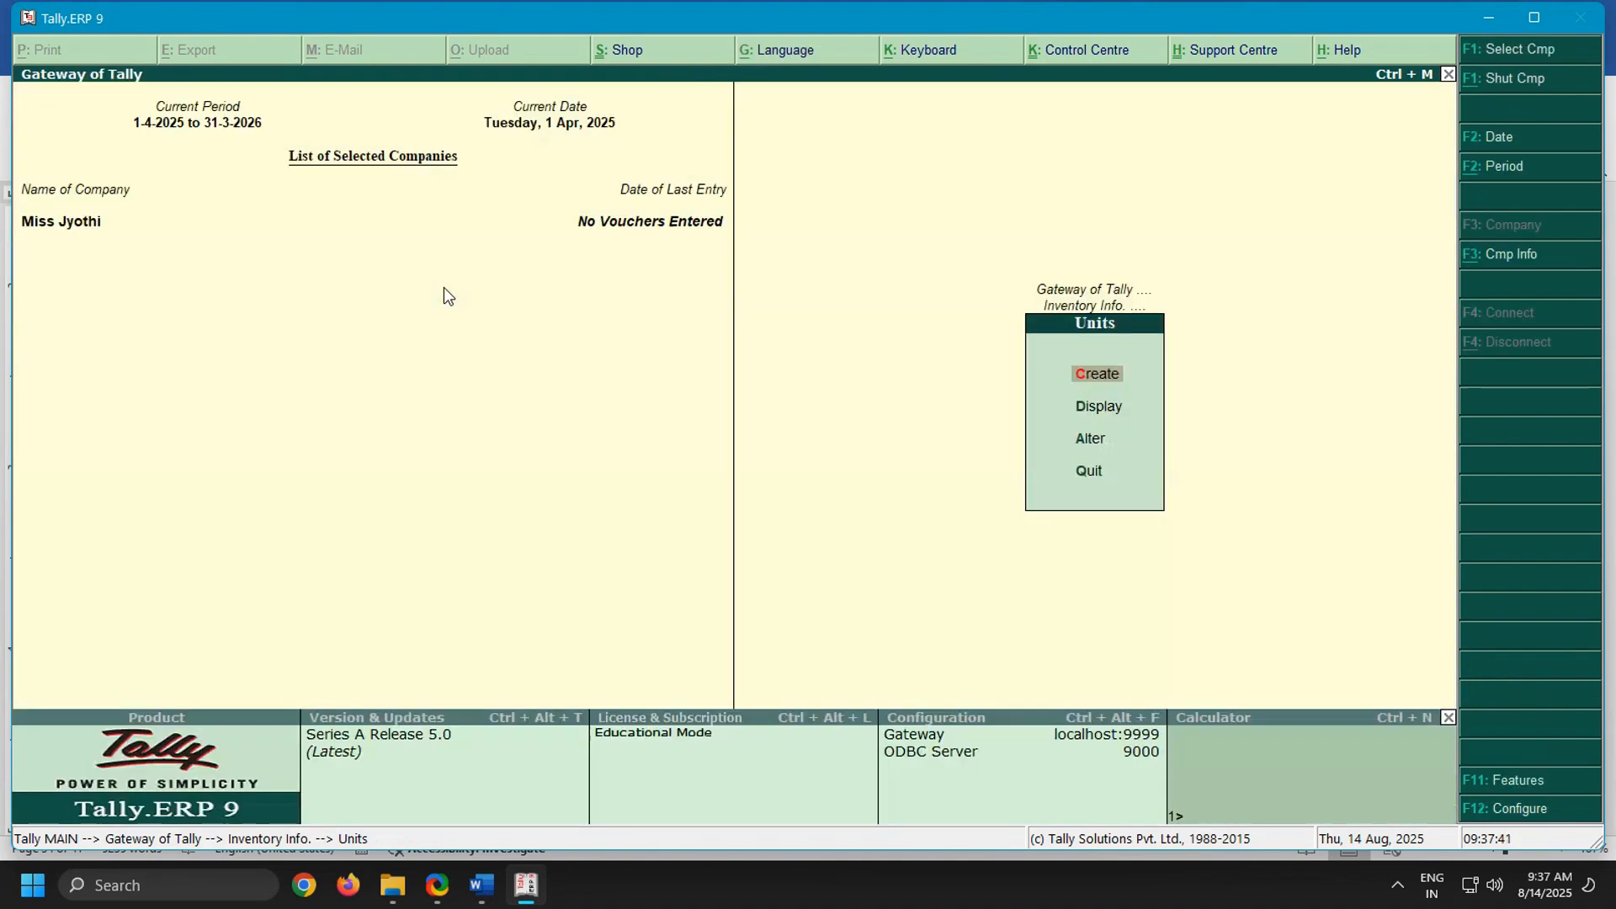
# Open the multiple stock item creation form in the inventory masters and set the group to All Items
pyautogui.press('Escape')
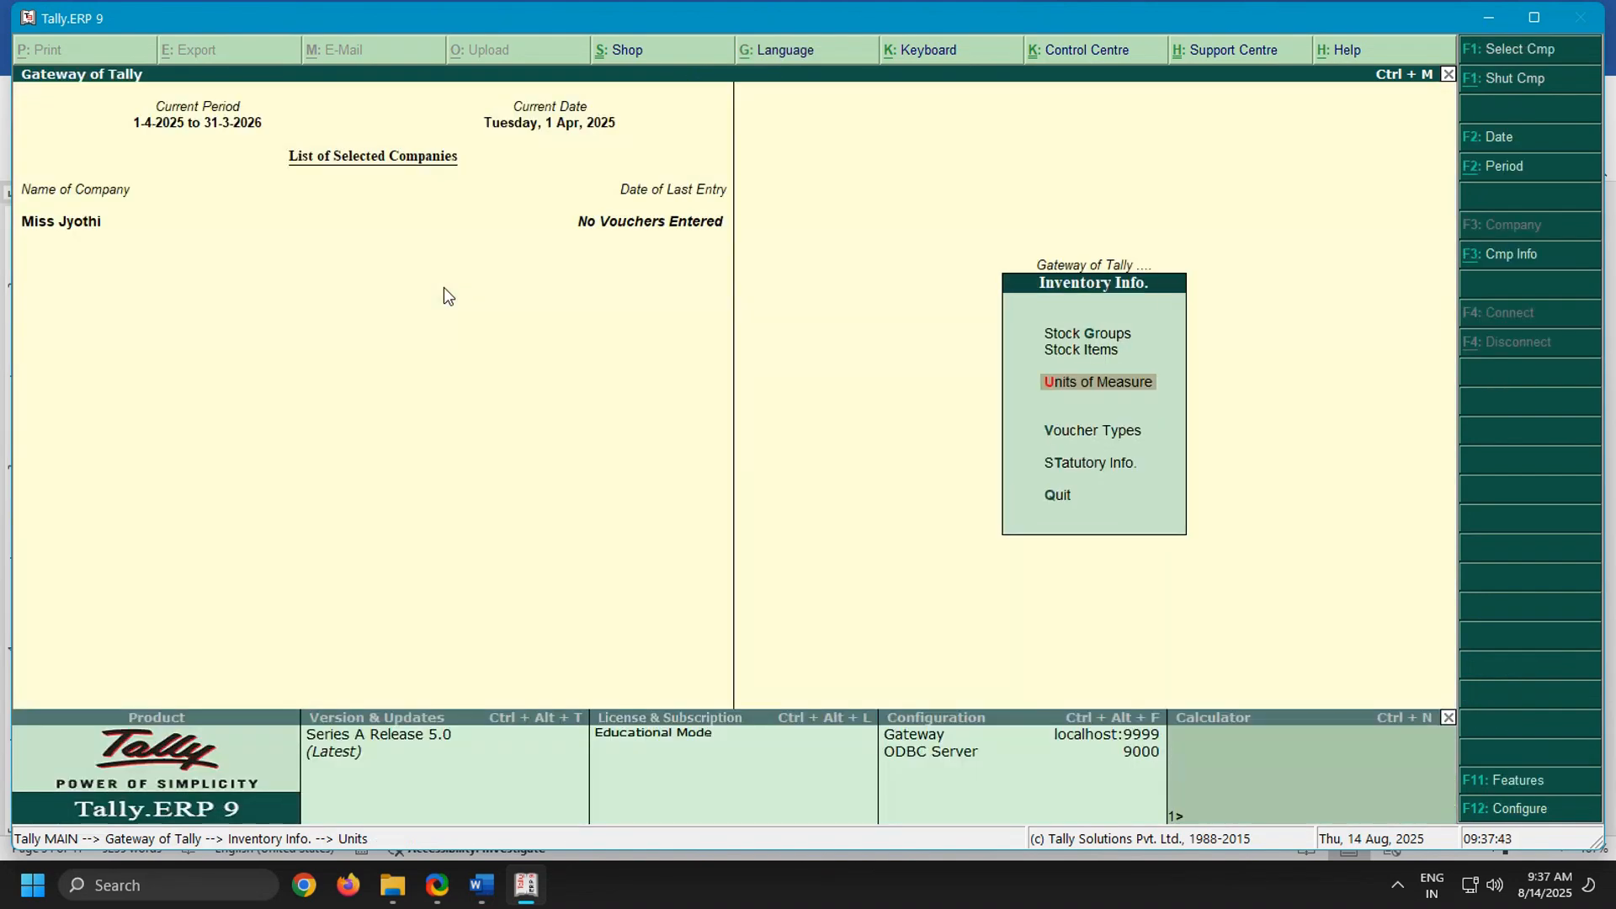
pyautogui.press('Up')
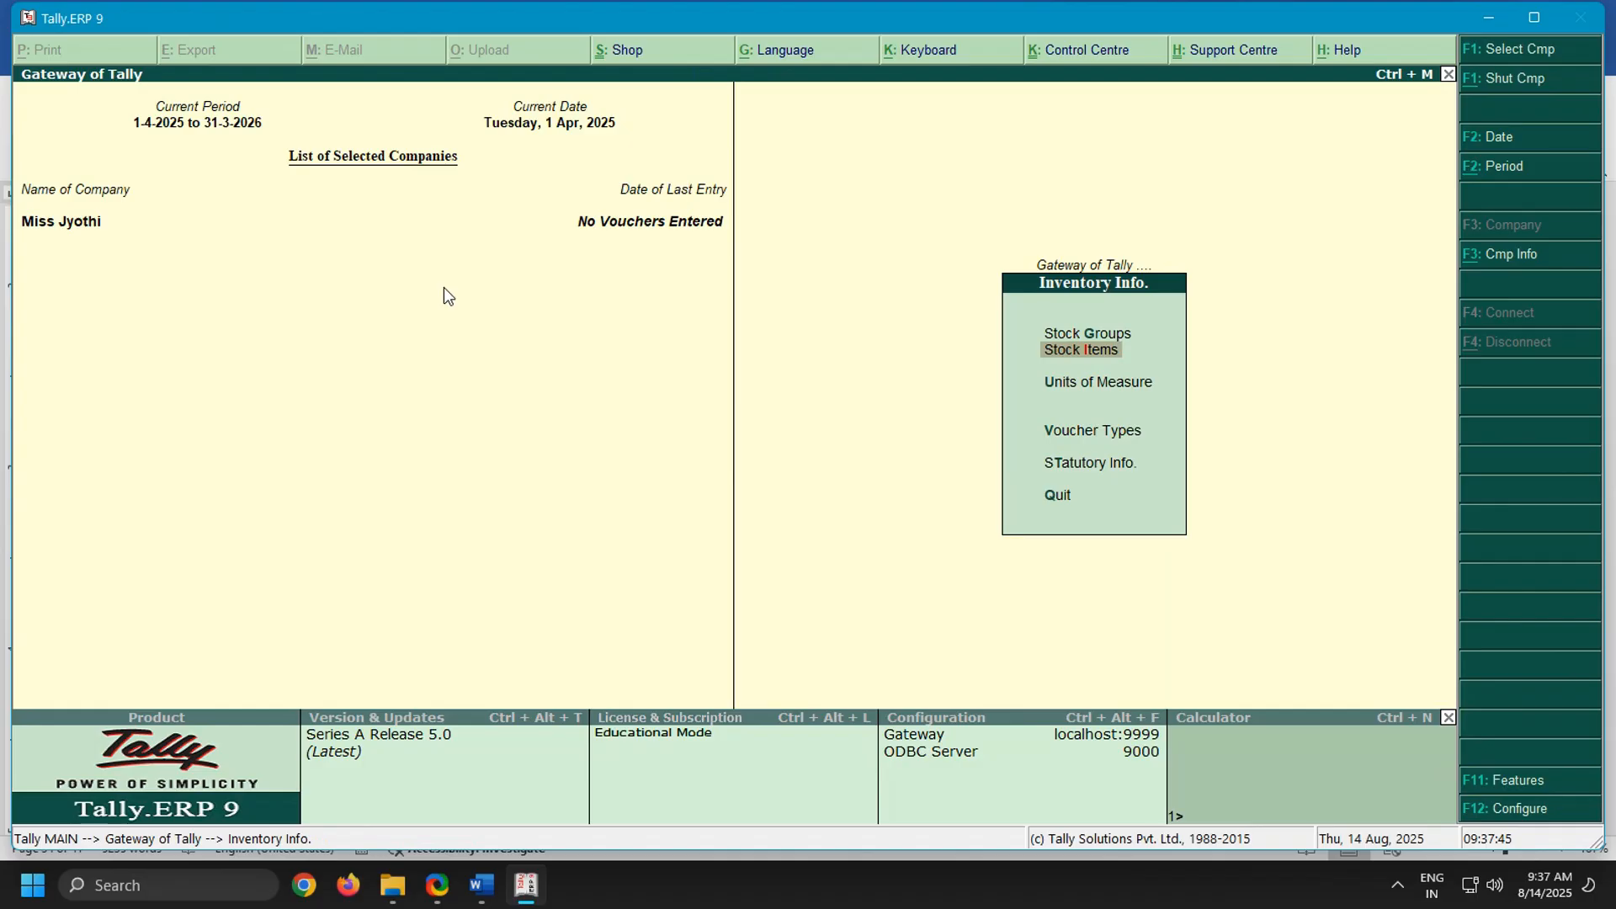
pyautogui.press('Return')
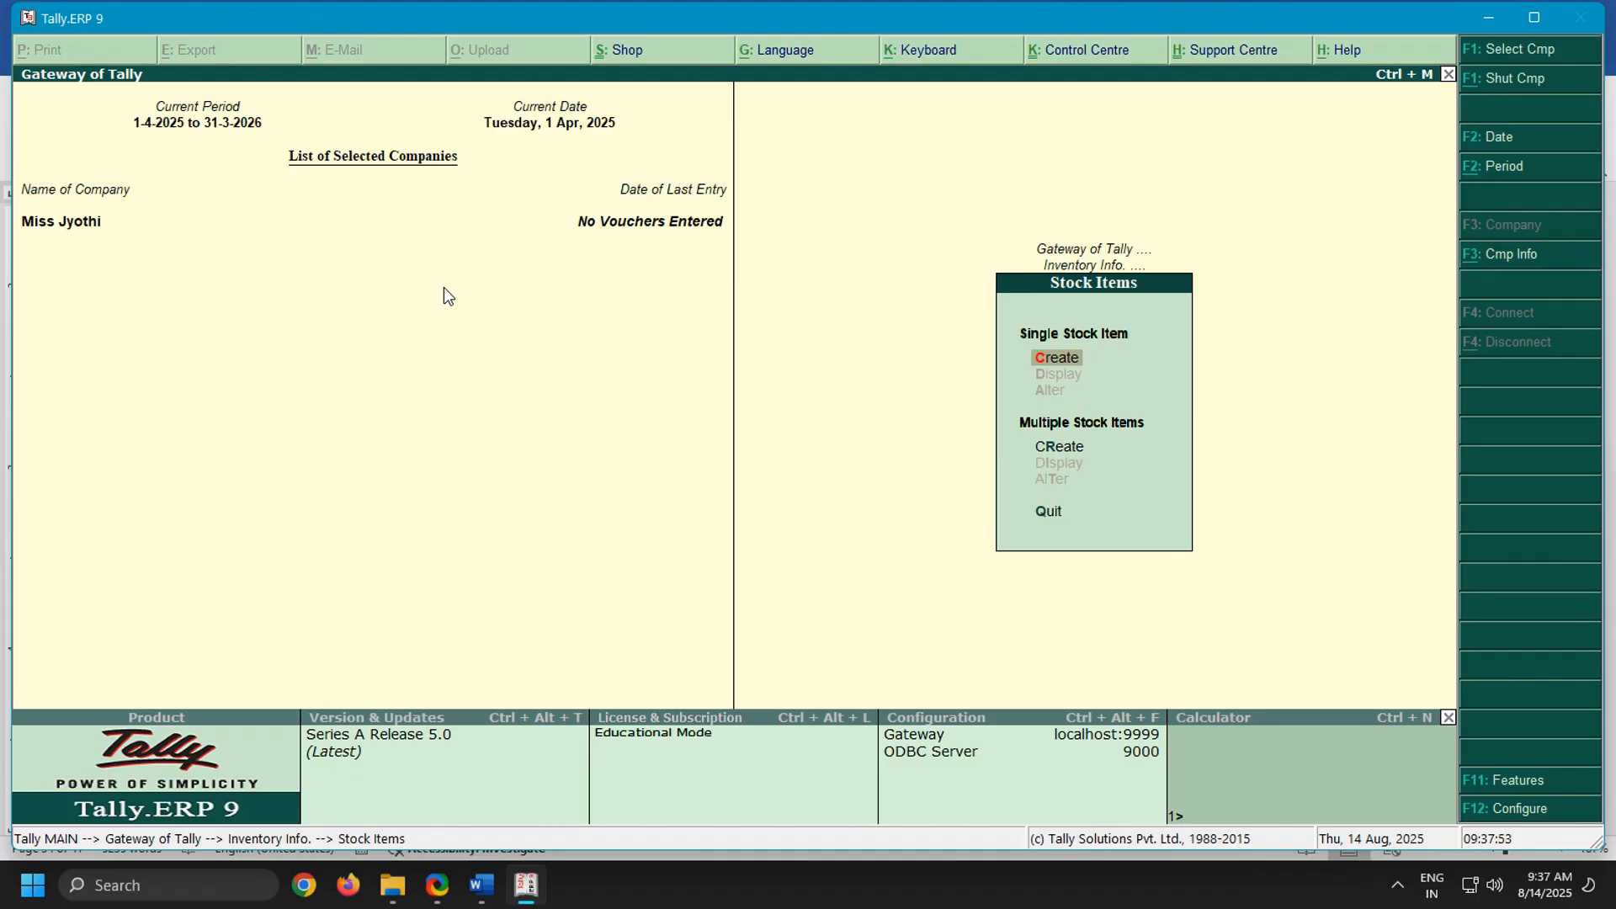
pyautogui.press('r')
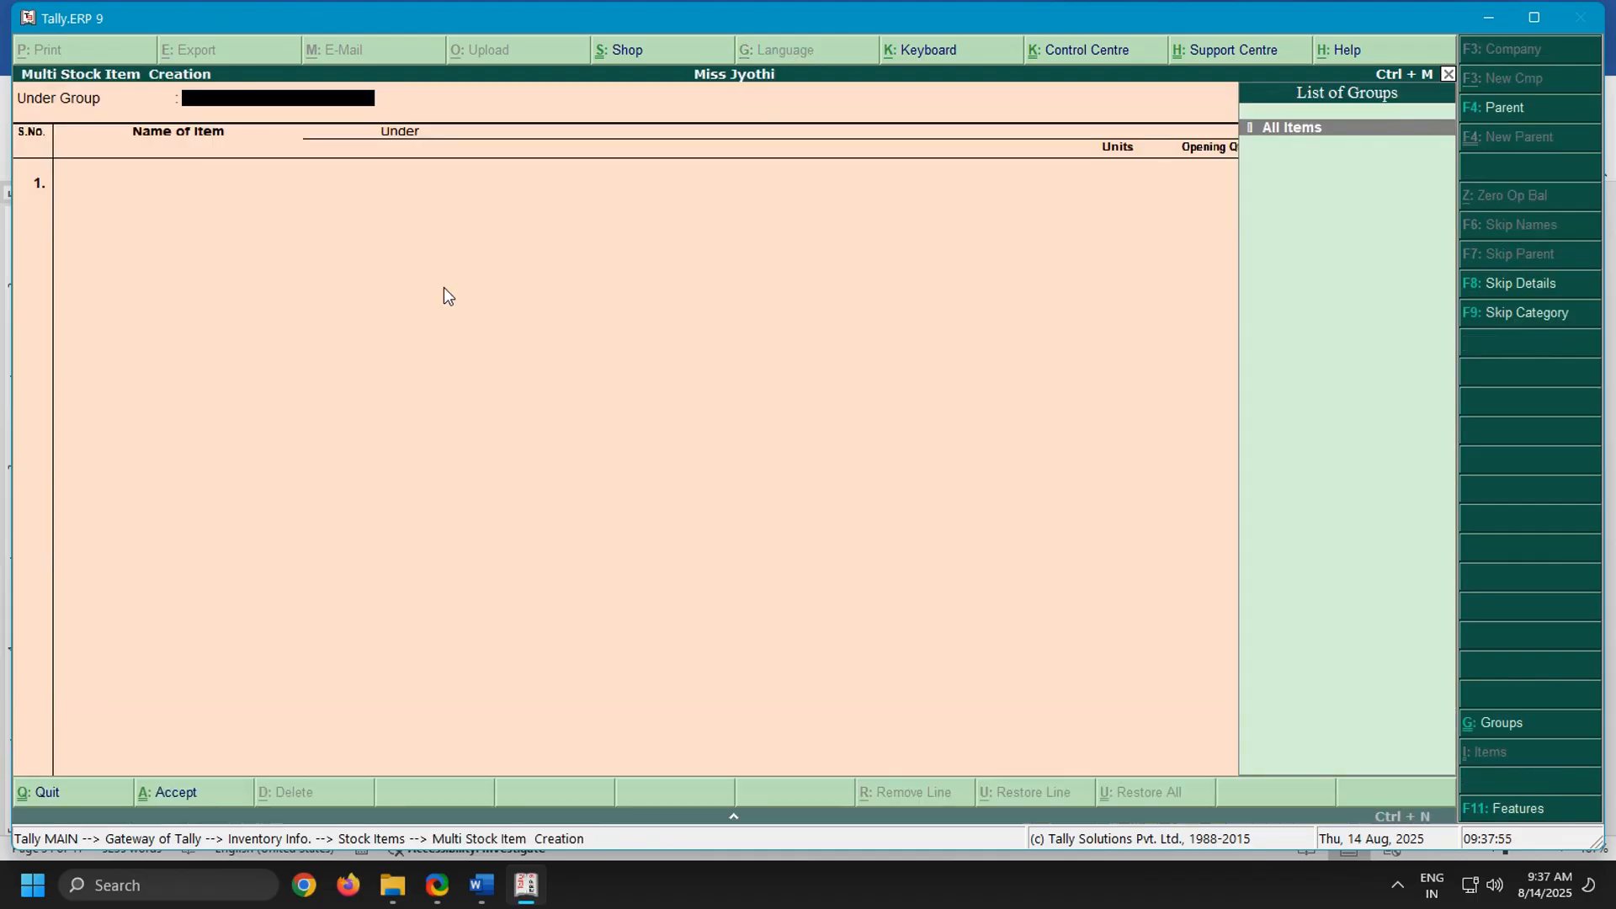
pyautogui.press('Return')
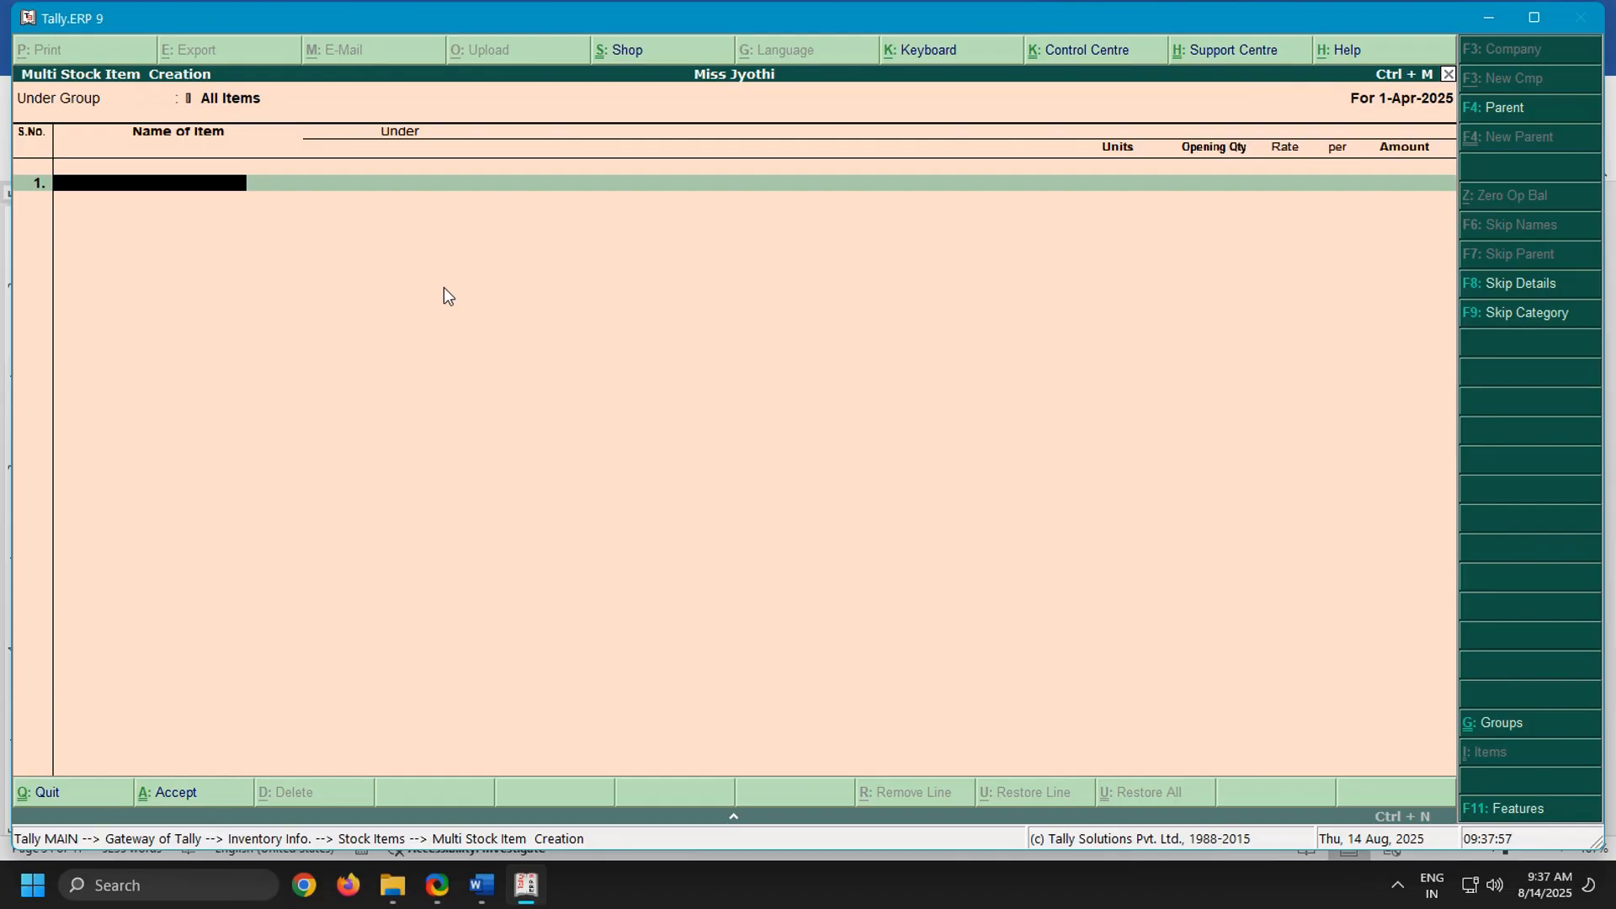
# Switch to the Word notes and review the items listed in the Rupa Traders purchase order
pyautogui.click(486, 868)
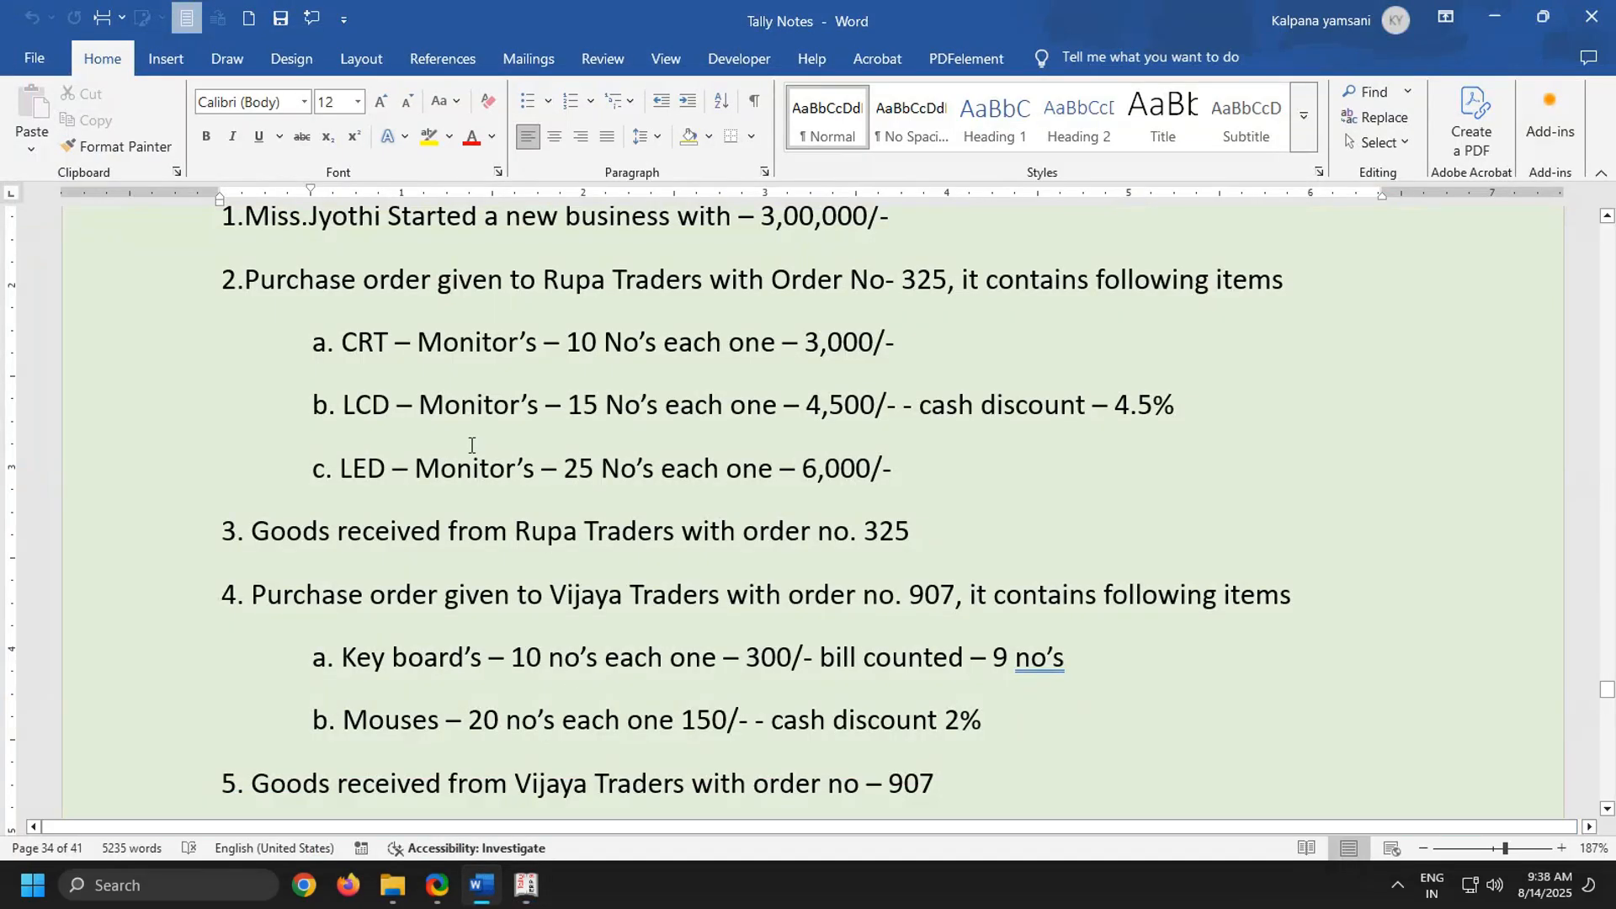
pyautogui.moveTo(317, 351); pyautogui.dragTo(852, 352)
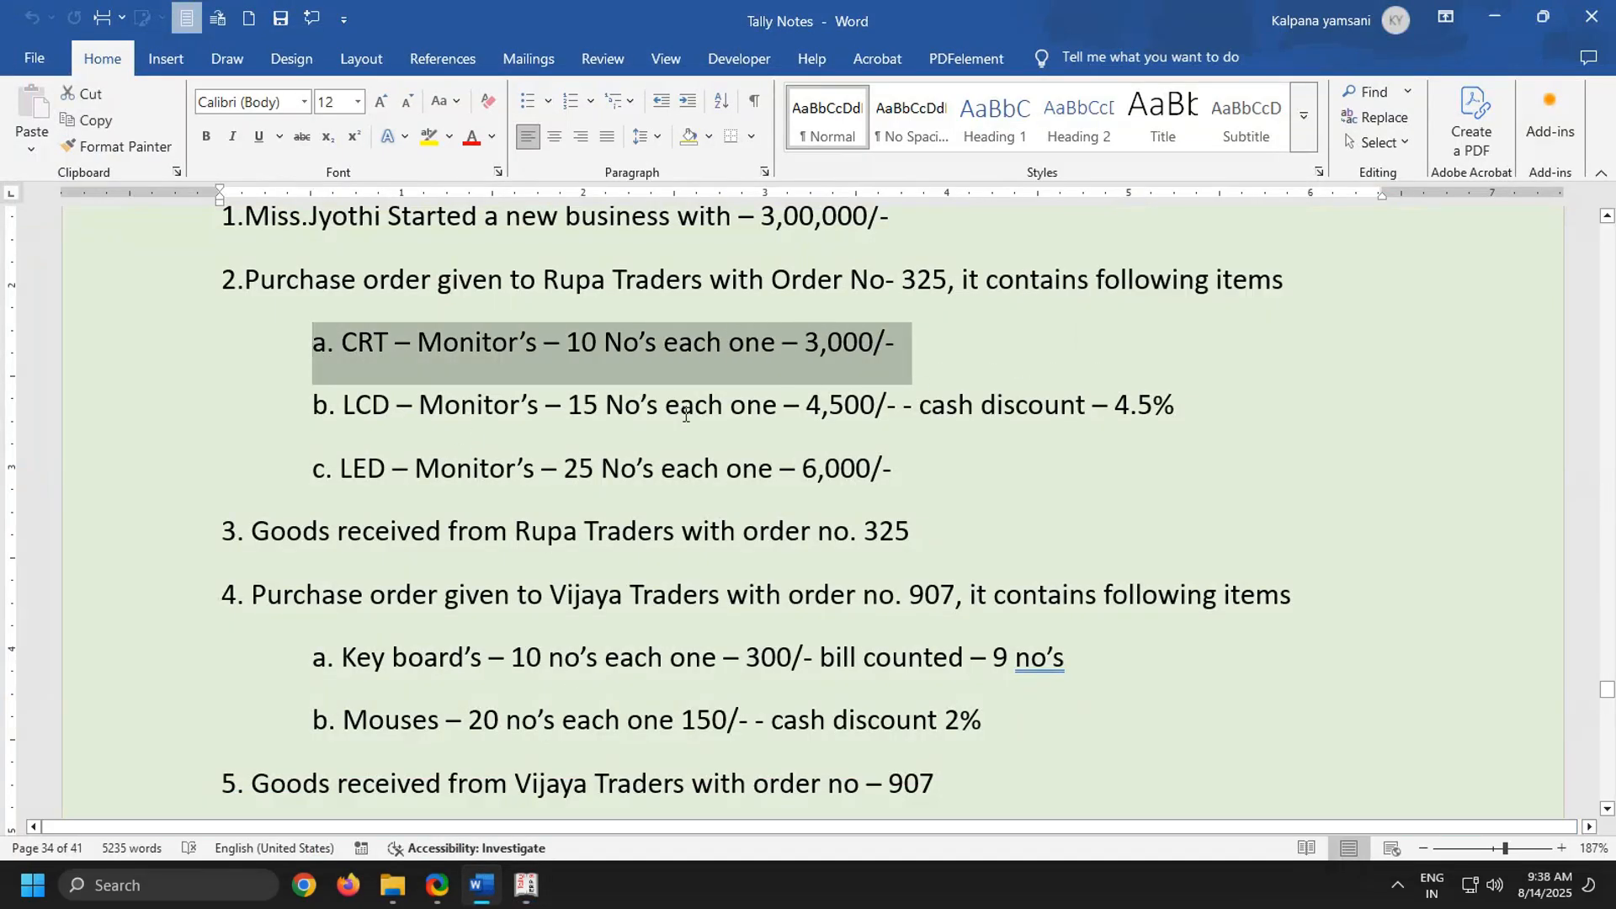
pyautogui.moveTo(305, 404); pyautogui.dragTo(1414, 431)
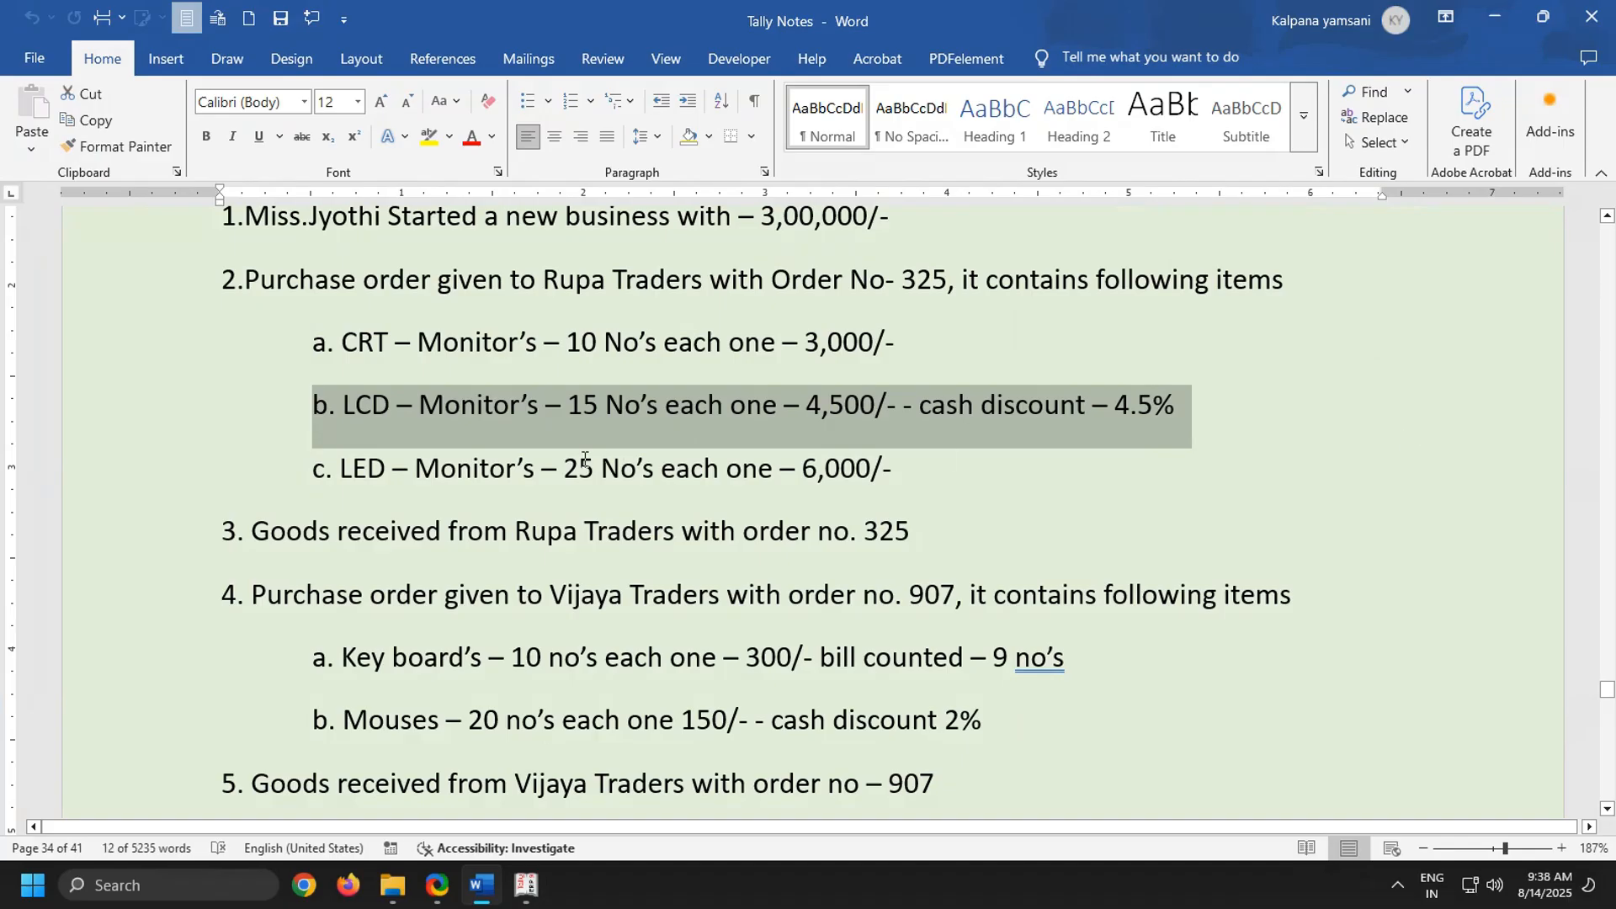
pyautogui.moveTo(310, 462); pyautogui.dragTo(1313, 526)
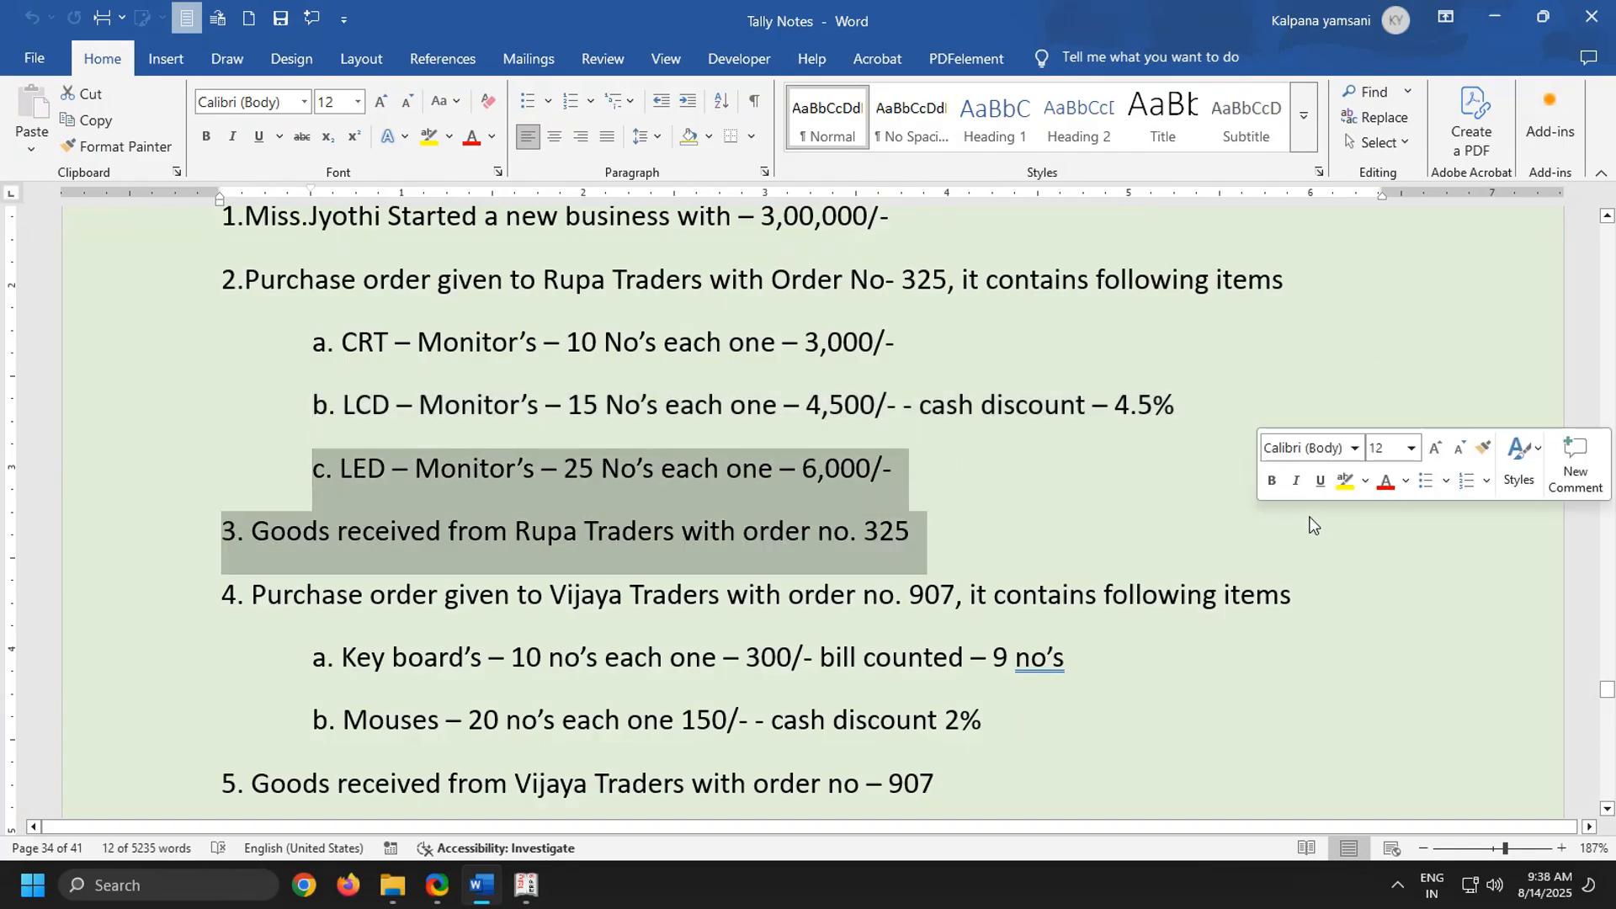
pyautogui.click(963, 434)
pyautogui.scroll(3, 652, 410)
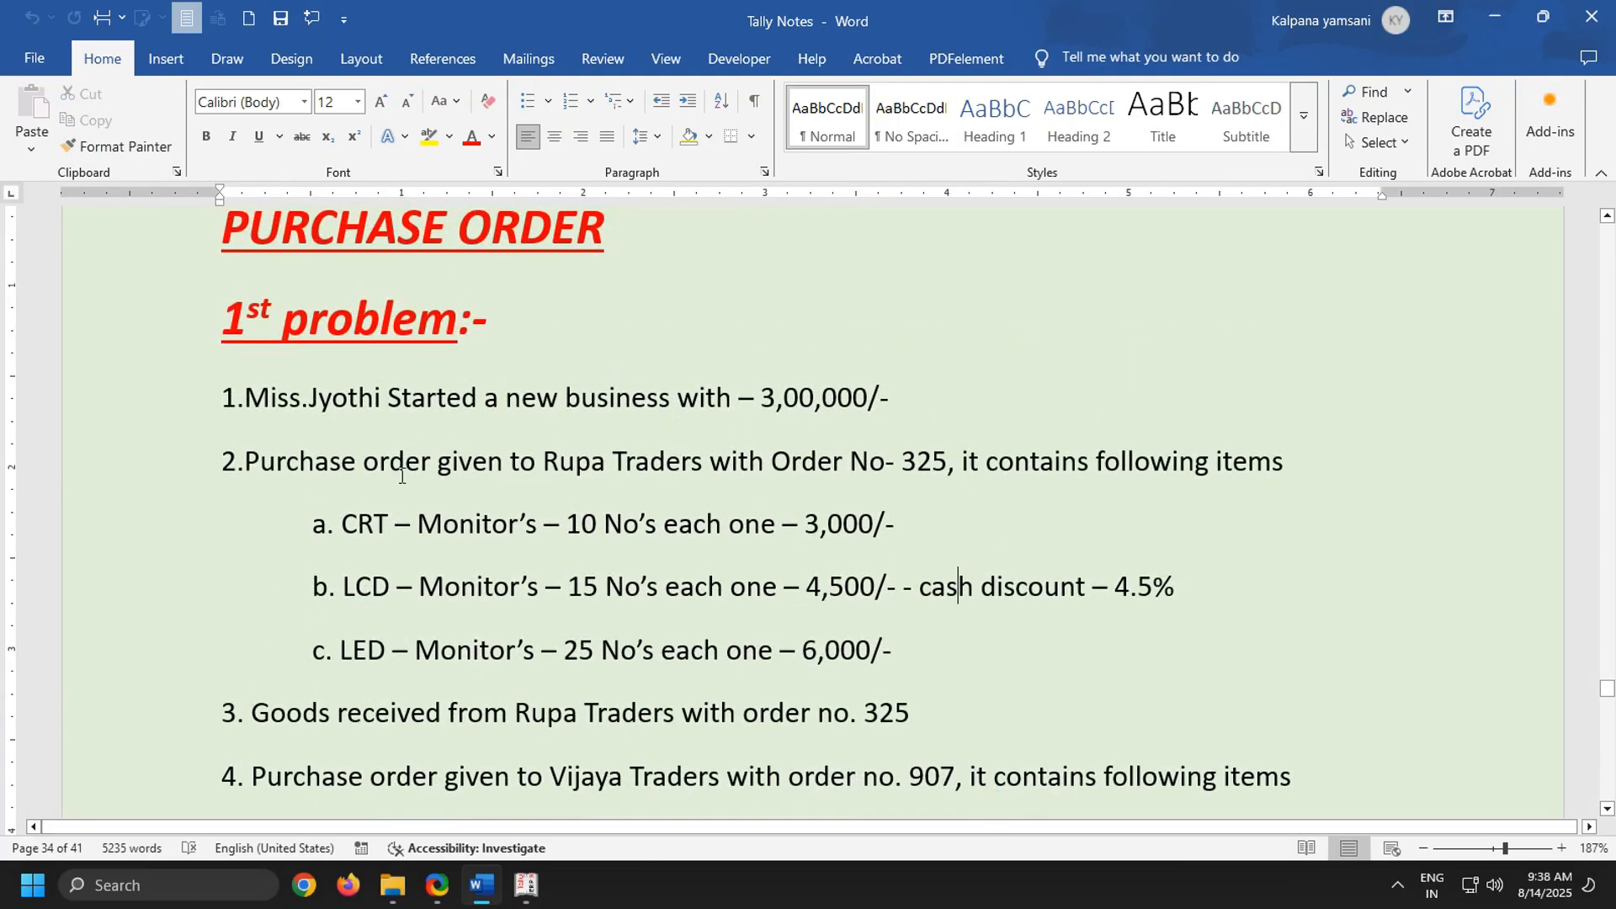
pyautogui.moveTo(235, 461); pyautogui.dragTo(1472, 466)
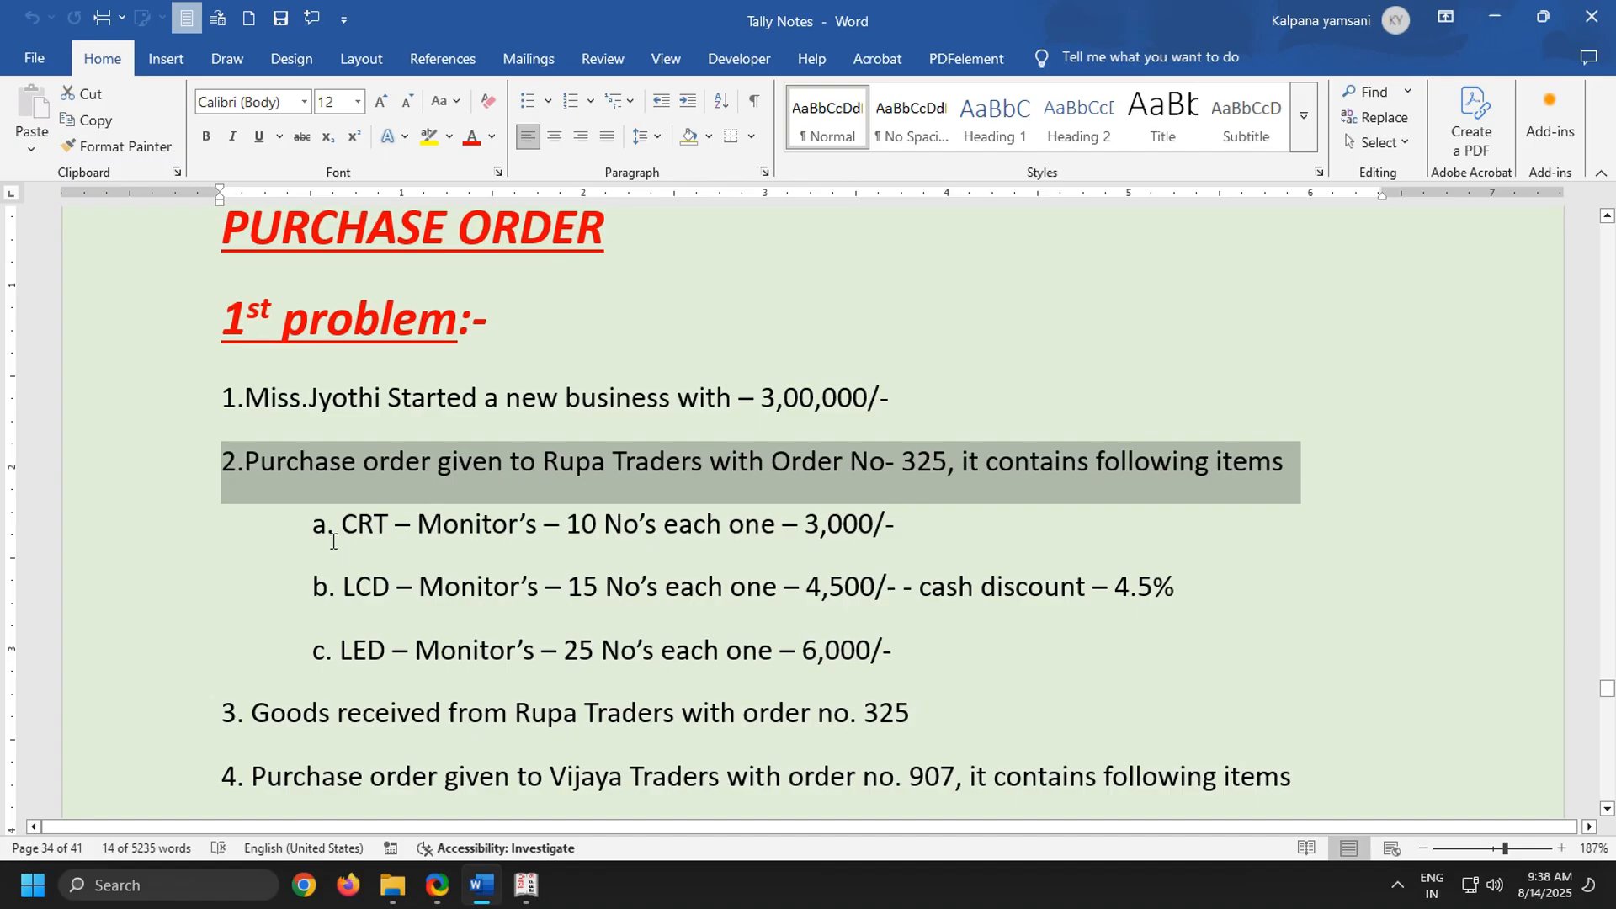
# Back in Tally.ERP 9, add the stock item Crt Monitors under Primary with unit no's and no opening quantity
pyautogui.moveTo(525, 894)
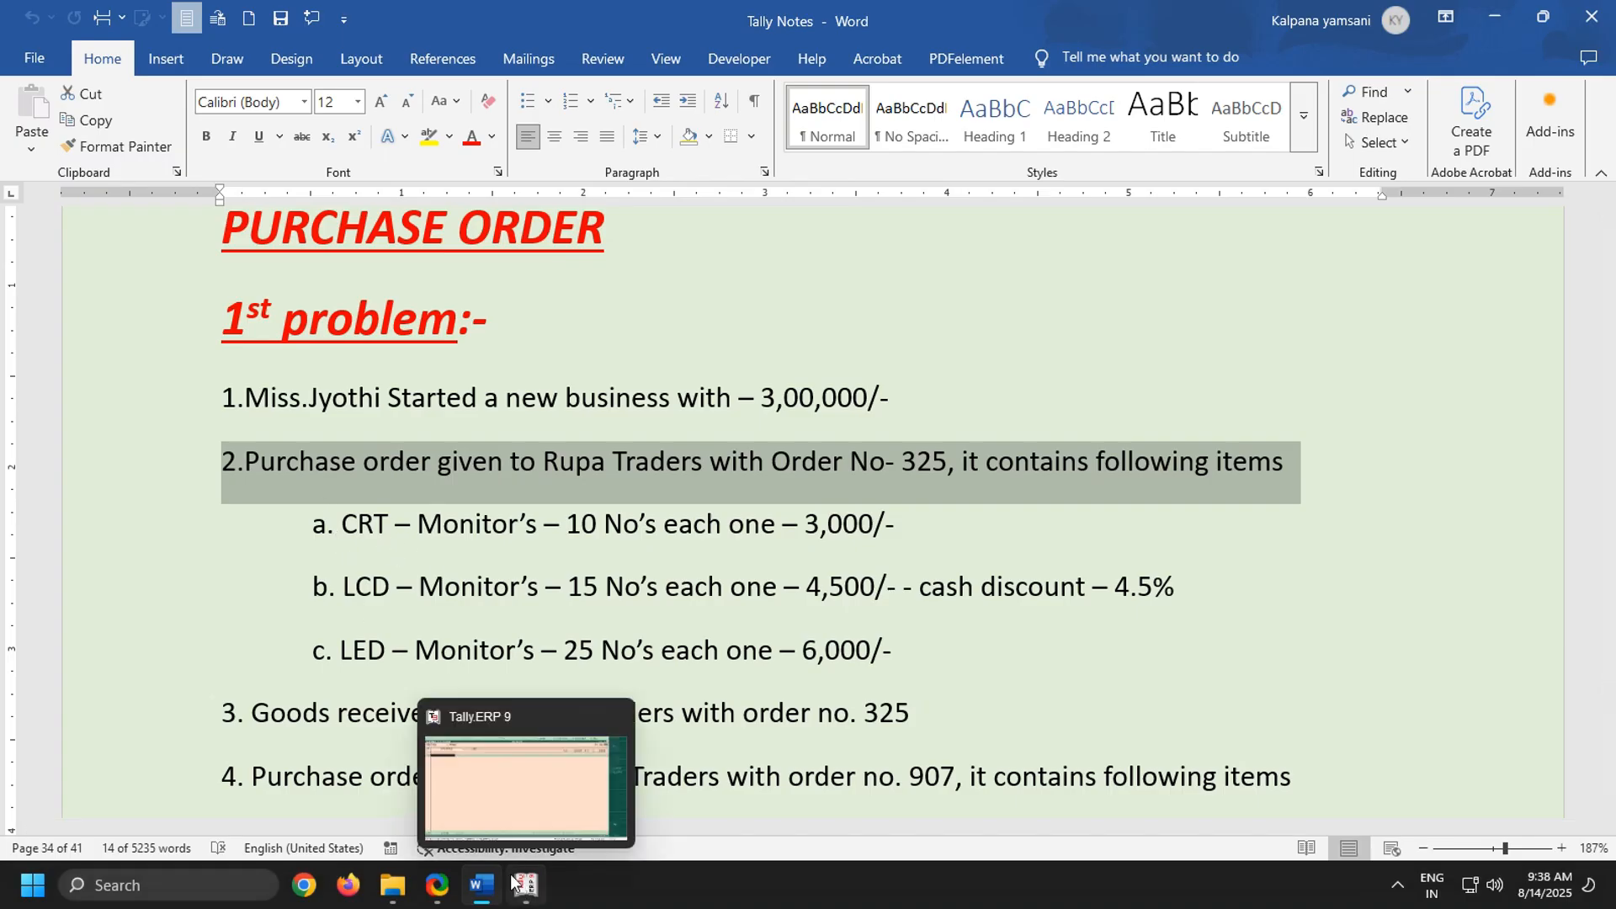
pyautogui.click(493, 771)
pyautogui.write('C')
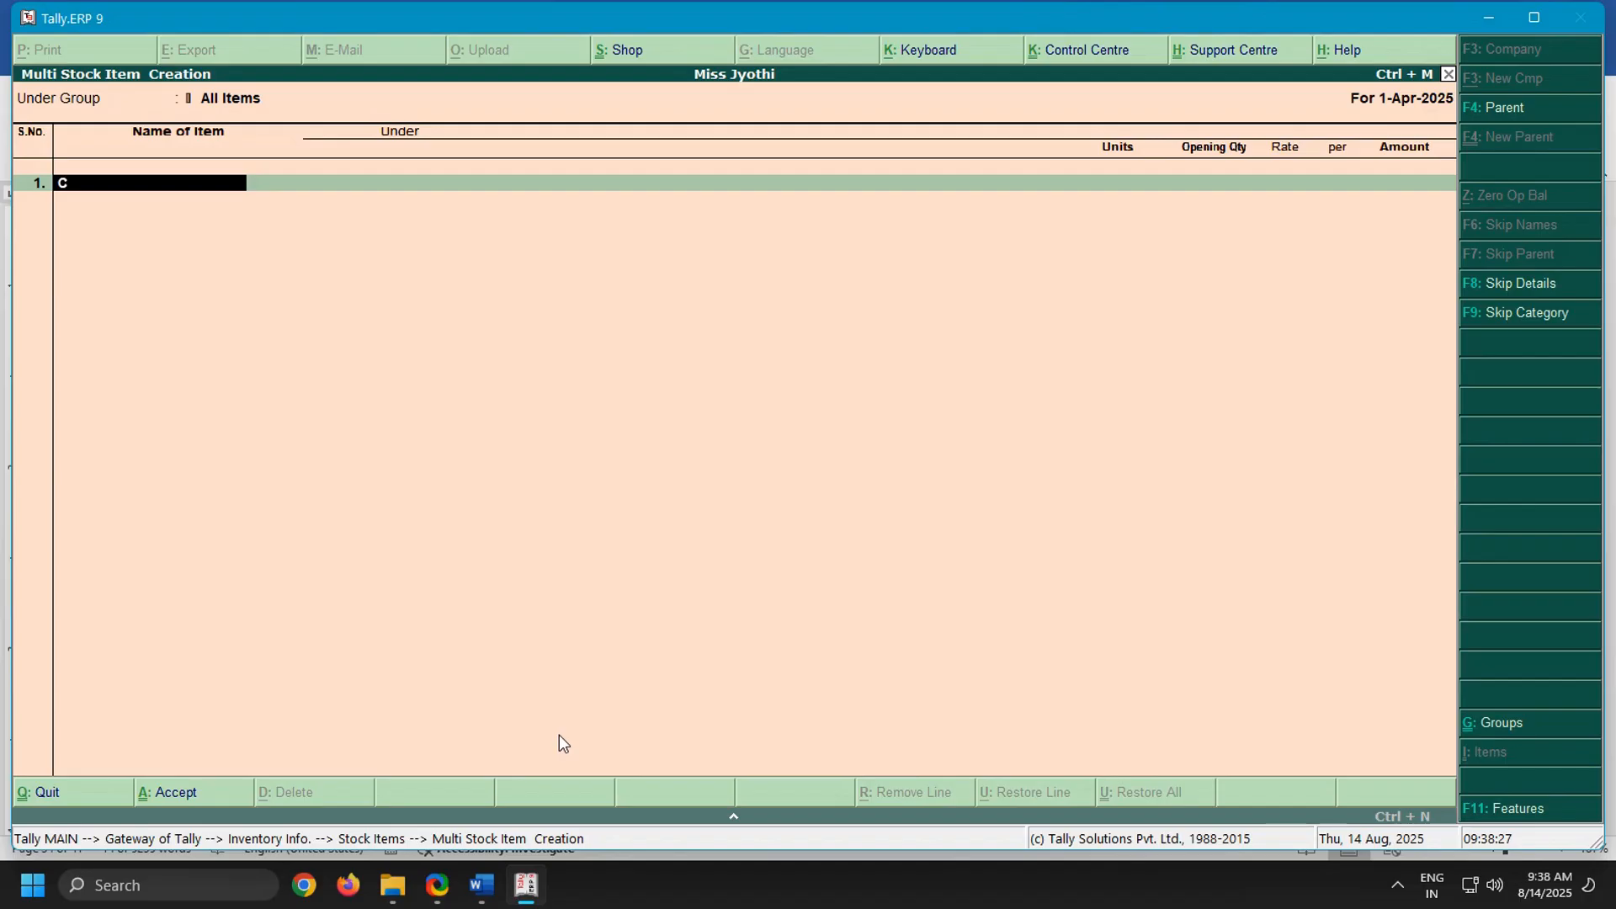
pyautogui.write('rt Monitors')
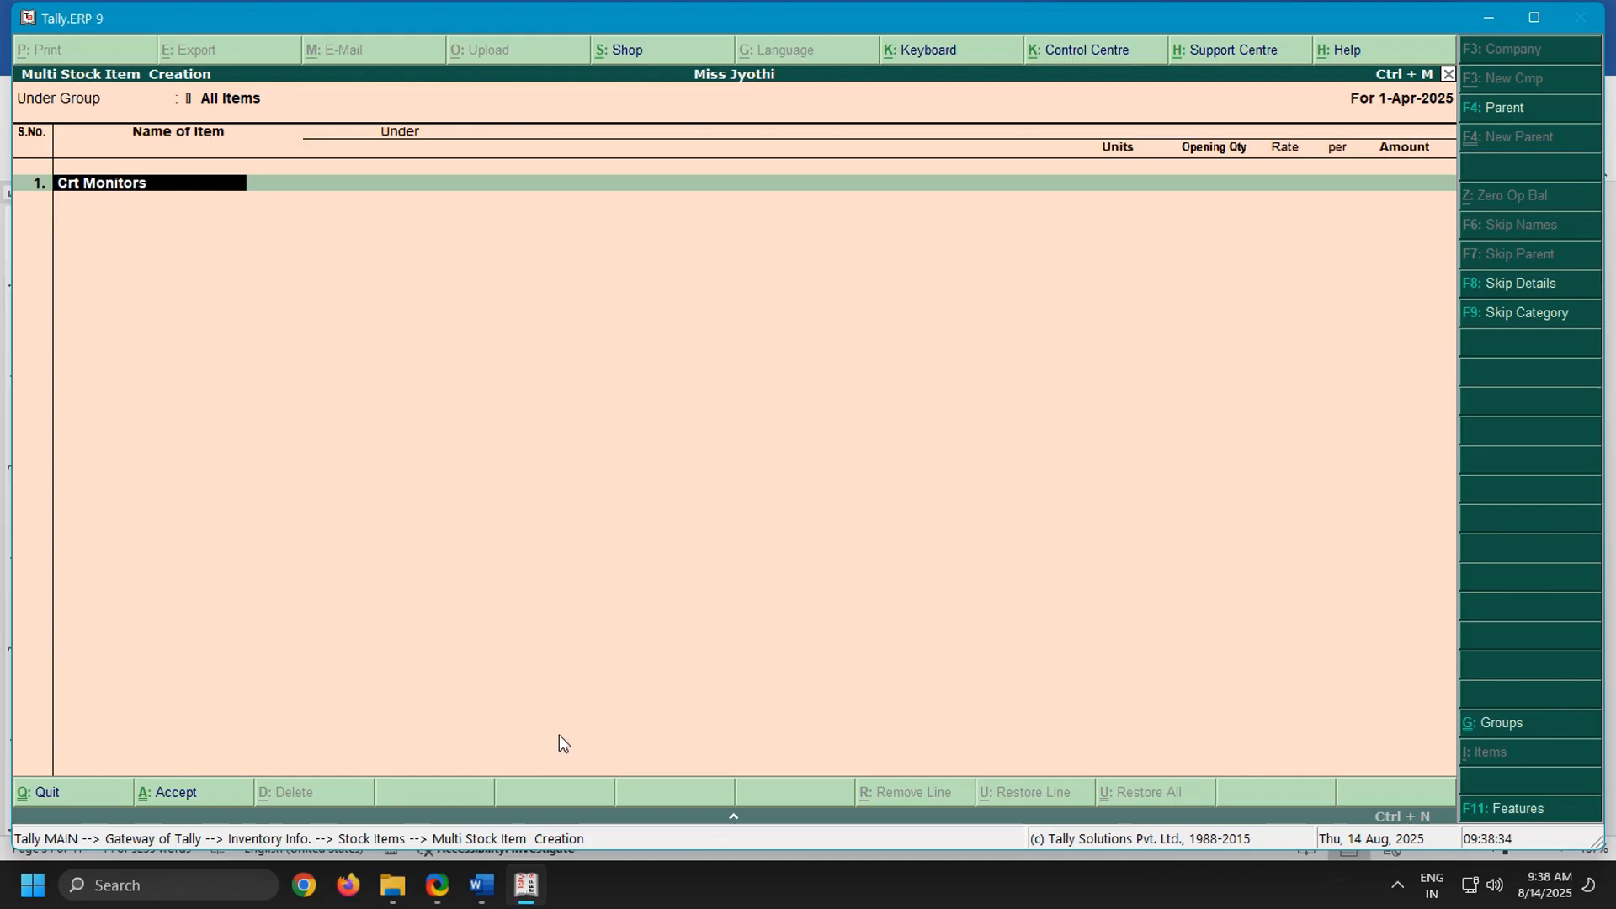
pyautogui.press('Return')
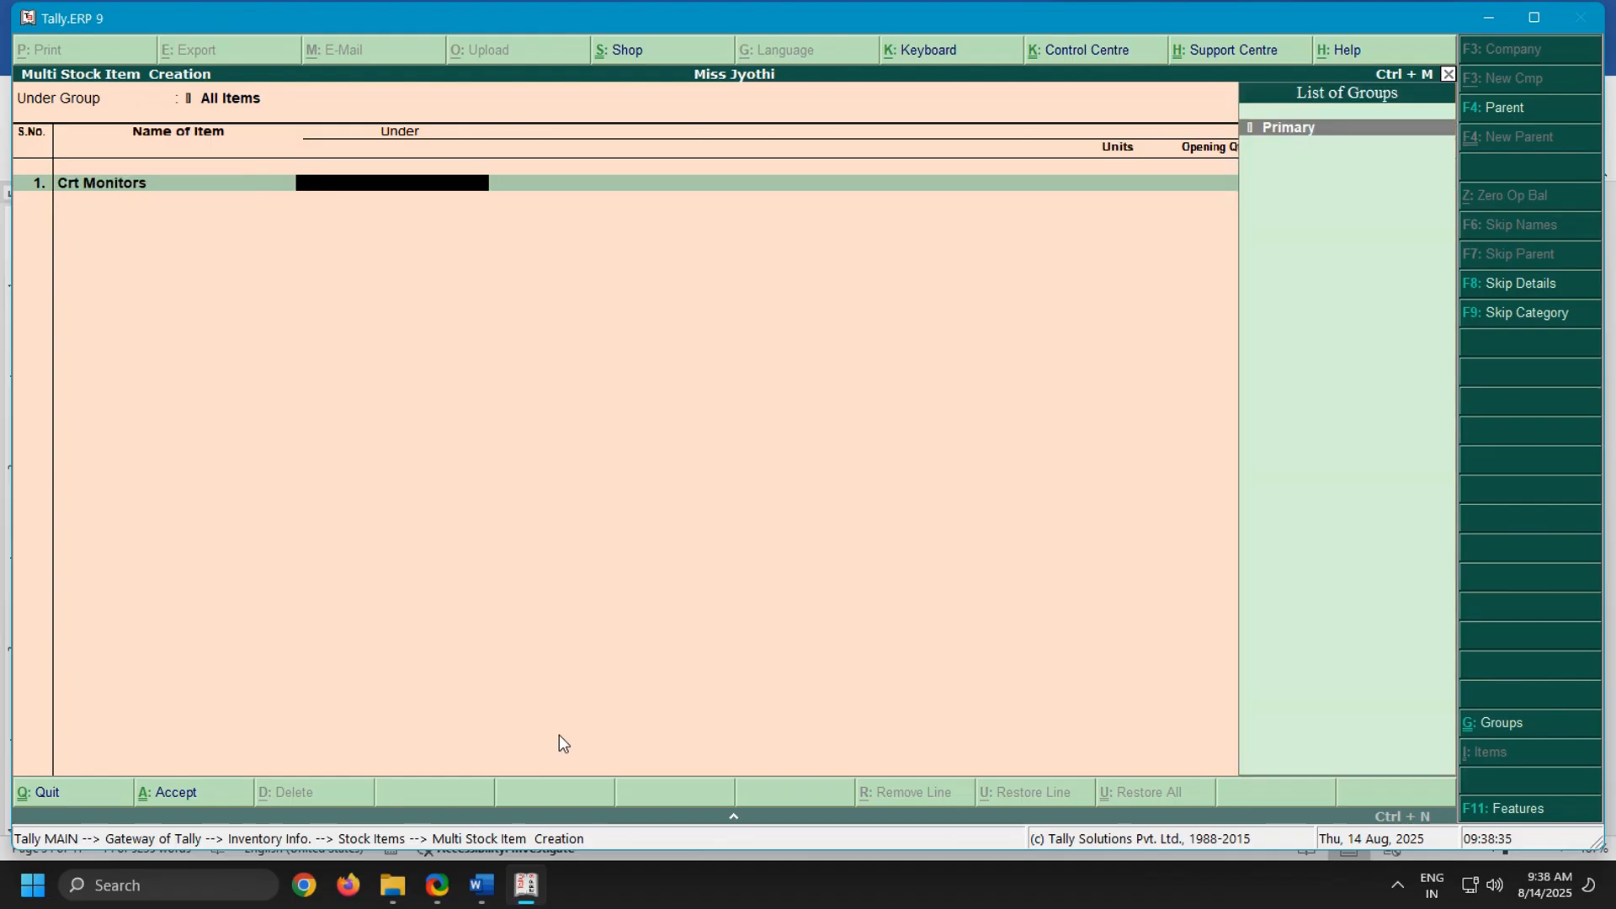
pyautogui.press('Return')
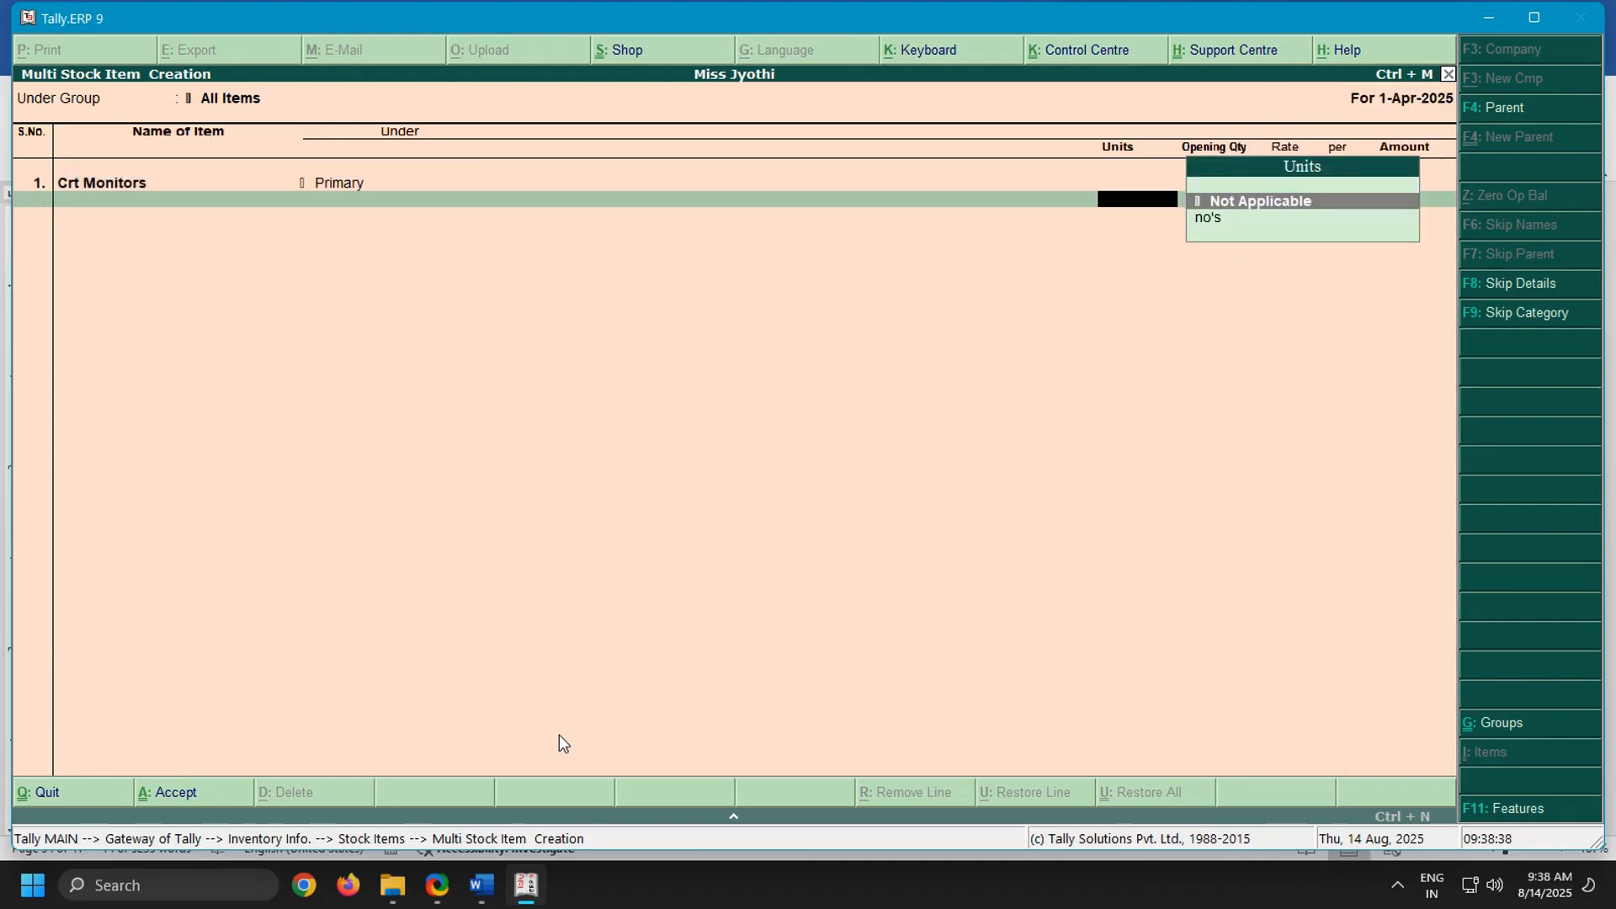
pyautogui.press('Down')
pyautogui.press('Return')
# Add the second stock item as Lcdmonitors under Primary with unit no's and no opening quantity
pyautogui.press('Return')
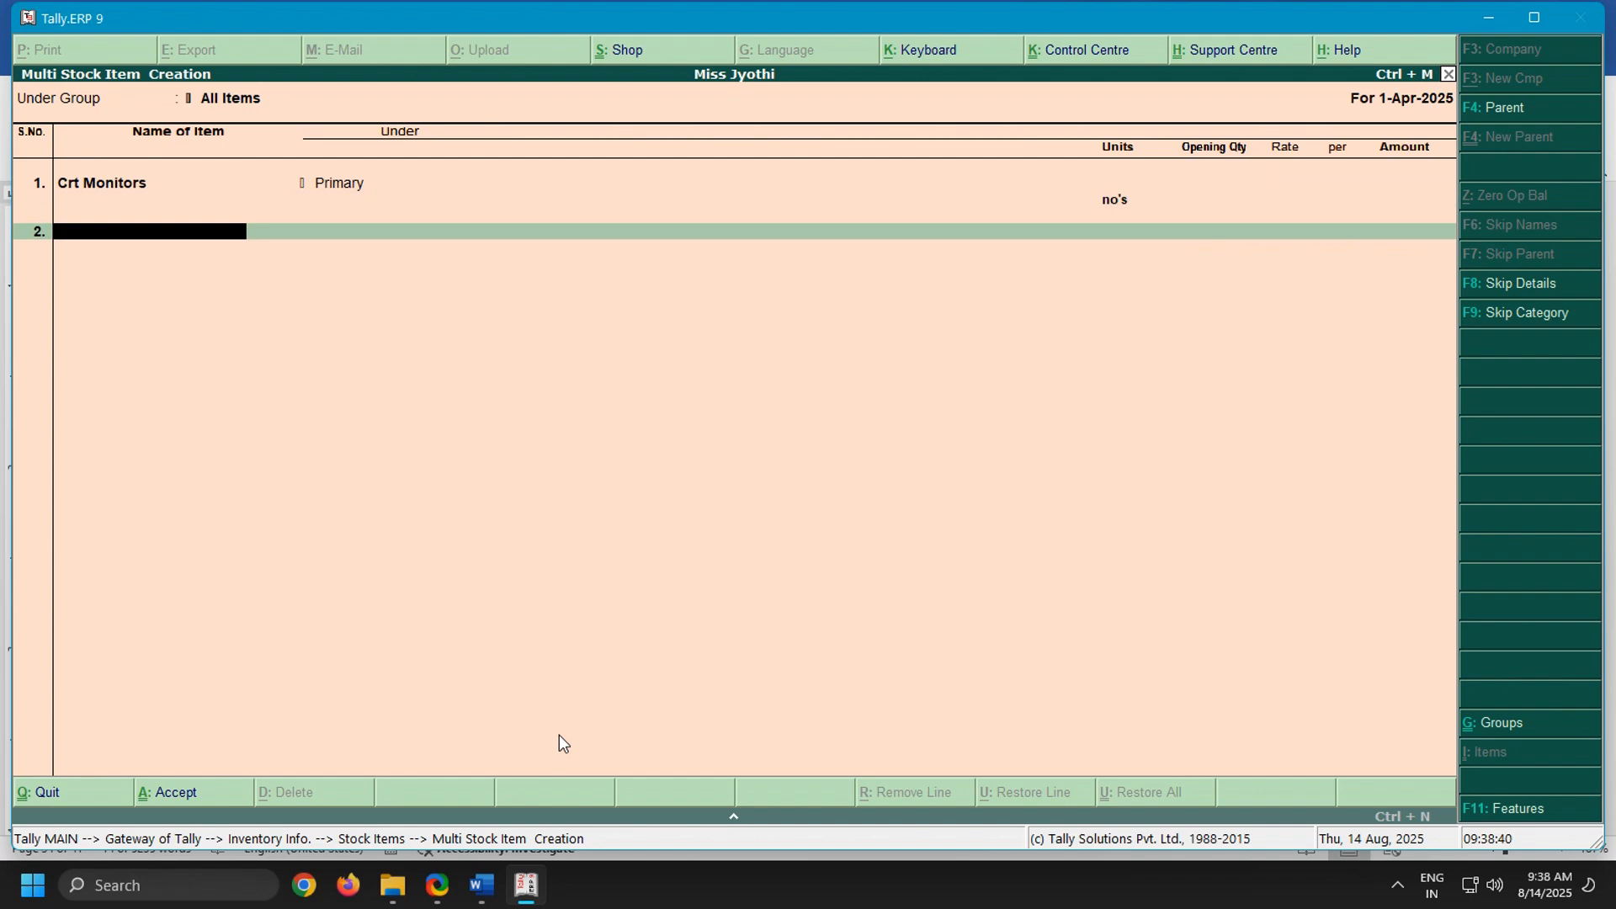
pyautogui.write('Lcdmonitors')
pyautogui.press('Return')
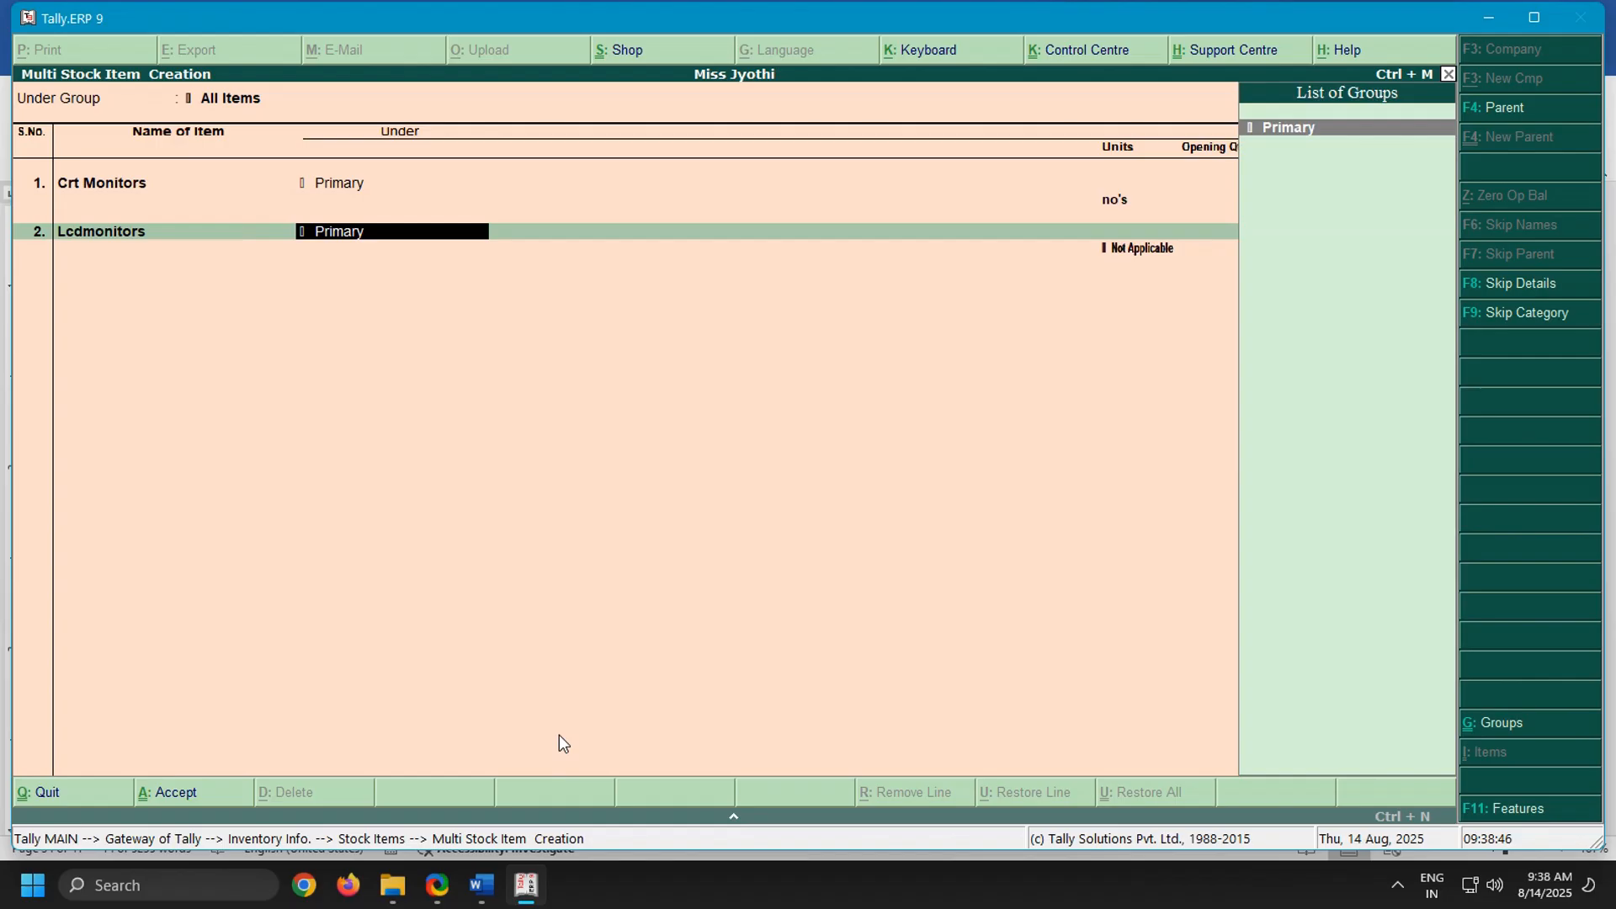
pyautogui.press('Return')
pyautogui.press('Down')
pyautogui.press('Return')
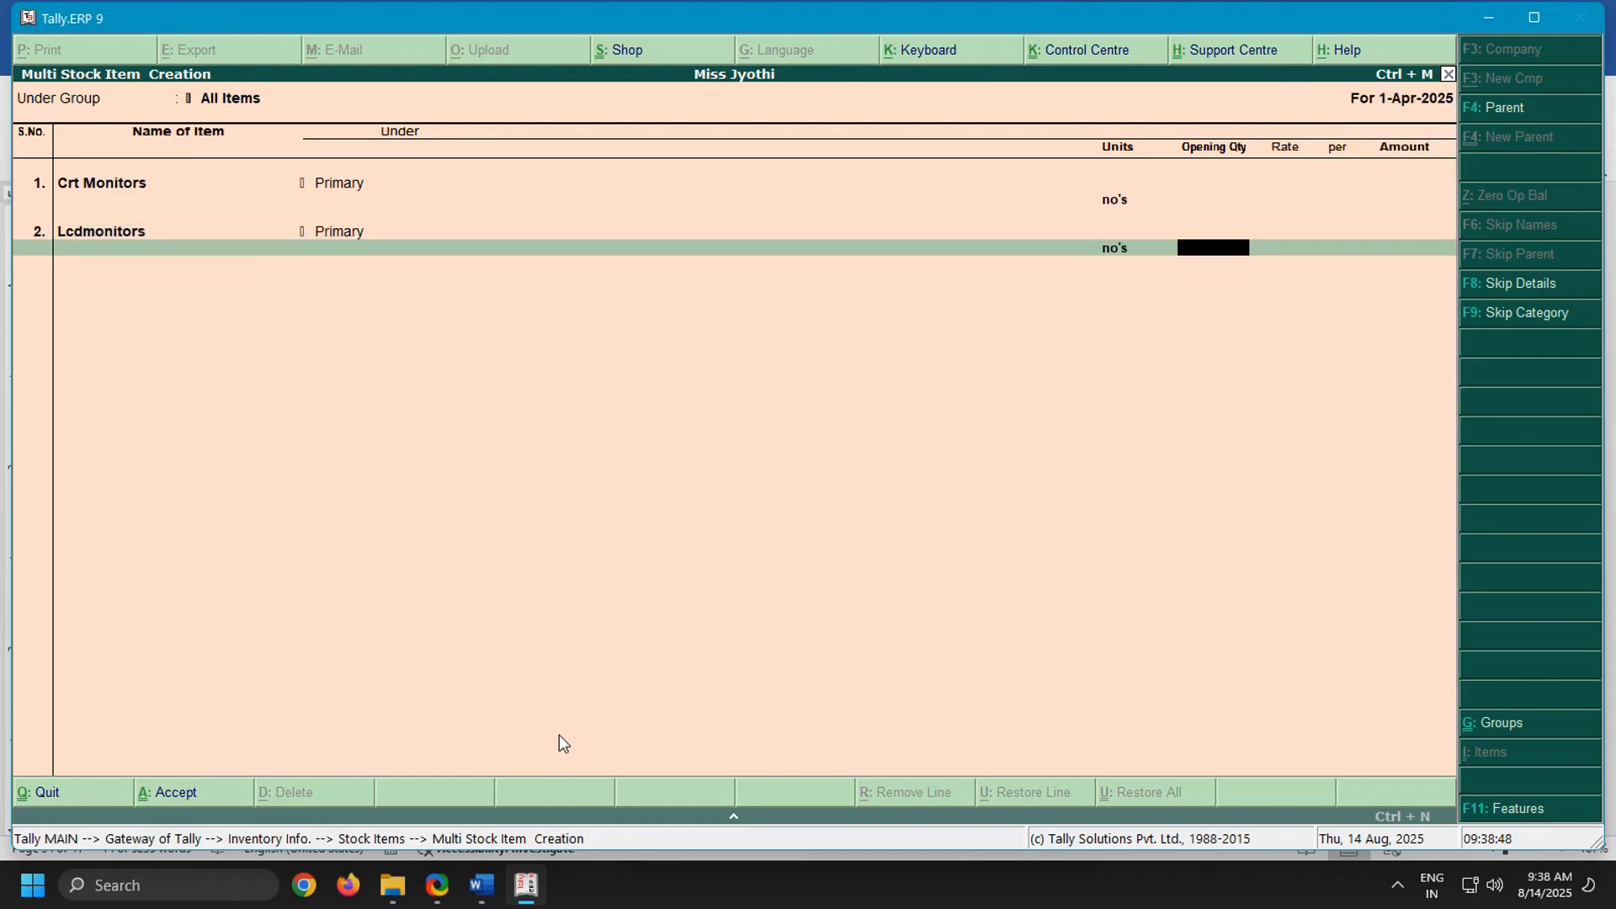
pyautogui.press('Return')
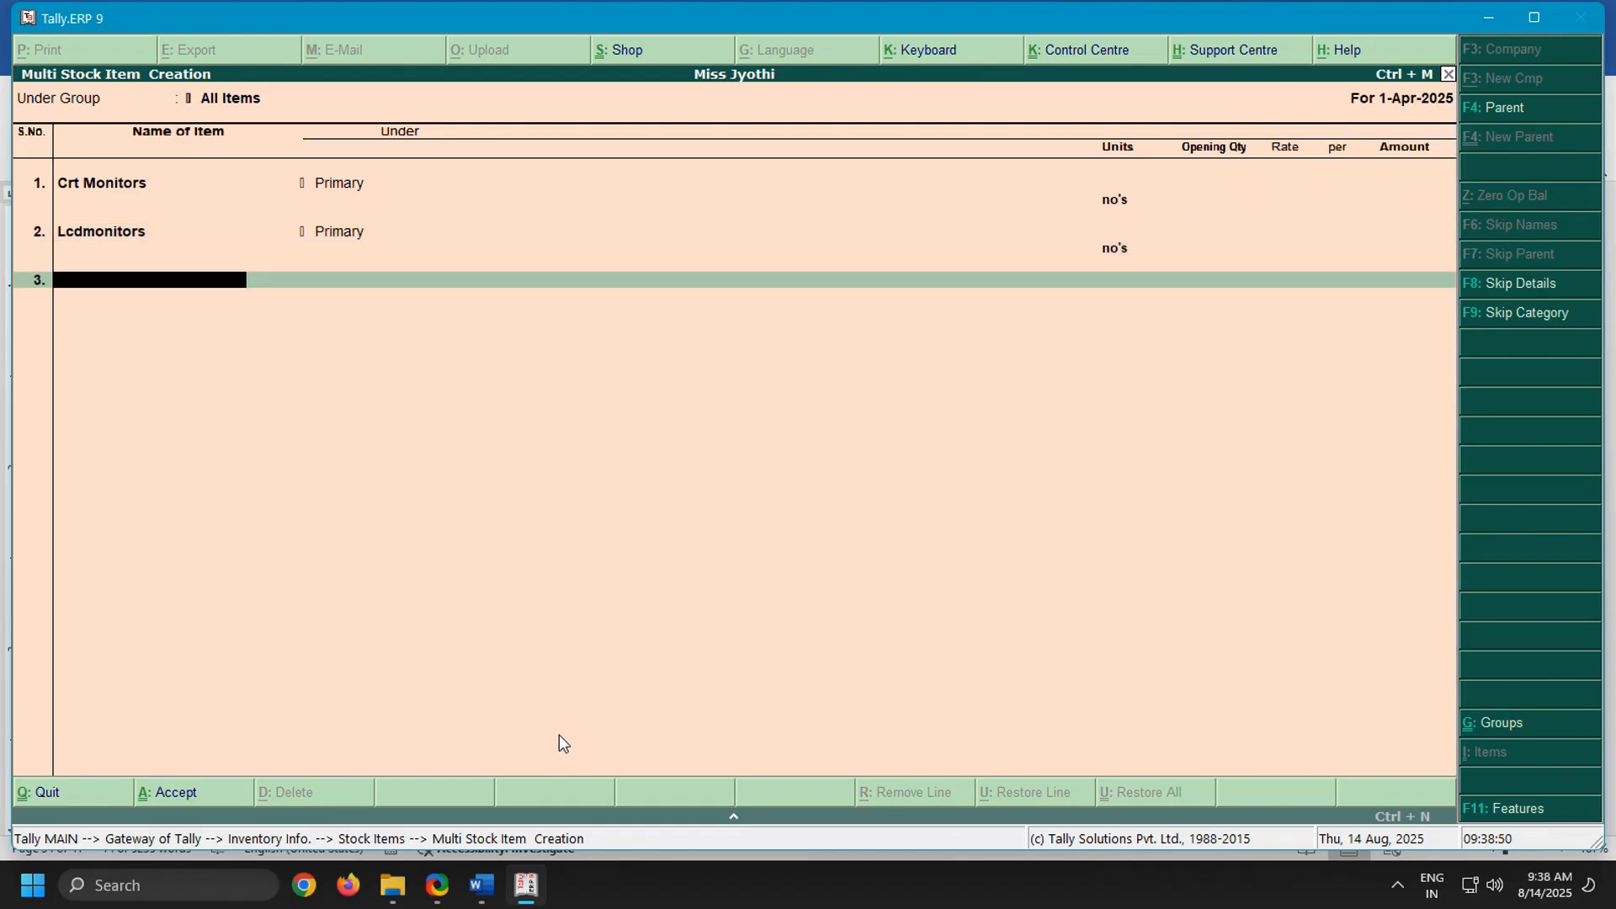
# Add the third stock item as Led Monitors under Primary with unit no's
pyautogui.write('Led m')
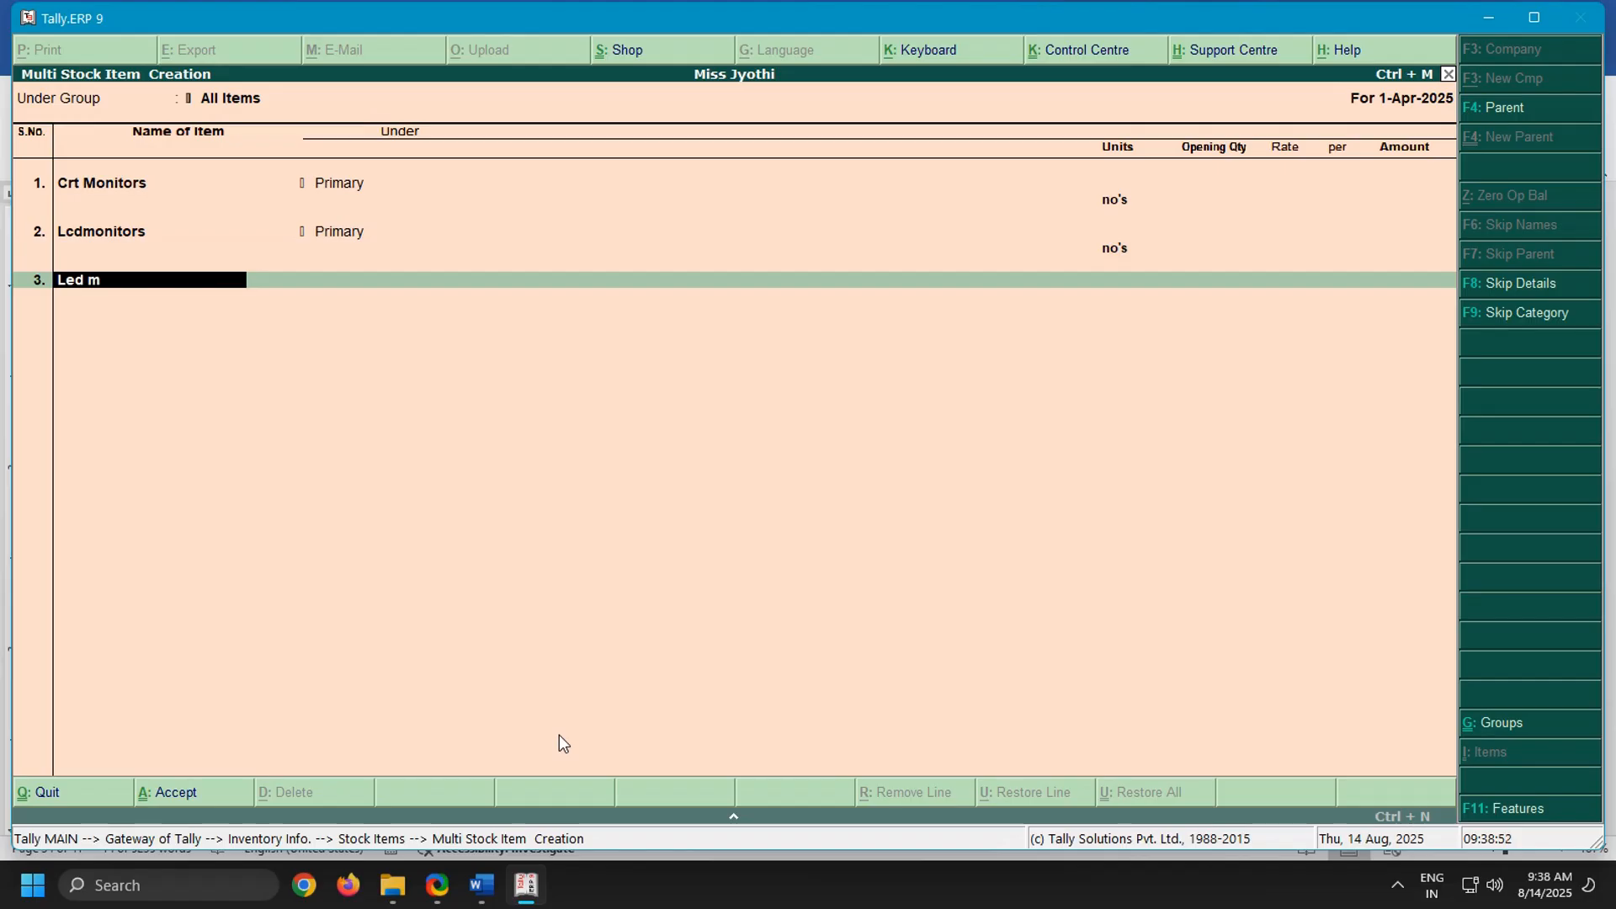
pyautogui.press('BackSpace')
pyautogui.write('Monitors')
pyautogui.press('Return')
pyautogui.press('Return')
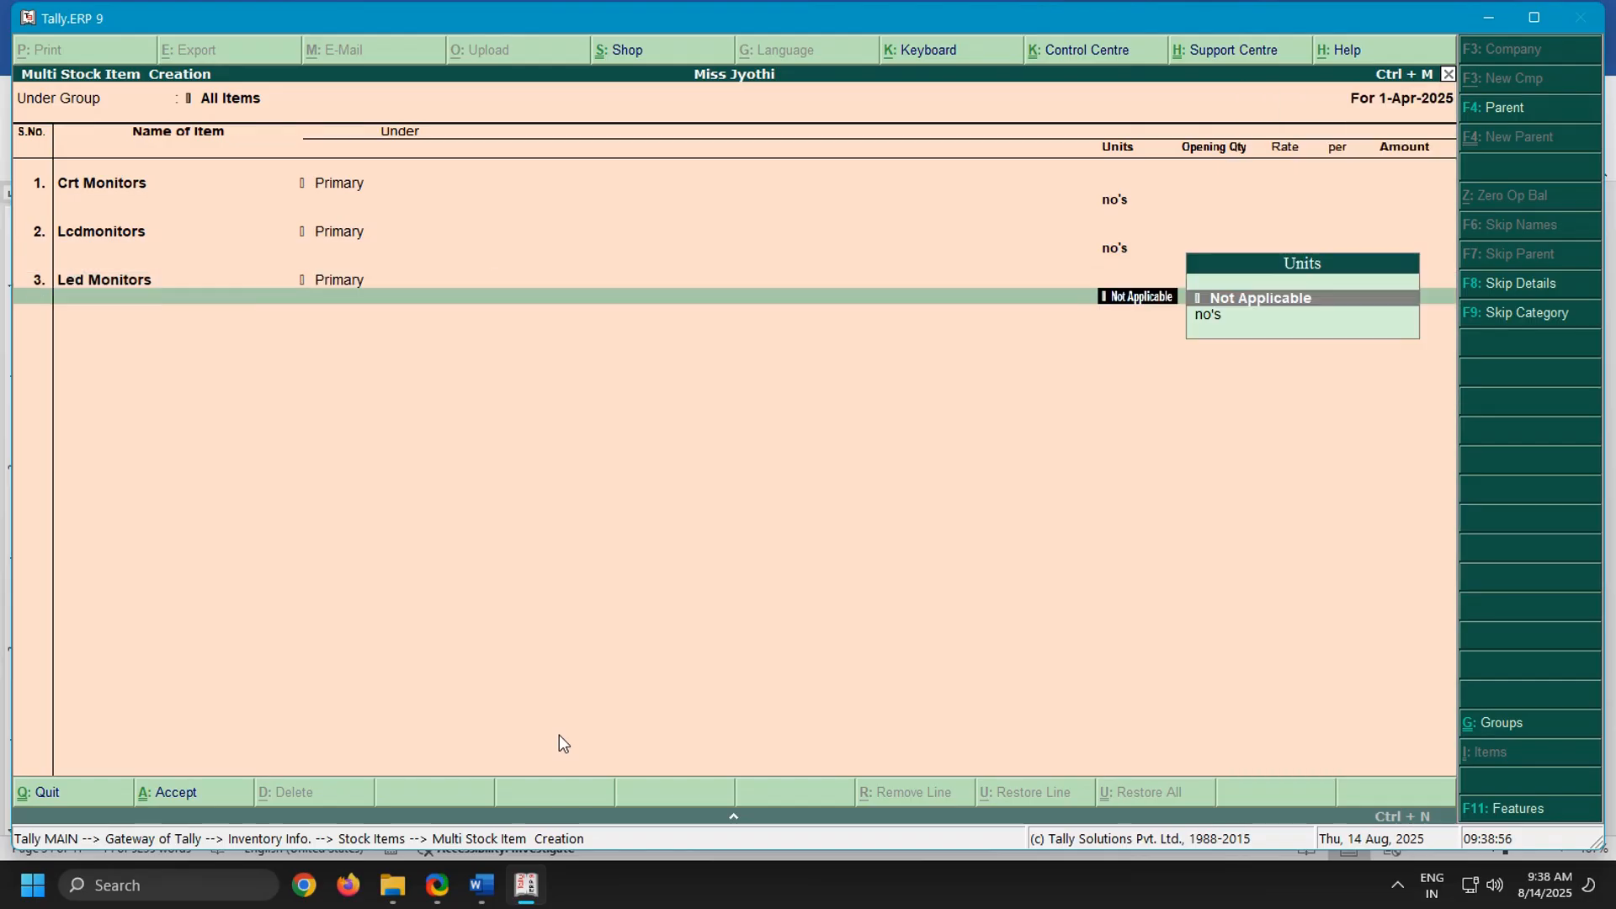
pyautogui.press('Down')
pyautogui.press('Return')
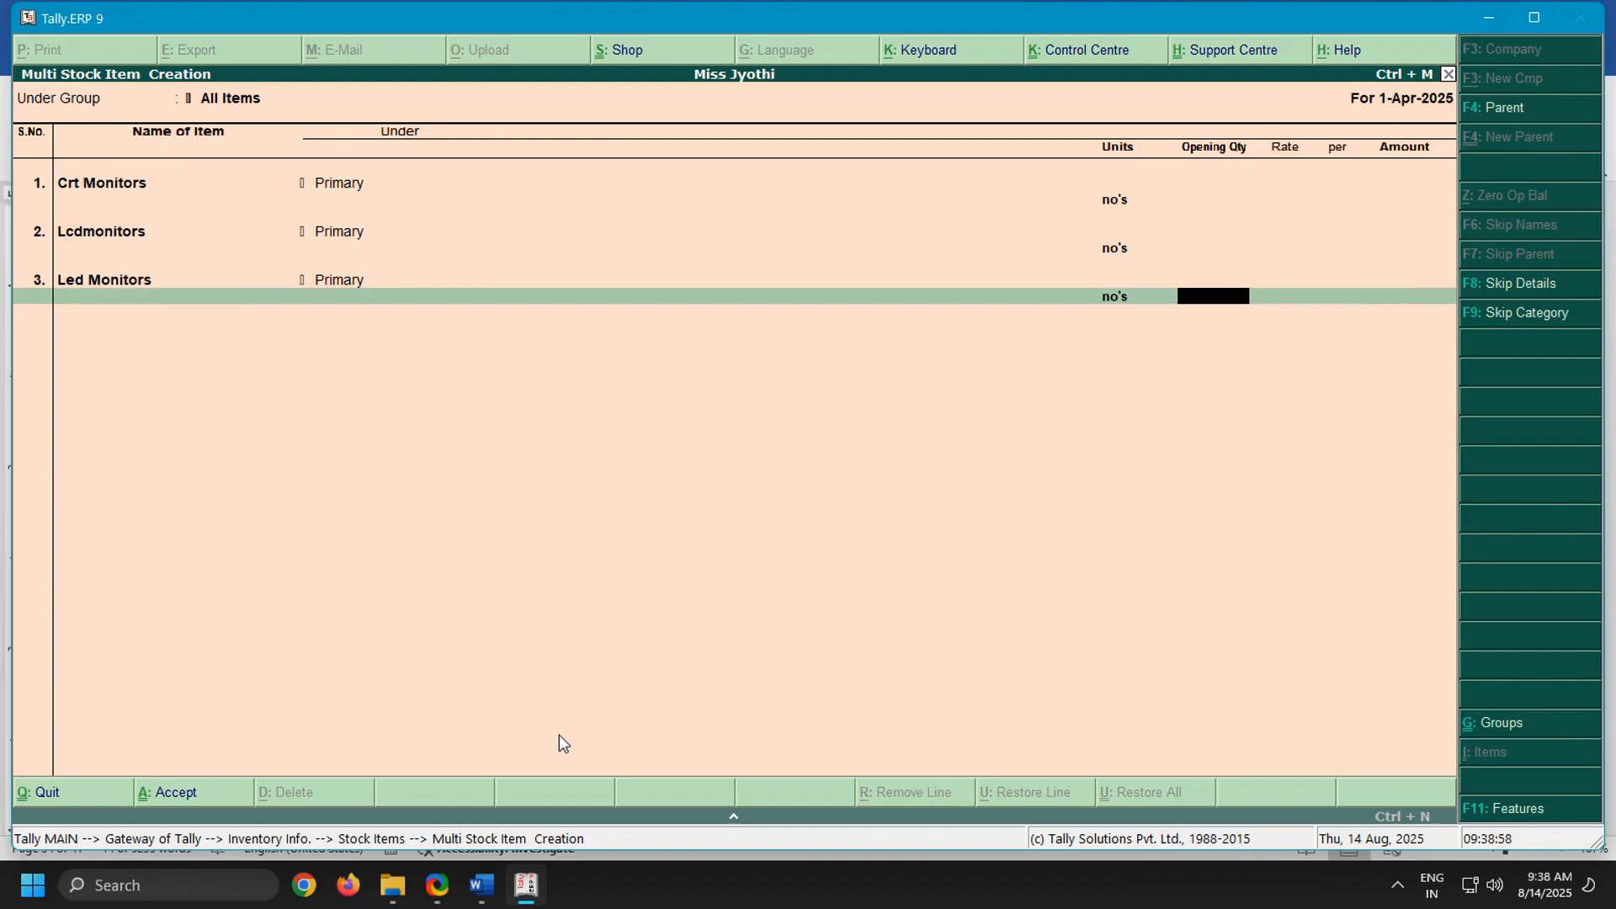
# Check the Vijaya Traders order items in the Word notes, and add Keyboards in Tally.ERP 9 under Primary with unit no's and no opening quantity
pyautogui.click(482, 885)
pyautogui.scroll(-3, 442, 543)
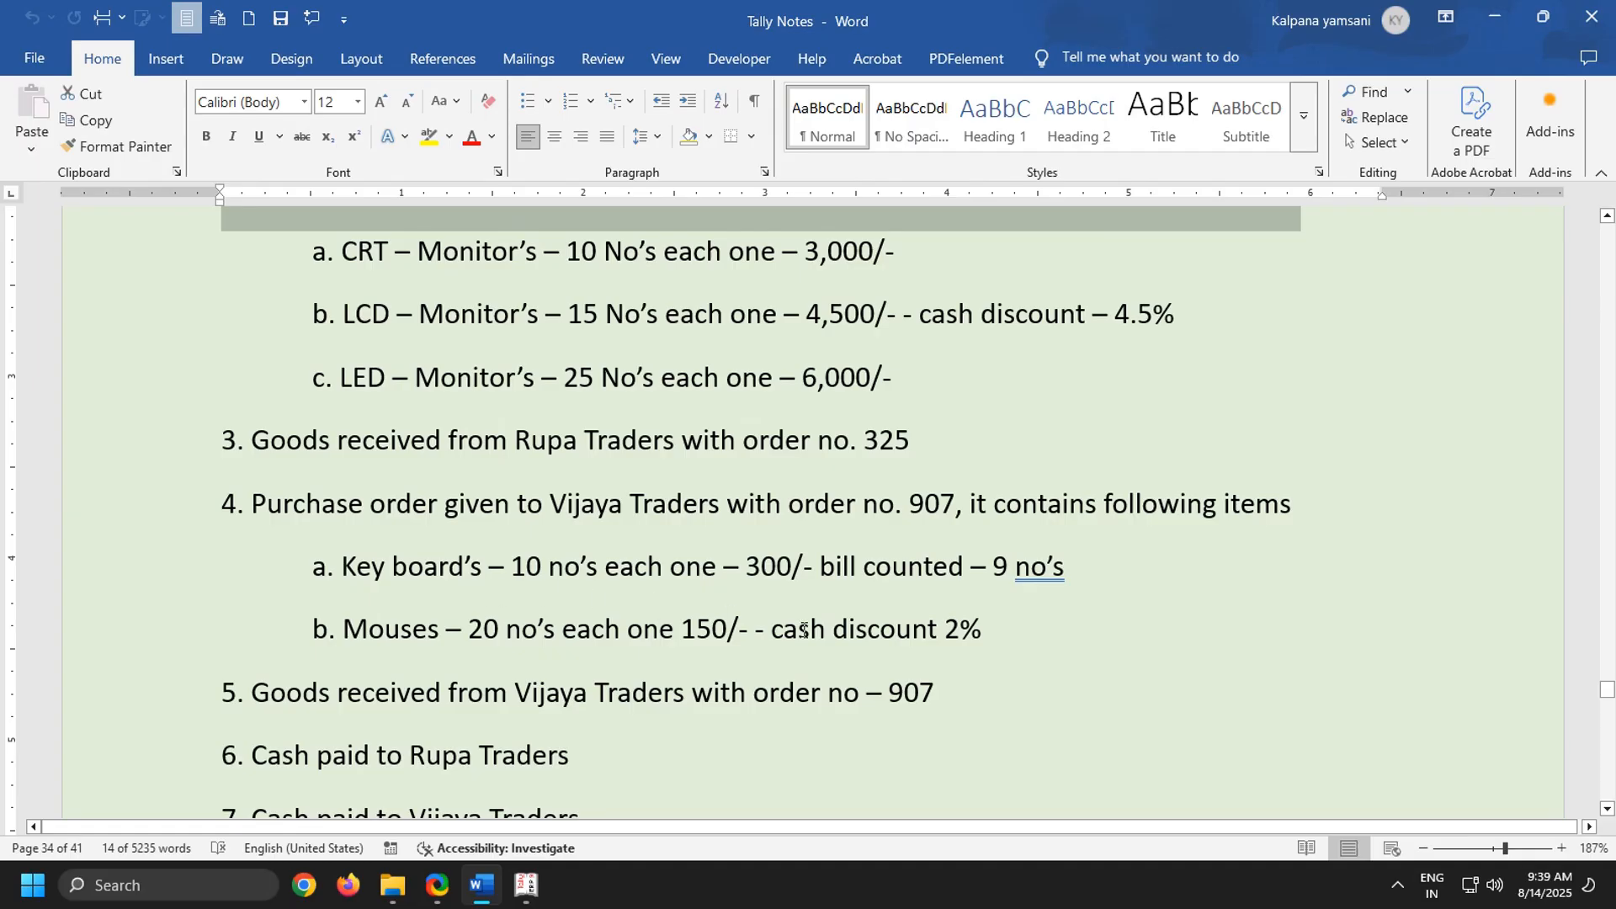
pyautogui.click(527, 884)
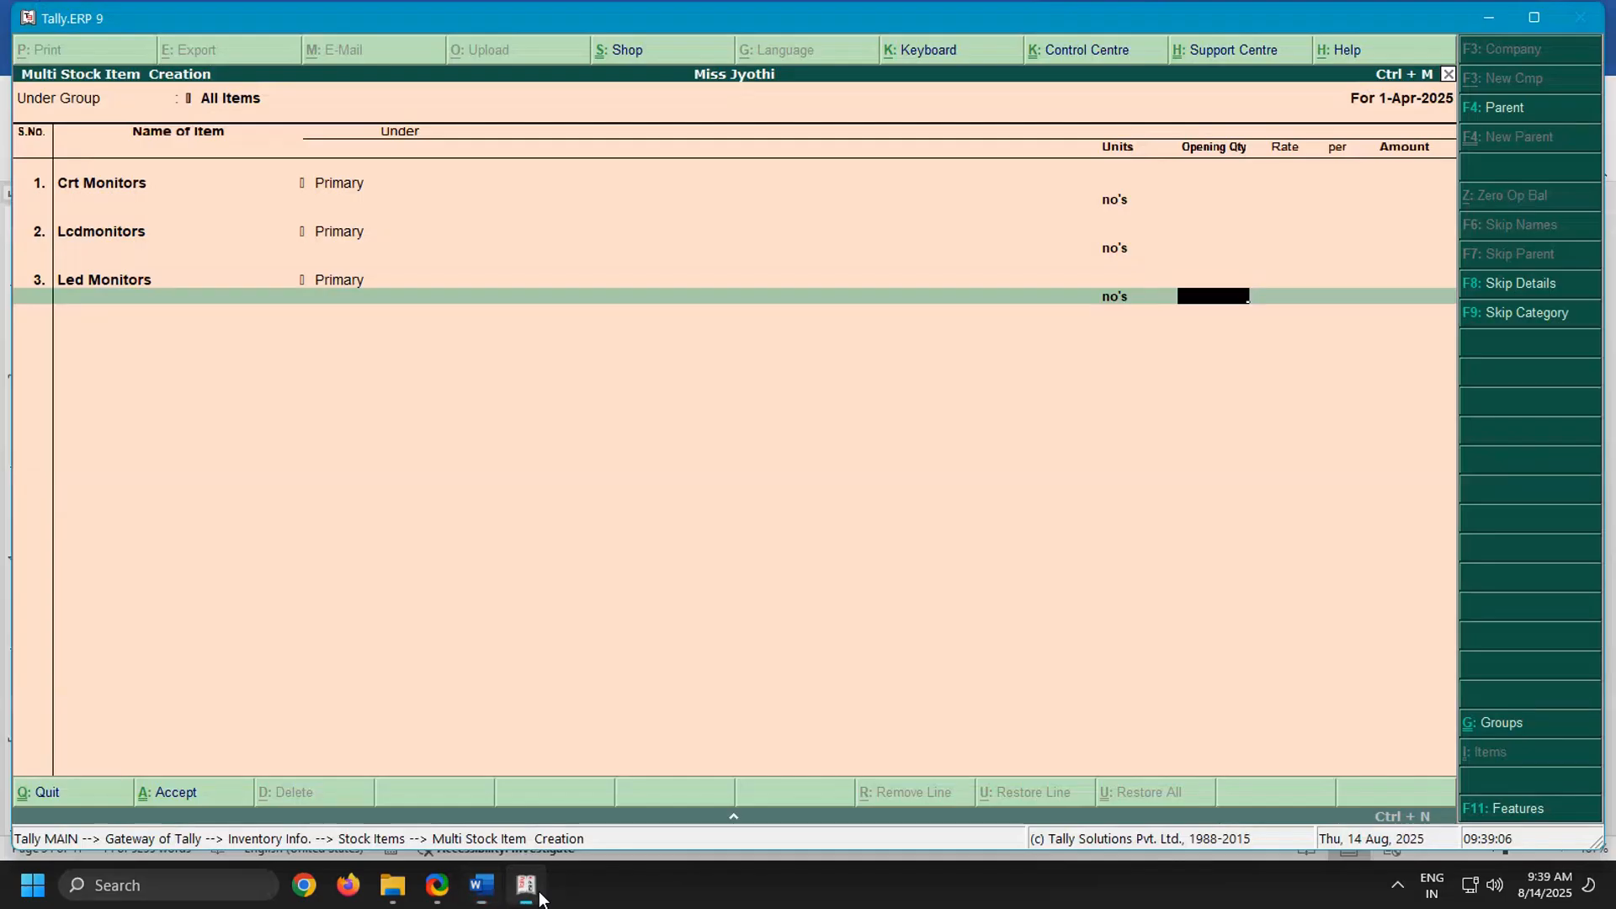
pyautogui.press('Return')
pyautogui.write('K')
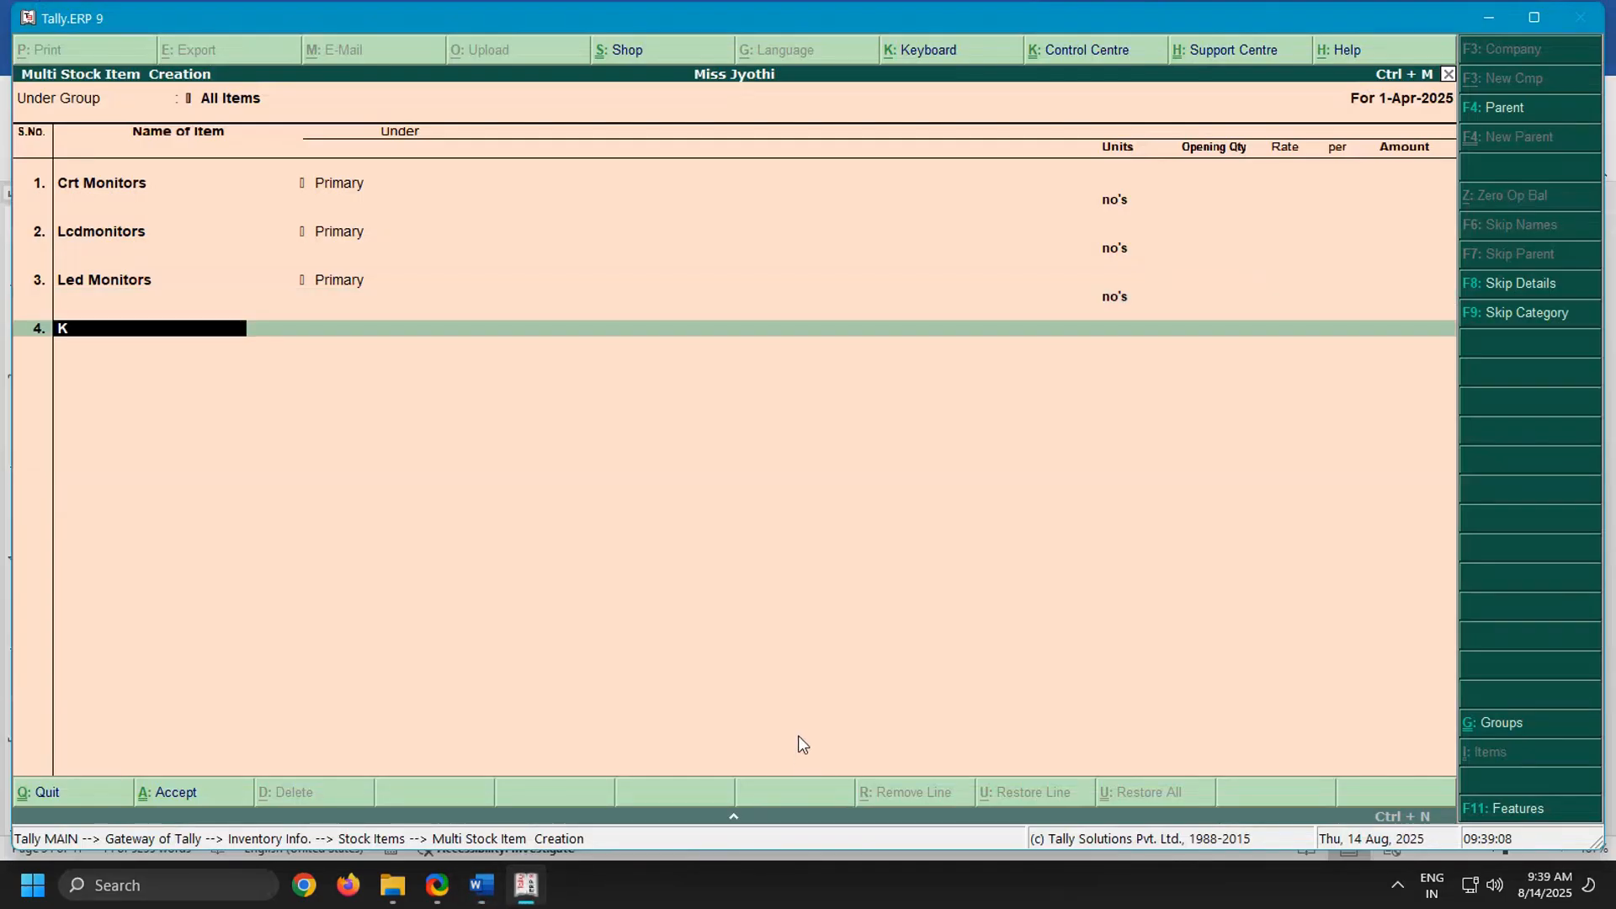
pyautogui.write('eyboards')
pyautogui.press('Return')
pyautogui.press('Return')
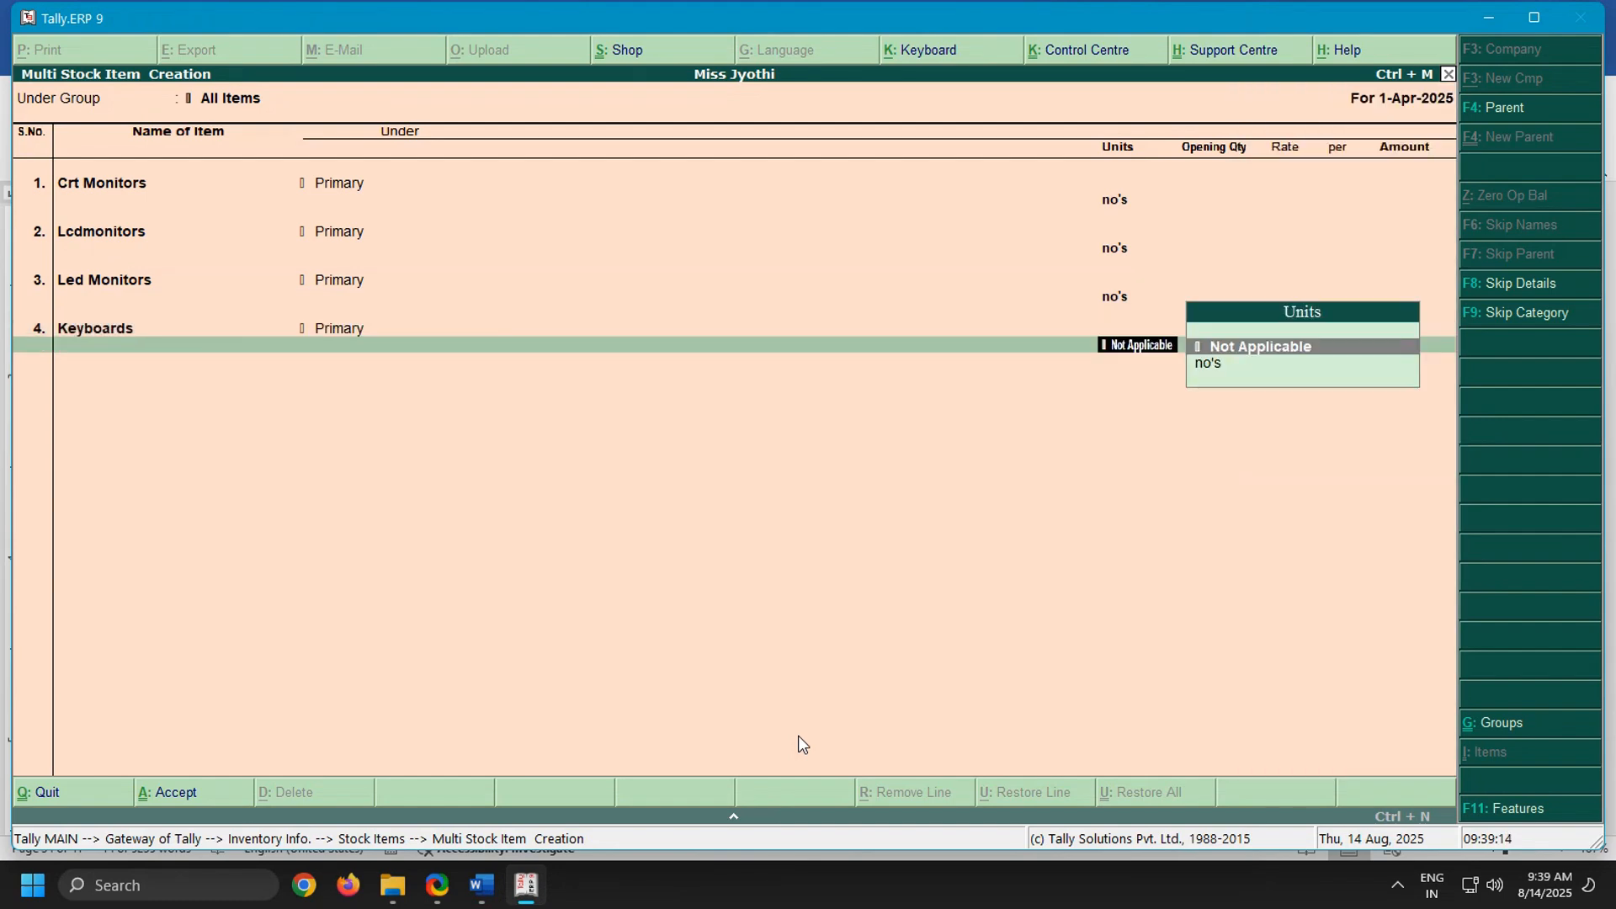
pyautogui.press('Down')
# Add the fifth stock item as Mouses under Primary with unit no's and no opening quantity
pyautogui.press('Return')
pyautogui.press('Return')
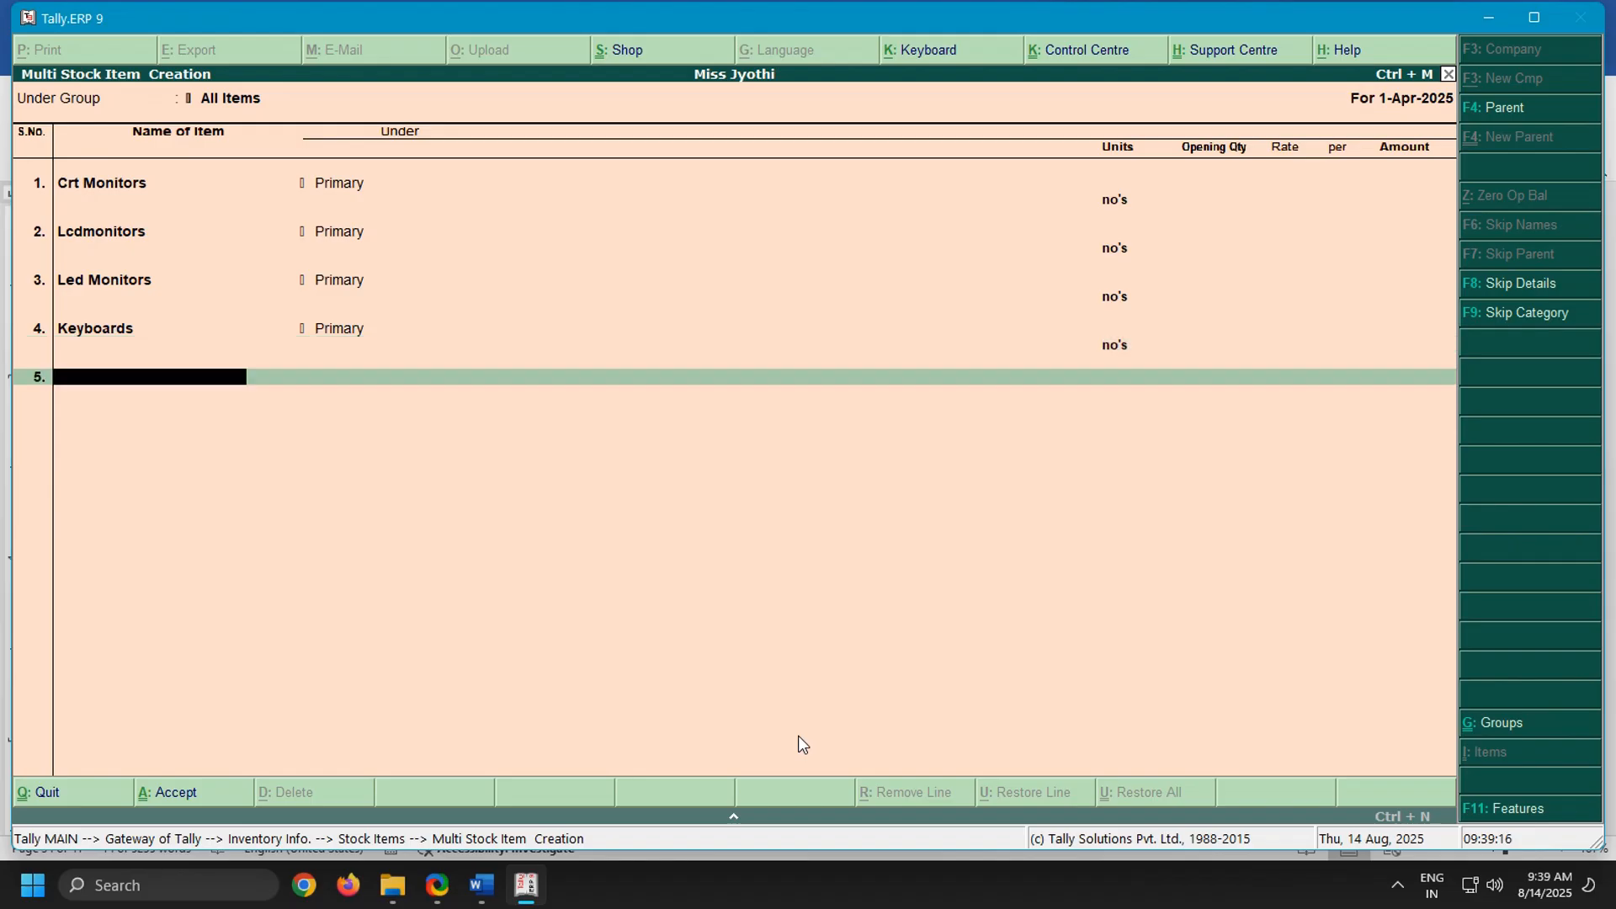
pyautogui.write('Mouses')
pyautogui.press('Return')
pyautogui.press('Return')
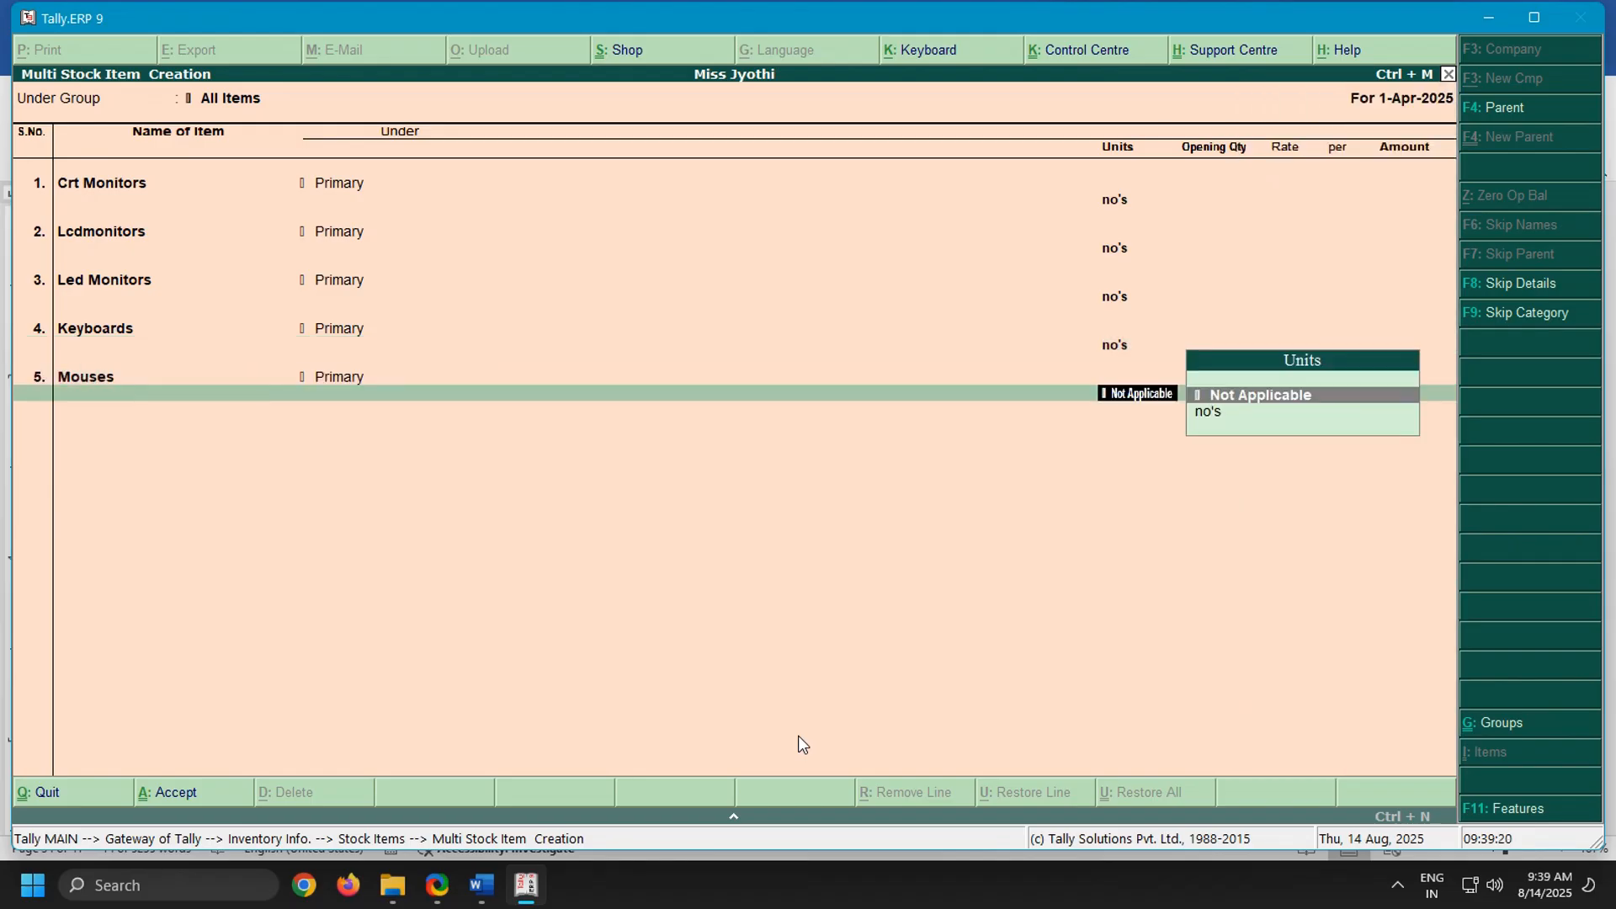
pyautogui.press('Down')
pyautogui.press('Return')
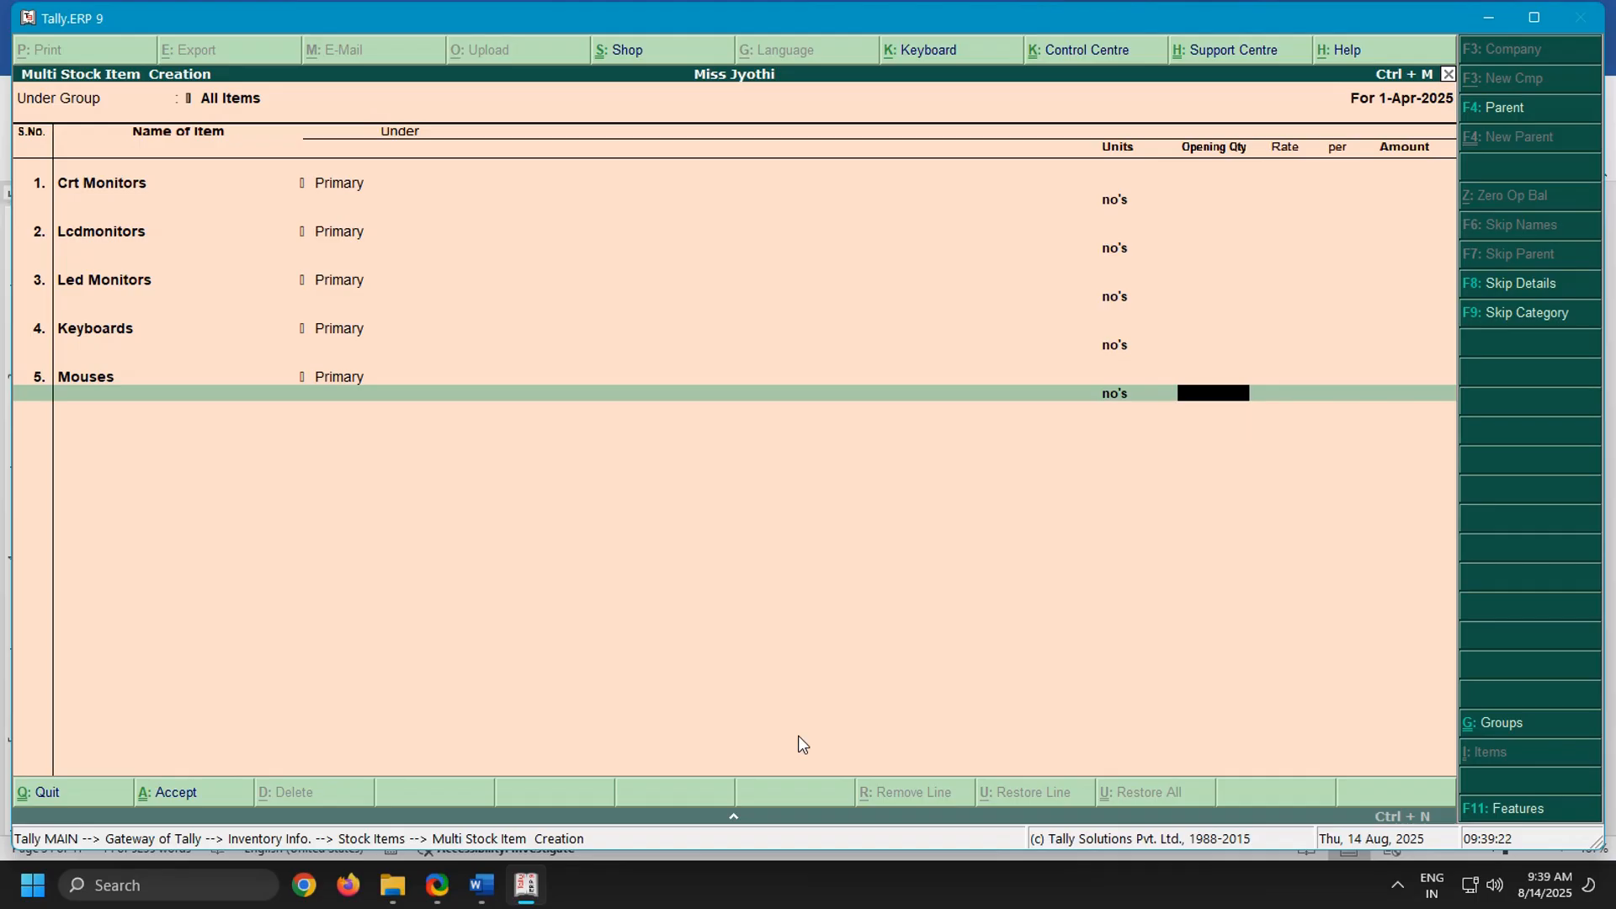
pyautogui.press('Return')
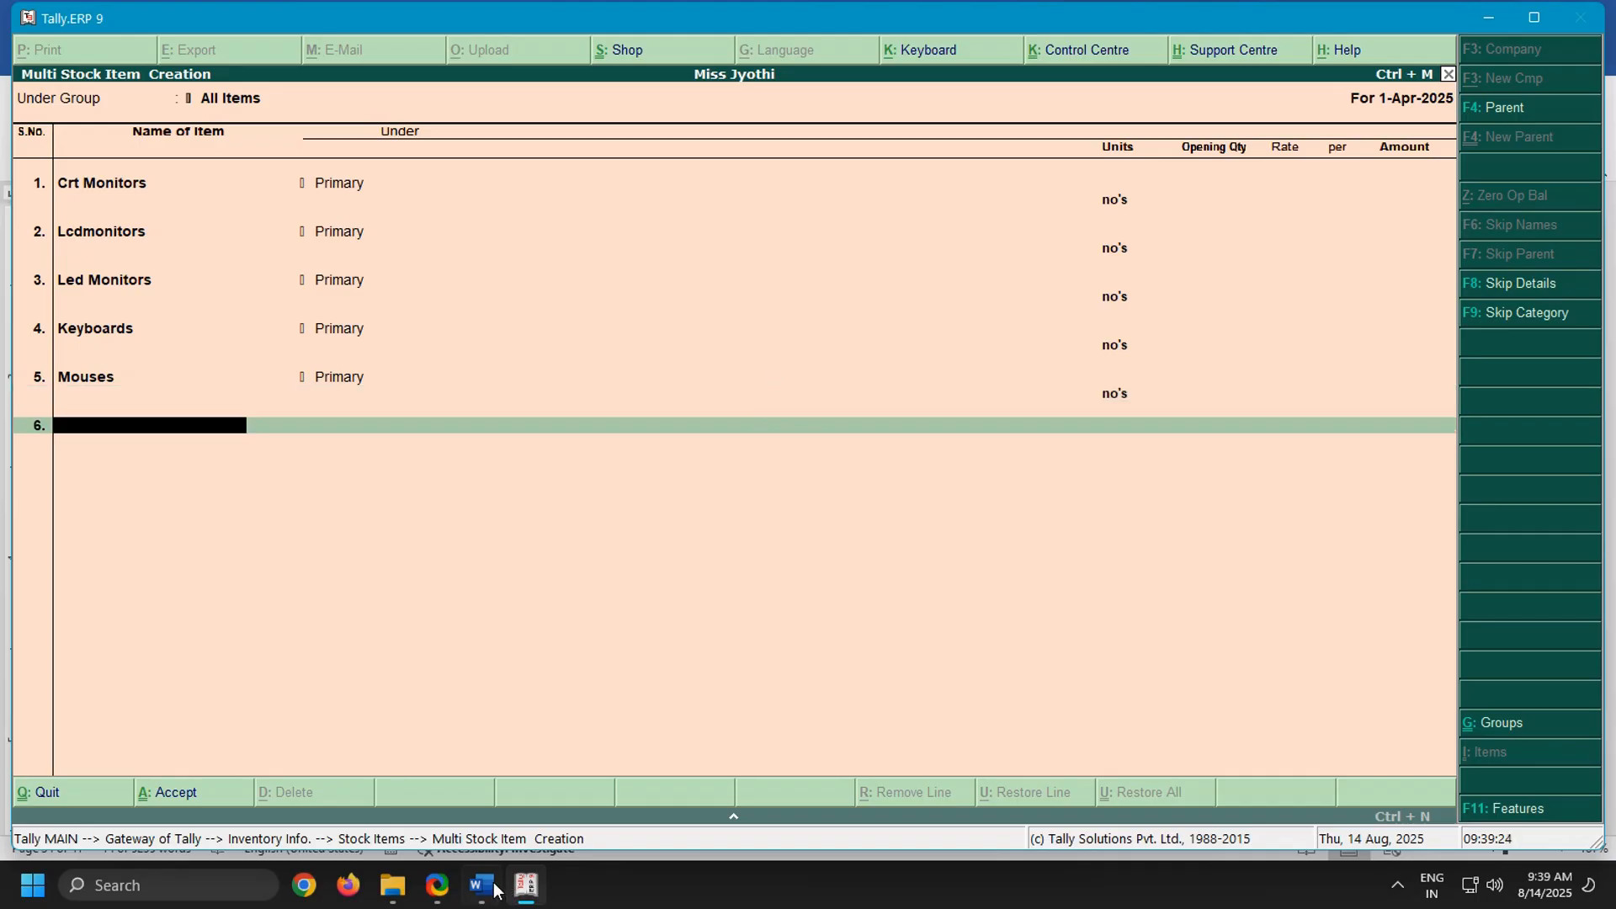
# Look through the first problem in the Word notes for further stock items, undoing the accidental text deletion, and return to Tally.ERP 9
pyautogui.hotkey('alt', 'Tab')
pyautogui.scroll(-2, 781, 644)
pyautogui.scroll(6, 781, 644)
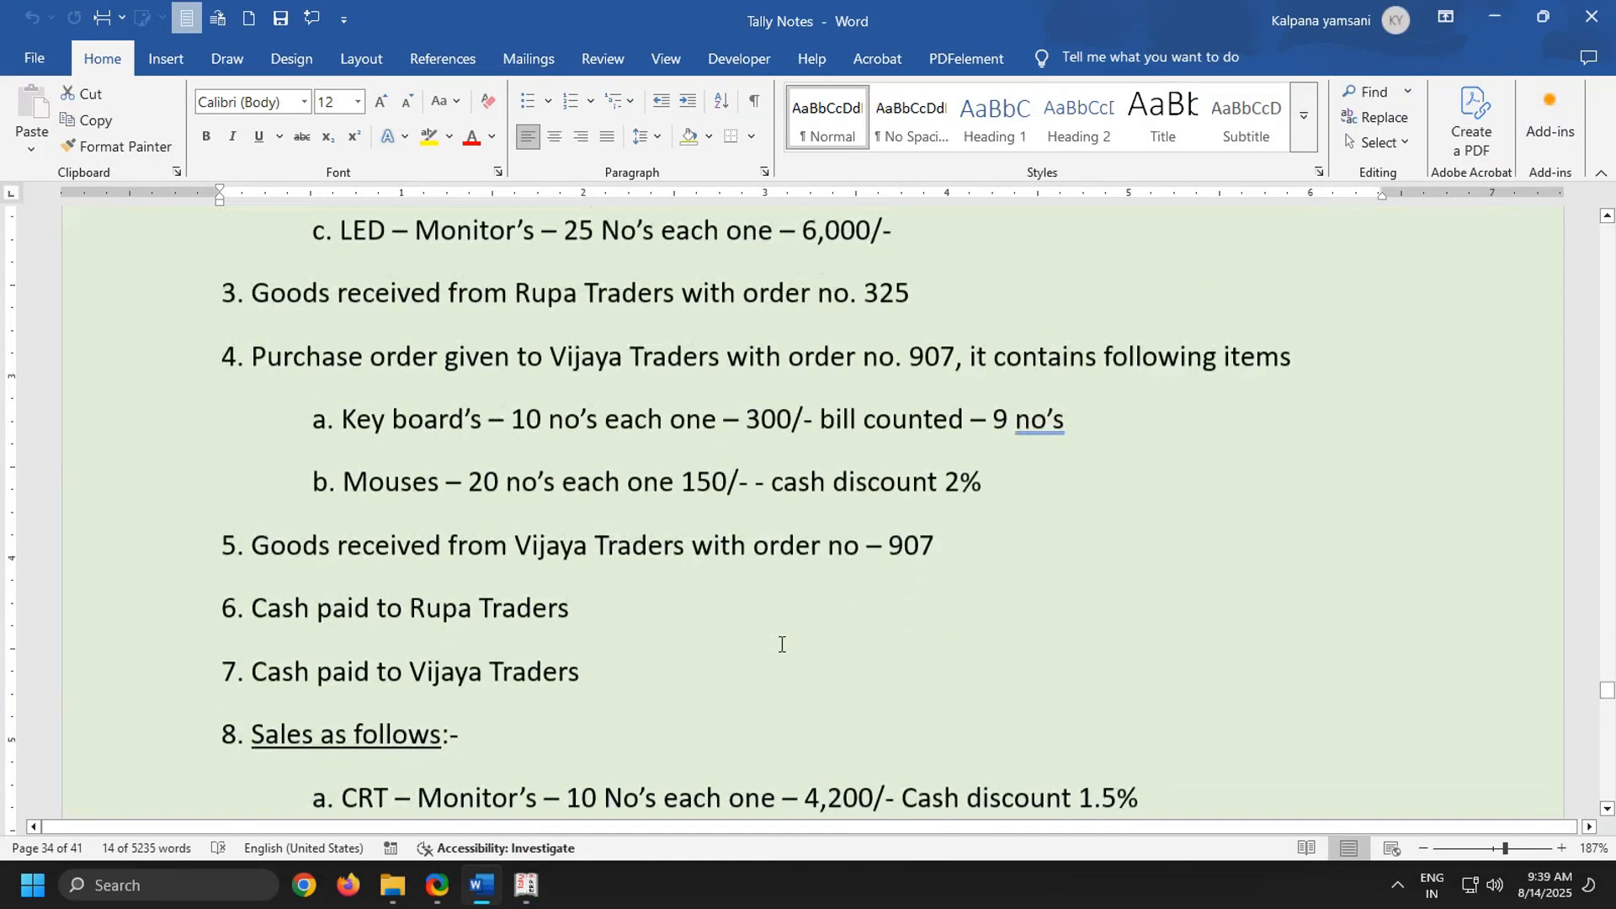
pyautogui.press('Delete')
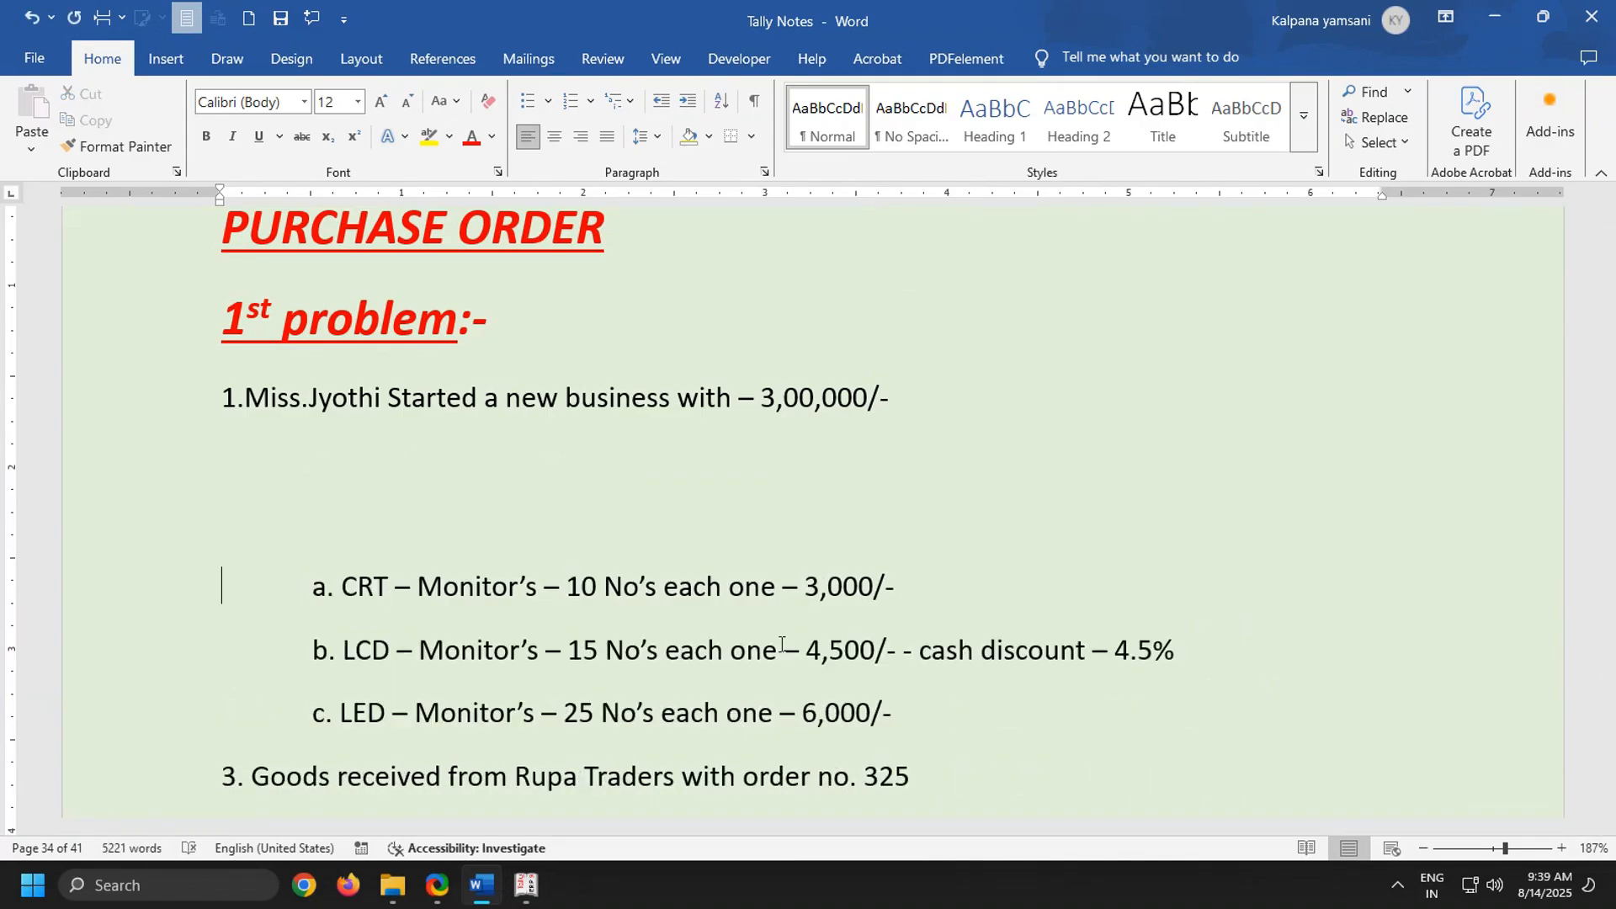
pyautogui.hotkey('ctrl', 'z')
pyautogui.scroll(1, 781, 644)
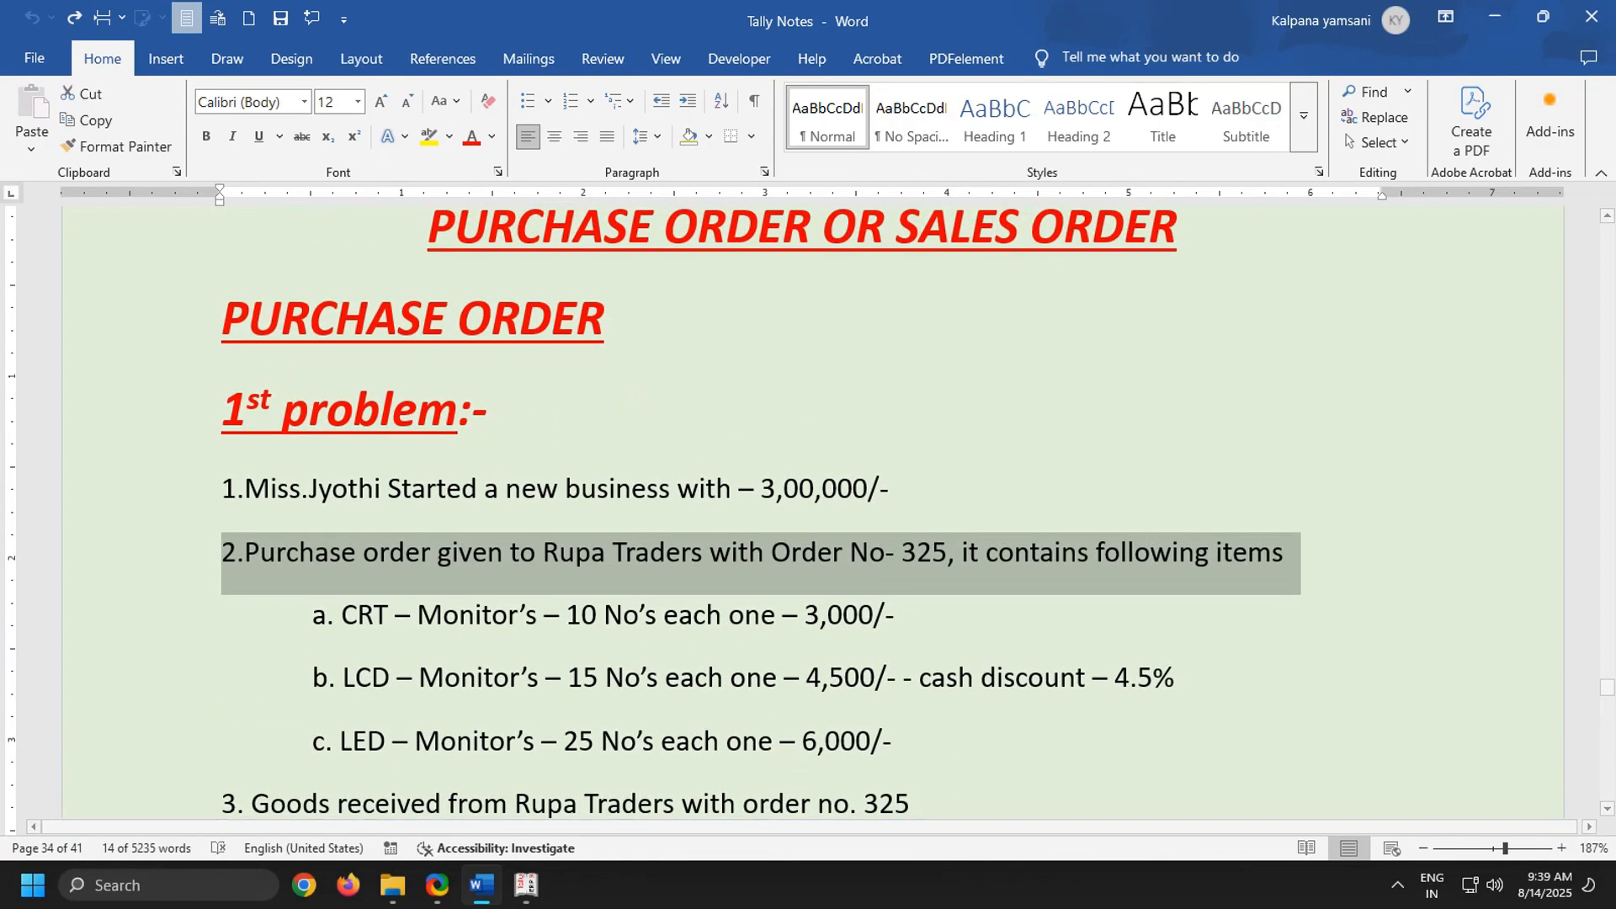
pyautogui.click(525, 886)
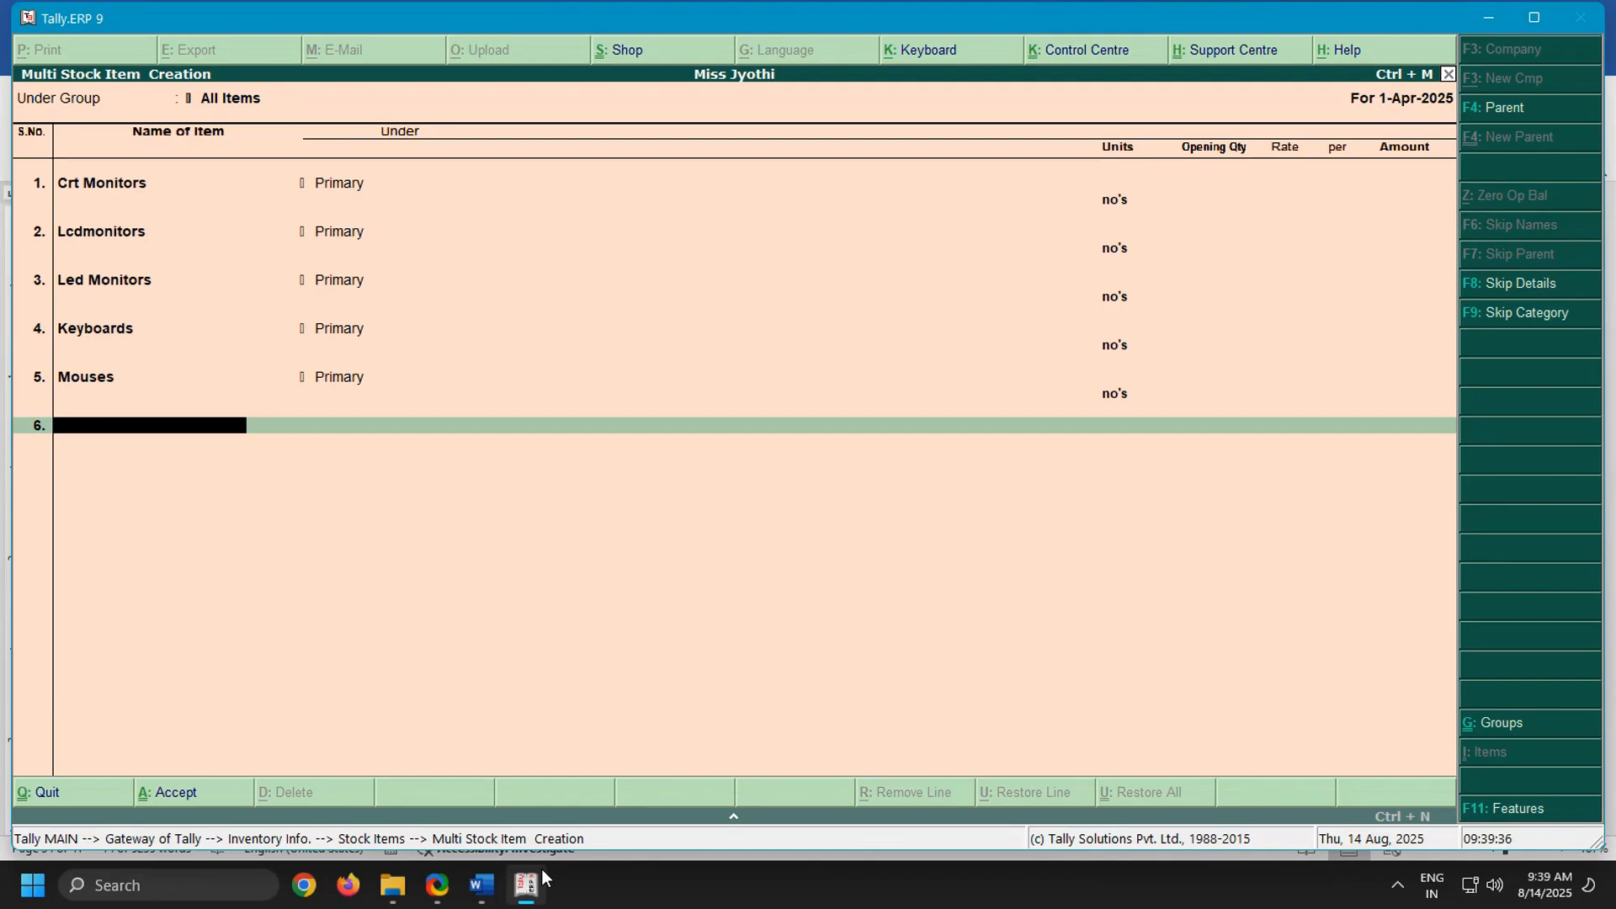
# Finish and save the five stock items, and return to the Gateway of Tally main menu
pyautogui.press('Return')
pyautogui.press('Return')
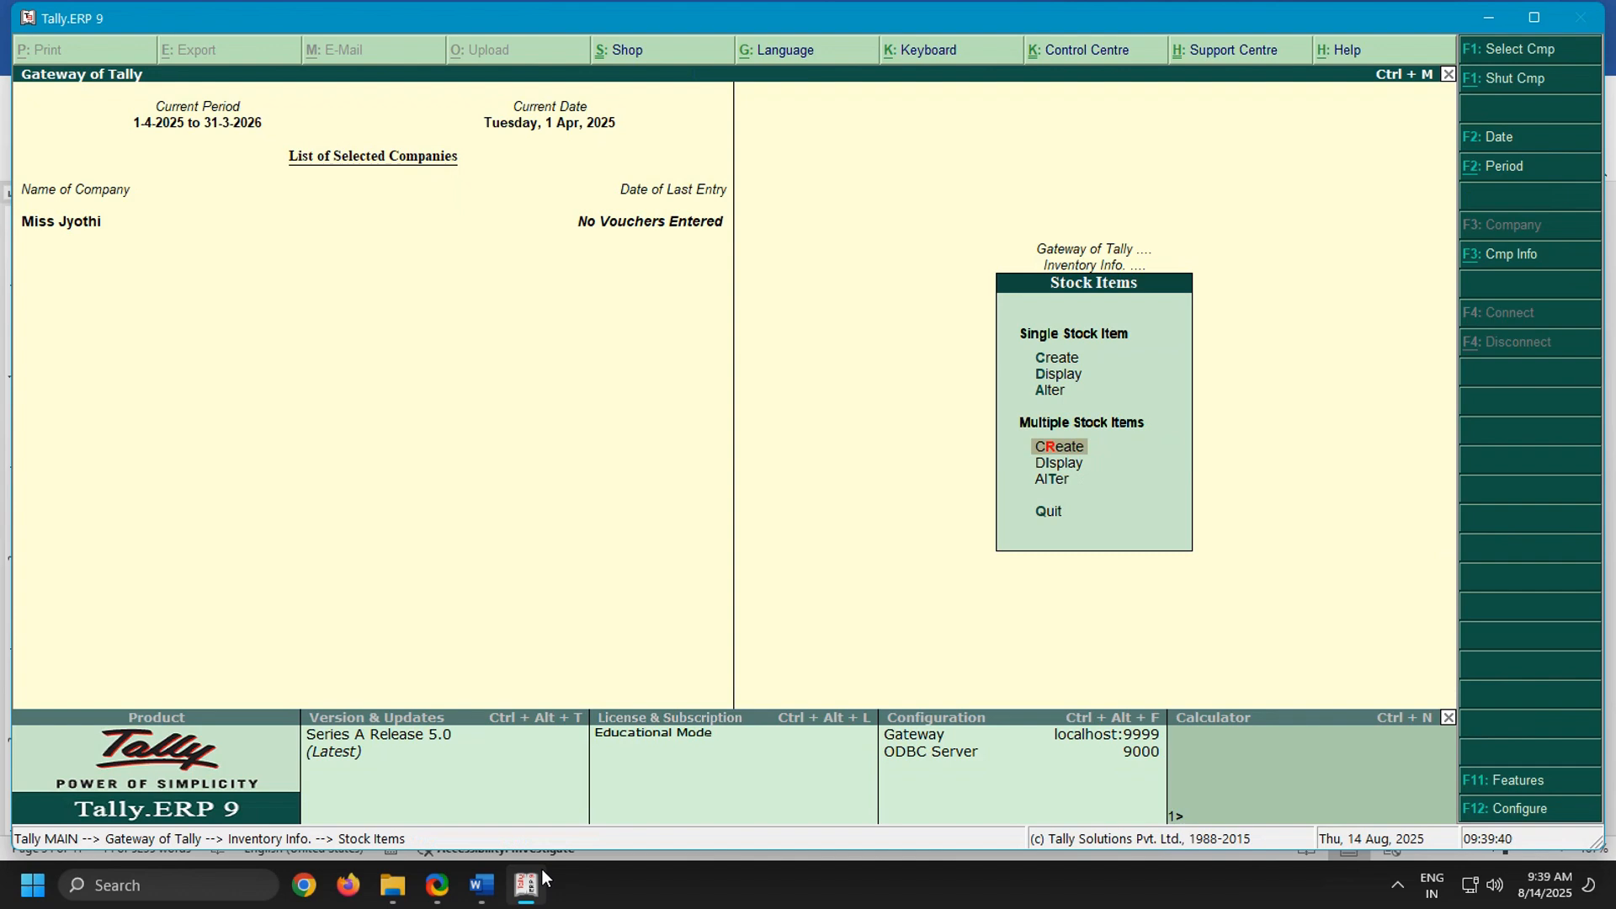
pyautogui.press('Escape')
pyautogui.press('Escape')
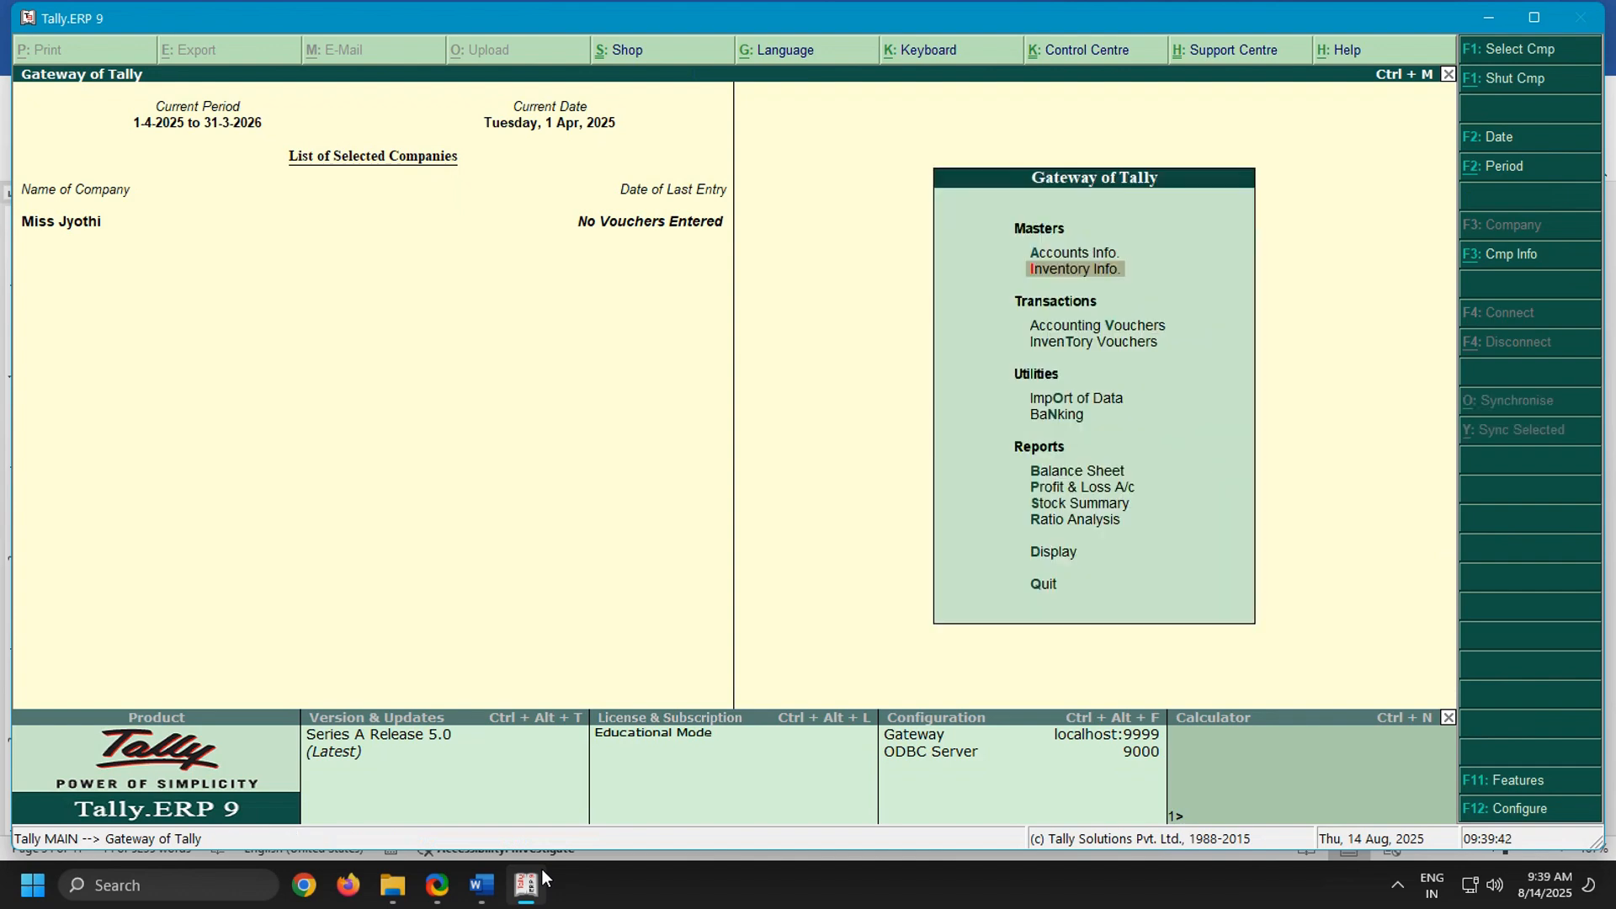
# Start creating multiple ledgers from the accounts masters, with All Items as the group
pyautogui.press('Up')
pyautogui.press('Return')
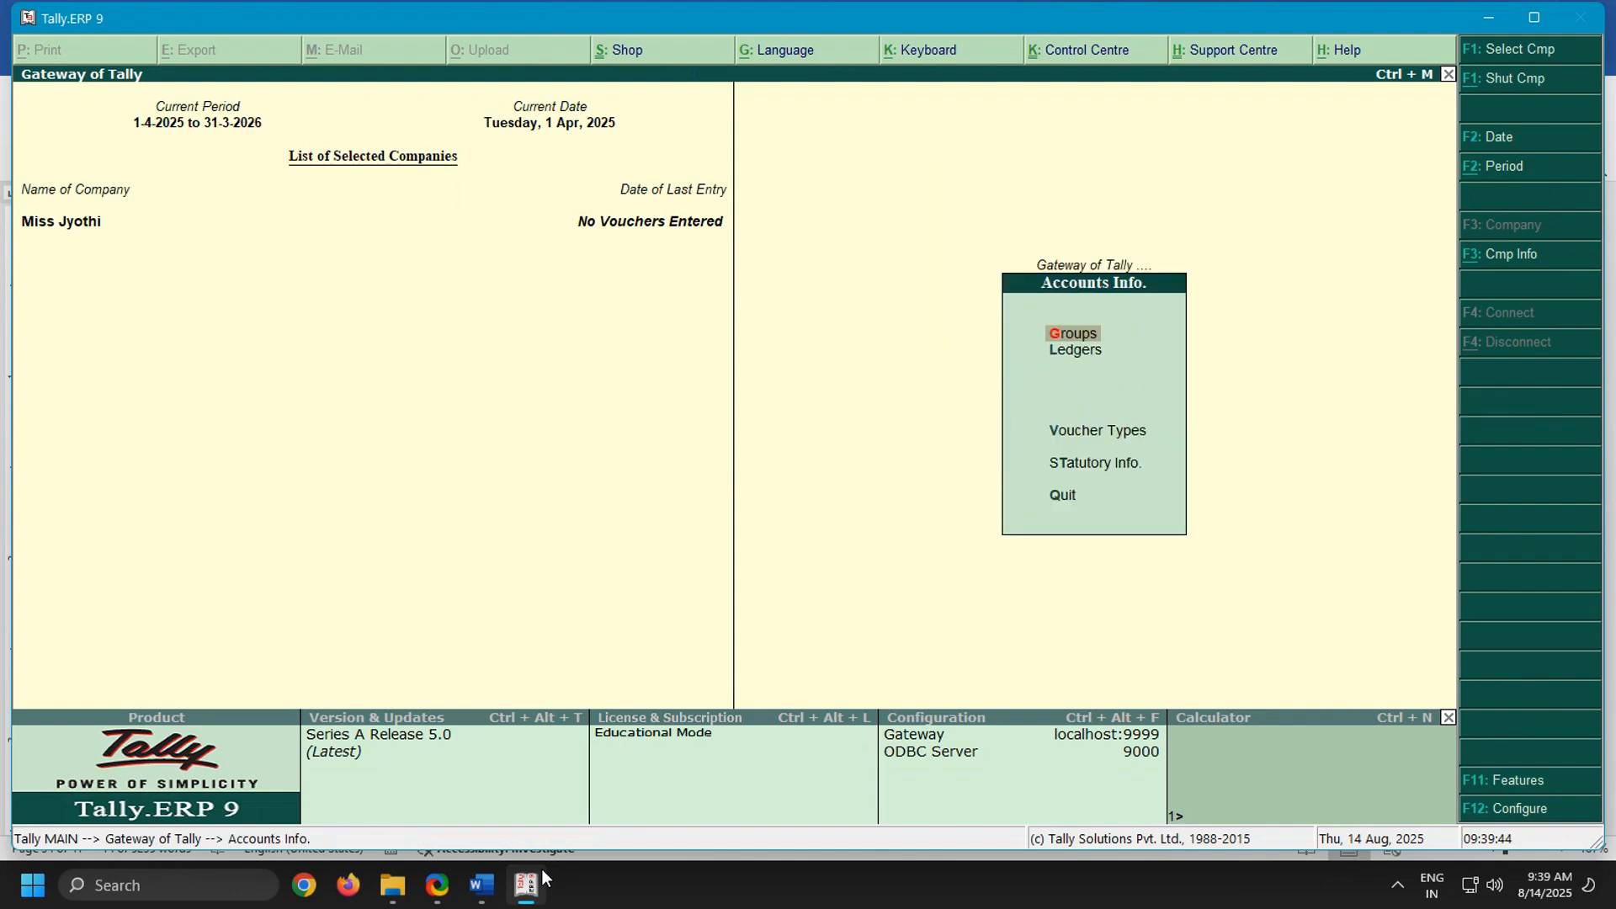
pyautogui.press('Down')
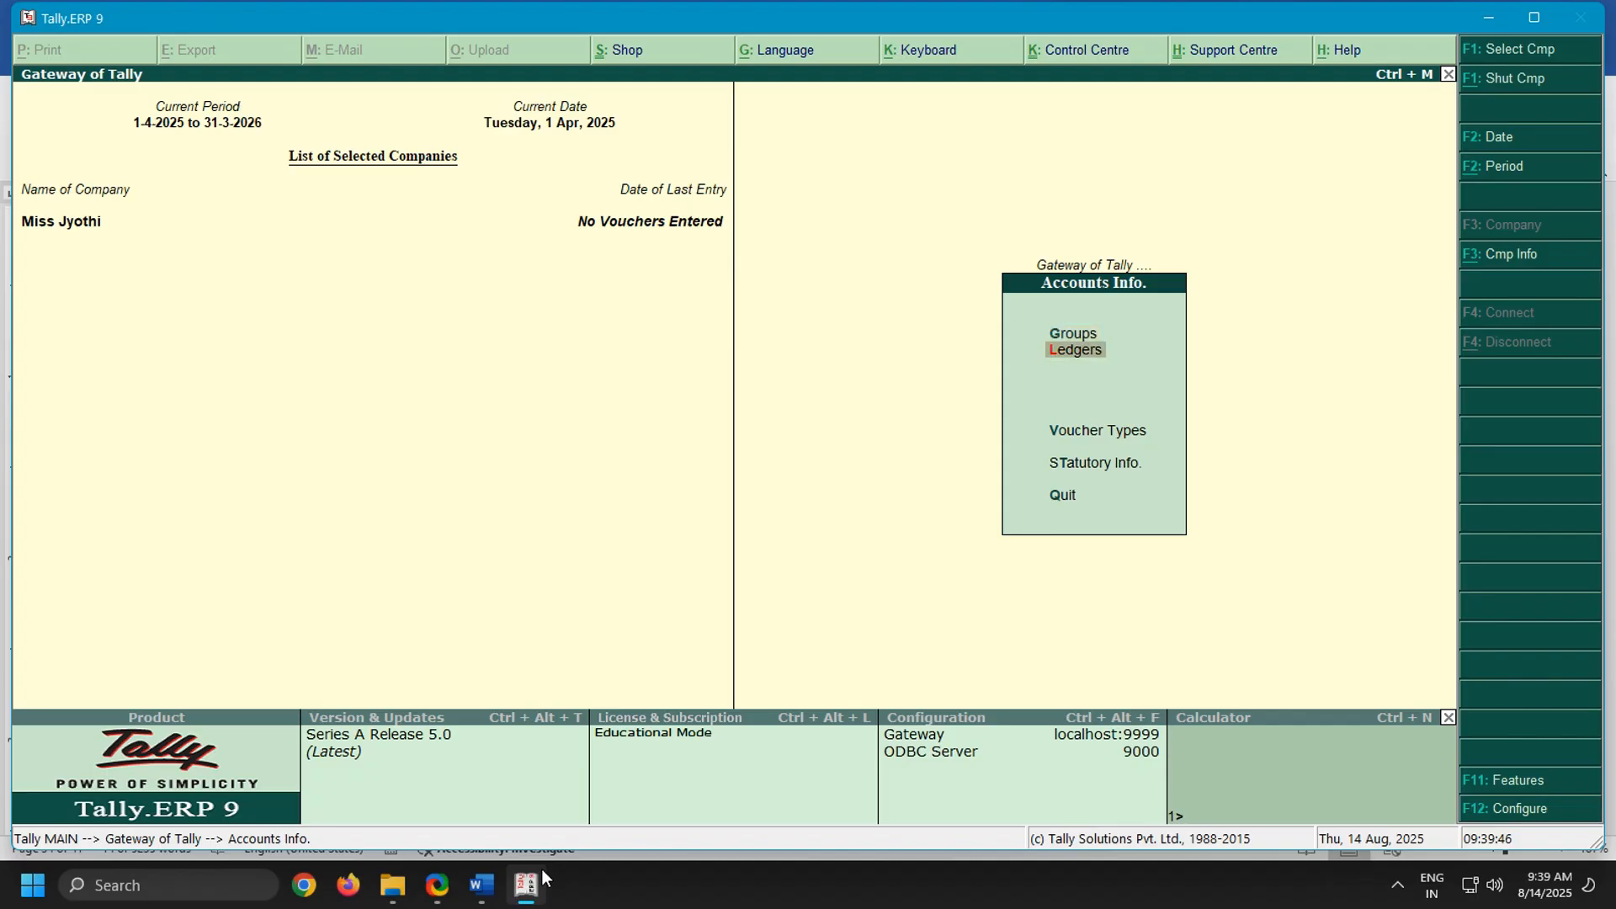
pyautogui.press('Return')
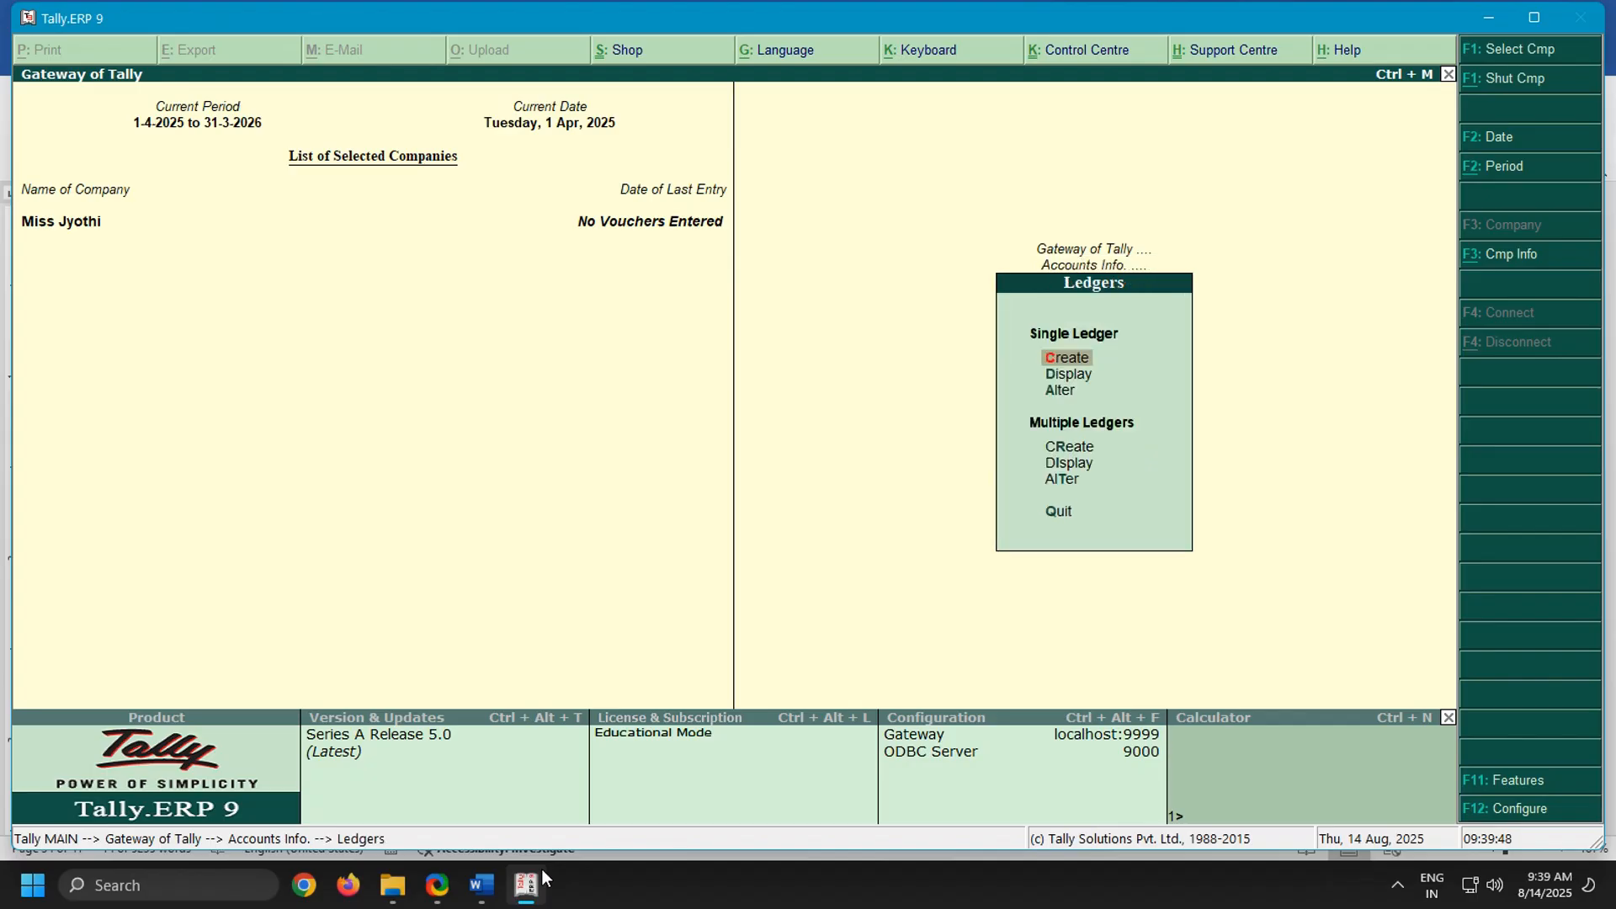
pyautogui.press('r')
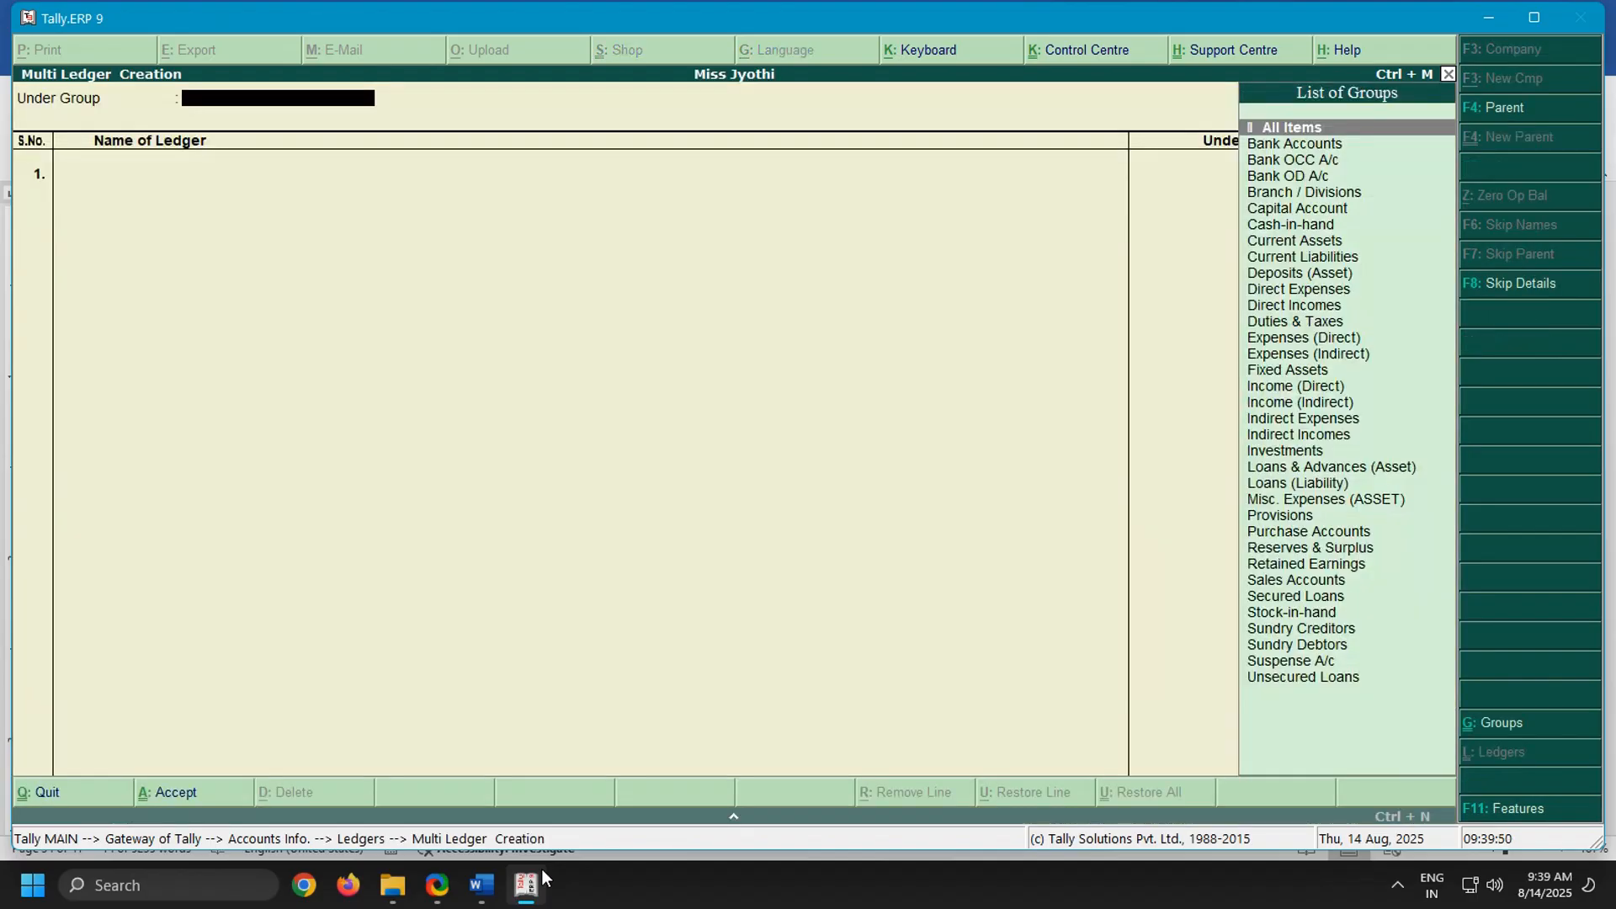
pyautogui.press('Return')
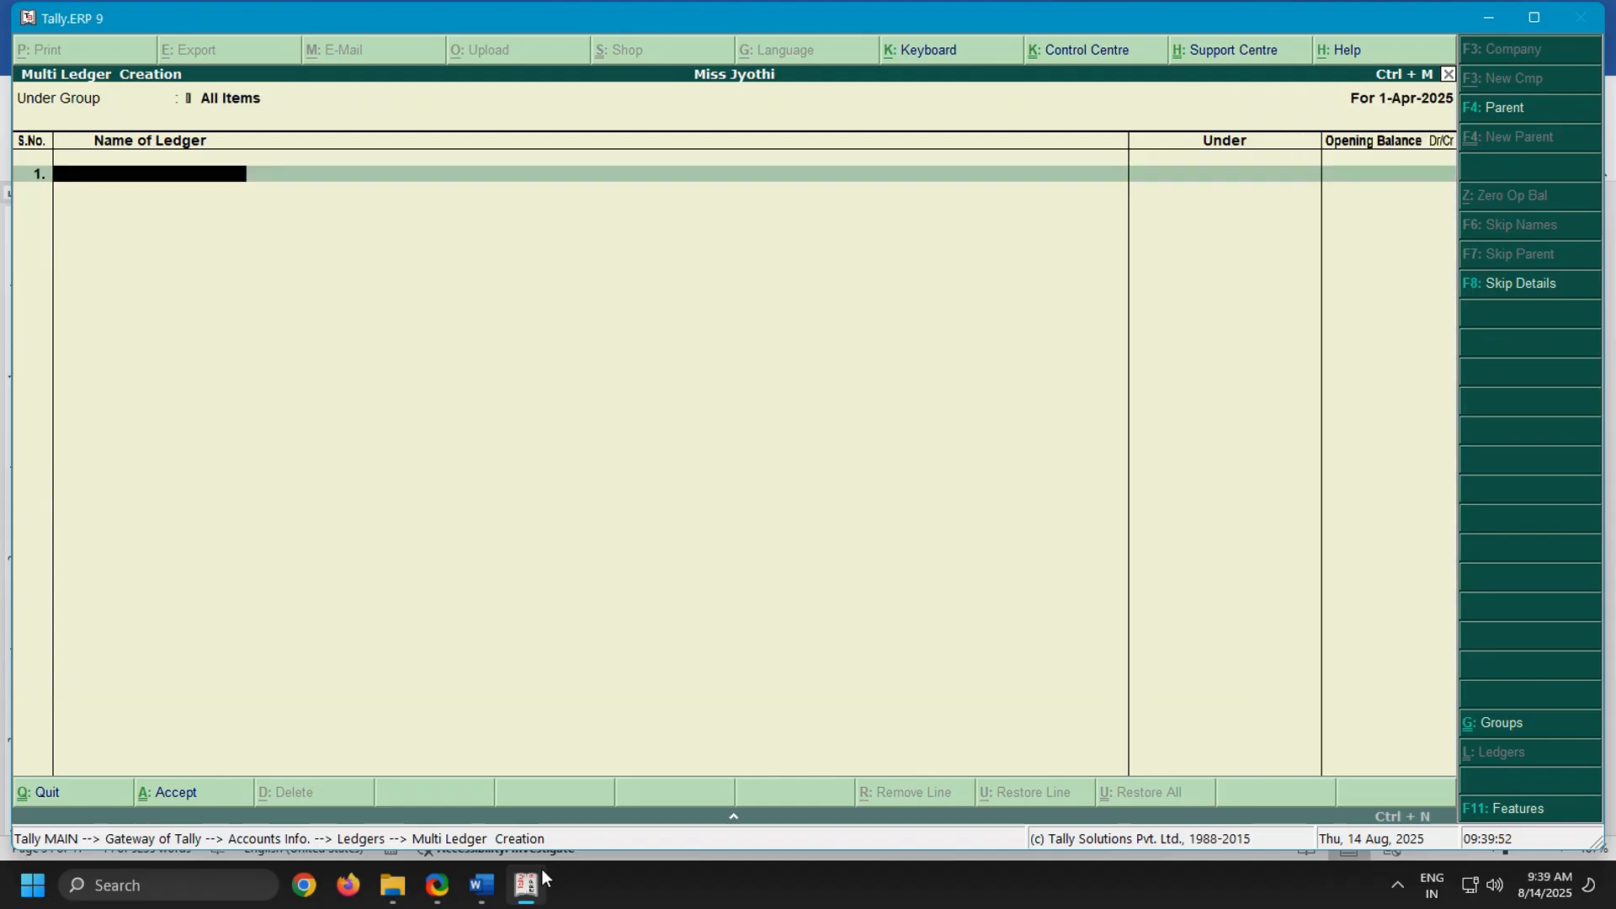
# Add the first ledger with the business owner's name under Capital Account, leaving the opening balance blank
pyautogui.write('Miss. Jyothi')
pyautogui.press('Return')
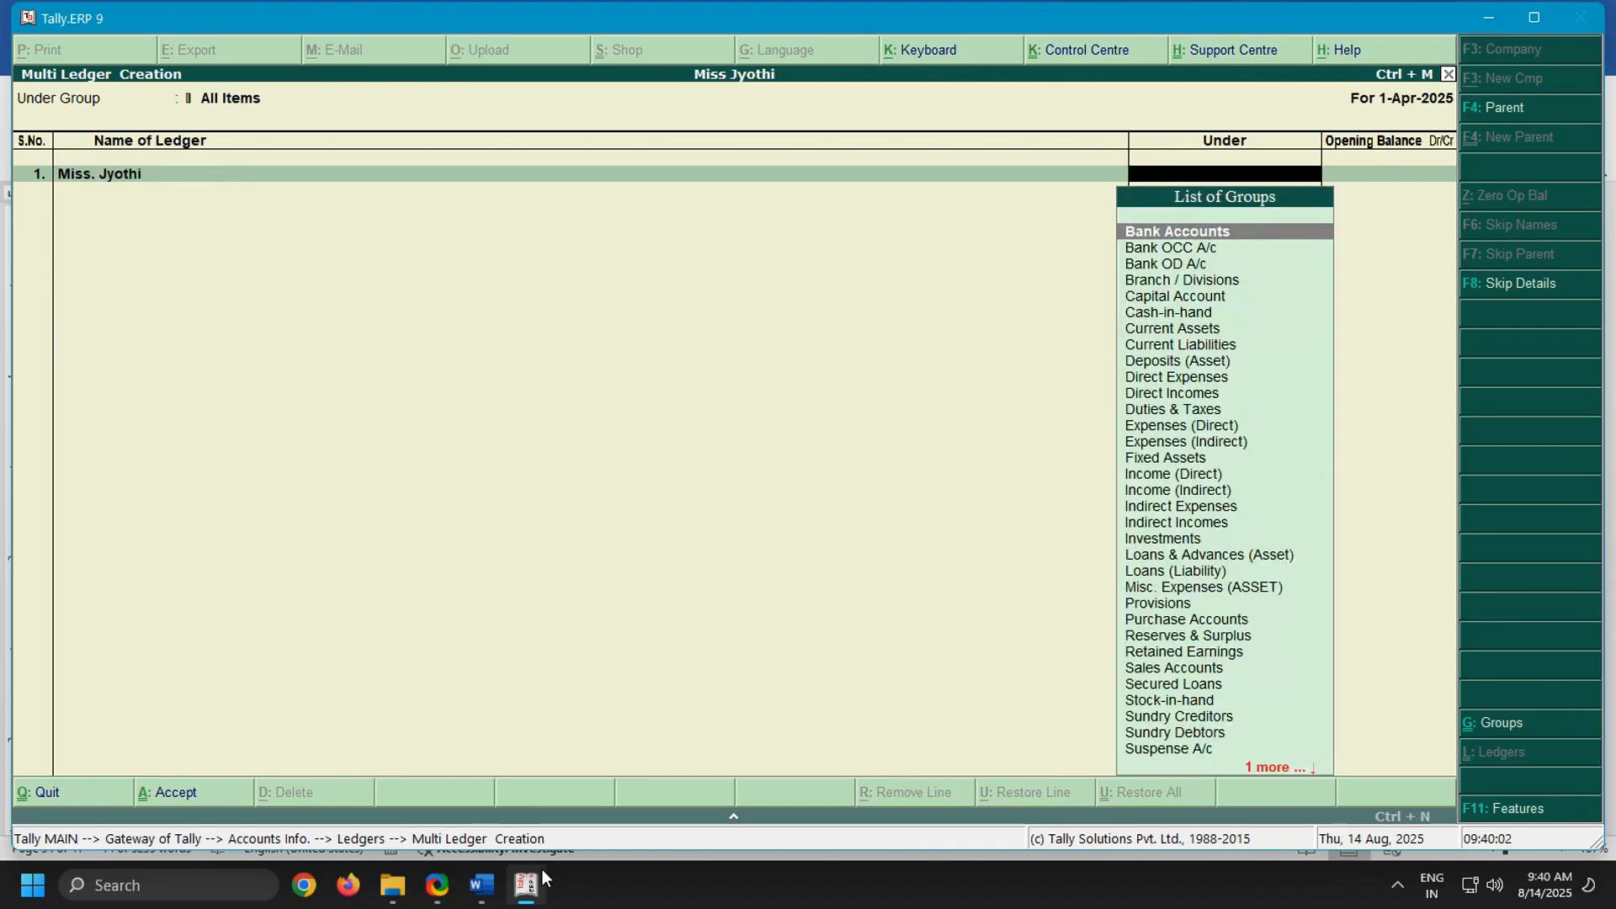
pyautogui.write('Ca')
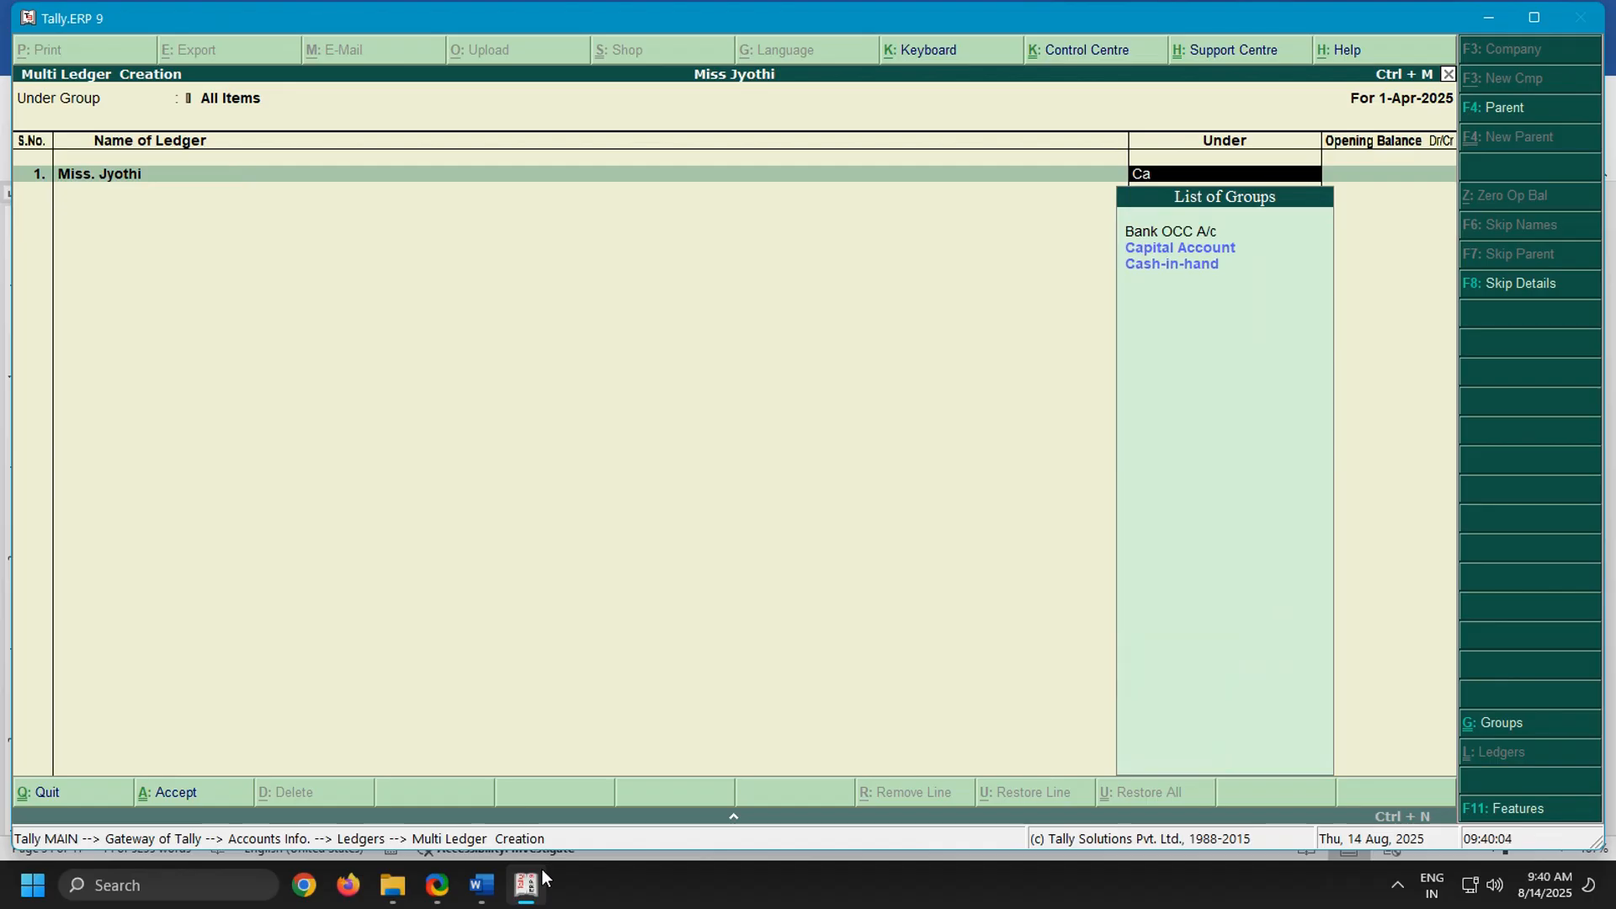
pyautogui.write('p')
pyautogui.press('Return')
pyautogui.press('Return')
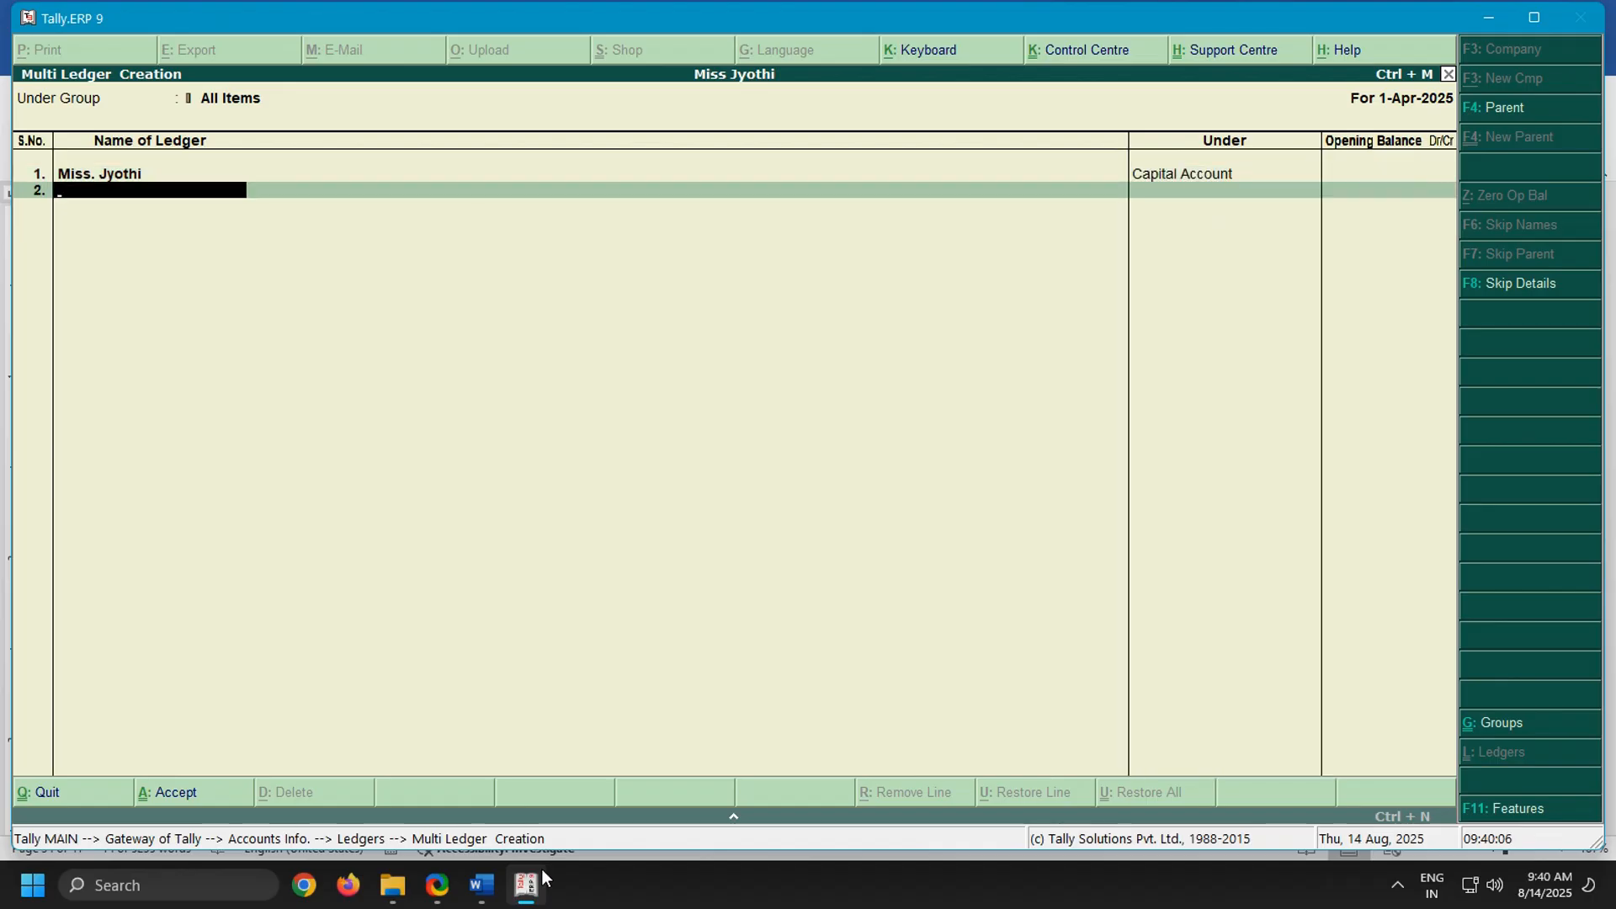
# Check the Rupa Traders order entry in the Word notes, and add Purchase Order in Tally.ERP 9 under Purchase Accounts with no opening balance
pyautogui.click(481, 885)
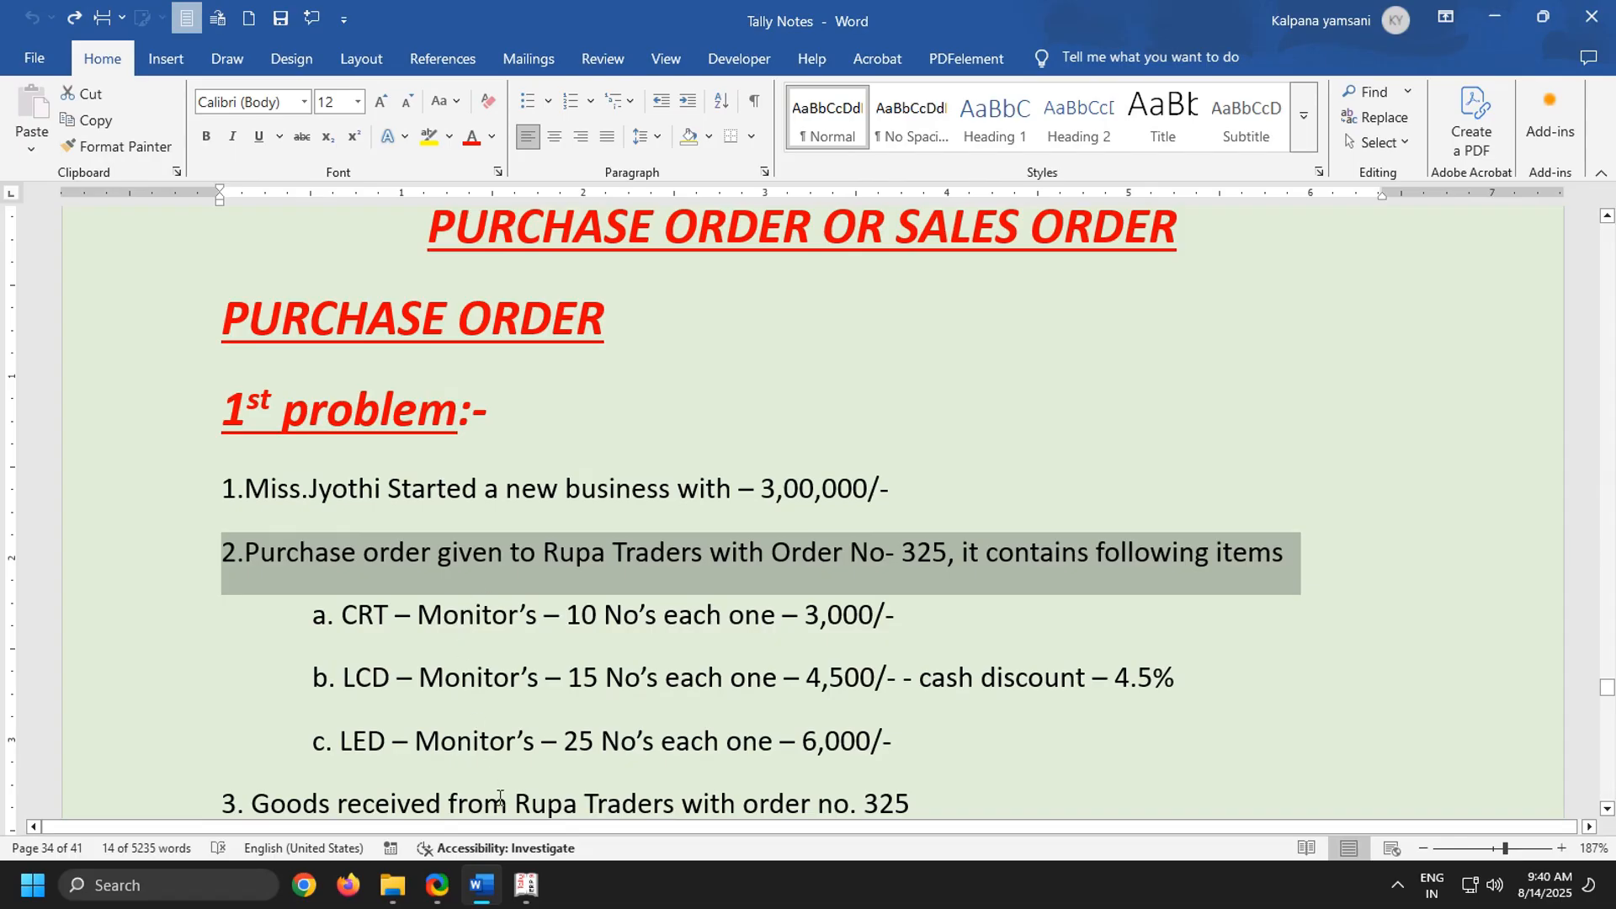
pyautogui.click(526, 885)
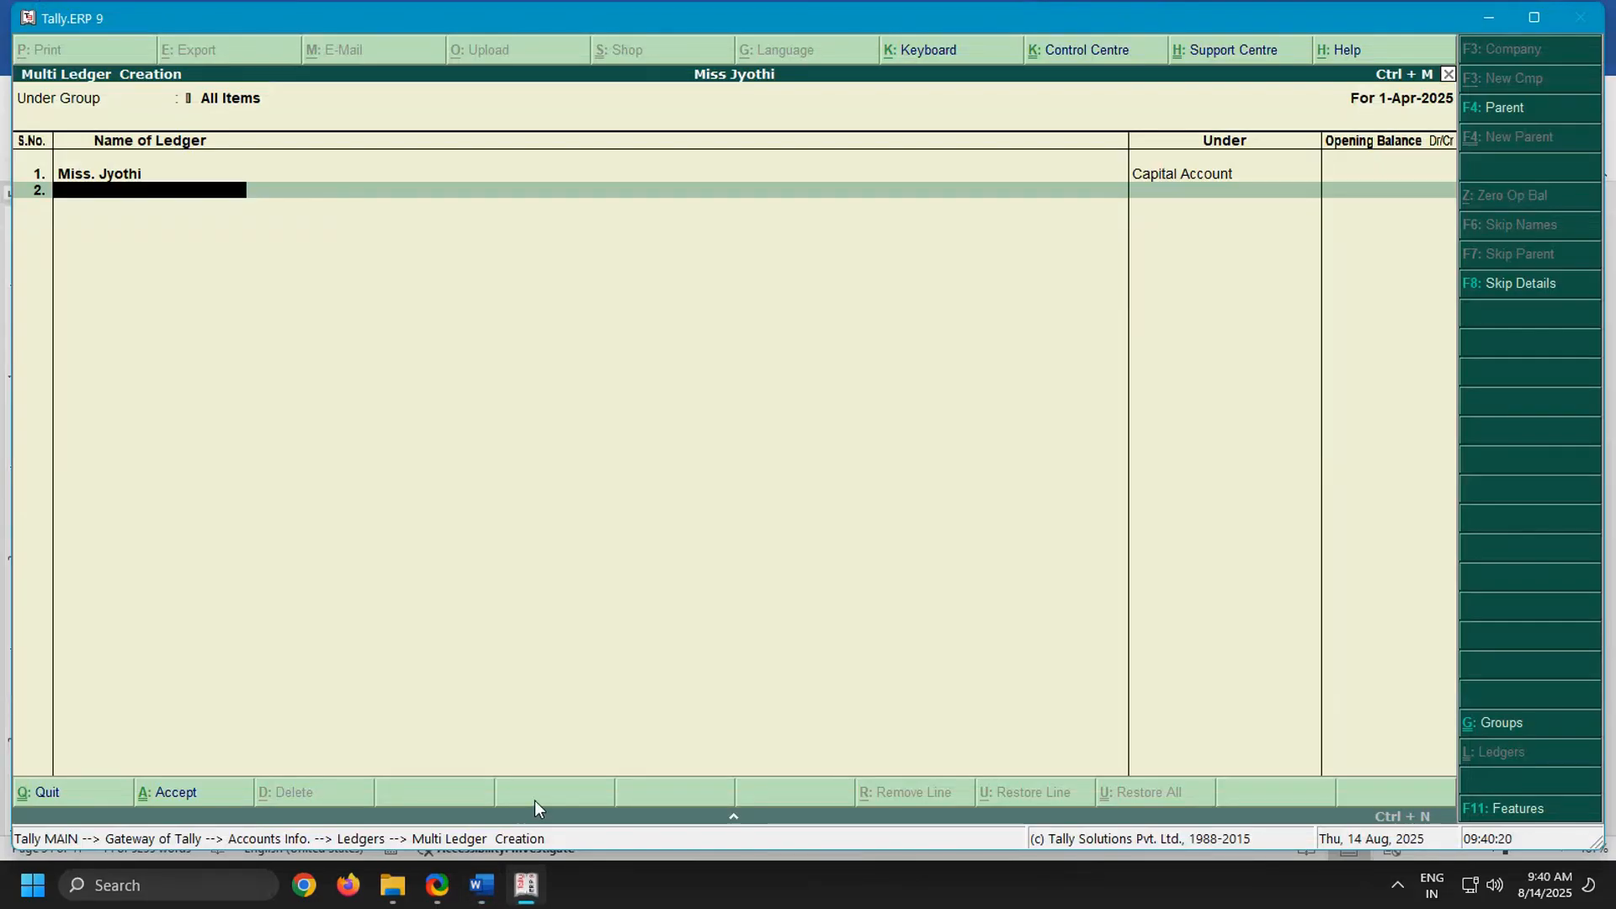
pyautogui.write('Purchase Order')
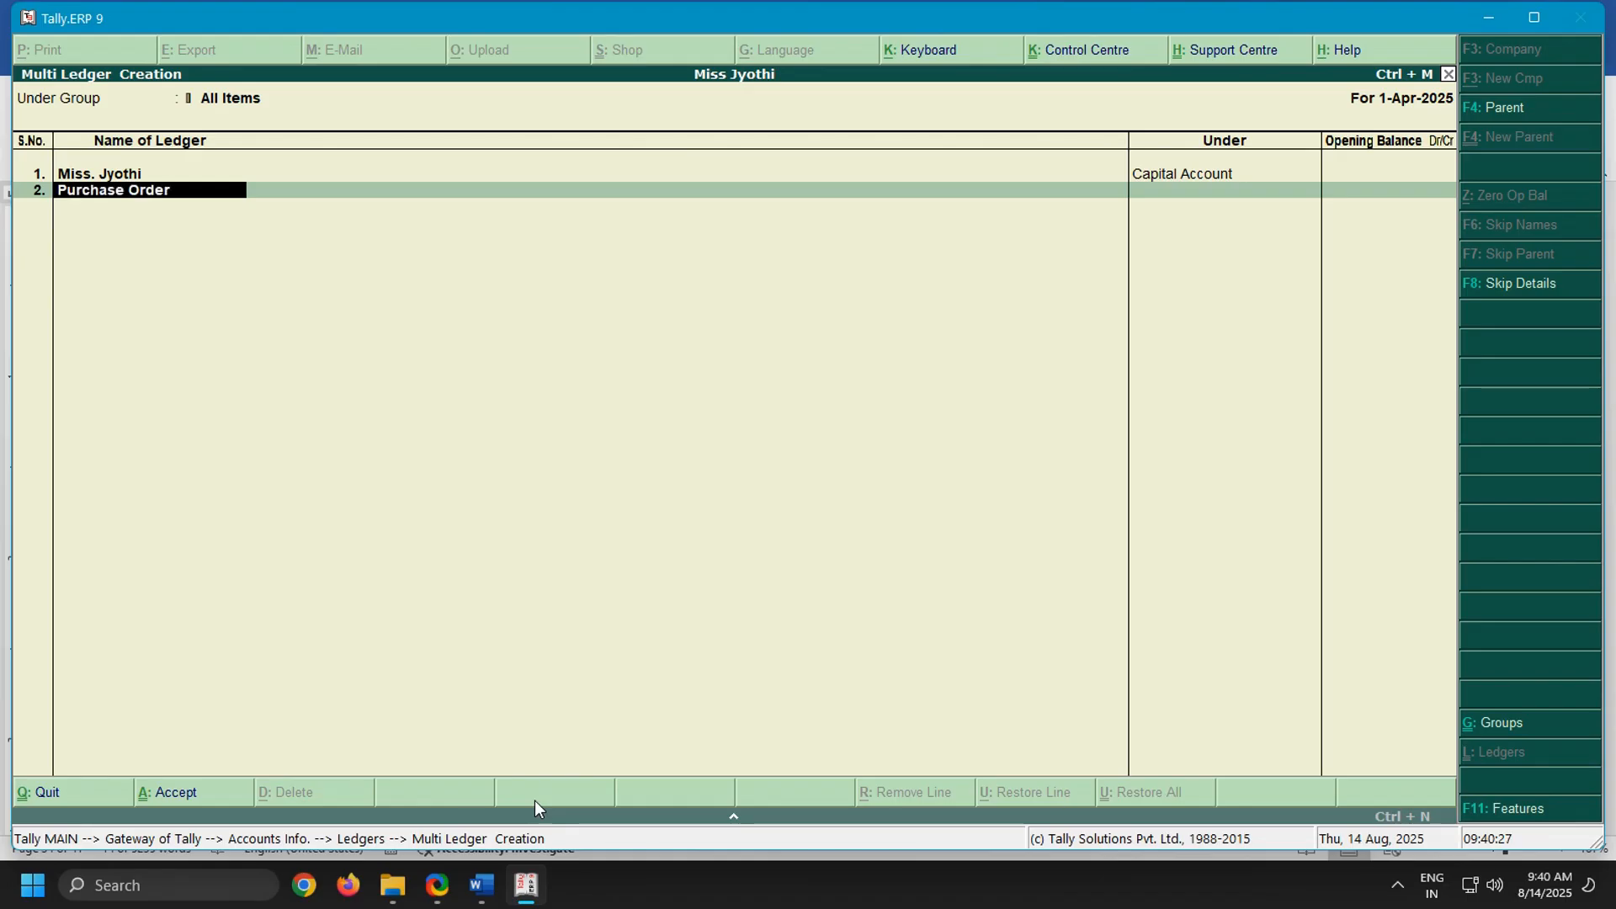
pyautogui.press('Return')
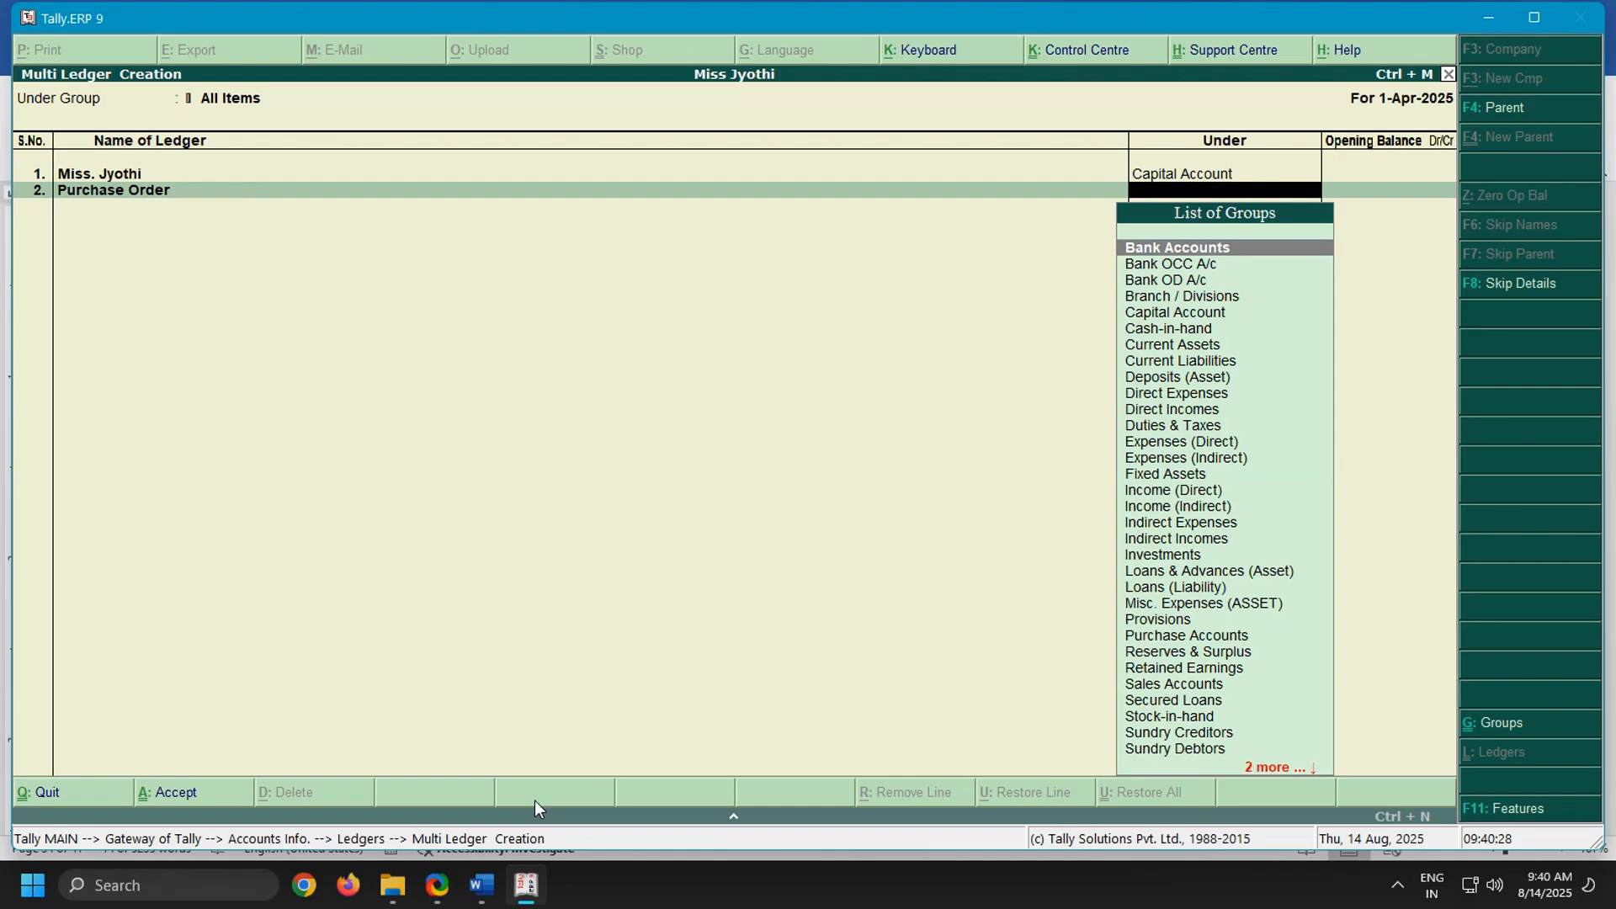
pyautogui.write('Purc')
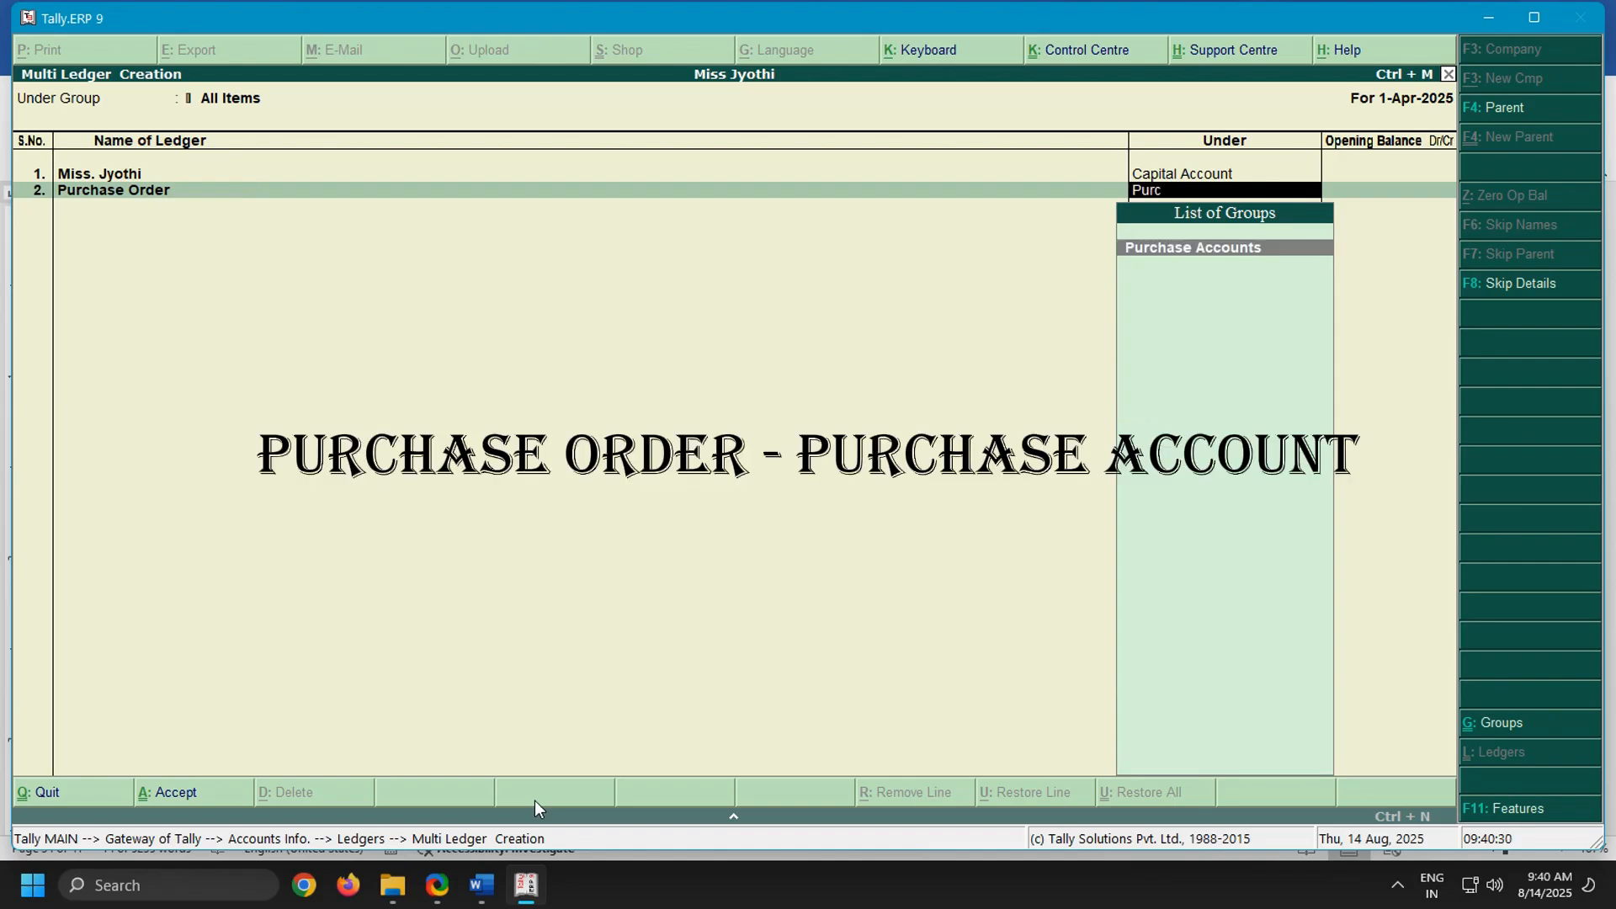
pyautogui.write('hase')
pyautogui.press('Return')
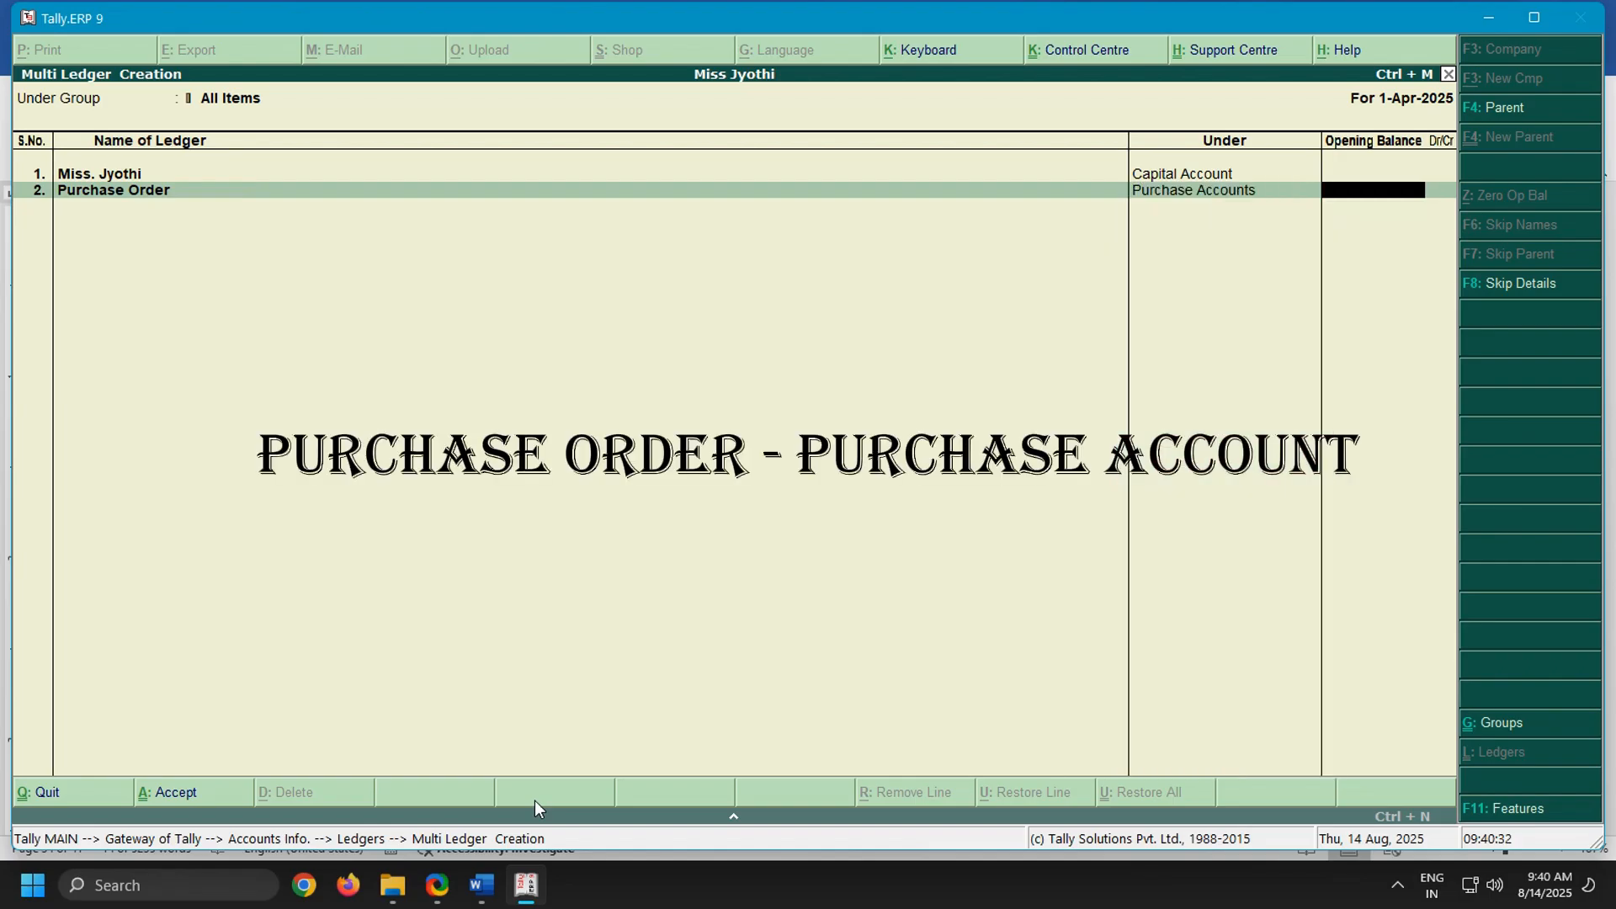
pyautogui.press('Return')
# Add the third ledger as Rupa Traders under Sundry Creditors with no opening balance
pyautogui.write('R')
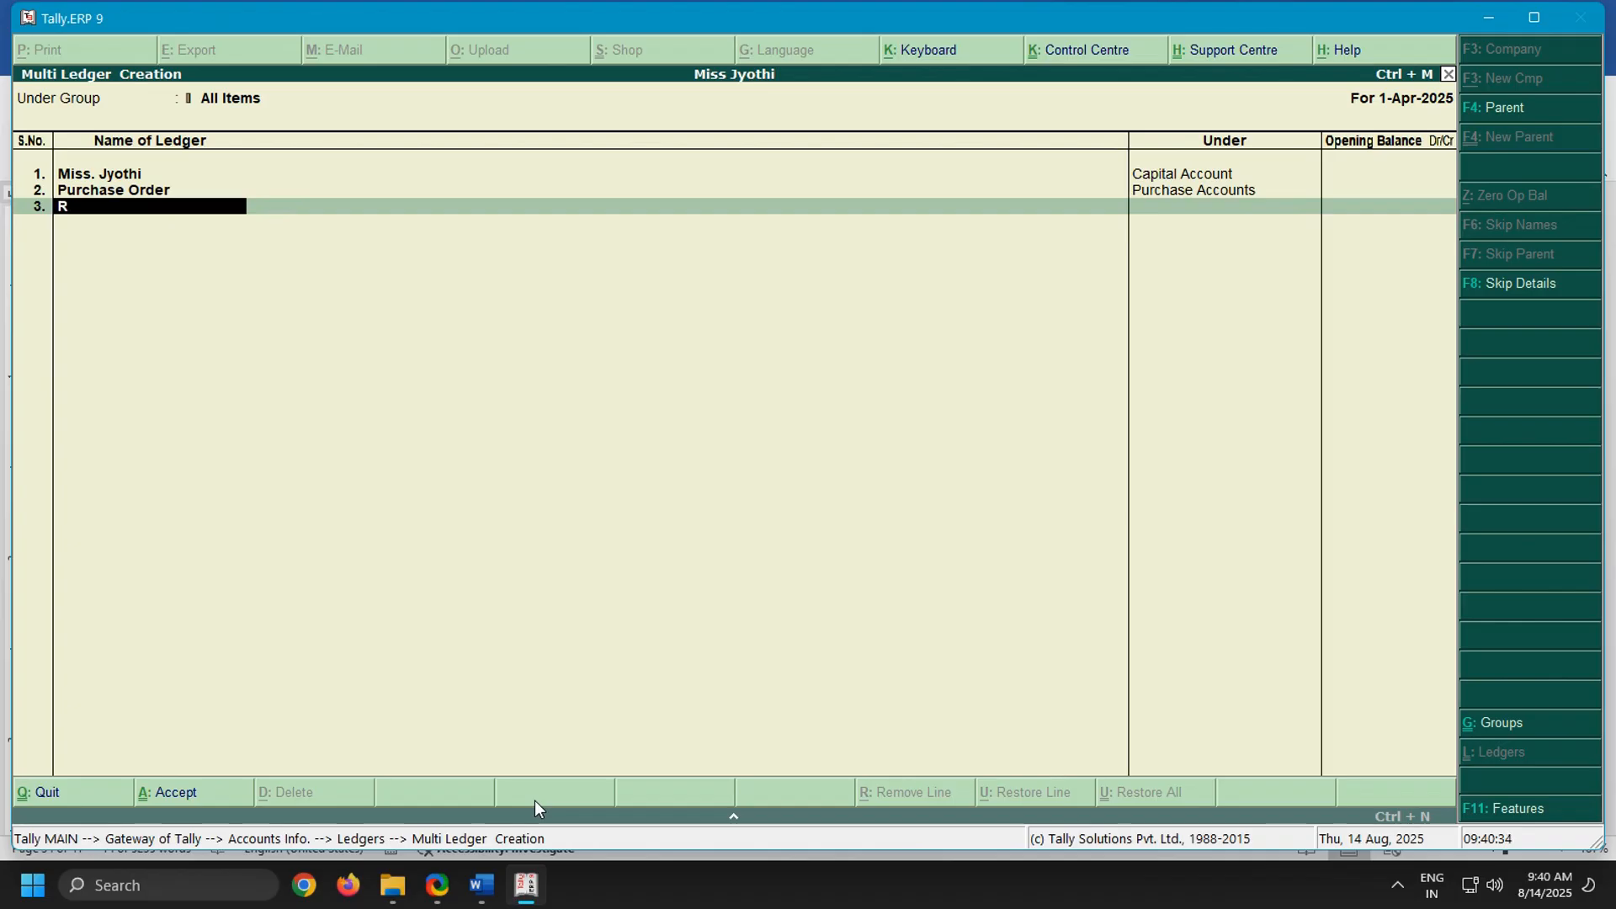
pyautogui.write('upa Traders')
pyautogui.press('Return')
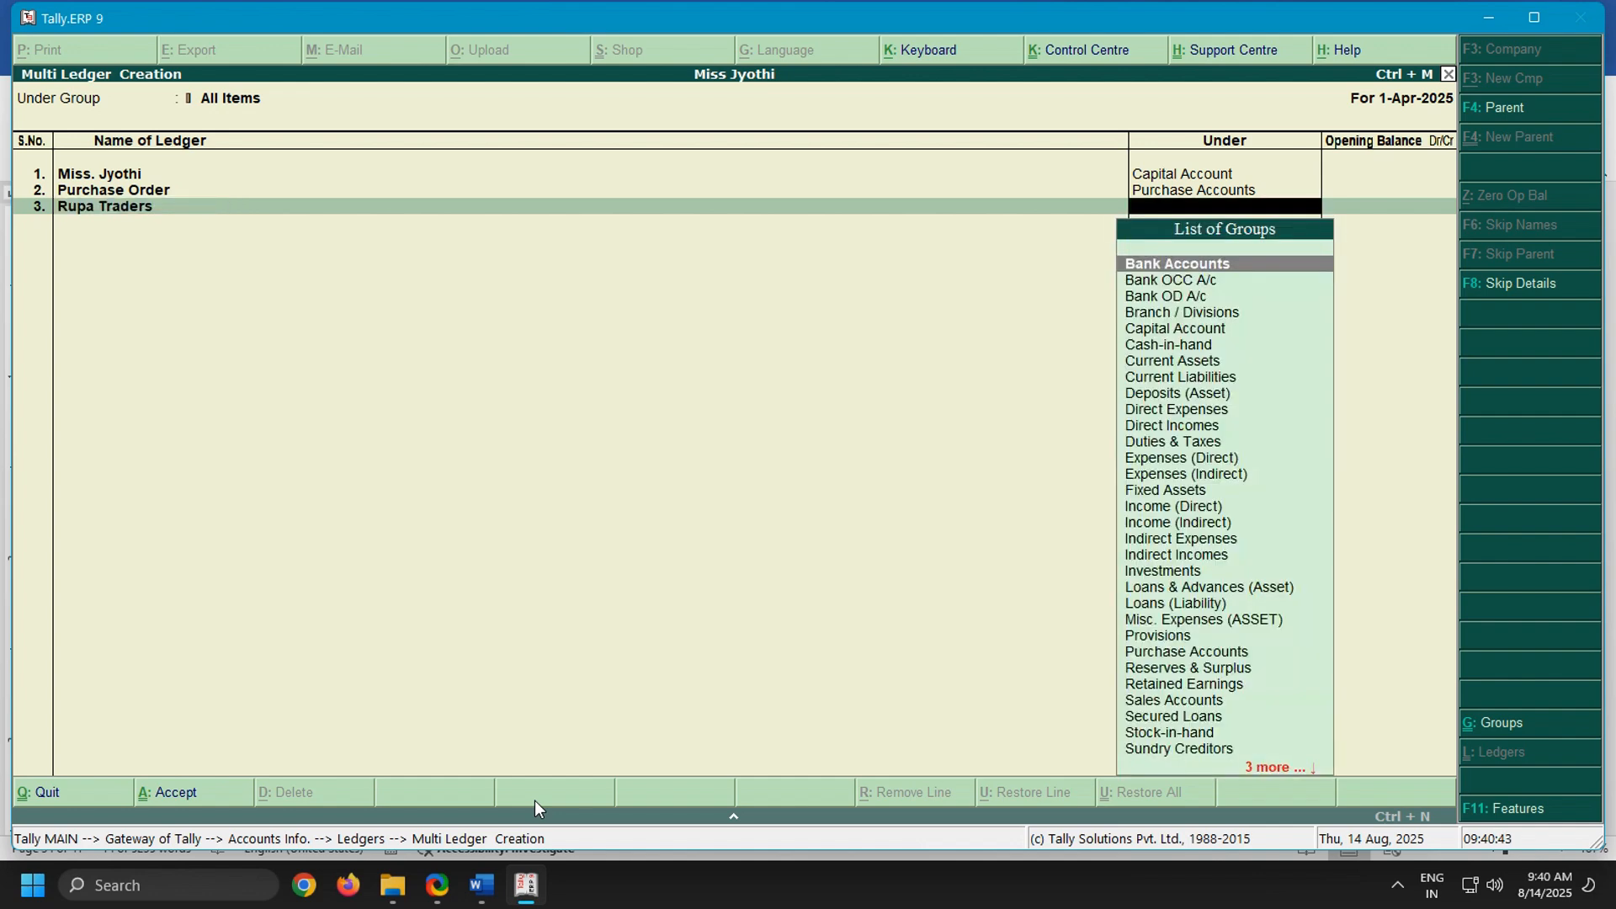
pyautogui.write('Sun')
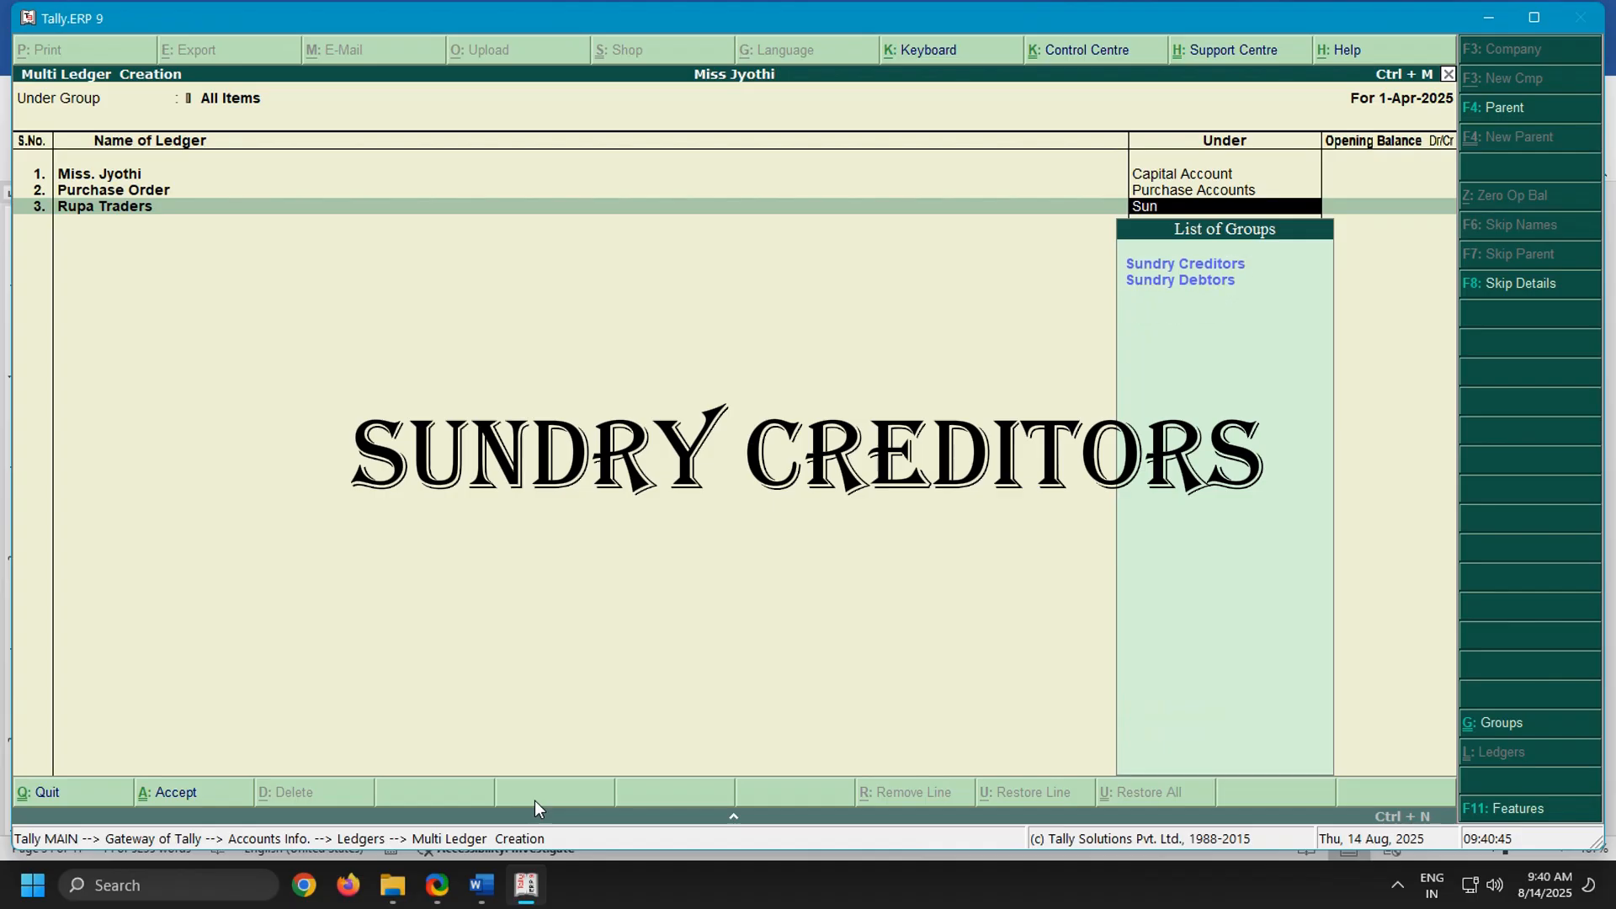
pyautogui.write('dry')
pyautogui.press('Return')
pyautogui.press('Return')
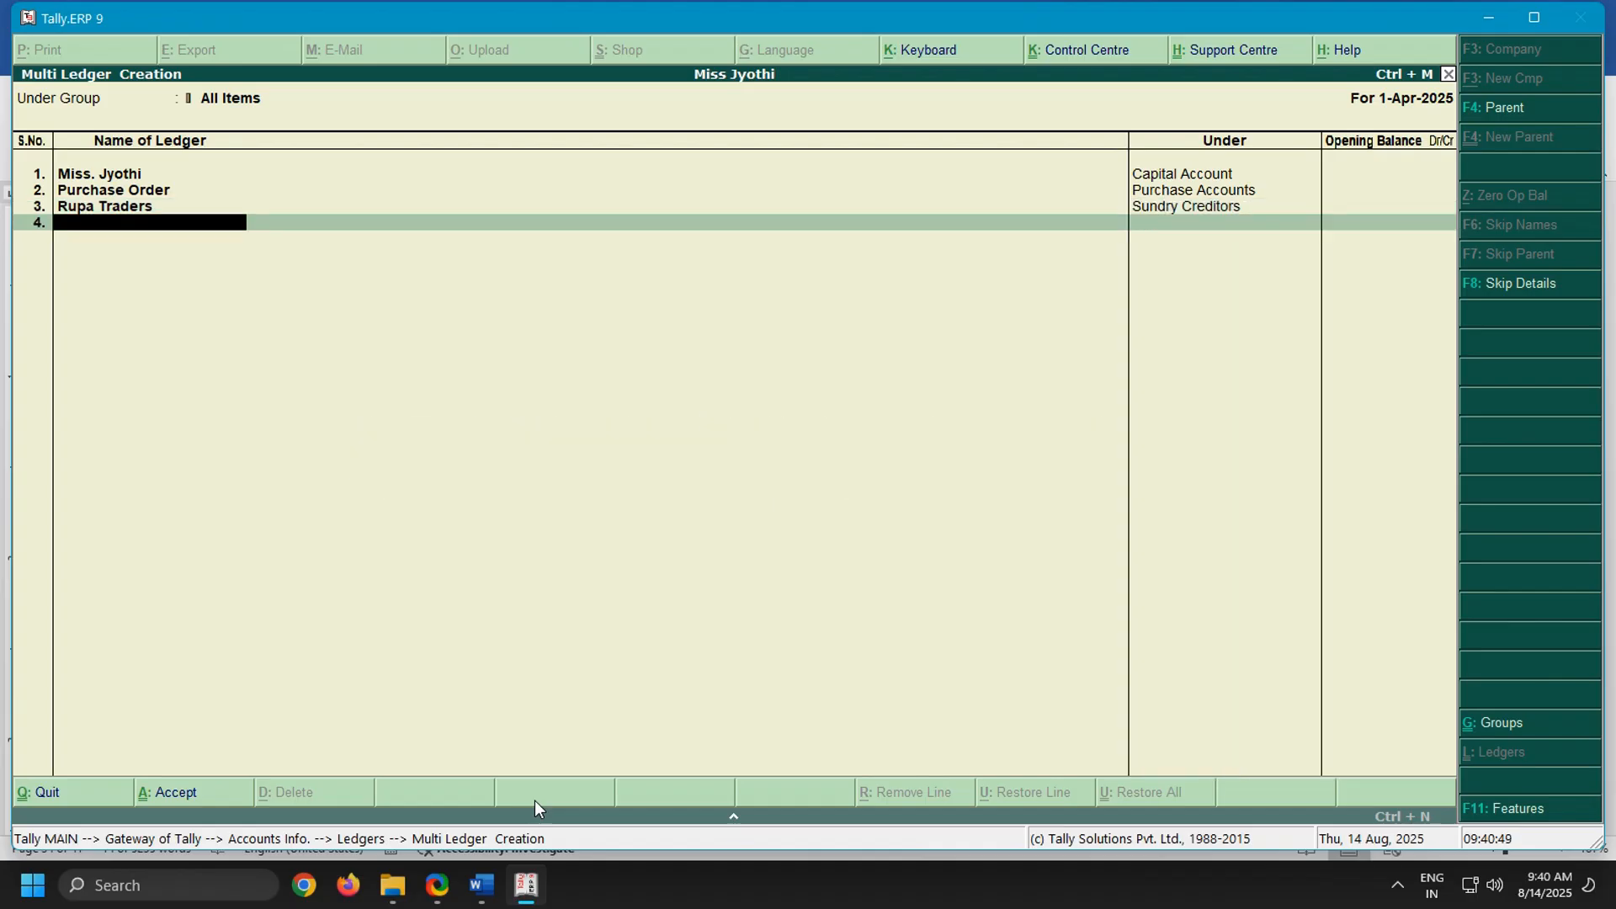
# Check the goods received entry in the Word notes, and add Purchase in Tally.ERP 9 as the fourth ledger under Purchase Accounts
pyautogui.click(482, 885)
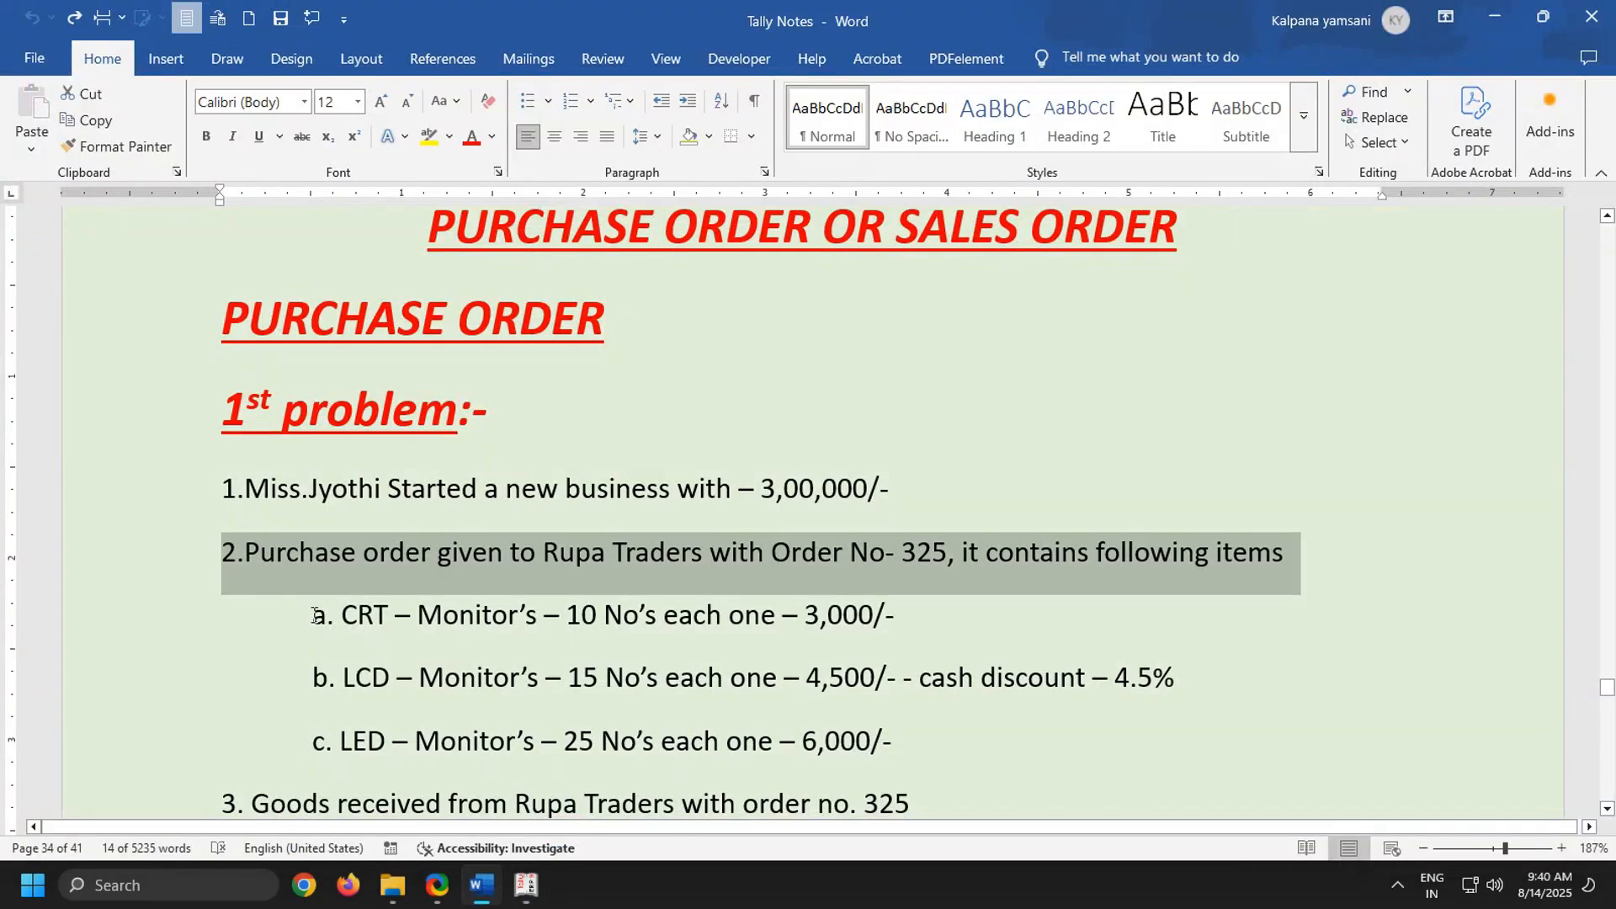
pyautogui.scroll(-4, 294, 549)
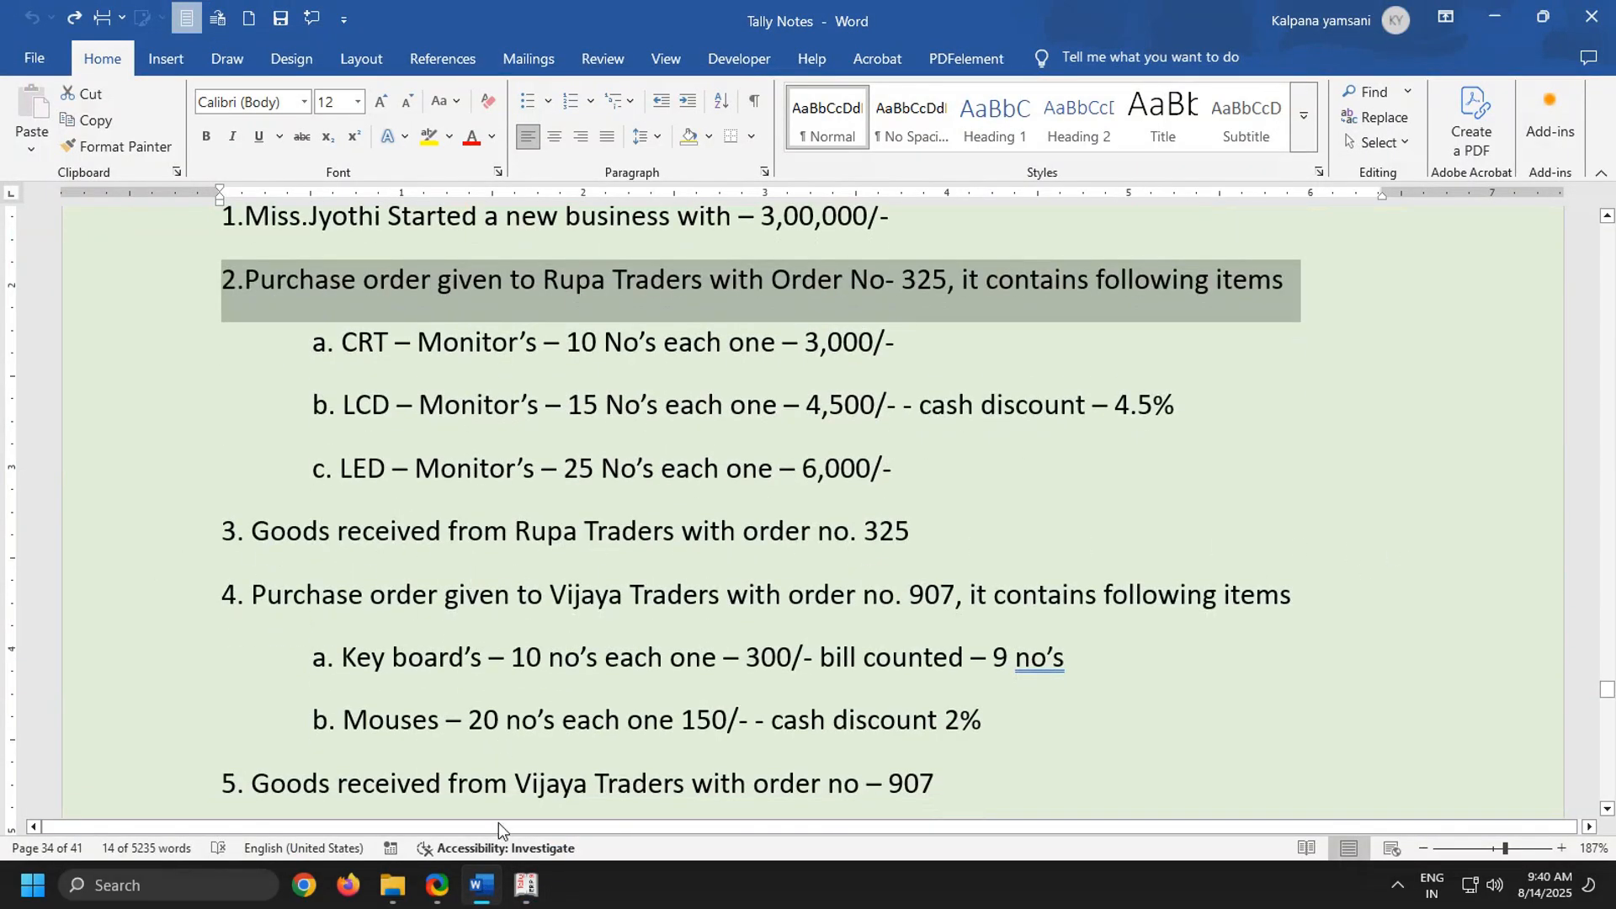
pyautogui.click(529, 759)
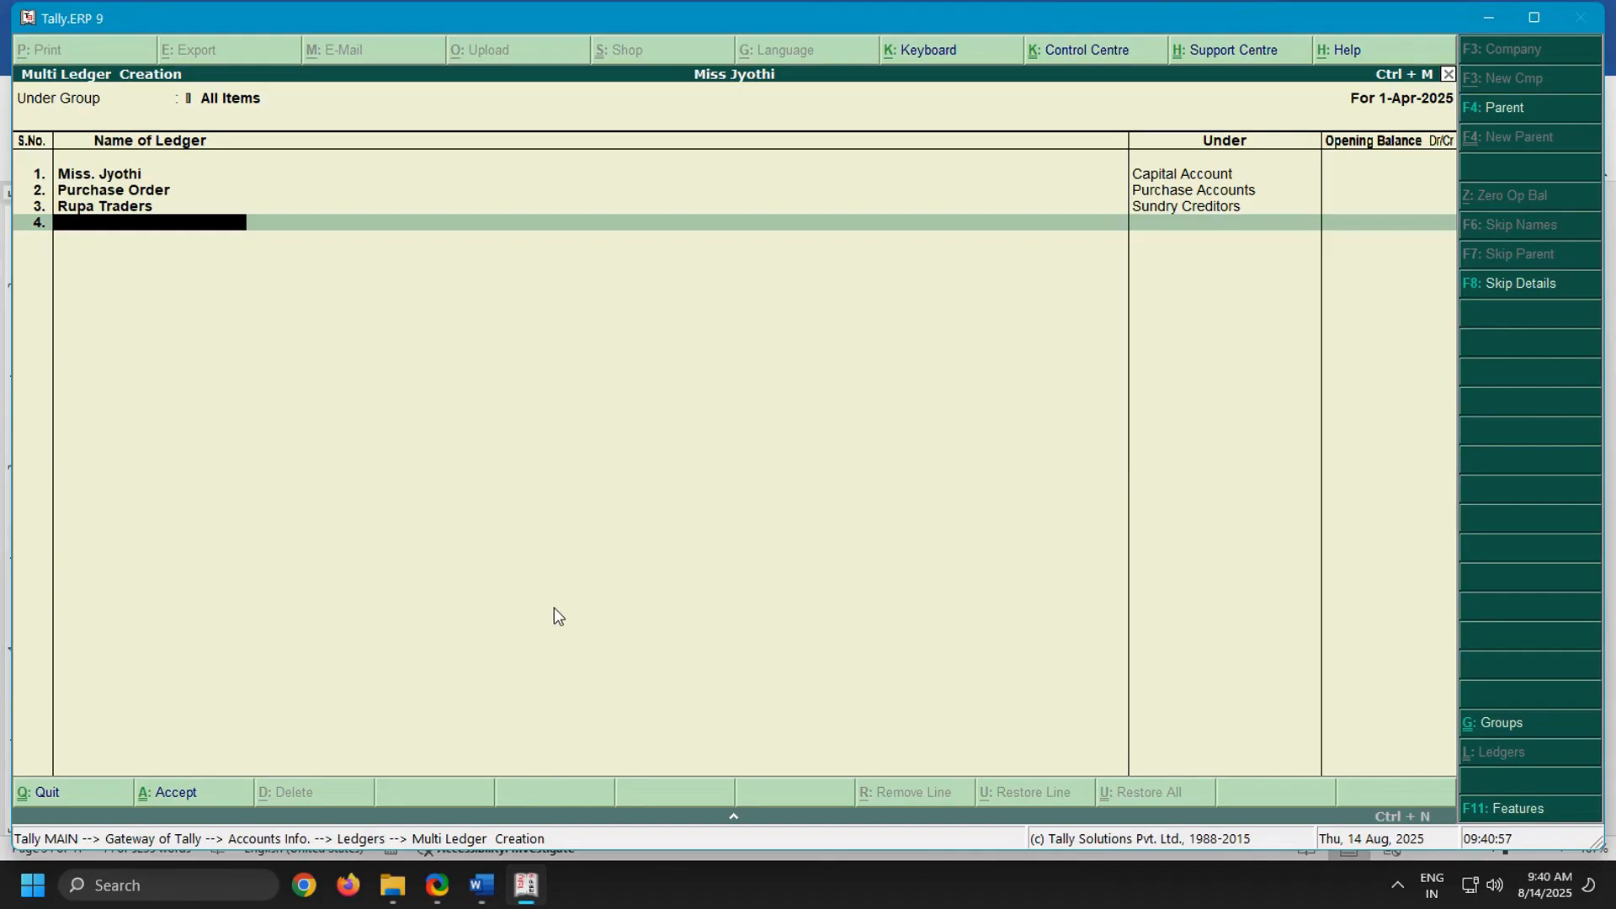
pyautogui.write('Purchase')
pyautogui.press('Return')
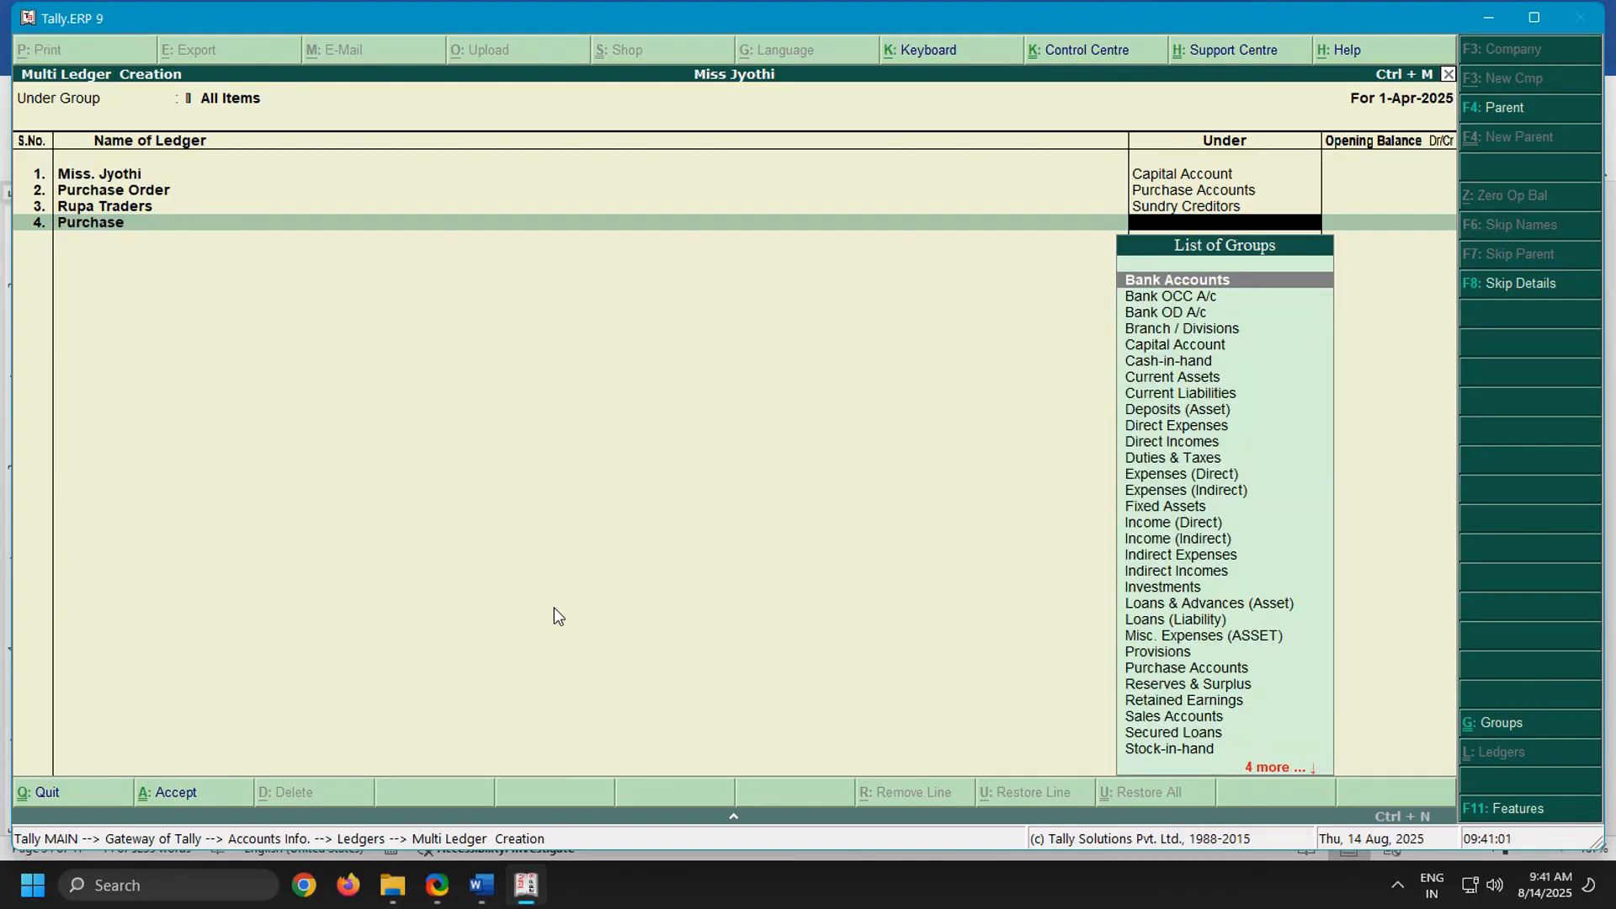
pyautogui.write('Pu')
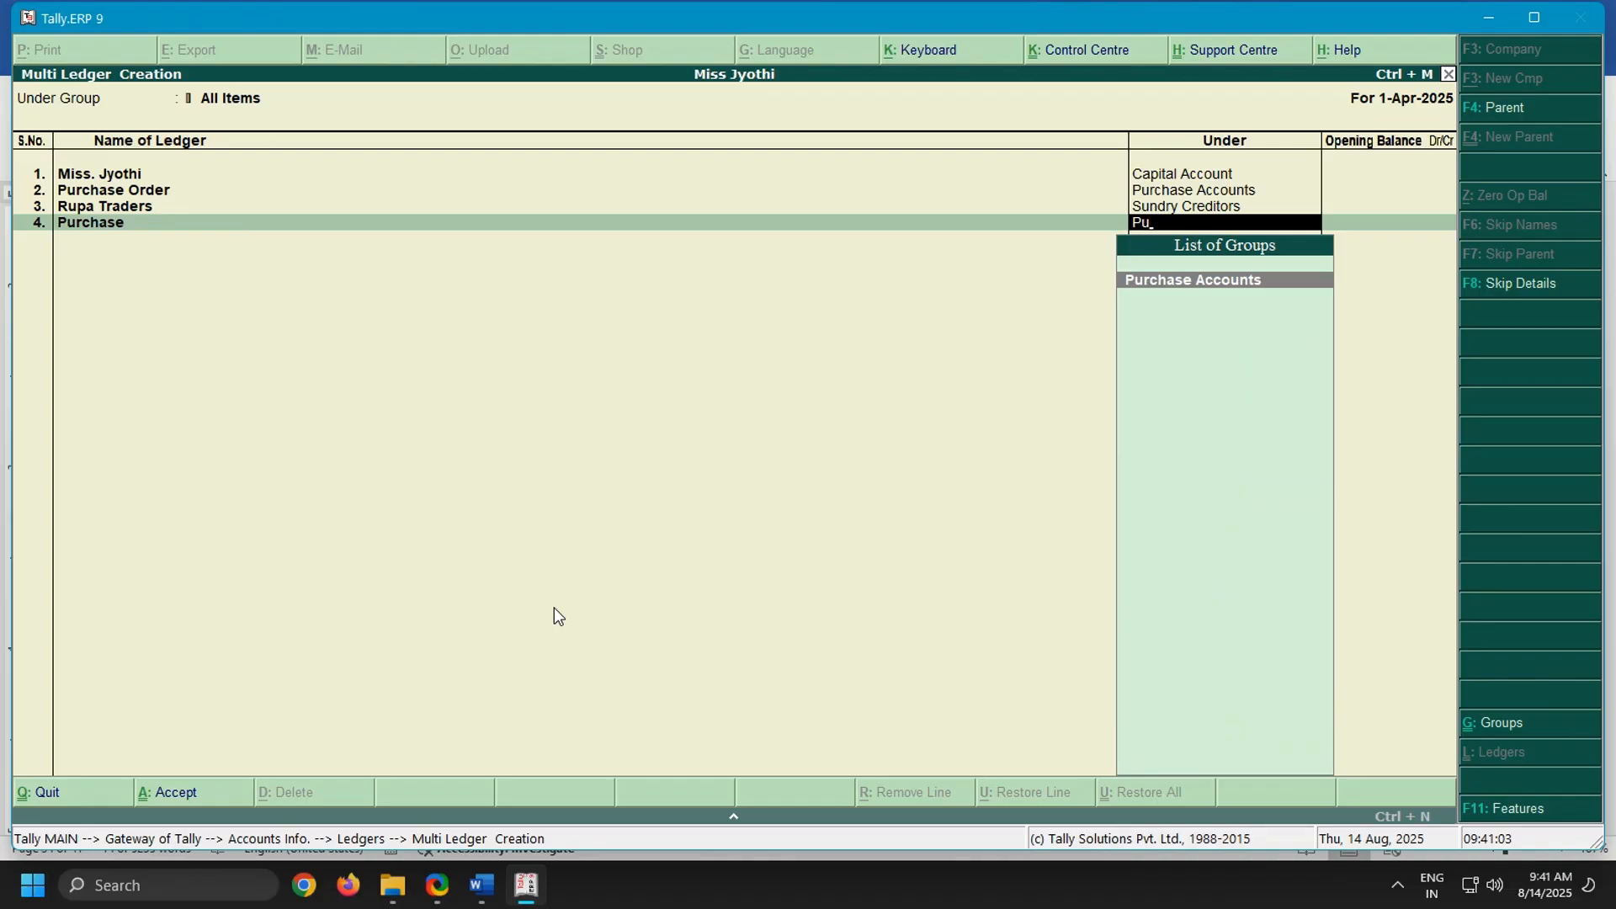
pyautogui.write('rca')
pyautogui.press('BackSpace')
pyautogui.write('h')
pyautogui.press('Return')
pyautogui.press('Return')
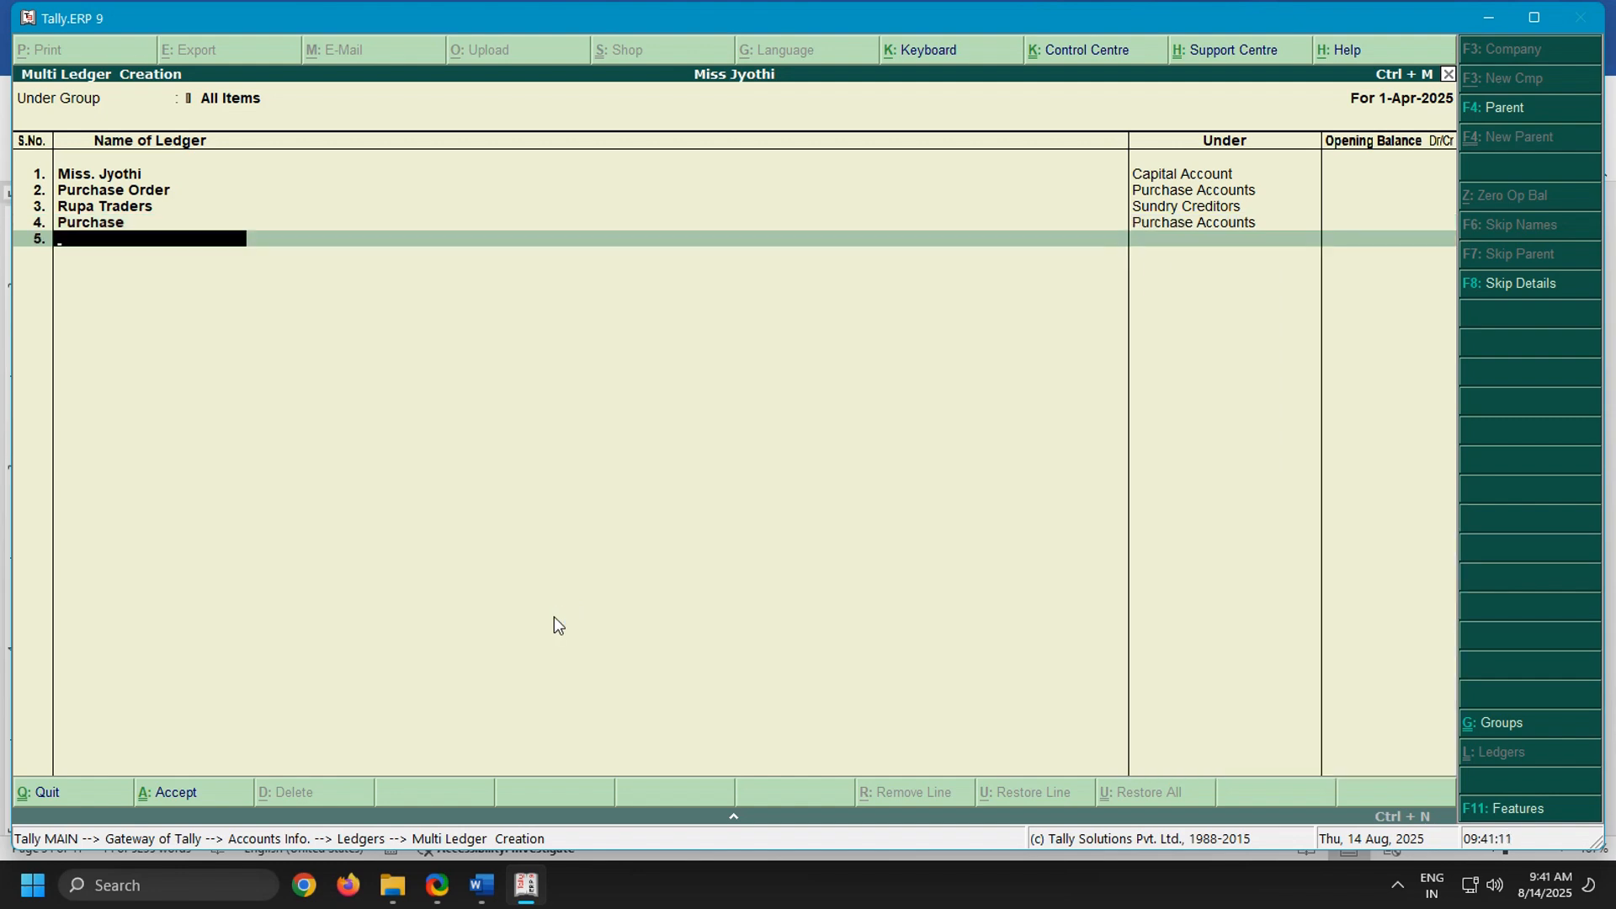
# Check the remaining transactions in the Word notes, and name the fifth ledger Vijaya Traders in Tally.ERP 9
pyautogui.click(481, 885)
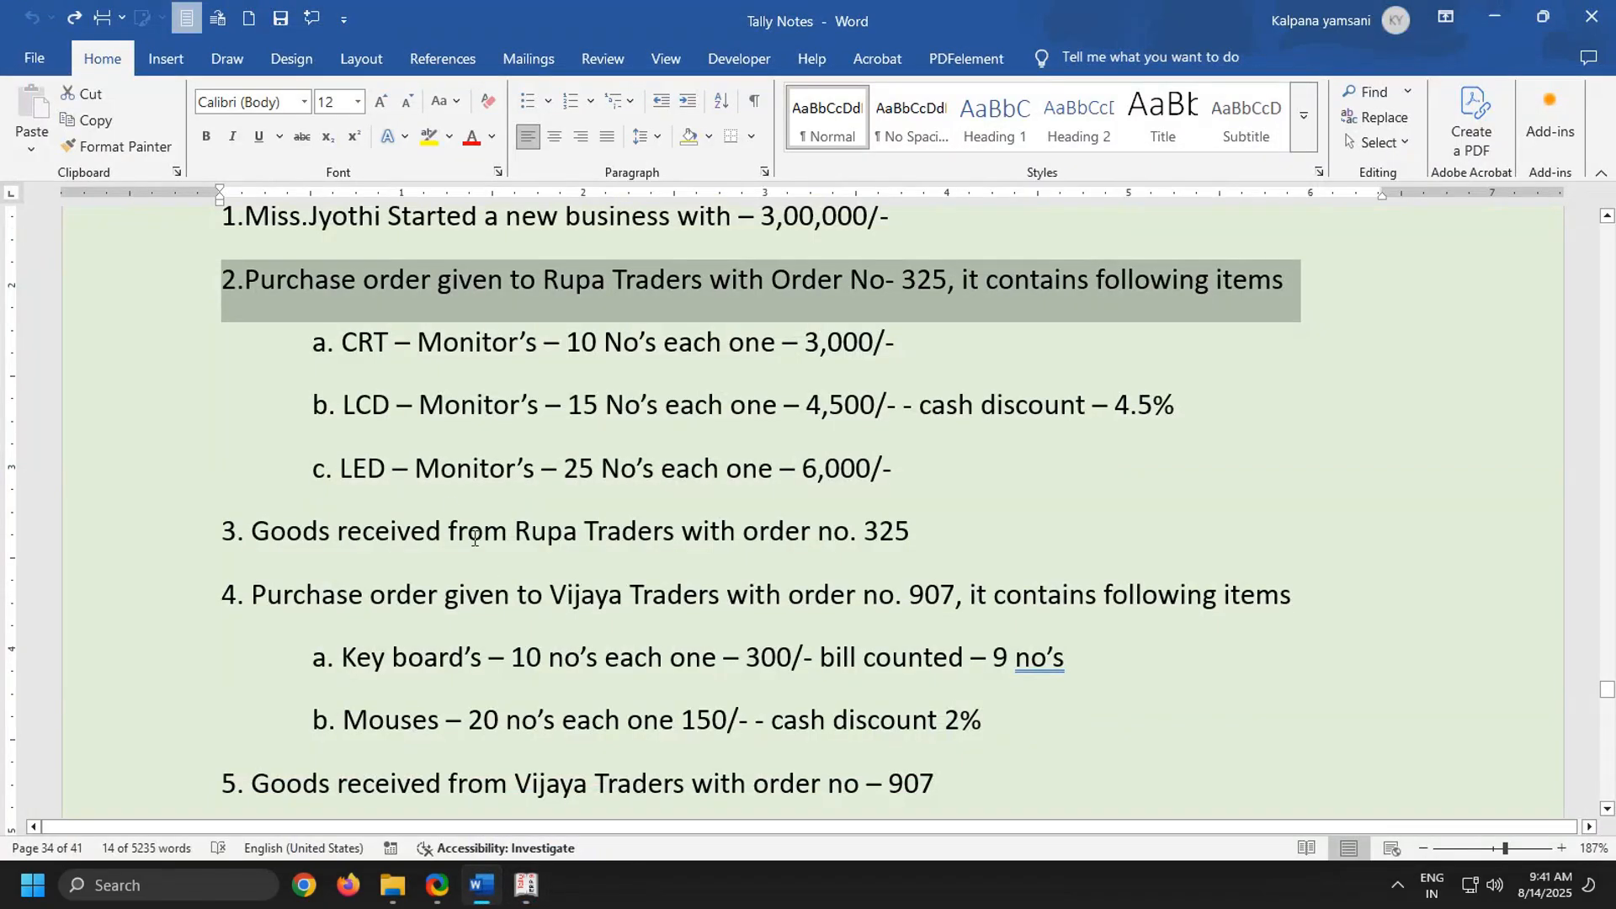
pyautogui.scroll(-3, 452, 511)
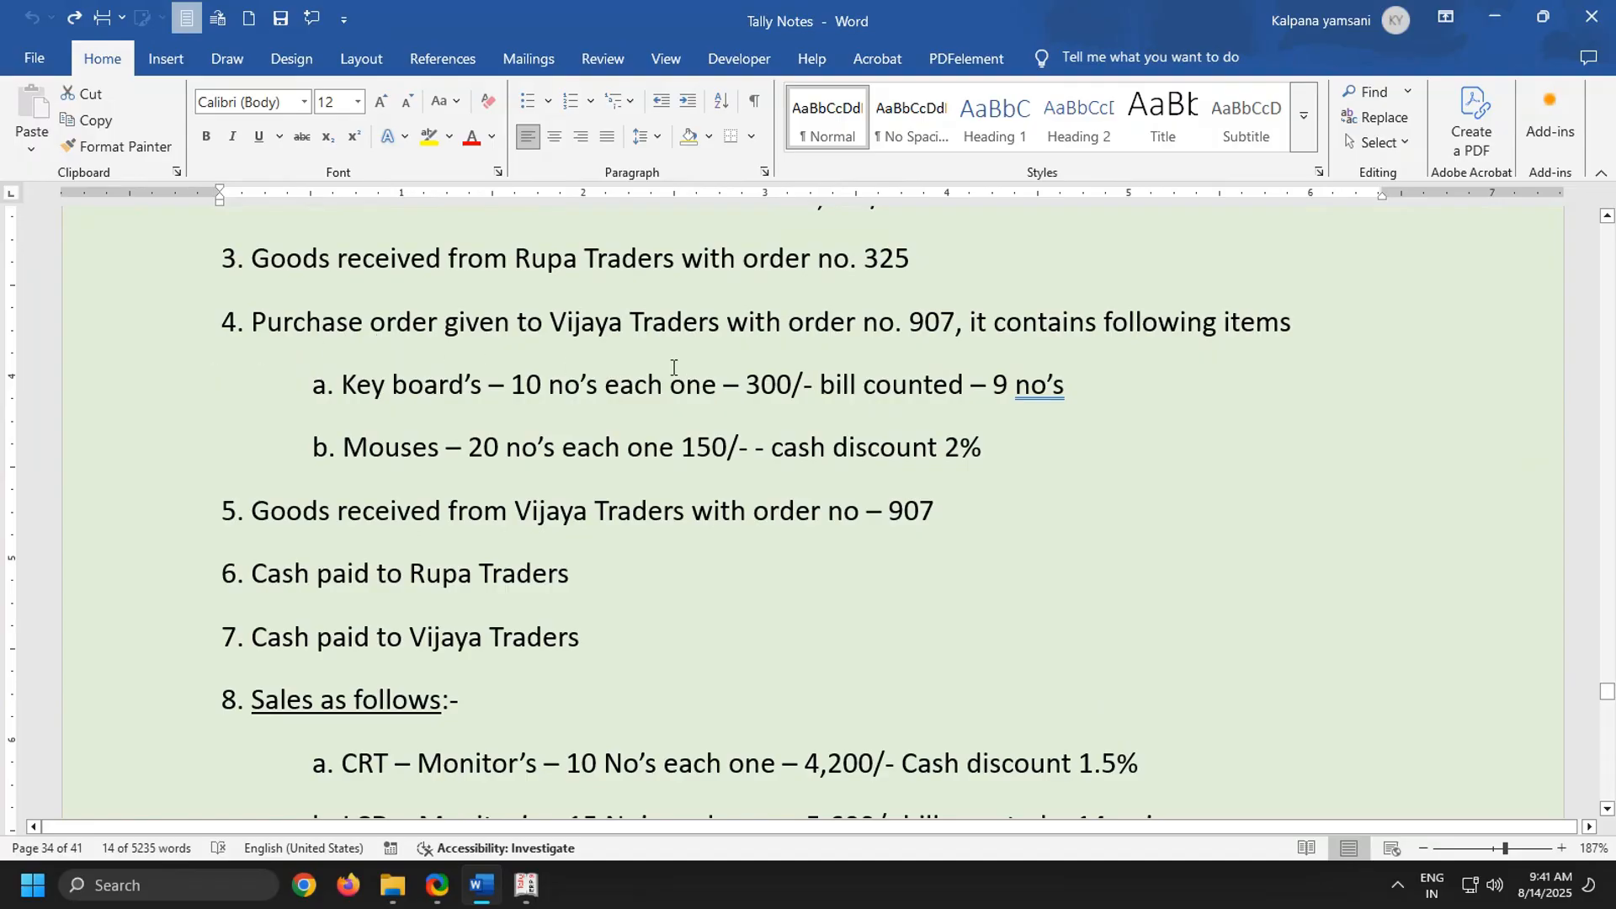
pyautogui.click(524, 885)
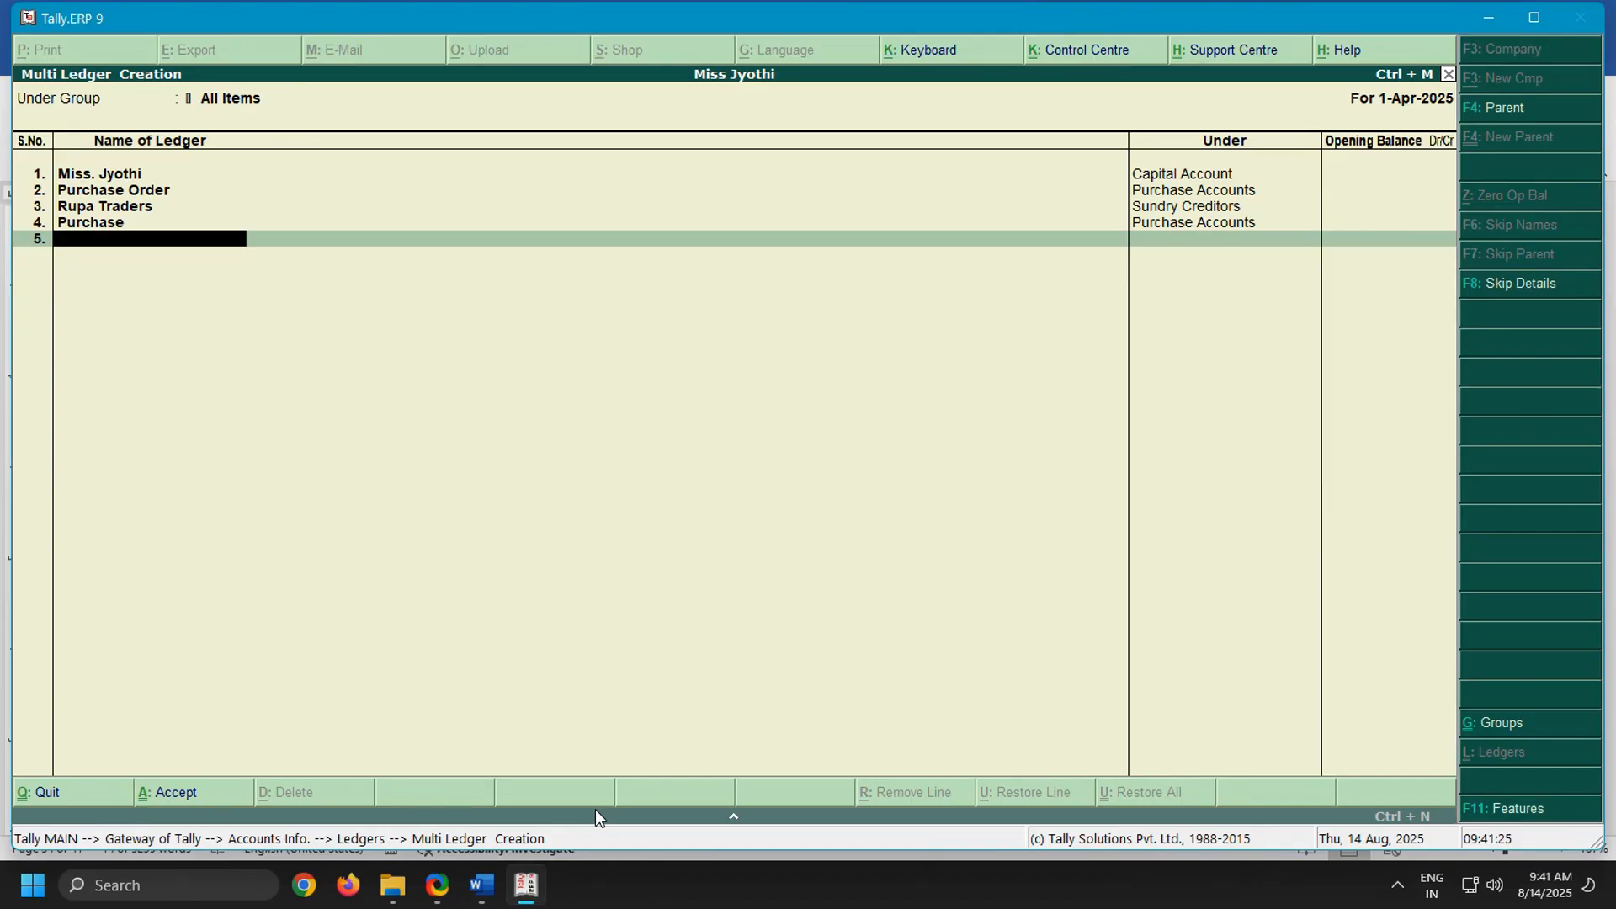
pyautogui.write('Vijaya')
pyautogui.write('Traders')
pyautogui.press('Return')
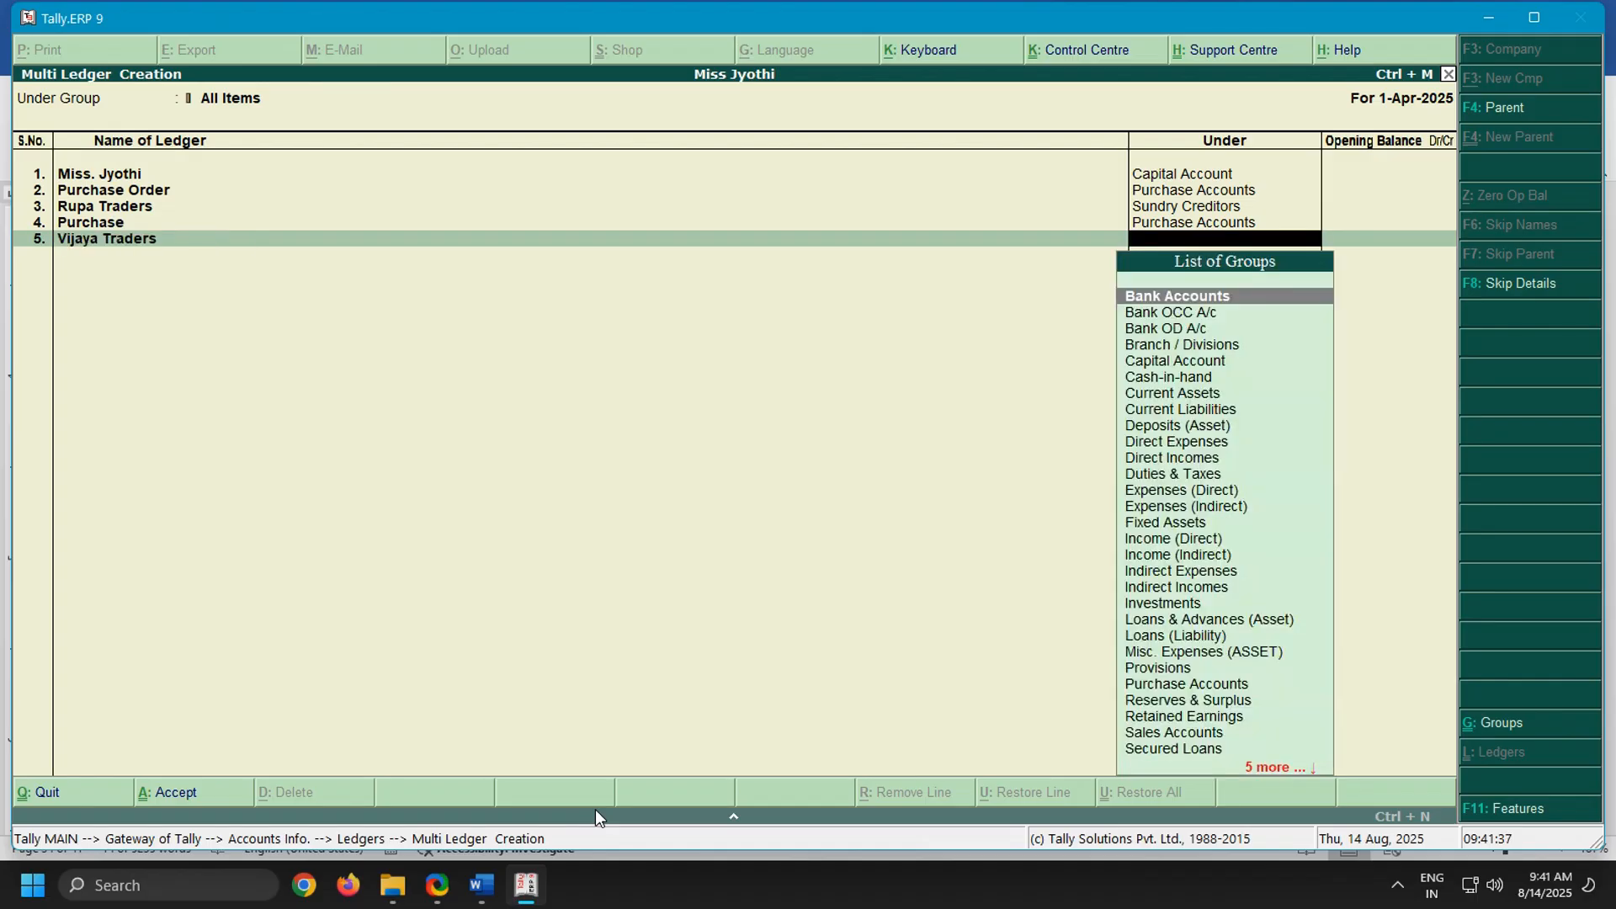
# Place the Vijaya Traders ledger under Sundry Creditors and leave its opening balance blank
pyautogui.write('Purc')
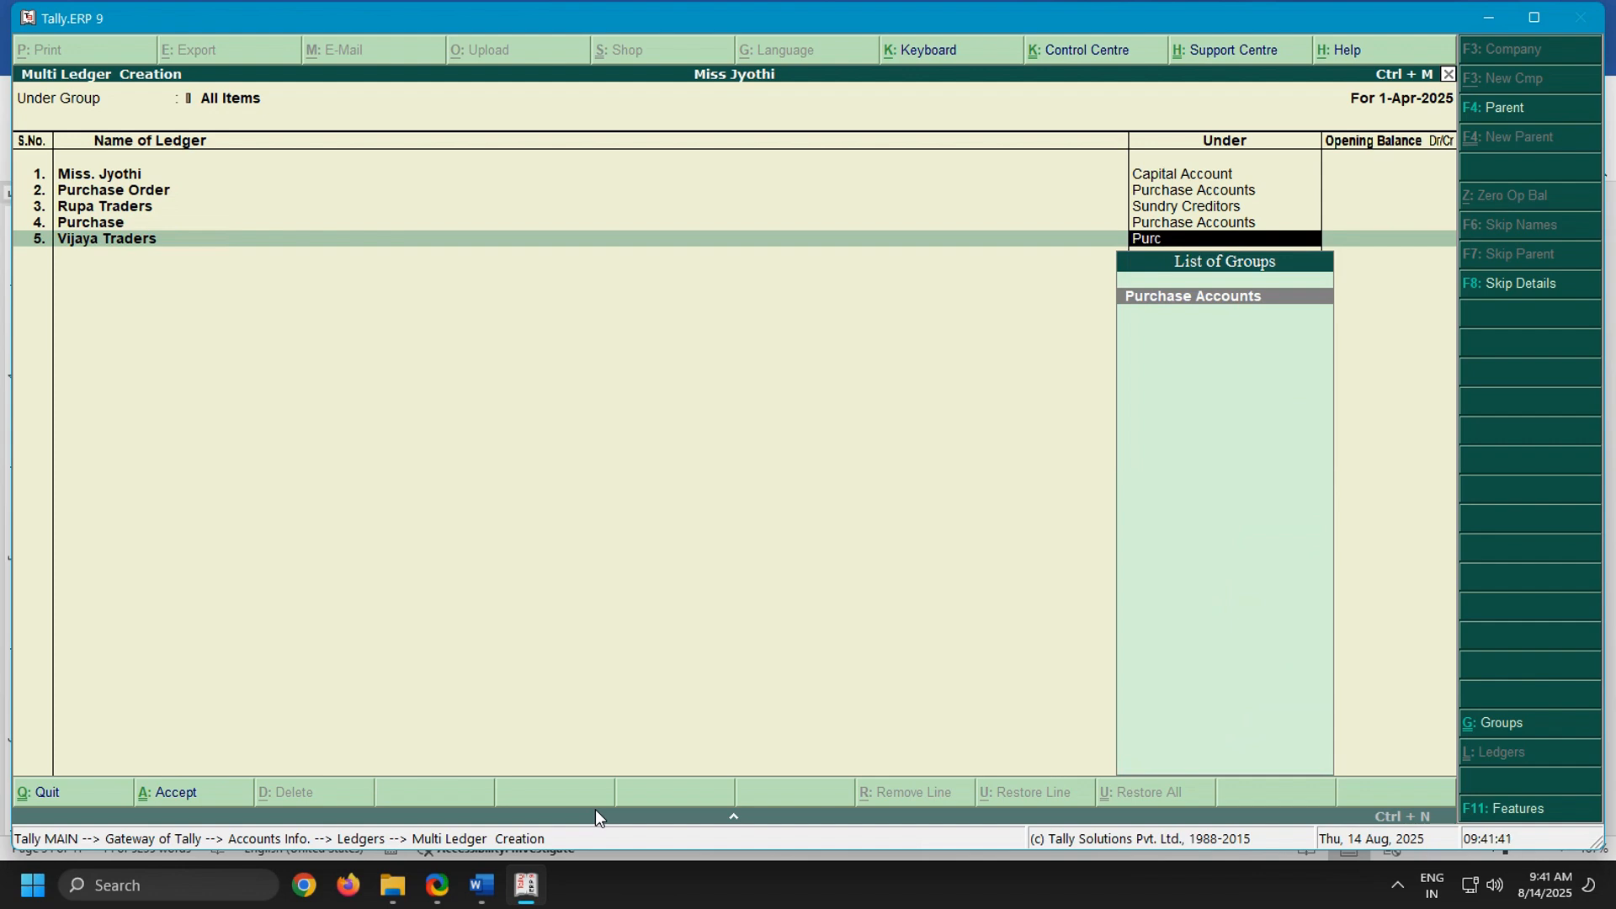
pyautogui.press('BackSpace')
pyautogui.press('BackSpace')
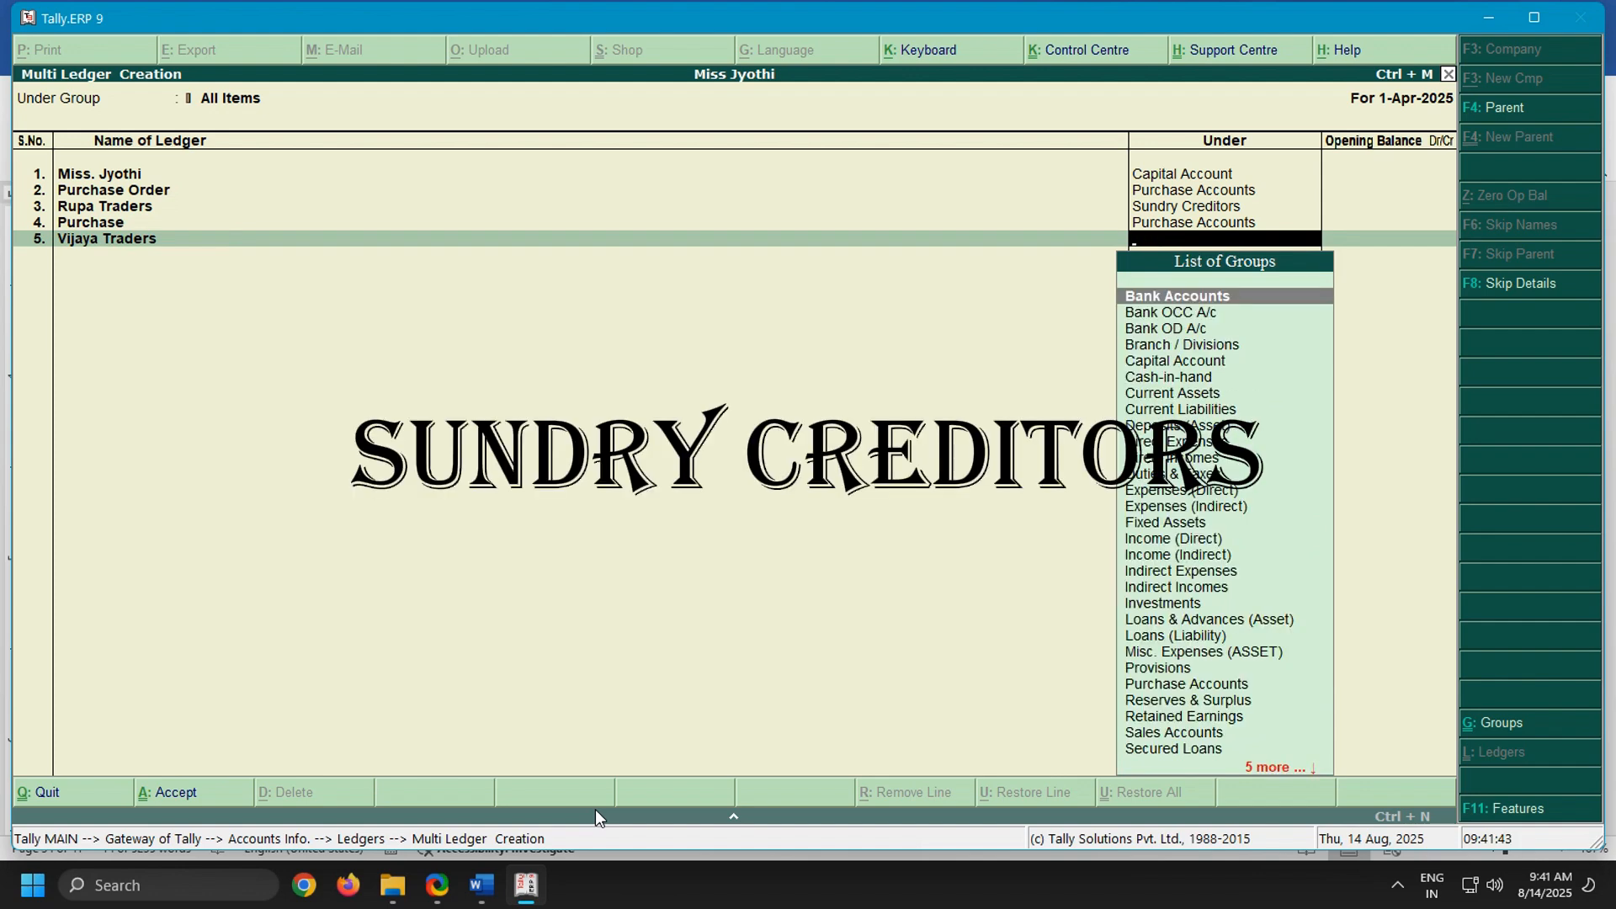
pyautogui.write('Sundry')
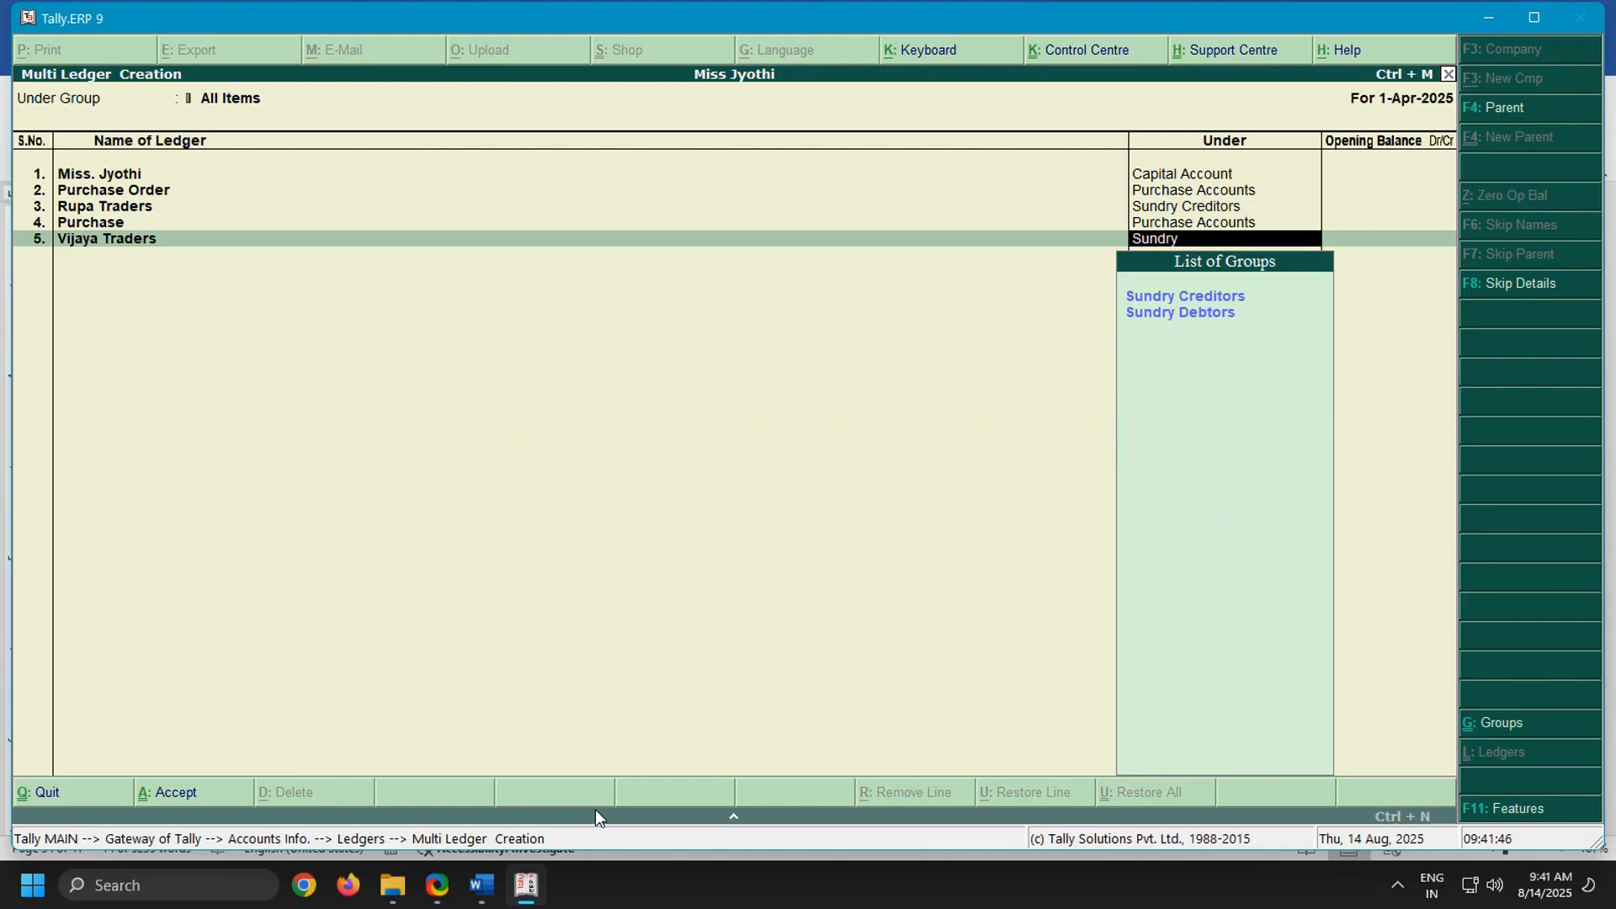
pyautogui.press('Return')
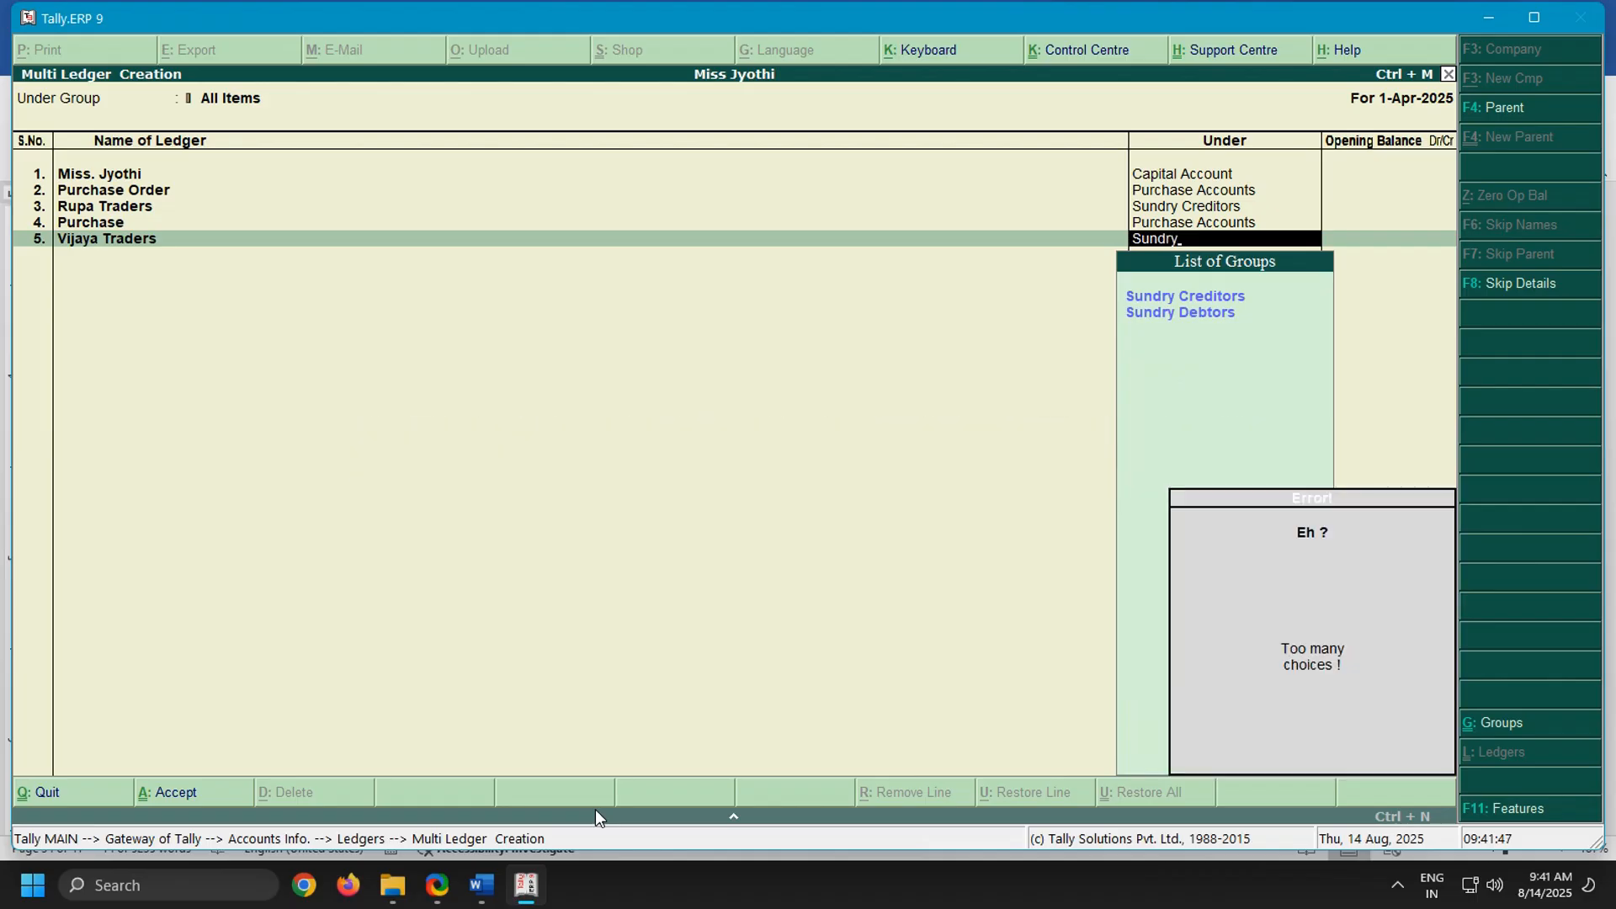
pyautogui.press('Down')
pyautogui.press('Return')
pyautogui.press('Return')
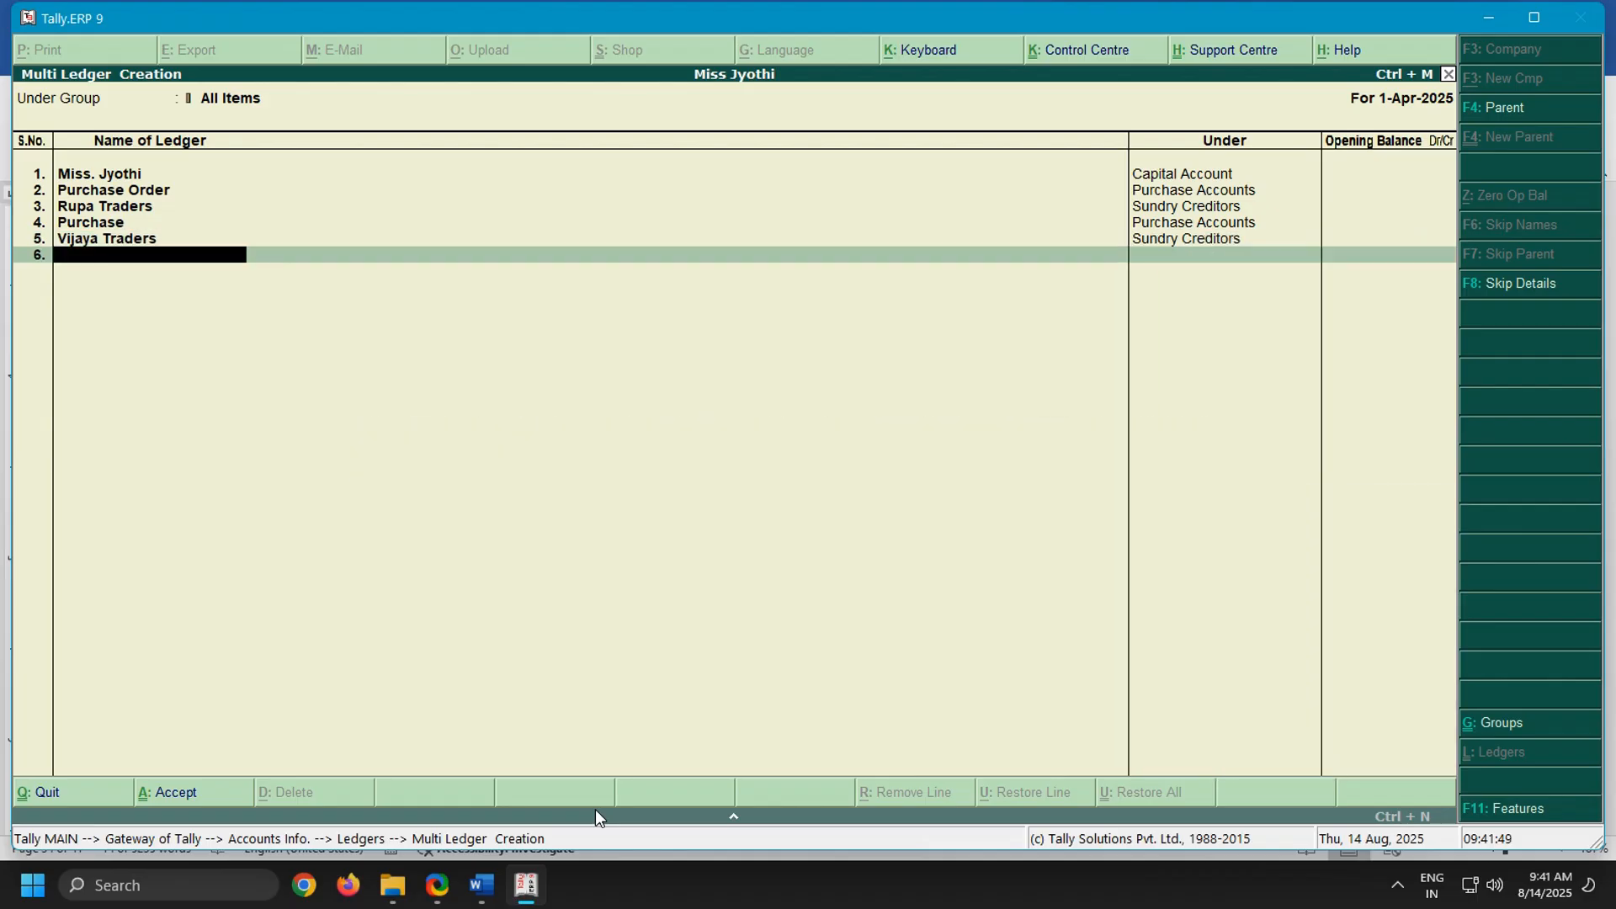
# Check the remaining payment and sales transactions in the Word notes, and name the sixth ledger Sales in Tally.ERP 9
pyautogui.click(482, 885)
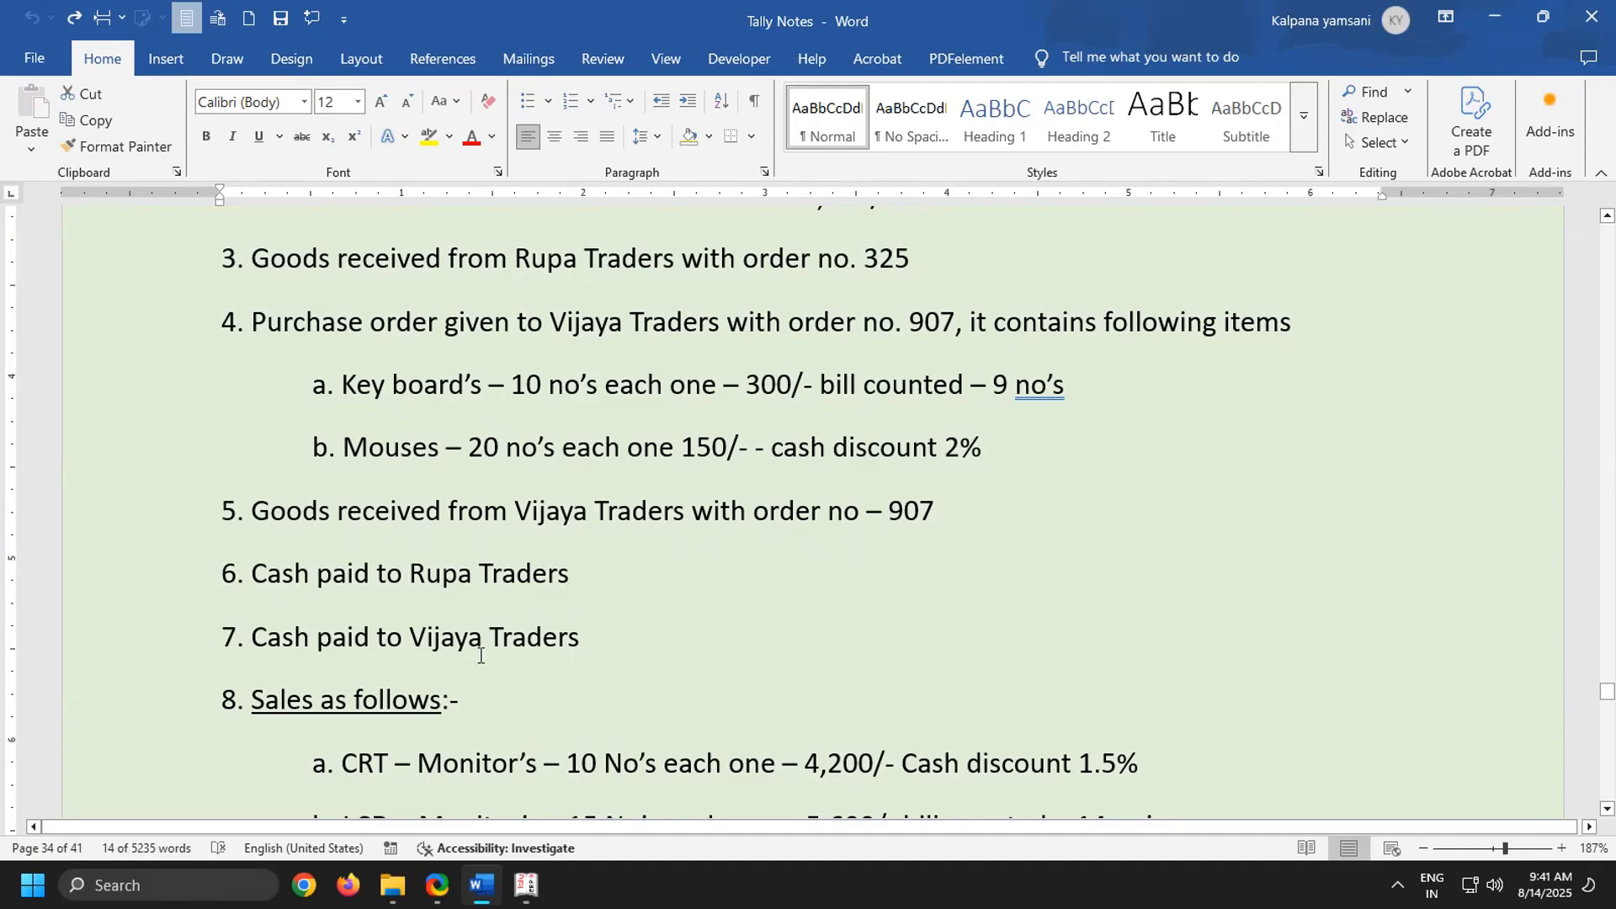
pyautogui.scroll(-1, 515, 631)
pyautogui.scroll(-1, 518, 623)
pyautogui.scroll(-1, 522, 598)
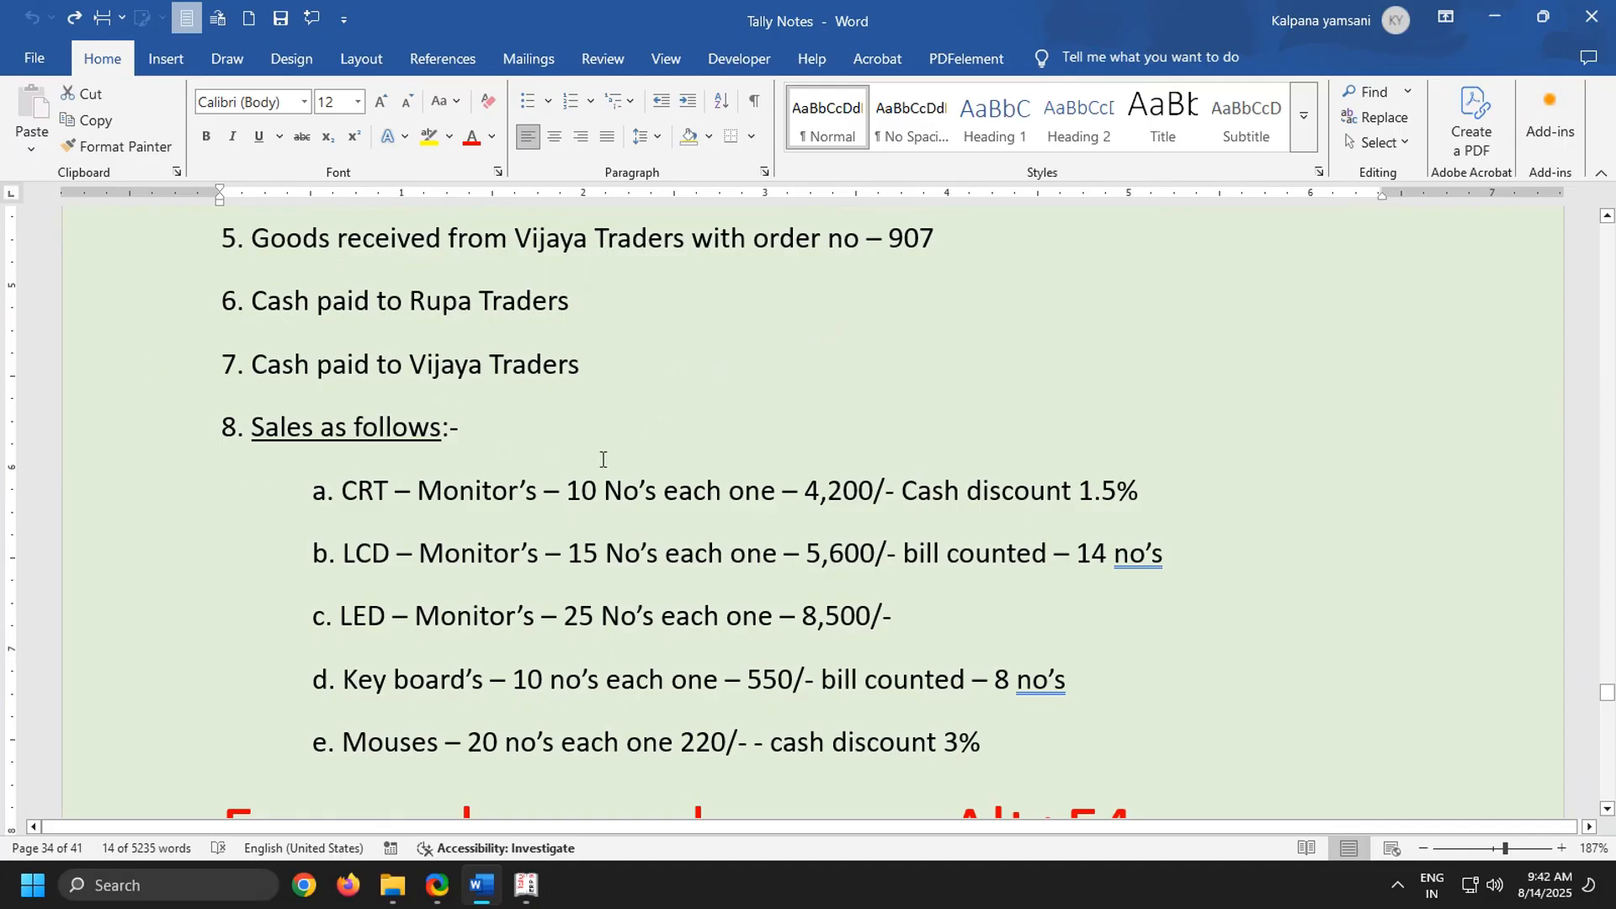
pyautogui.scroll(-1, 605, 460)
pyautogui.scroll(1, 605, 460)
pyautogui.click(528, 886)
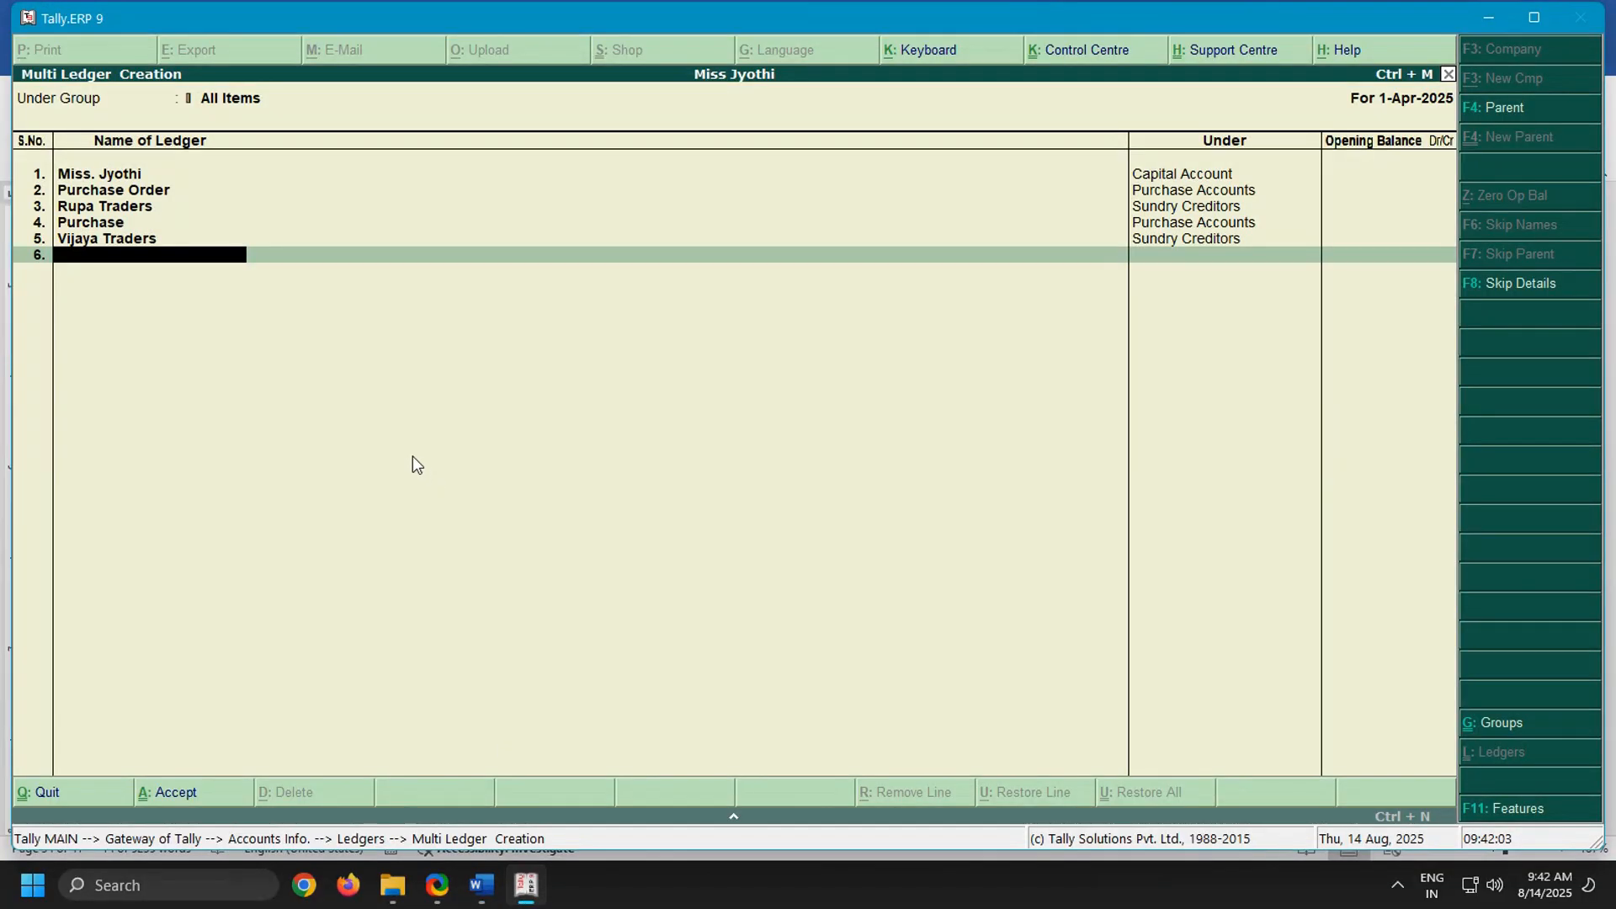
pyautogui.write('Sales')
pyautogui.press('Return')
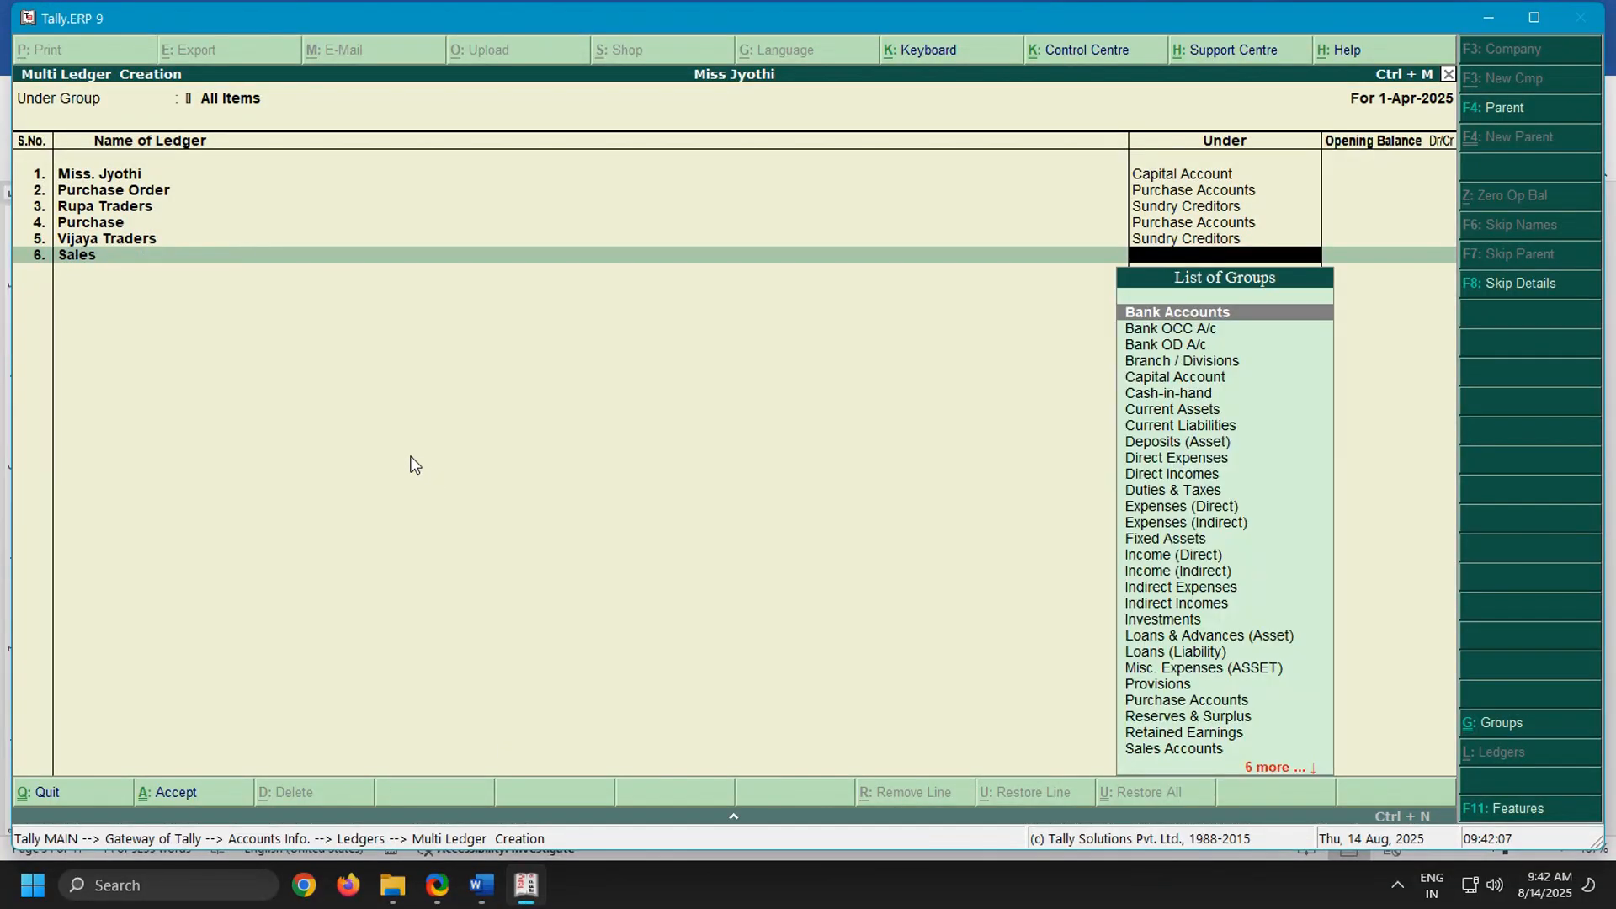
pyautogui.write('Sales')
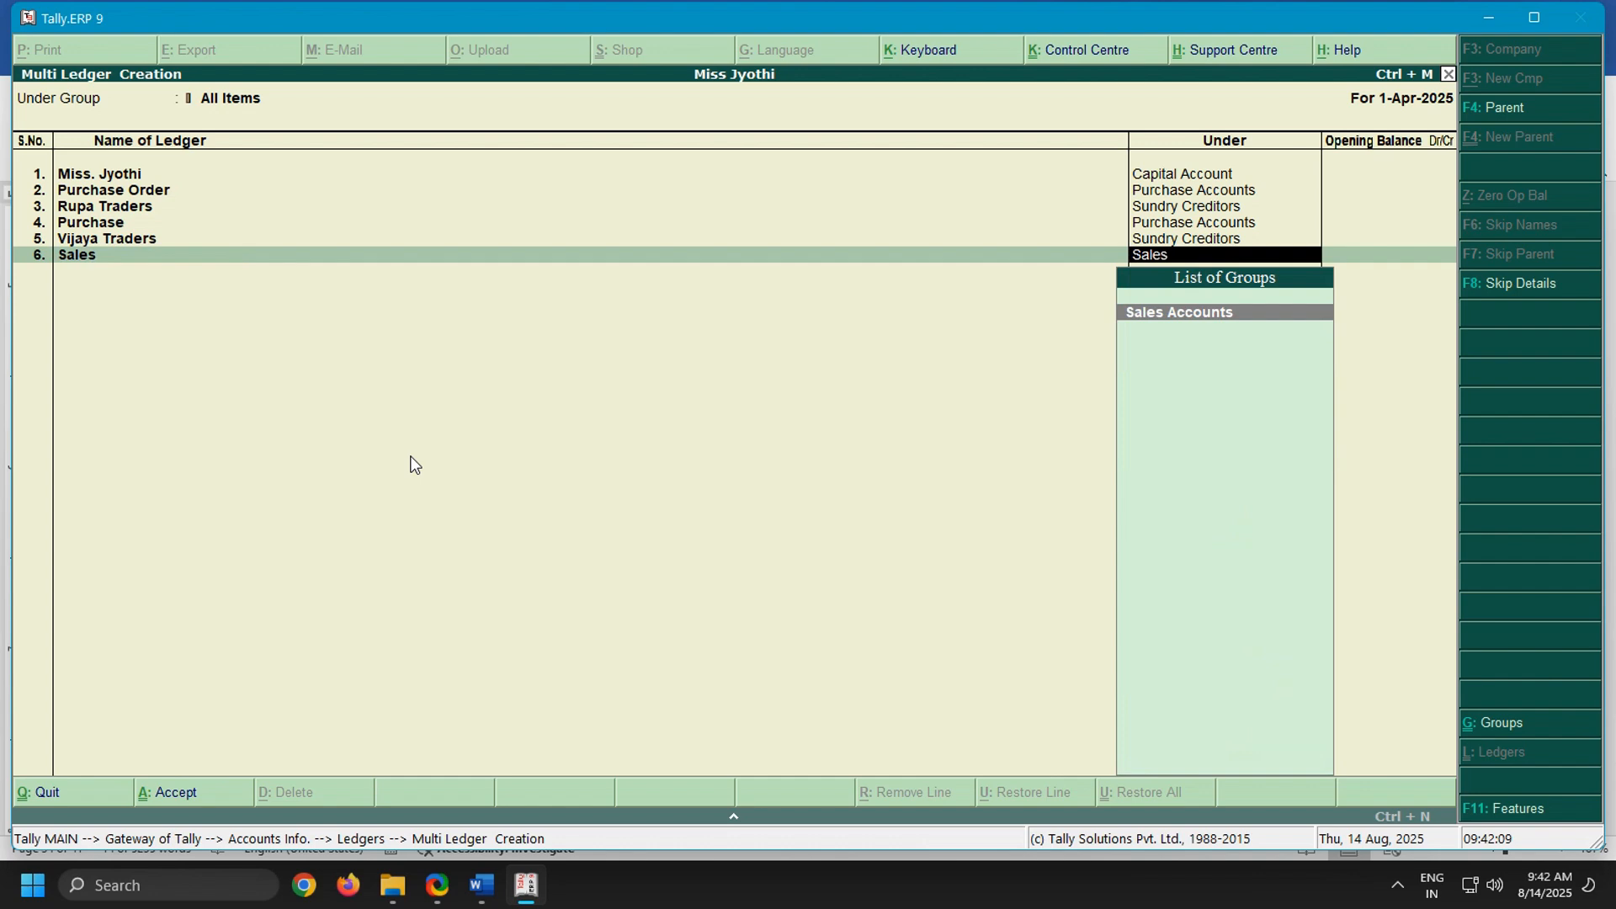
# Place the Sales ledger under Sales Accounts and leave its opening balance blank
pyautogui.press('Return')
pyautogui.press('Return')
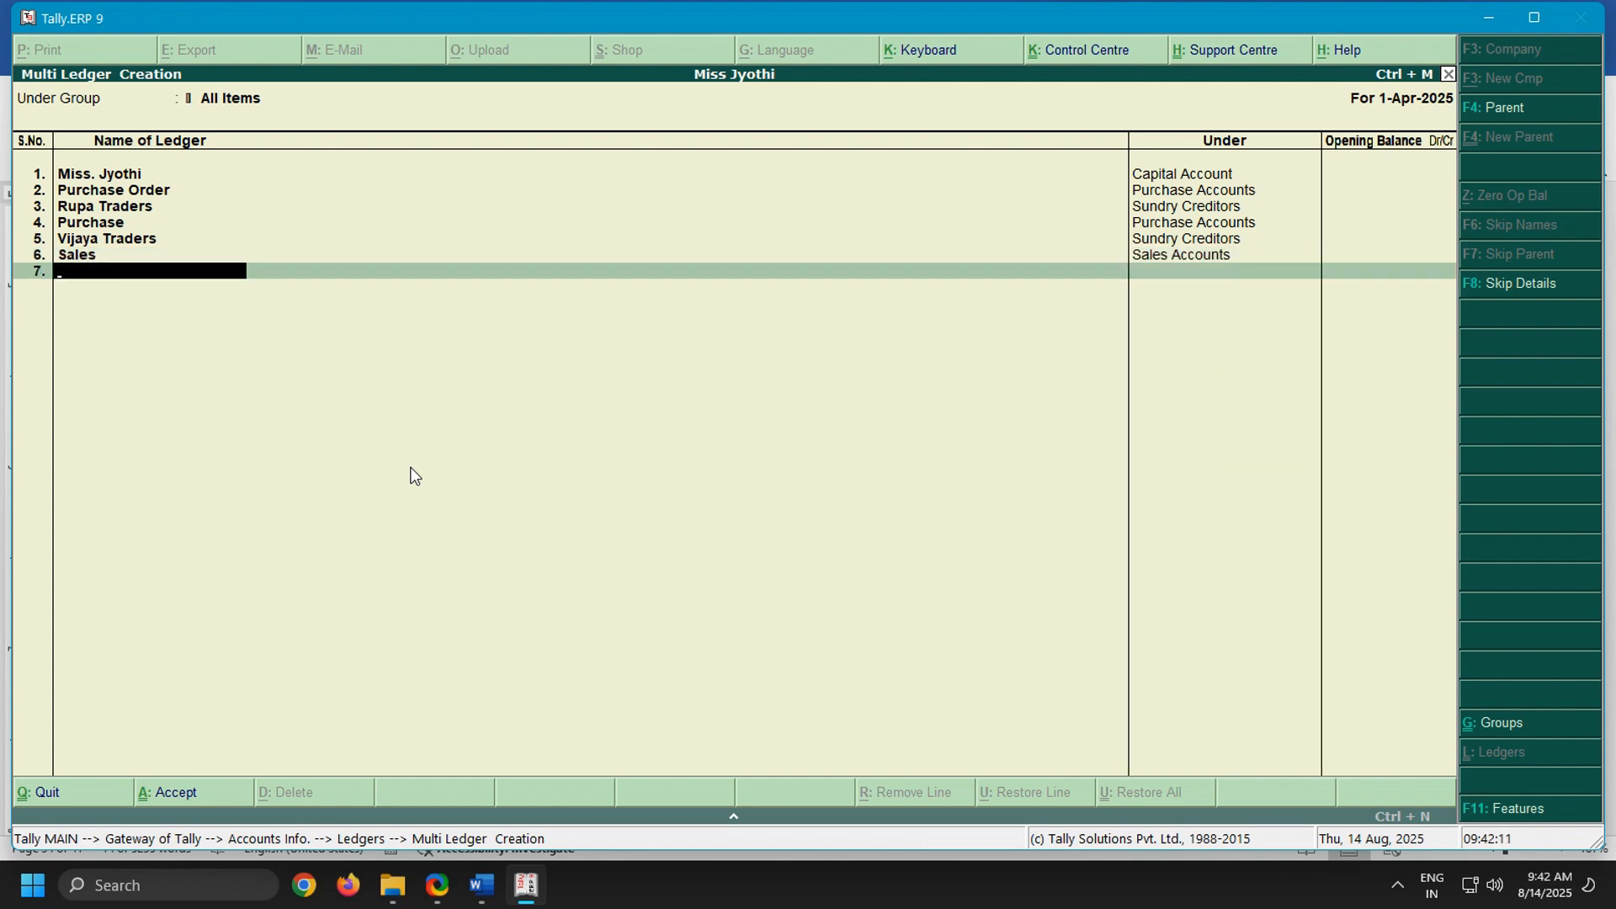
# Recheck the Word notes for further ledgers, and save the multiple ledger list in Tally.ERP 9
pyautogui.click(482, 885)
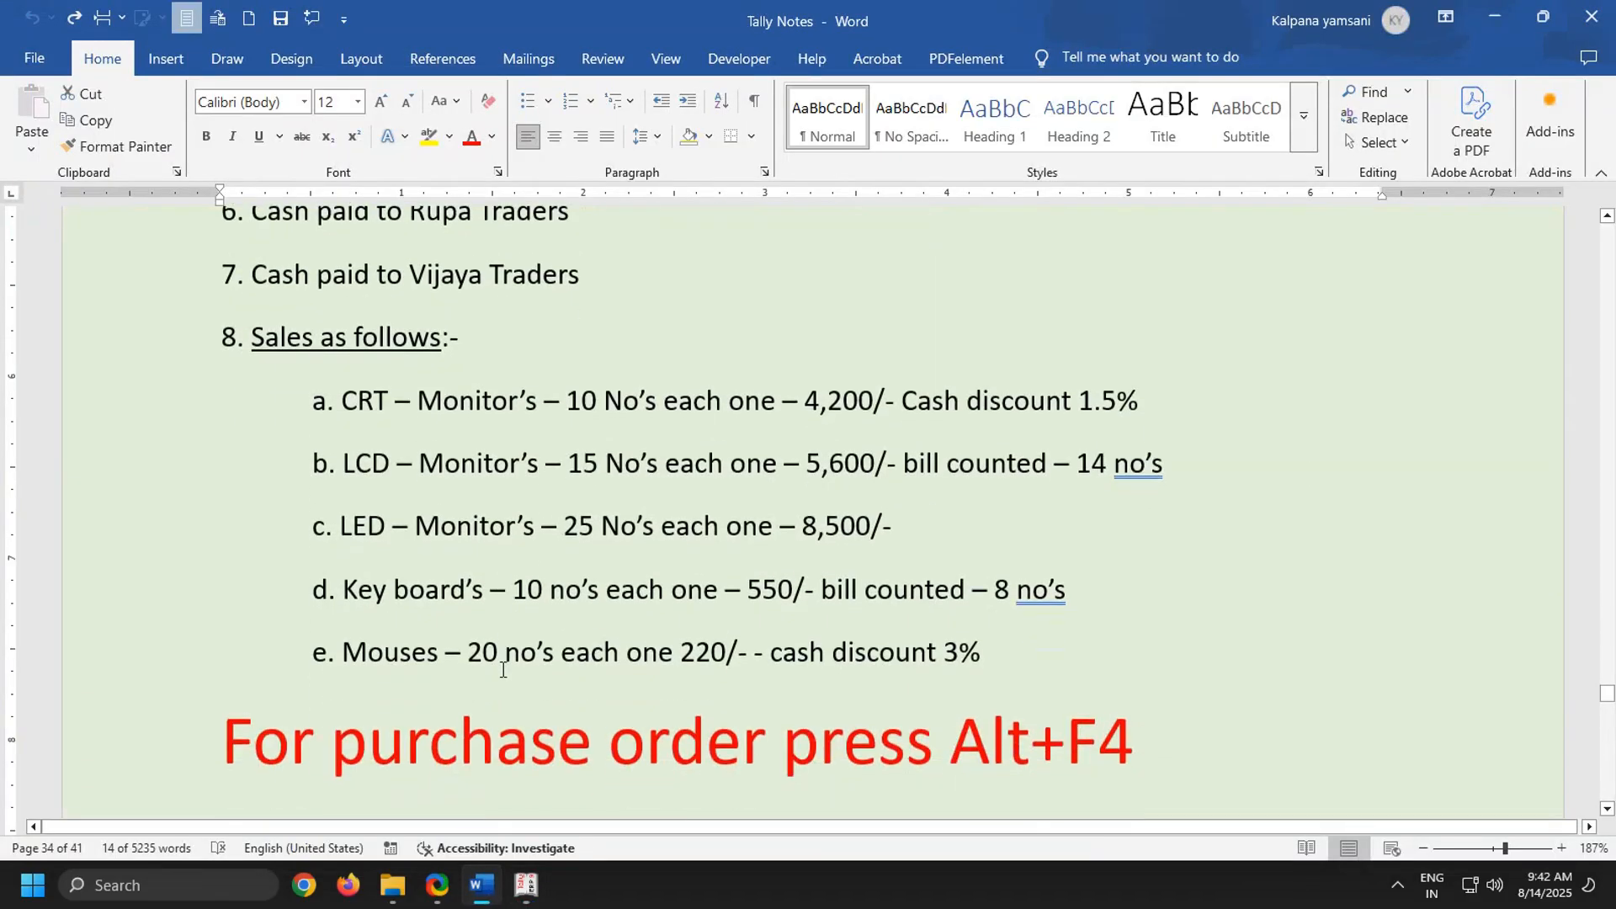
pyautogui.scroll(1, 503, 669)
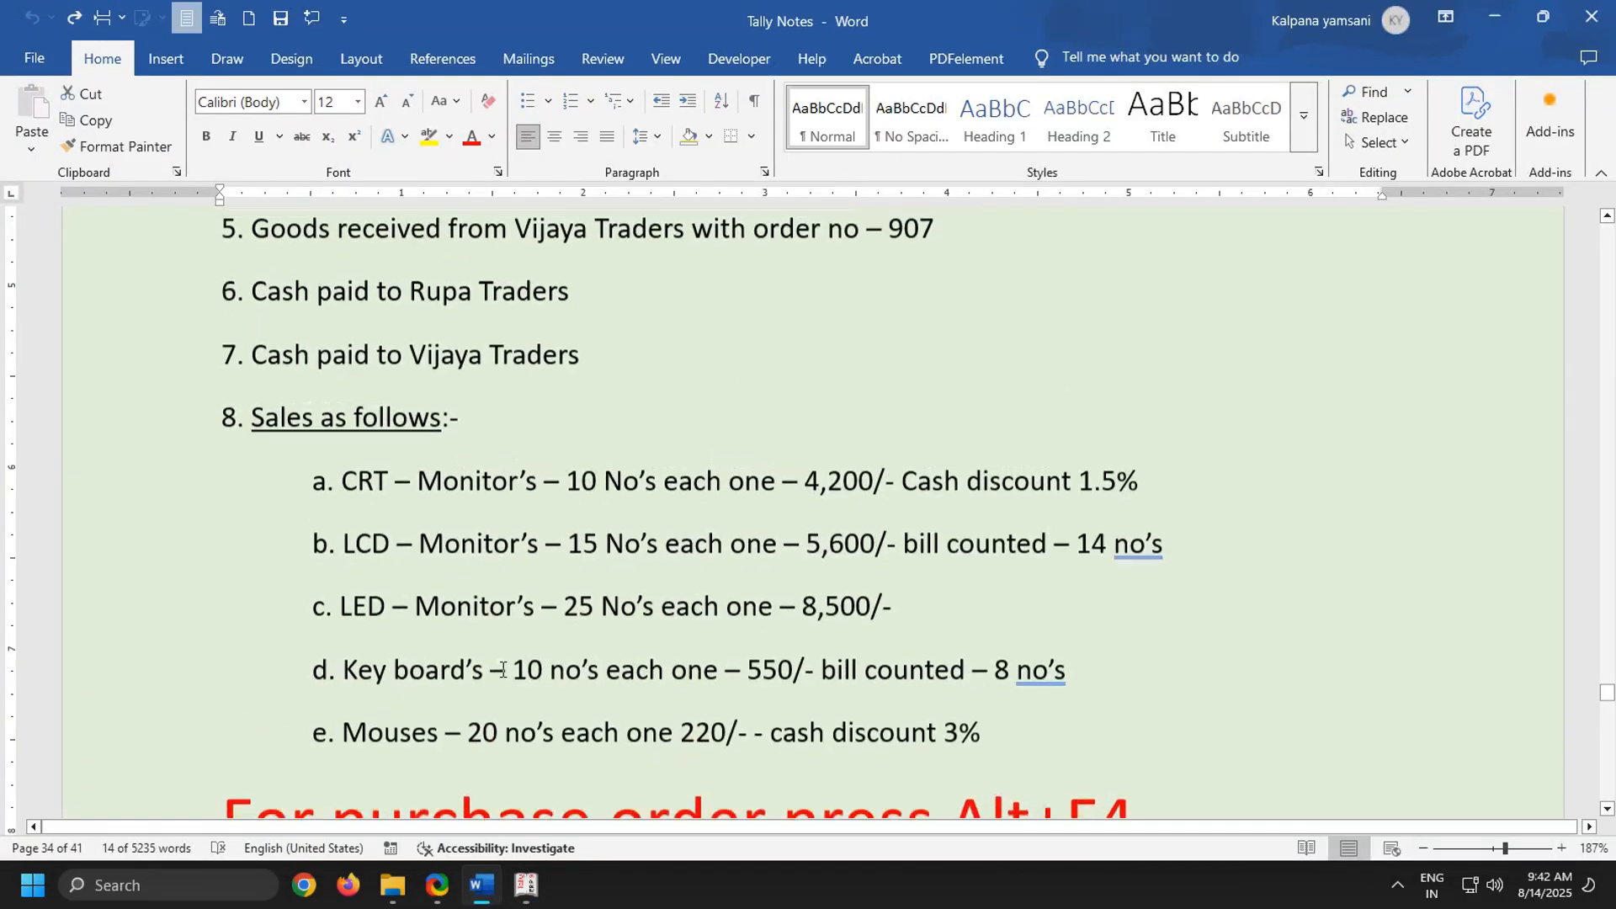
pyautogui.click(526, 886)
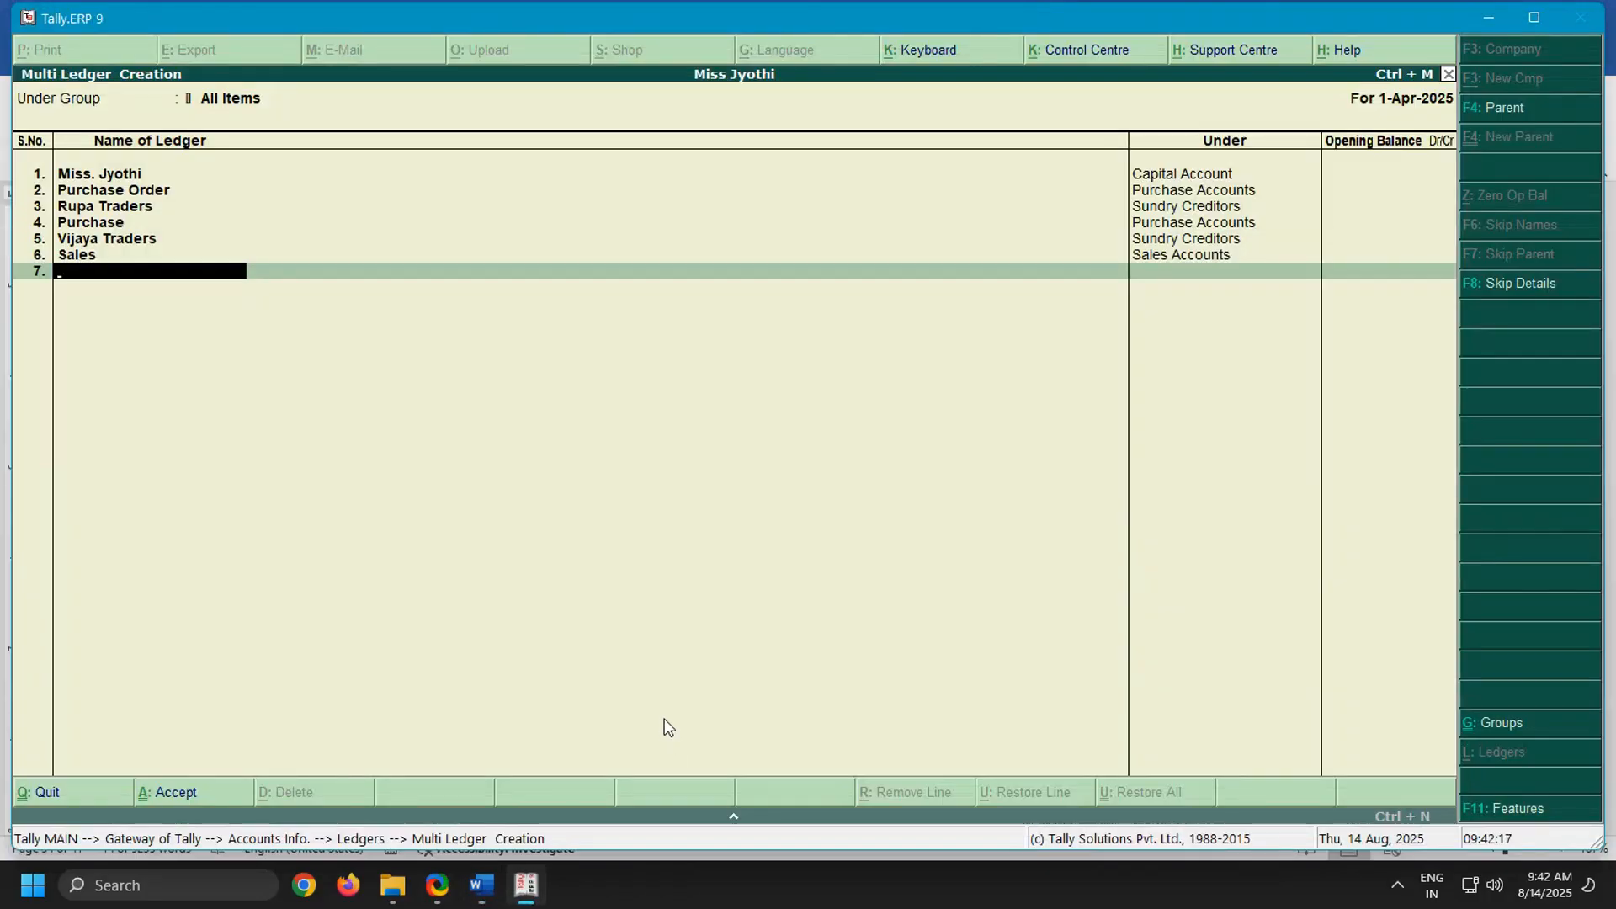
pyautogui.press('Return')
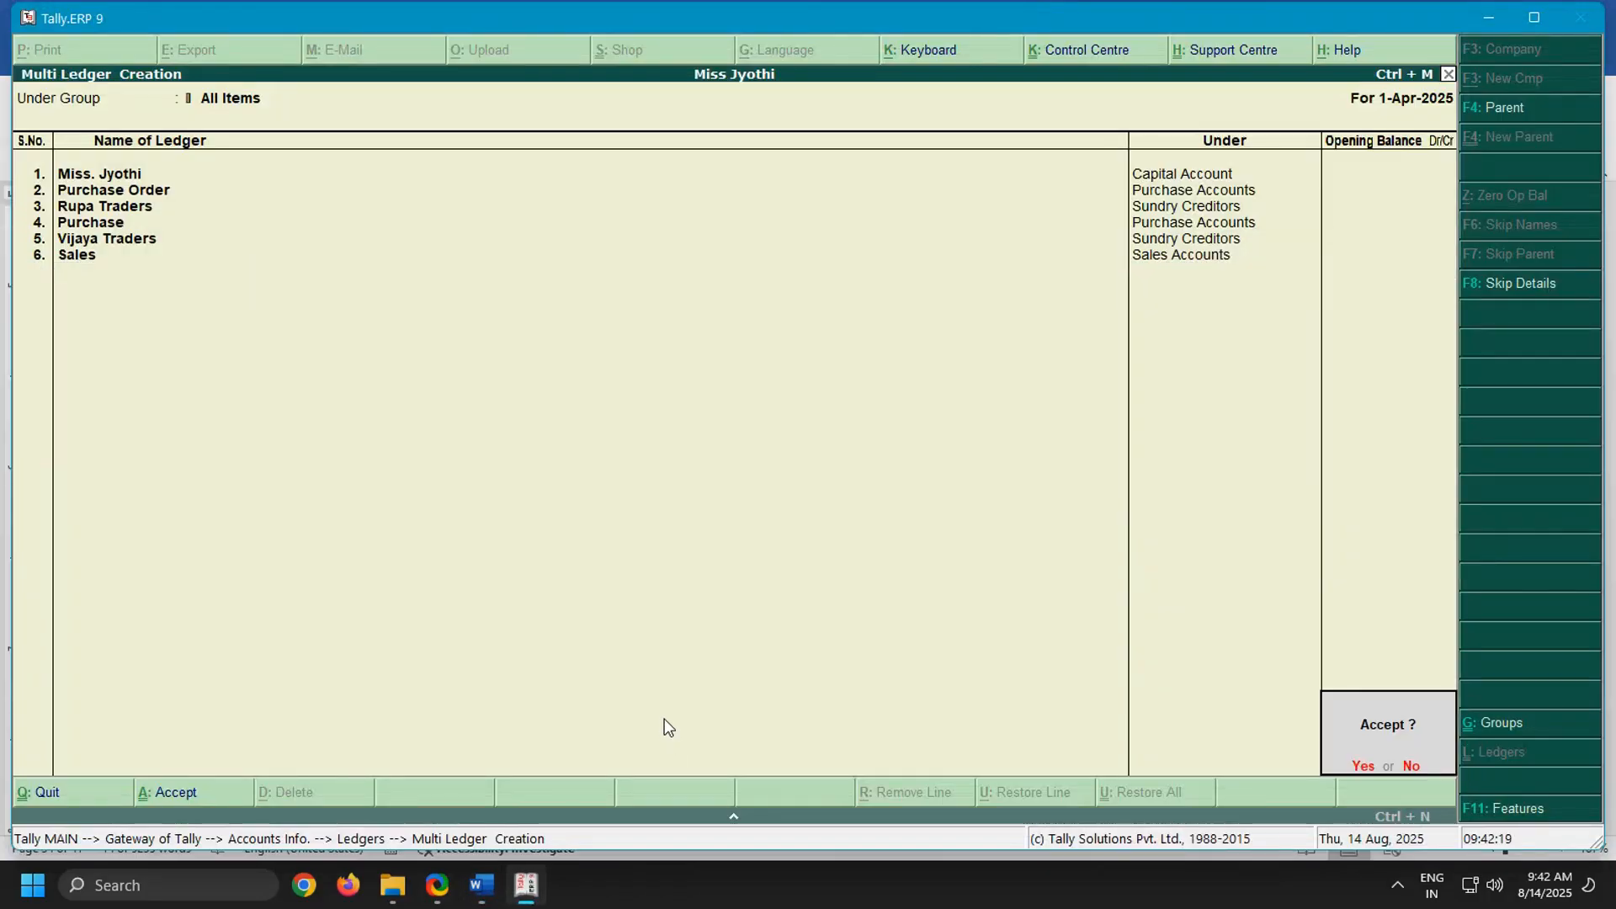
pyautogui.press('Return')
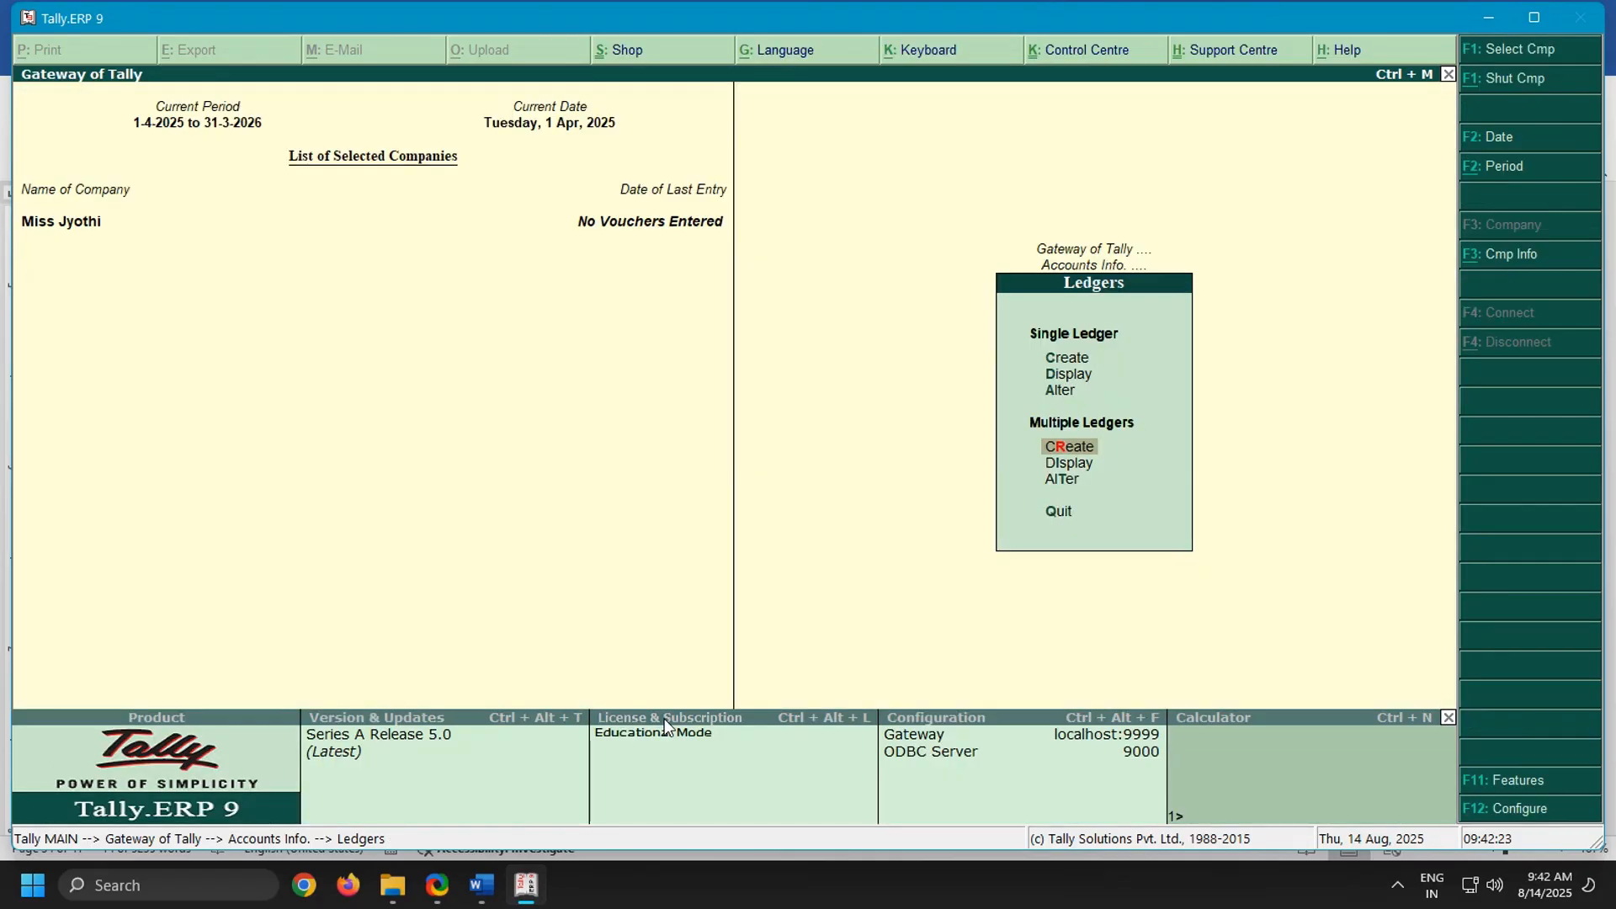
# Leave the ledger masters, start accounting voucher creation and open the company's Inventory Features
pyautogui.press('Escape')
pyautogui.press('Escape')
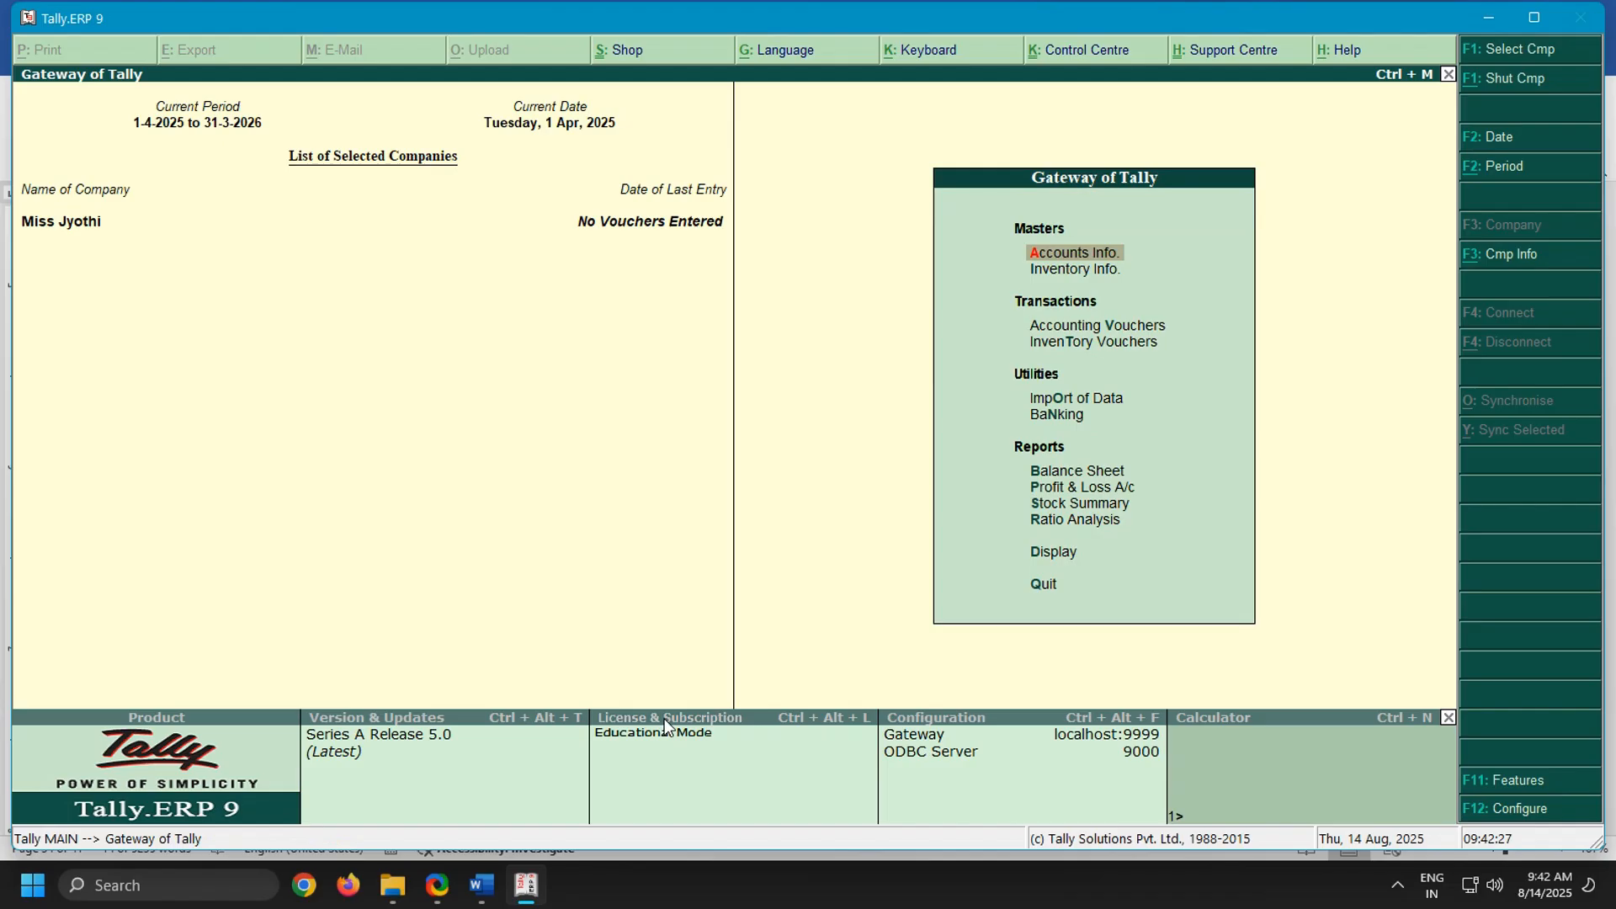
pyautogui.press('Down')
pyautogui.press('Down')
pyautogui.press('Return')
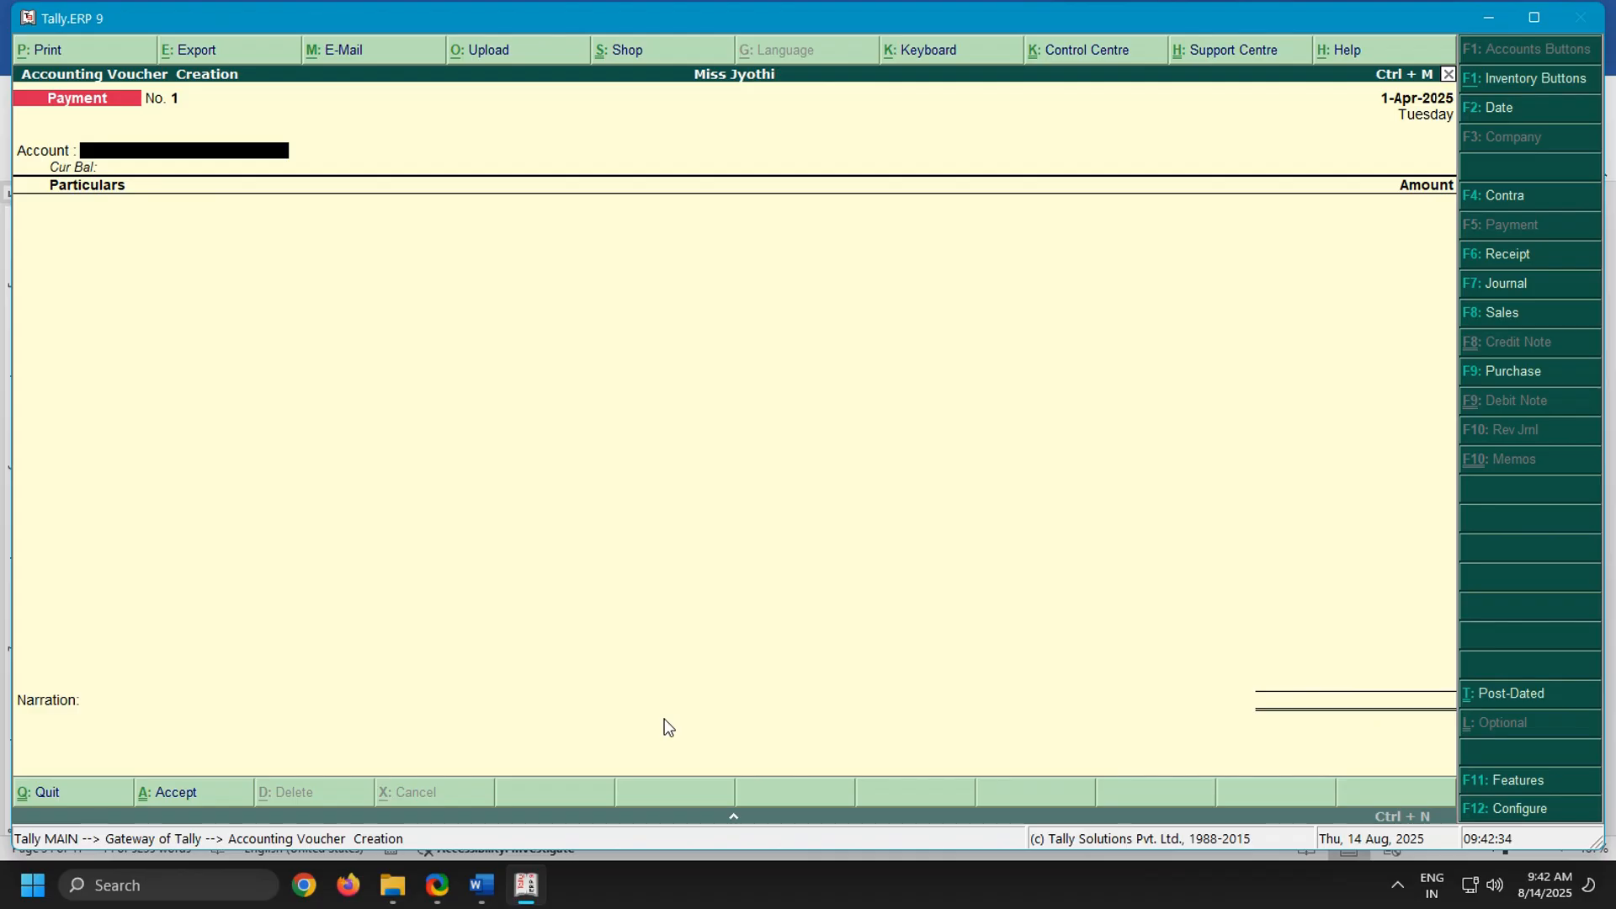
pyautogui.press('F11')
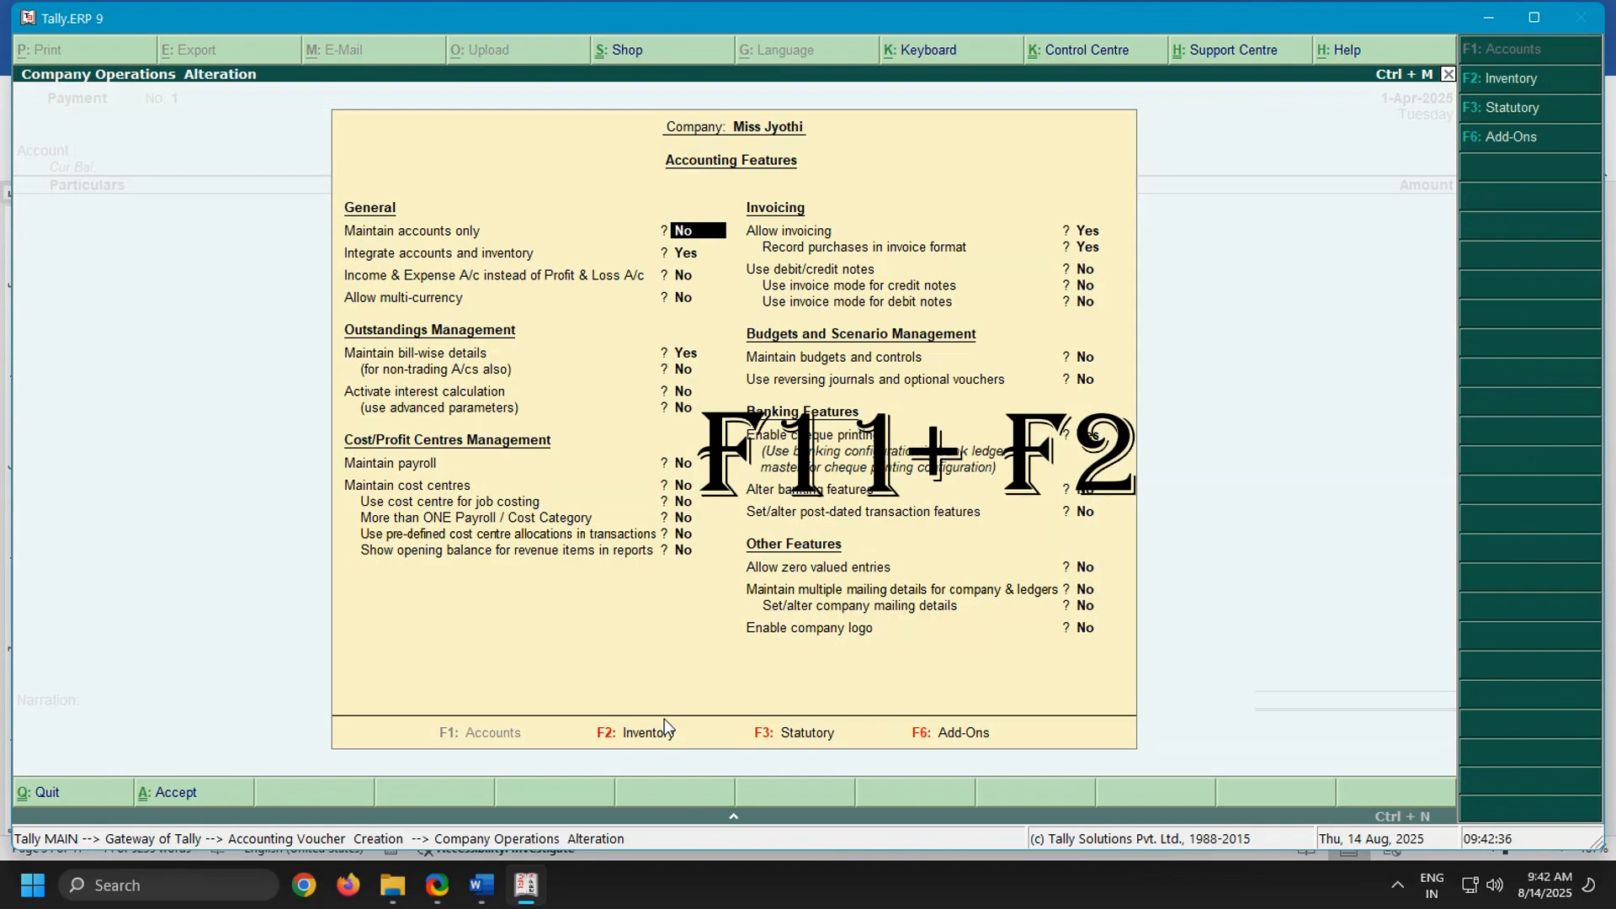
pyautogui.press('F2')
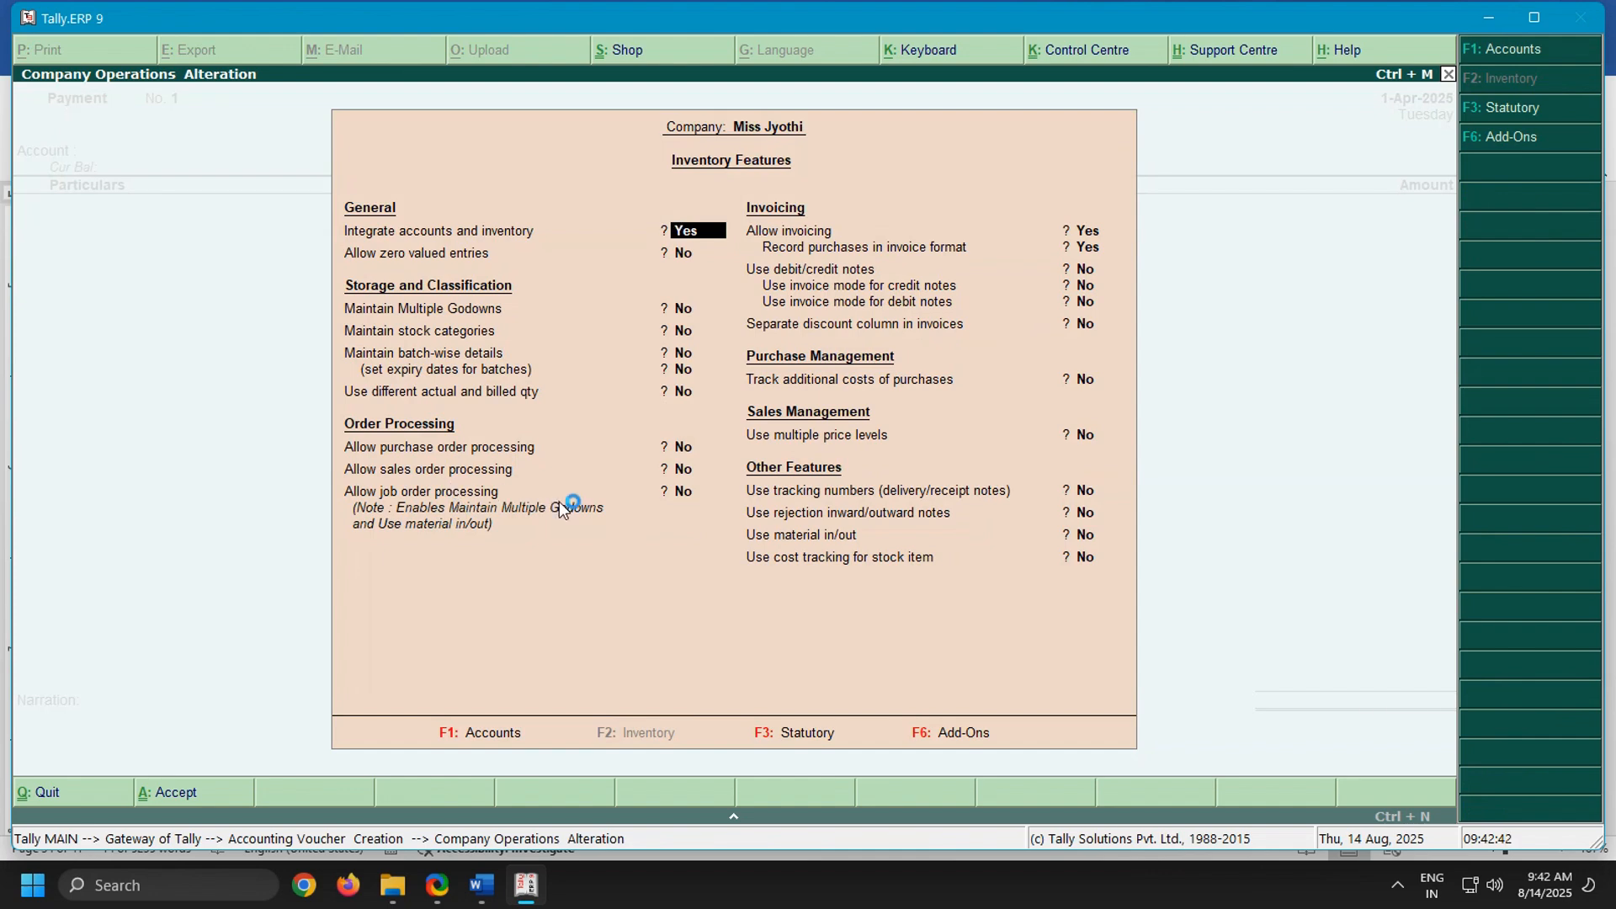
# Check the cash discount and bill counted terms in the Word notes, and enable different actual and billed quantities in Tally.ERP 9
pyautogui.click(481, 885)
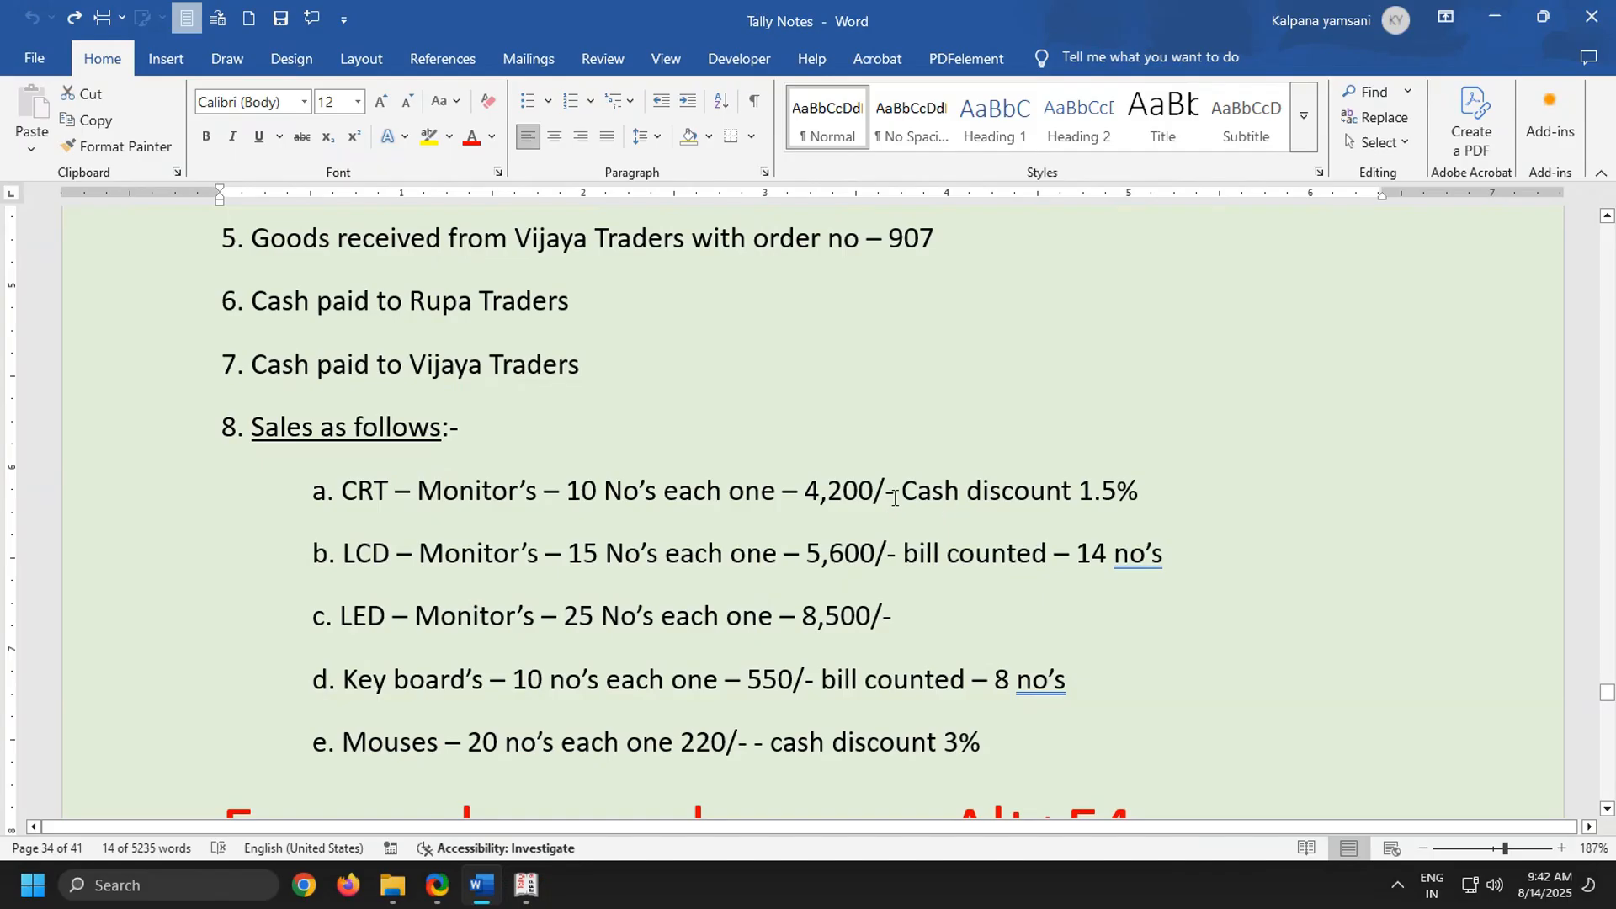
pyautogui.moveTo(894, 498); pyautogui.dragTo(1313, 526)
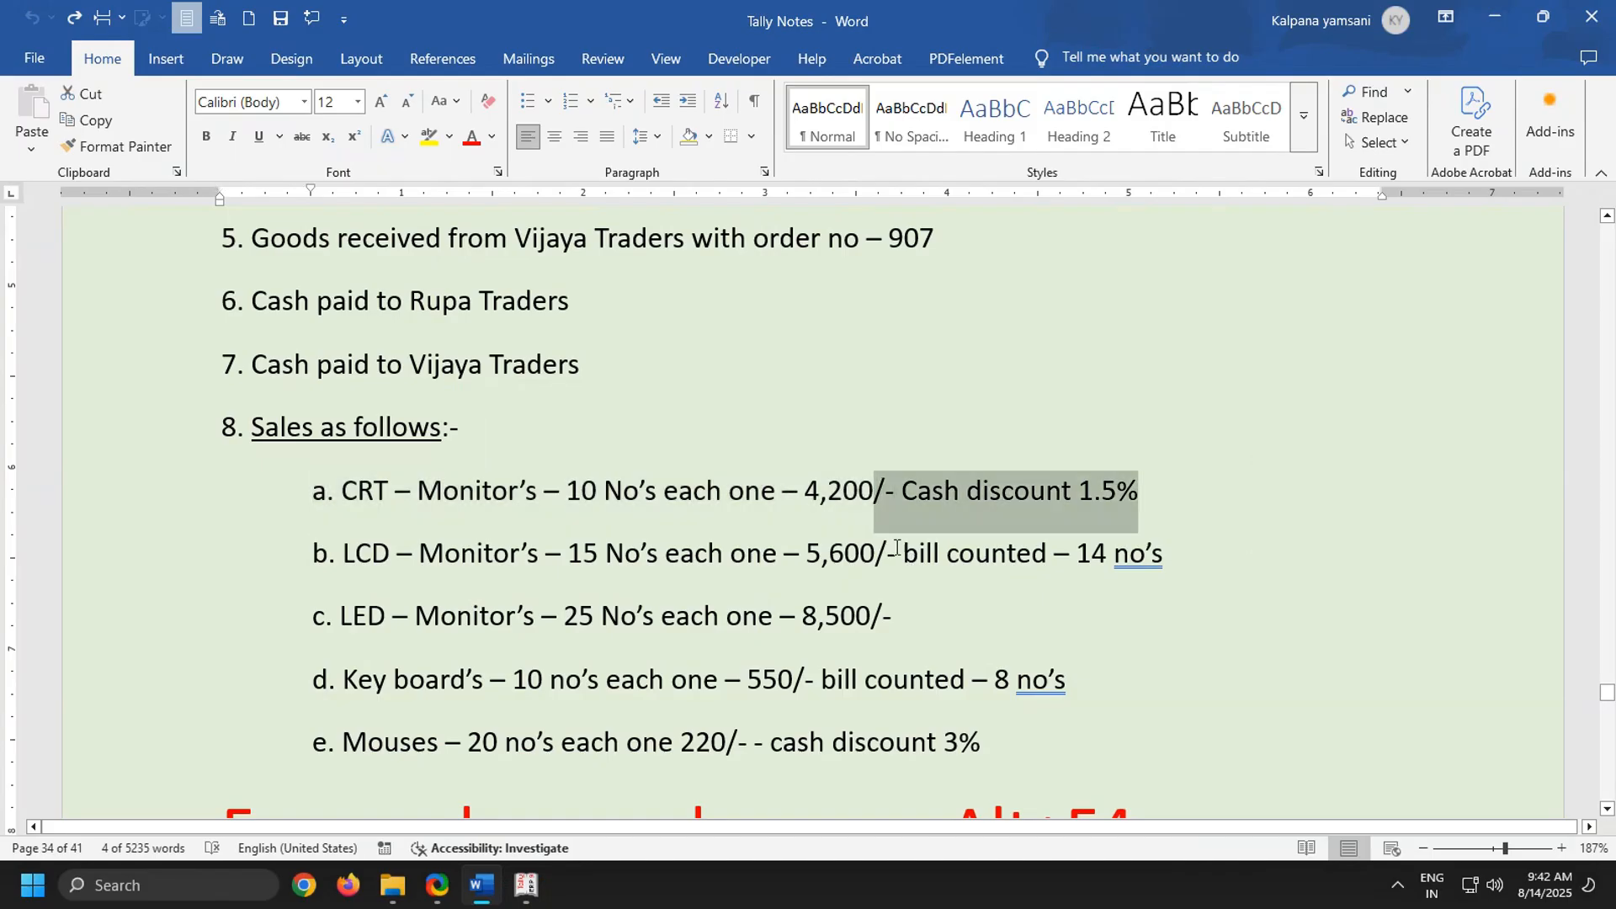
pyautogui.moveTo(876, 555); pyautogui.dragTo(1340, 548)
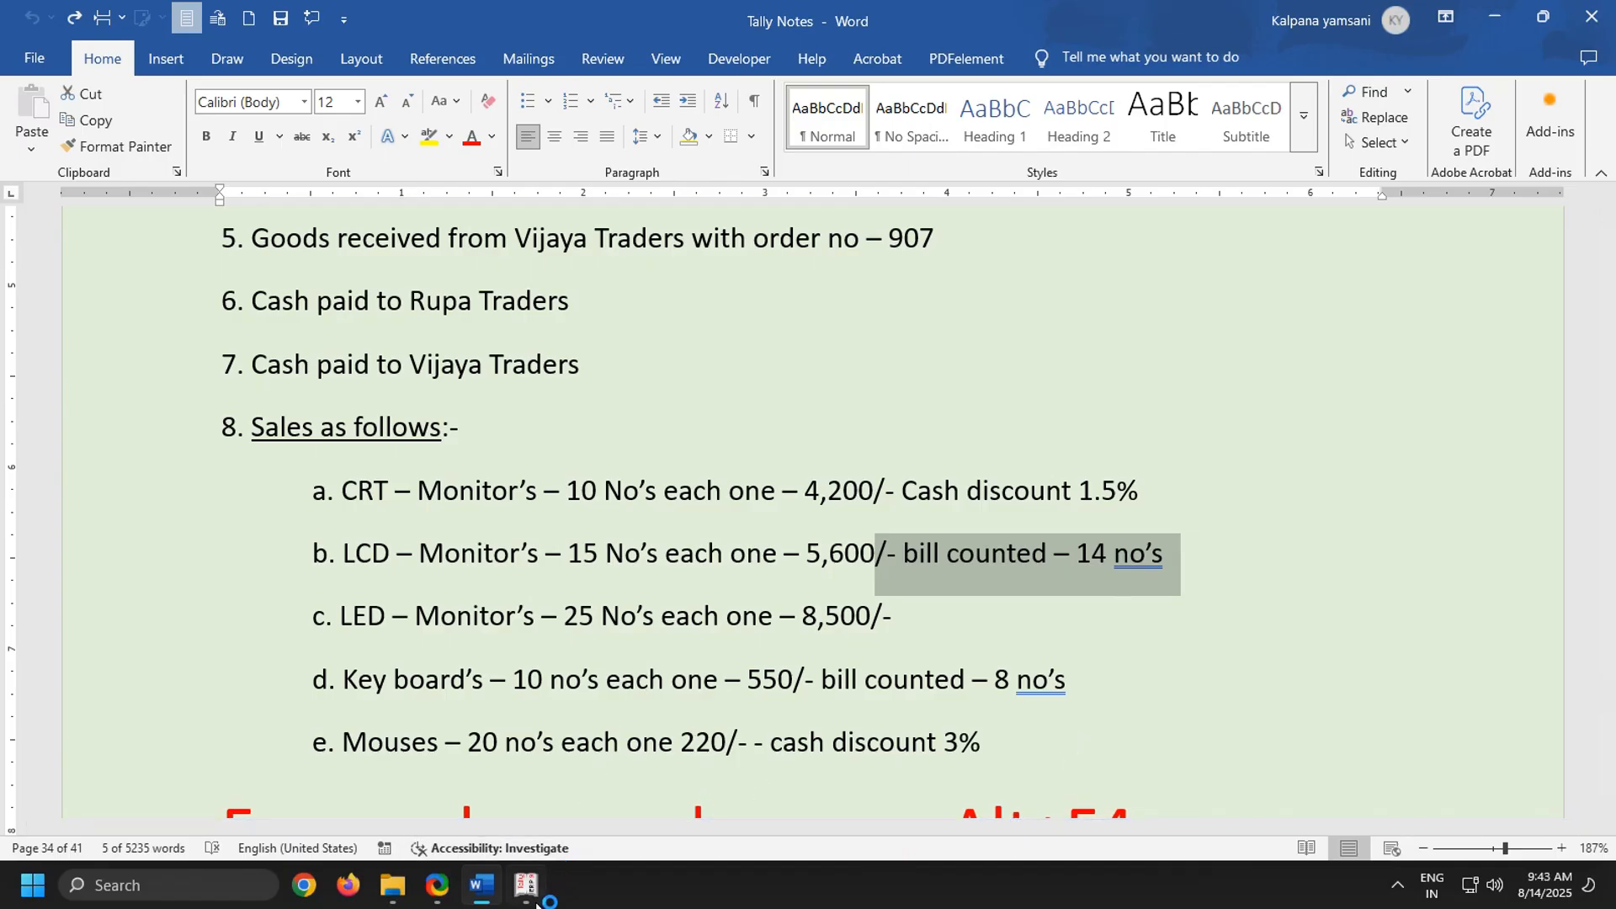
pyautogui.moveTo(526, 886)
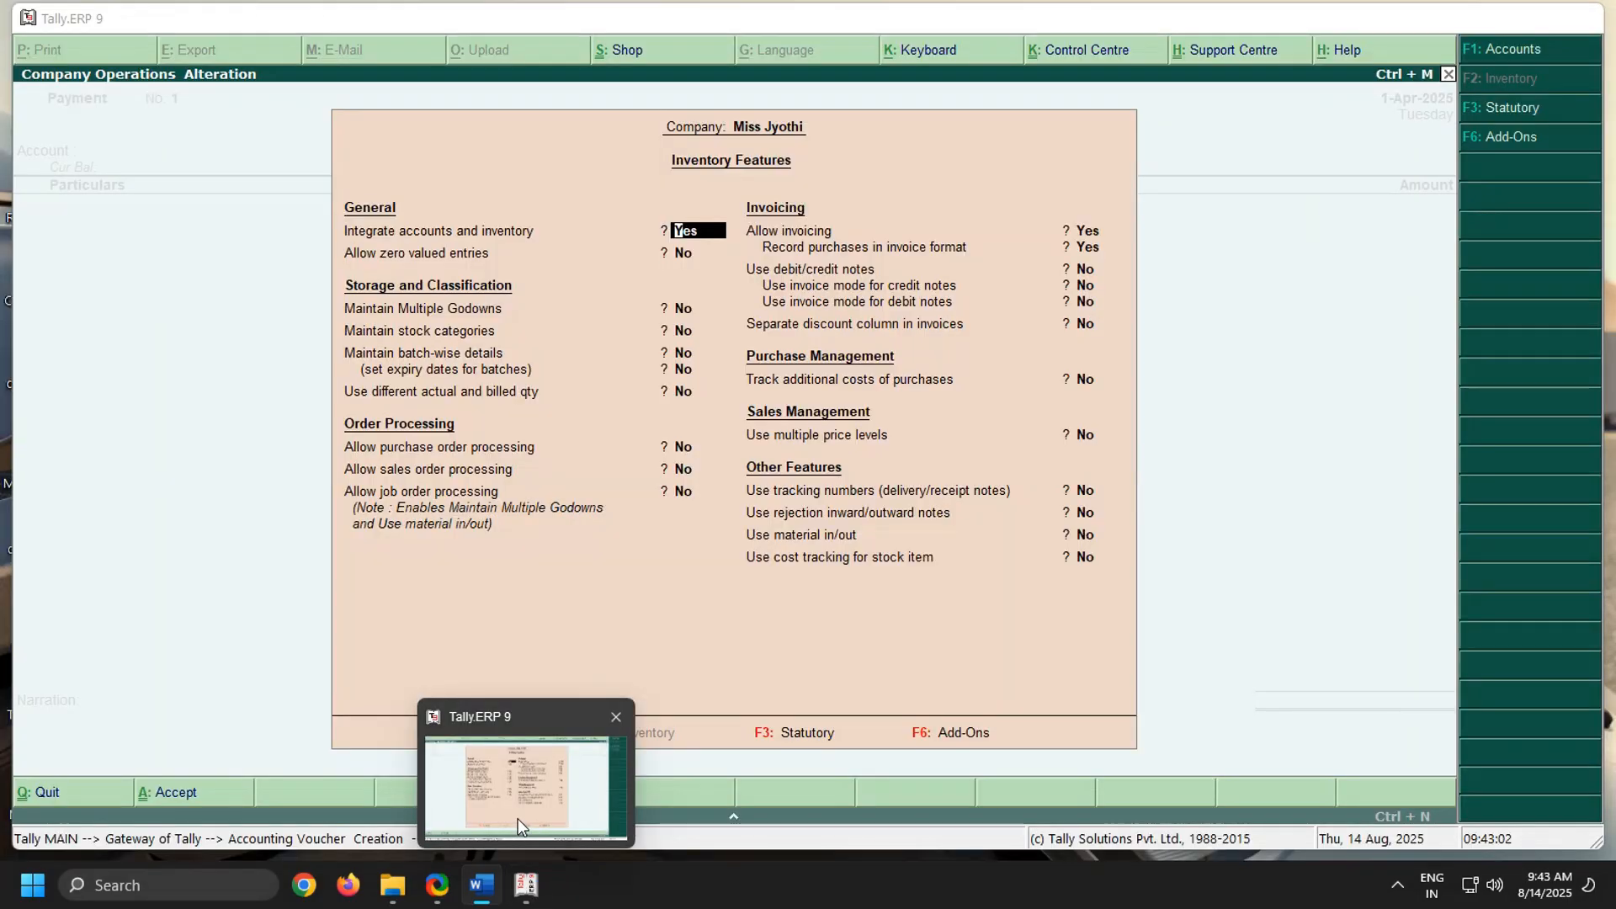
pyautogui.click(517, 818)
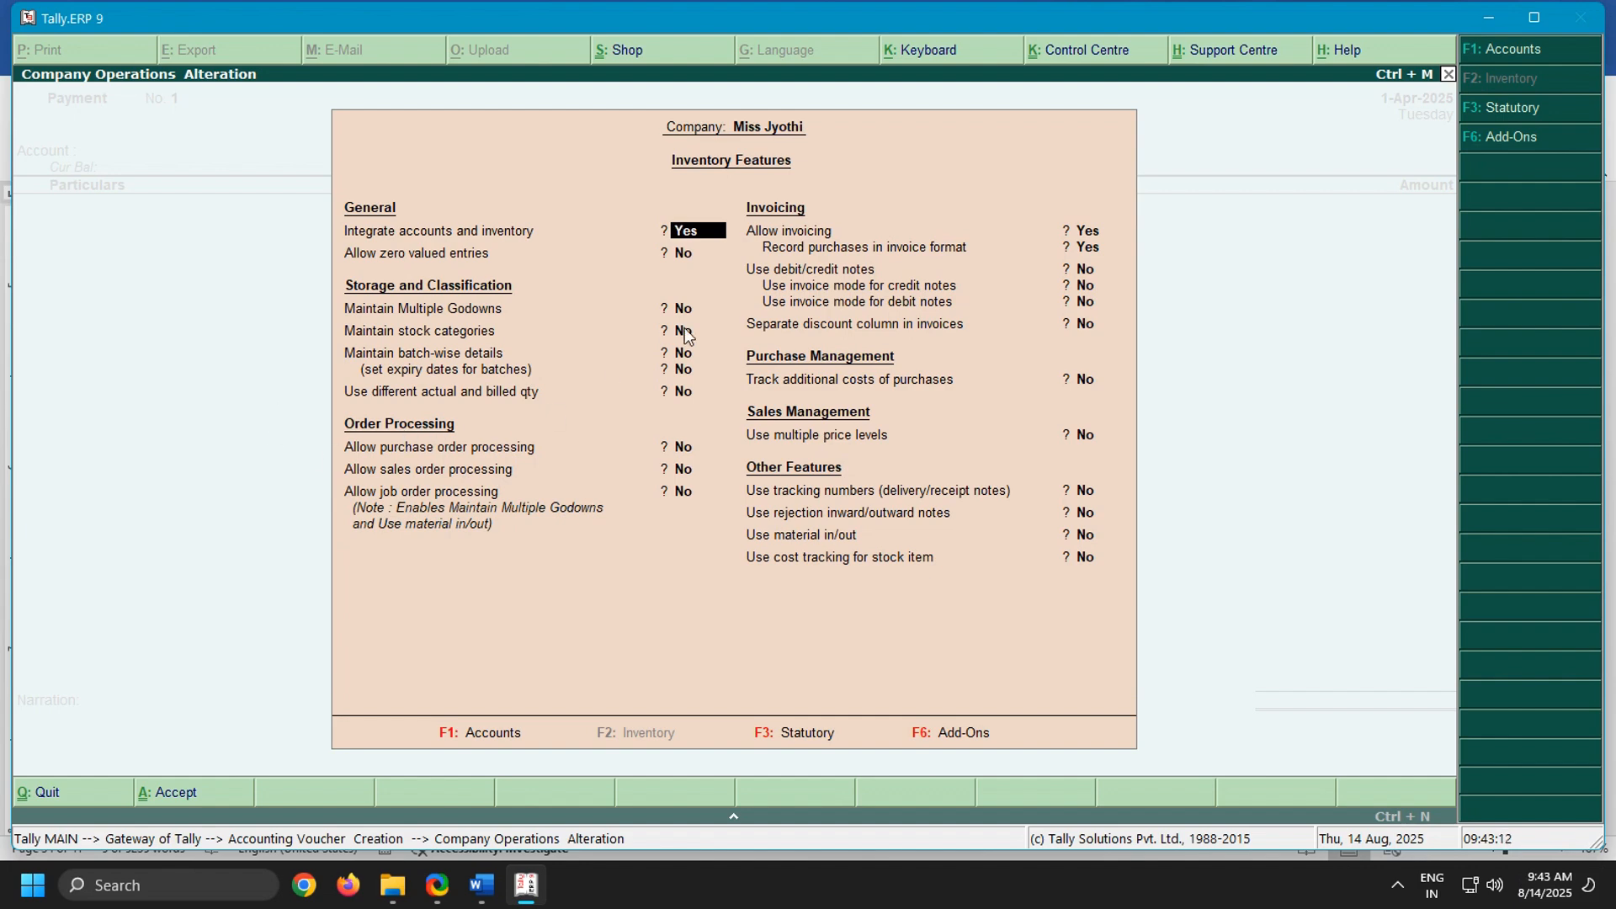
pyautogui.press('Return')
pyautogui.press('Return')
pyautogui.press('Return')
pyautogui.press('Return')
pyautogui.press('Return')
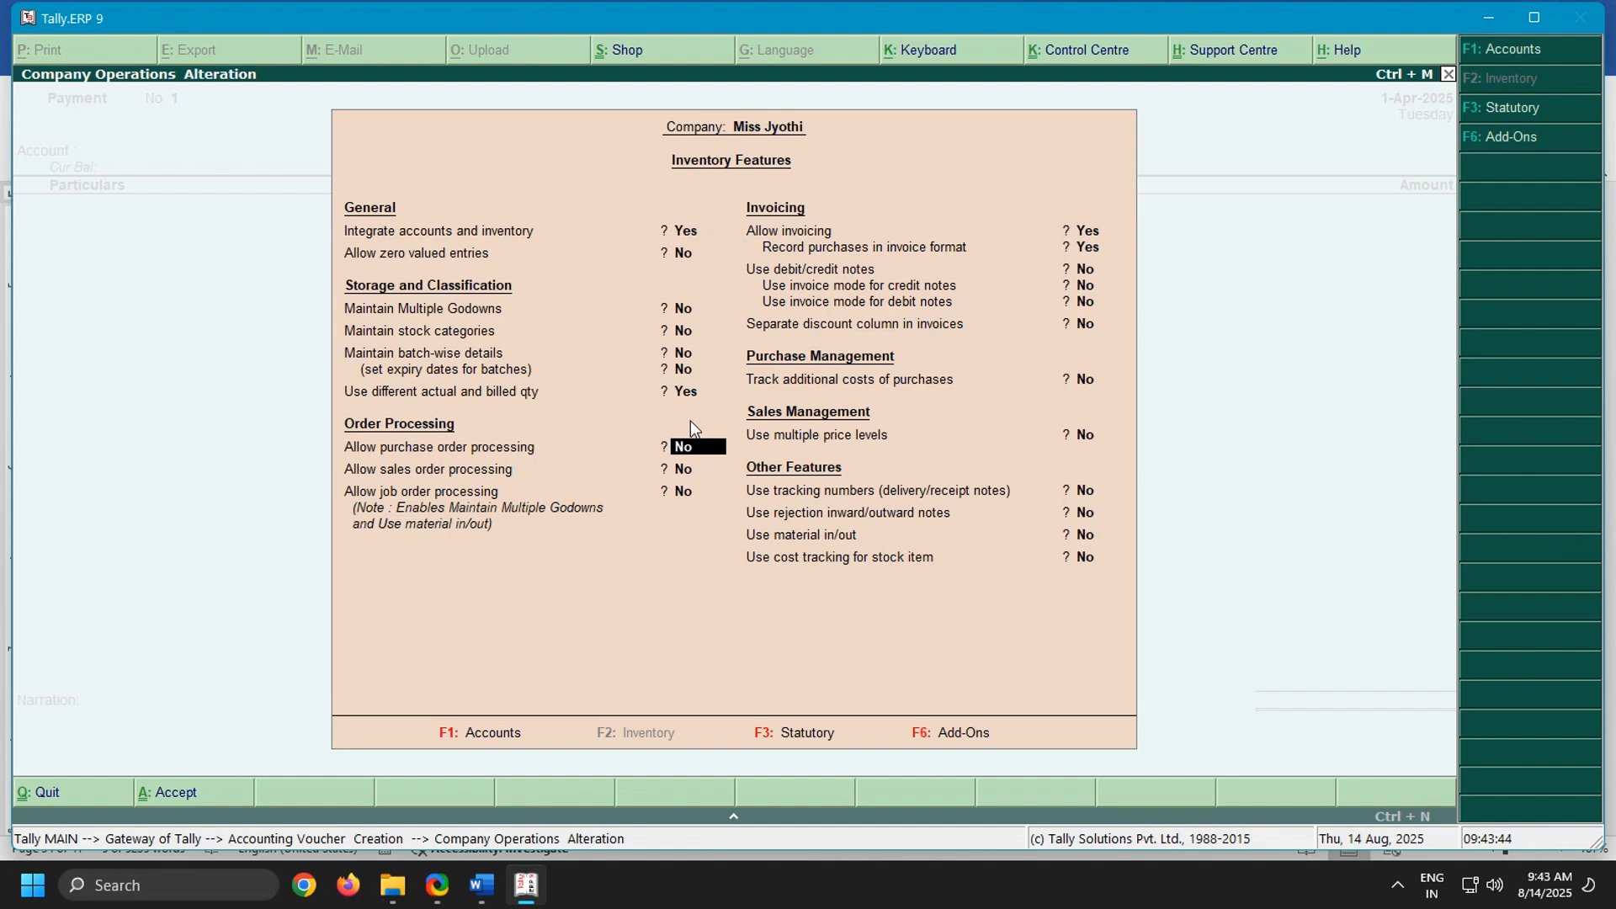
# Allow purchase order processing, leaving sales order and job order processing disabled
pyautogui.write('y')
pyautogui.press('Return')
pyautogui.press('Return')
pyautogui.press('Return')
pyautogui.press('Return')
pyautogui.press('Return')
pyautogui.press('Return')
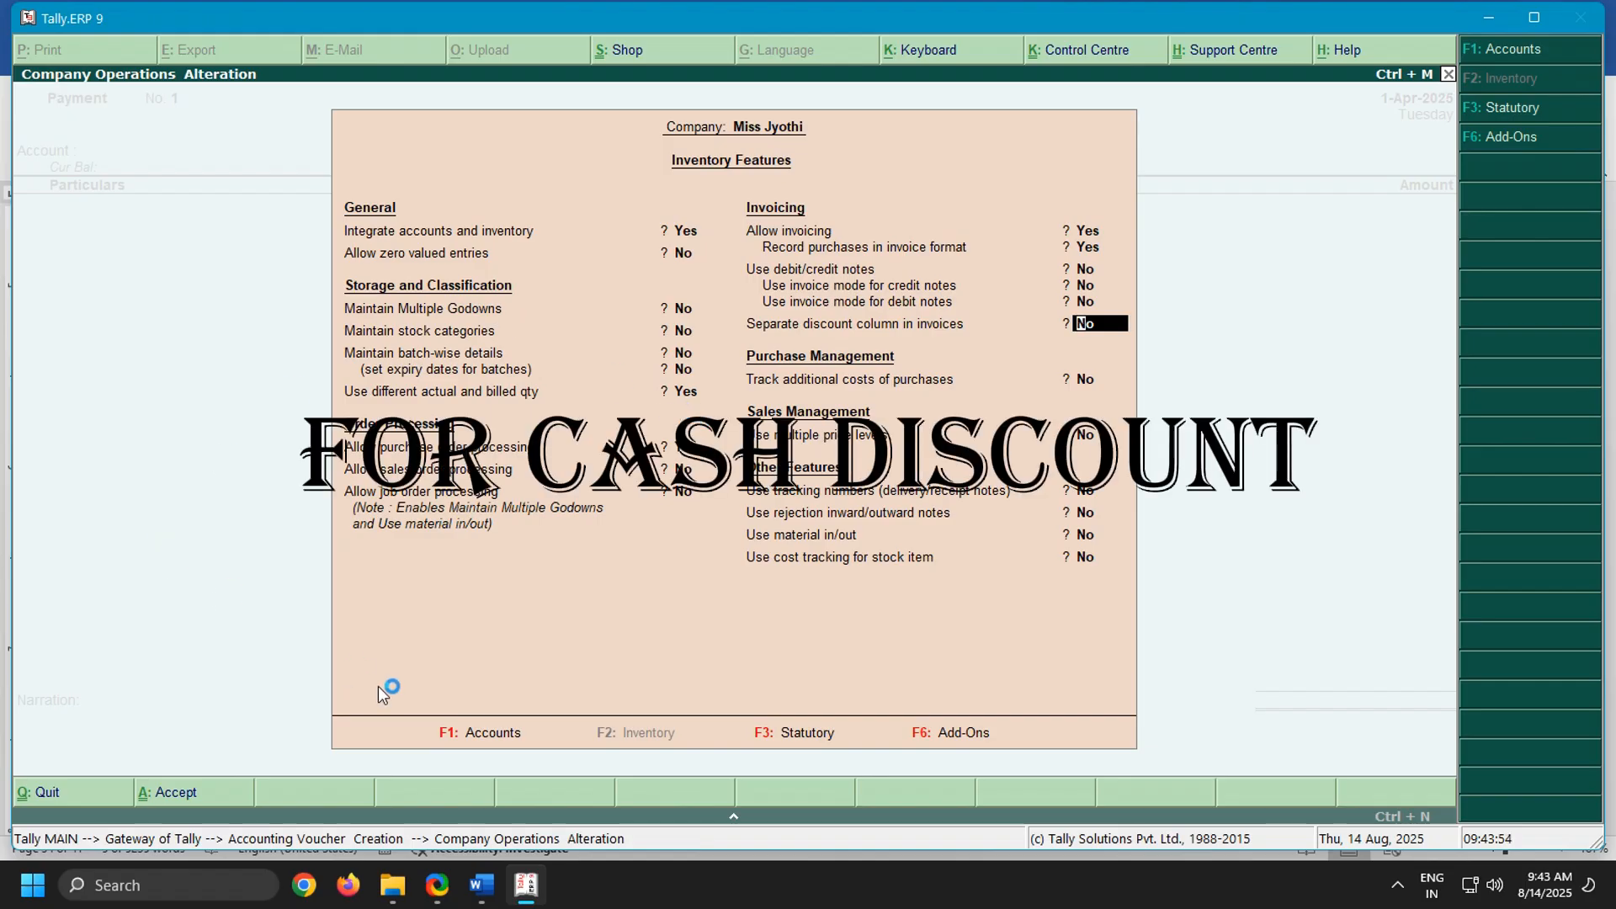
# Enable the separate discount column in invoices and save the inventory features
pyautogui.write('Yes')
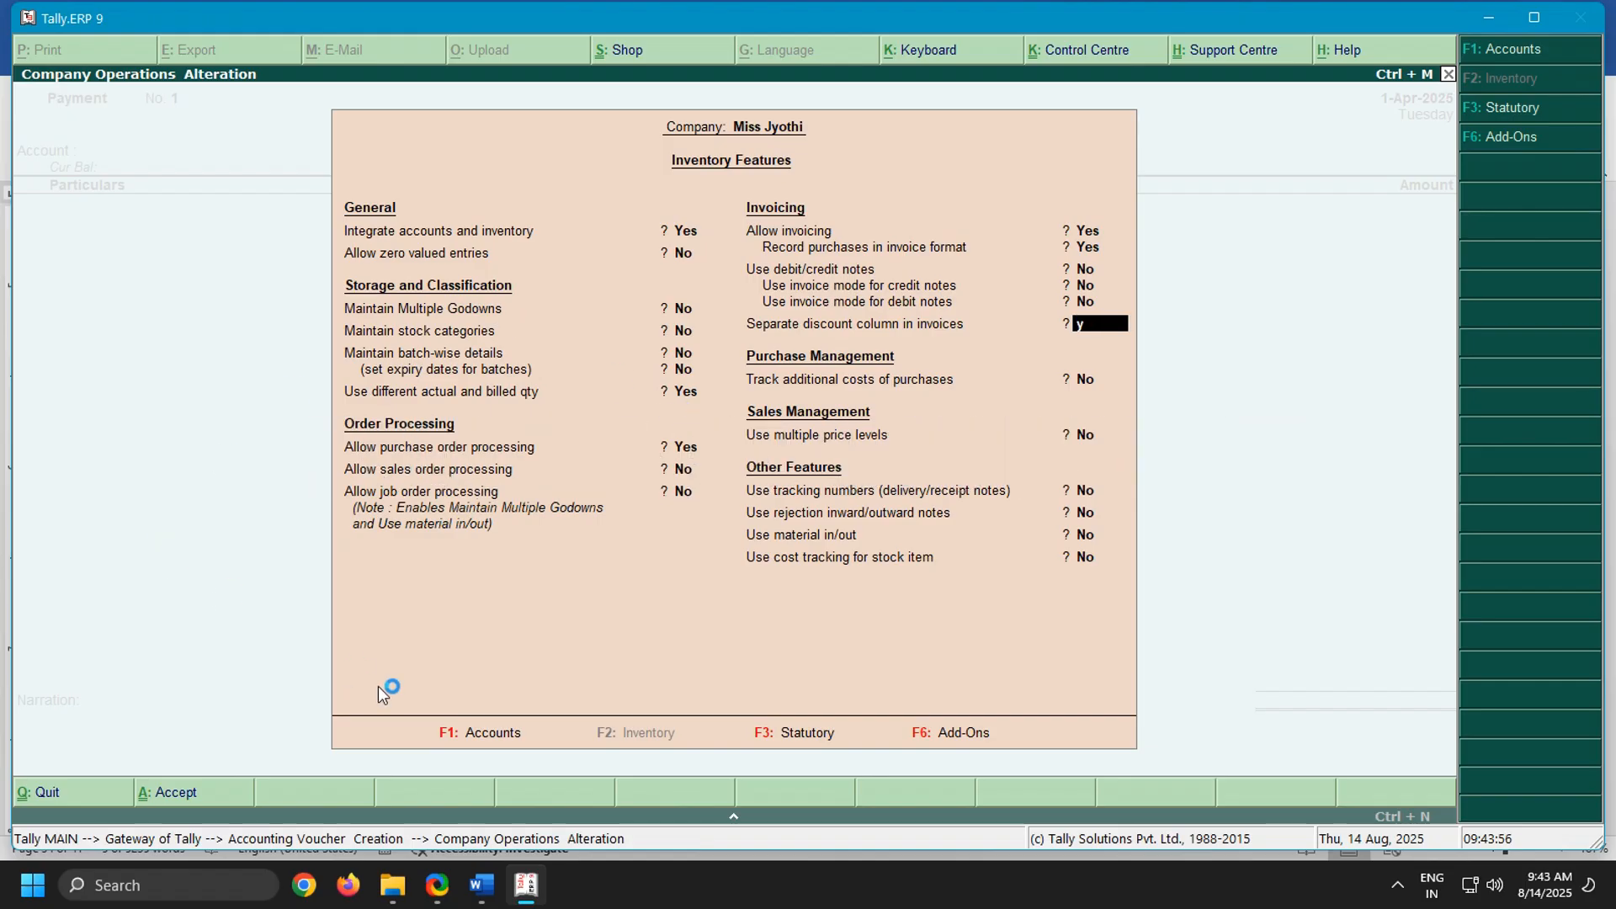
pyautogui.press('Return')
pyautogui.press('Return')
pyautogui.press('Return')
pyautogui.press('Return')
pyautogui.press('Return')
pyautogui.press('Return')
pyautogui.press('Return')
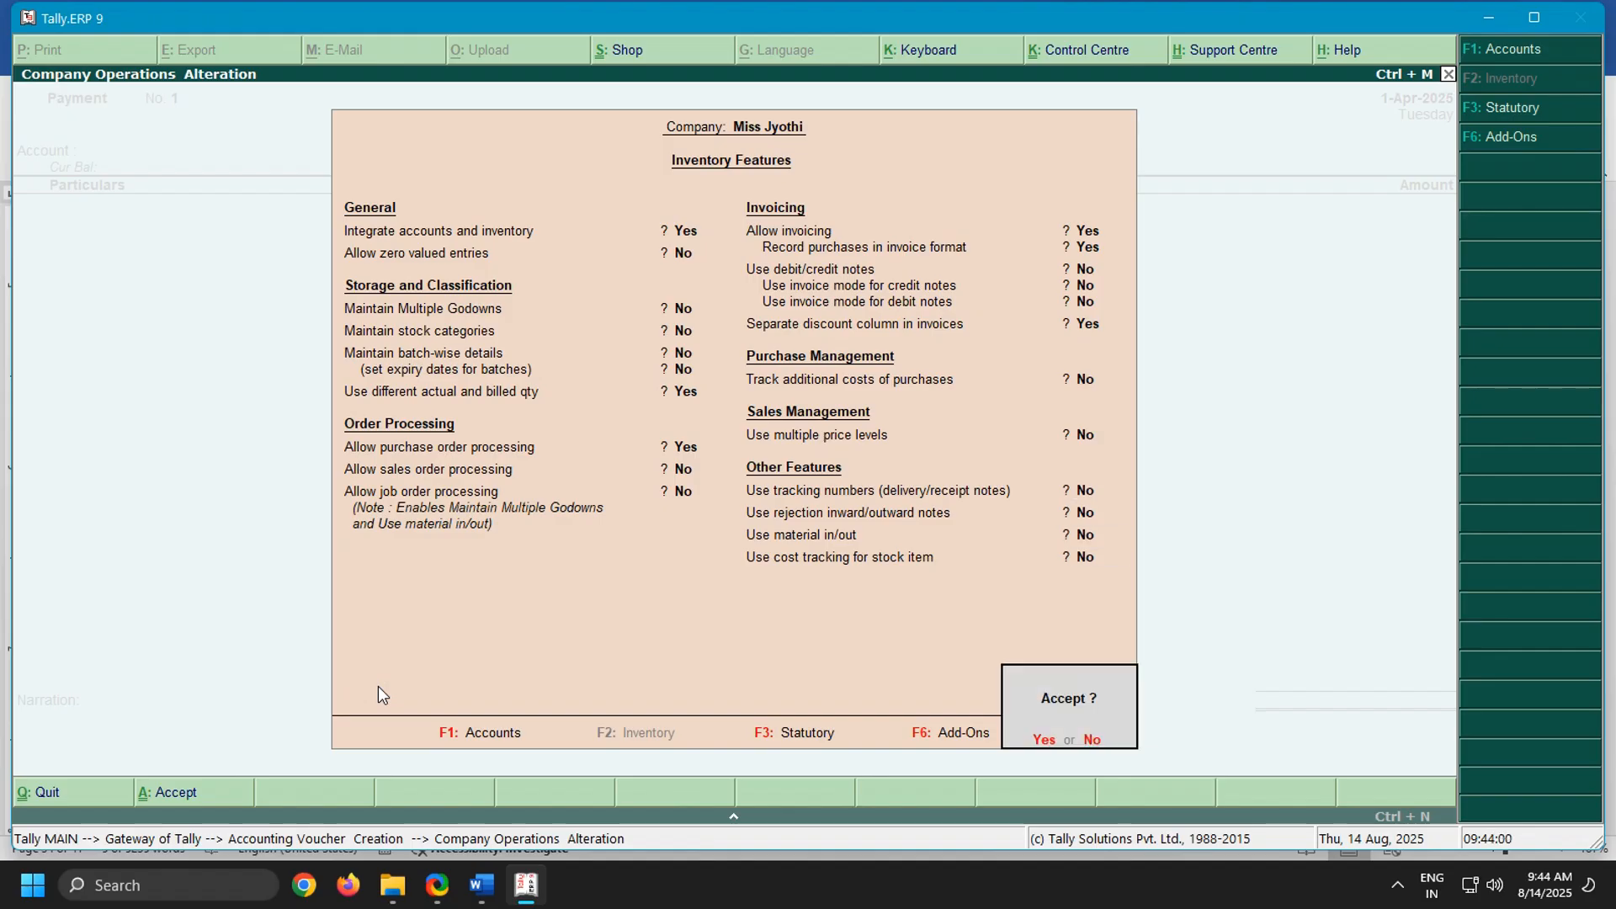
pyautogui.press('Return')
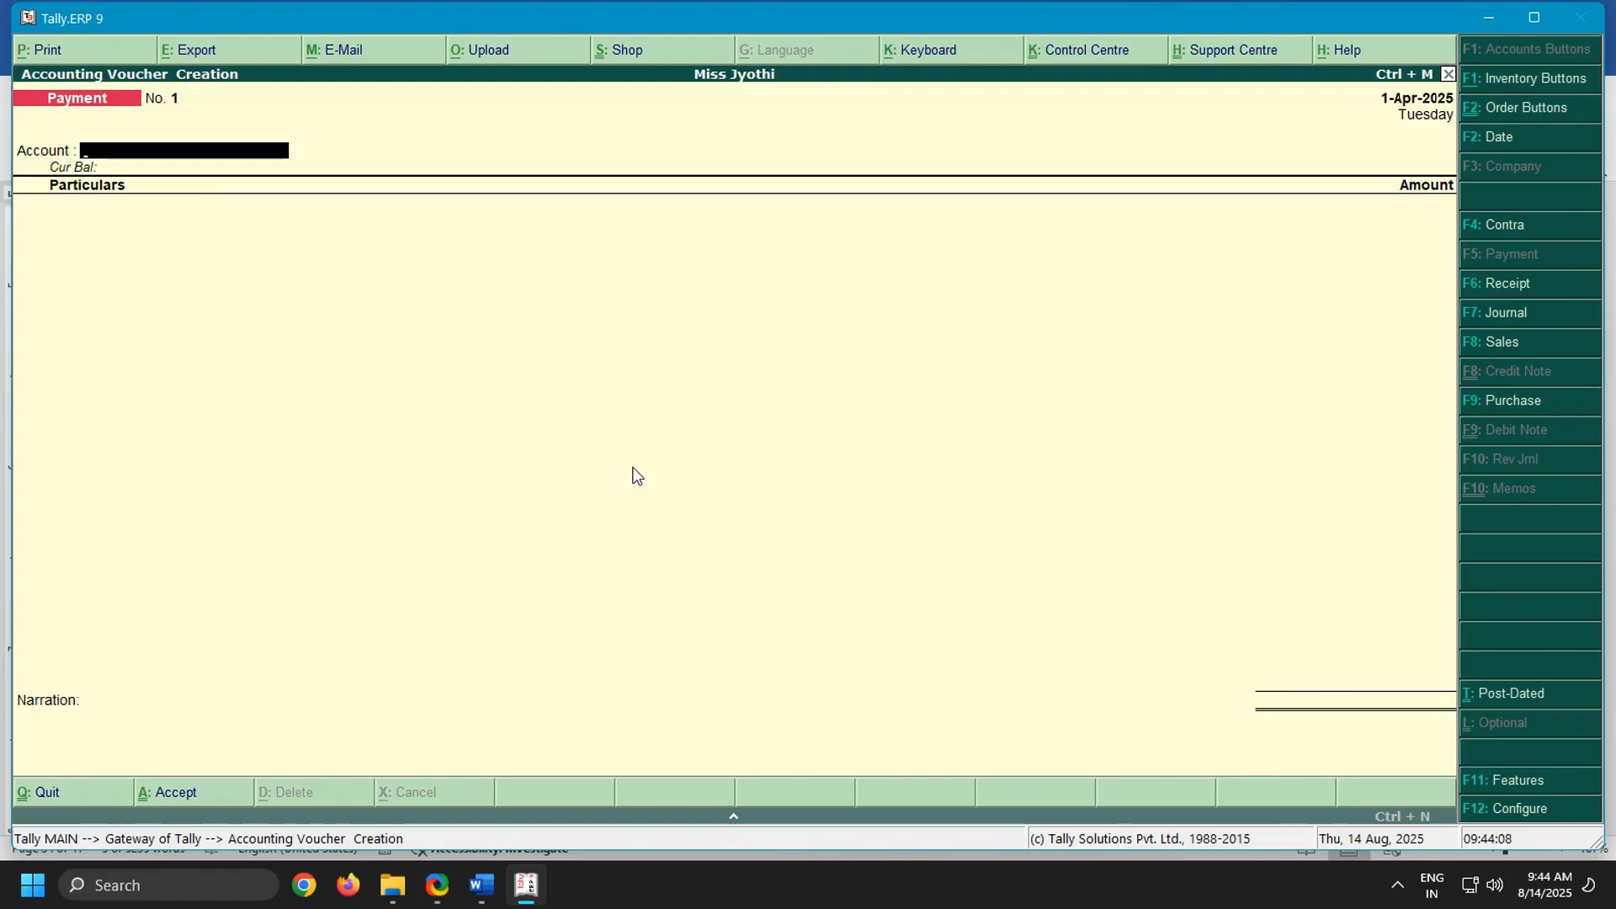
# Start a receipt voucher in Tally.ERP 9 for the Cash account crediting the owner's capital ledger, checking the first transaction in the Word notes
pyautogui.press('F6')
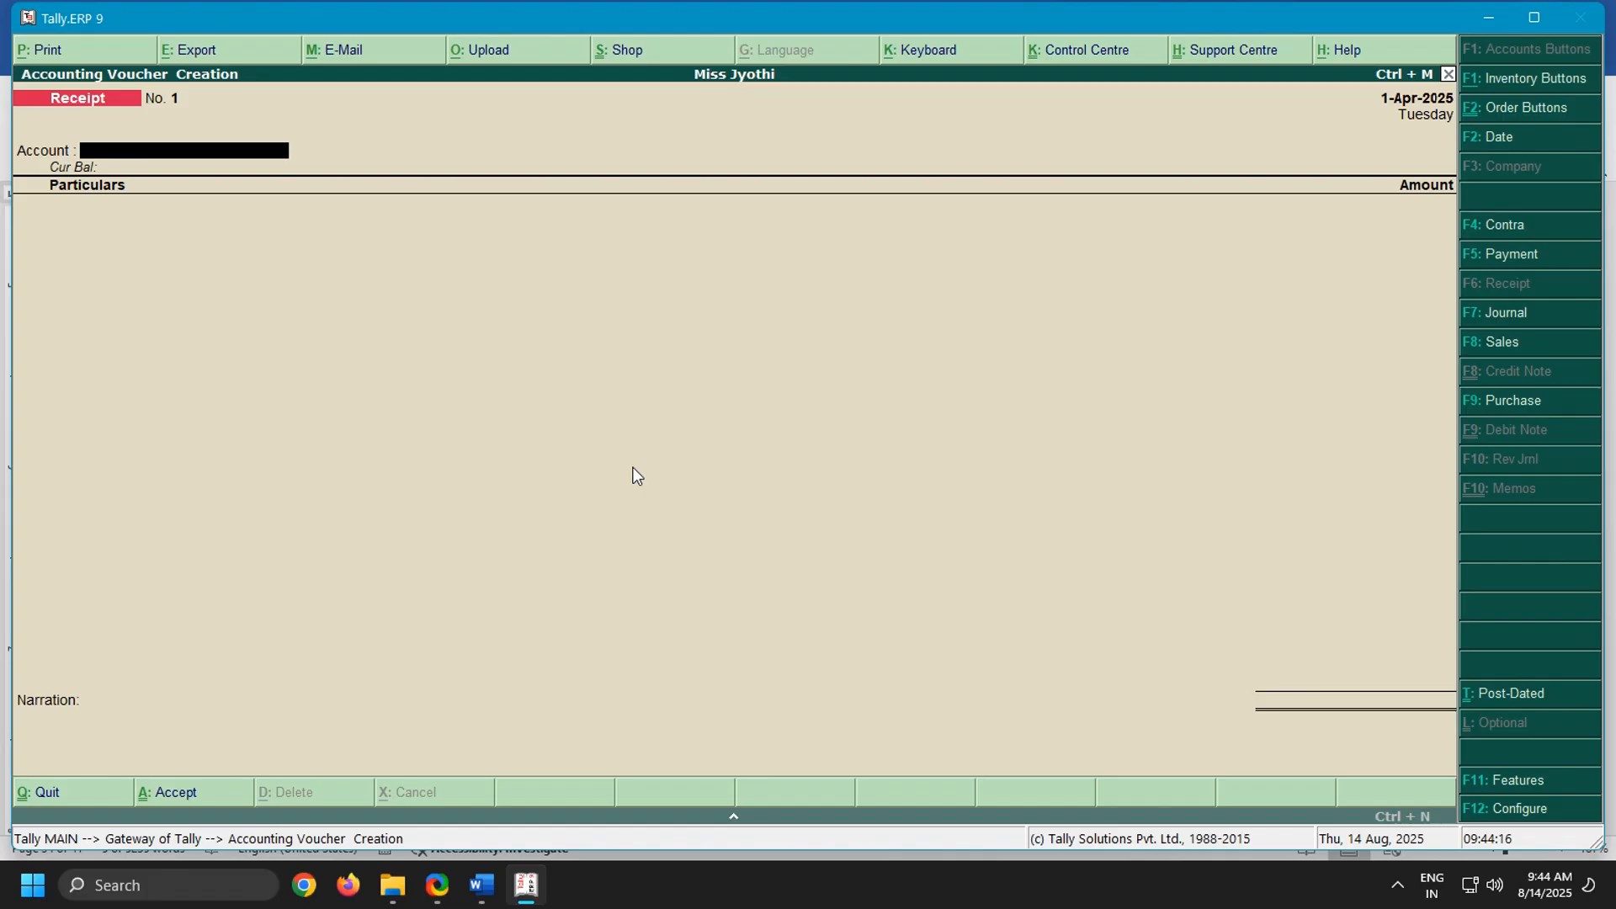
pyautogui.write('Cas')
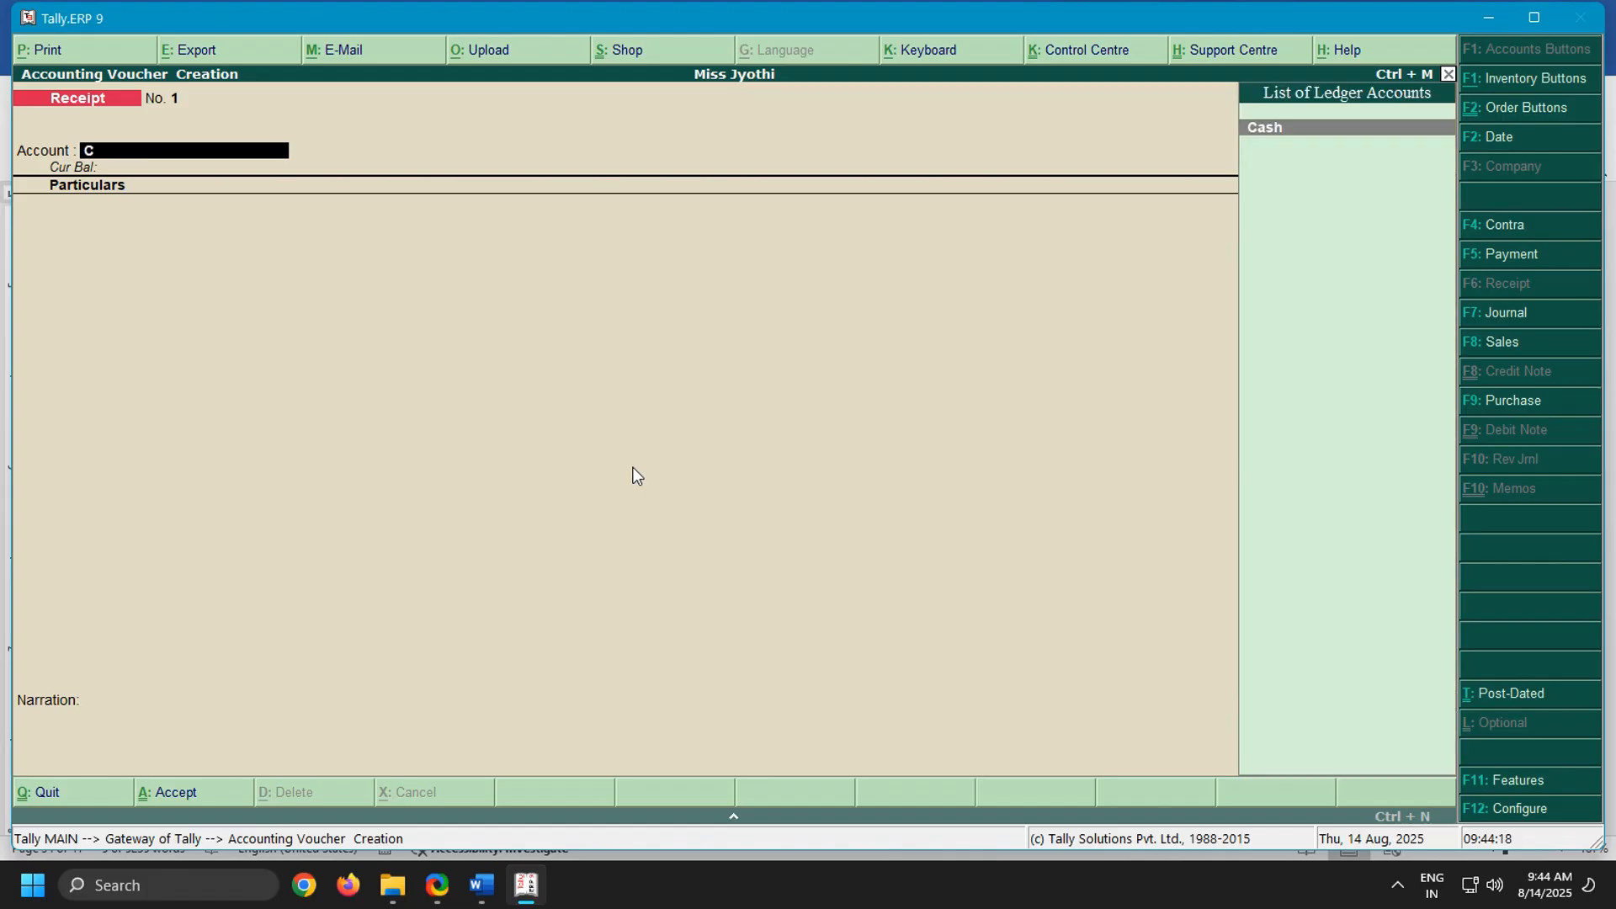
pyautogui.click(481, 884)
pyautogui.scroll(10, 463, 536)
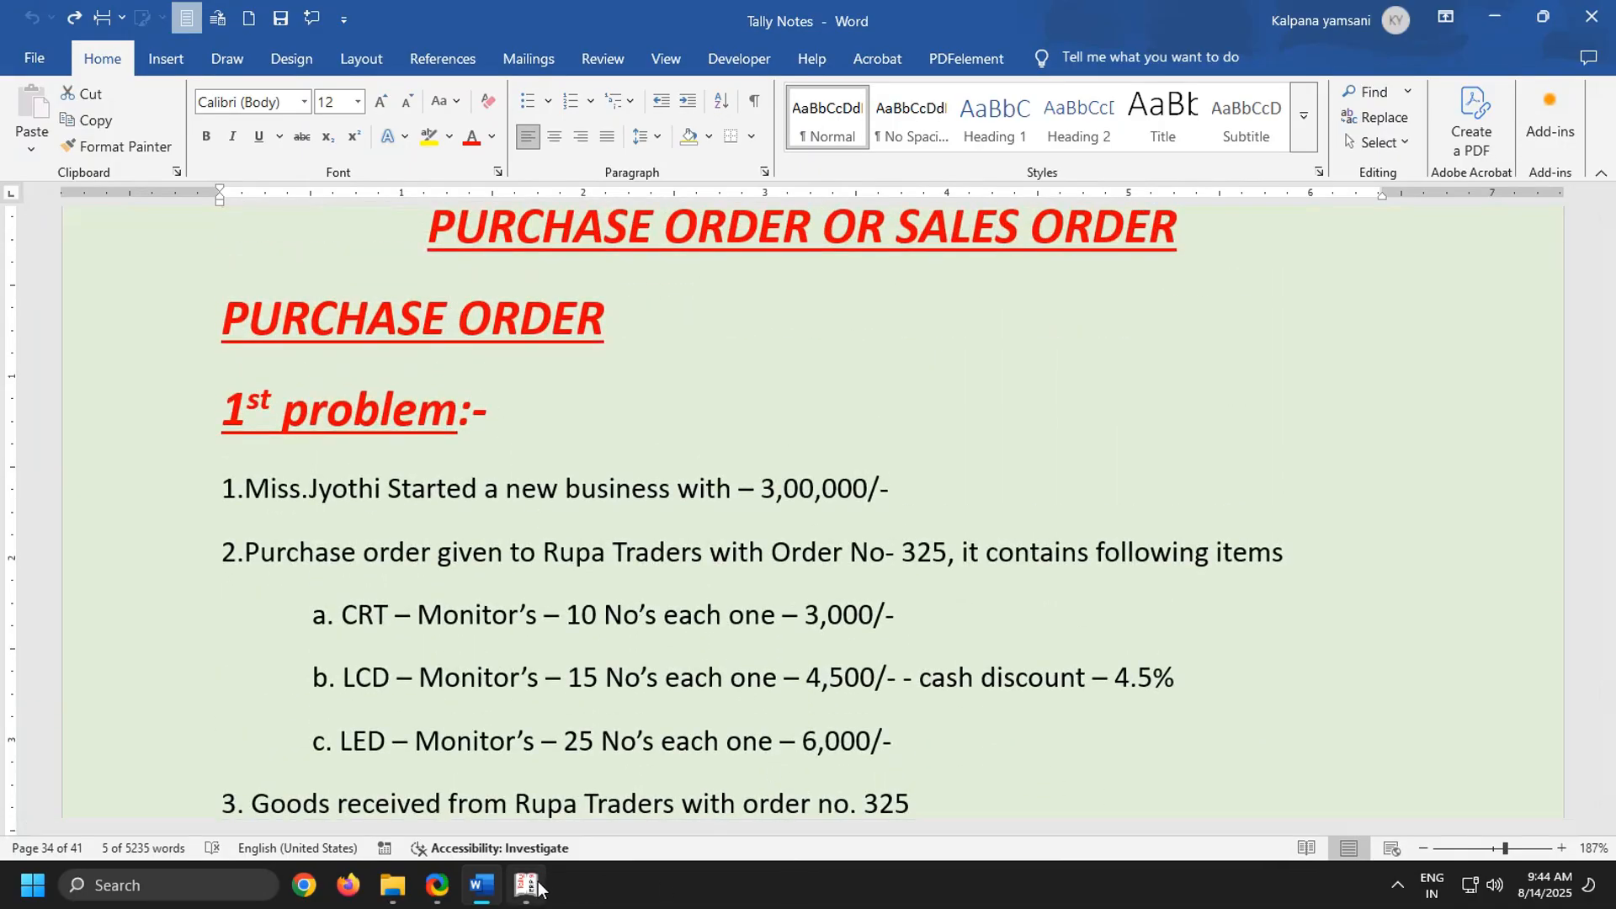
pyautogui.moveTo(527, 884)
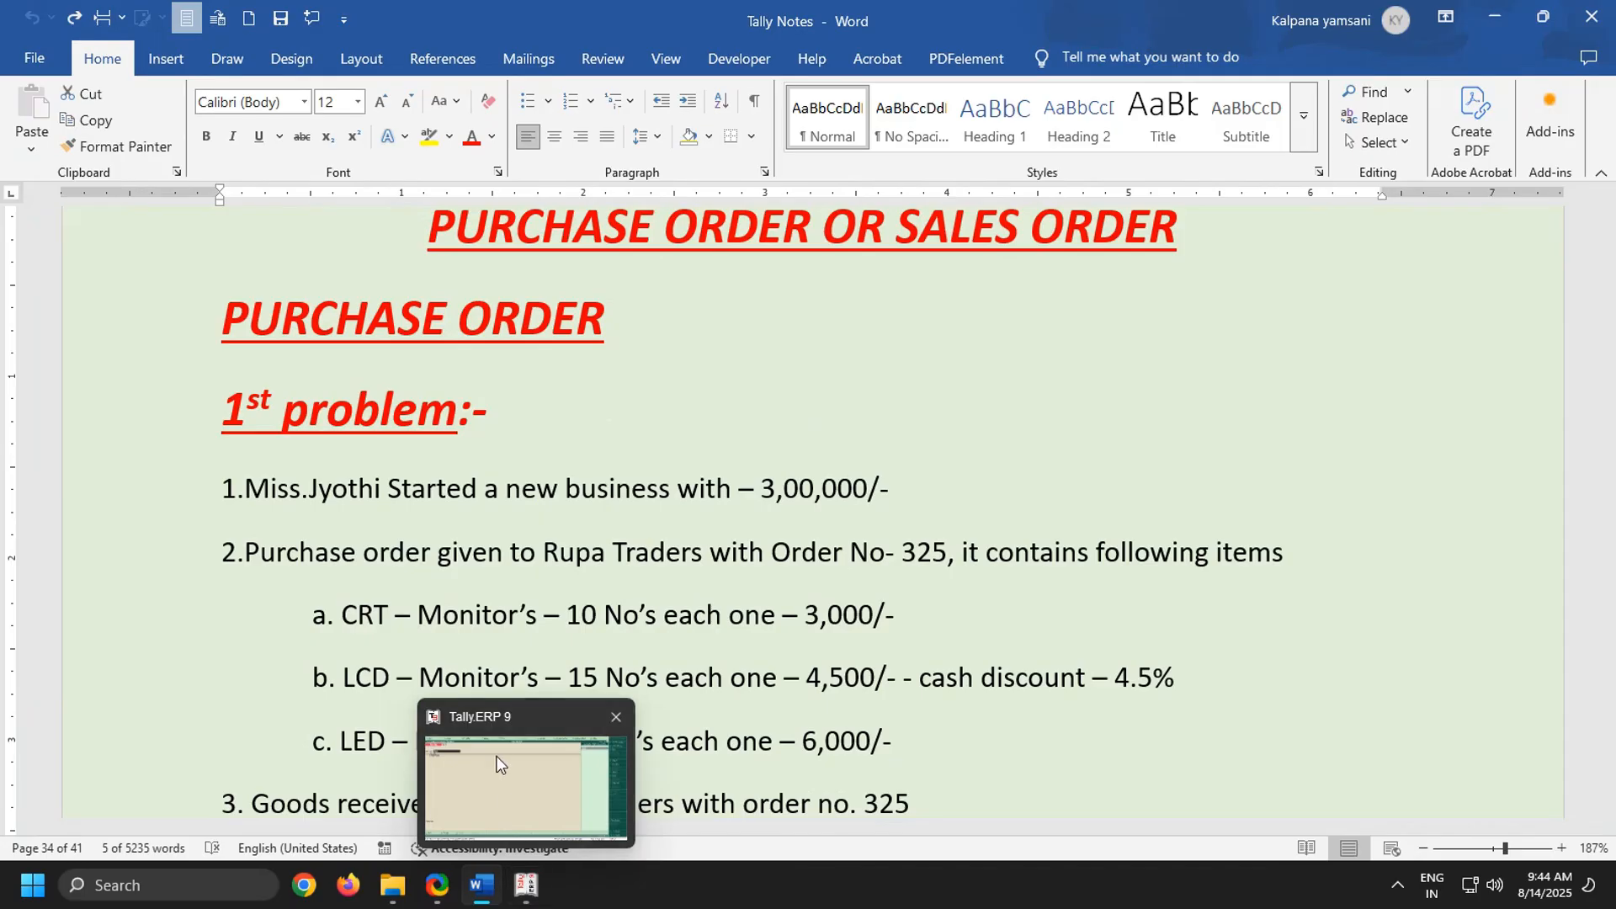
pyautogui.click(548, 805)
pyautogui.press('Return')
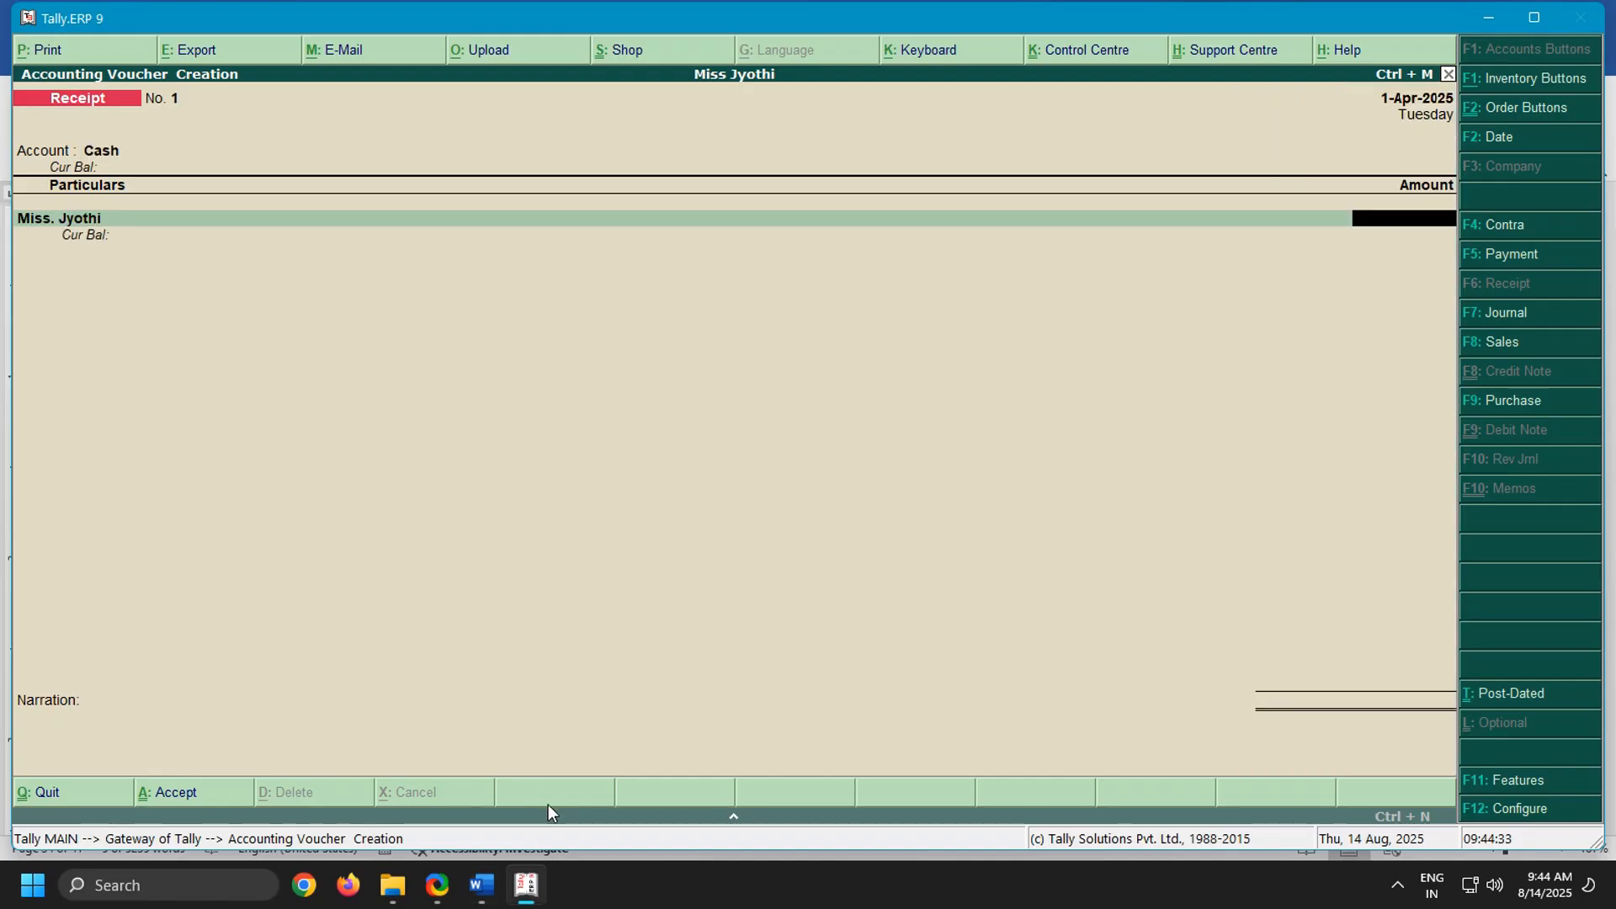
# Set the receipt amount to 300000, leave the narration blank and save the voucher
pyautogui.write('300000')
pyautogui.press('Return')
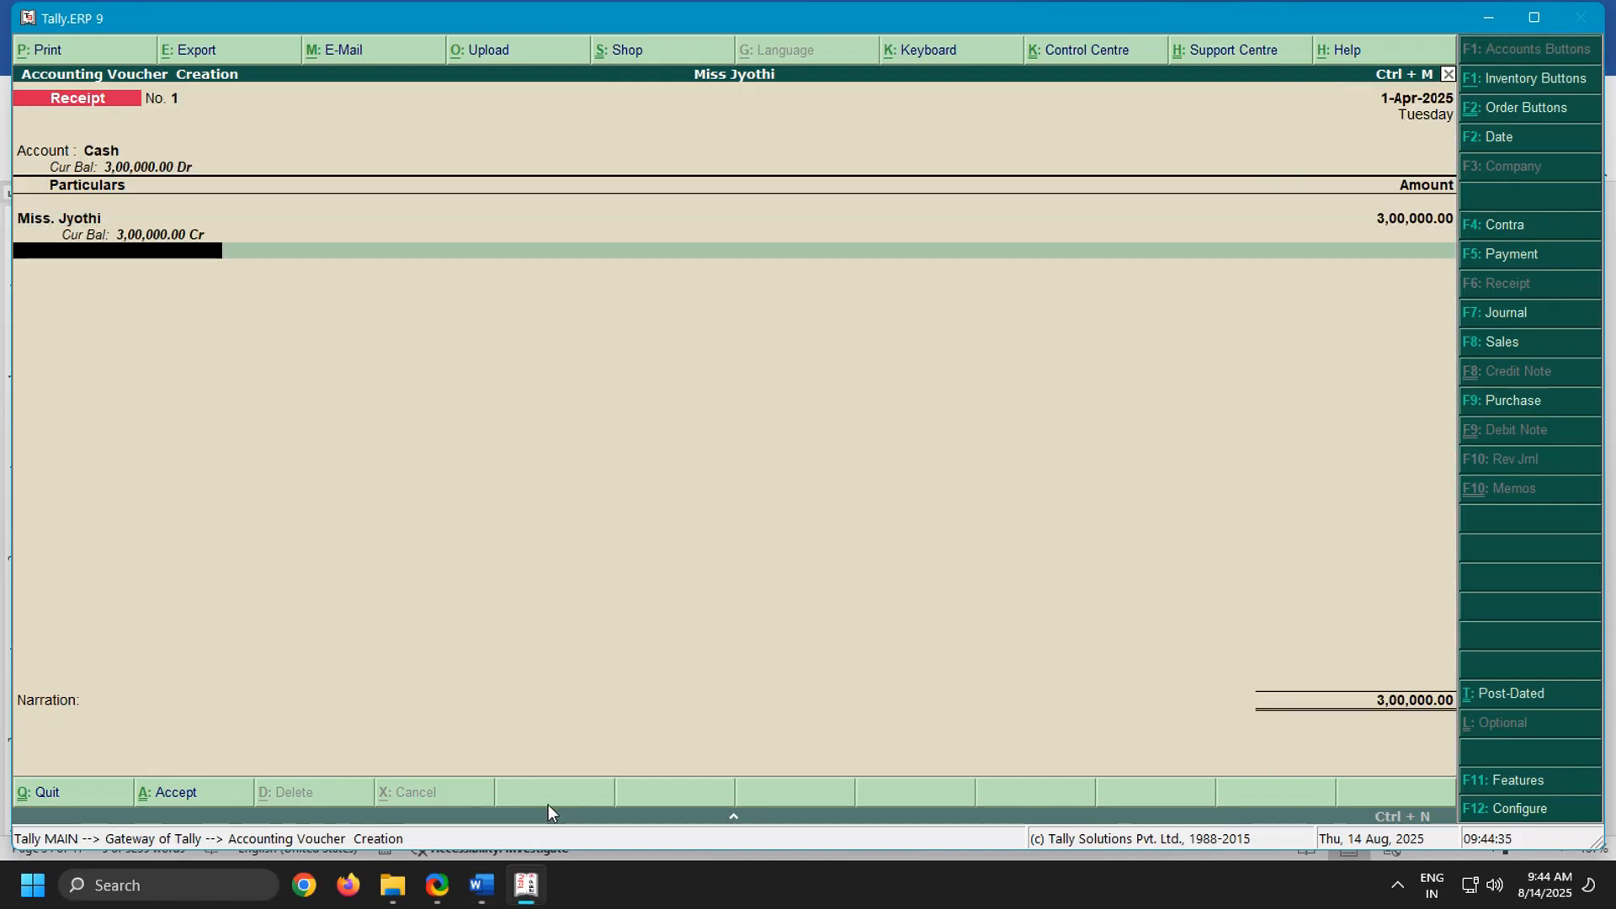
pyautogui.press('Return')
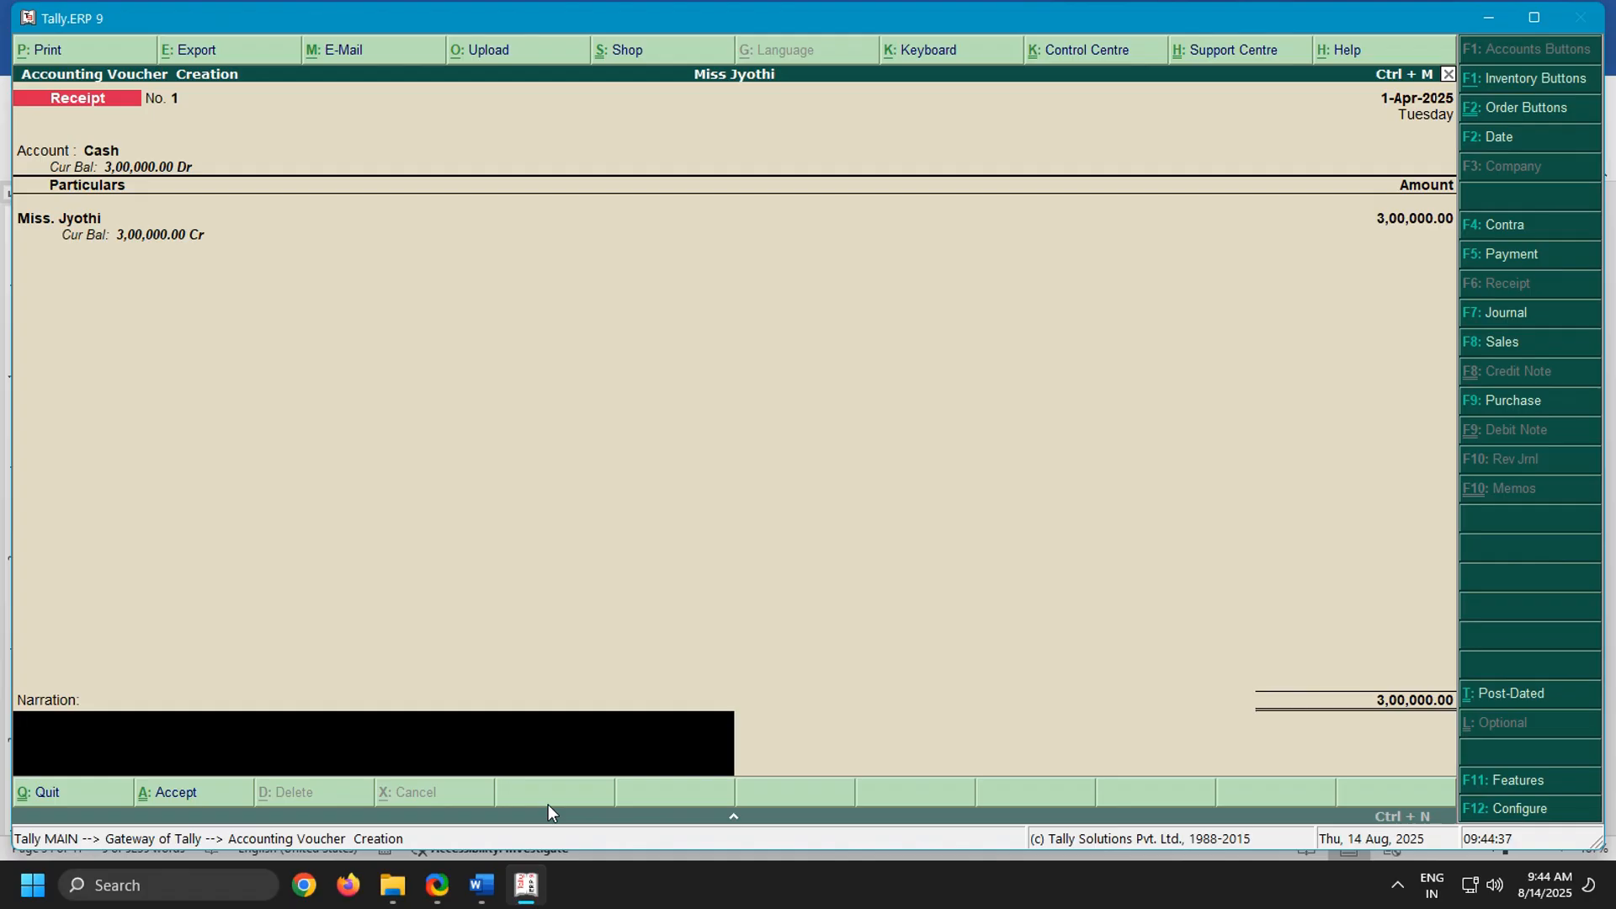
pyautogui.press('Return')
pyautogui.press('Return')
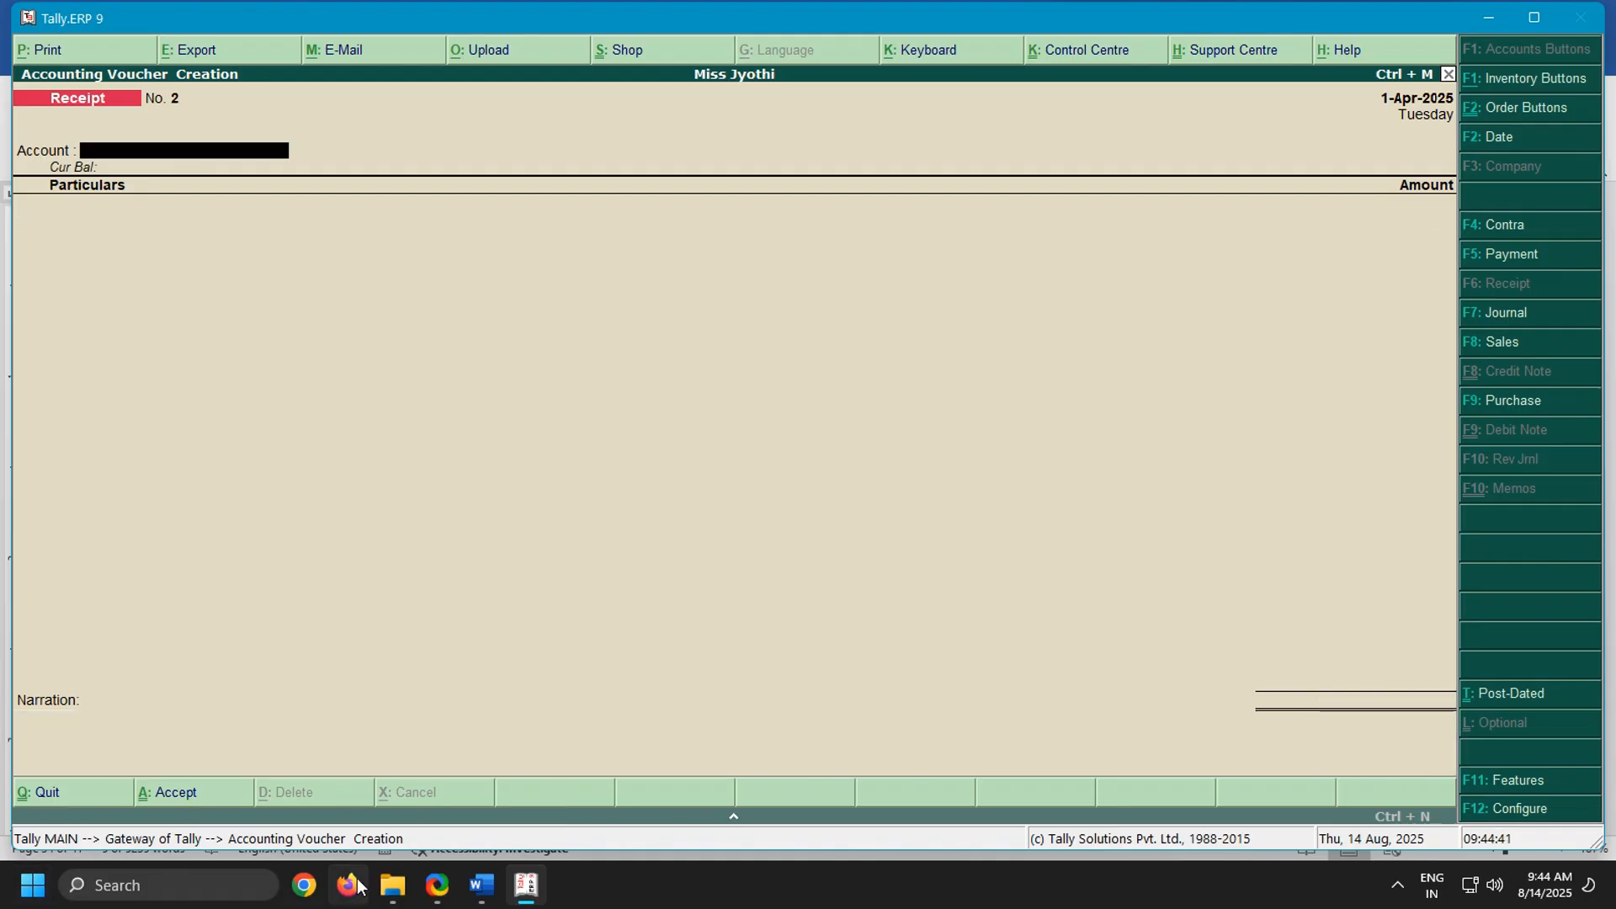
# Check the second transaction in the Word notes and start a purchase order voucher in Tally.ERP 9 with Rupa Traders as the party
pyautogui.click(481, 885)
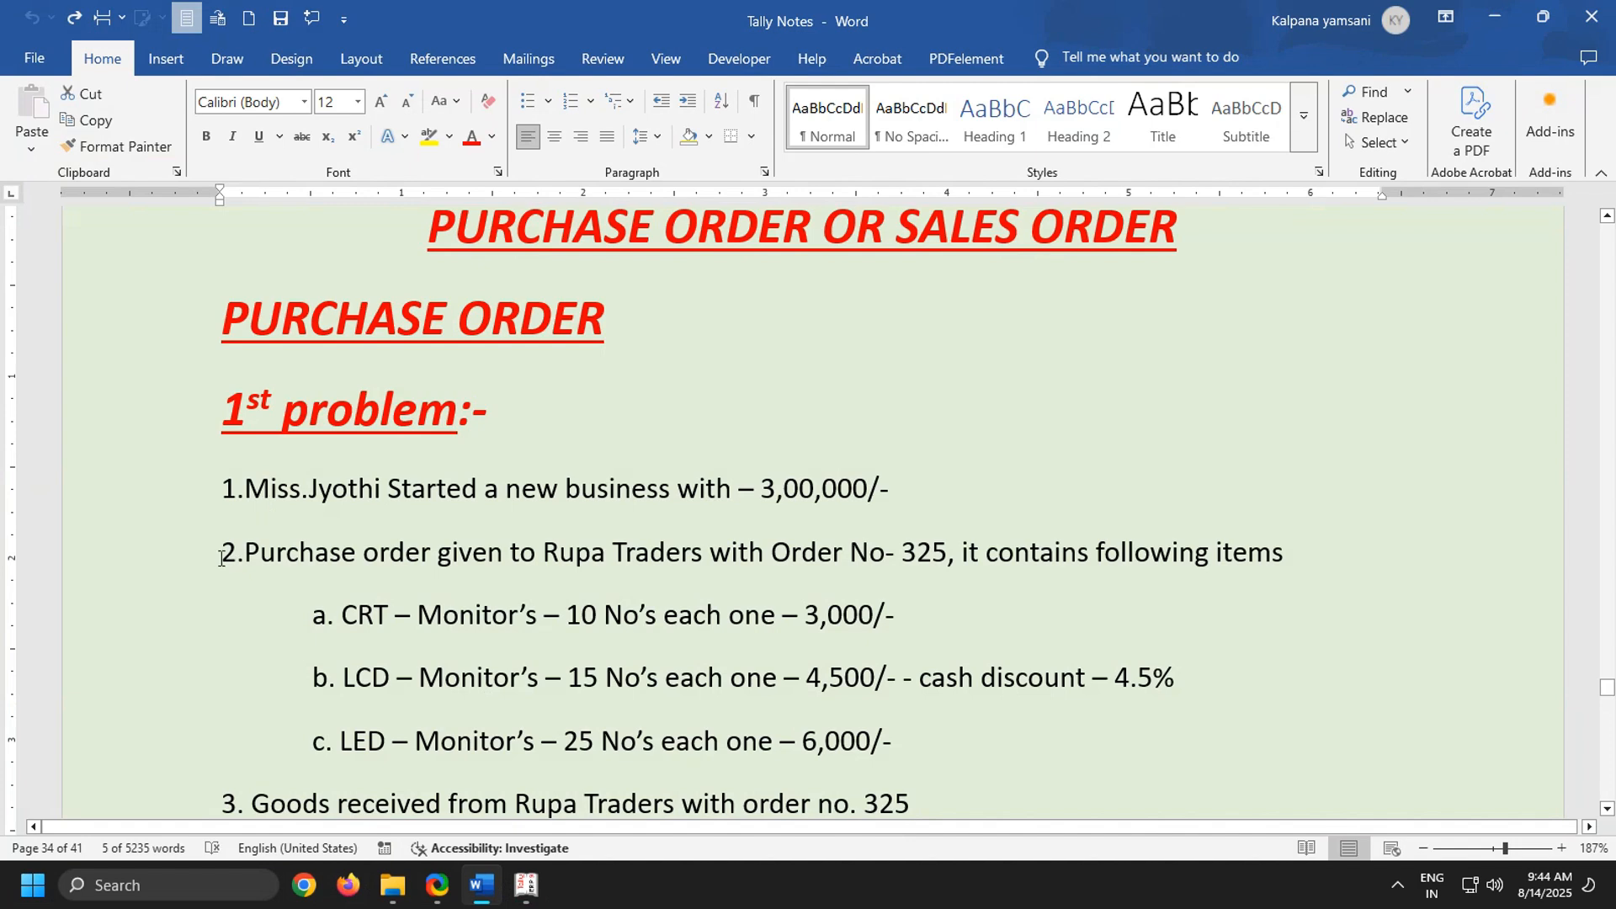
pyautogui.moveTo(223, 558); pyautogui.dragTo(1463, 560)
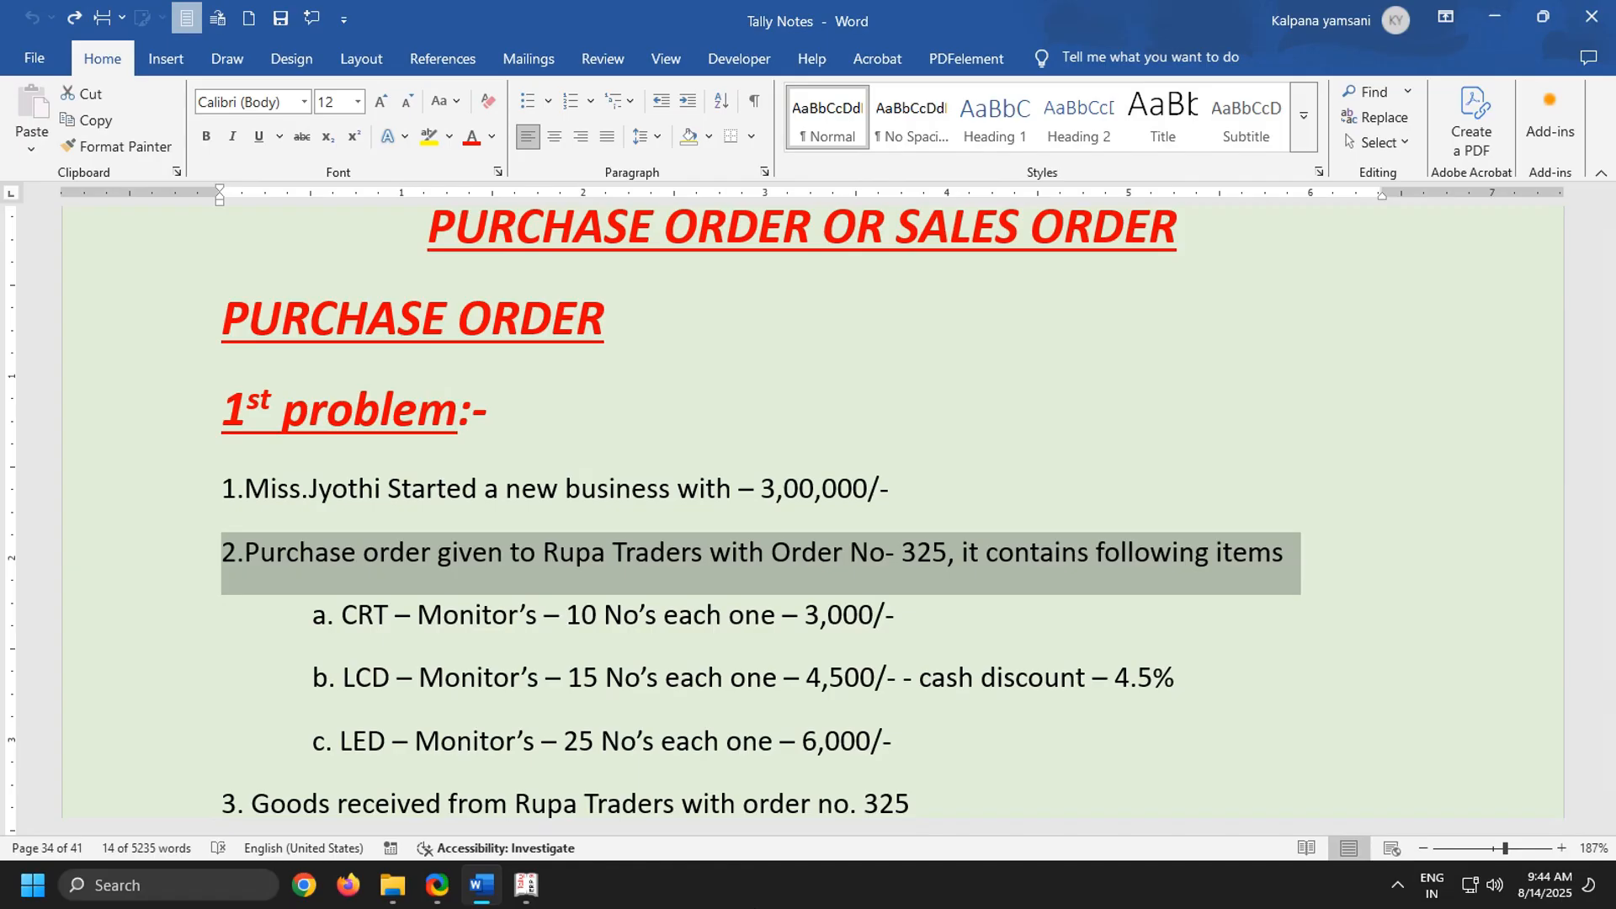
pyautogui.click(524, 886)
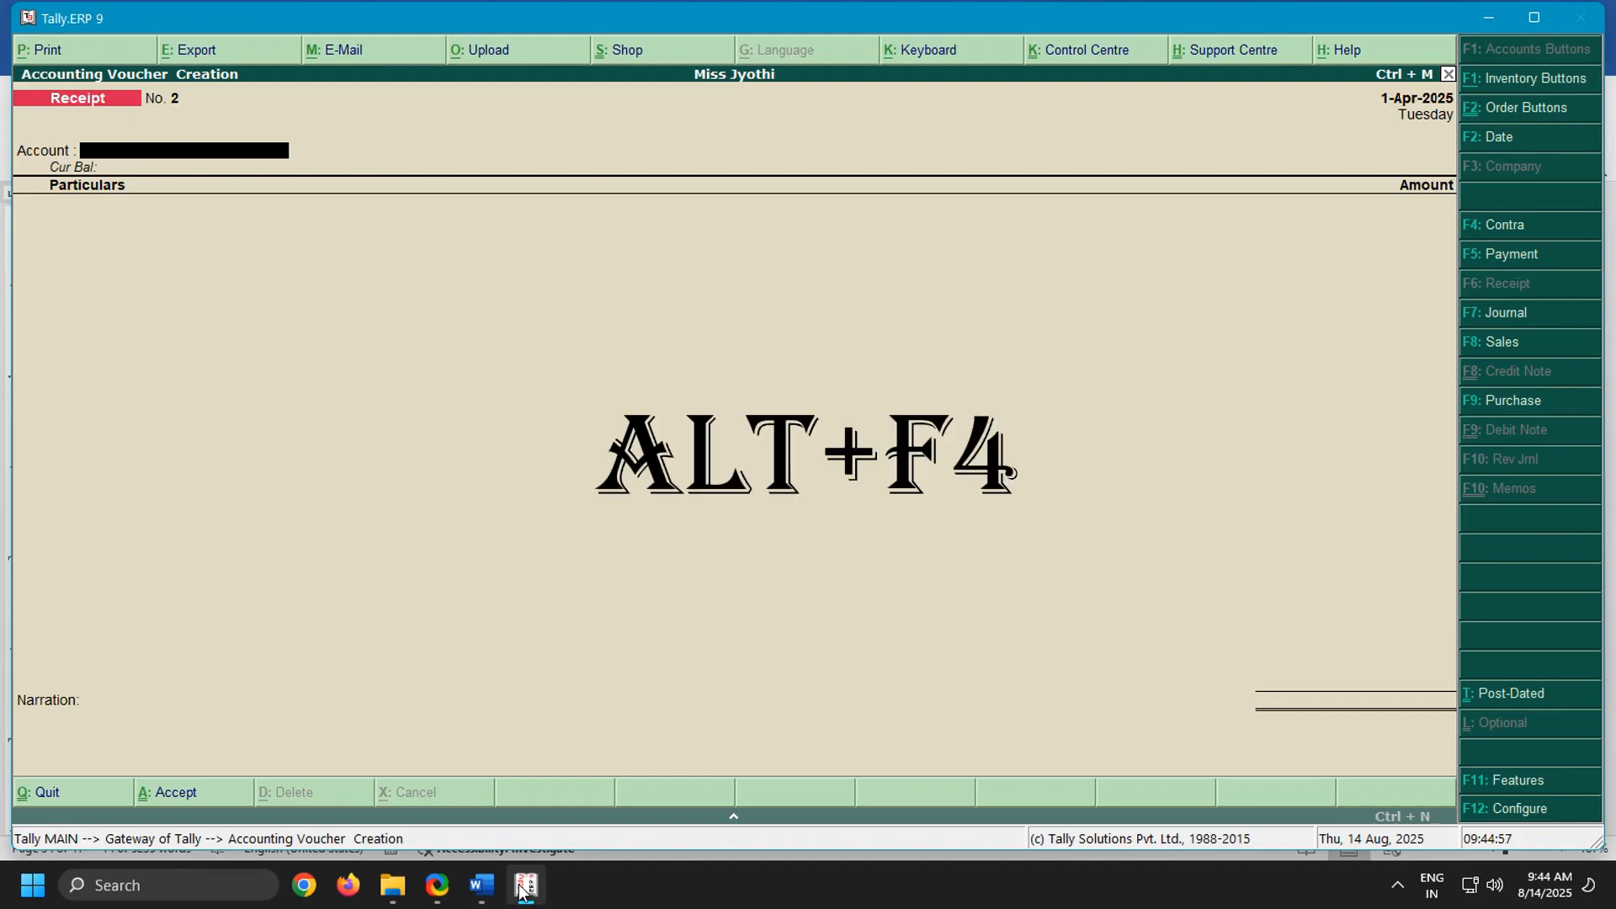
pyautogui.hotkey('alt', 'F4')
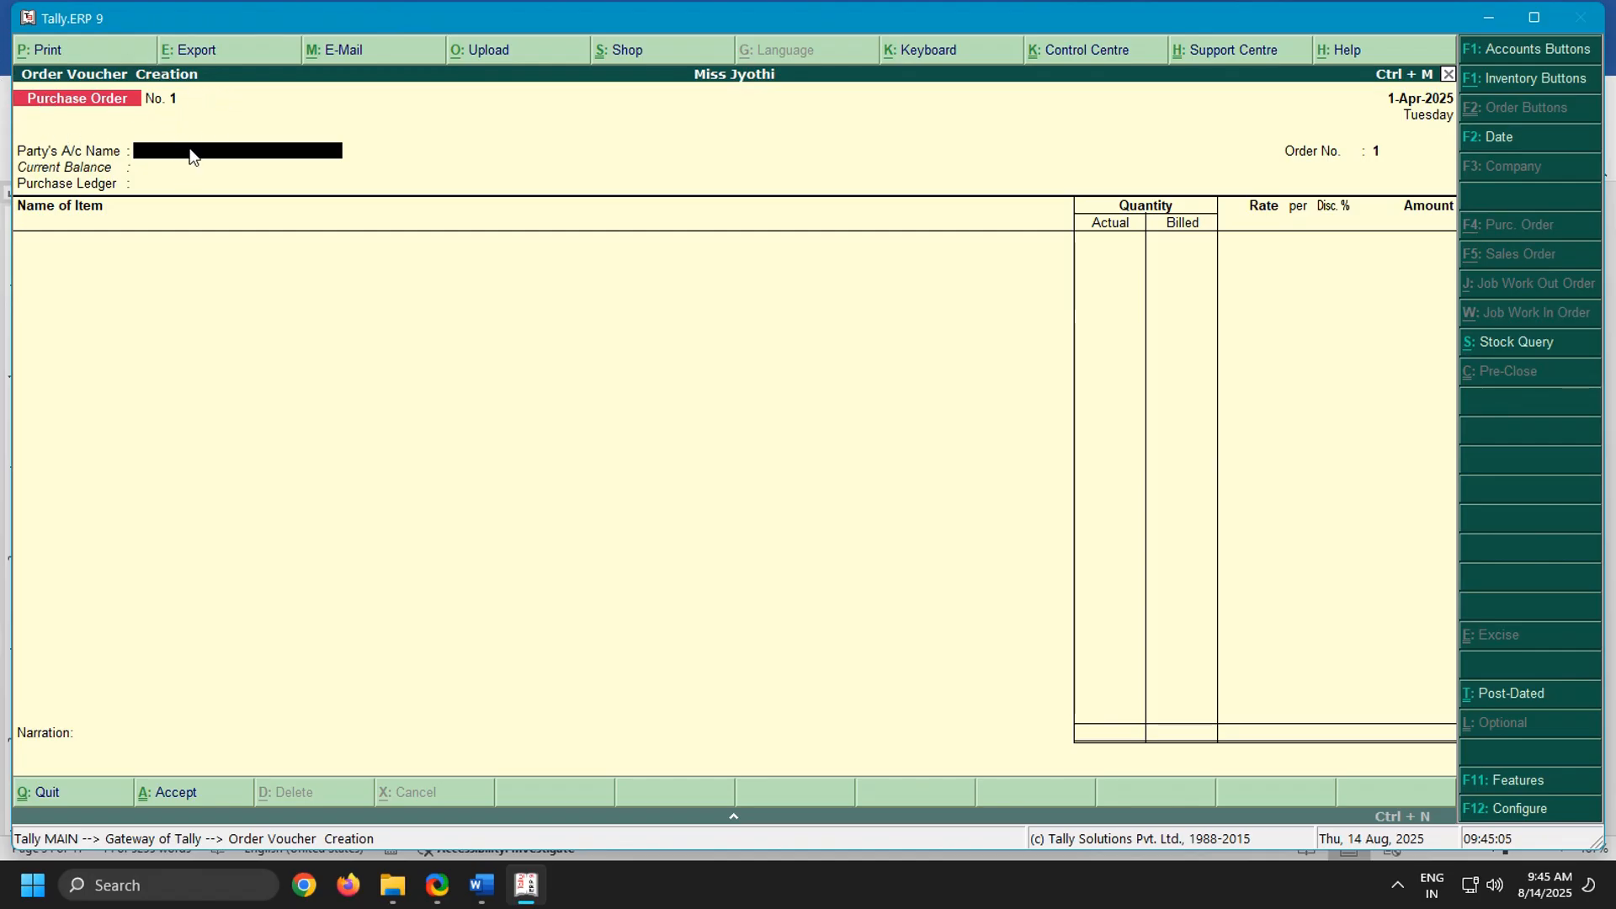
pyautogui.write('Ru')
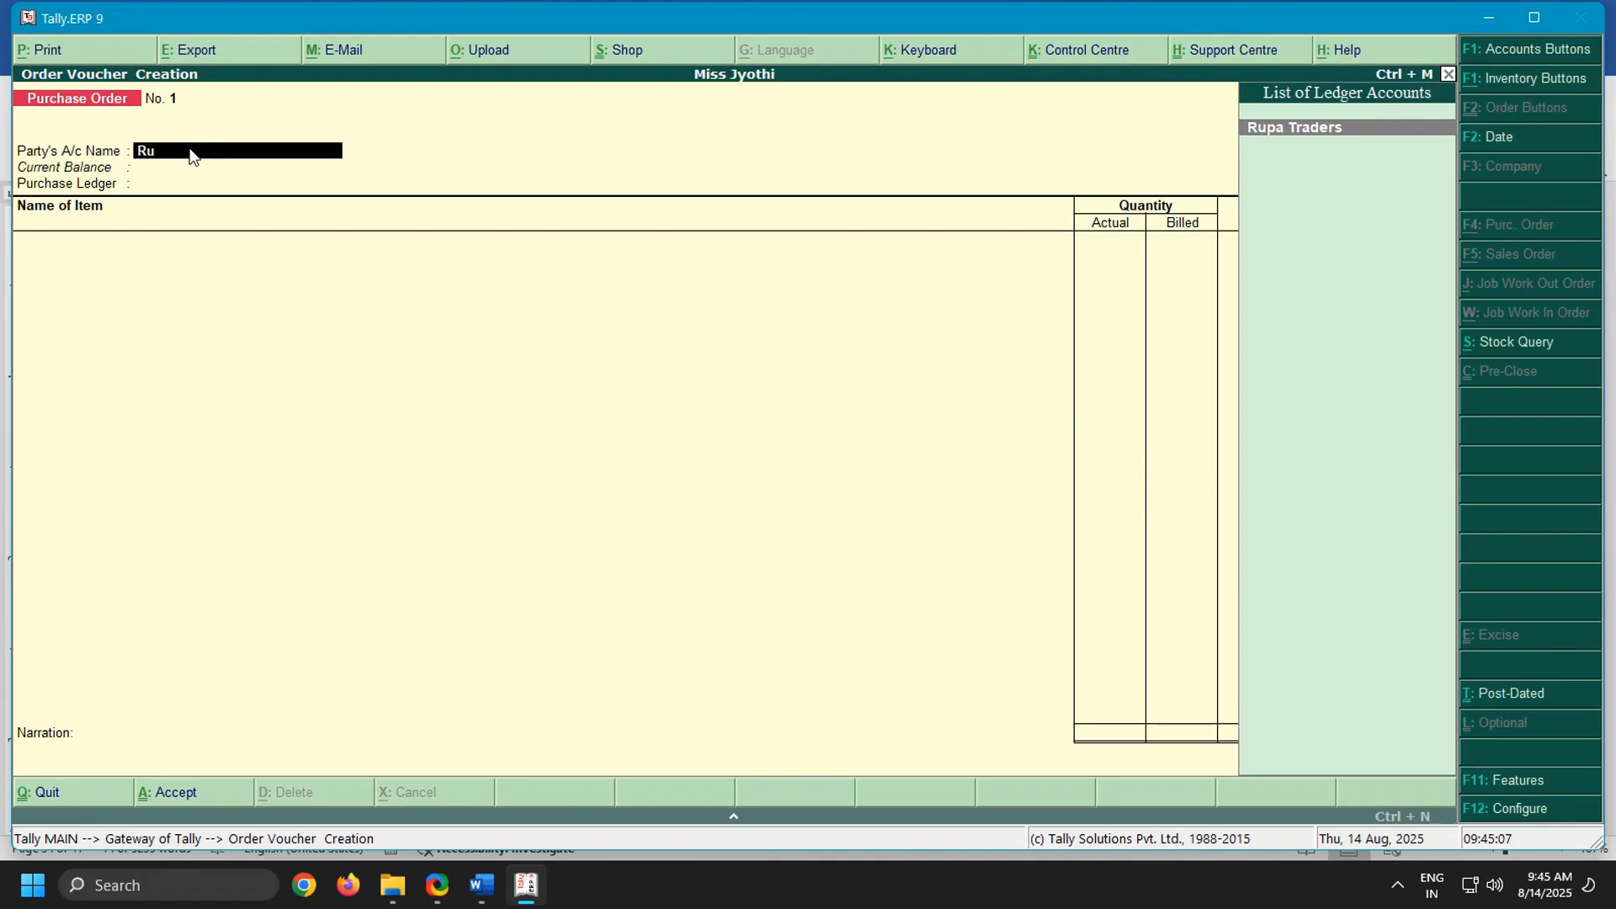
pyautogui.press('Return')
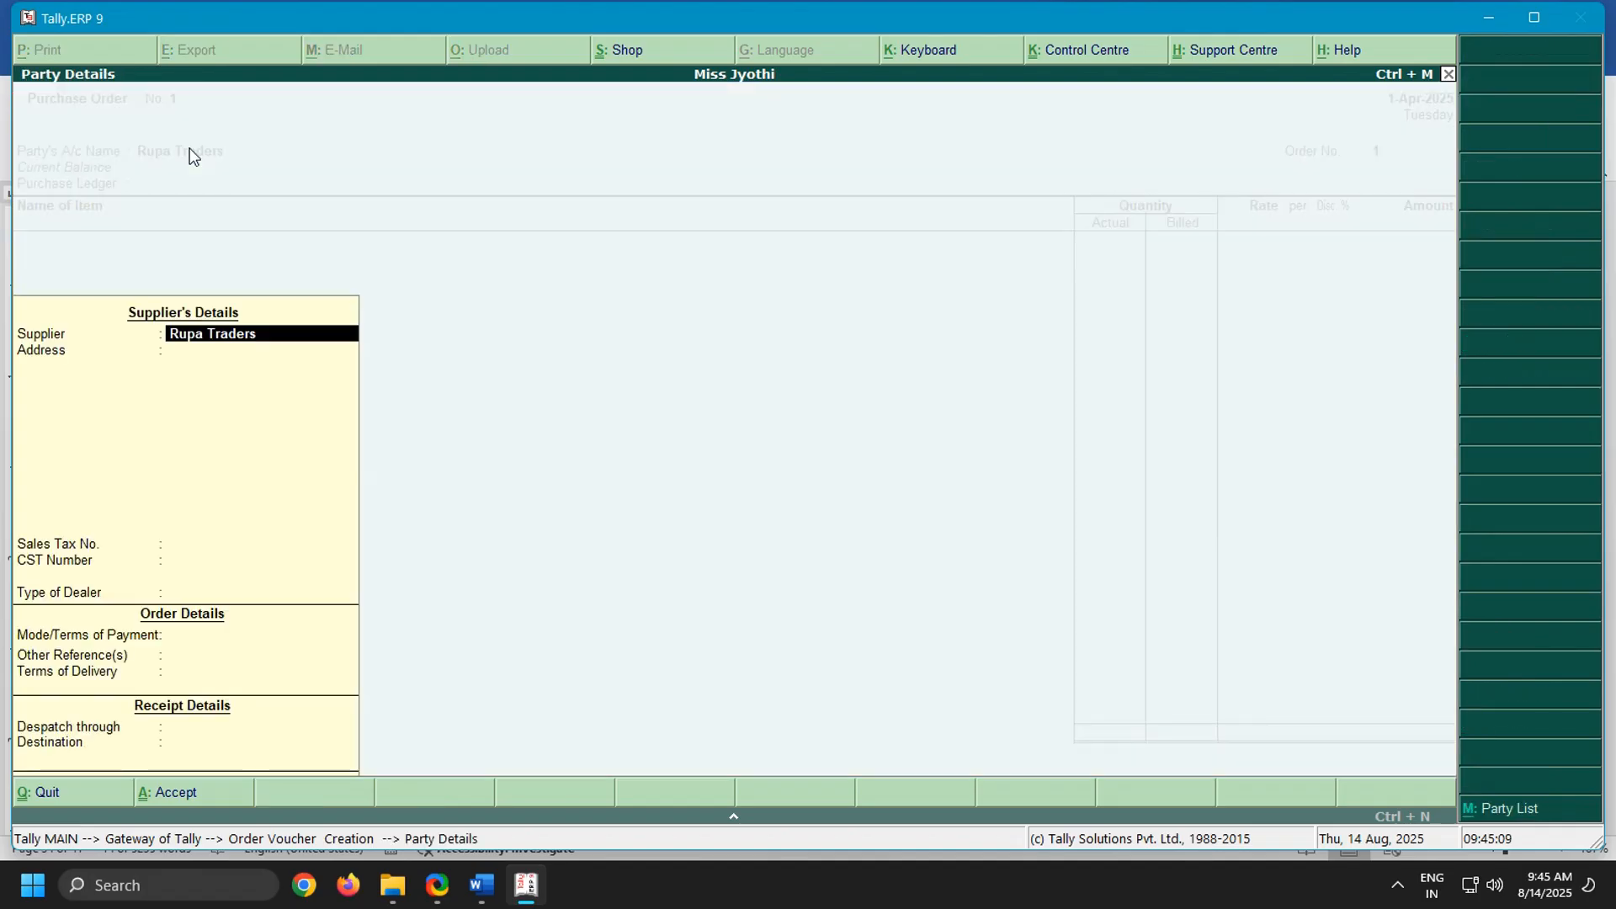
# Accept the supplier's party details with dealer type Composition, leaving the address, tax numbers, order details and receipt details blank
pyautogui.press('Return')
pyautogui.press('Return')
pyautogui.press('Return')
pyautogui.press('Return')
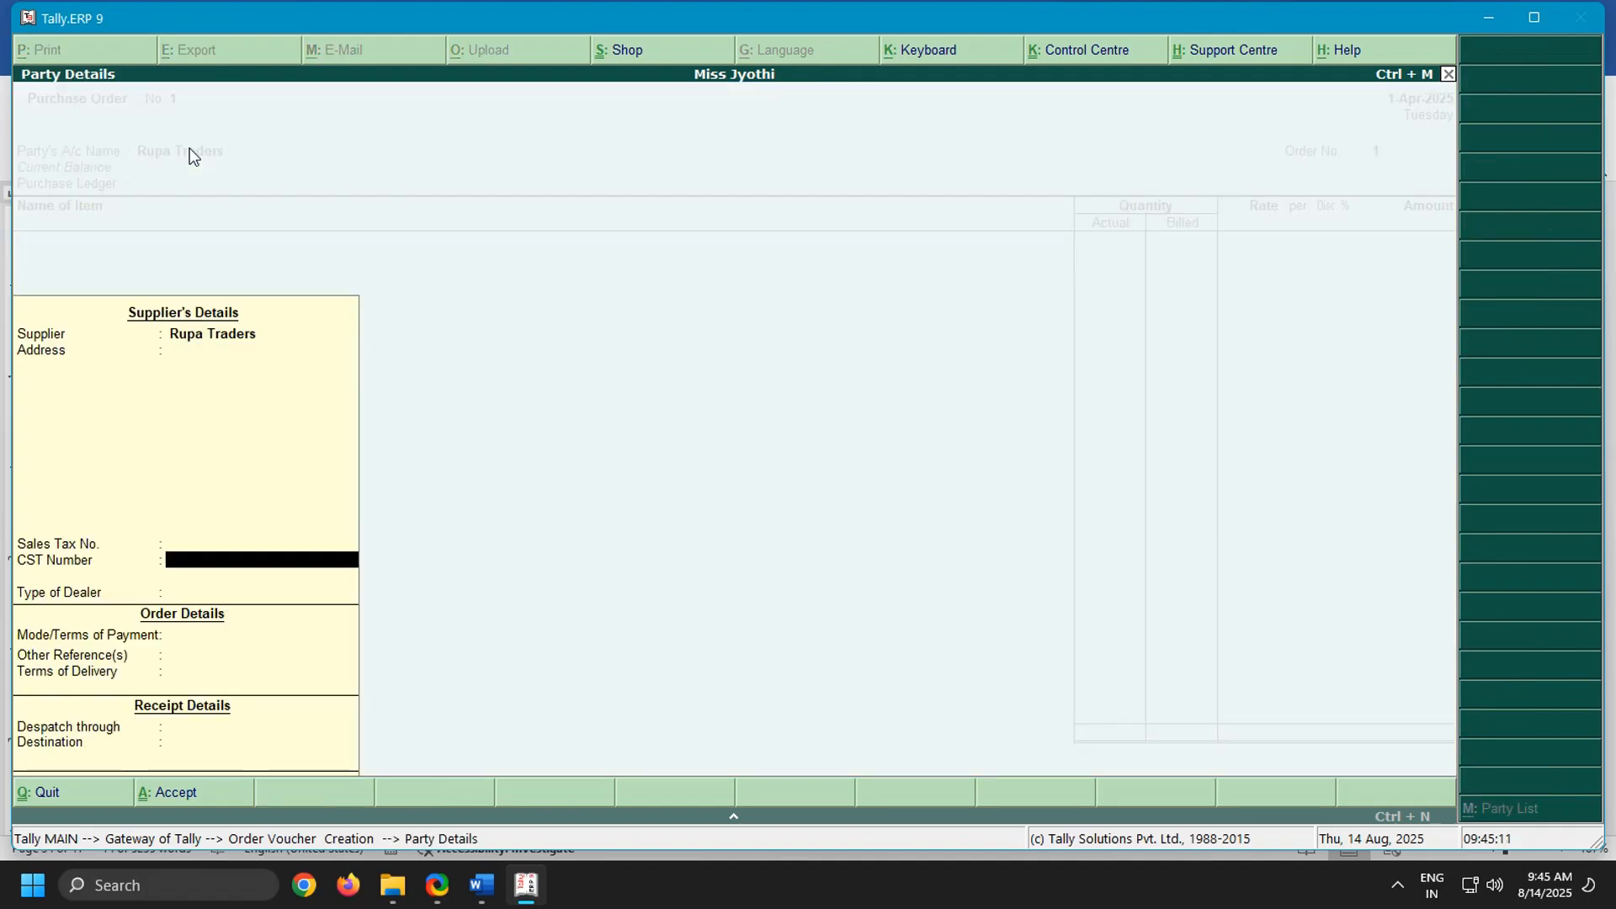
pyautogui.press('Down')
pyautogui.press('Down')
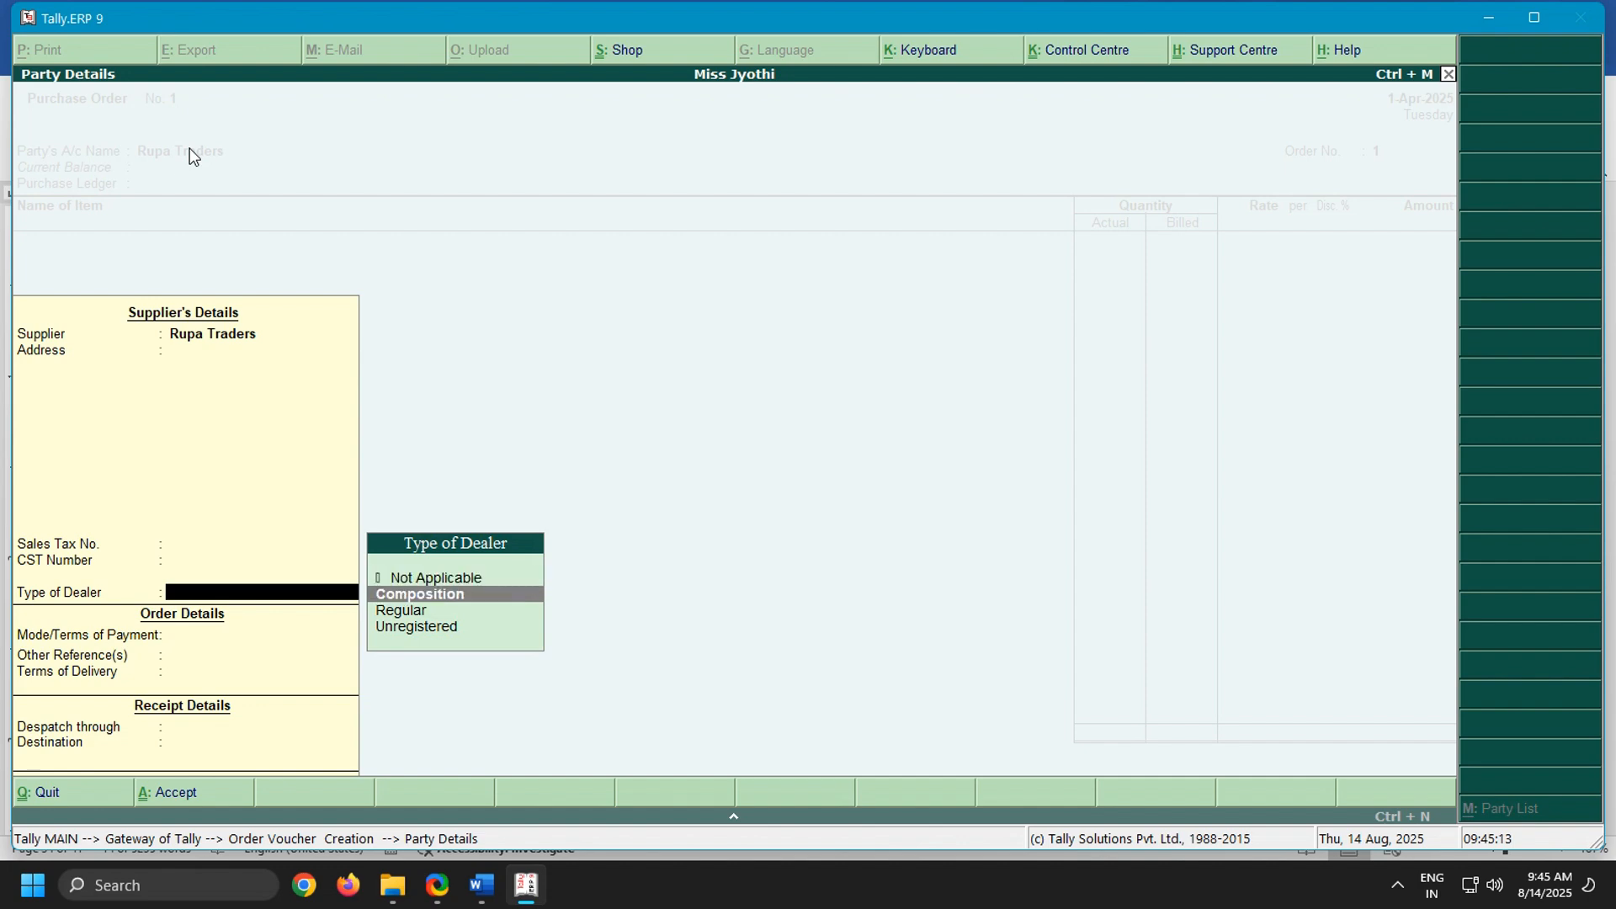
pyautogui.press('Return')
pyautogui.press('Return')
pyautogui.press('Return')
pyautogui.press('Return')
pyautogui.press('Return')
pyautogui.press('Return')
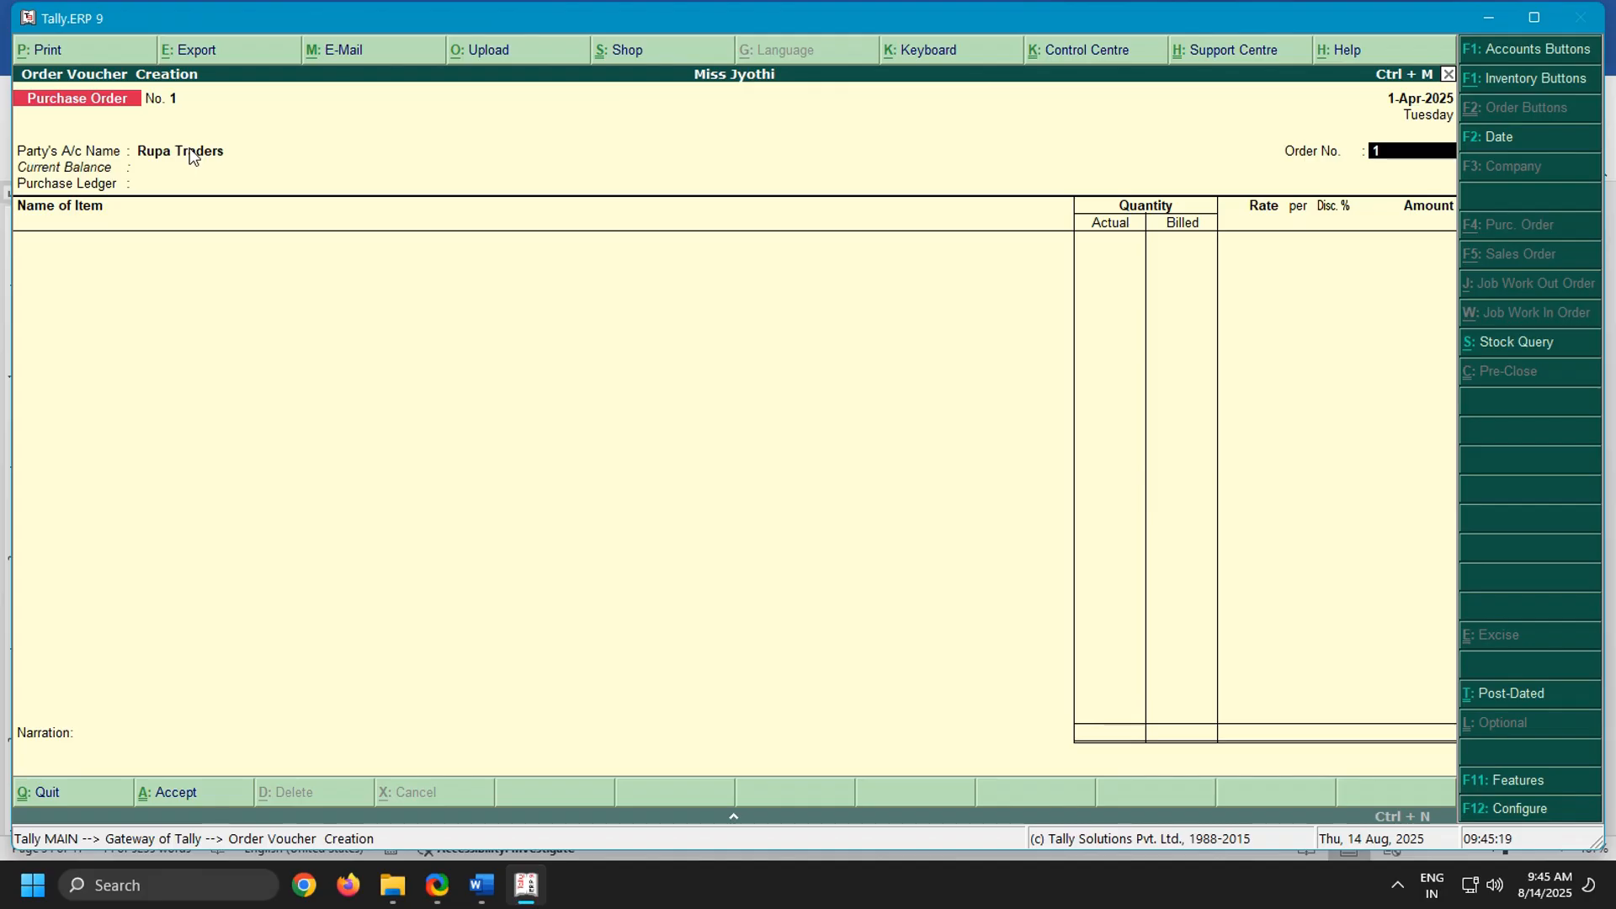
# Set the order number to 325 as given in the Word notes and choose Purchase Order as the purchase ledger
pyautogui.click(482, 884)
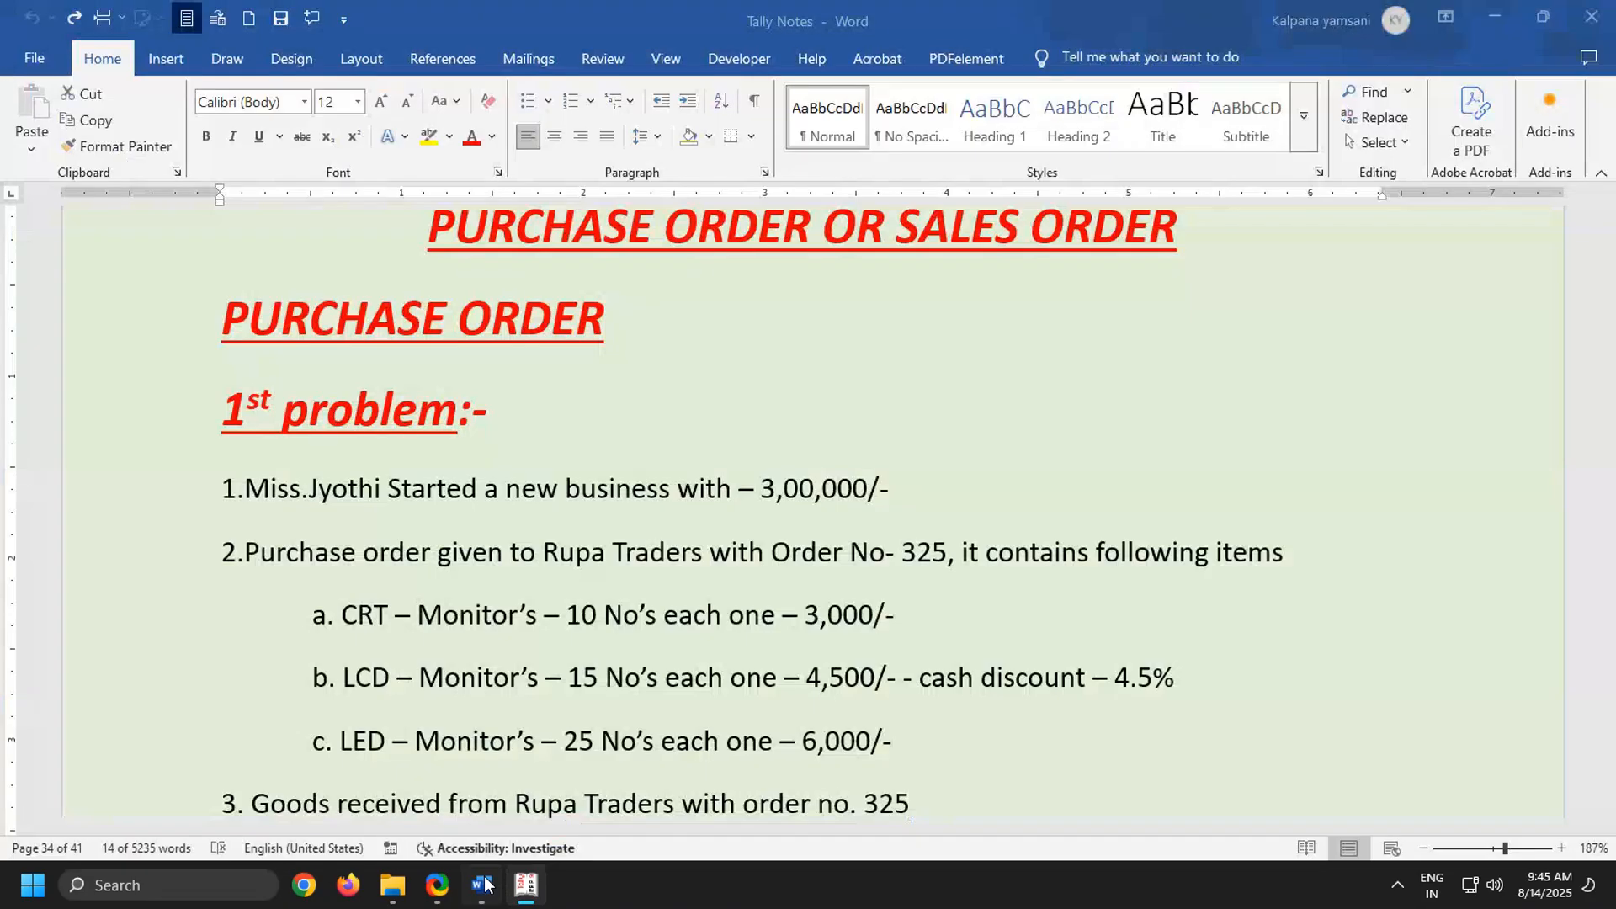
pyautogui.moveTo(902, 552); pyautogui.dragTo(963, 549)
pyautogui.hotkey('alt', 'Tab')
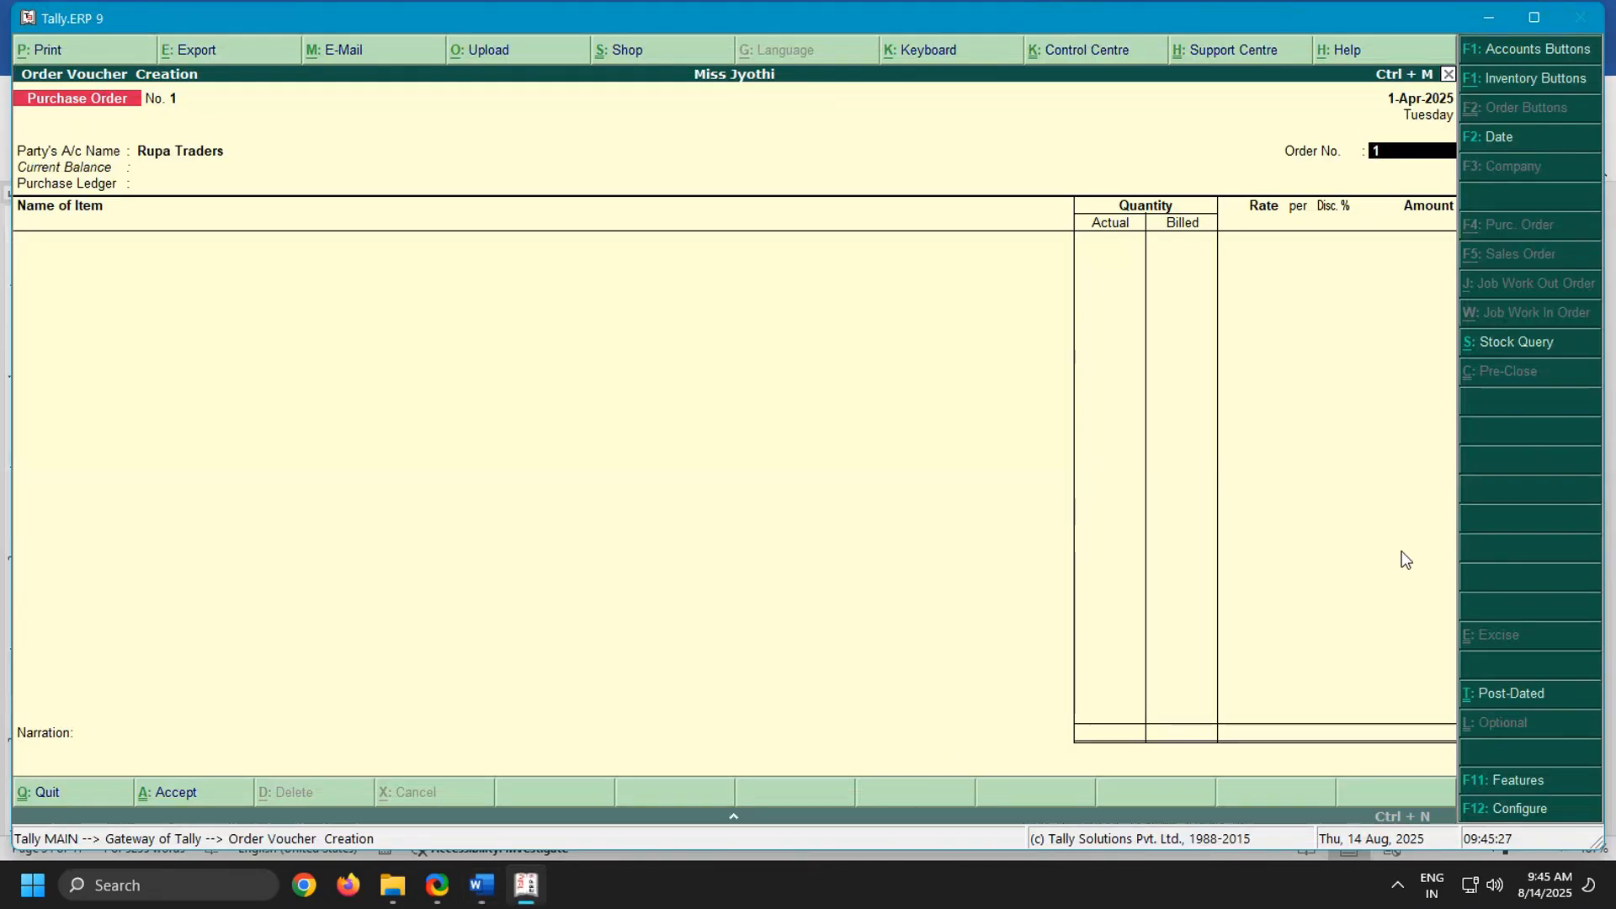
pyautogui.write('25')
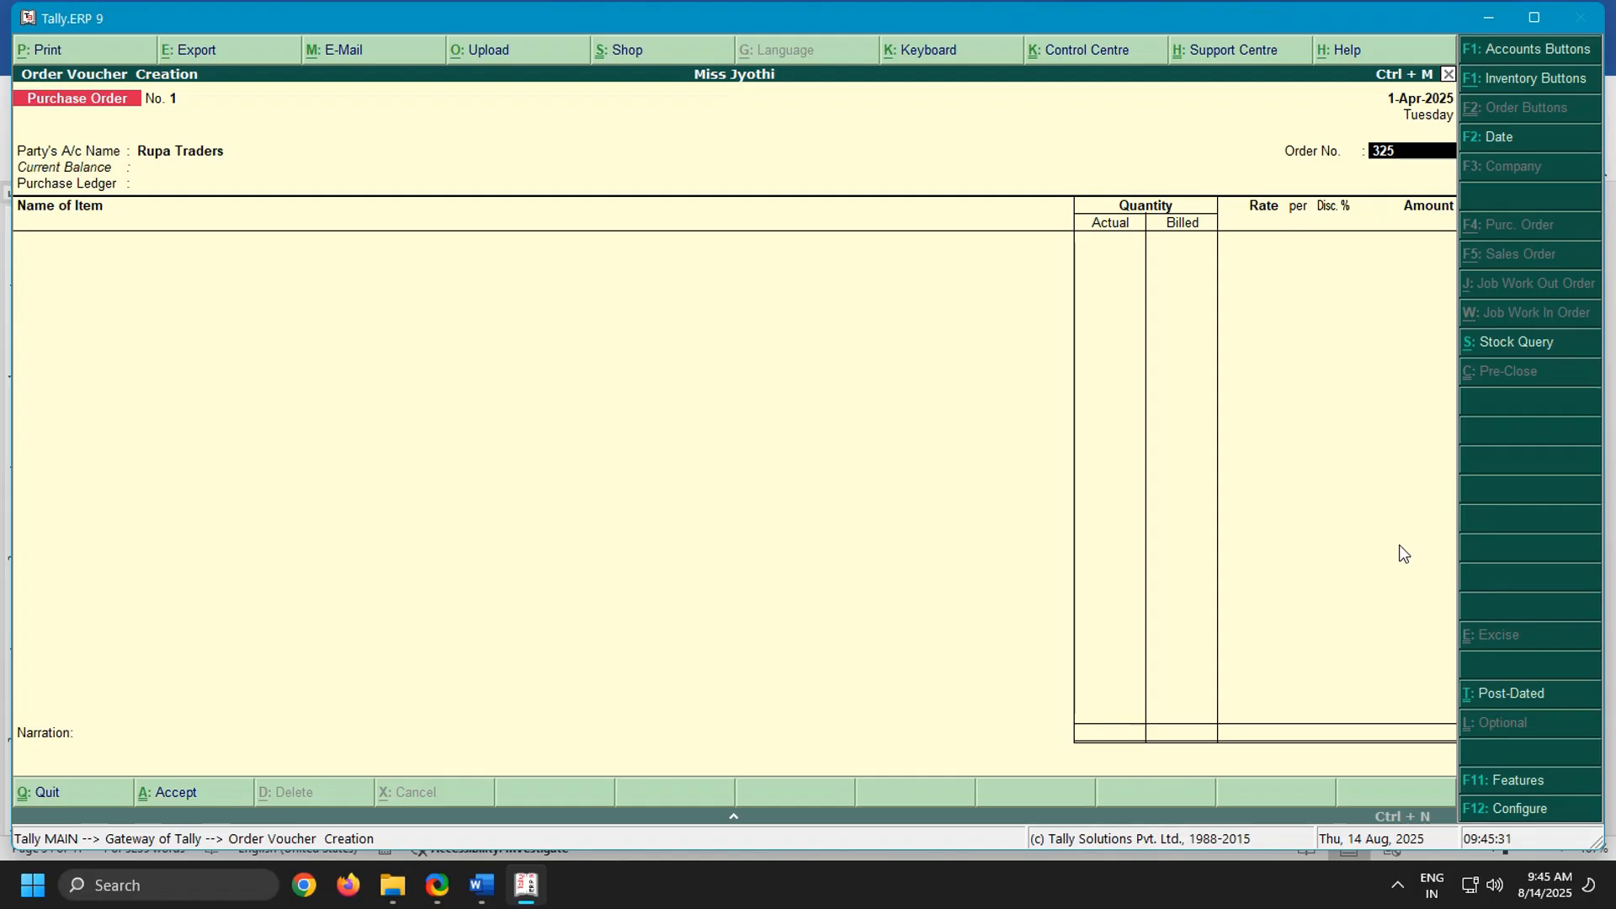
pyautogui.press('Return')
pyautogui.press('Return')
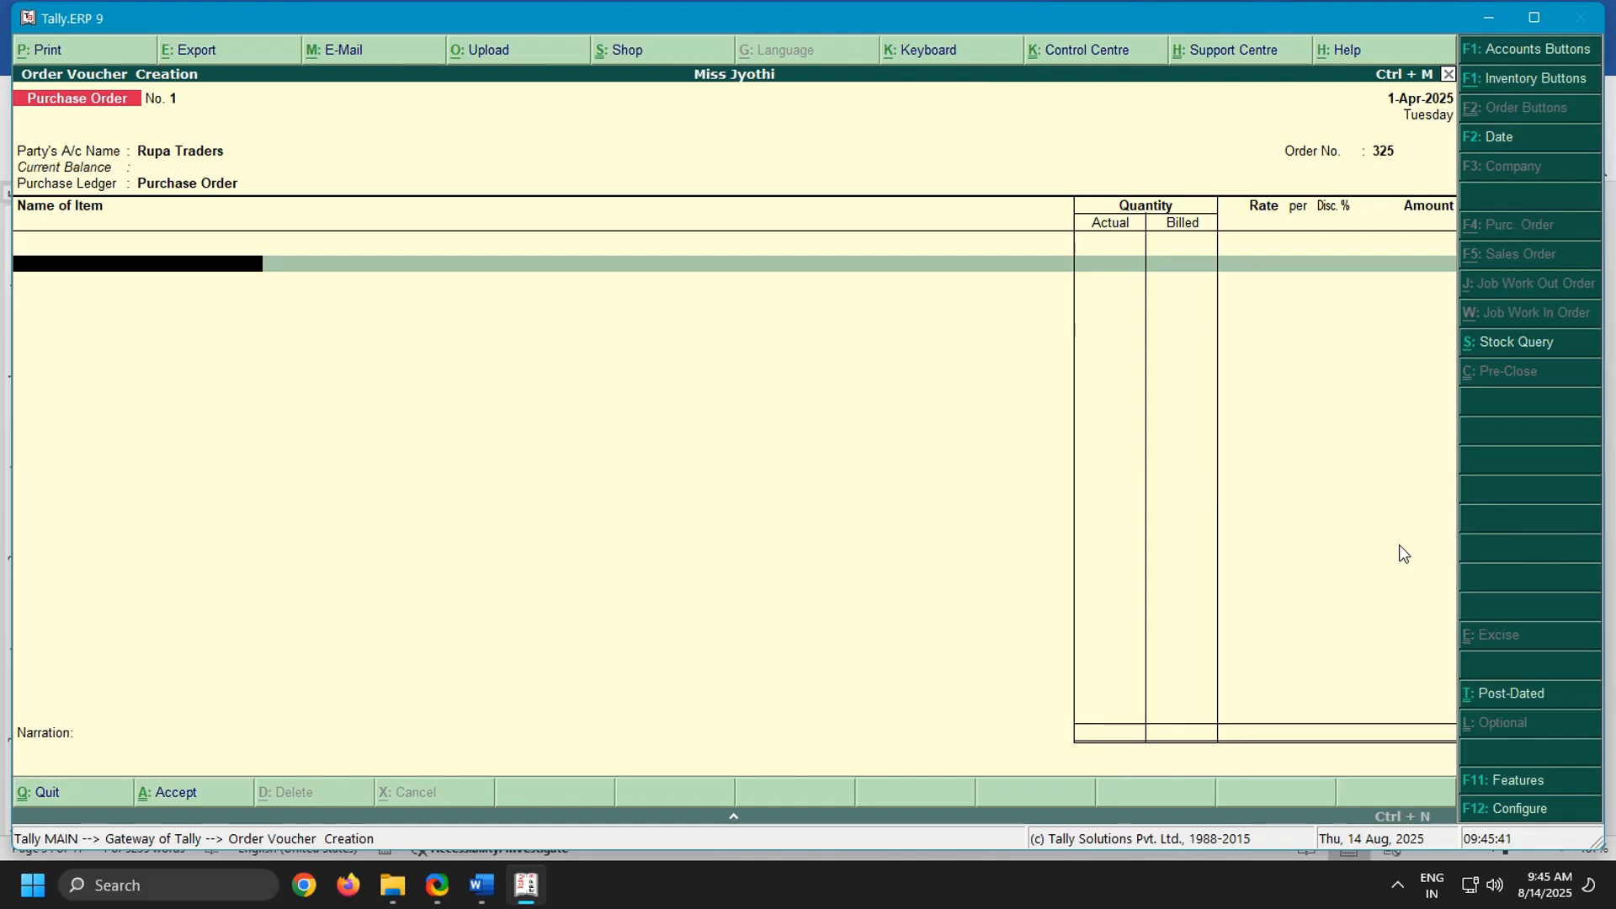
# Add Crt Monitors to the order, due on 1-Apr-2025, with actual and billed quantities of 10 no's as in the Word notes
pyautogui.write('Crt')
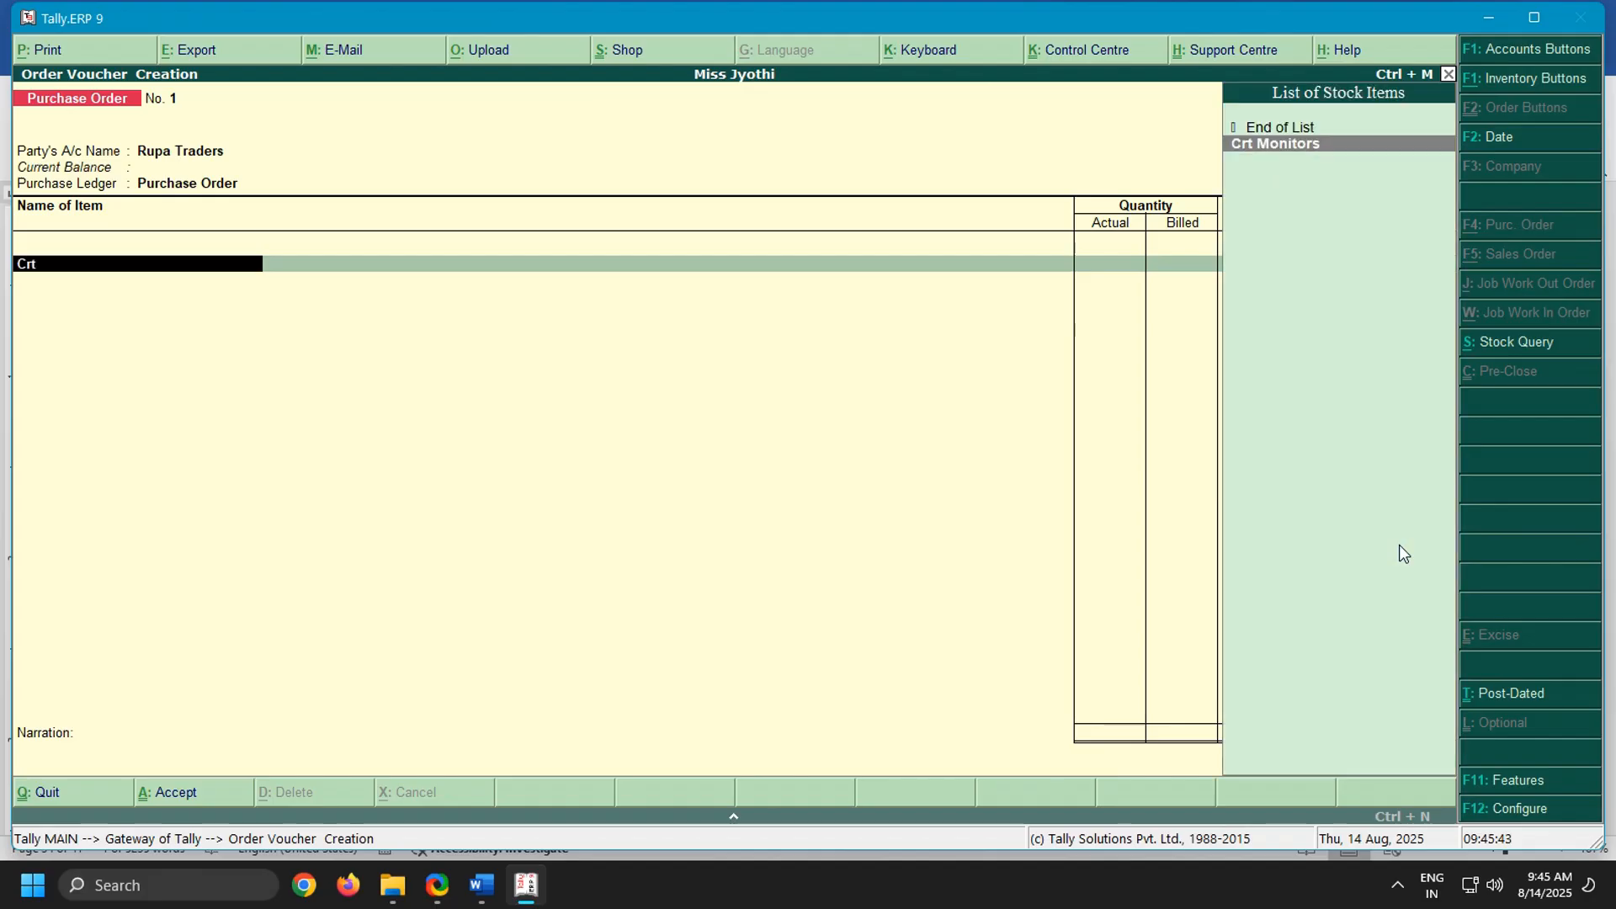
pyautogui.press('Return')
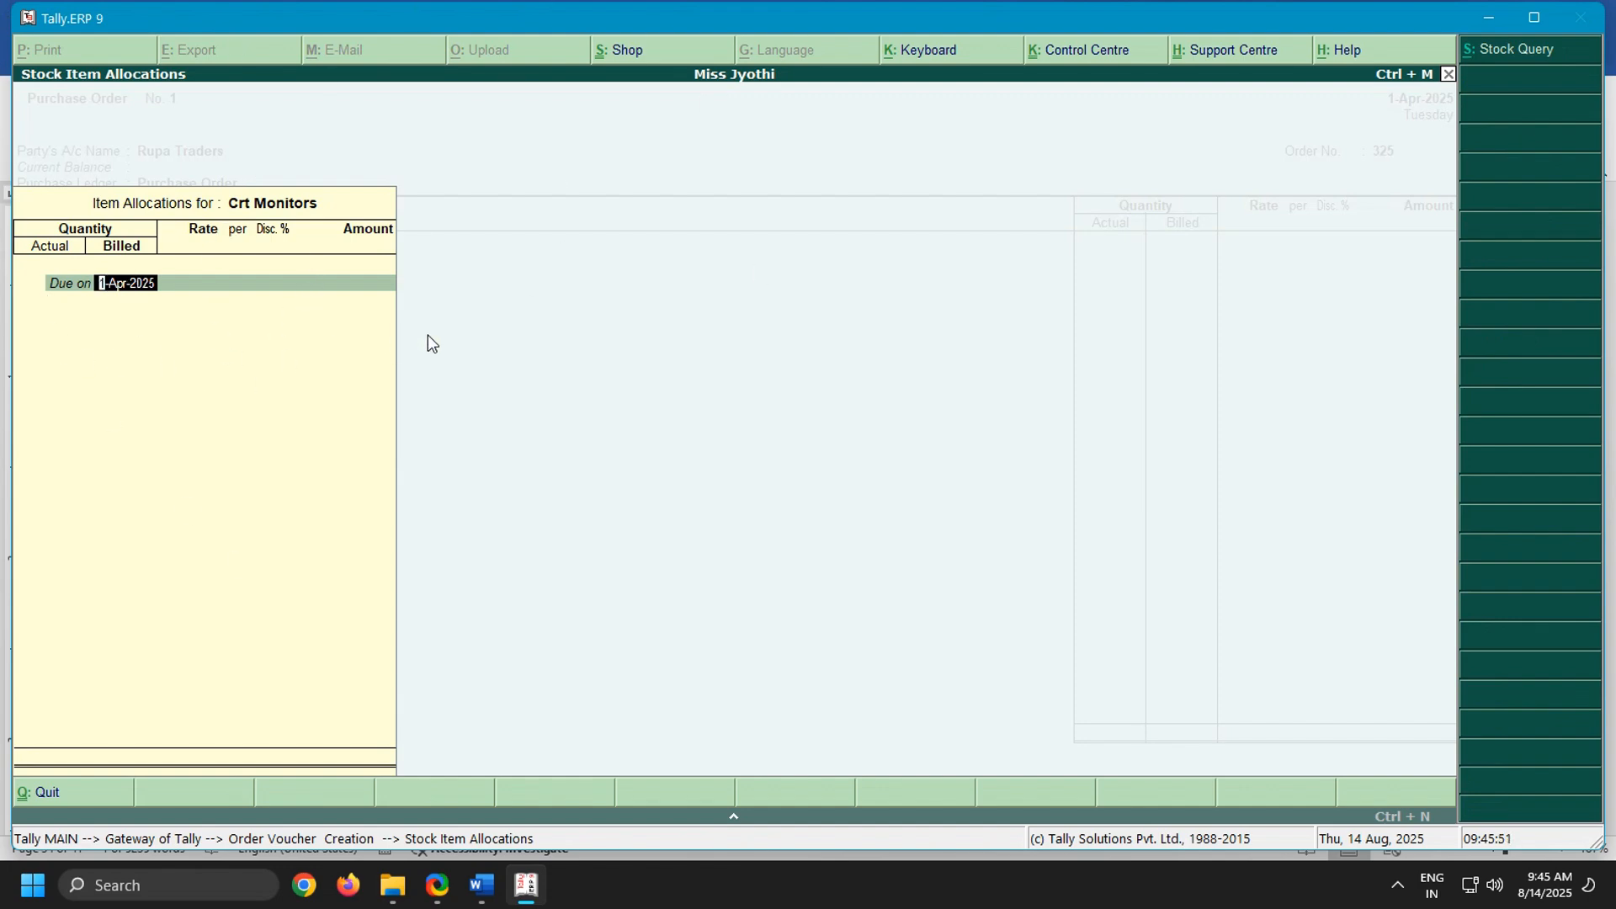
pyautogui.press('Return')
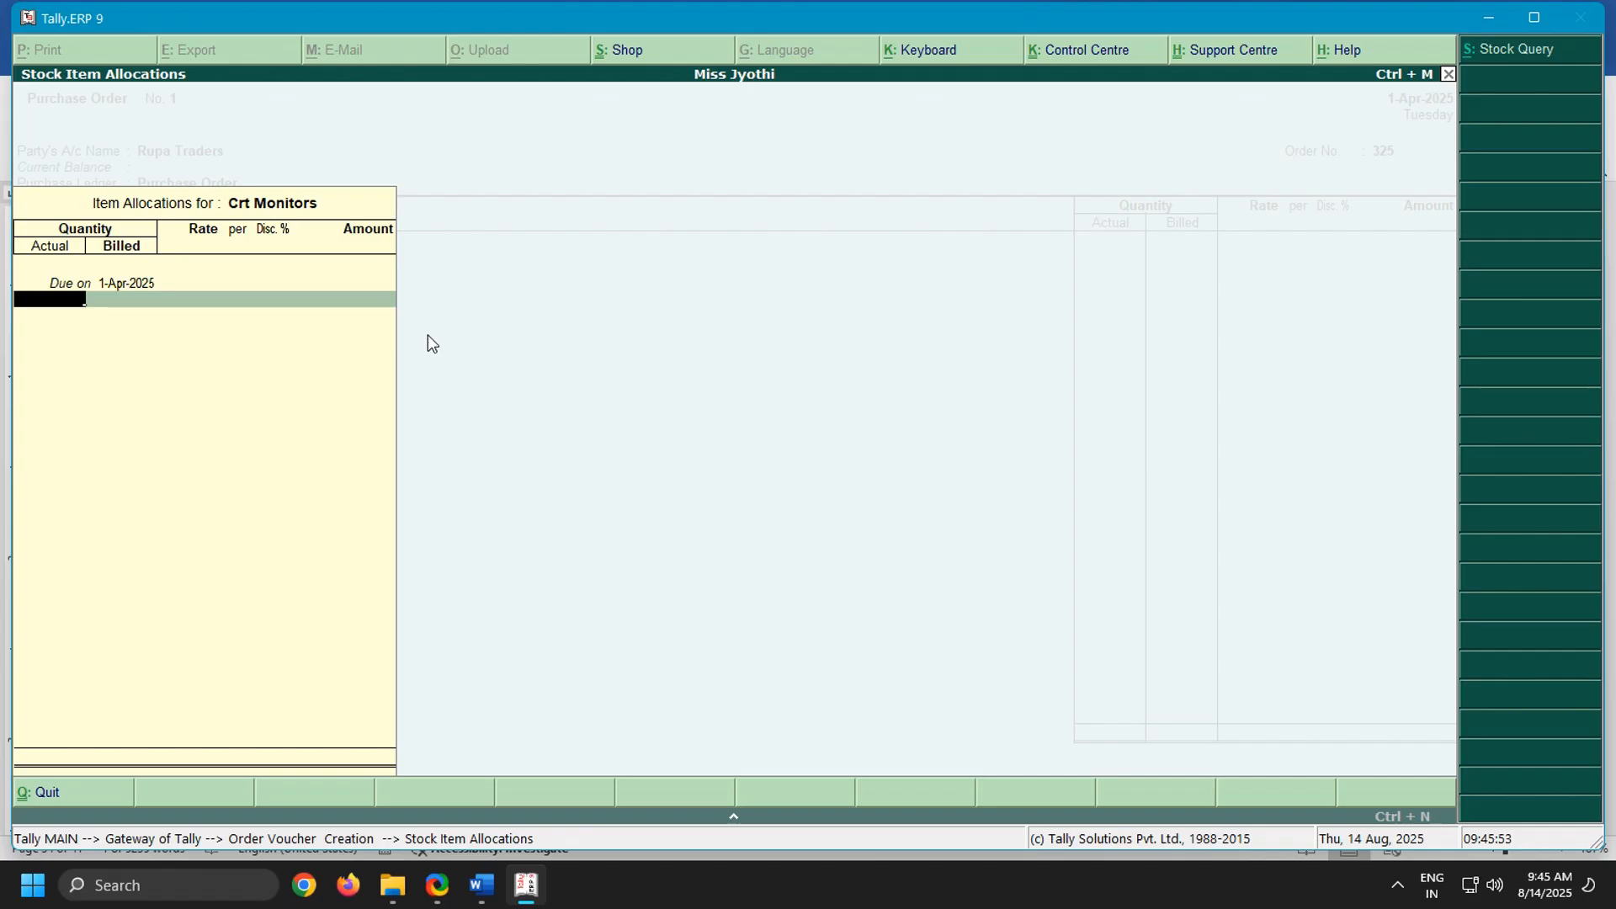
pyautogui.click(482, 886)
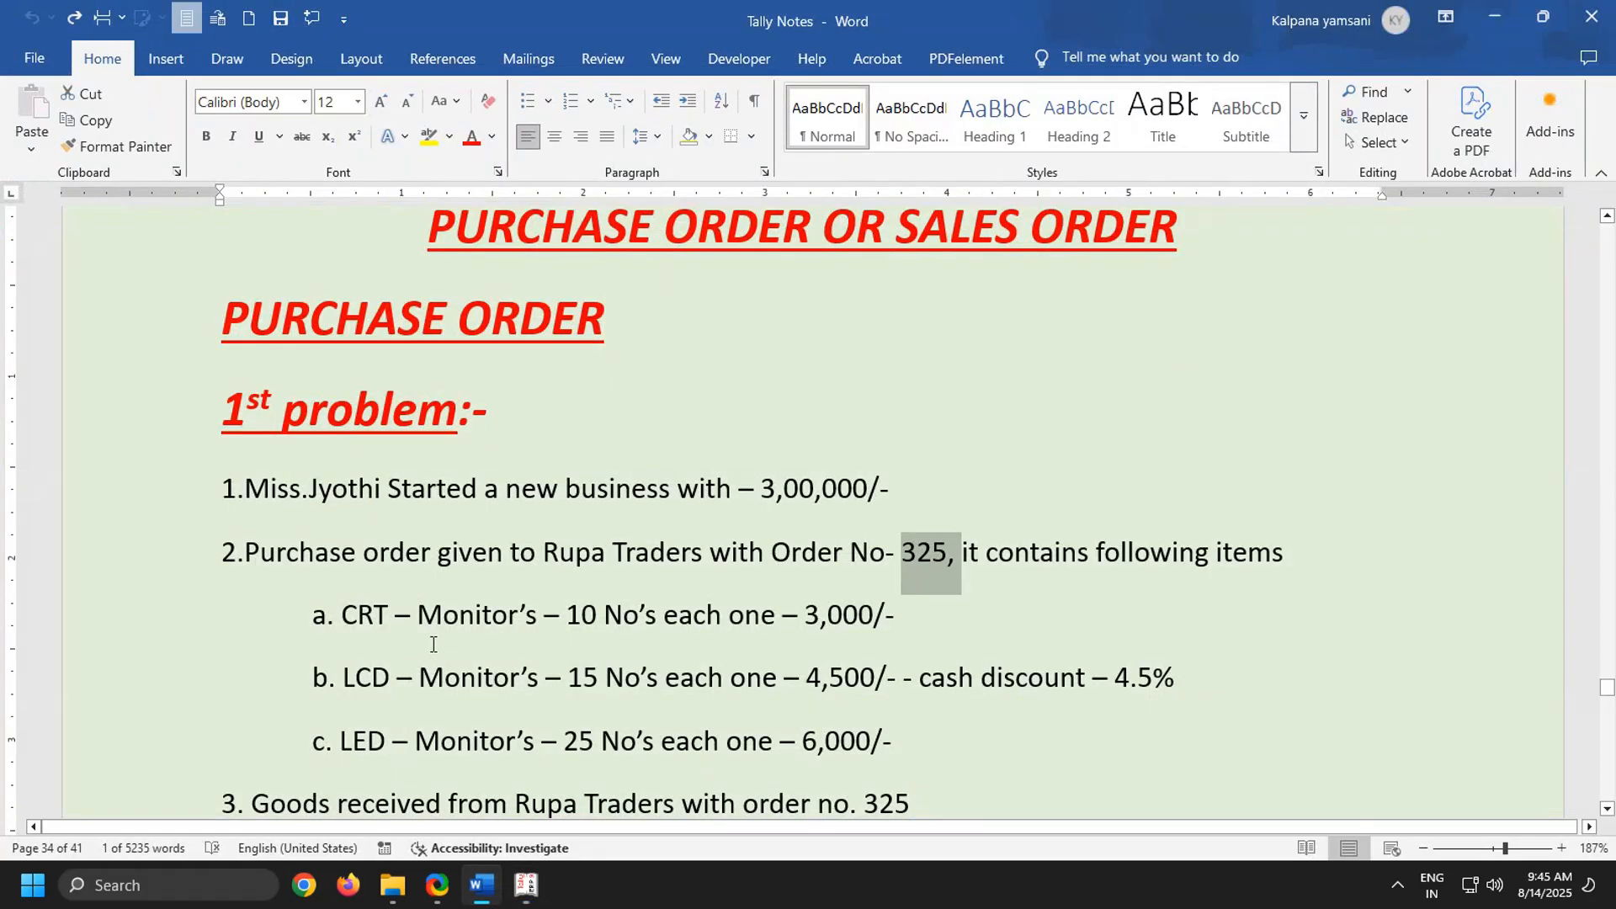
pyautogui.click(527, 886)
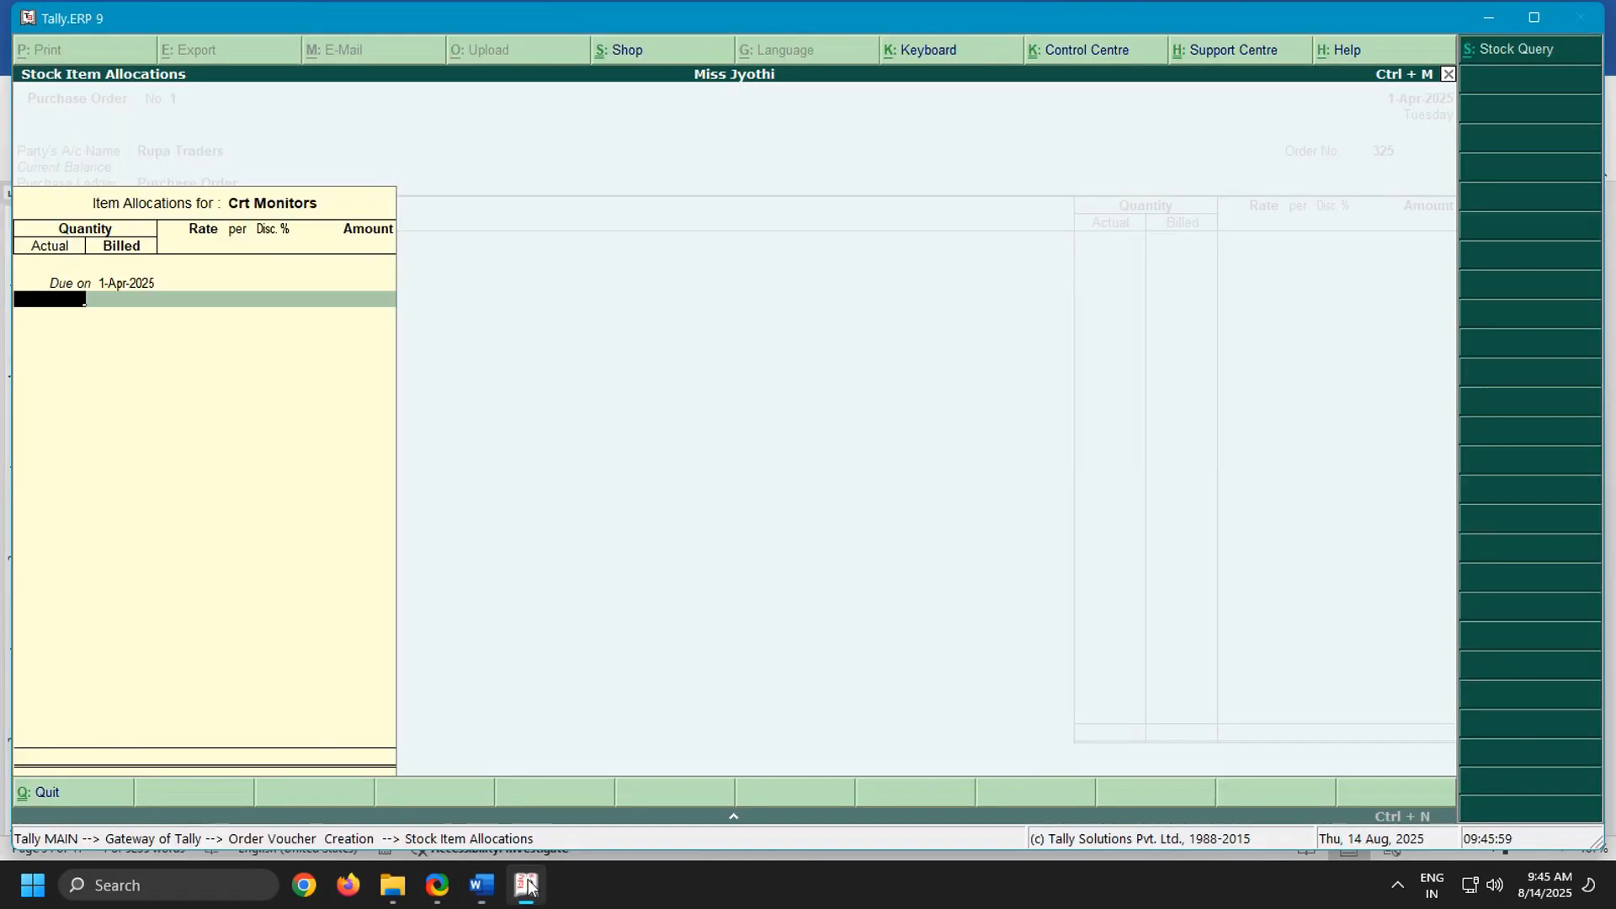
pyautogui.write('10')
pyautogui.press('Return')
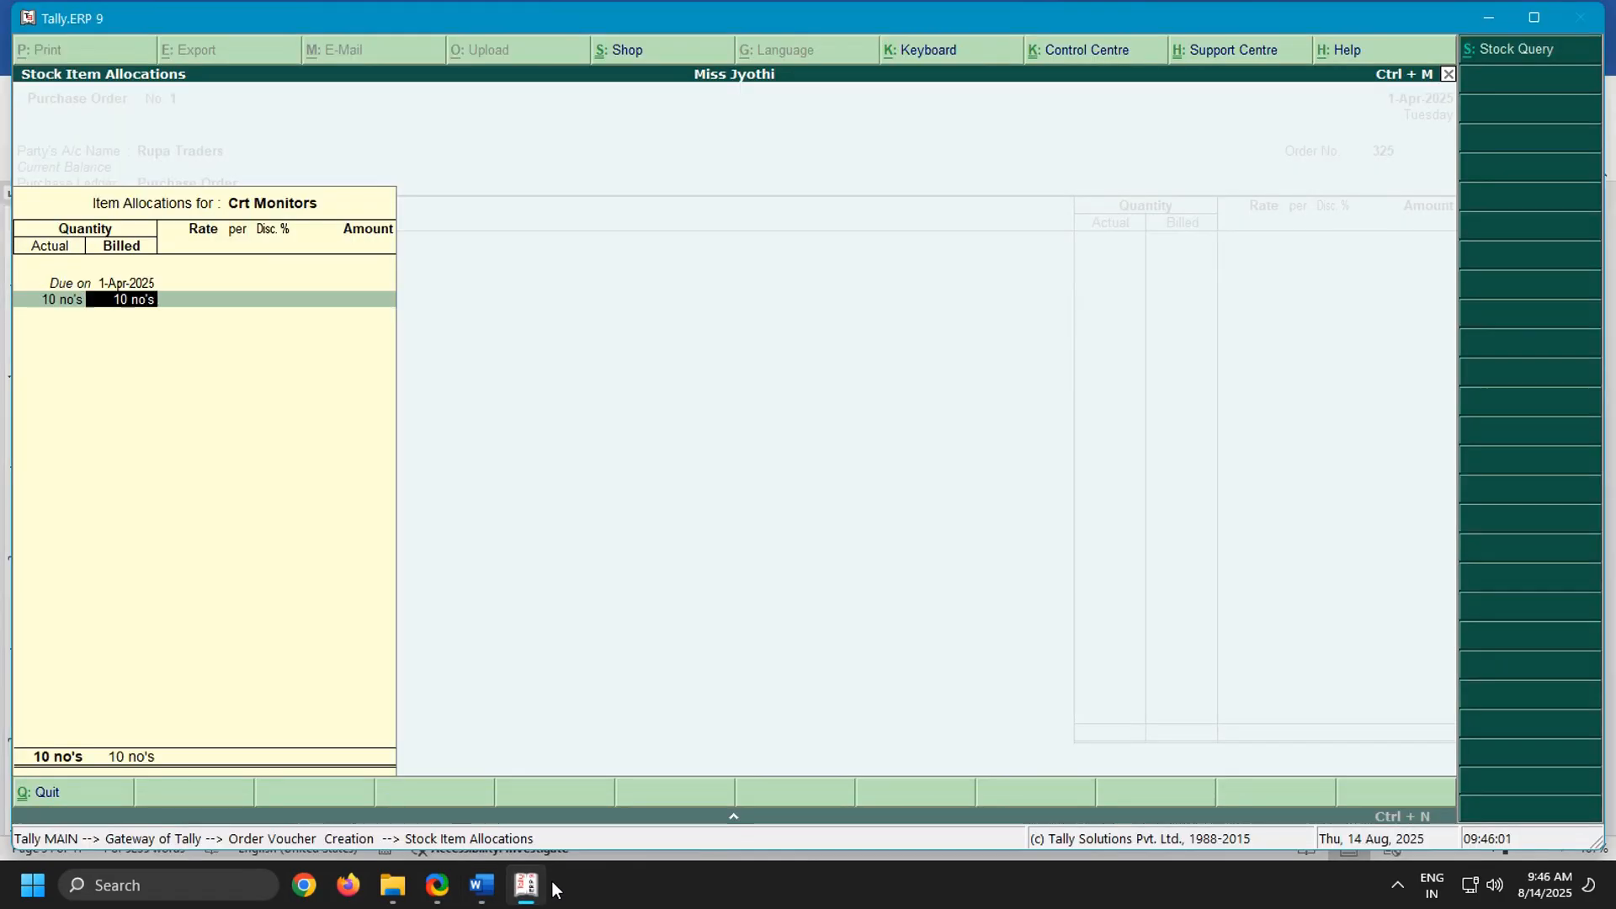
pyautogui.press('Return')
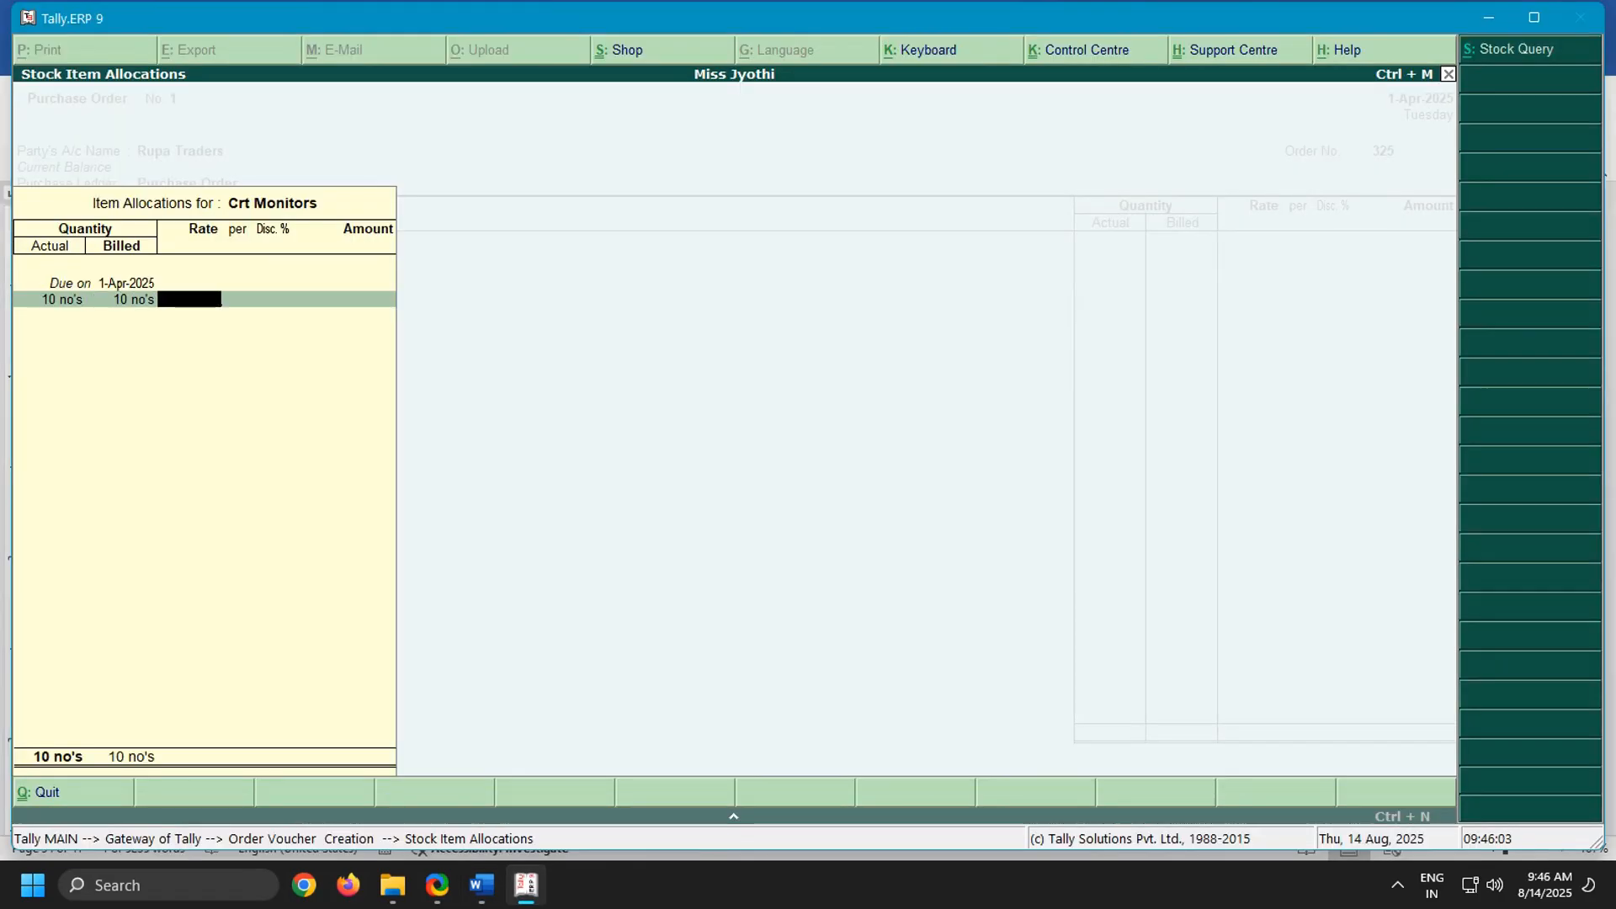
# Set the Crt Monitors rate to 3000 per the Word notes, leave the discount blank and complete the item line
pyautogui.click(482, 886)
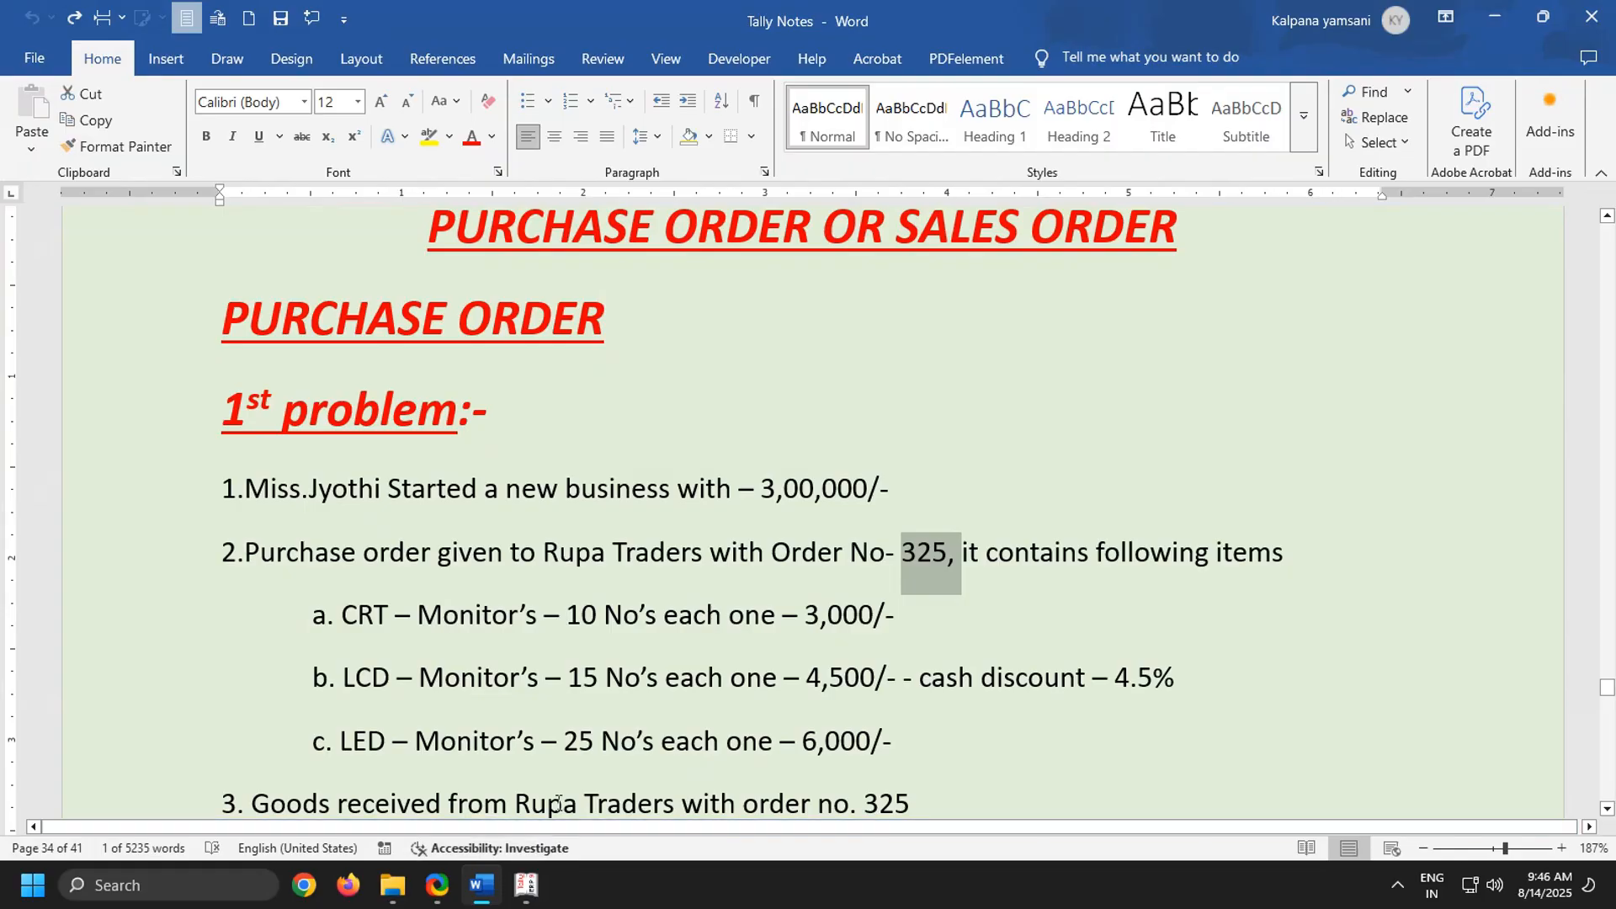
pyautogui.moveTo(801, 613); pyautogui.dragTo(910, 628)
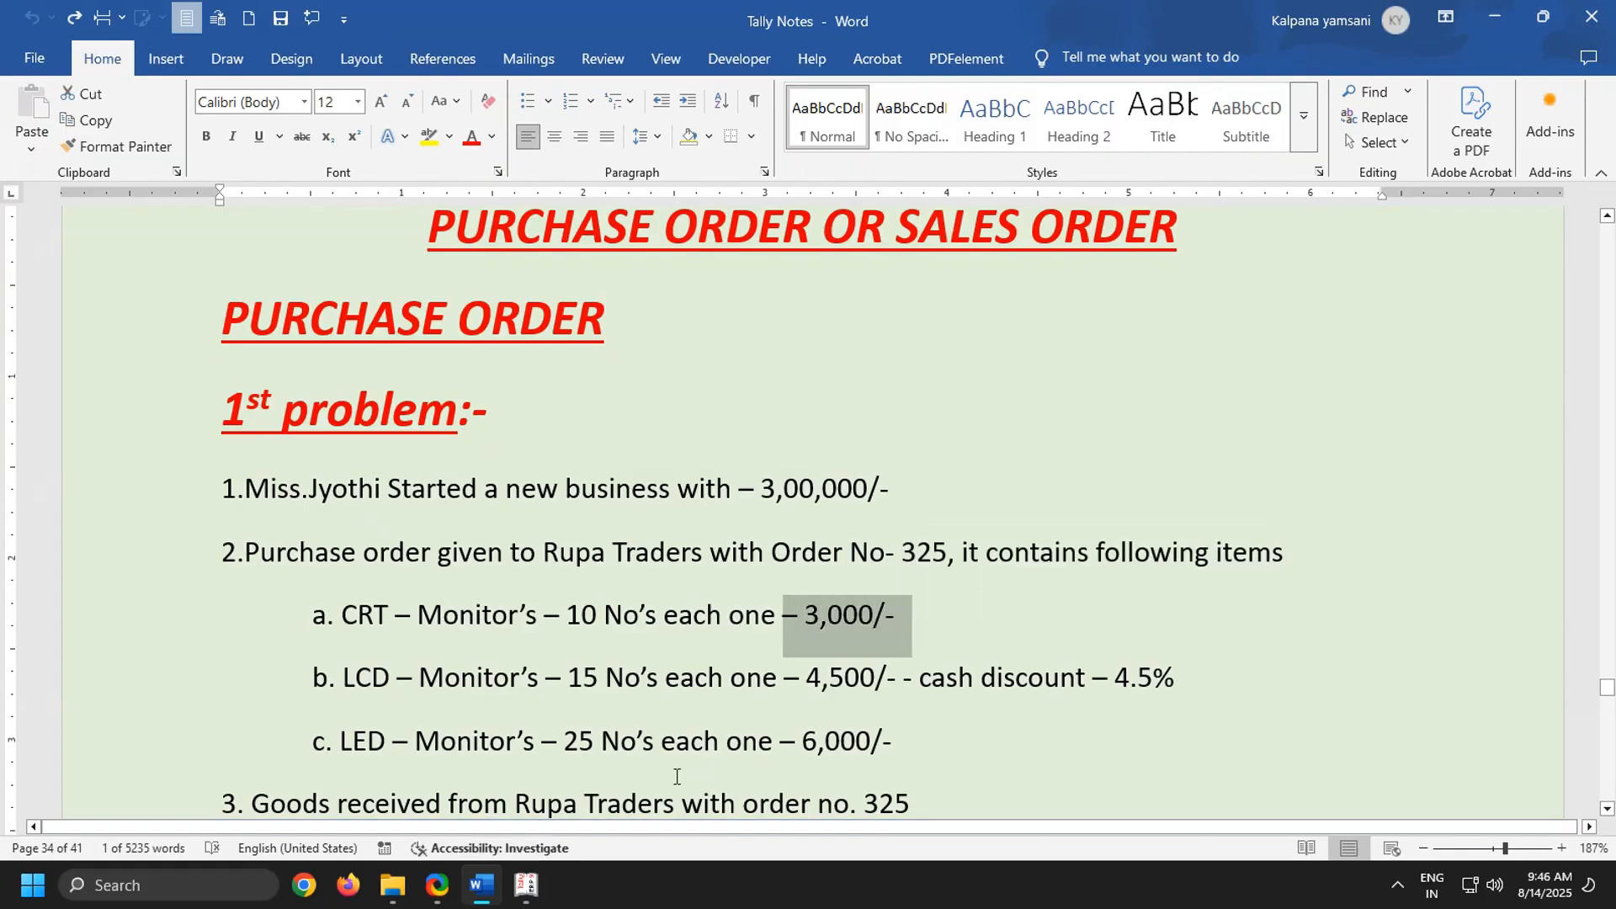
pyautogui.click(526, 884)
pyautogui.write('3000')
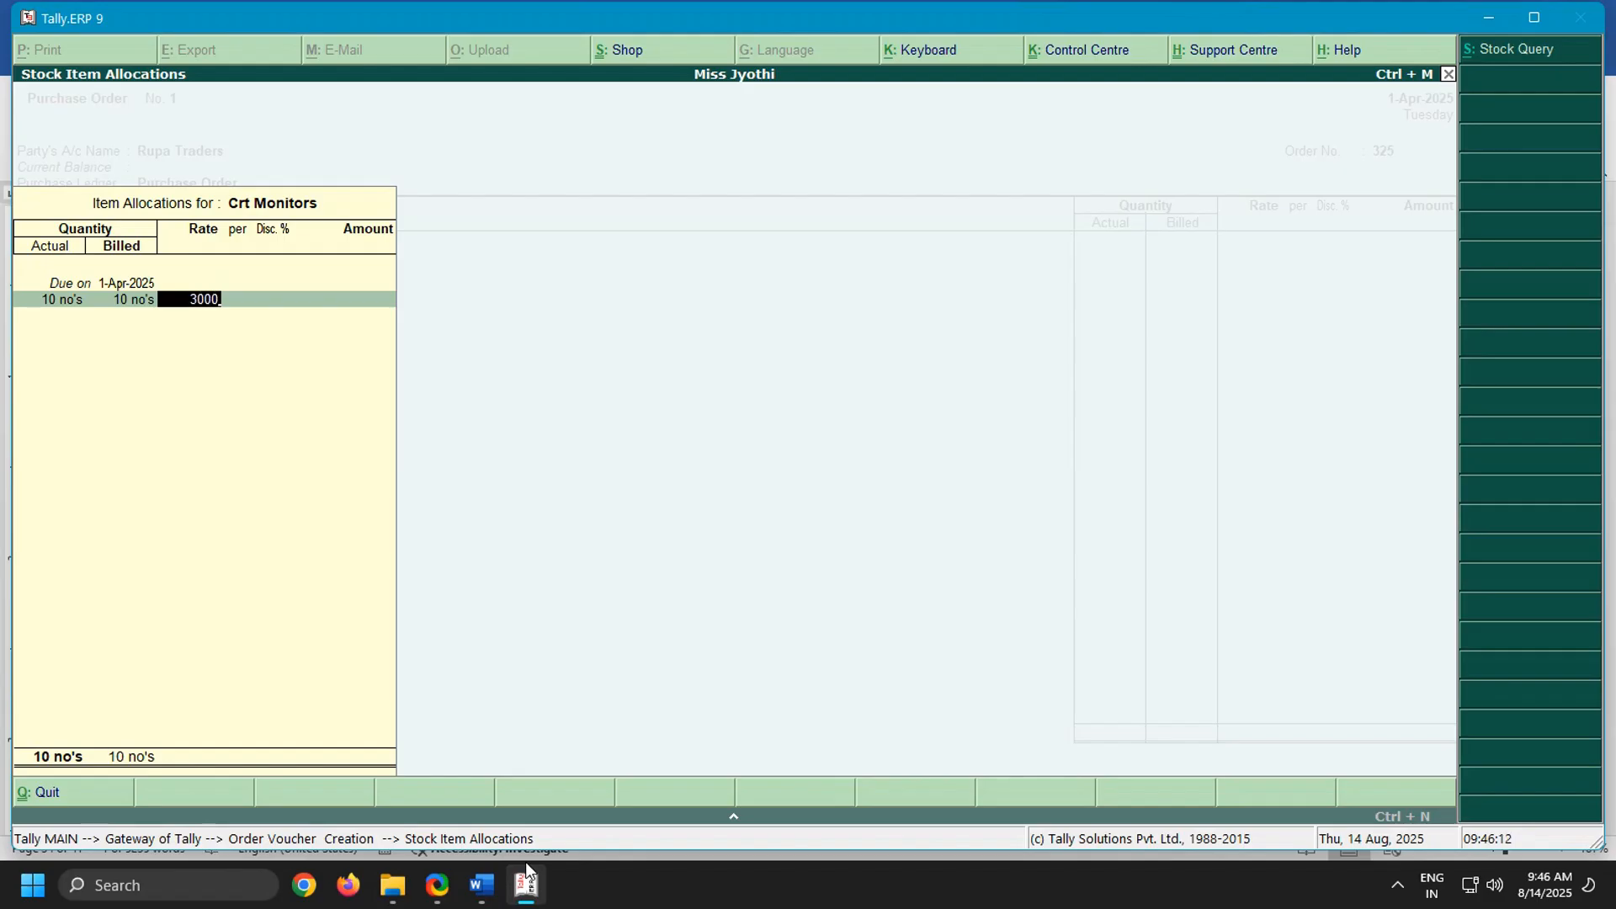
pyautogui.press('Return')
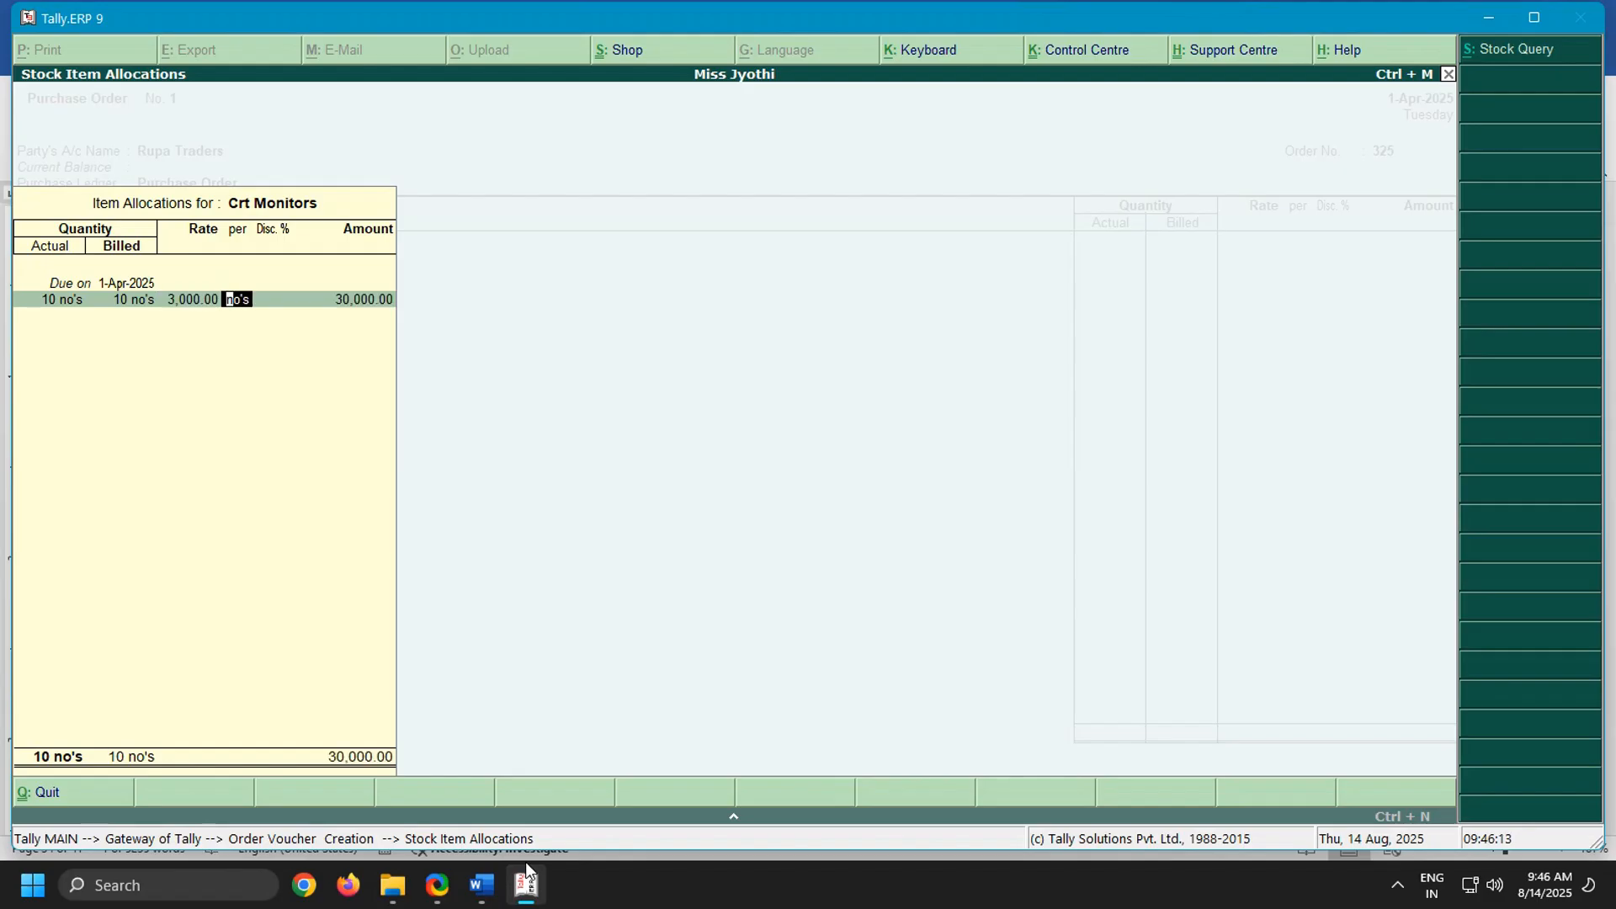
pyautogui.press('Return')
pyautogui.press('Return')
pyautogui.press('Return')
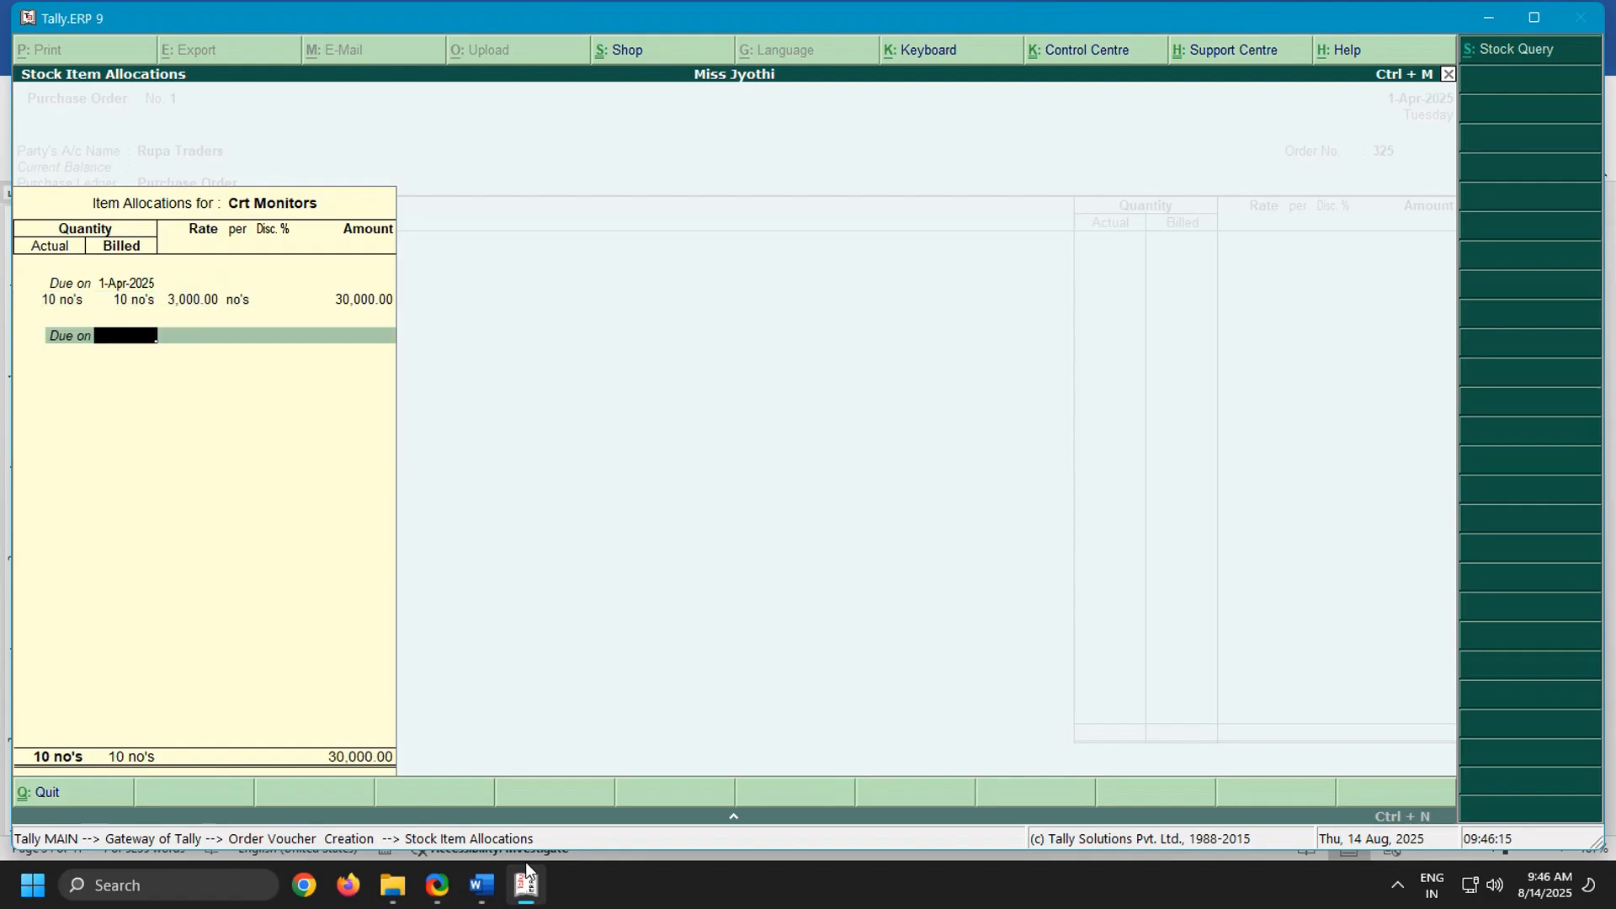
pyautogui.press('BackSpace')
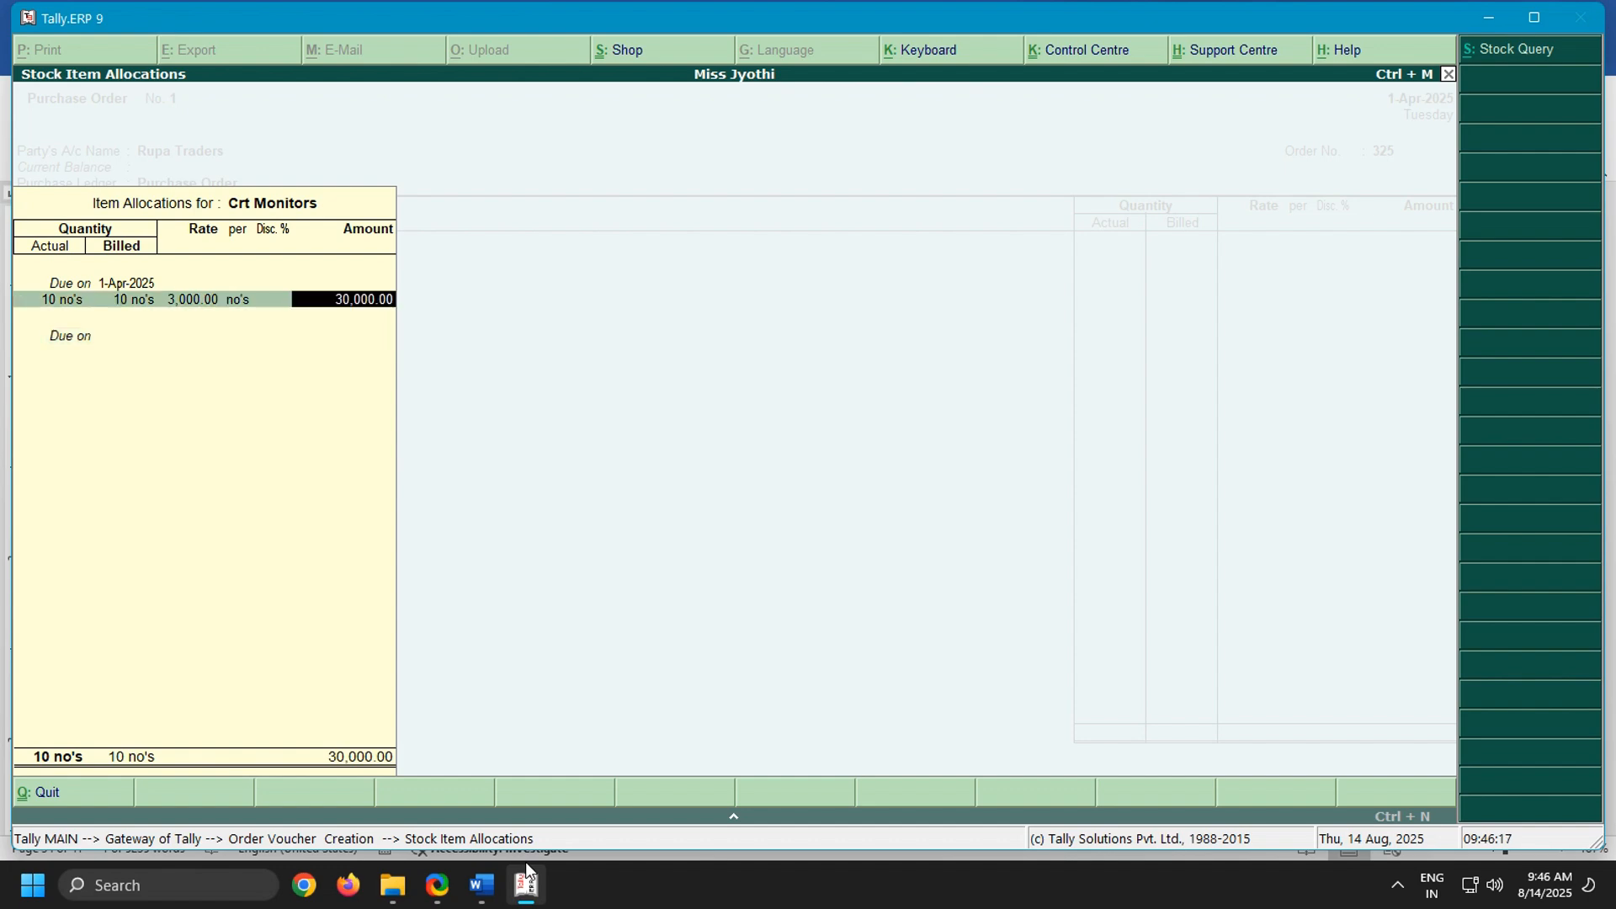
pyautogui.press('Return')
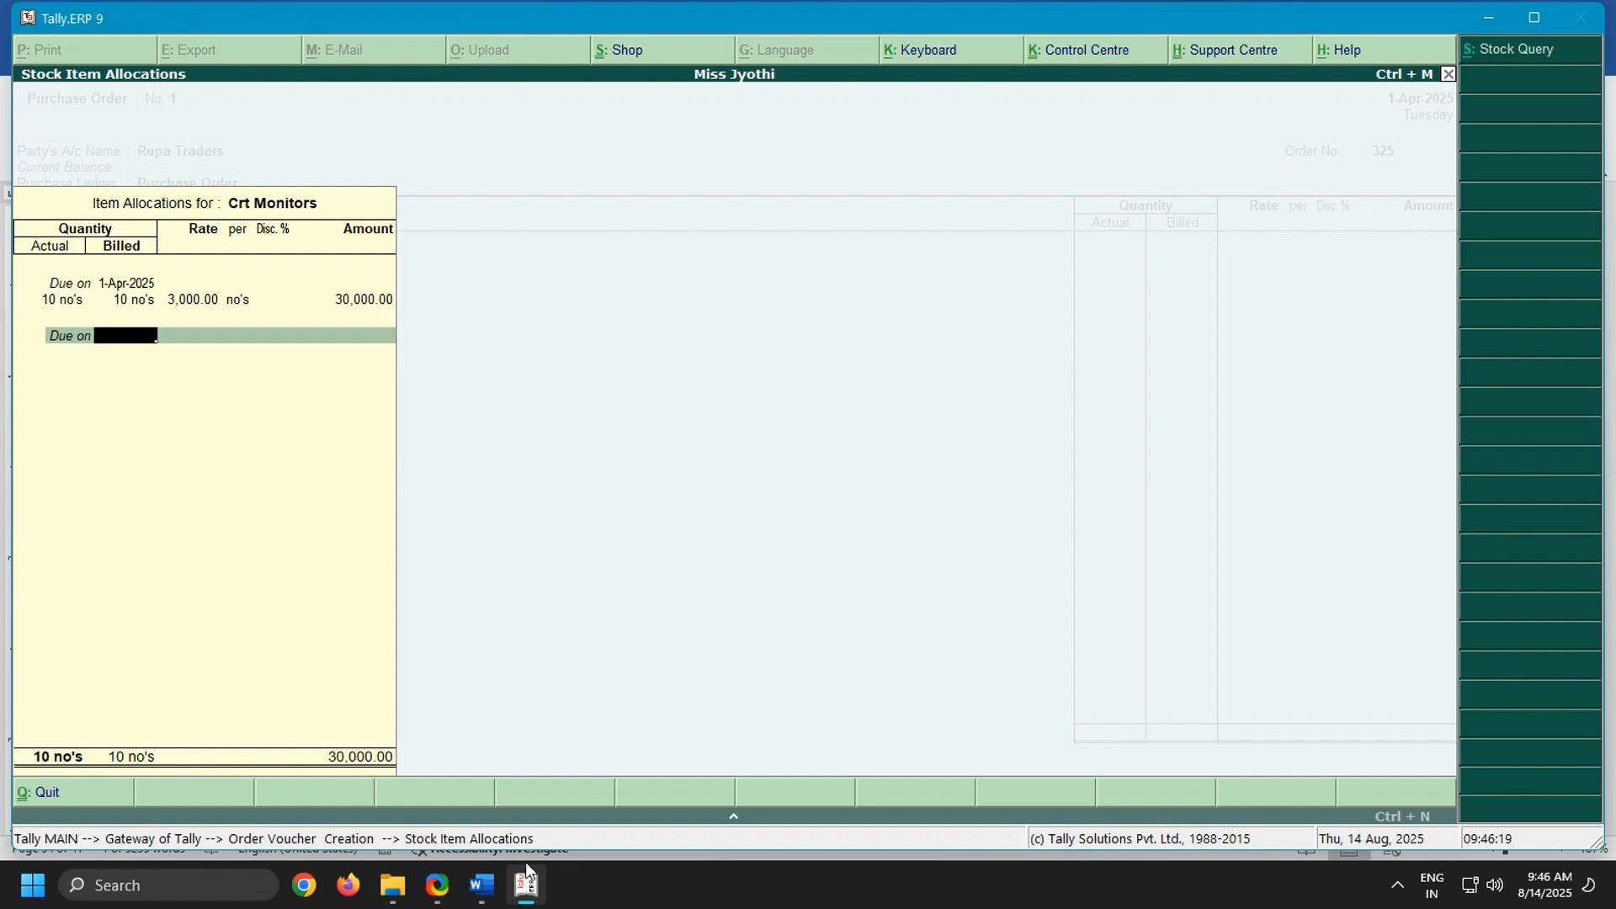
pyautogui.press('Return')
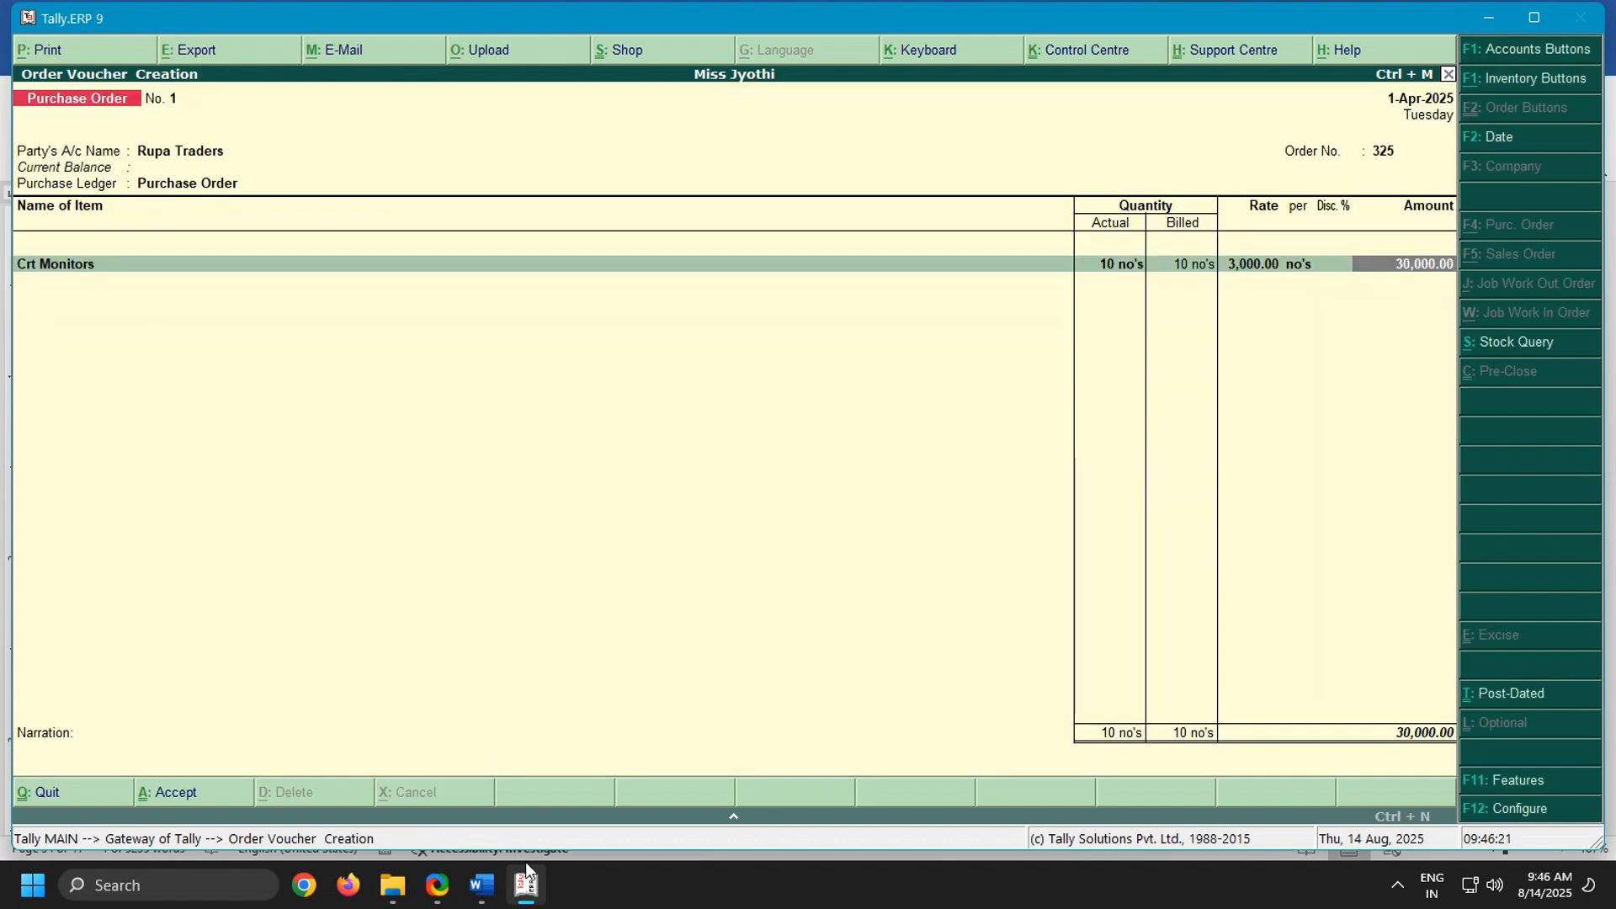
pyautogui.press('Return')
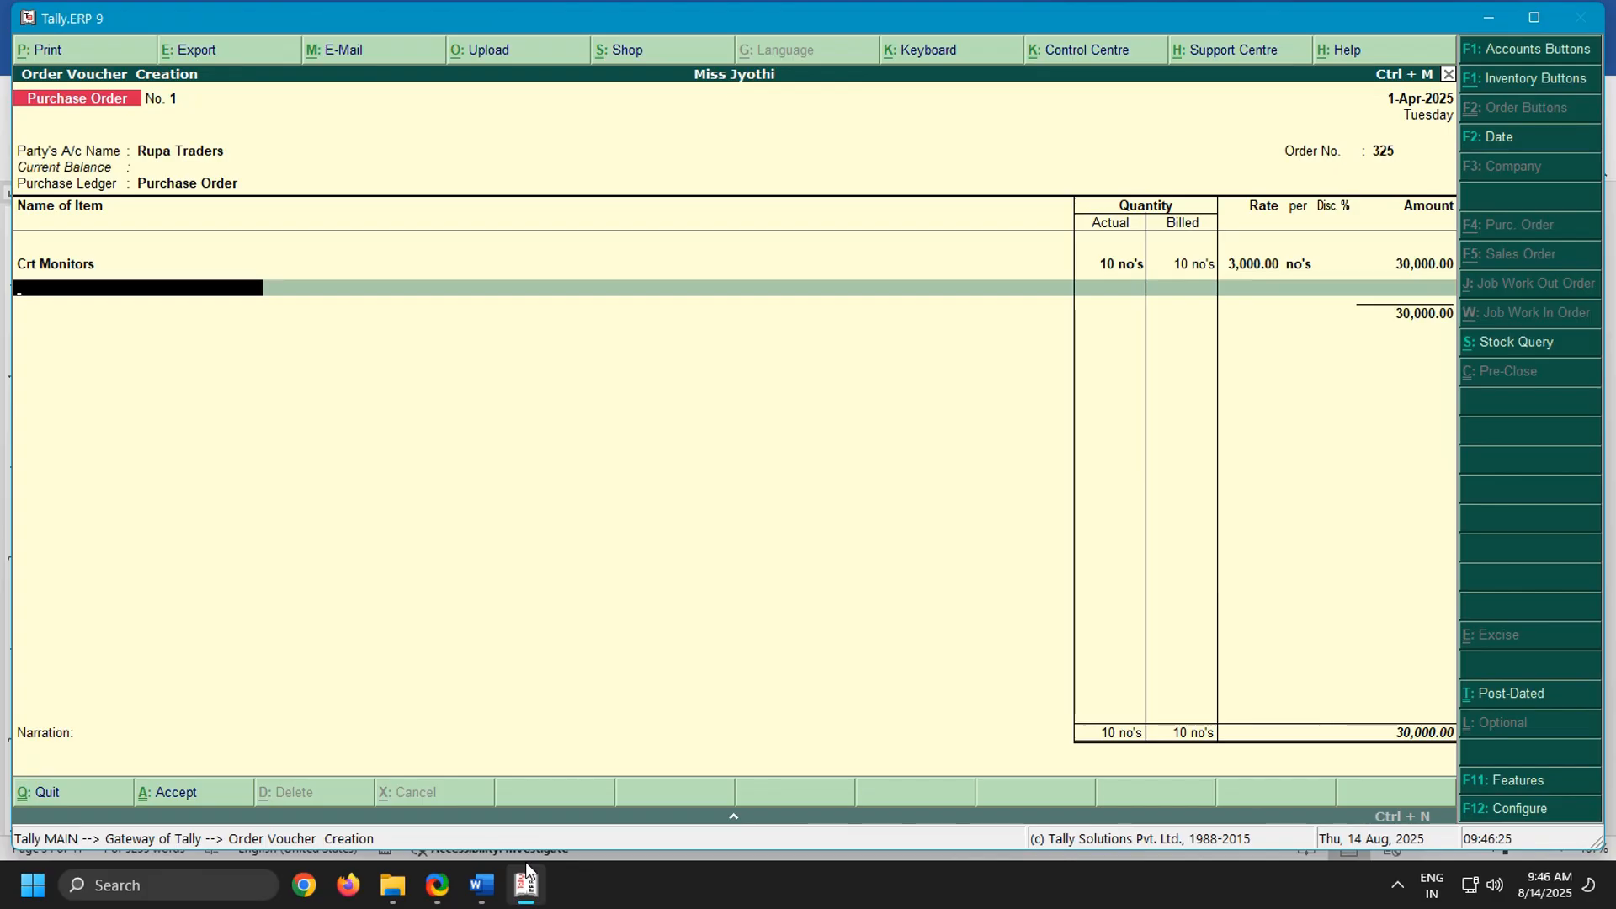
# Add Lcdmonitors to the order, due on 1-Apr-2025, with actual and billed quantities of 15 no's as in the Word notes
pyautogui.click(481, 882)
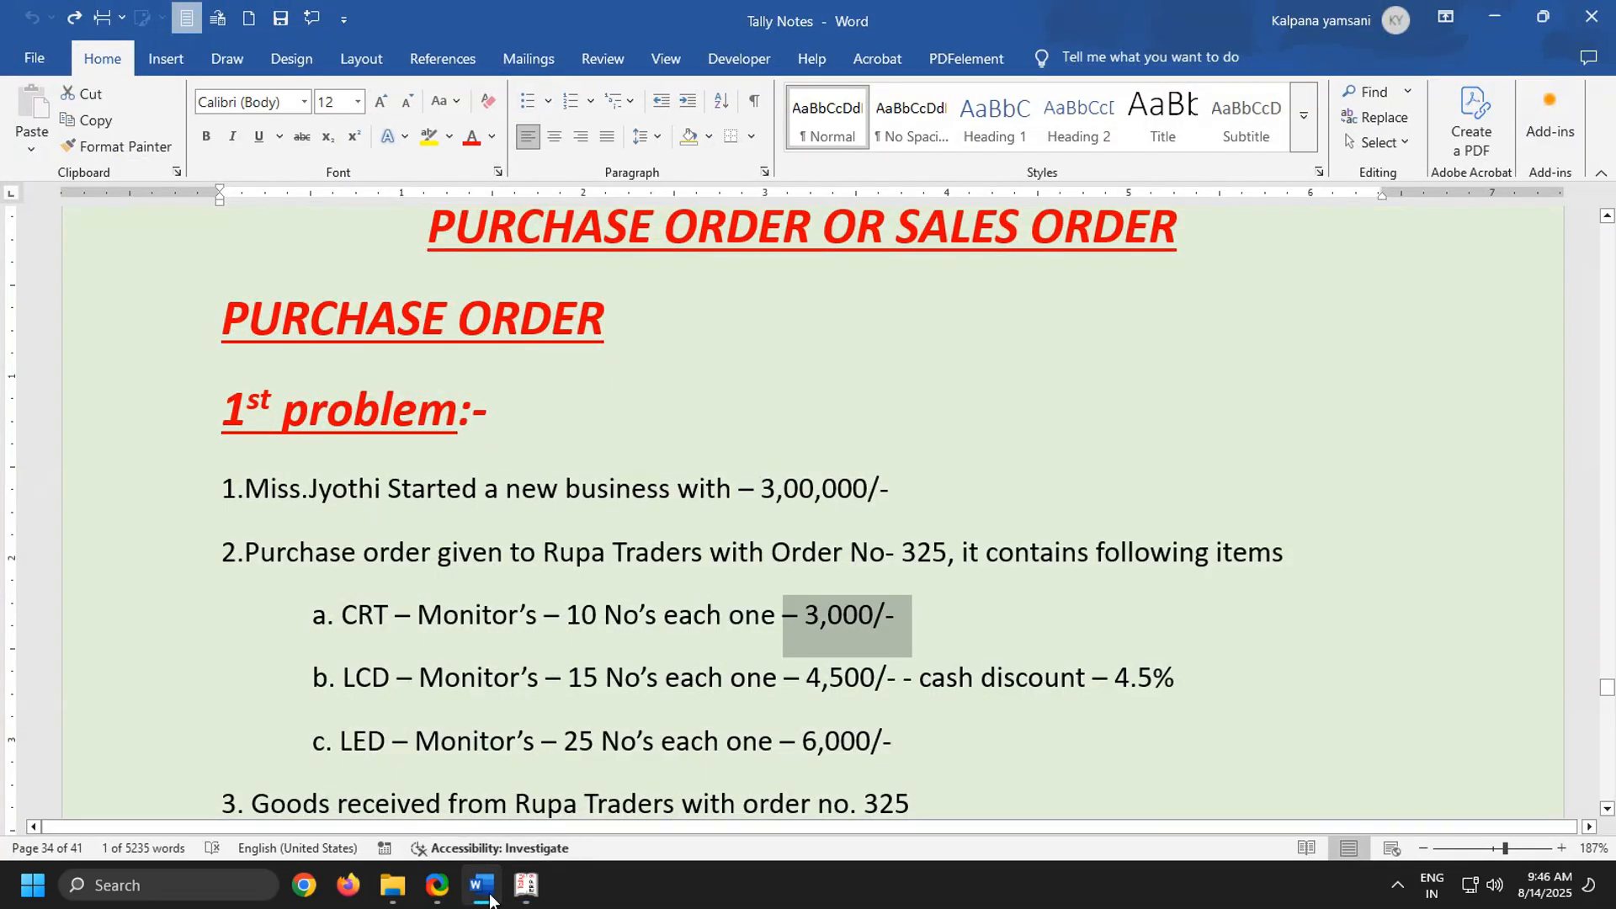
pyautogui.click(522, 886)
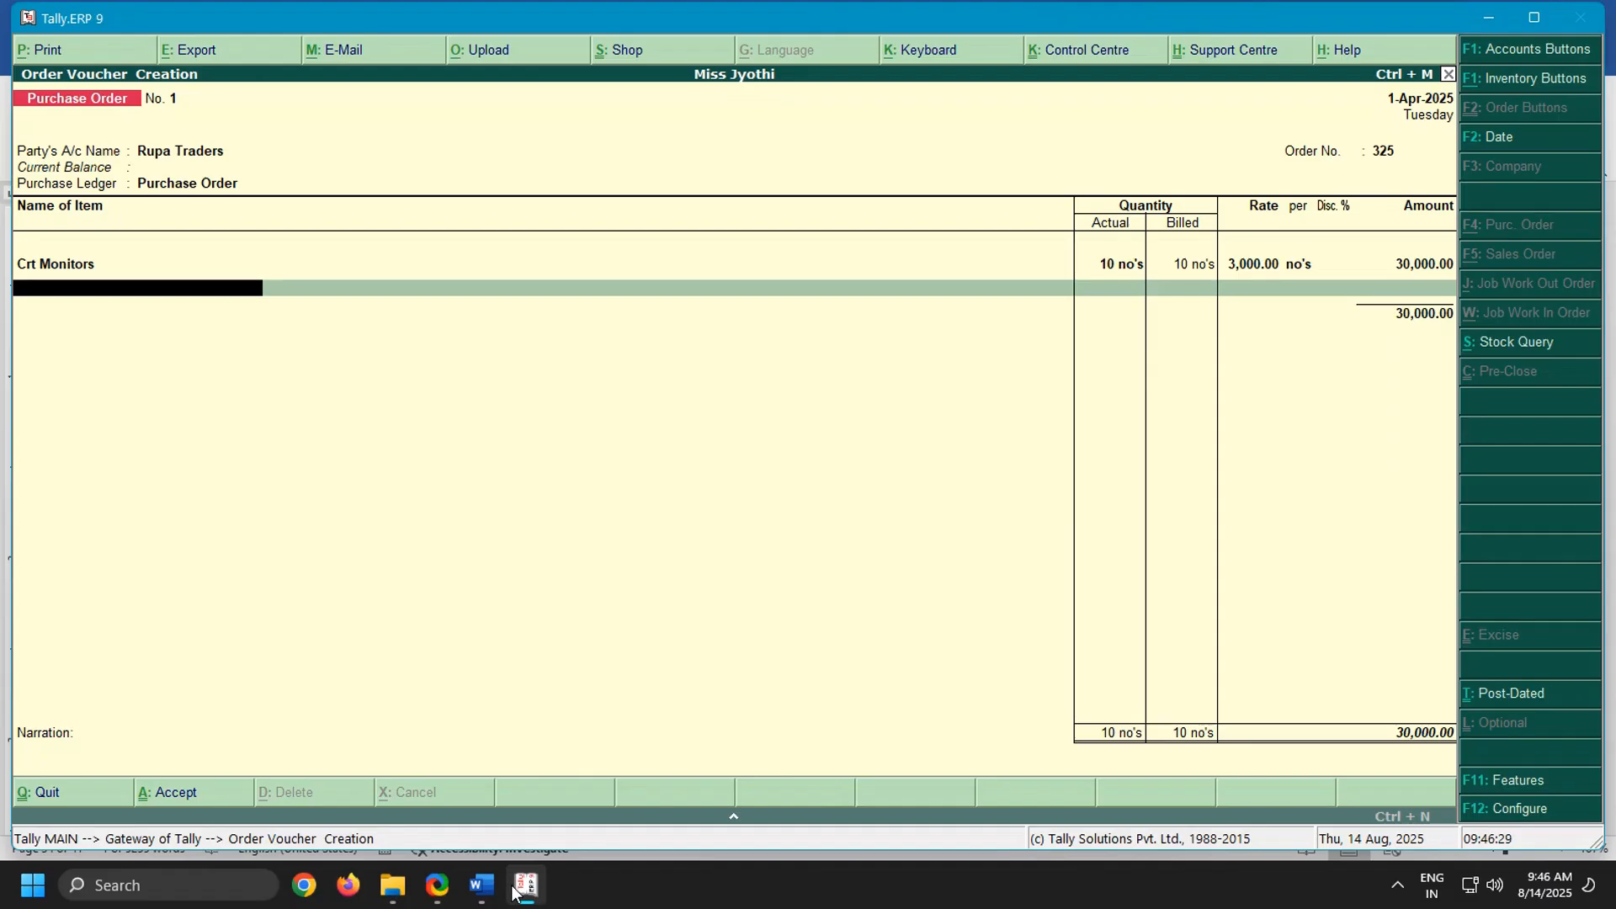
pyautogui.write('Lcd')
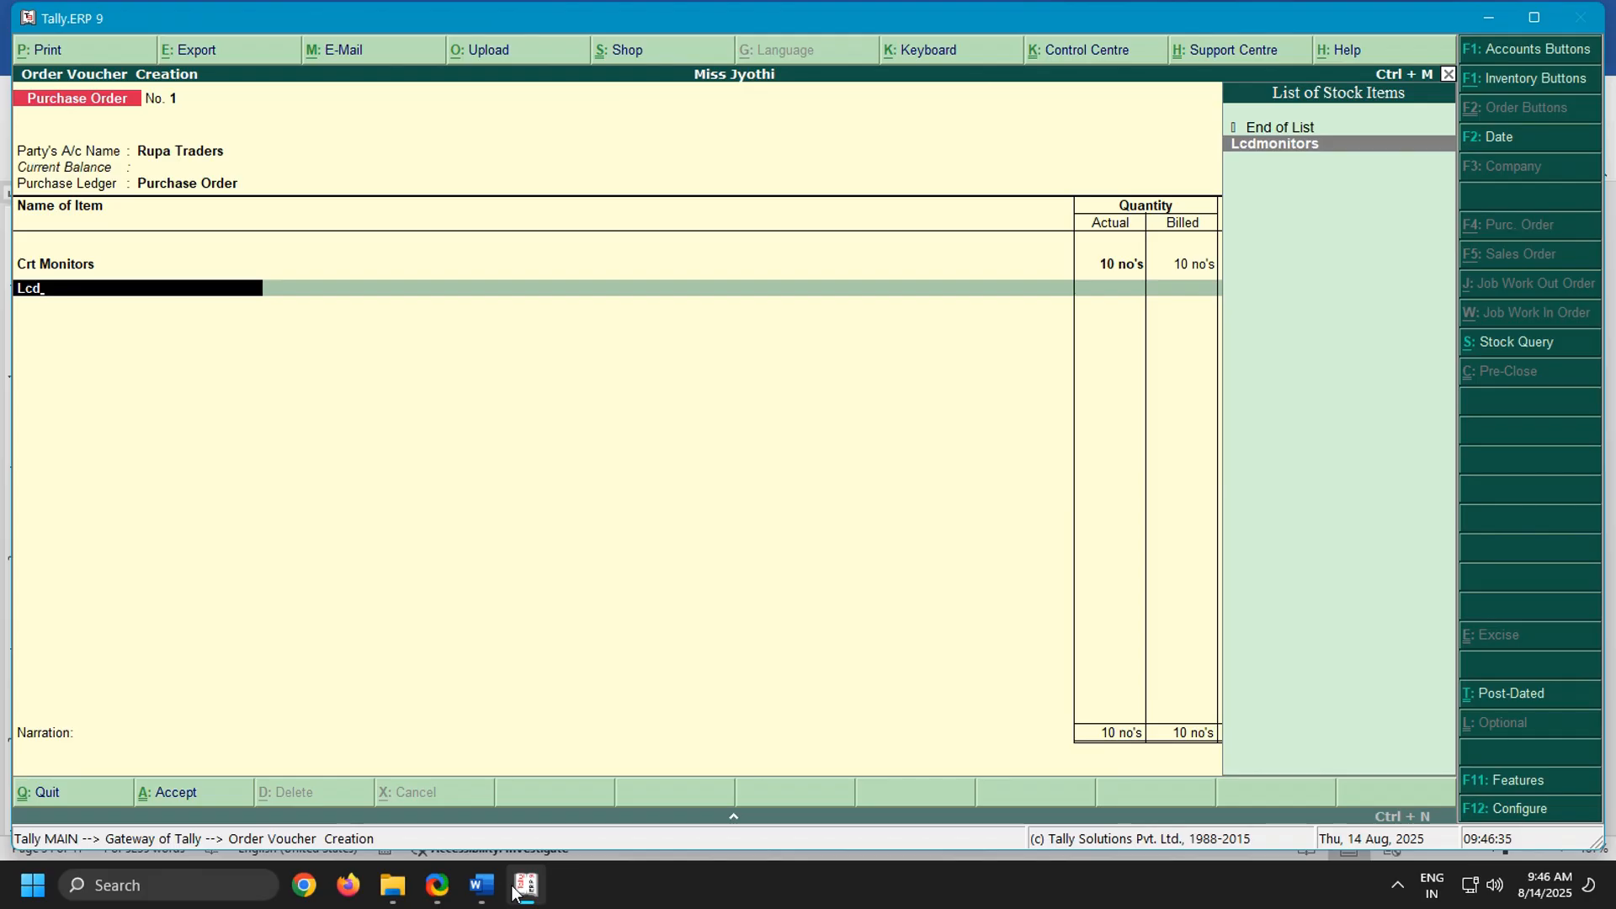
pyautogui.press('Return')
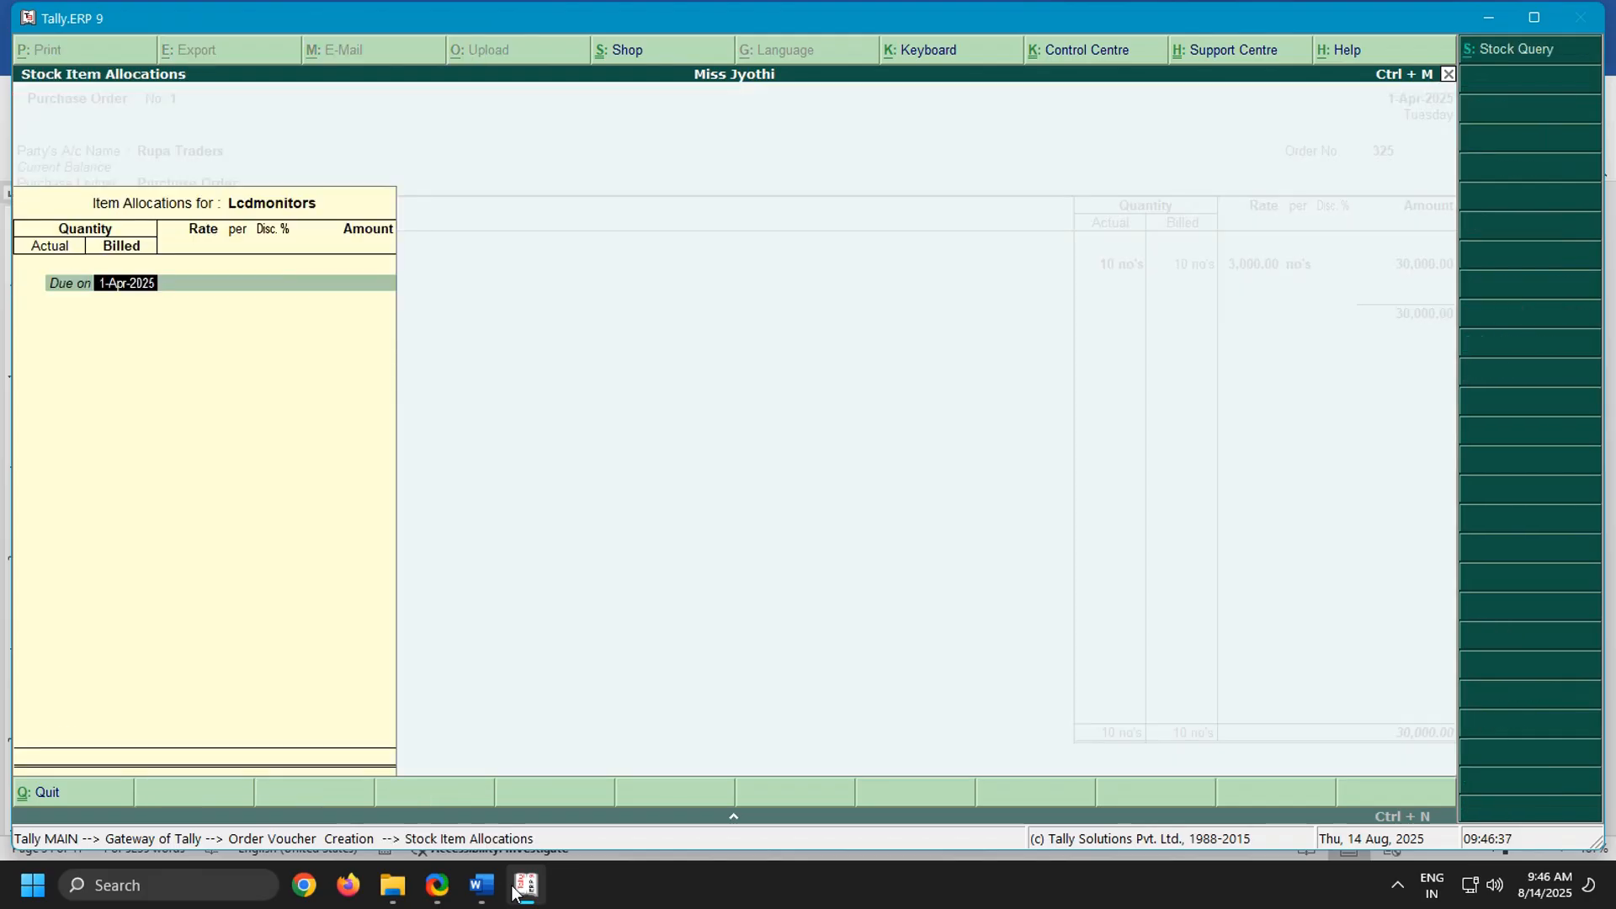
pyautogui.press('Return')
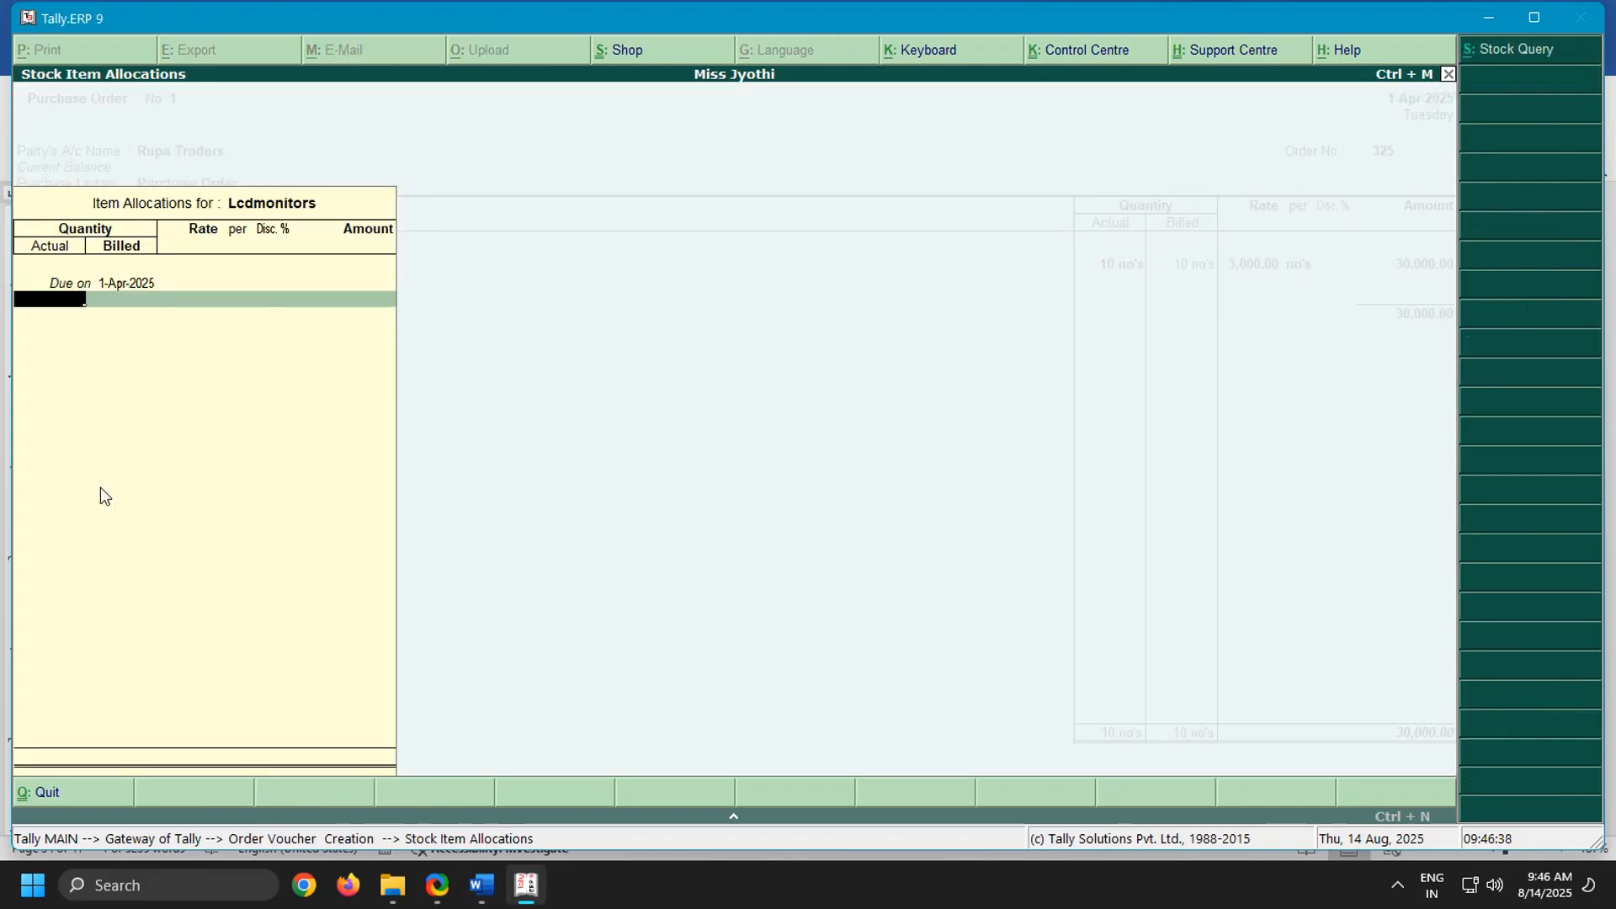
pyautogui.click(481, 885)
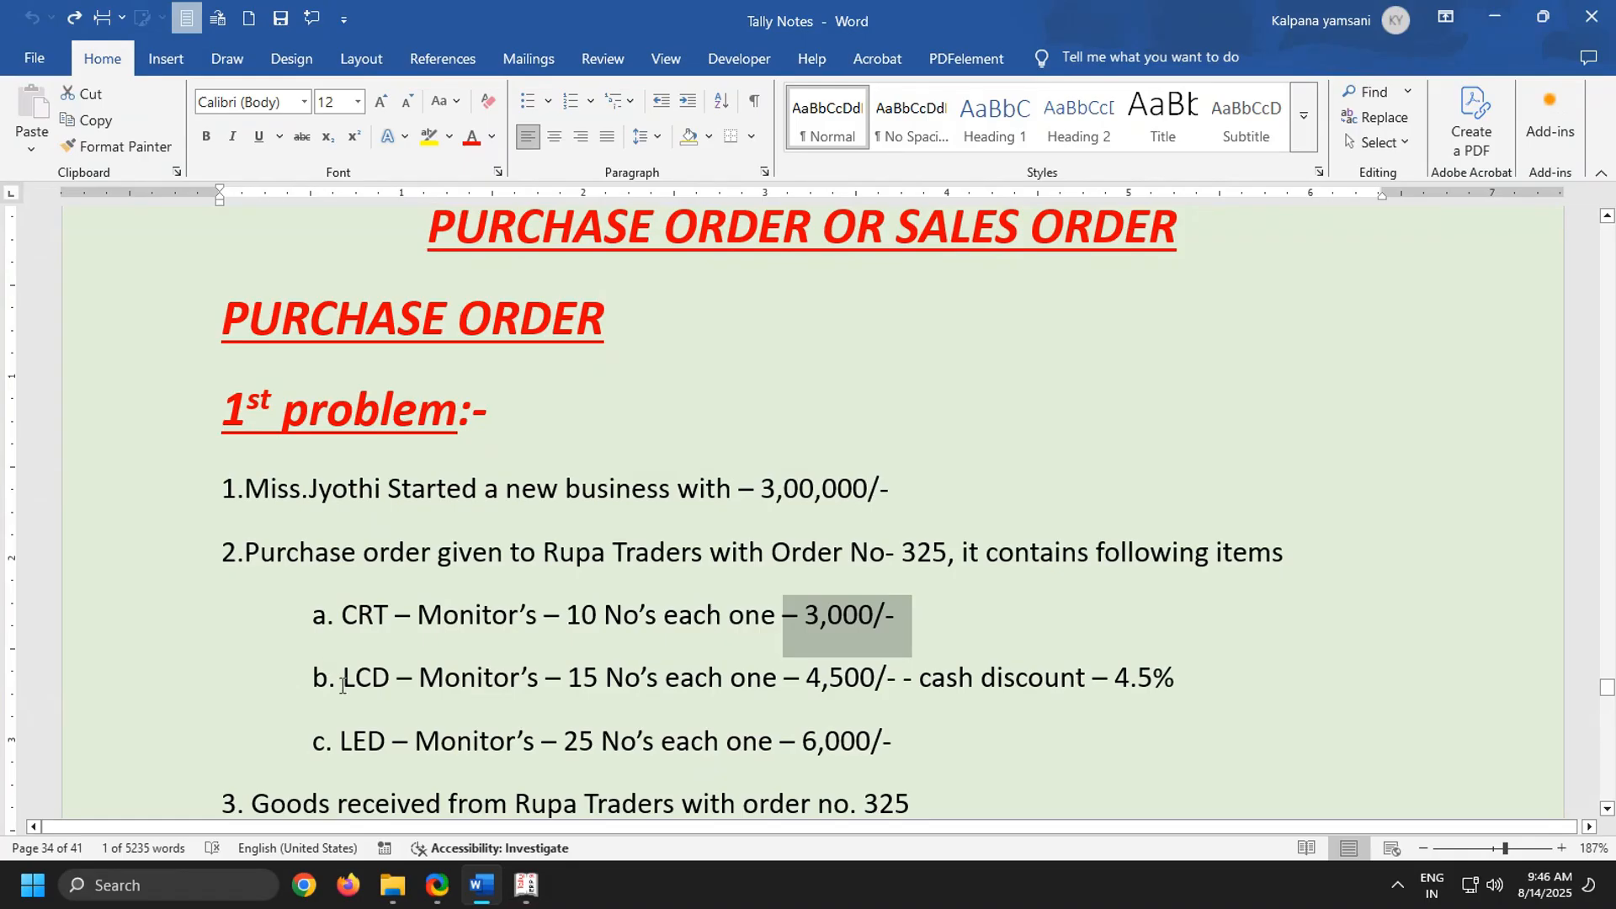
pyautogui.moveTo(341, 682); pyautogui.dragTo(1300, 699)
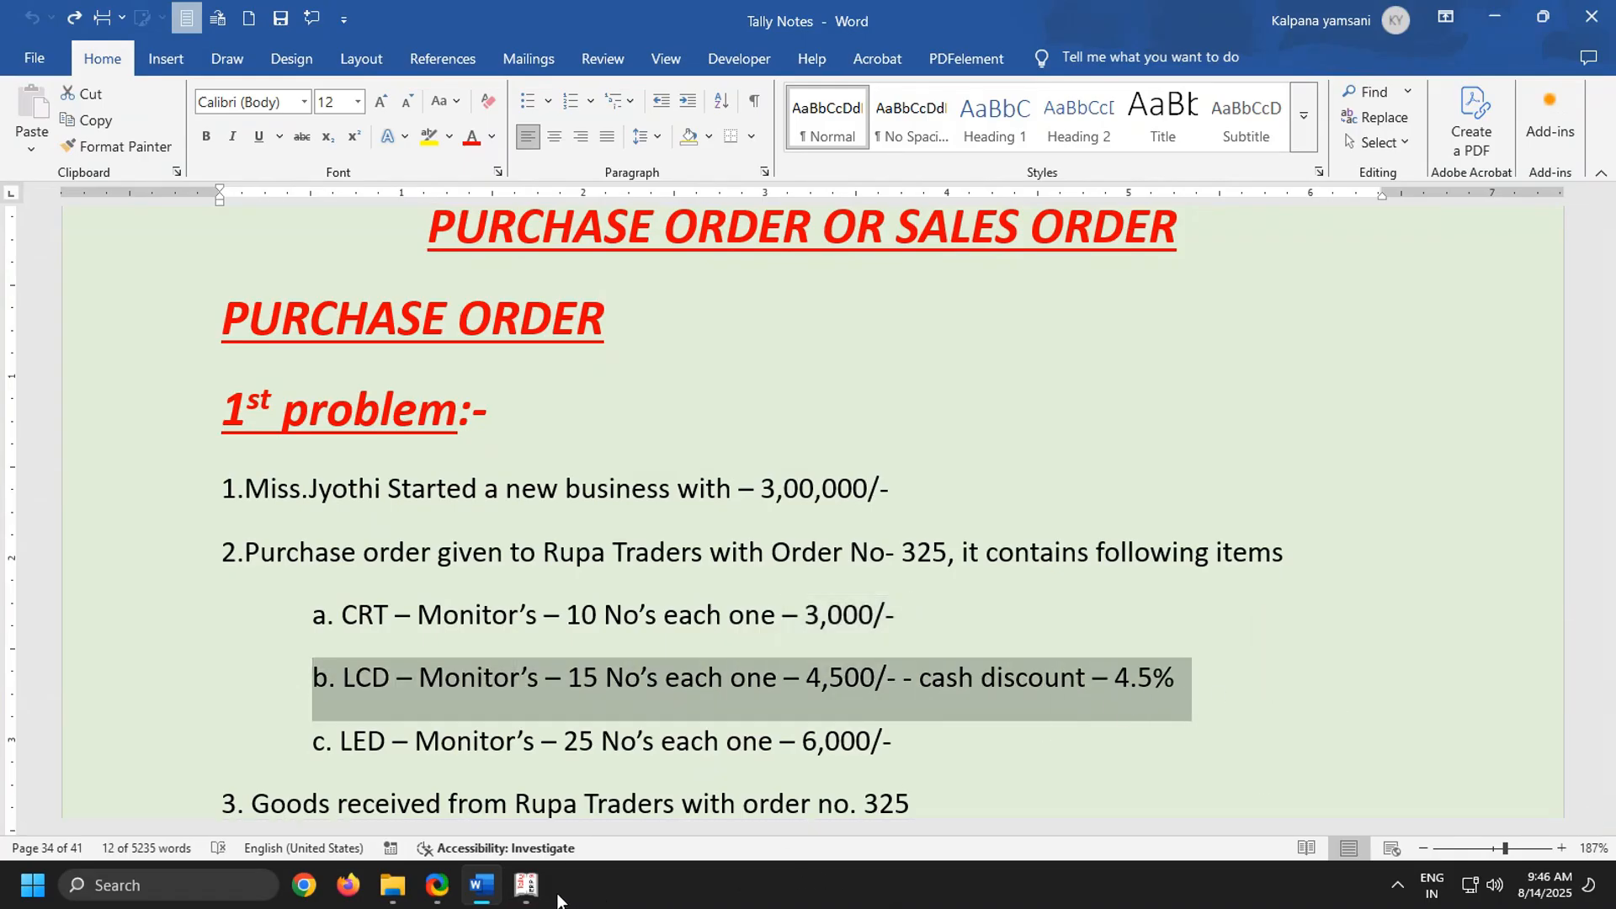
pyautogui.moveTo(526, 885)
pyautogui.click(619, 817)
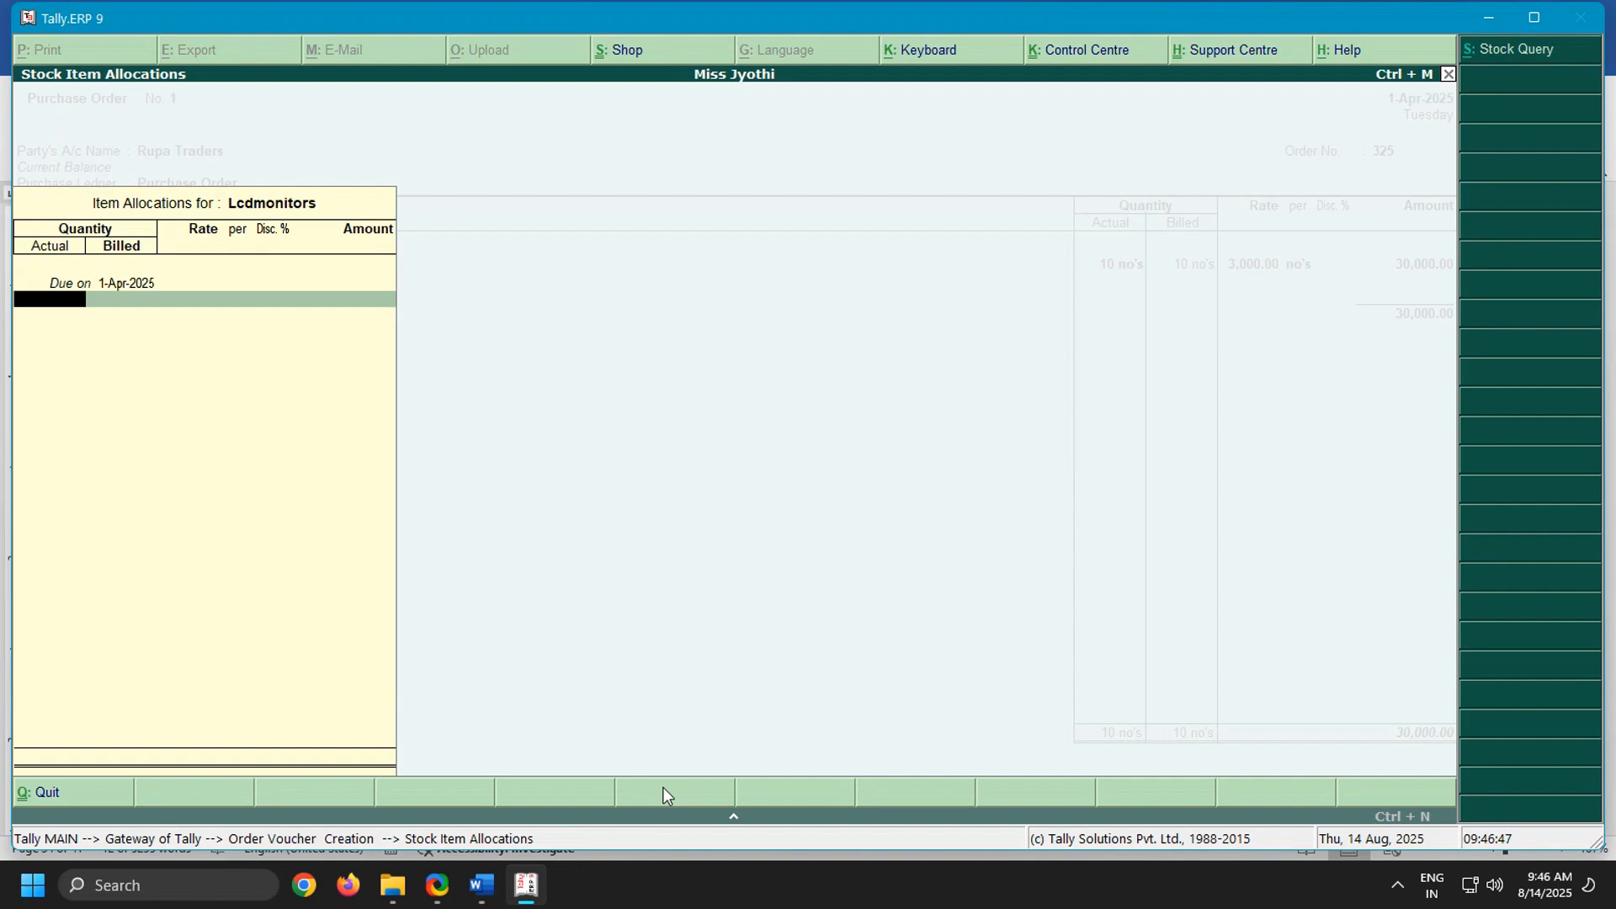
pyautogui.write('15')
pyautogui.press('Return')
pyautogui.press('Return')
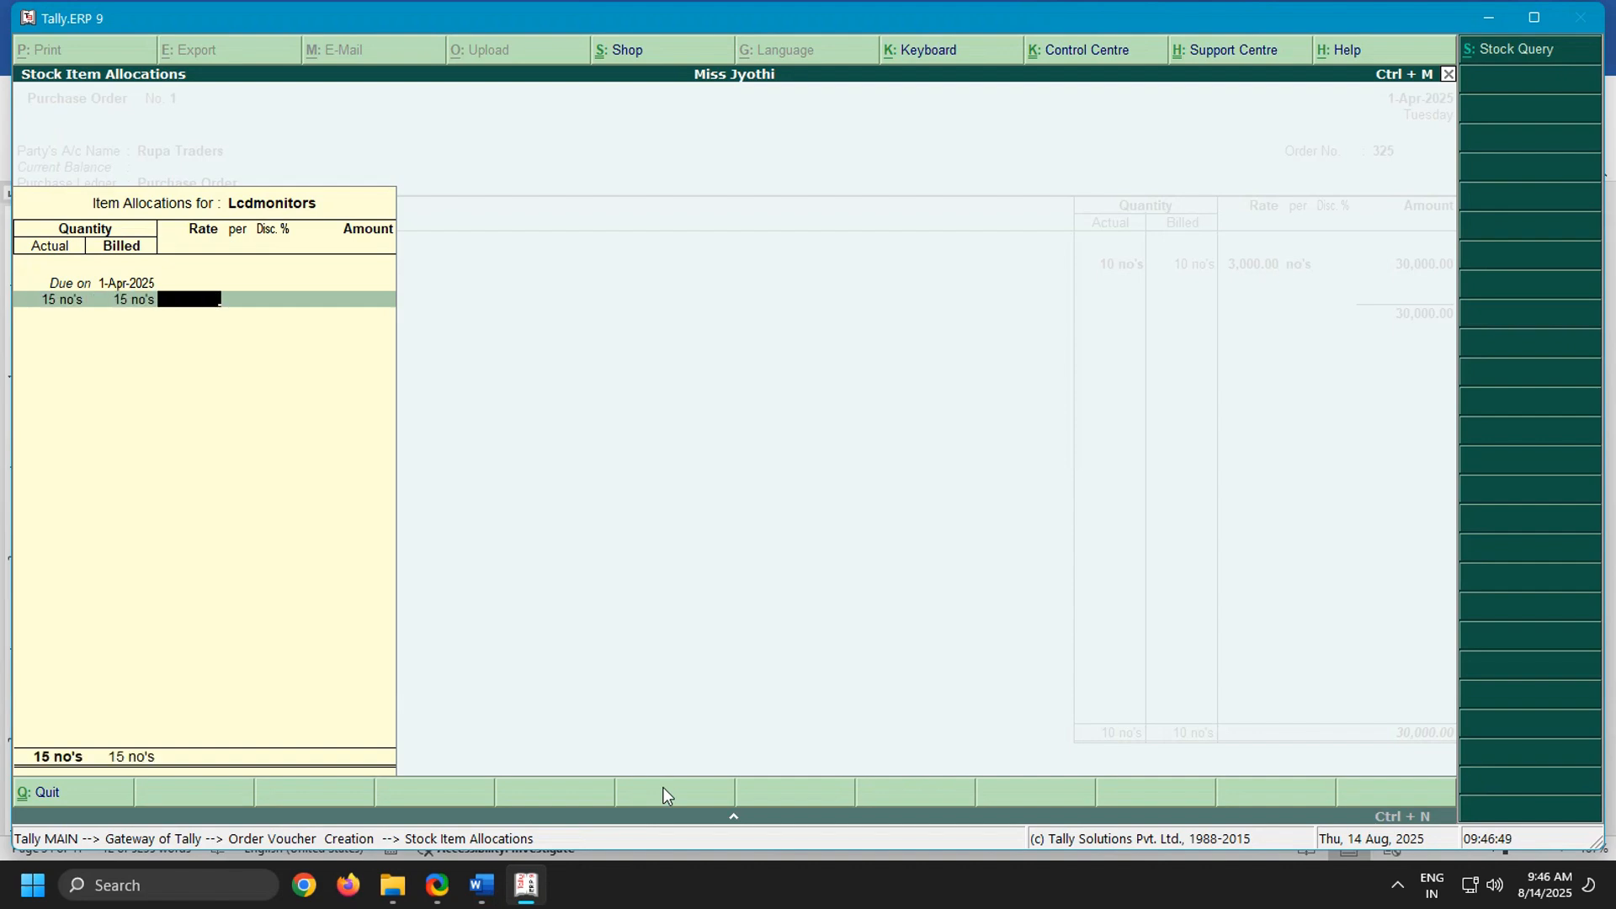
# Set the Lcdmonitors rate to 4500 with a 4.5% discount per the Word notes and complete the item line
pyautogui.click(481, 885)
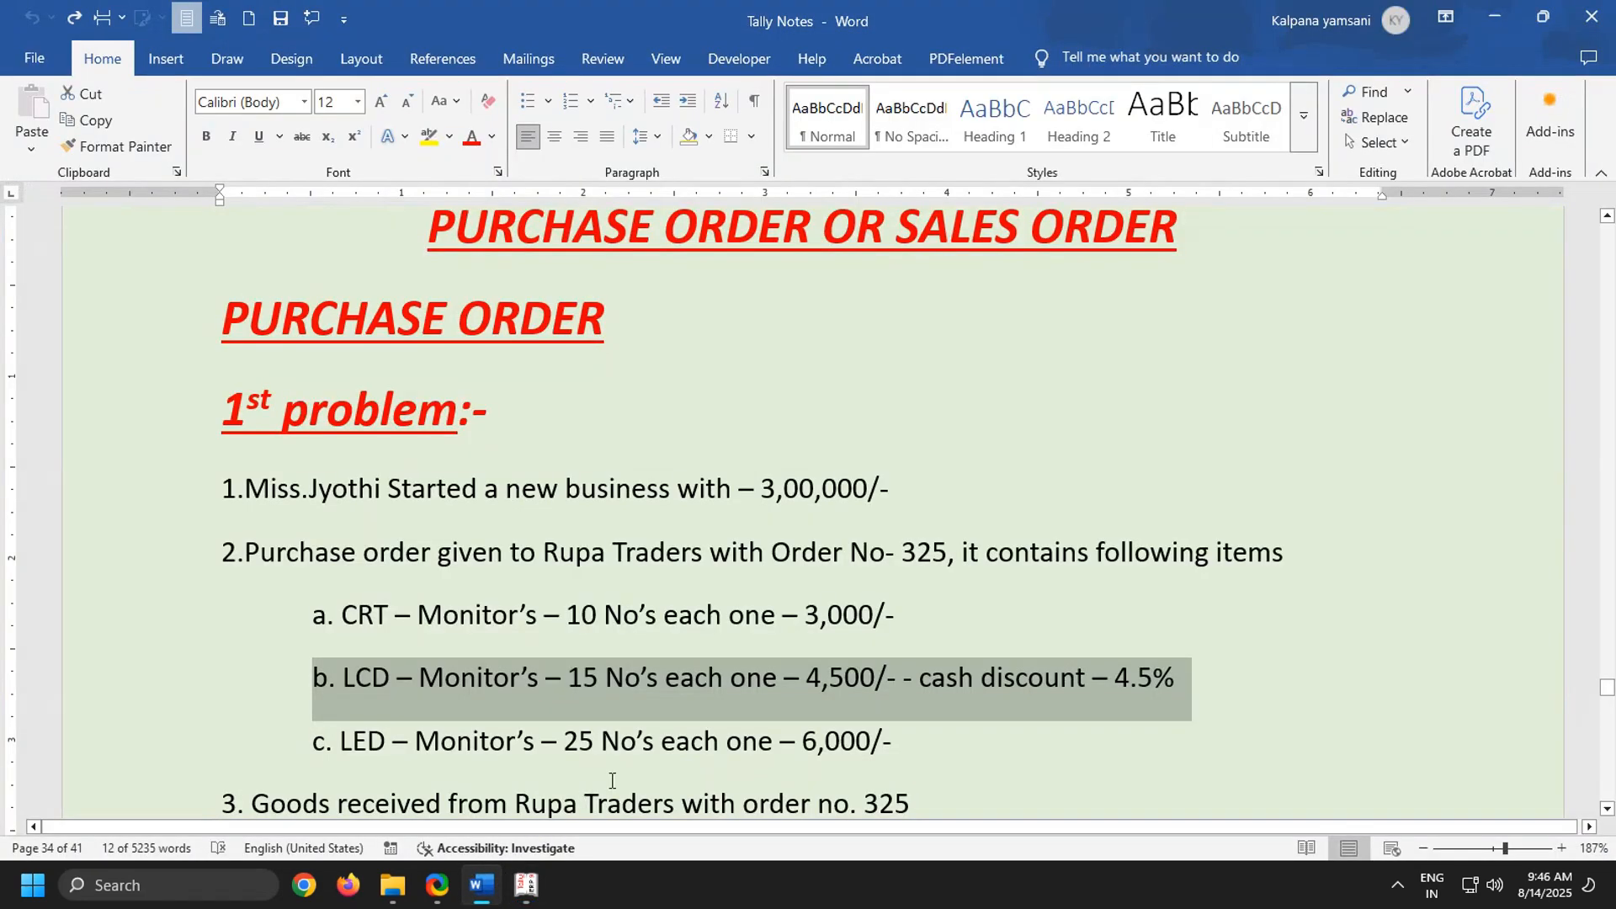
pyautogui.click(532, 891)
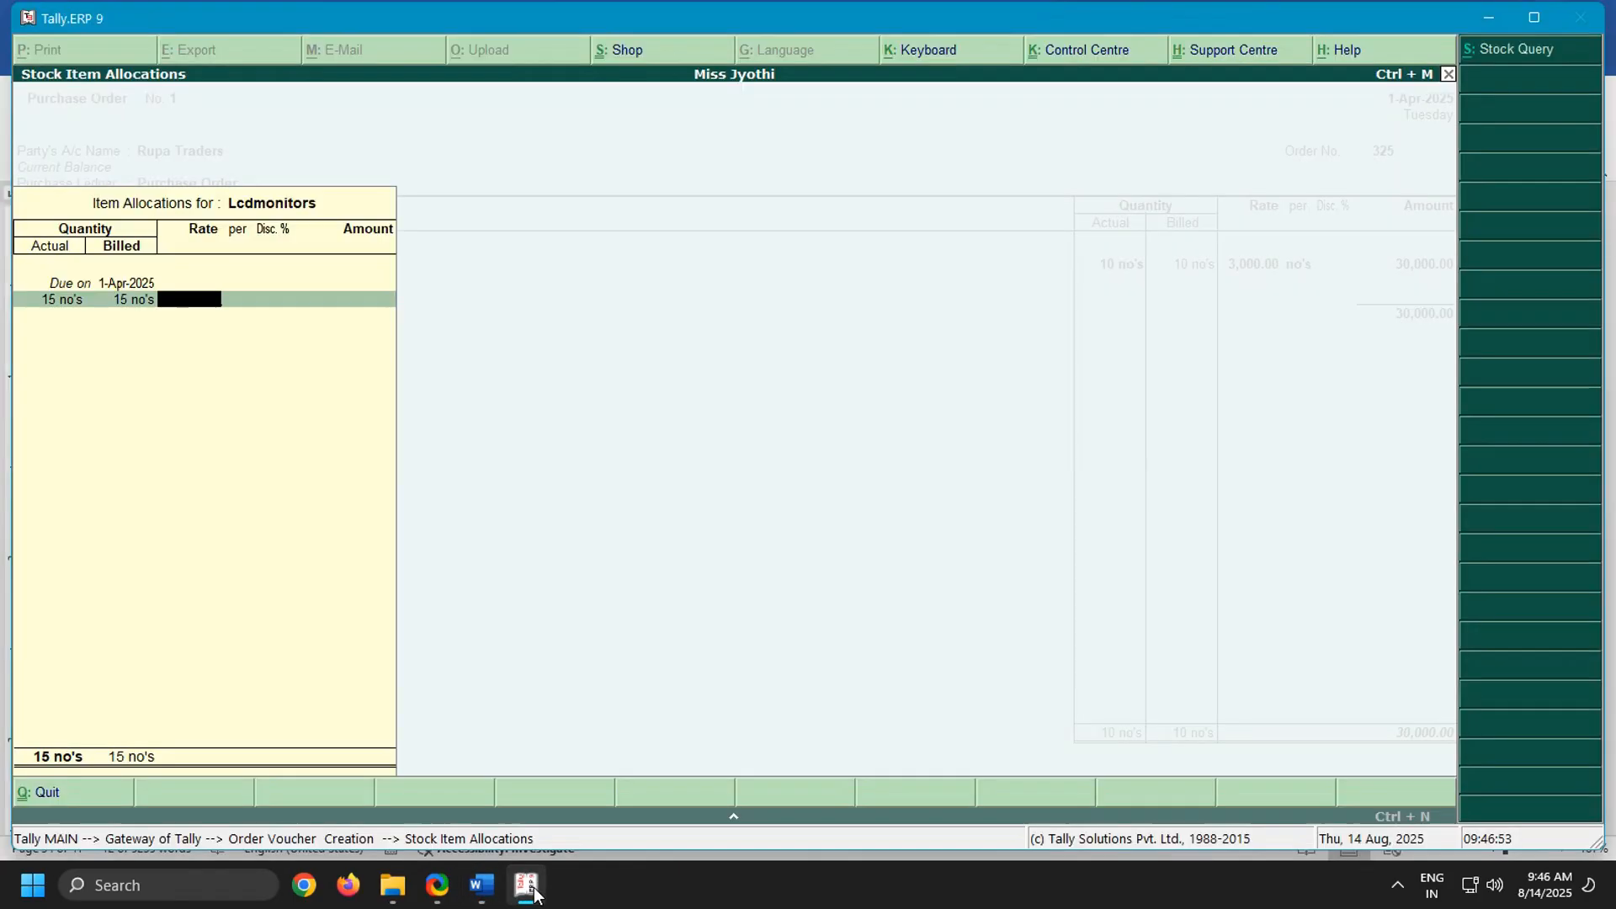
pyautogui.write('4500')
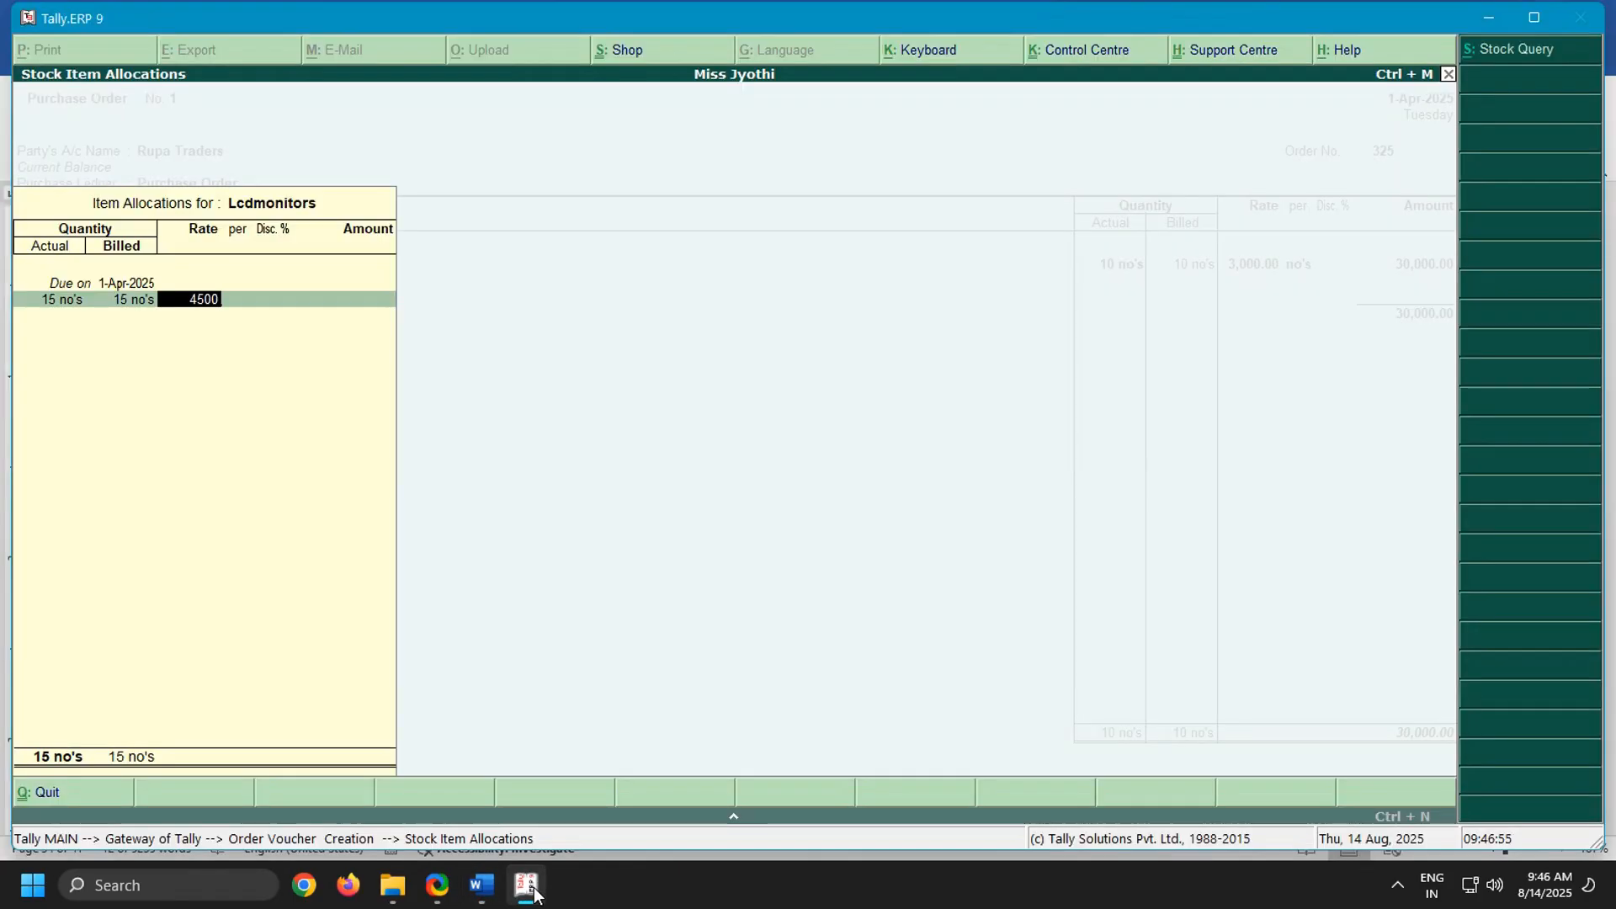
pyautogui.press('Return')
pyautogui.press('Return')
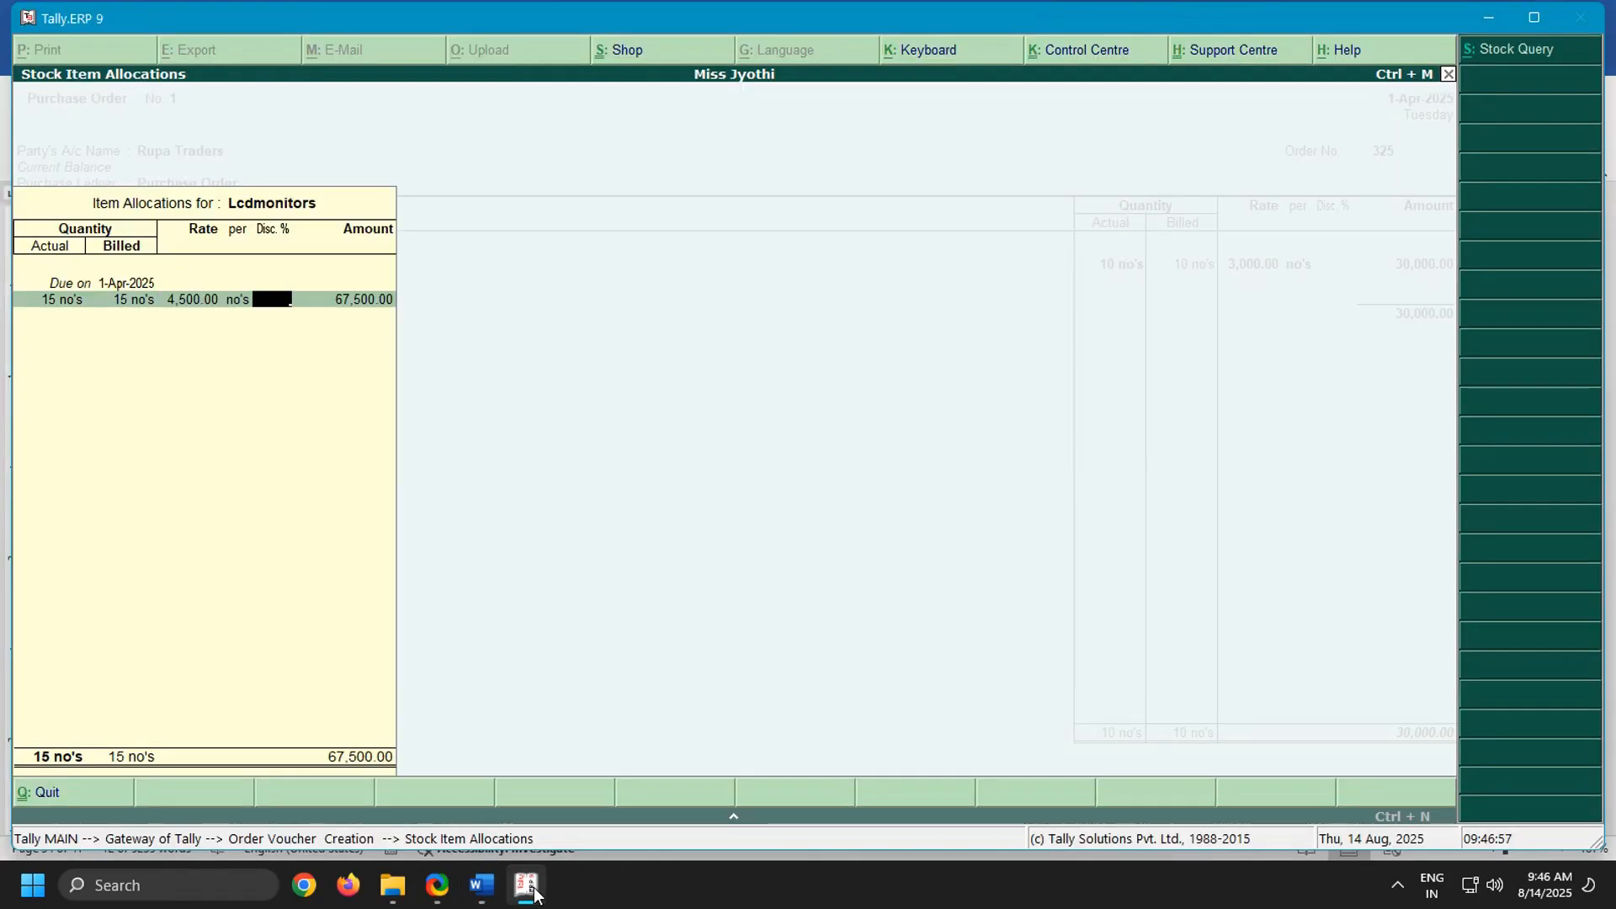
pyautogui.write('4.5')
pyautogui.press('Return')
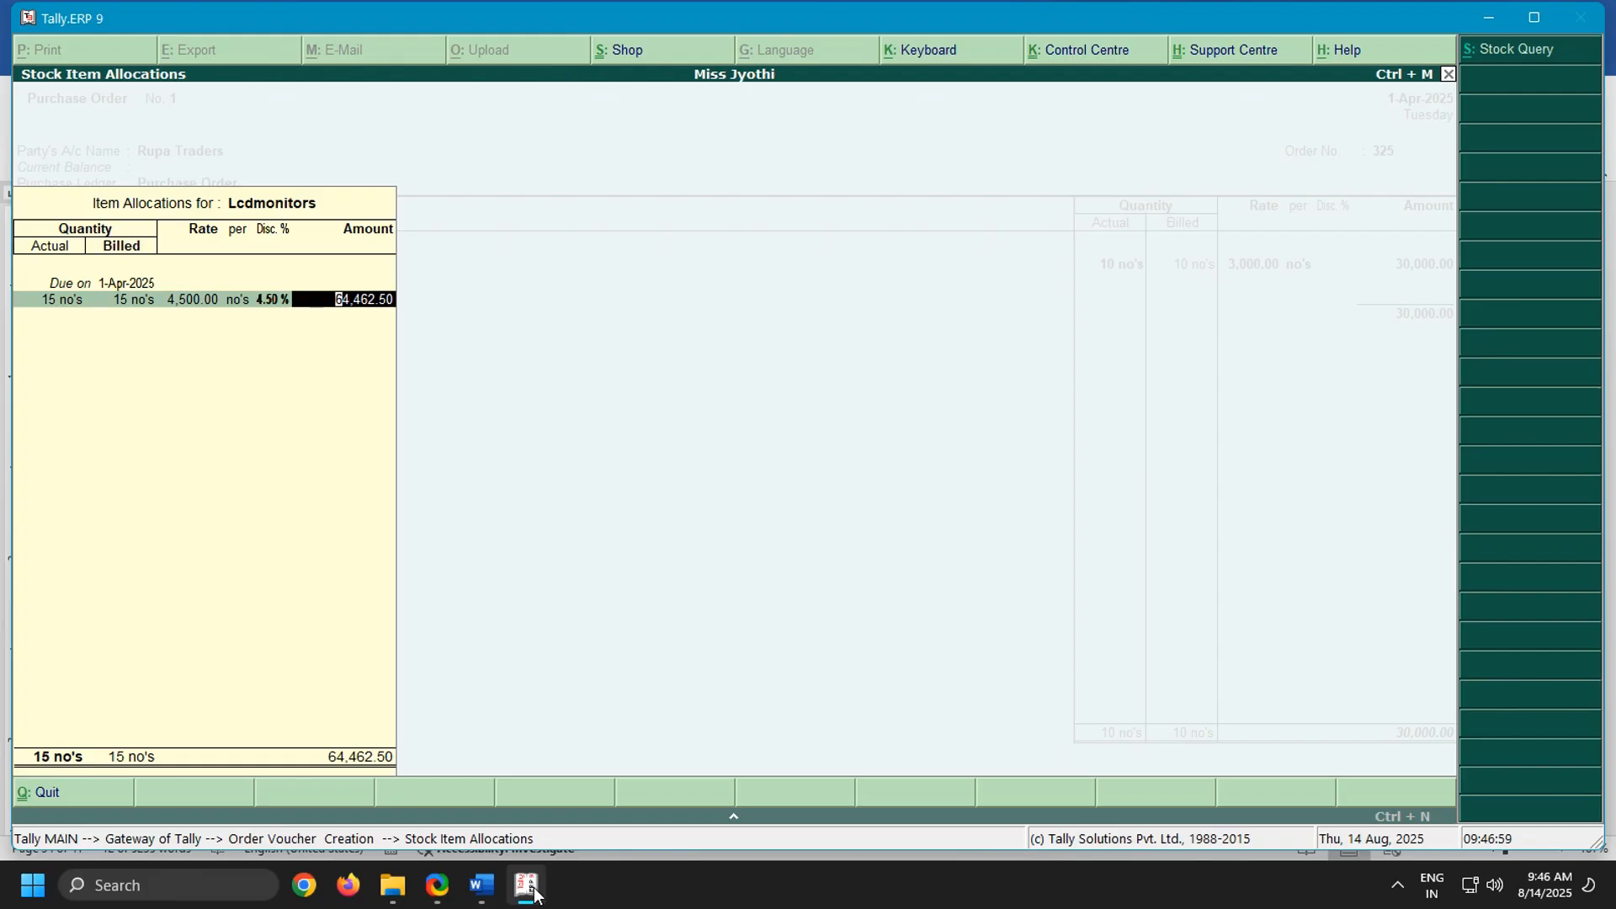
pyautogui.press('Return')
pyautogui.press('Return')
pyautogui.press('Return')
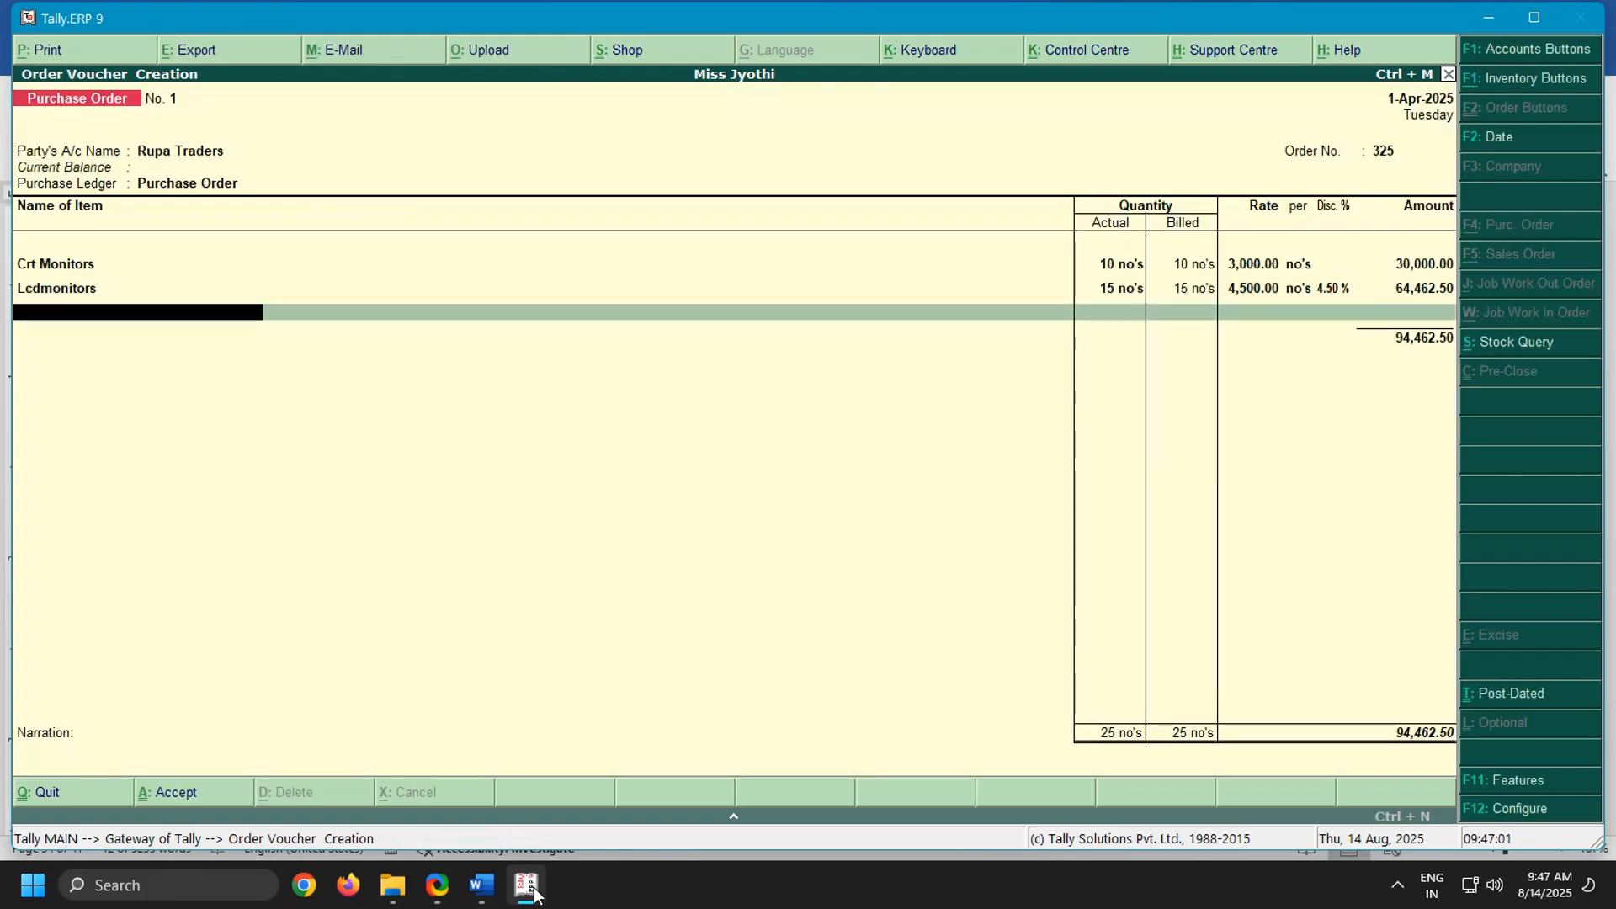
# Add Led Monitors to the order, due on 1-Apr-2025, with actual and billed quantities of 25 no's as in the Word notes
pyautogui.write('Led')
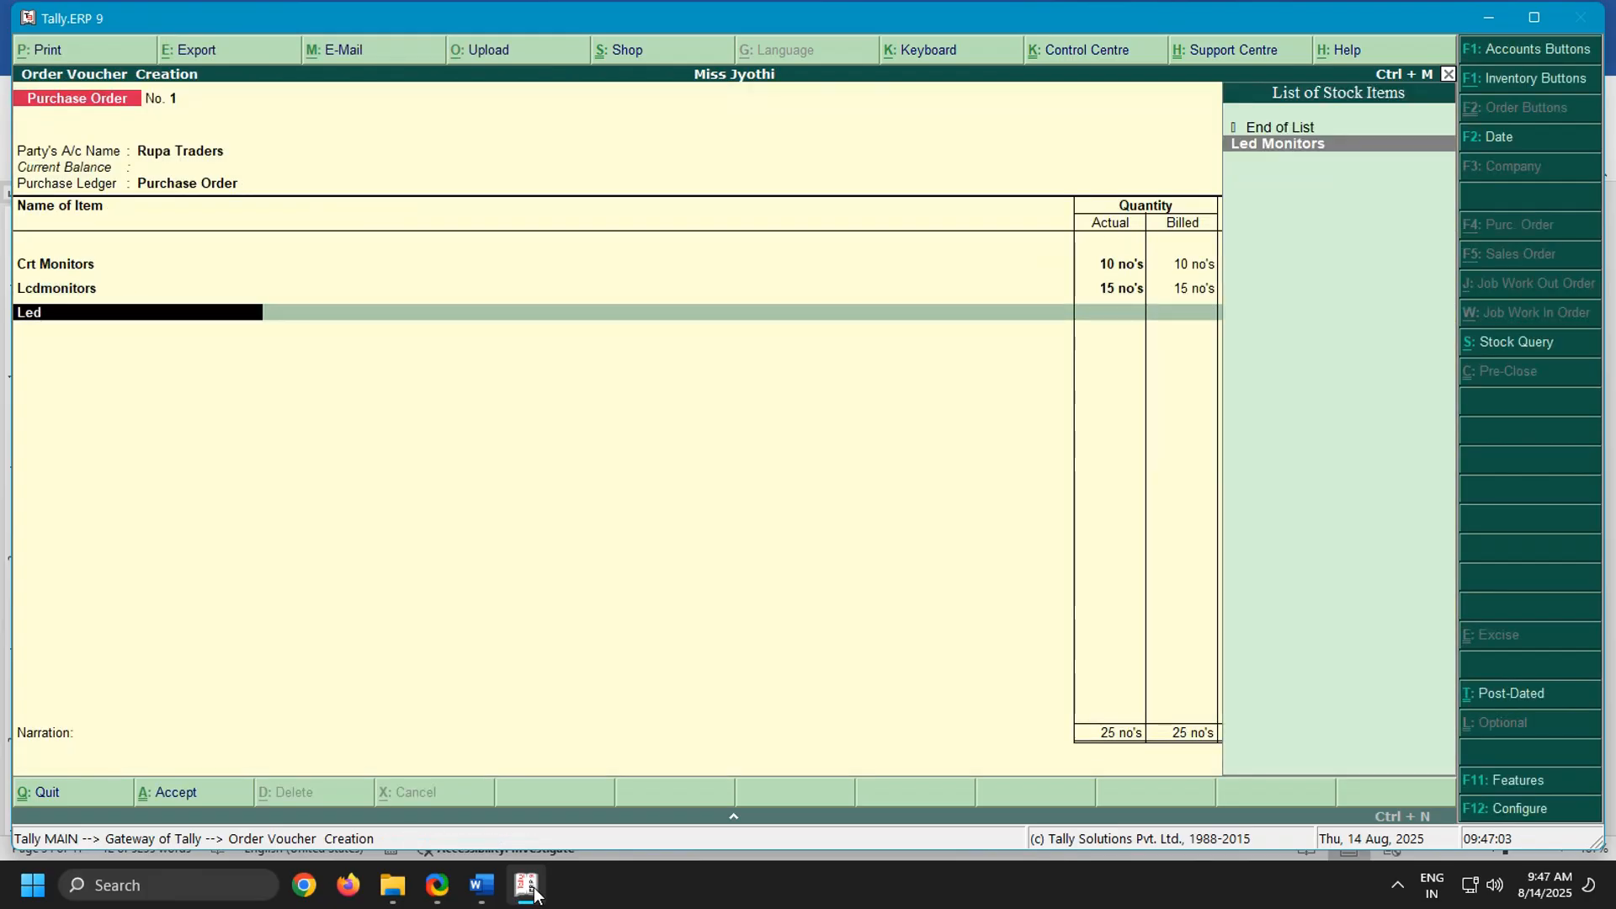
pyautogui.press('Return')
pyautogui.press('Return')
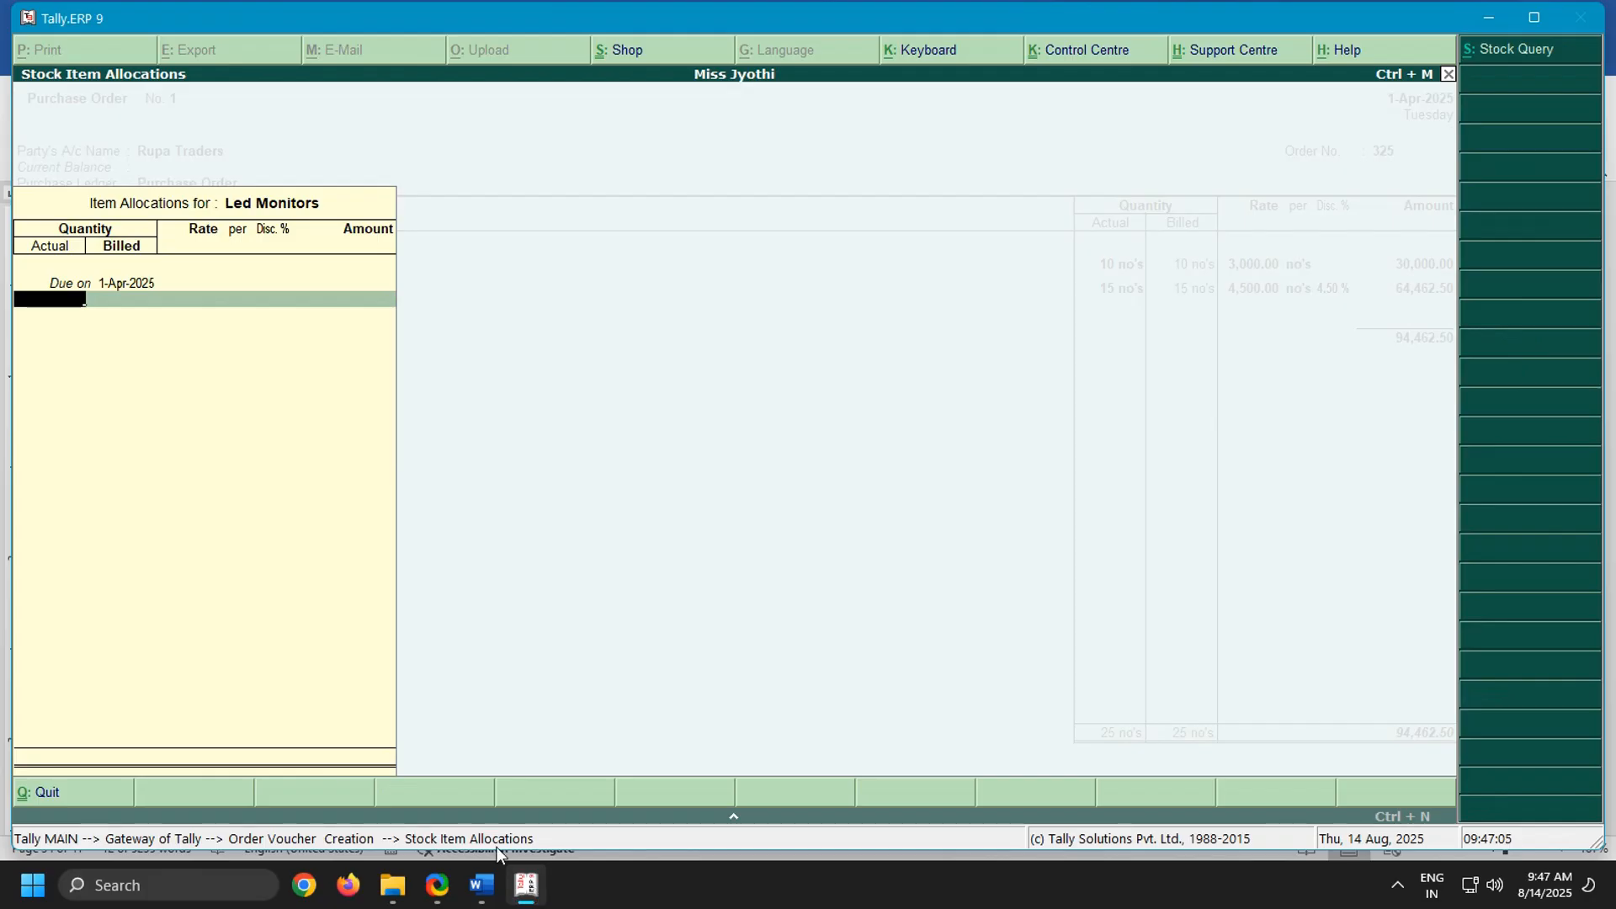
pyautogui.hotkey('alt', 'Tab')
pyautogui.moveTo(308, 739); pyautogui.dragTo(1144, 754)
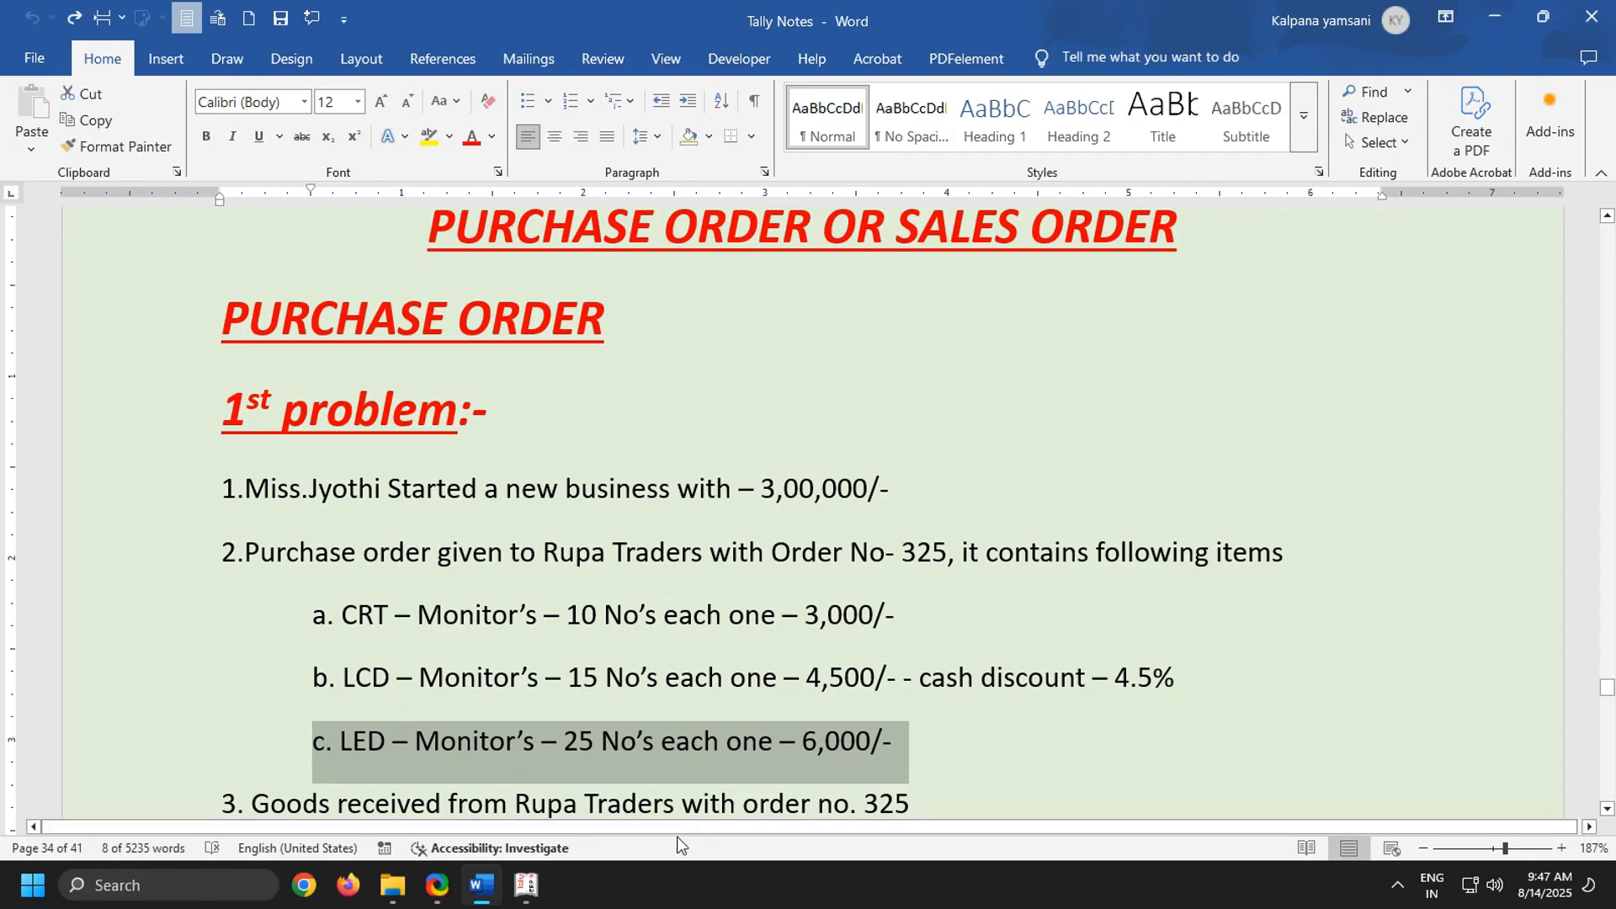
pyautogui.click(539, 884)
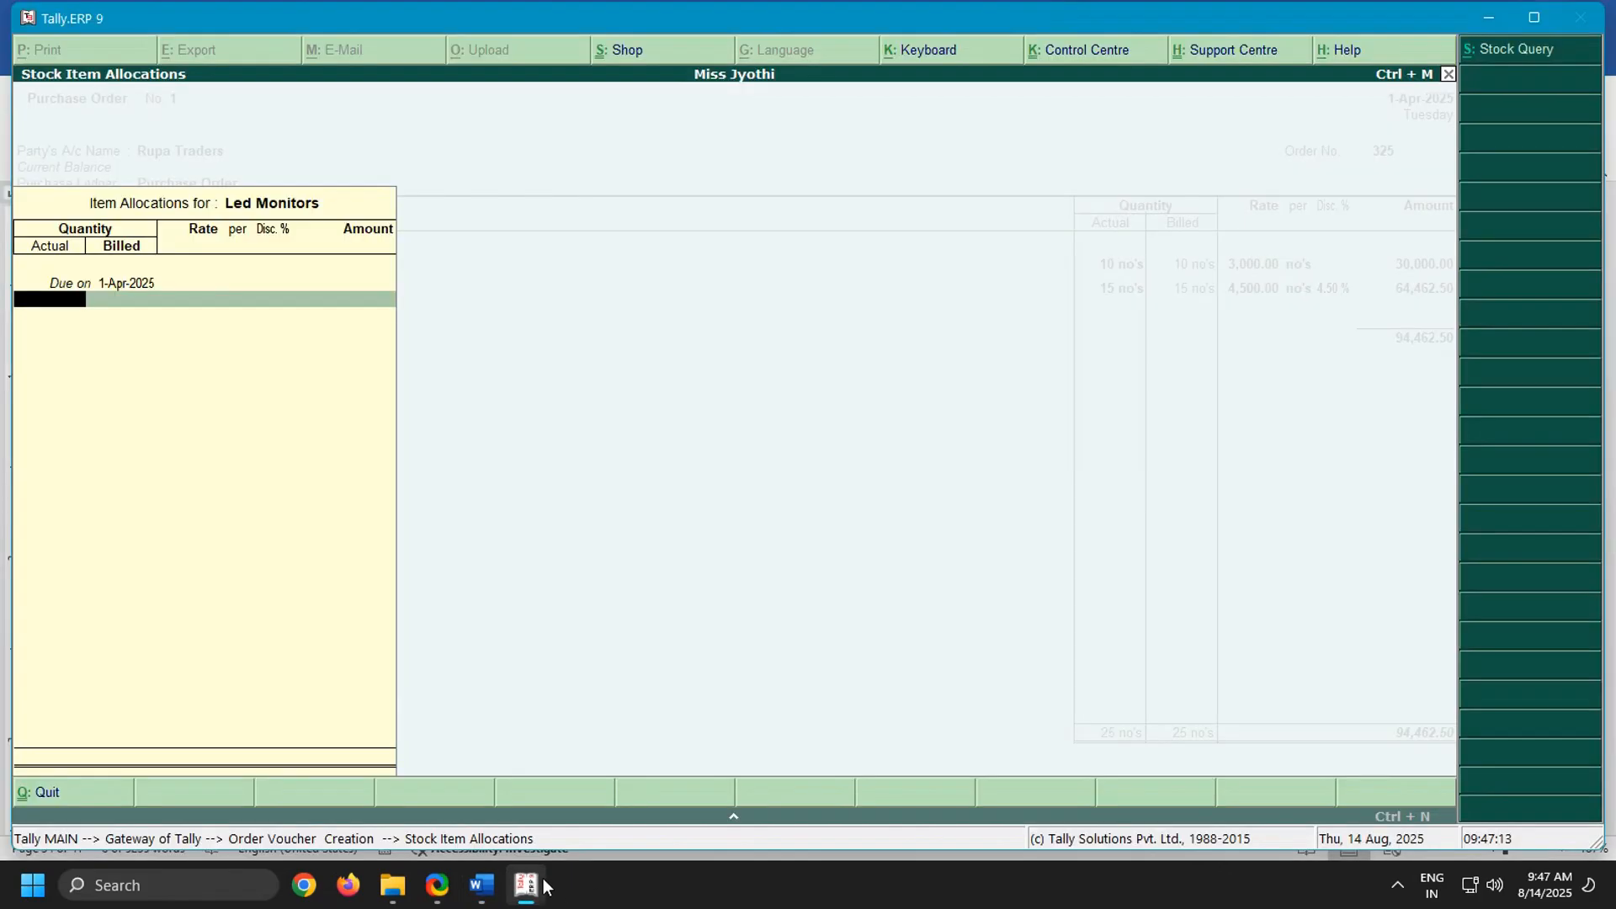
pyautogui.write('25')
pyautogui.press('Return')
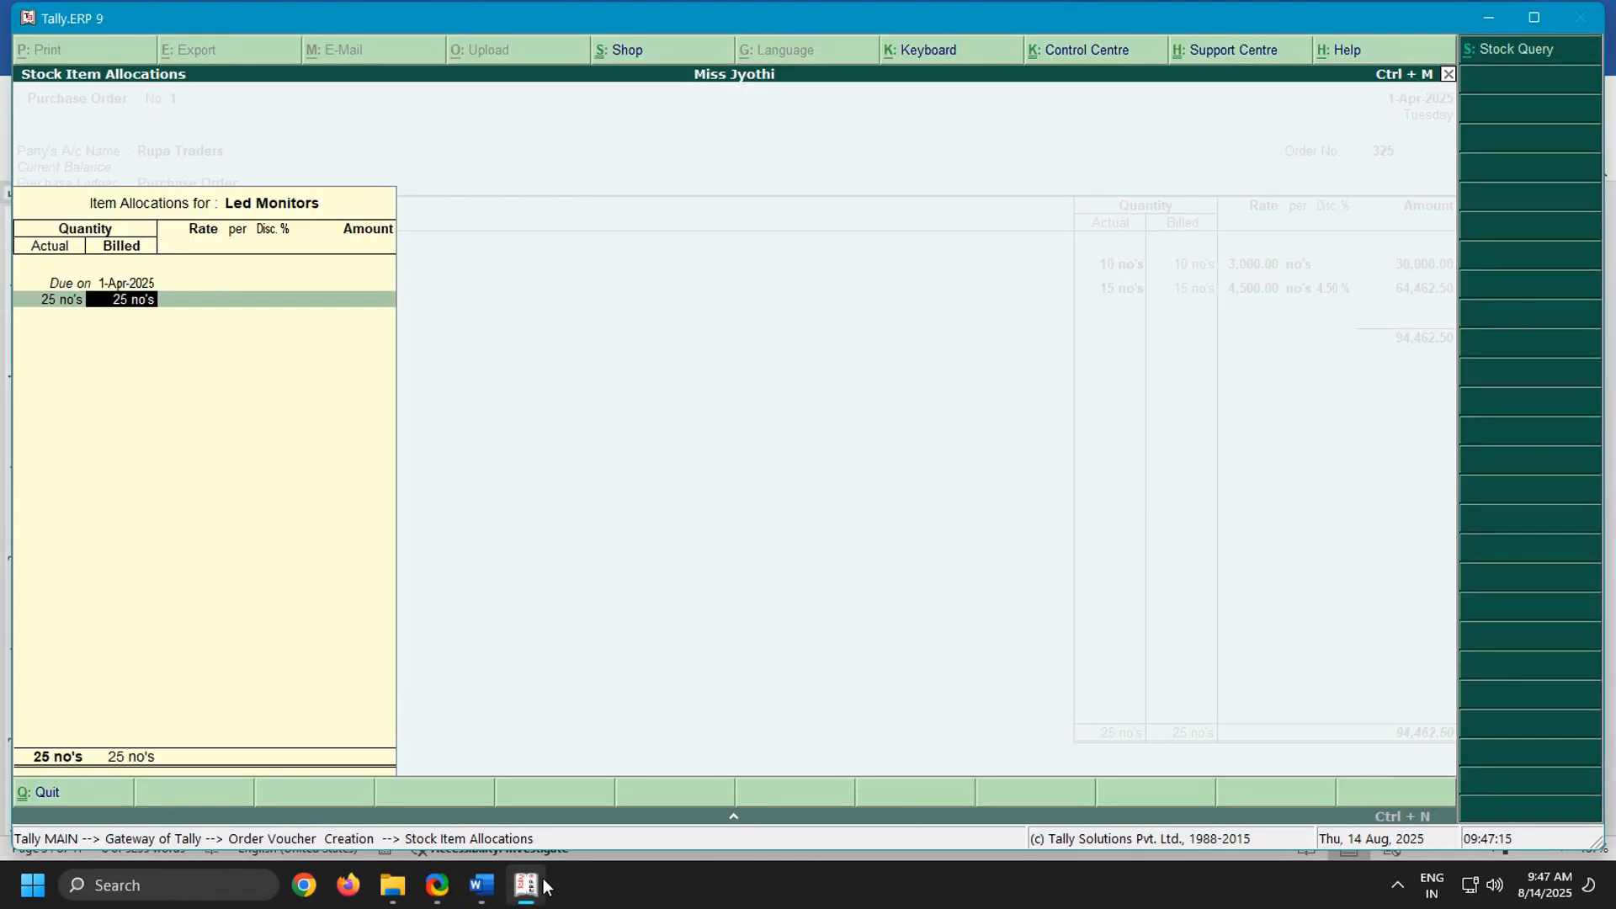
pyautogui.press('Return')
# Set the Led Monitors rate to 6000 per no's, leave the discount blank and complete the item line
pyautogui.write('6000')
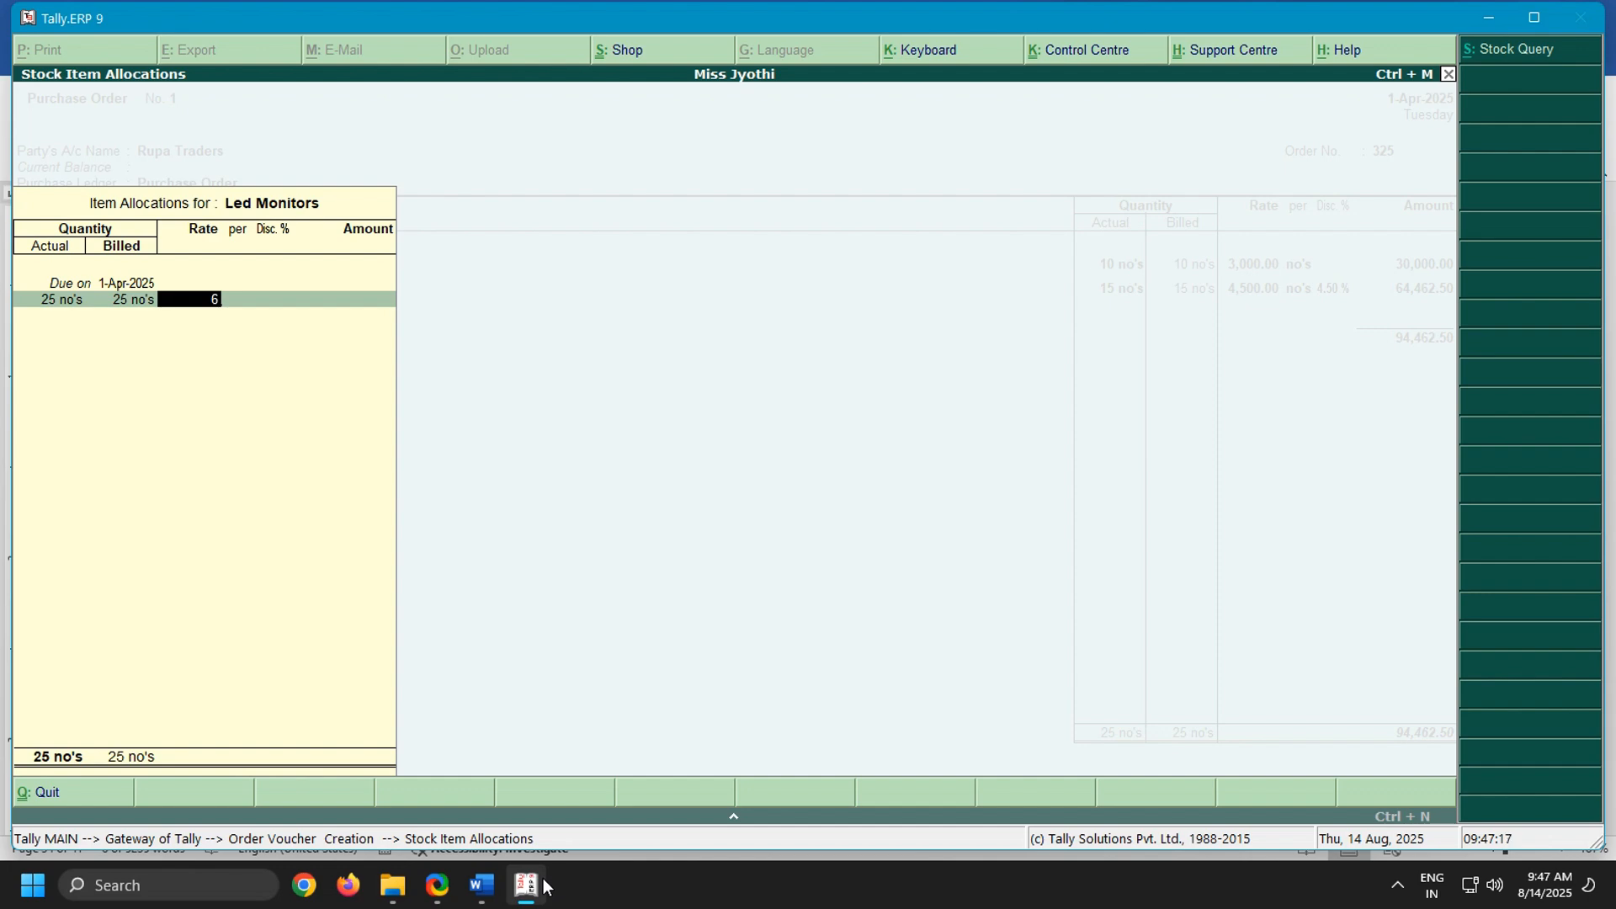
pyautogui.press('Return')
pyautogui.press('Return')
pyautogui.press('Return')
pyautogui.press('Return')
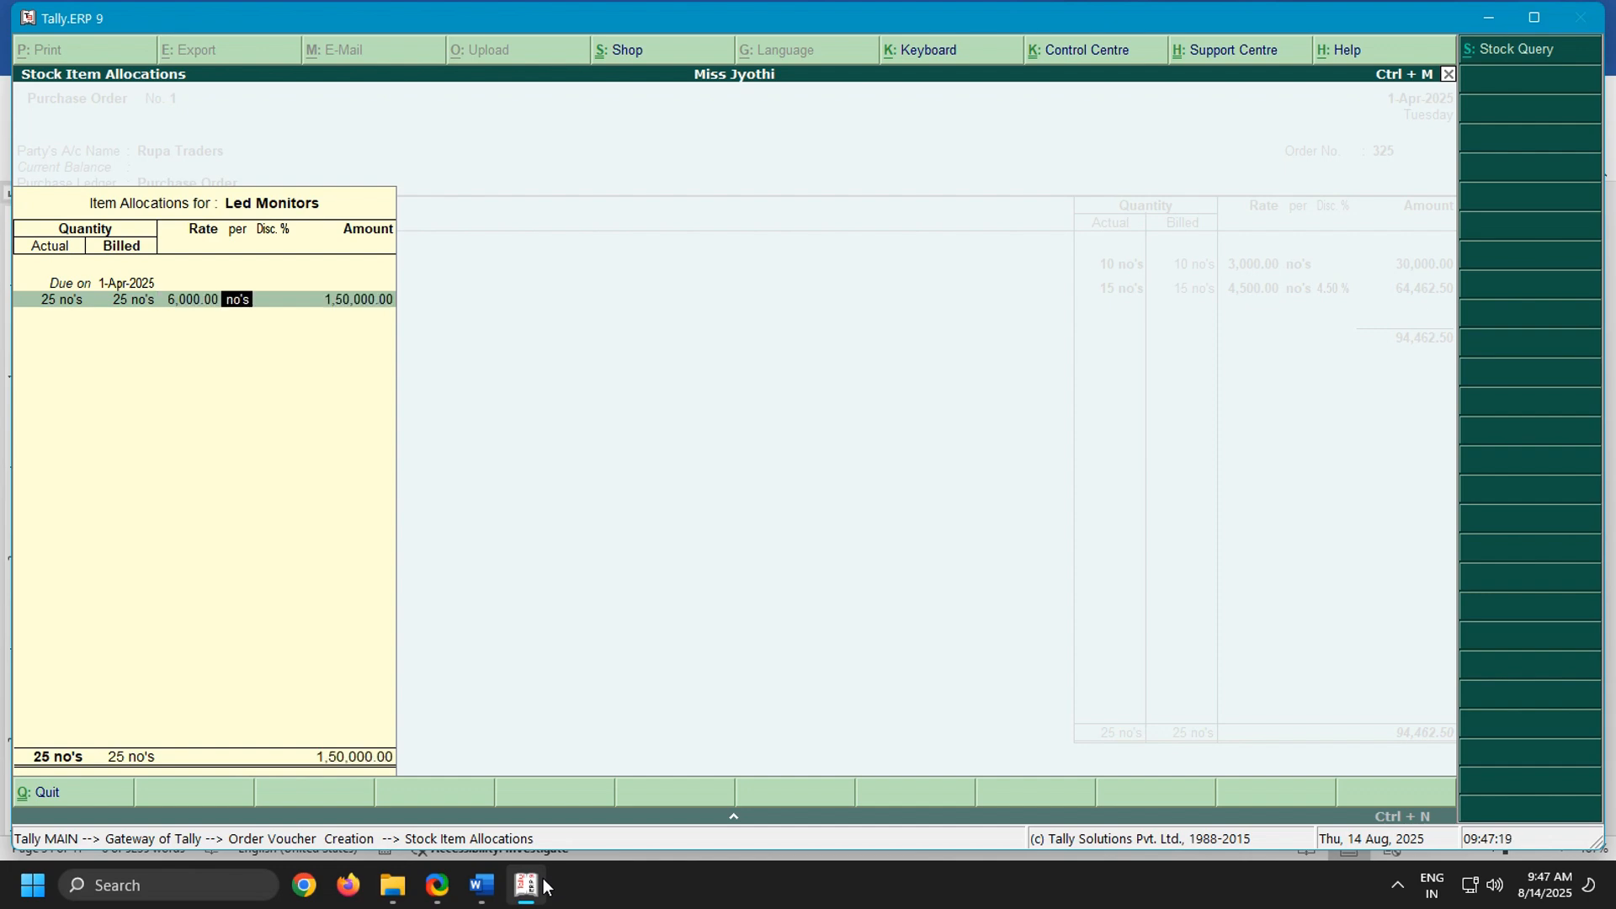
pyautogui.press('Return')
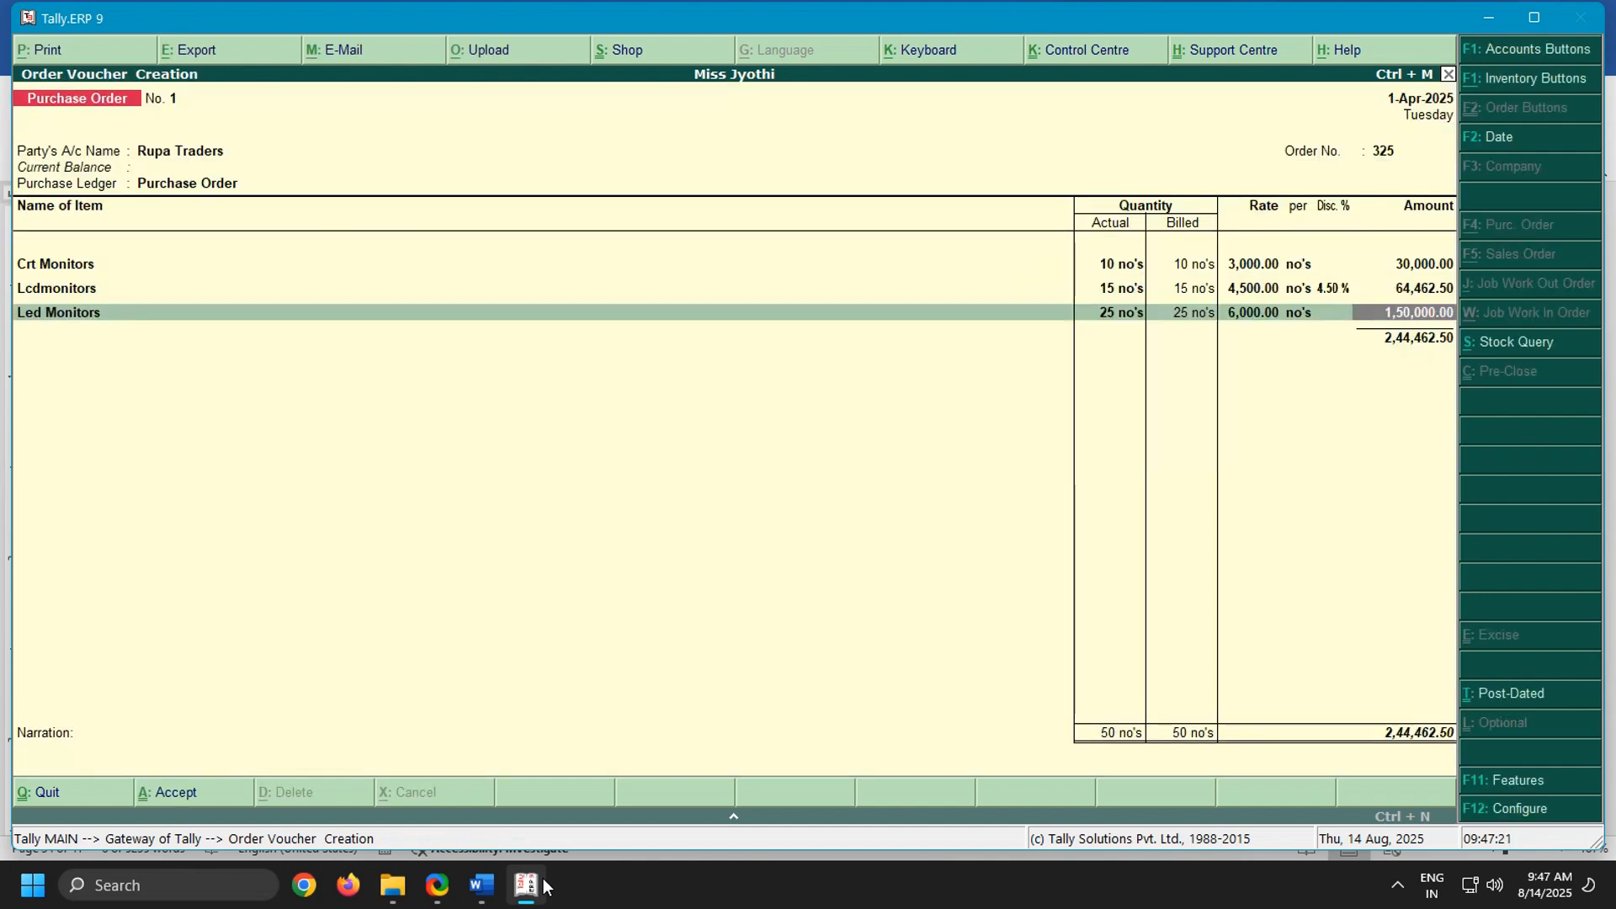
pyautogui.press('Return')
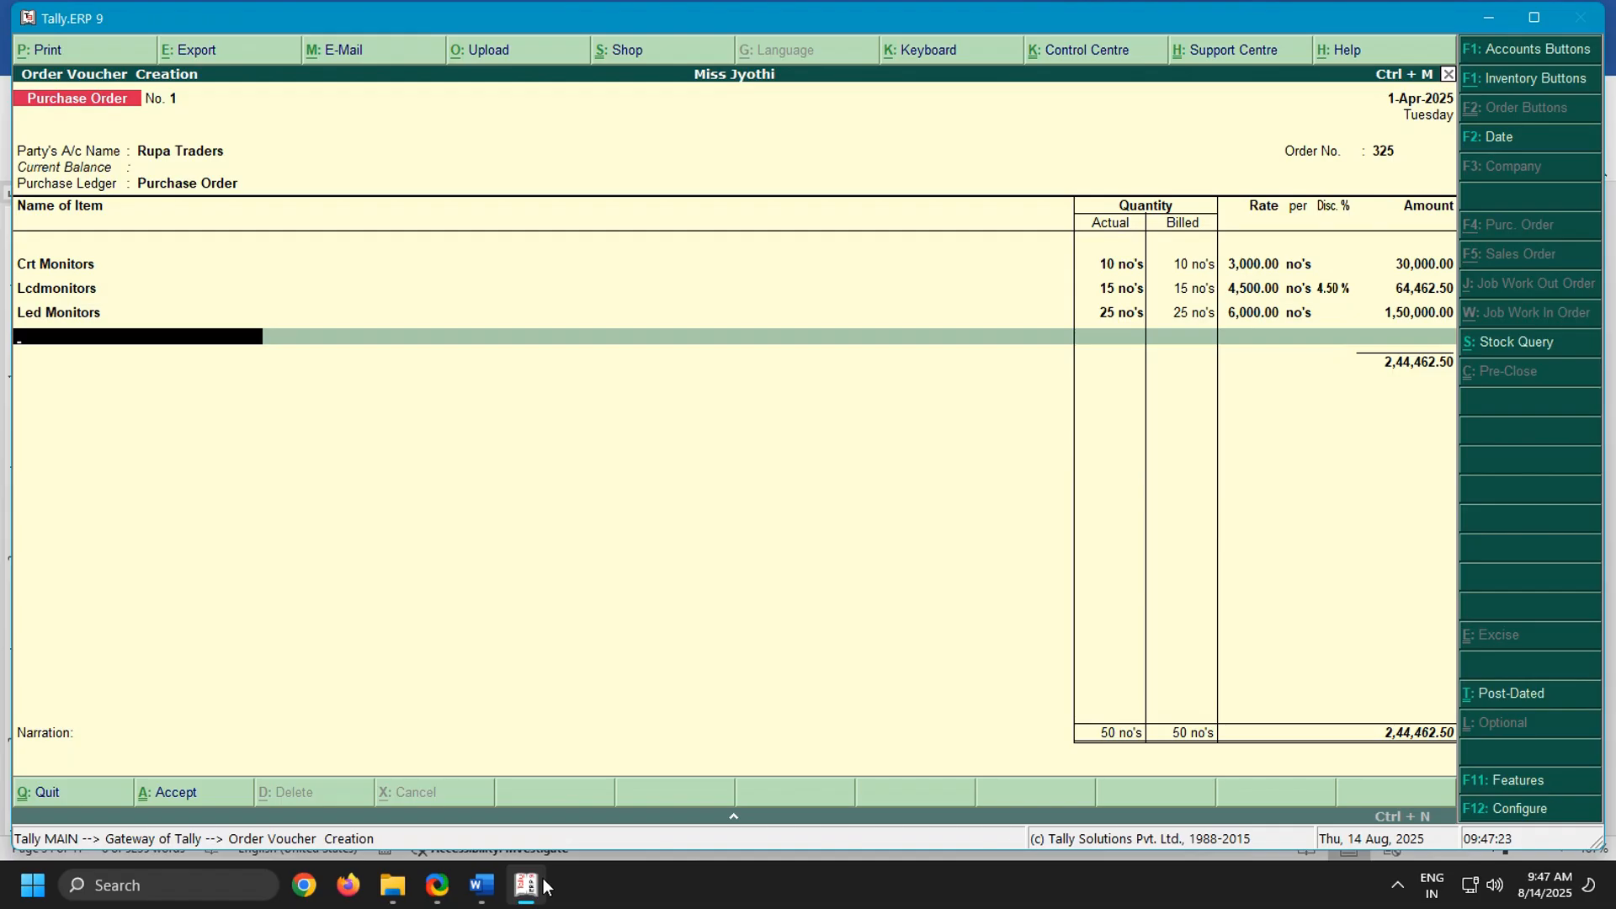
# End the item list, leave the narration blank and save the Rupa Traders purchase order
pyautogui.press('Return')
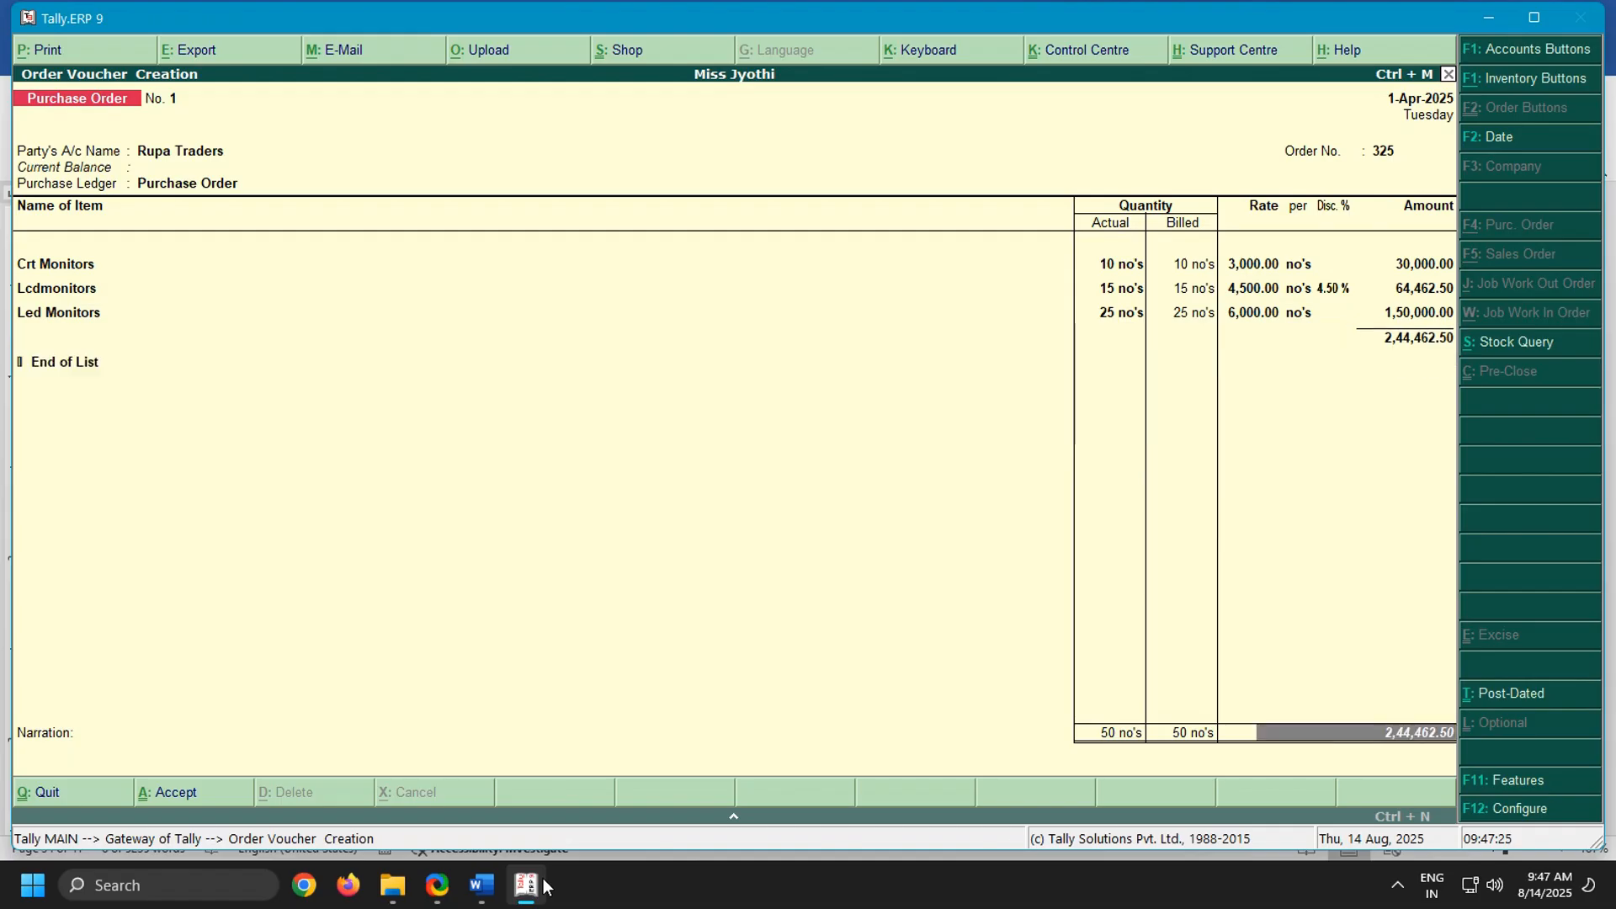
pyautogui.press('Return')
pyautogui.press('Return')
pyautogui.press('Return')
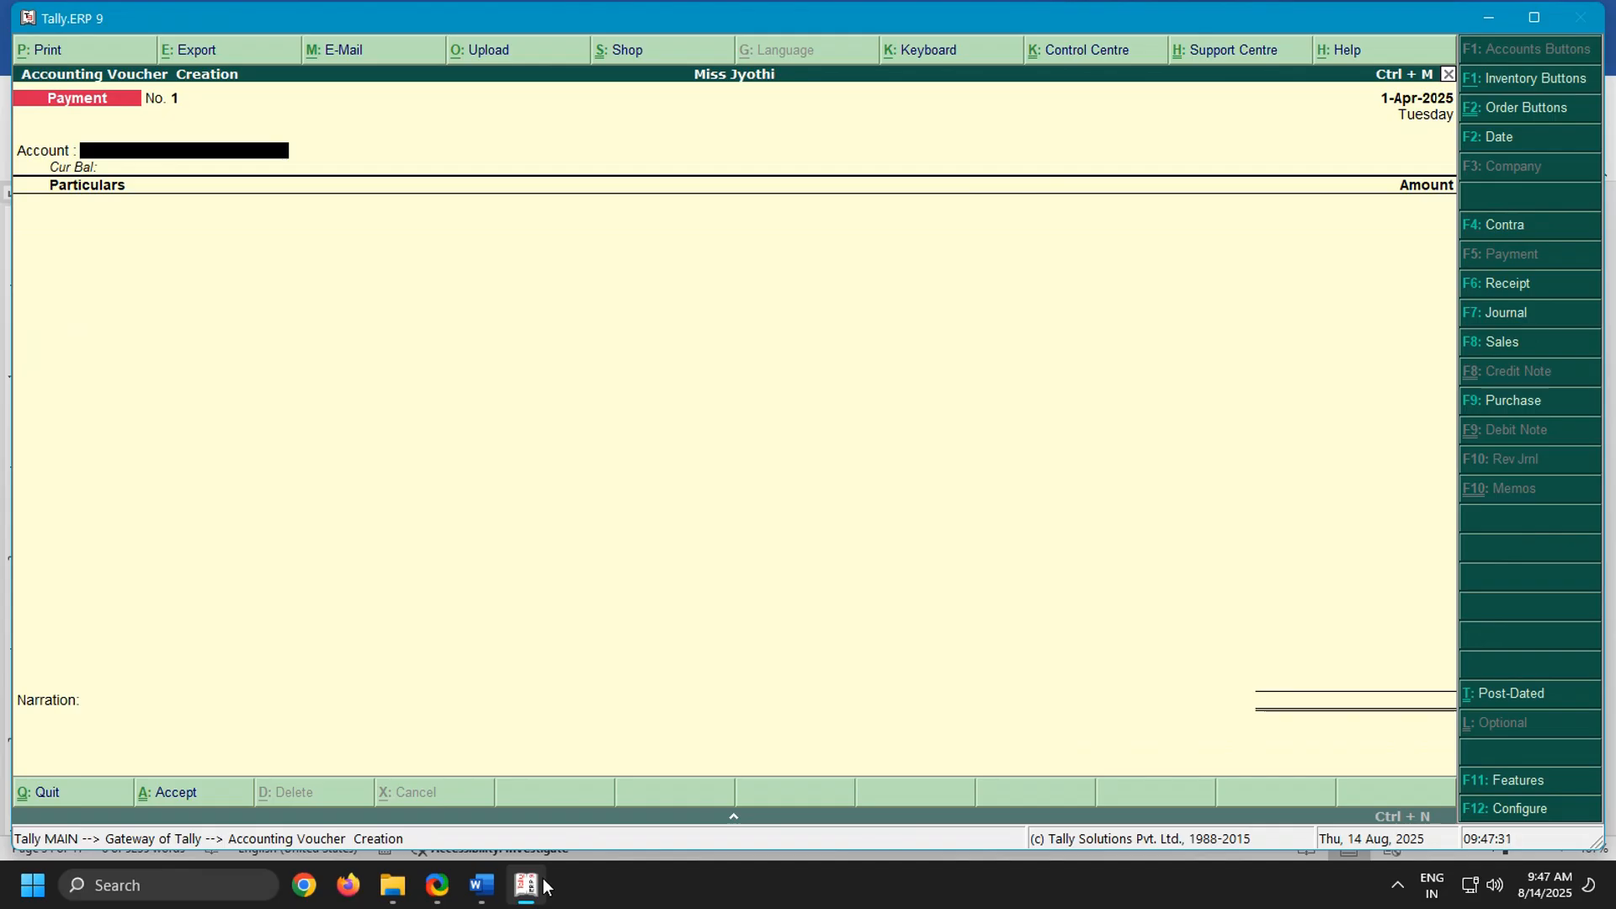
# Check the next transactions in the Word notes and start a new purchase order in Tally.ERP 9 with Vijaya Traders as the party
pyautogui.click(481, 885)
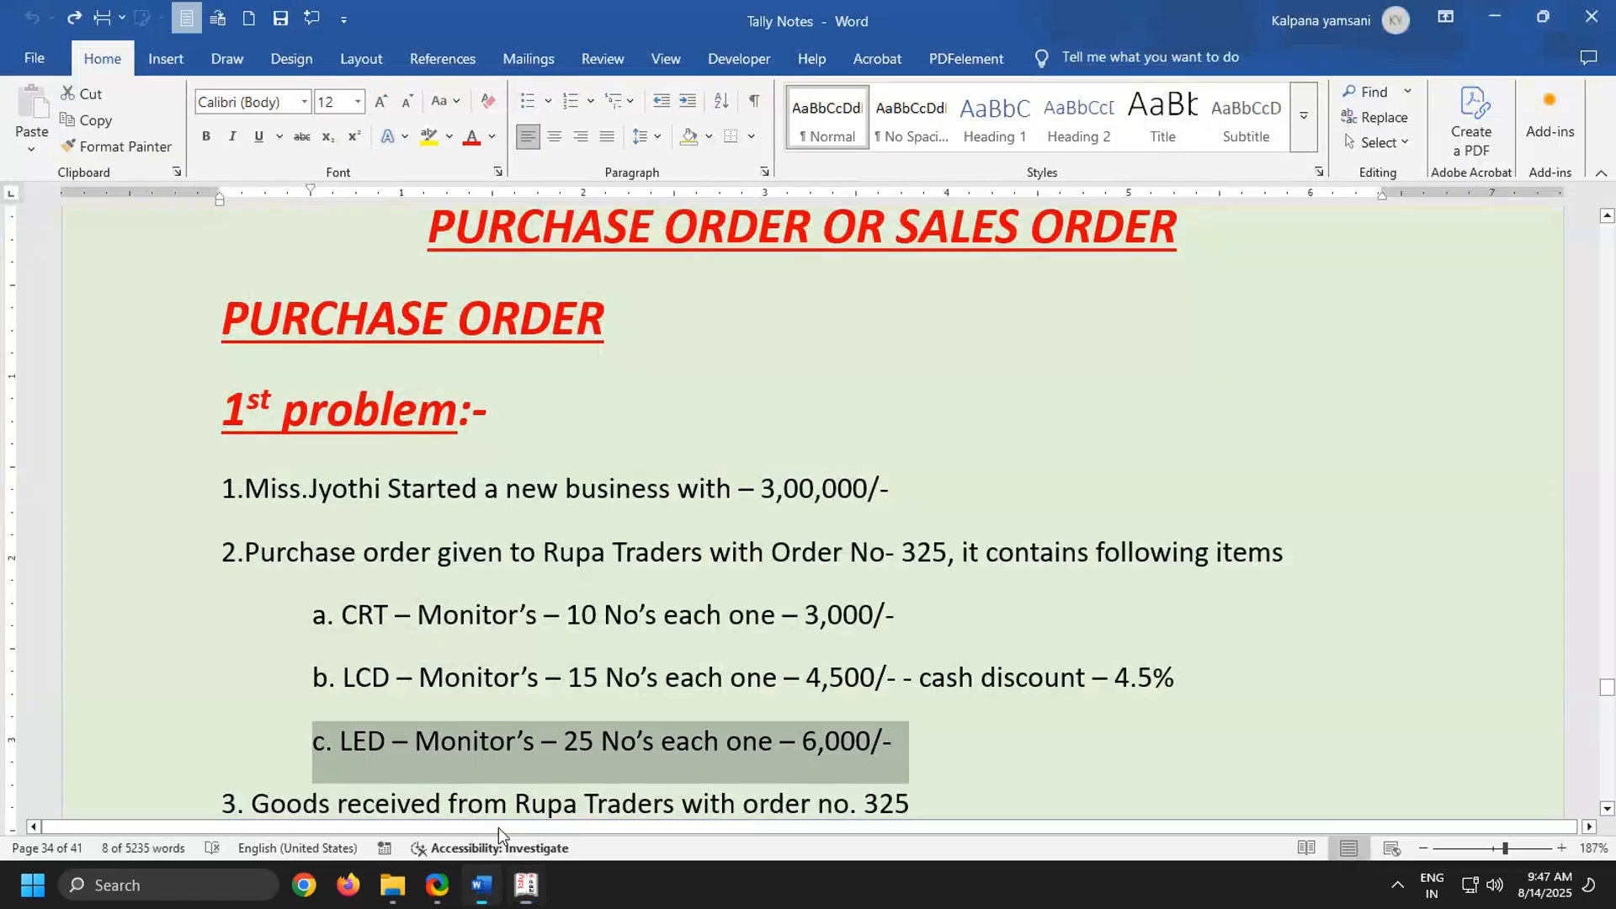
pyautogui.scroll(-3, 510, 673)
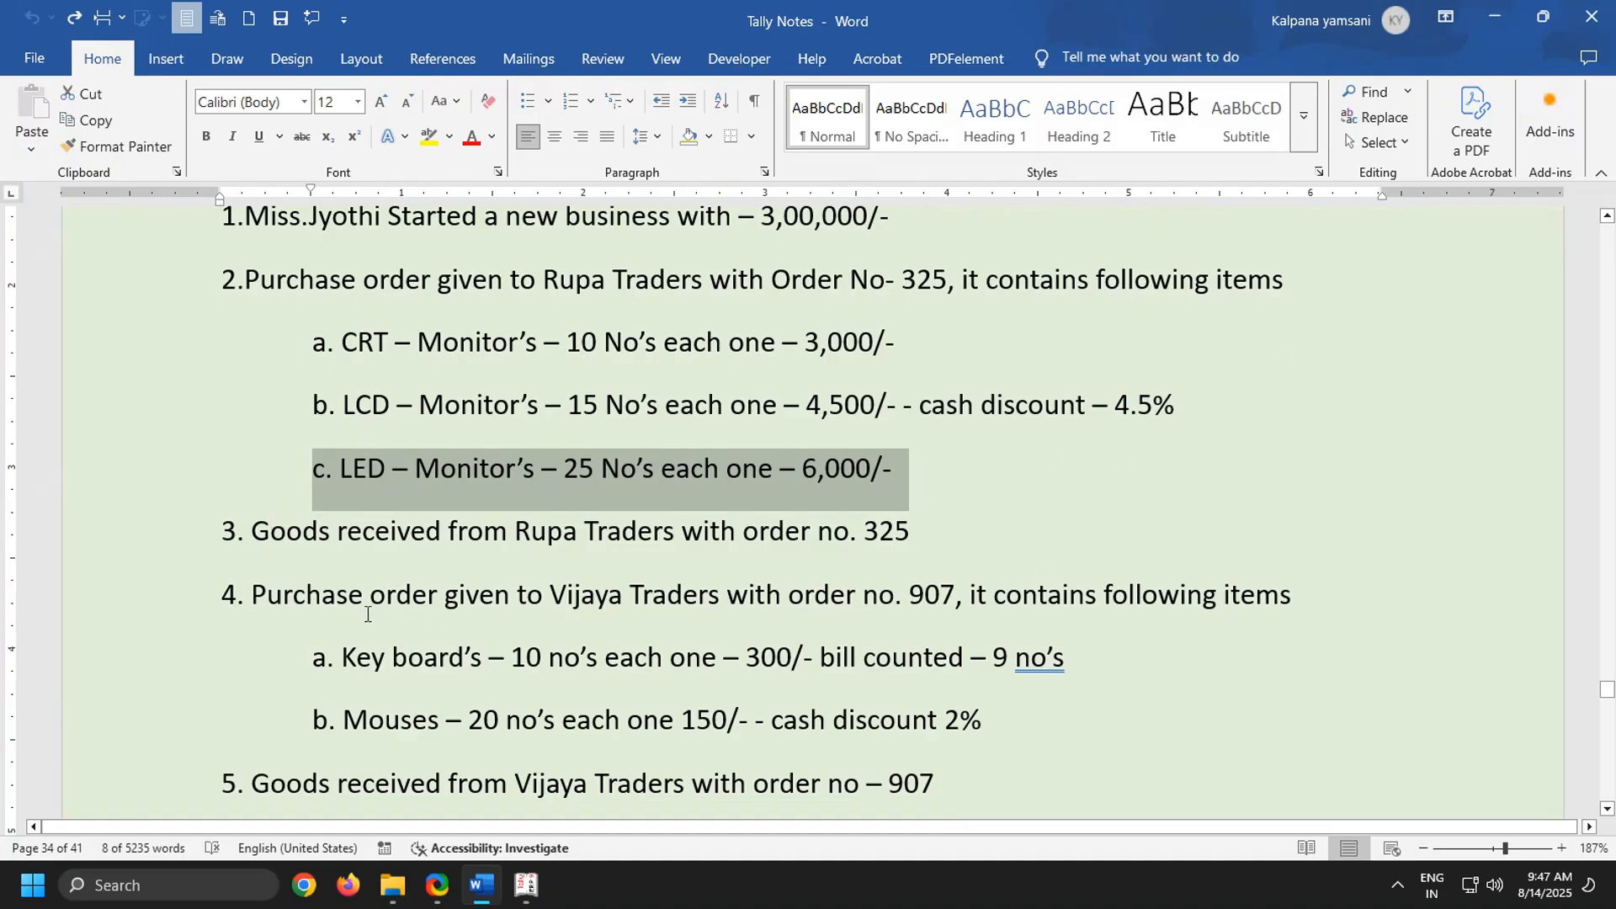
pyautogui.scroll(-3, 654, 667)
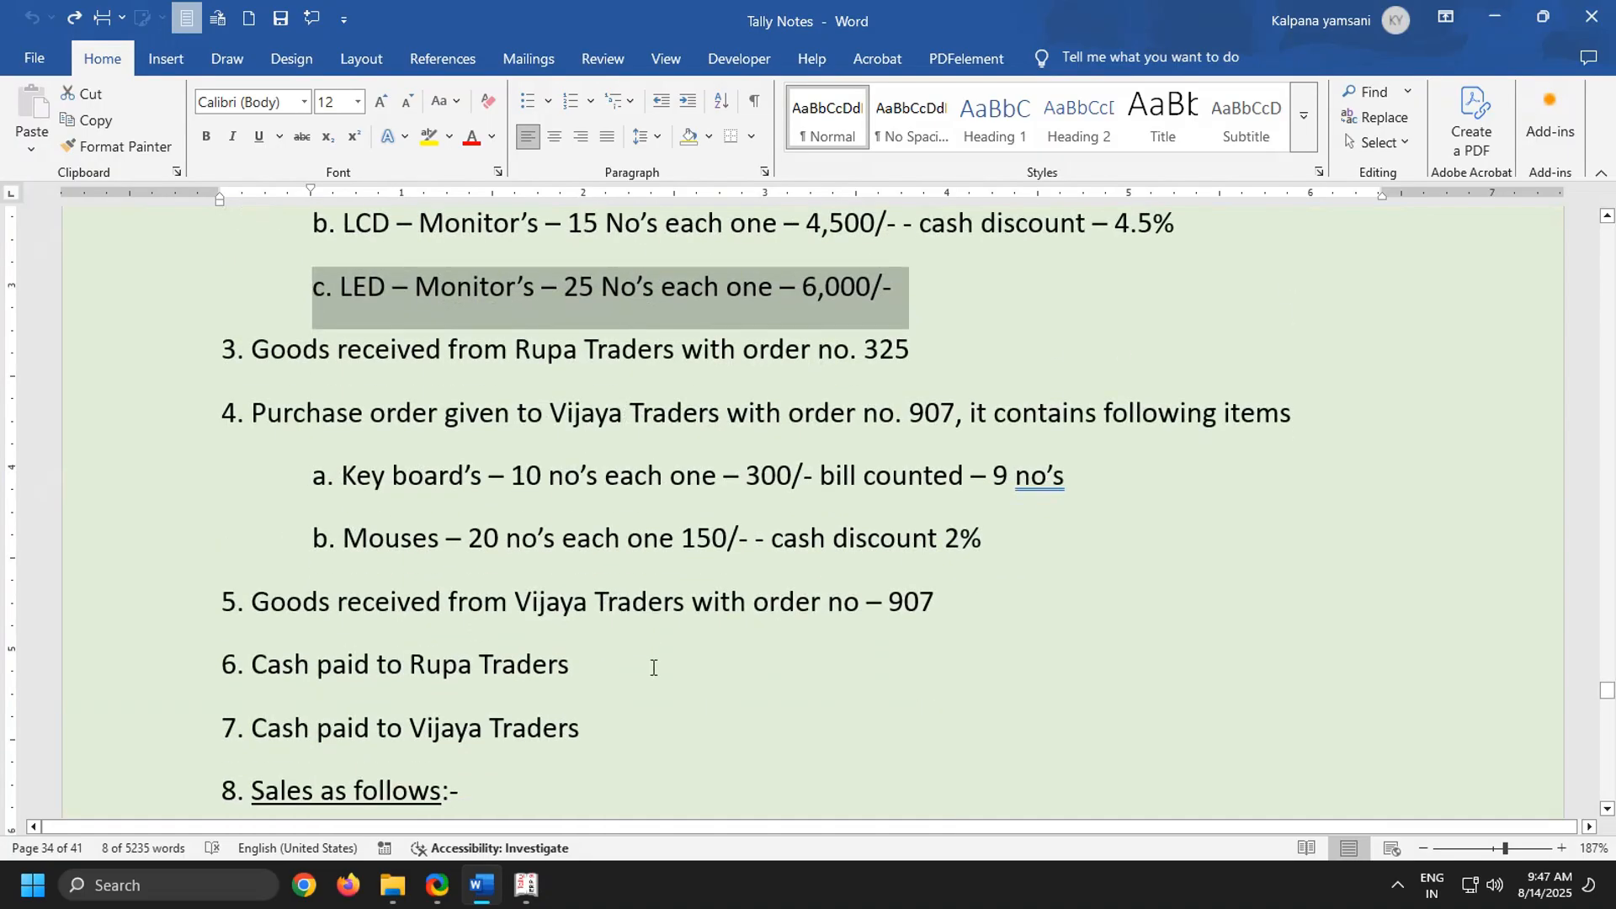
pyautogui.click(527, 885)
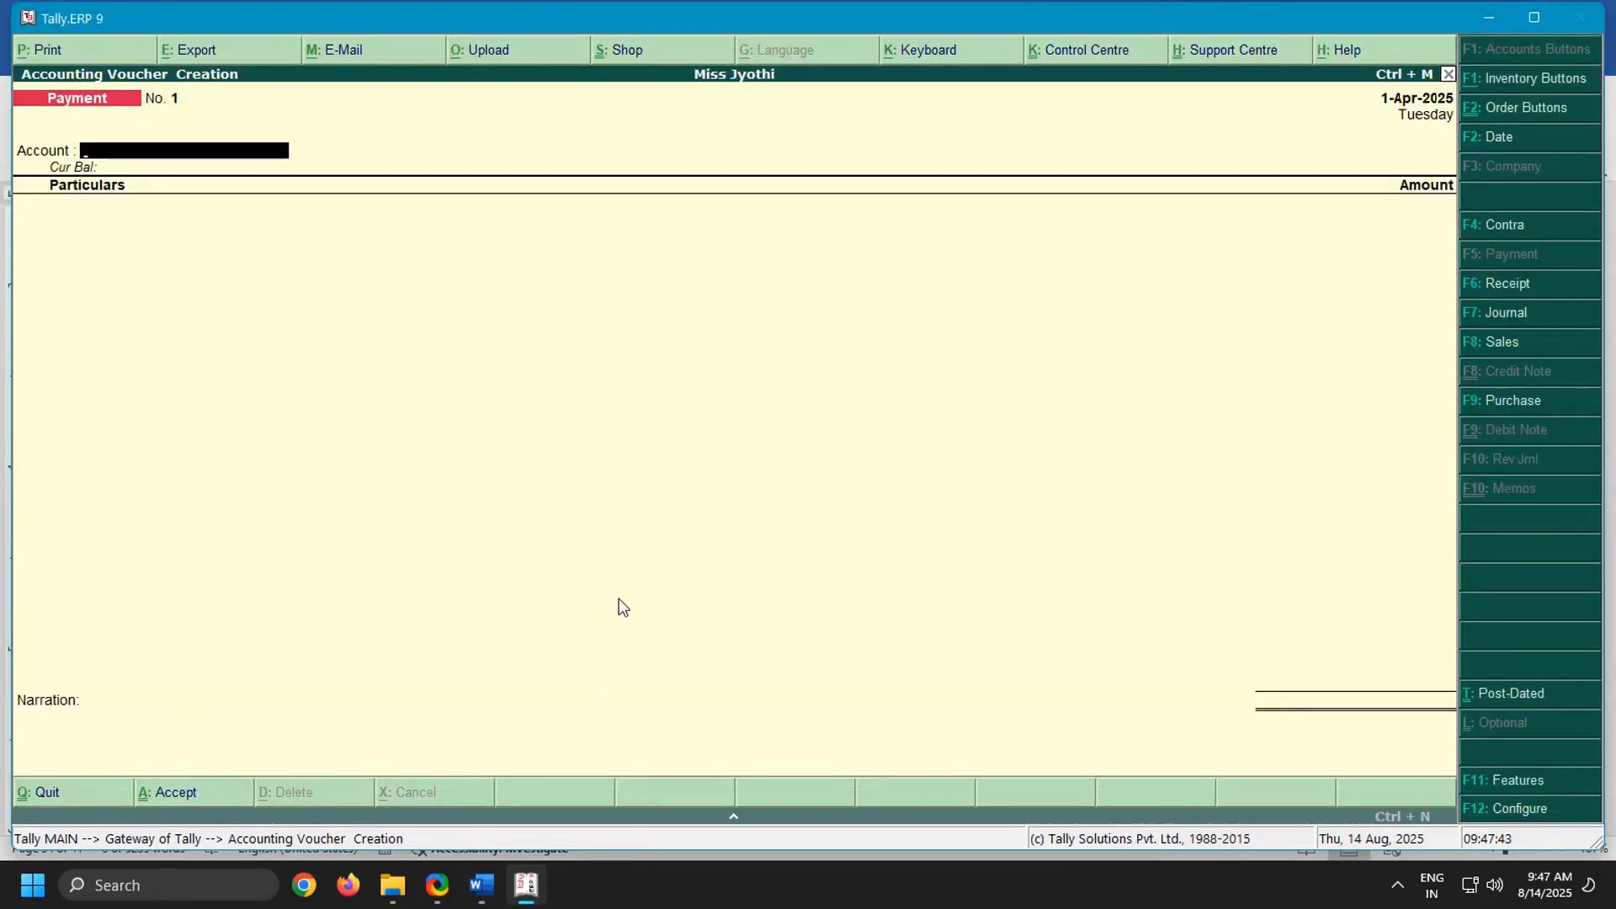
pyautogui.hotkey('alt', 'F4')
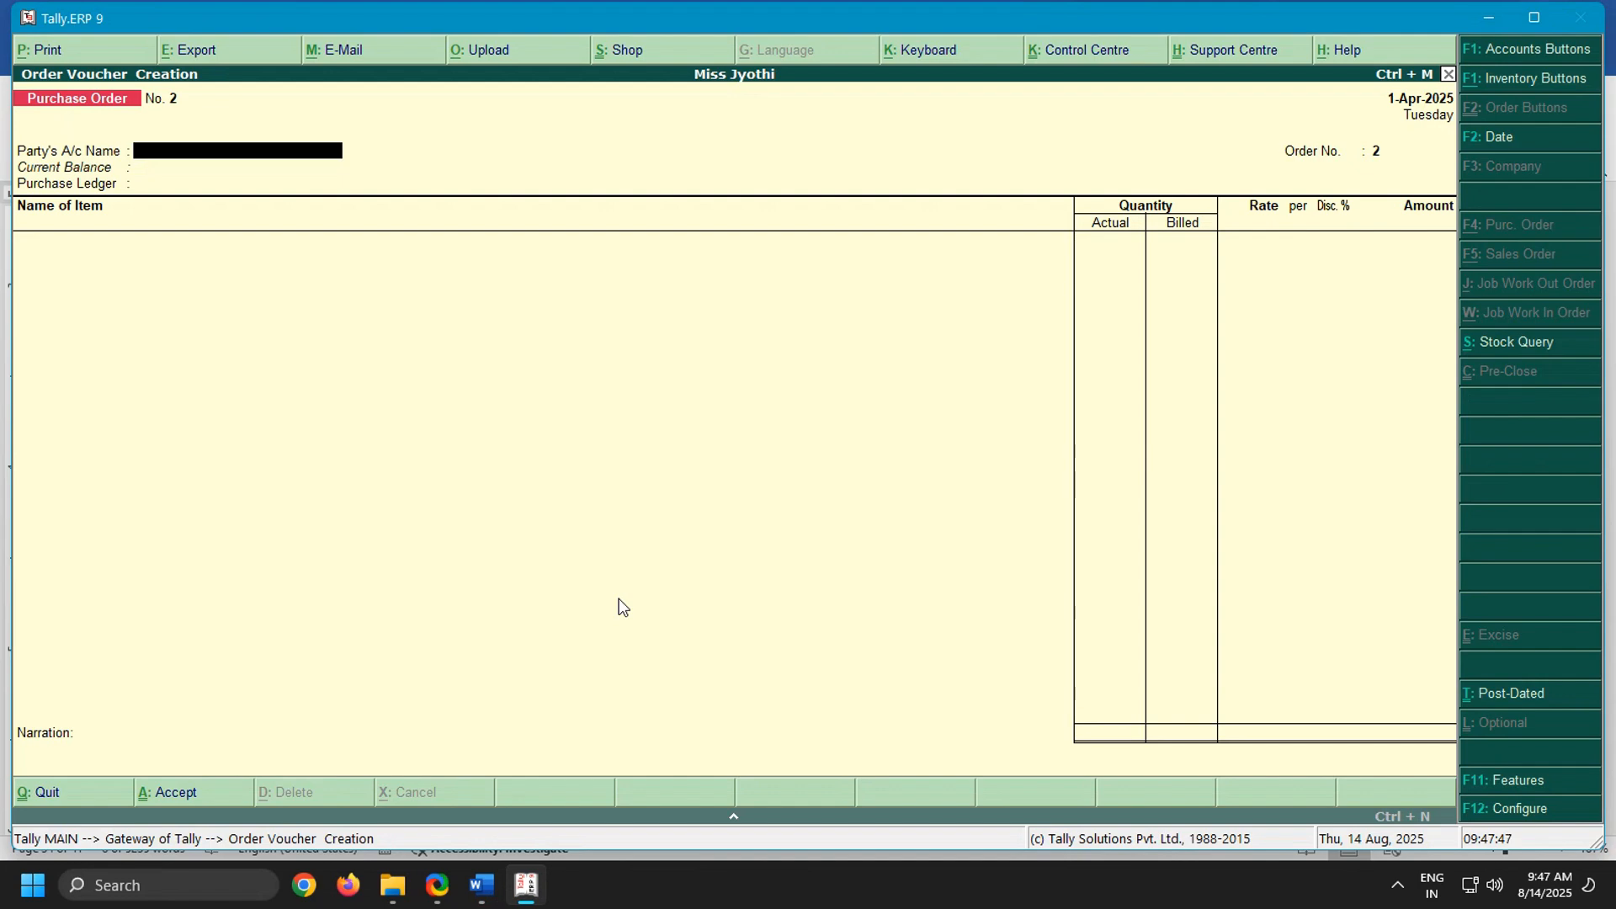
pyautogui.write('Vi')
pyautogui.press('Return')
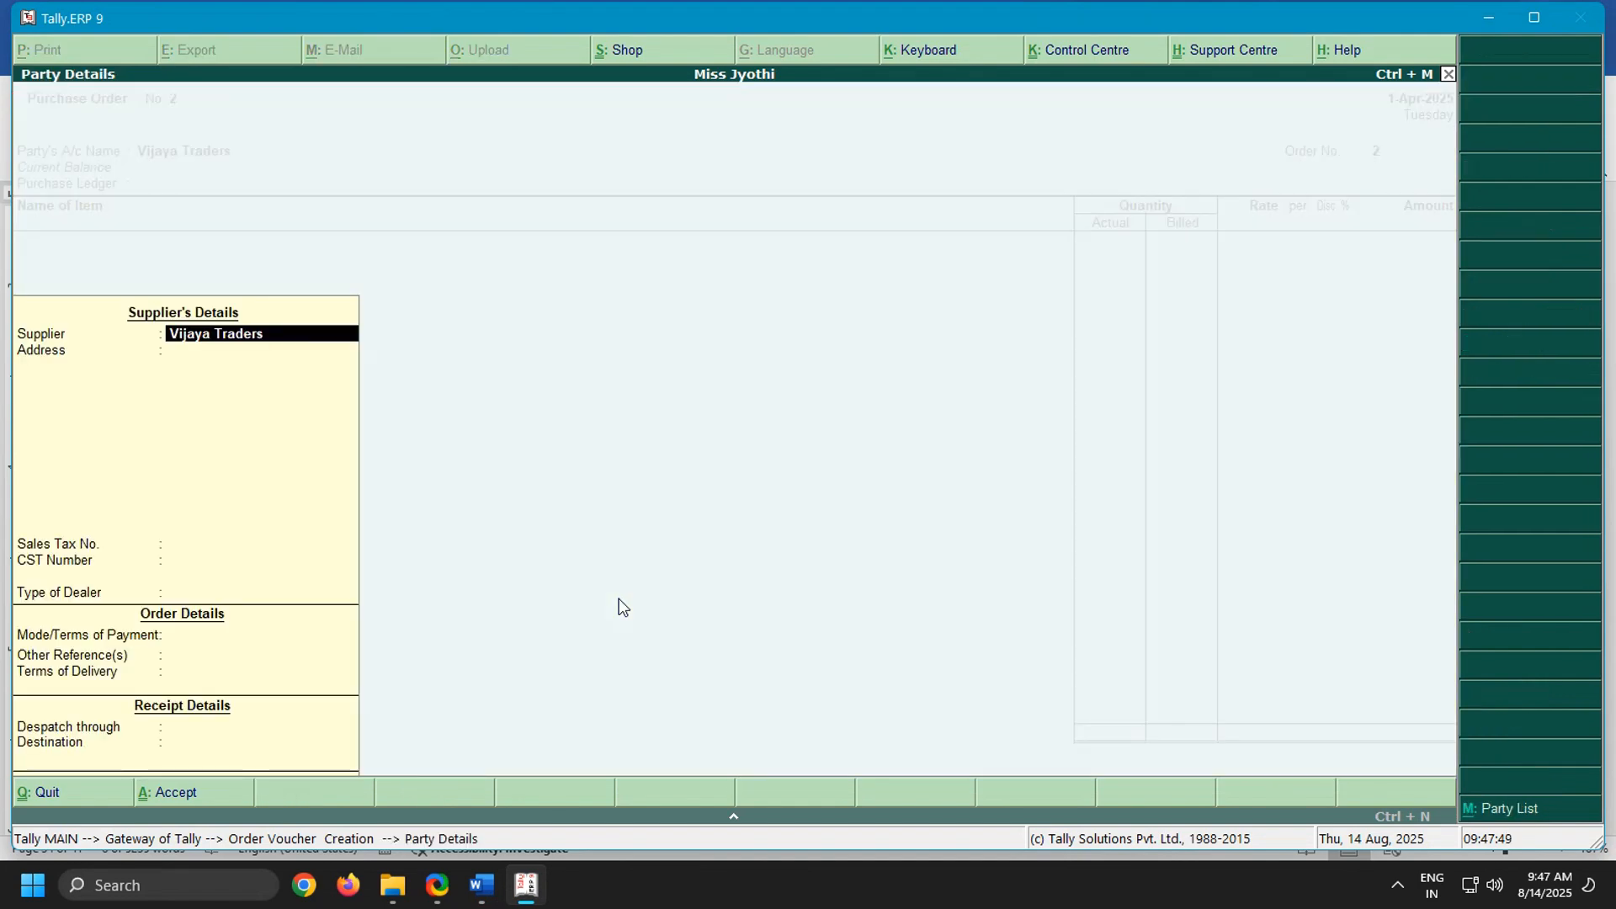
# Accept the Vijaya Traders party details with dealer type Regular, leaving the address, tax numbers, order details and receipt details blank
pyautogui.press('Return')
pyautogui.press('Return')
pyautogui.press('Return')
pyautogui.press('Return')
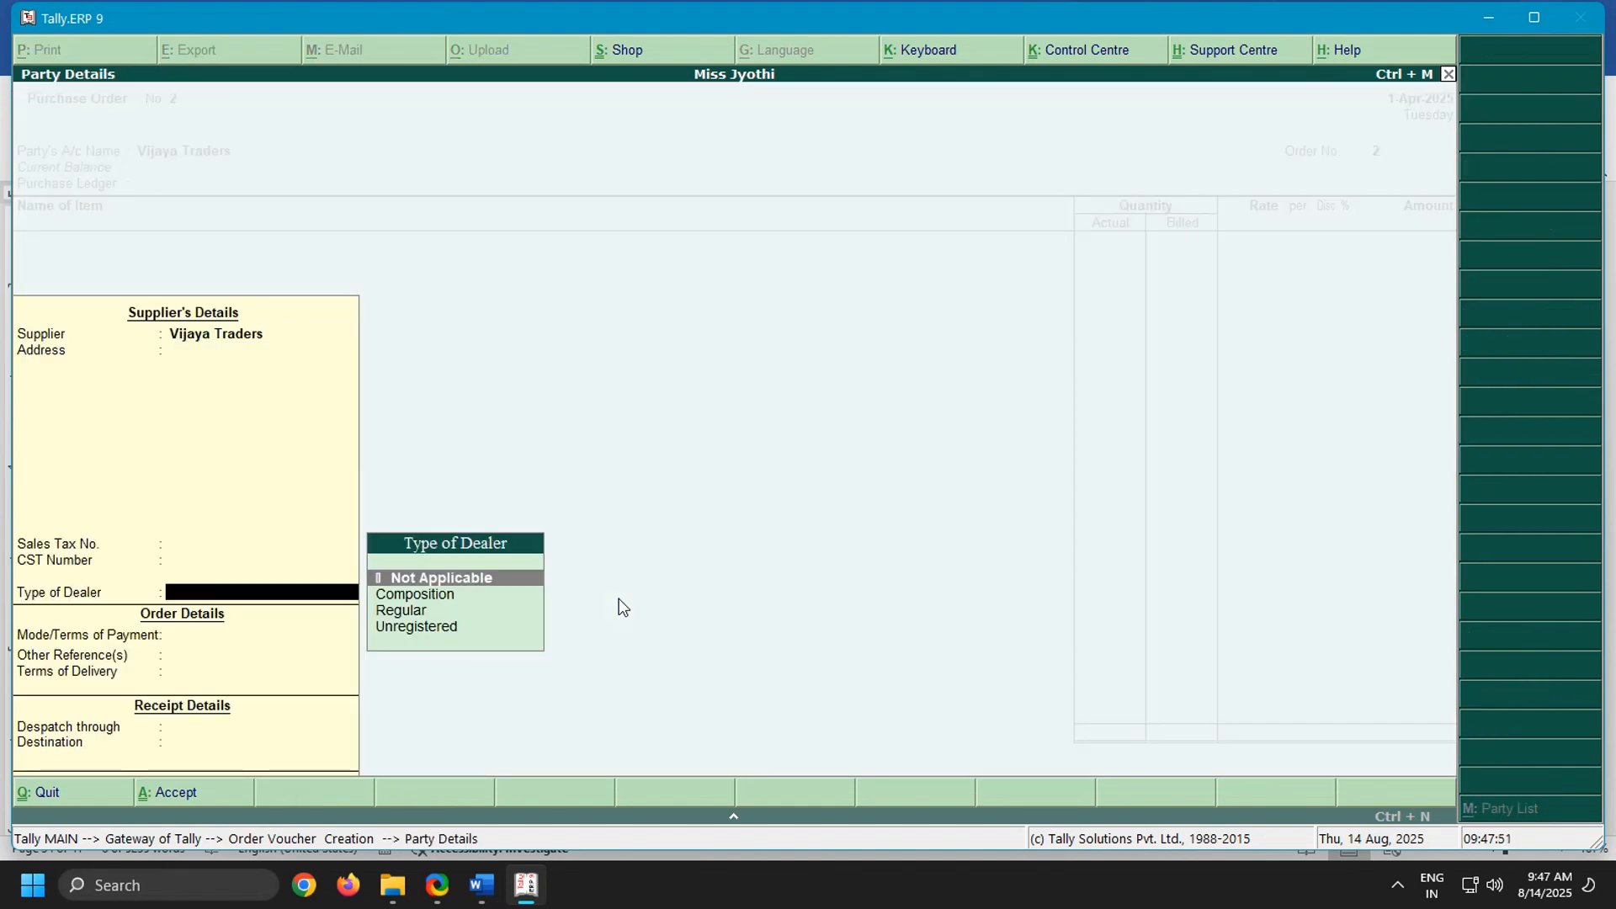
pyautogui.press('Down')
pyautogui.press('Down')
pyautogui.press('Return')
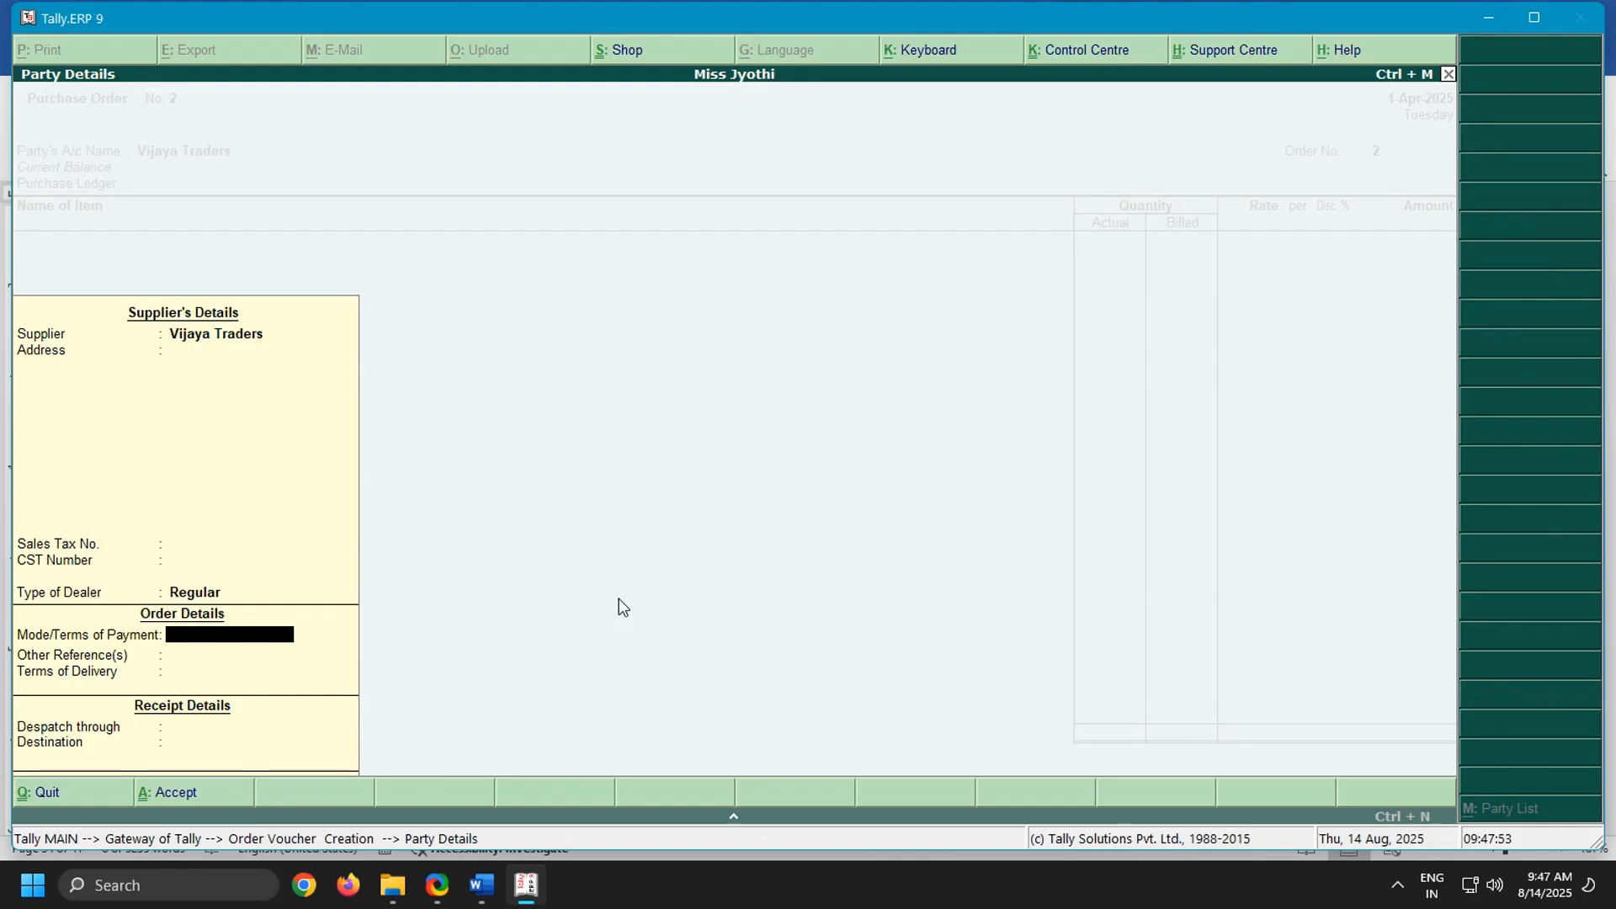
pyautogui.press('Return')
pyautogui.press('Return')
pyautogui.press('Return')
pyautogui.press('Return')
pyautogui.press('Return')
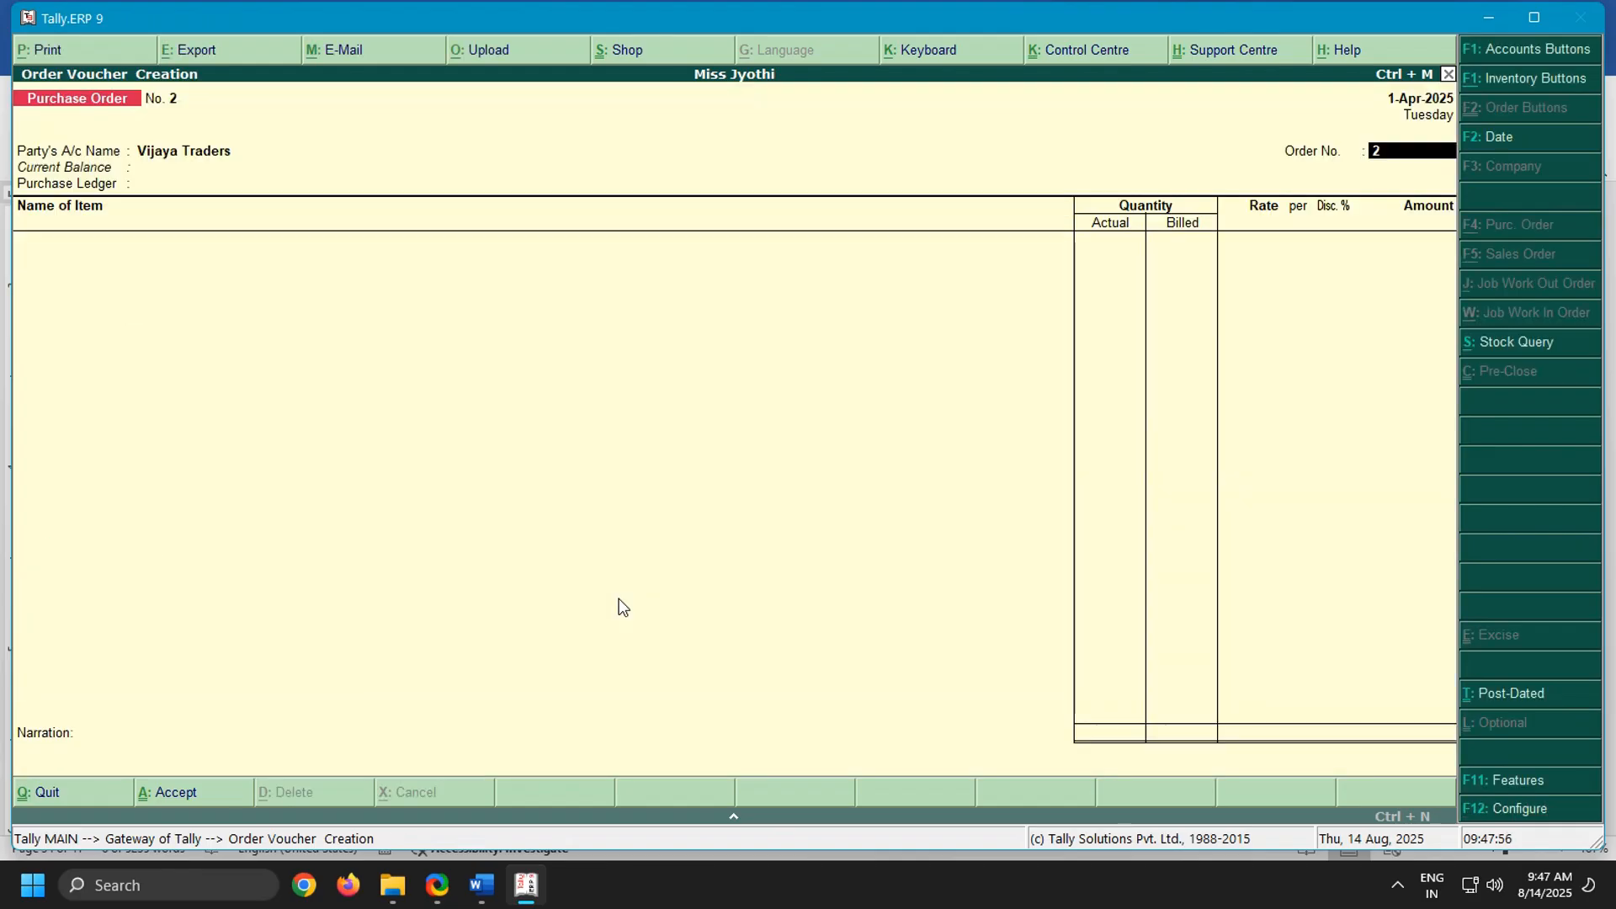
# Check the Vijaya Traders order in the Word notes, then in Tally.ERP 9 set order number 907 and the purchase ledger to Purchase Order
pyautogui.click(480, 885)
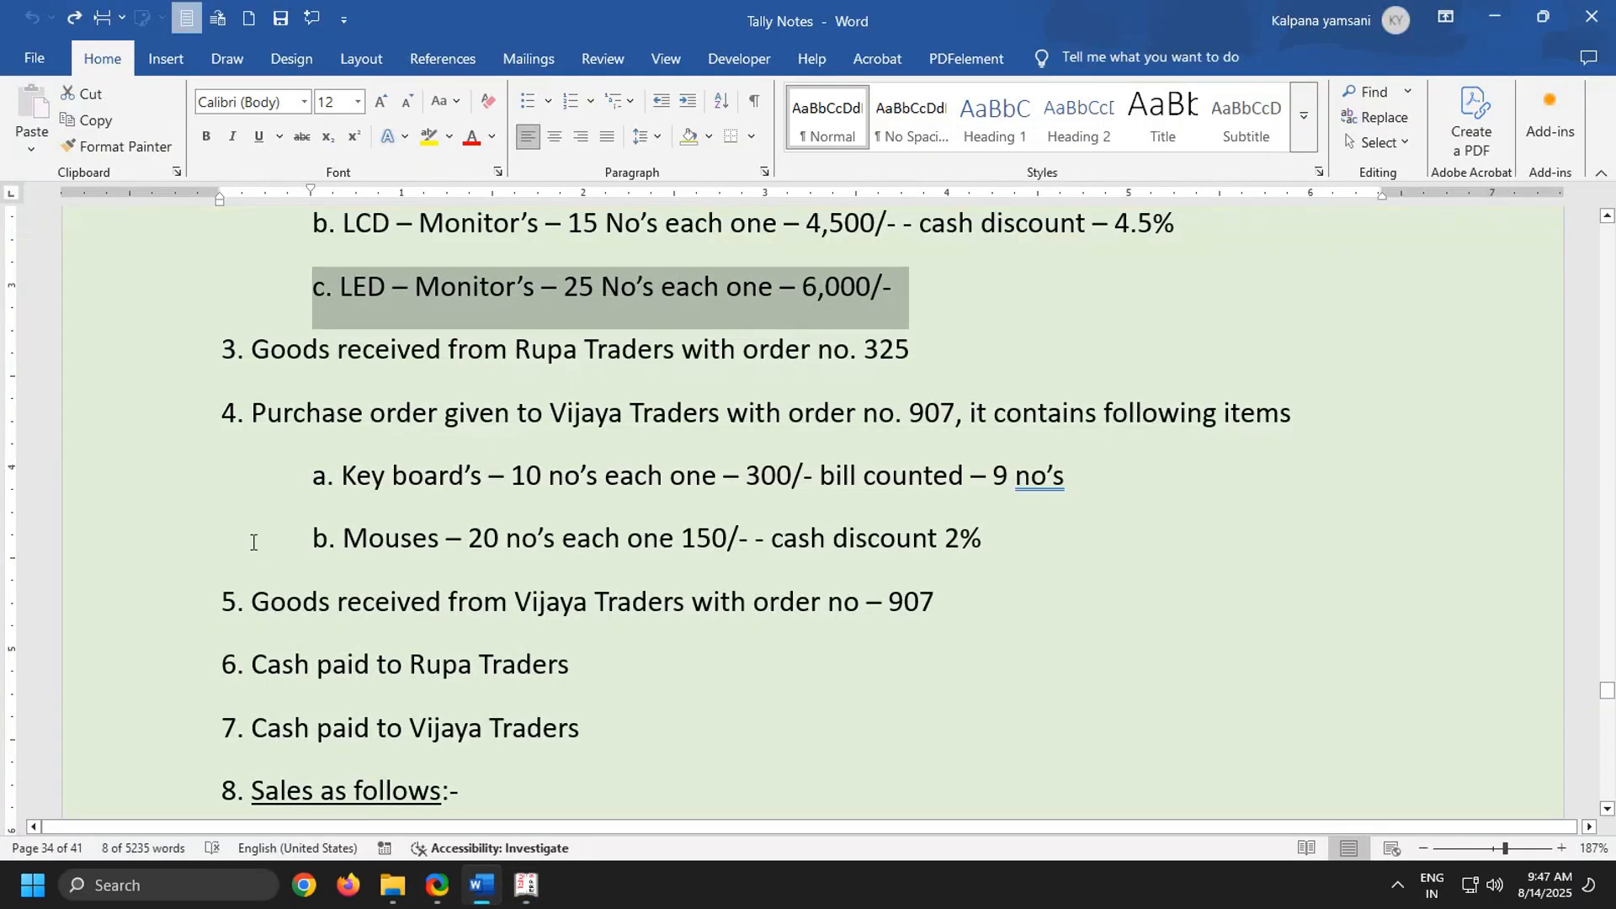
pyautogui.moveTo(223, 415); pyautogui.dragTo(1255, 429)
pyautogui.click(1008, 442)
pyautogui.moveTo(897, 413); pyautogui.dragTo(994, 417)
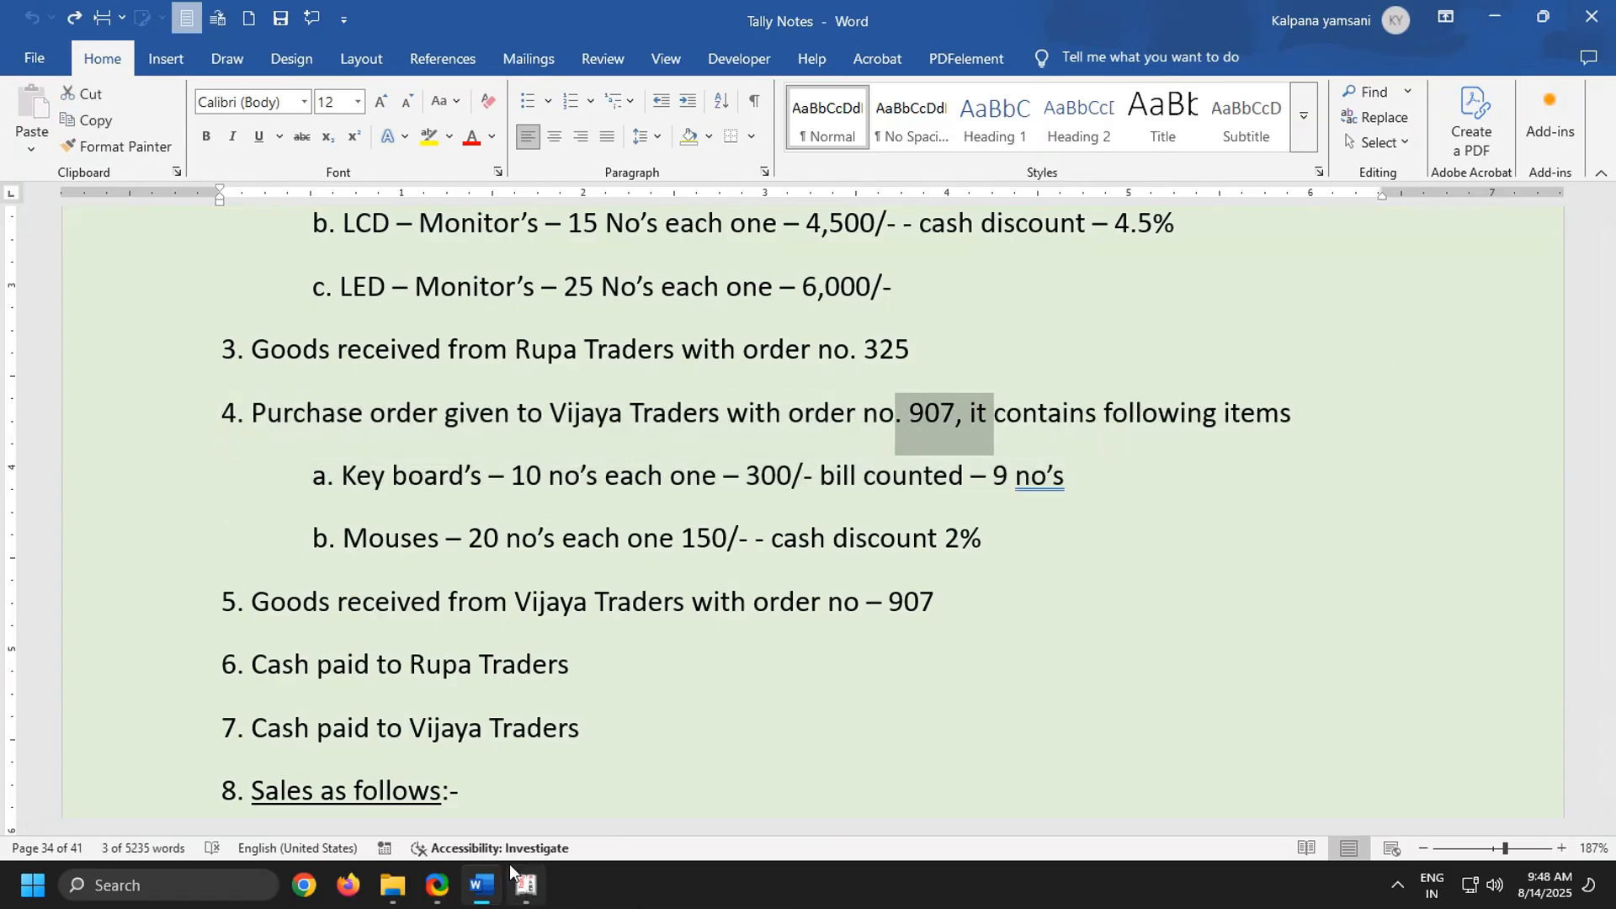
pyautogui.click(526, 885)
pyautogui.write('907')
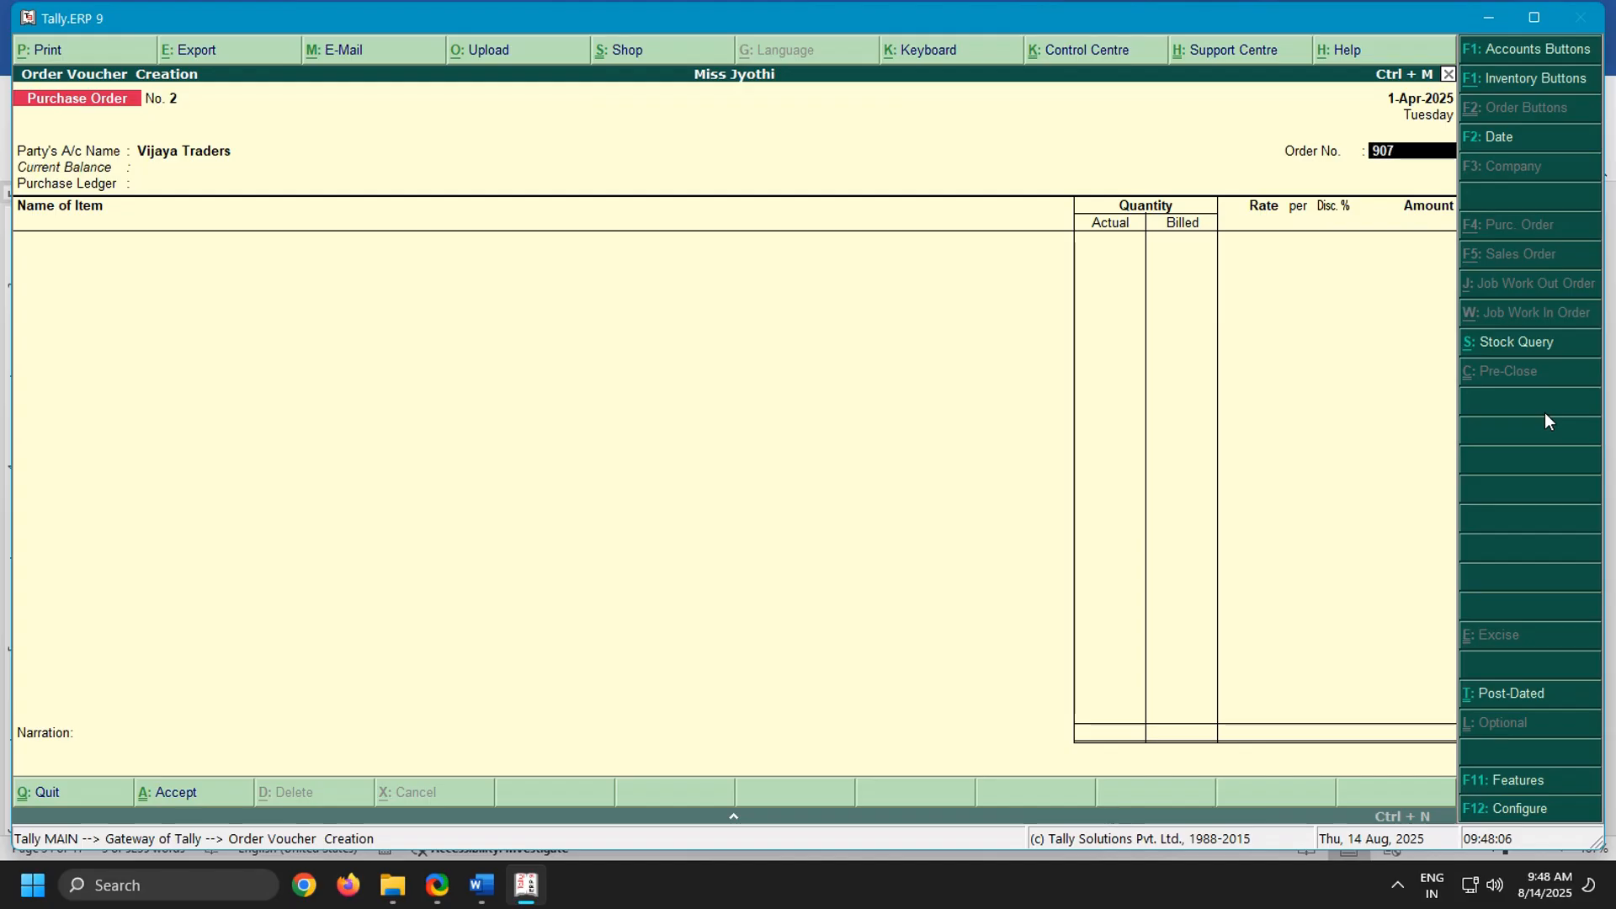
pyautogui.press('Return')
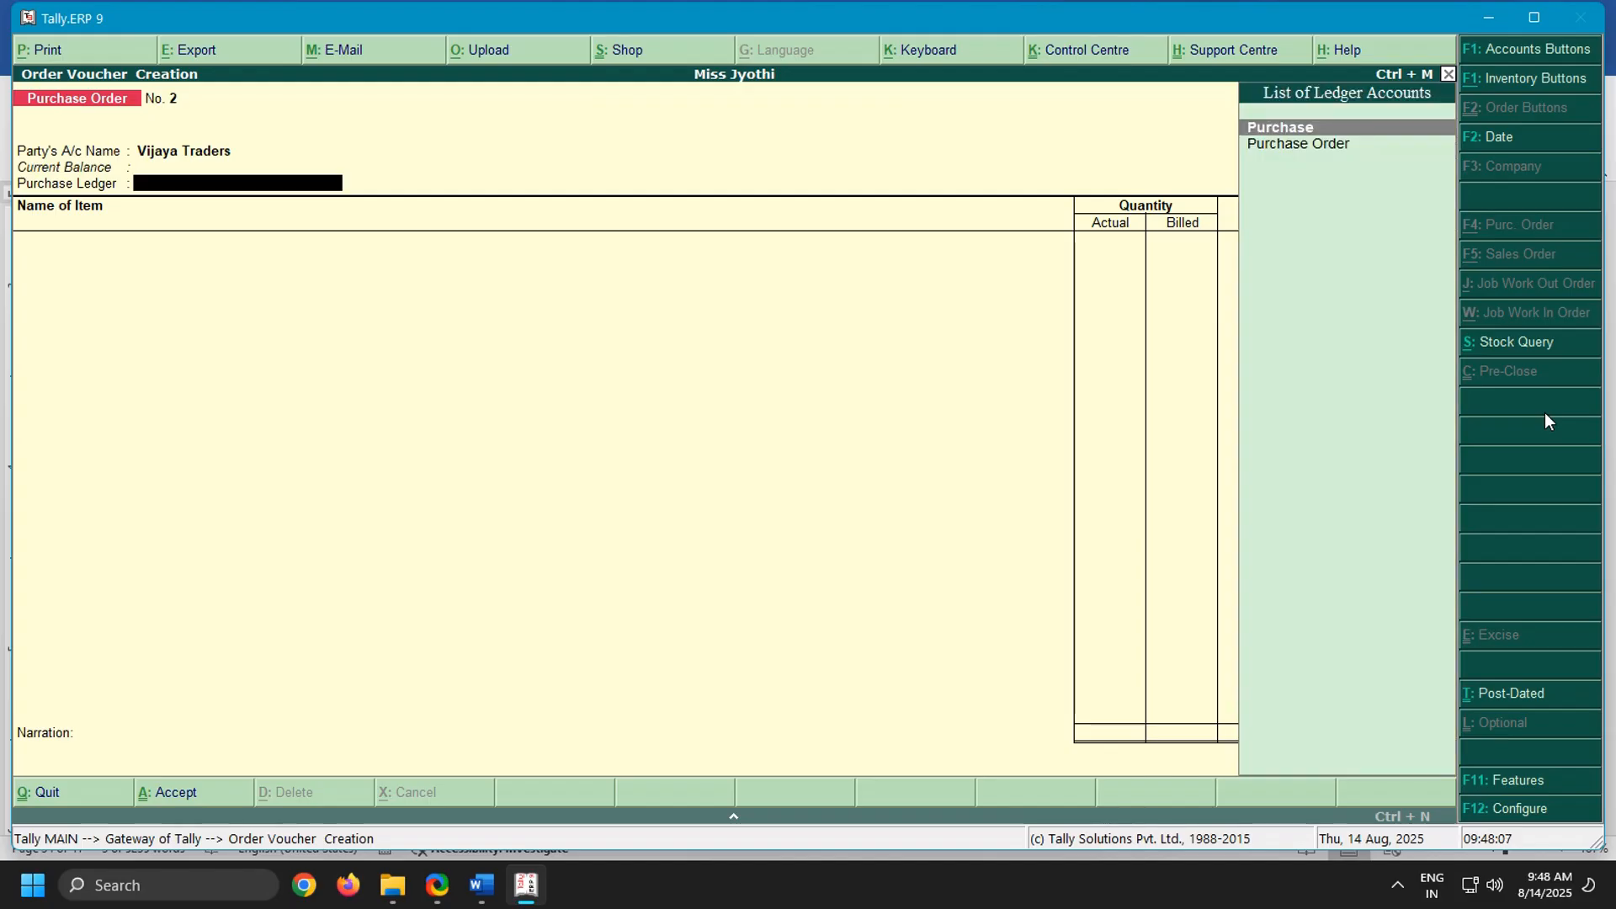
pyautogui.press('Down')
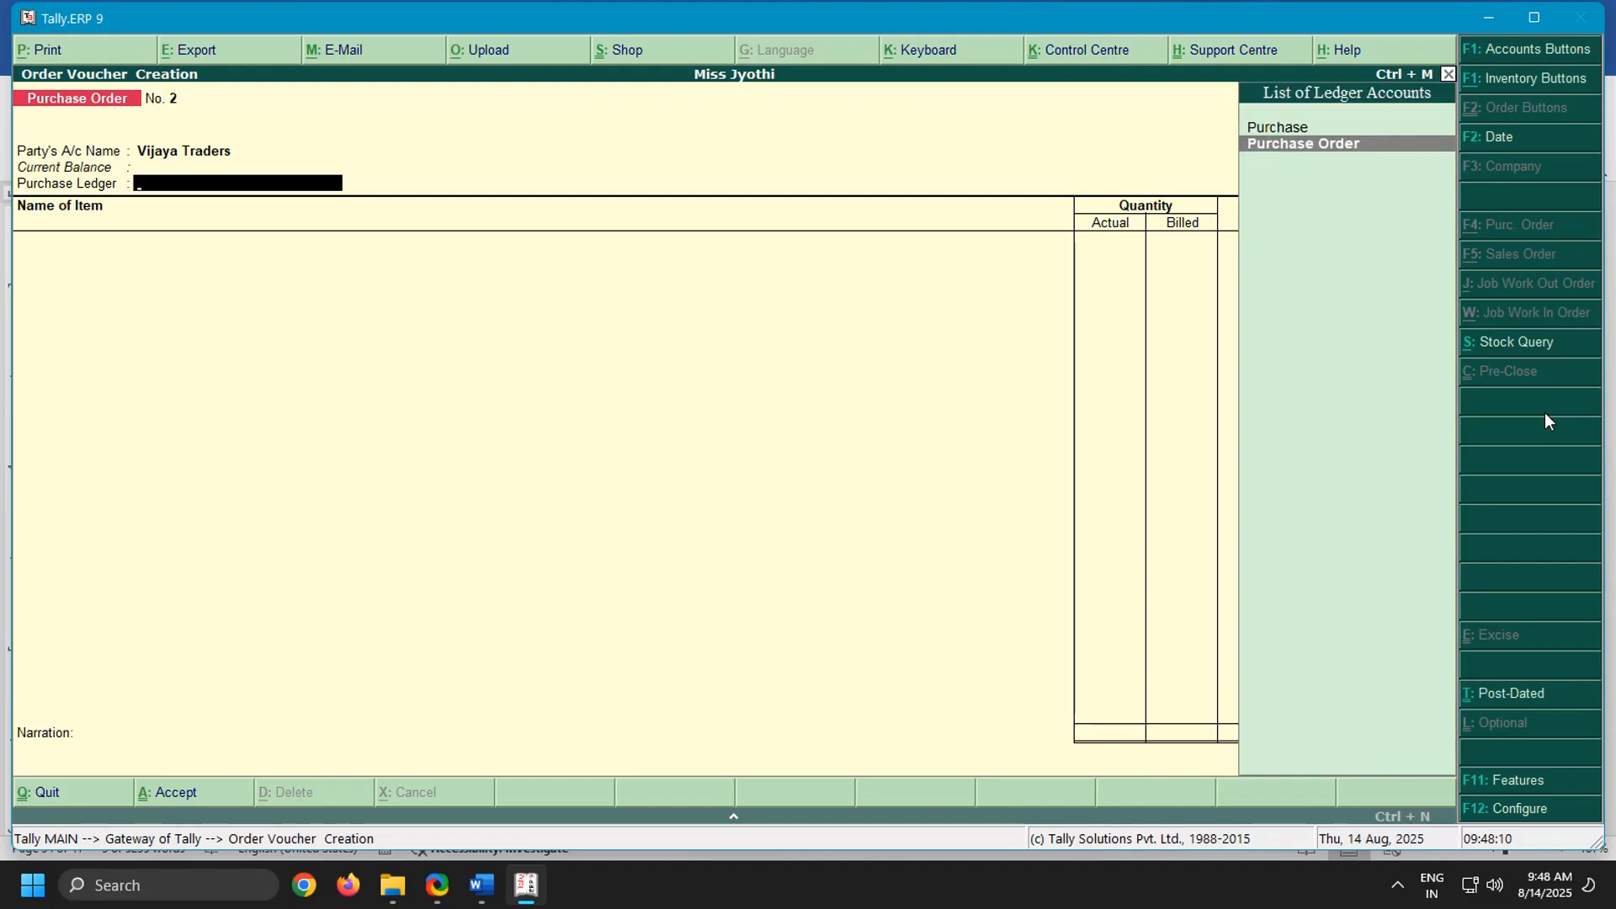
pyautogui.press('Return')
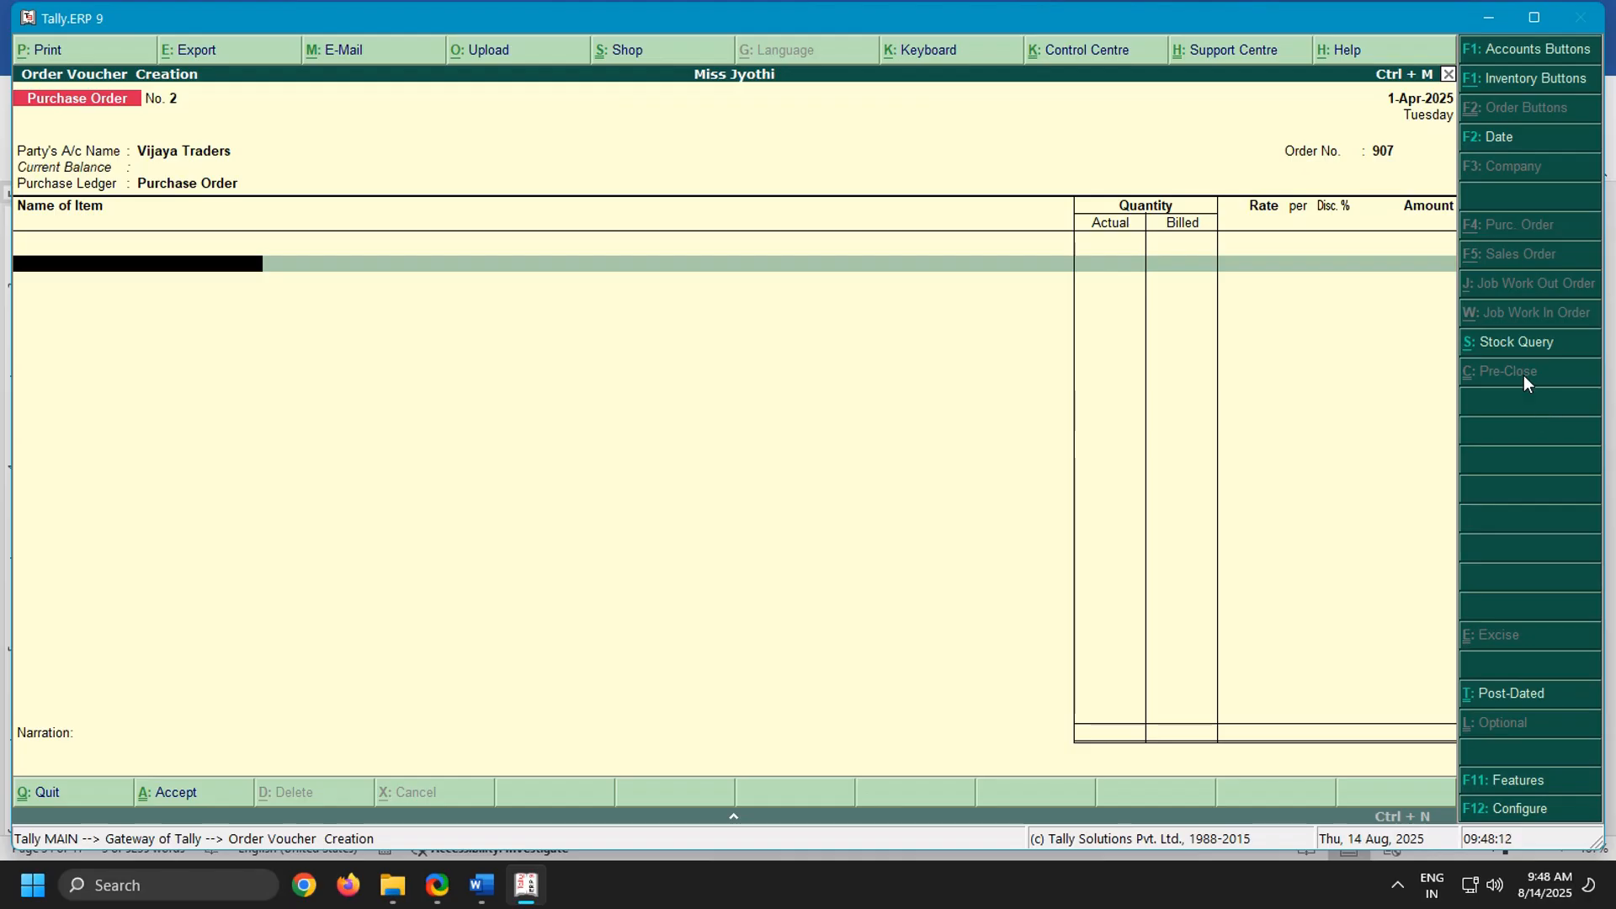
# Add Keyboards as an item due on 1-Apr-2025, with actual quantity 10 and billed quantity 9, as given in the Word notes
pyautogui.write('Key')
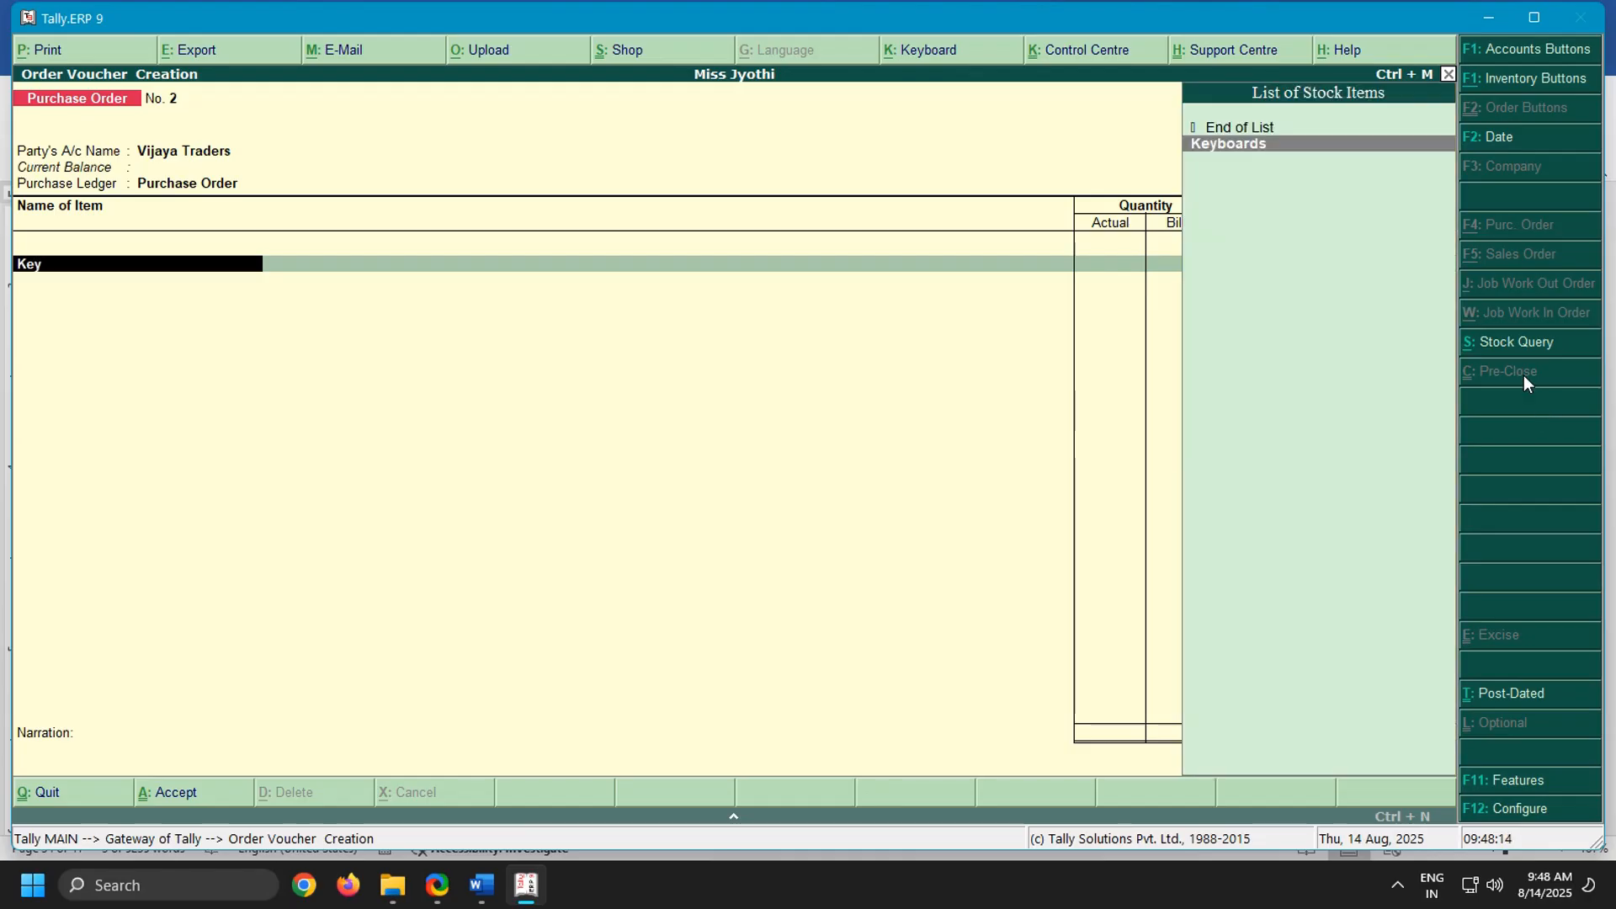
pyautogui.press('Return')
pyautogui.press('Return')
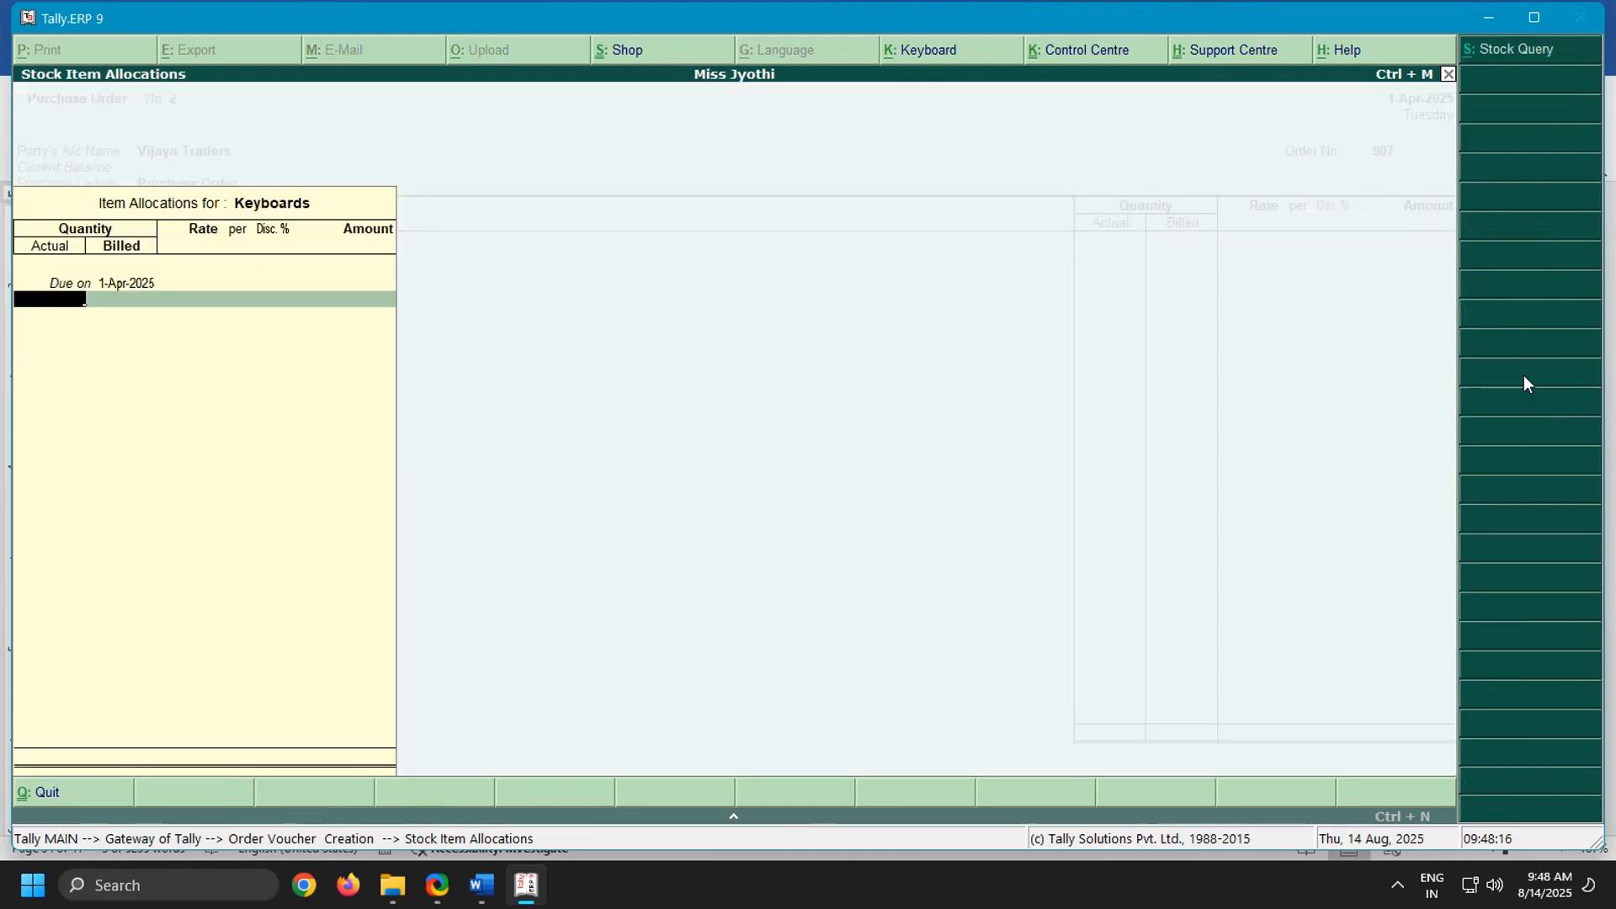
pyautogui.click(481, 885)
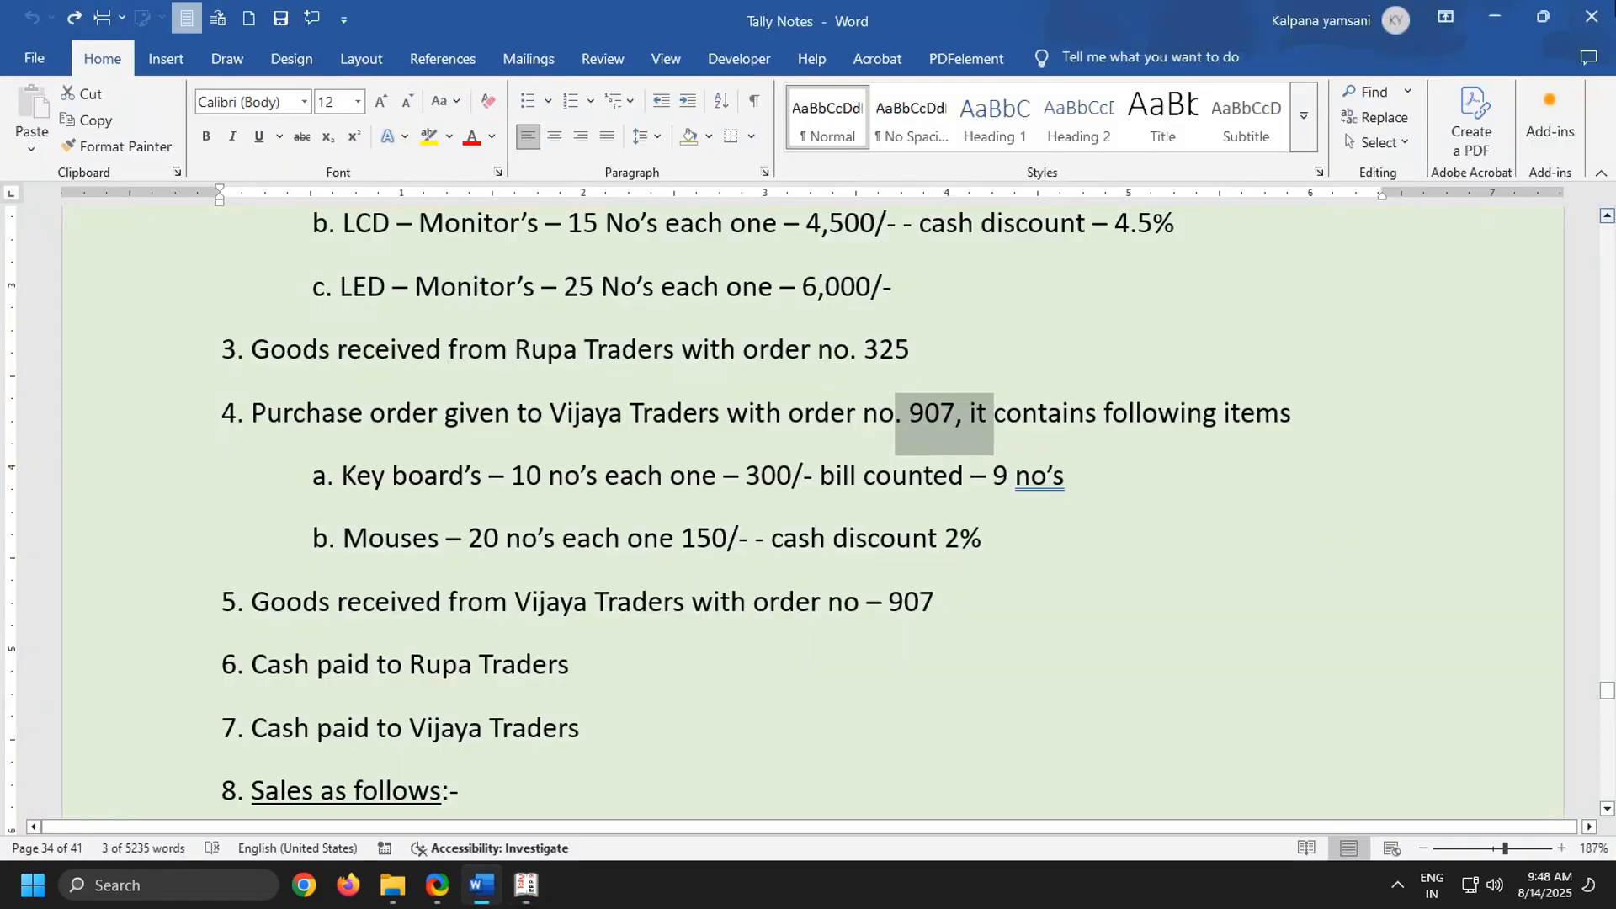
pyautogui.moveTo(755, 464); pyautogui.dragTo(1223, 463)
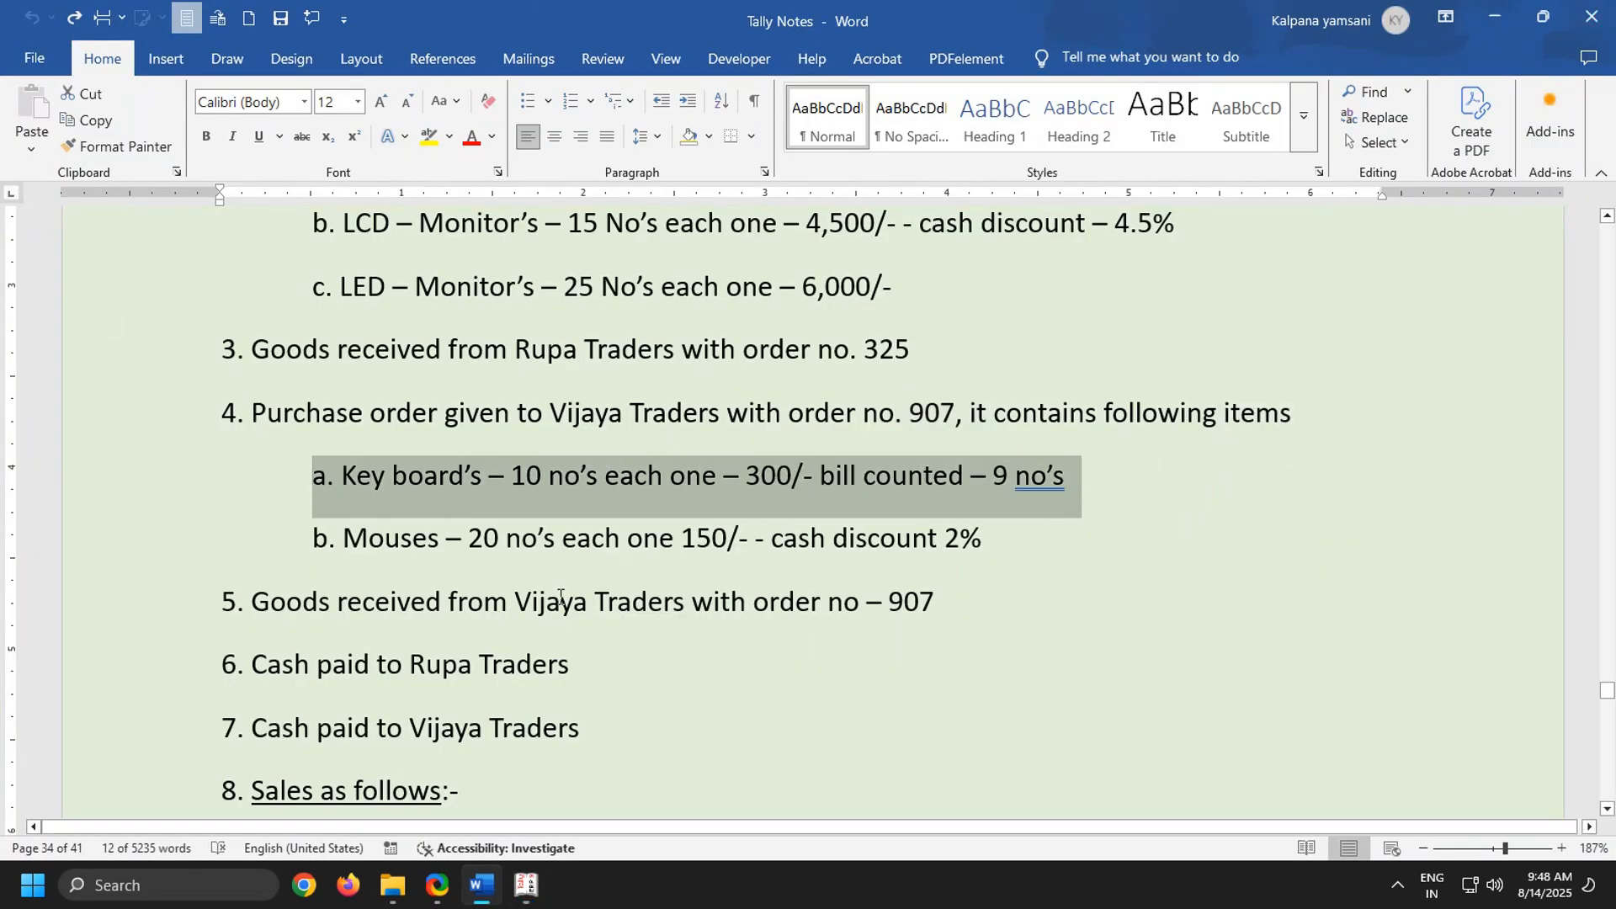
pyautogui.click(527, 886)
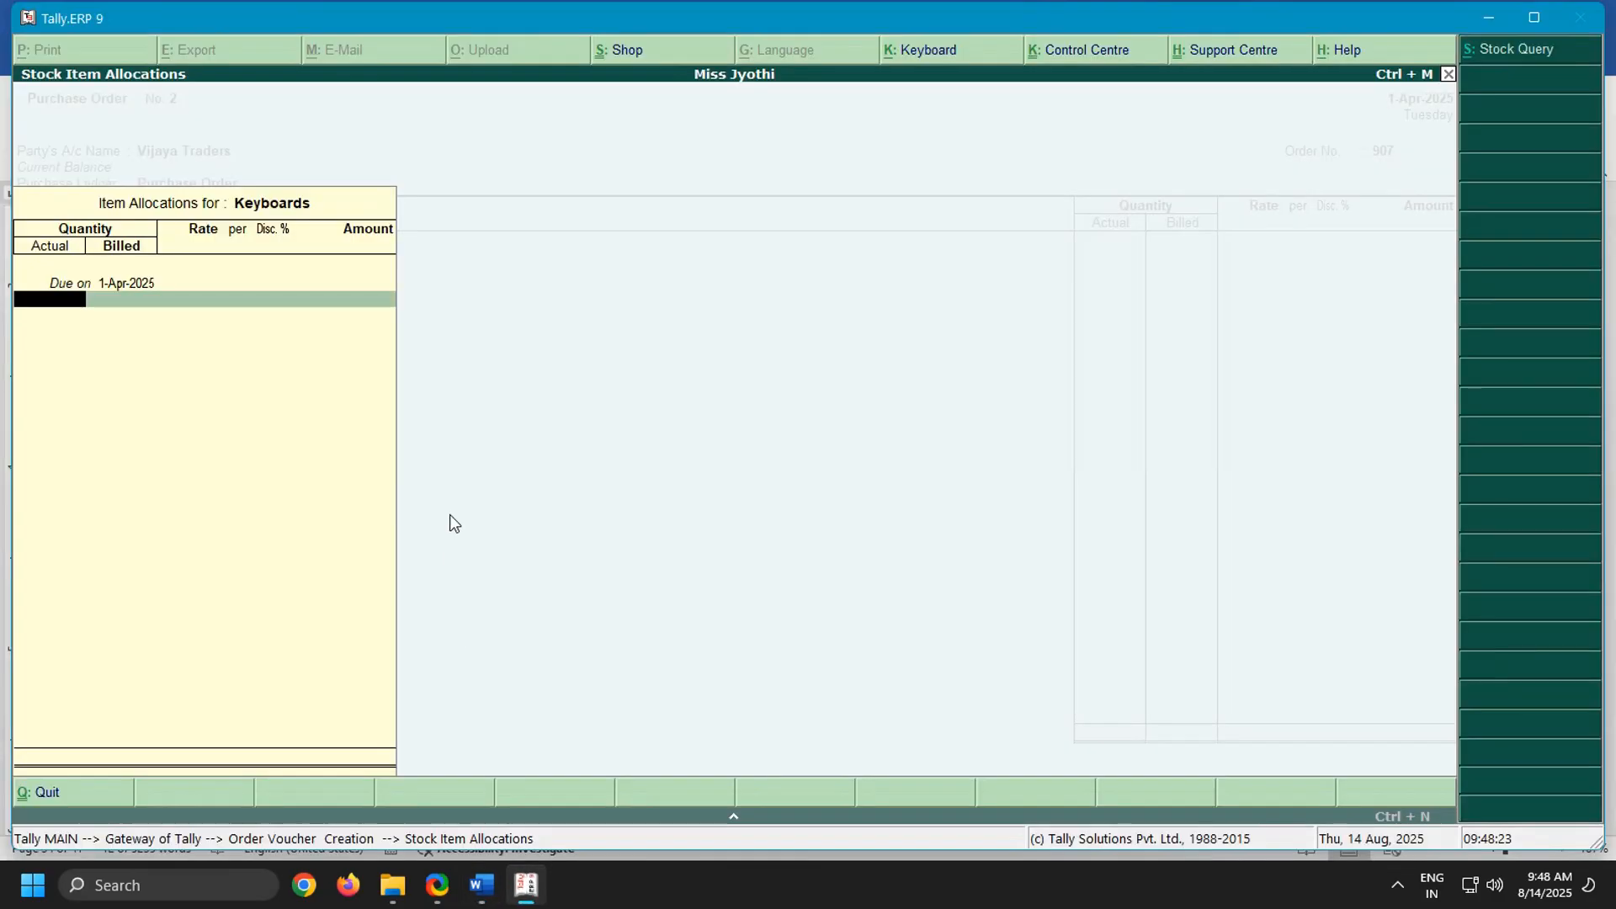
pyautogui.write('10')
pyautogui.press('Return')
pyautogui.write('9')
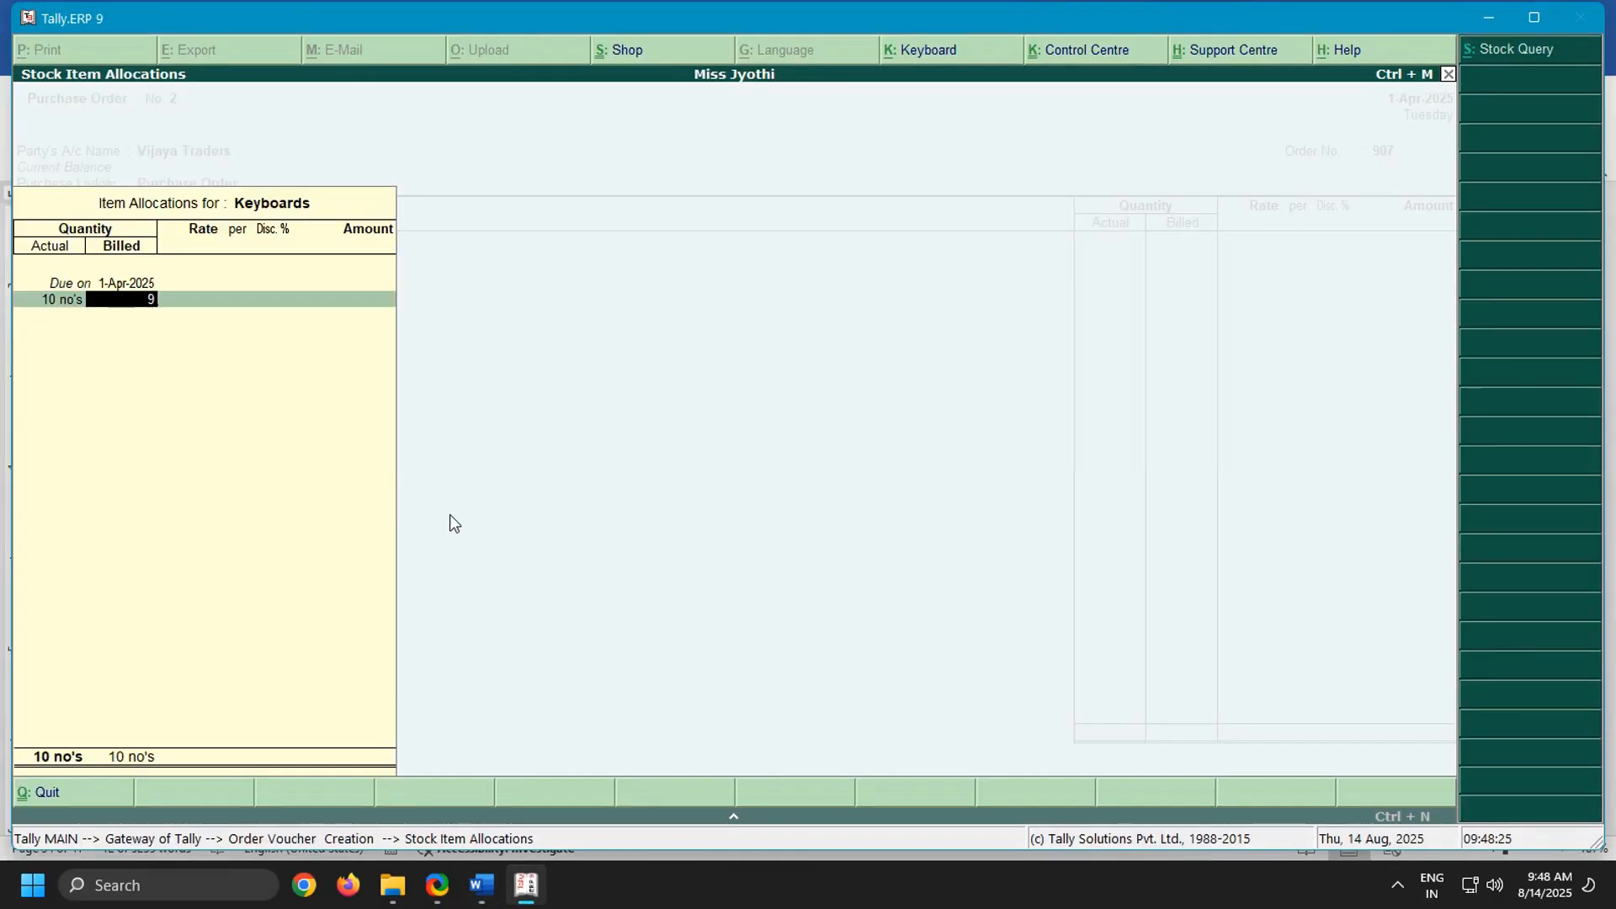
pyautogui.press('Return')
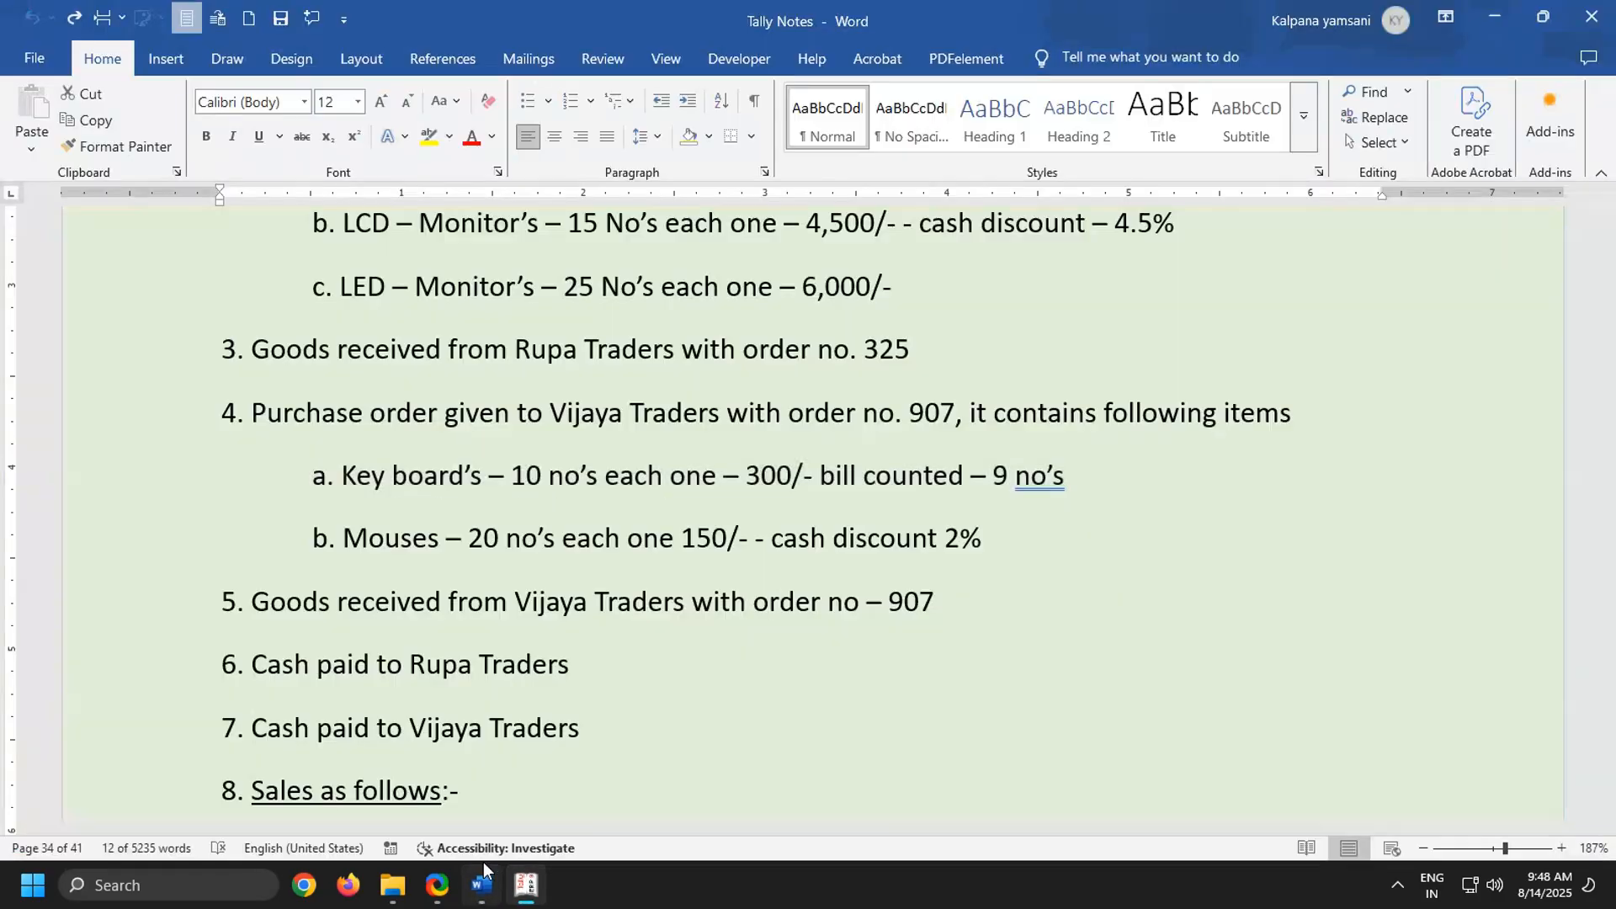
# Set the Keyboards rate to 300 per no's after checking the Word notes, leave the discount blank and complete the item line
pyautogui.click(483, 867)
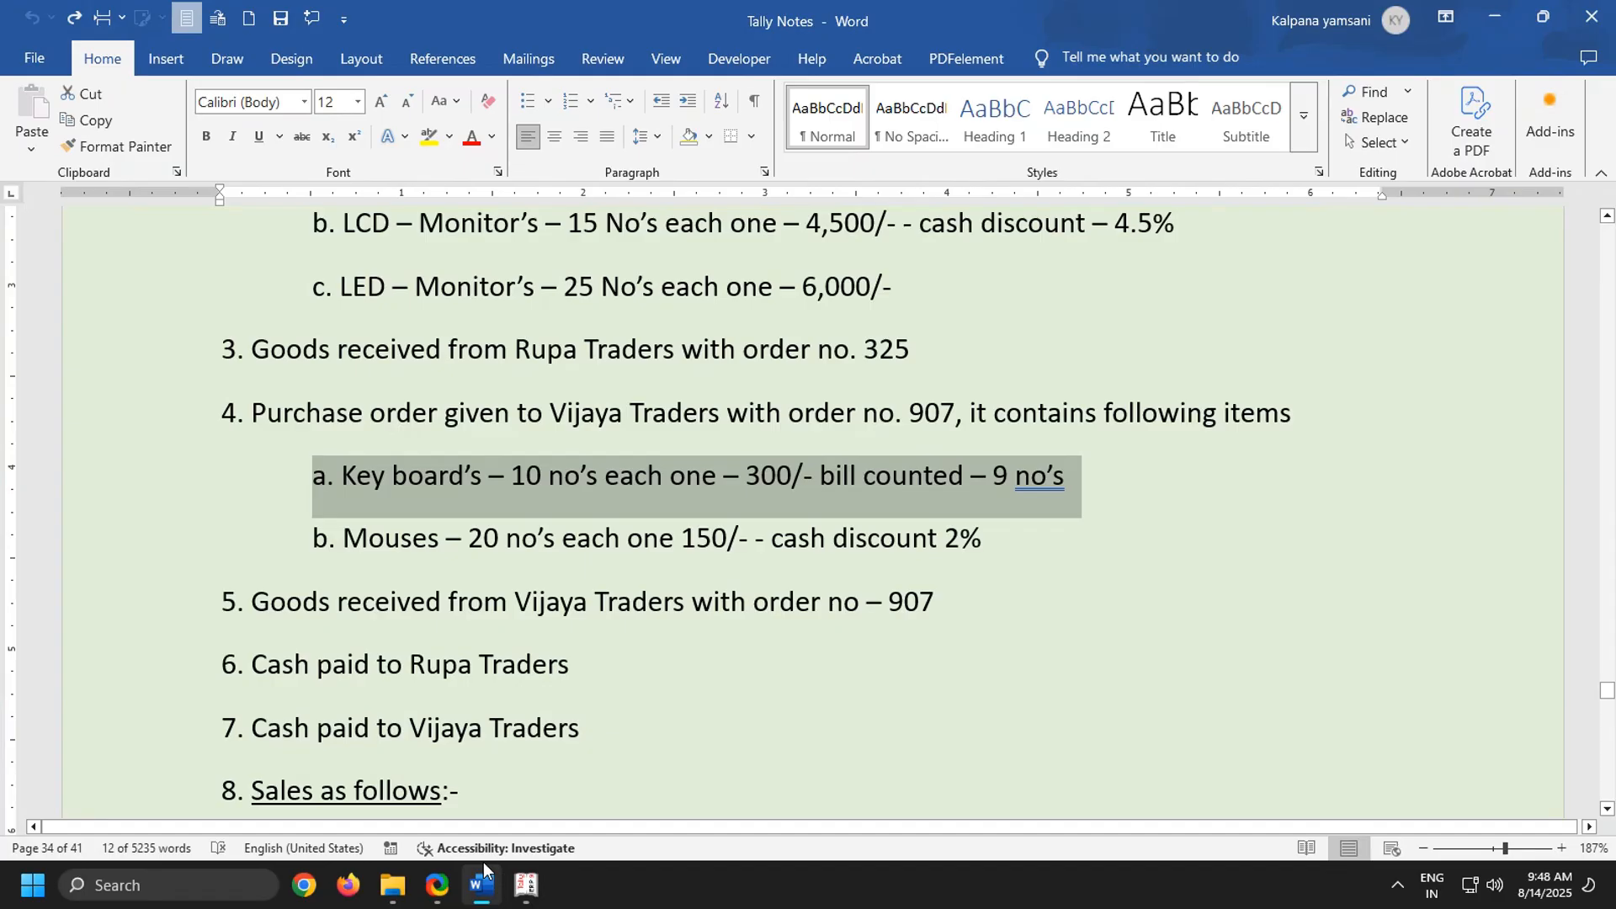
pyautogui.click(527, 884)
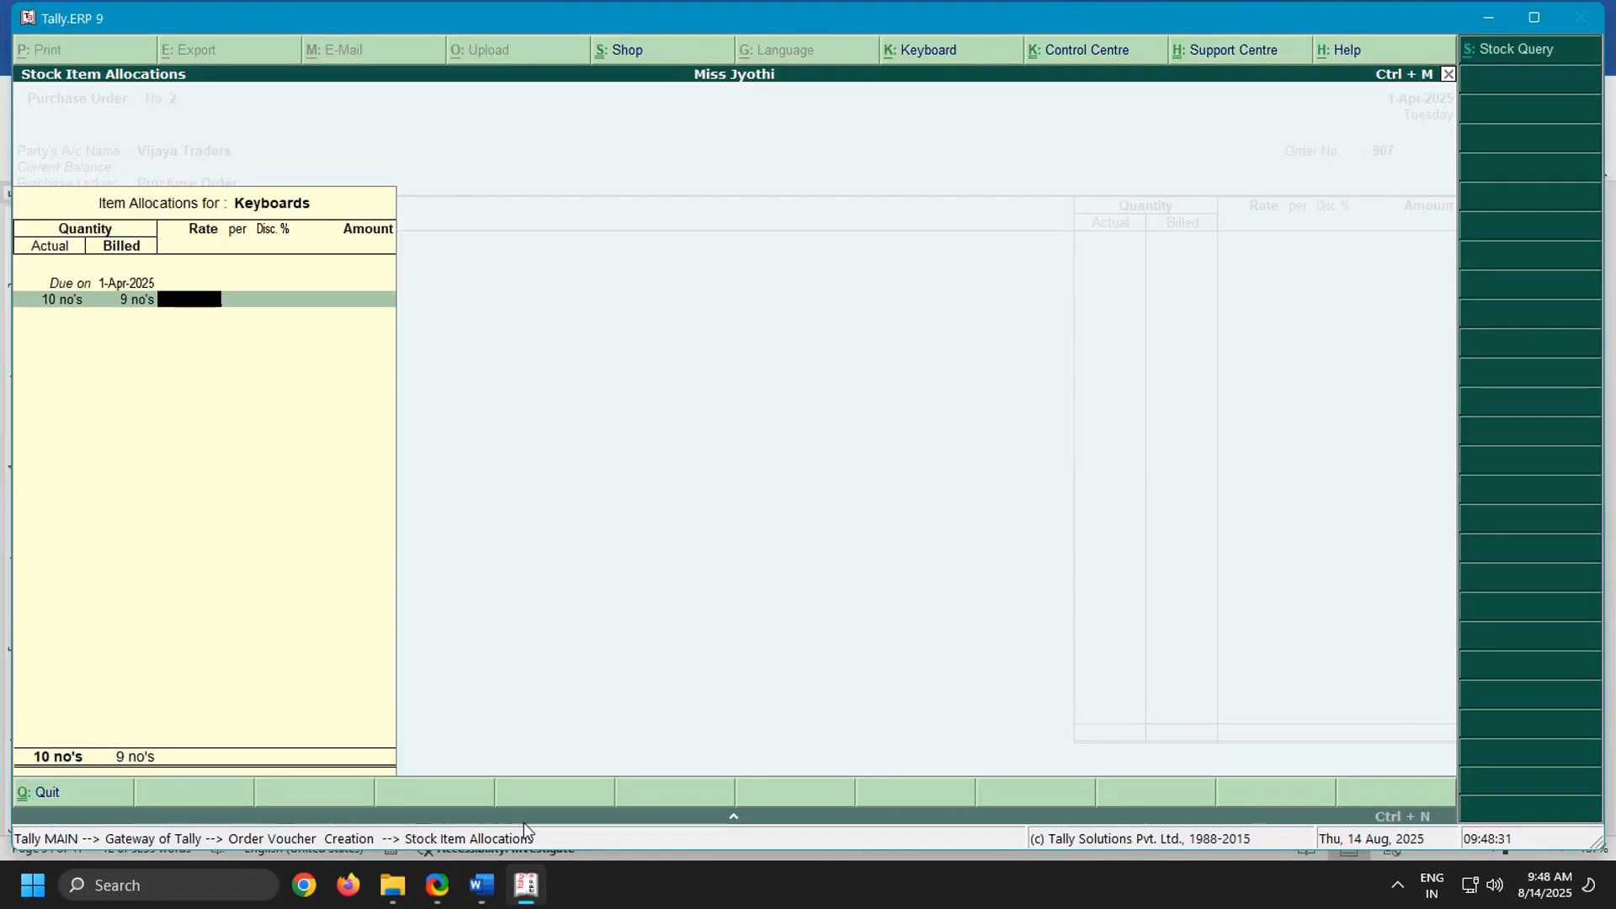
pyautogui.write('300')
pyautogui.press('Return')
pyautogui.press('Return')
pyautogui.press('Return')
pyautogui.press('Return')
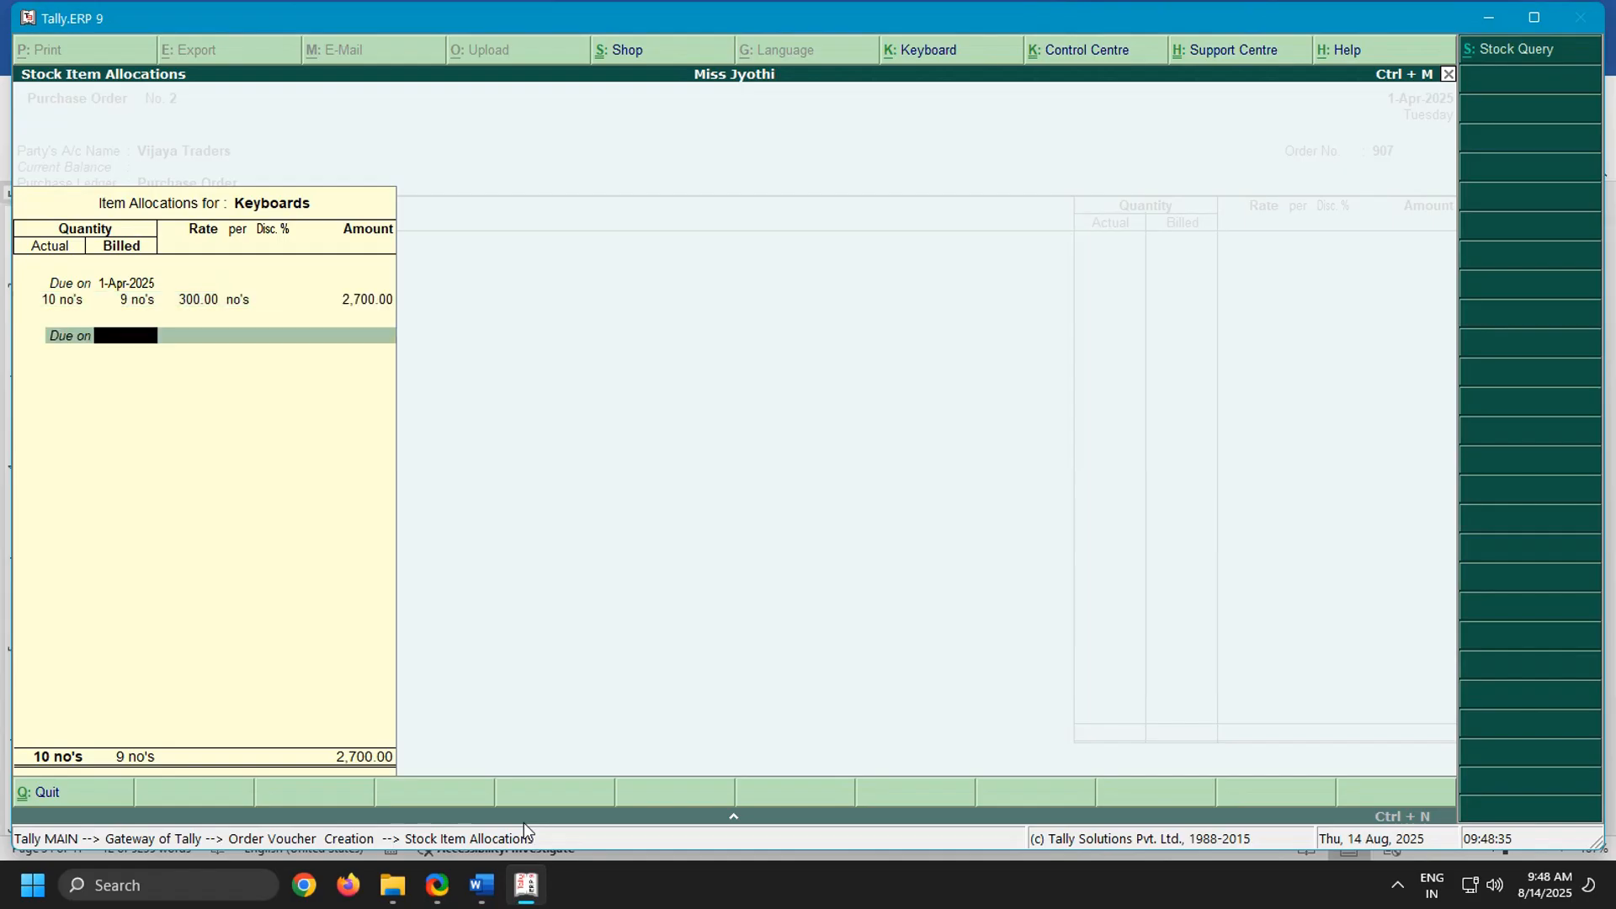
pyautogui.press('Return')
# Add Mouses as the second item of the order, due on 1-Apr-2025
pyautogui.press('Return')
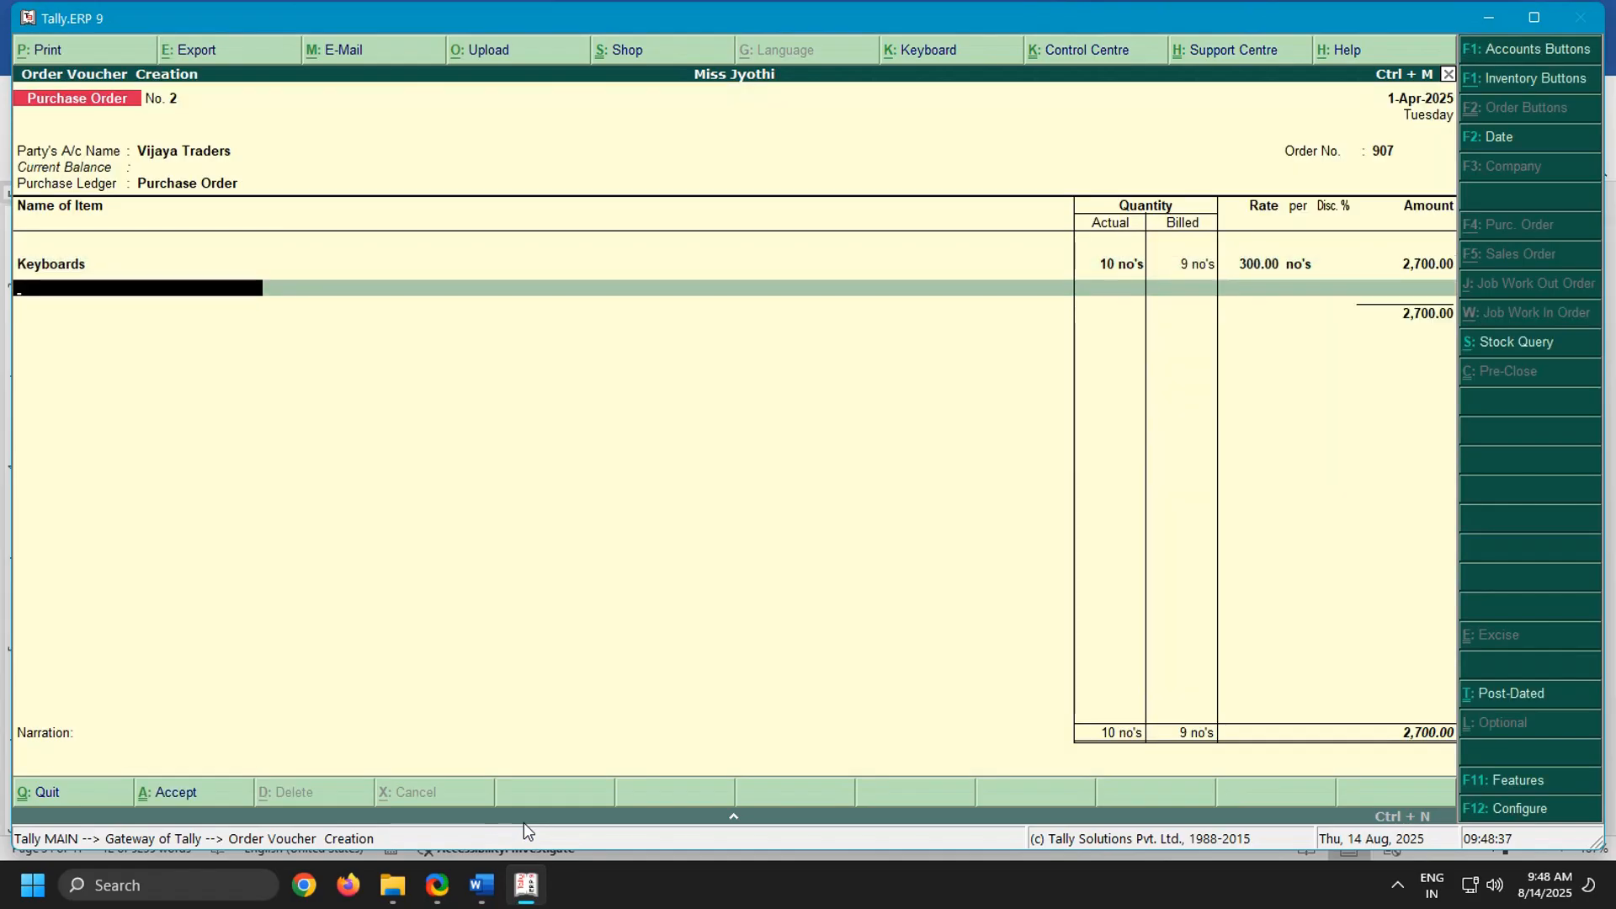
pyautogui.write('Mou')
pyautogui.press('Return')
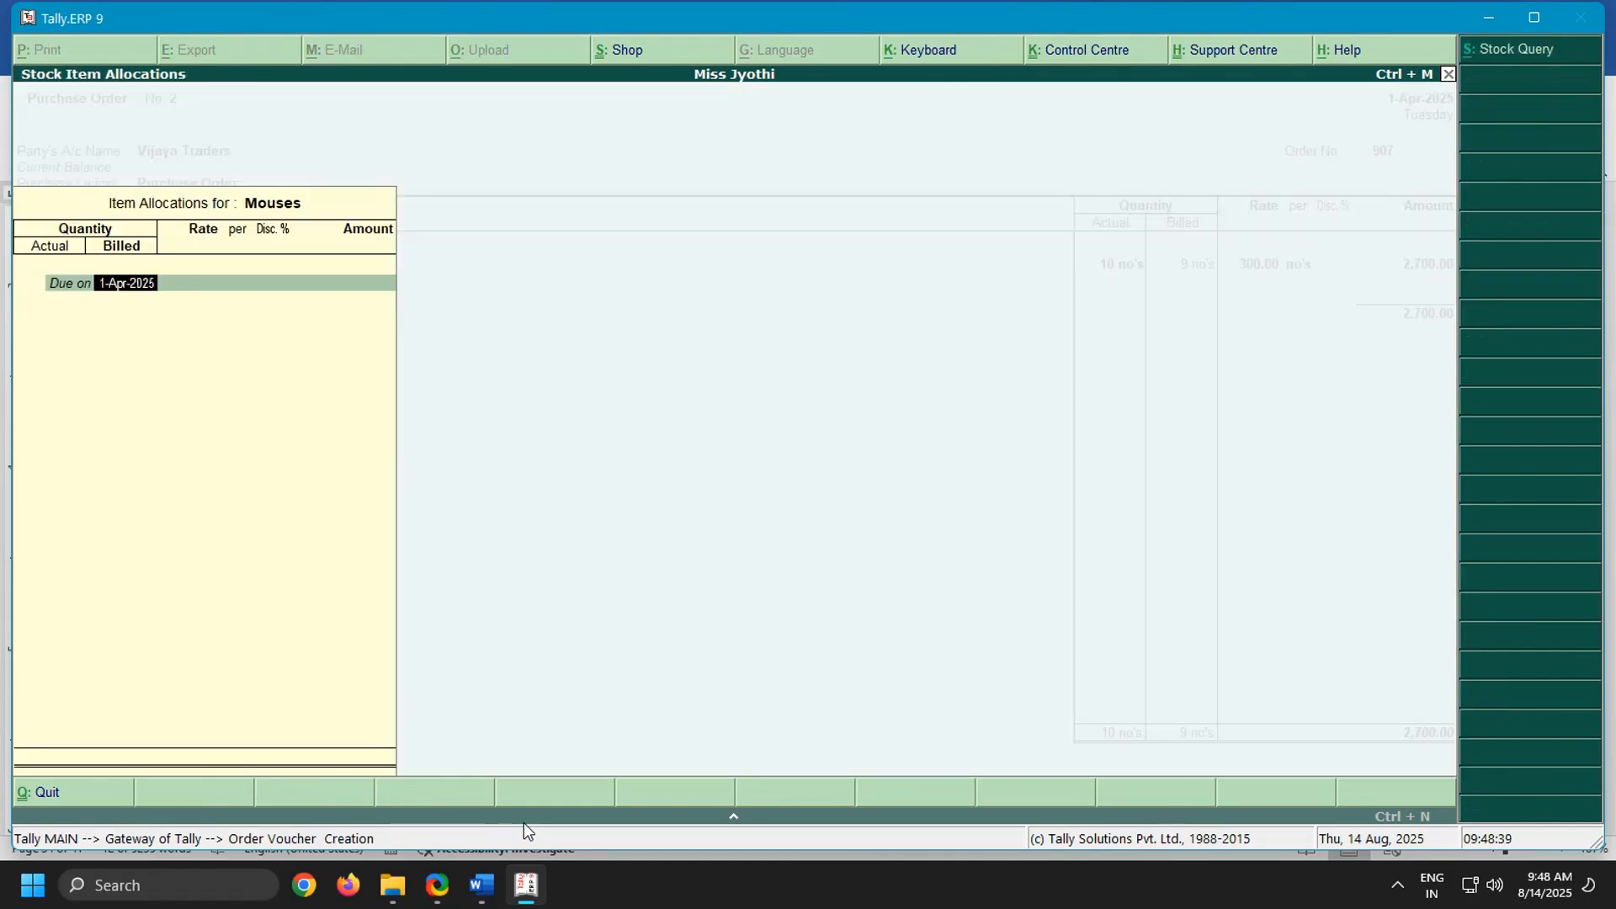
pyautogui.press('Return')
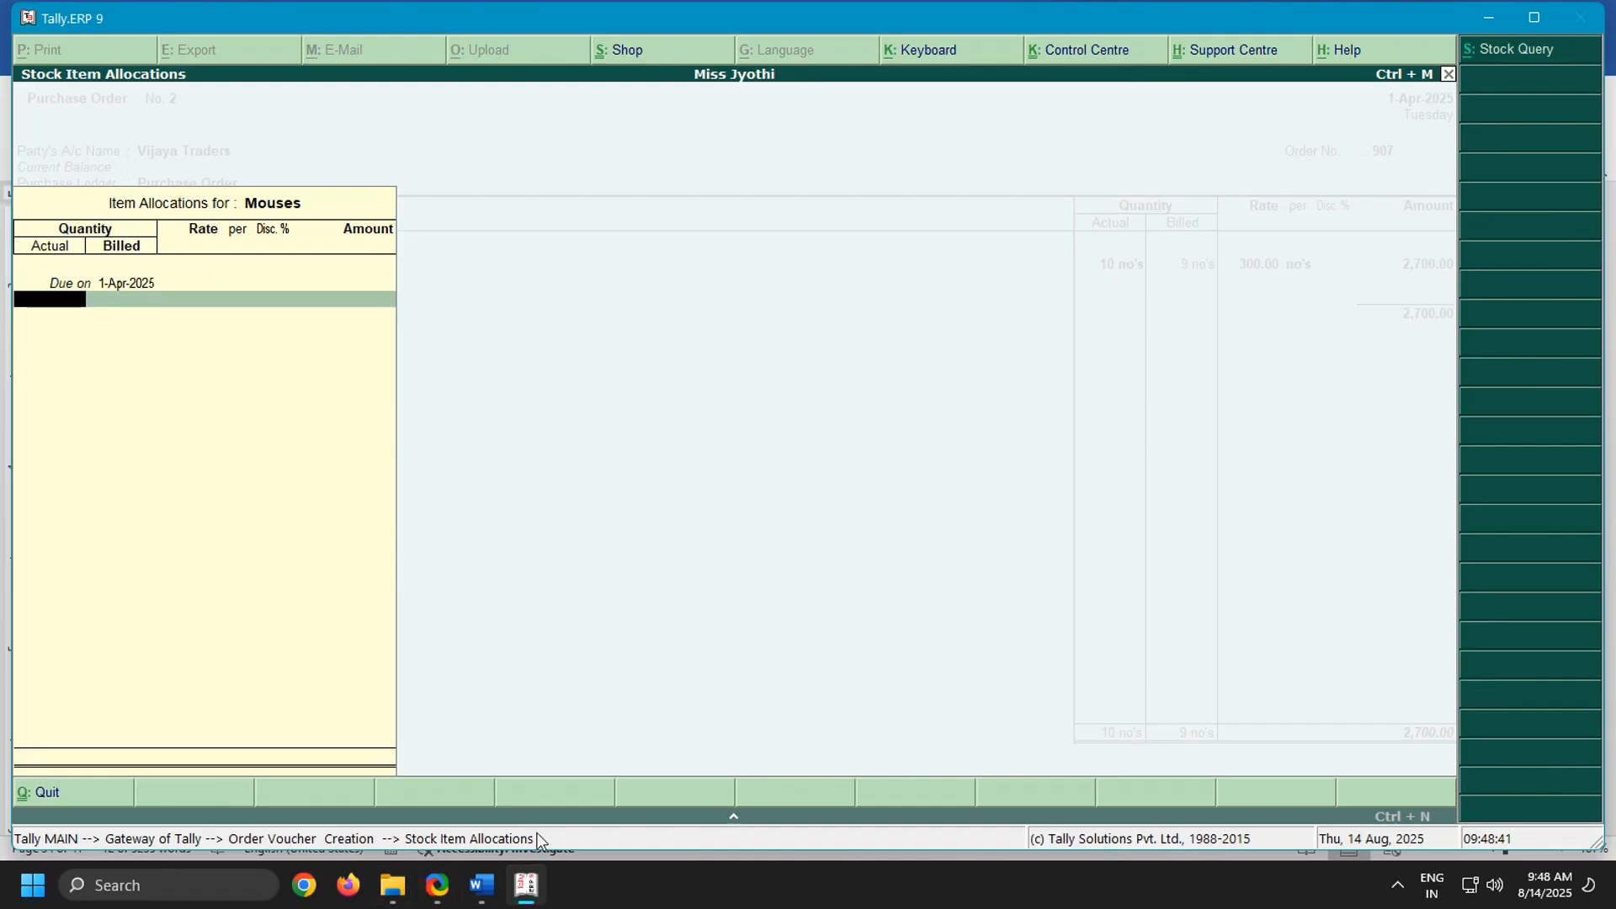
# Check the Mouses line in the Word notes and set both the actual and billed quantities to 20 in Tally.ERP 9
pyautogui.click(488, 903)
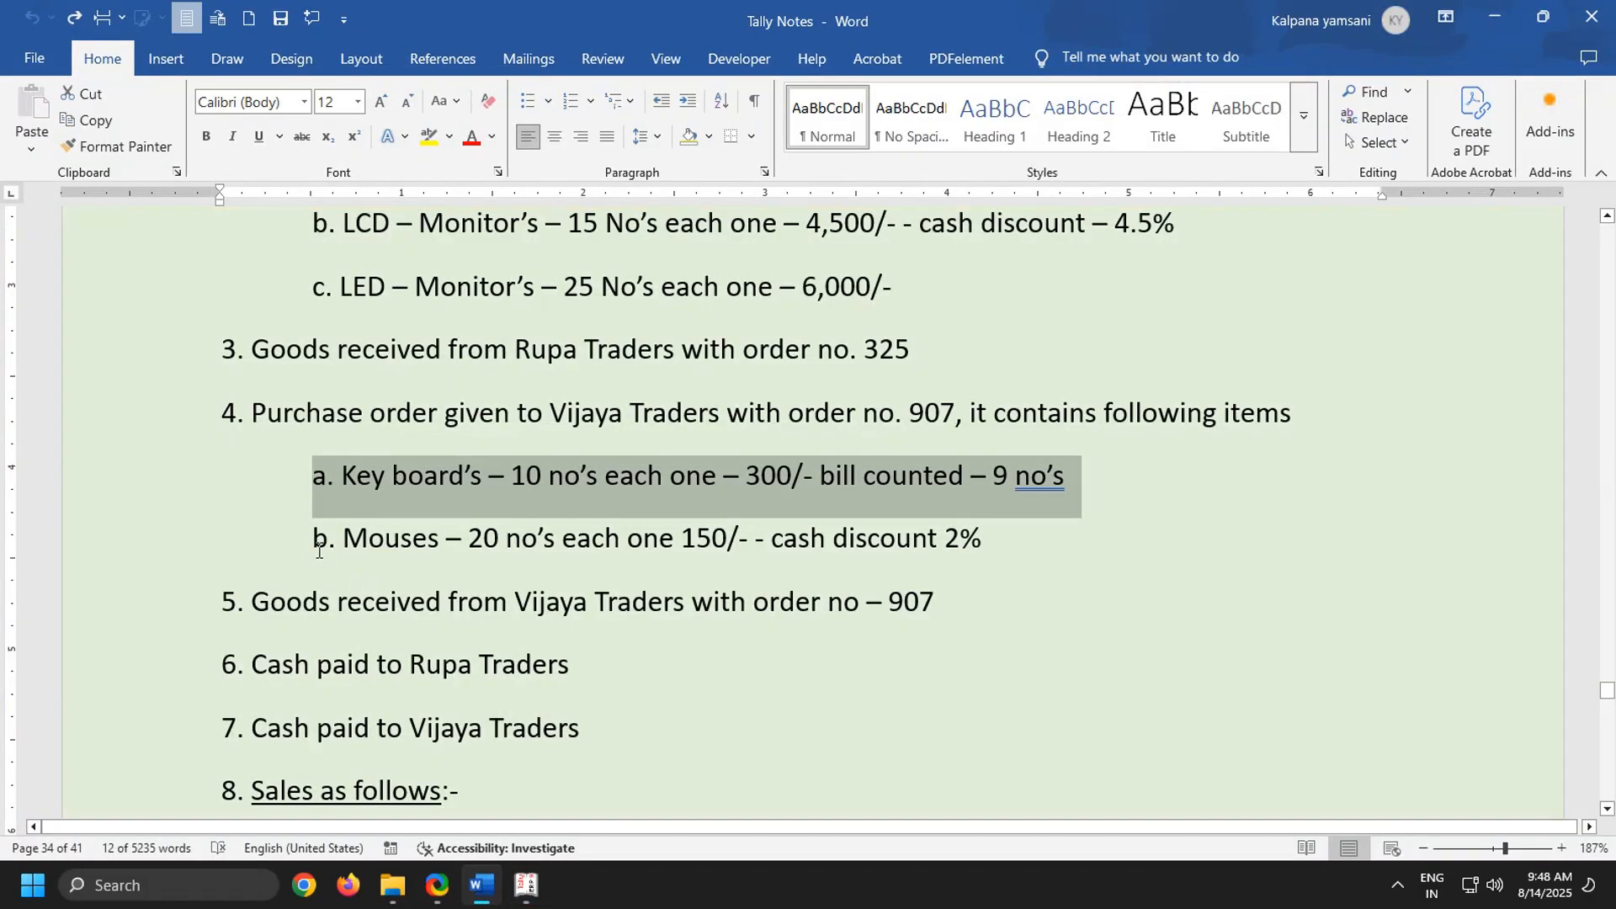
pyautogui.moveTo(316, 539); pyautogui.dragTo(1149, 532)
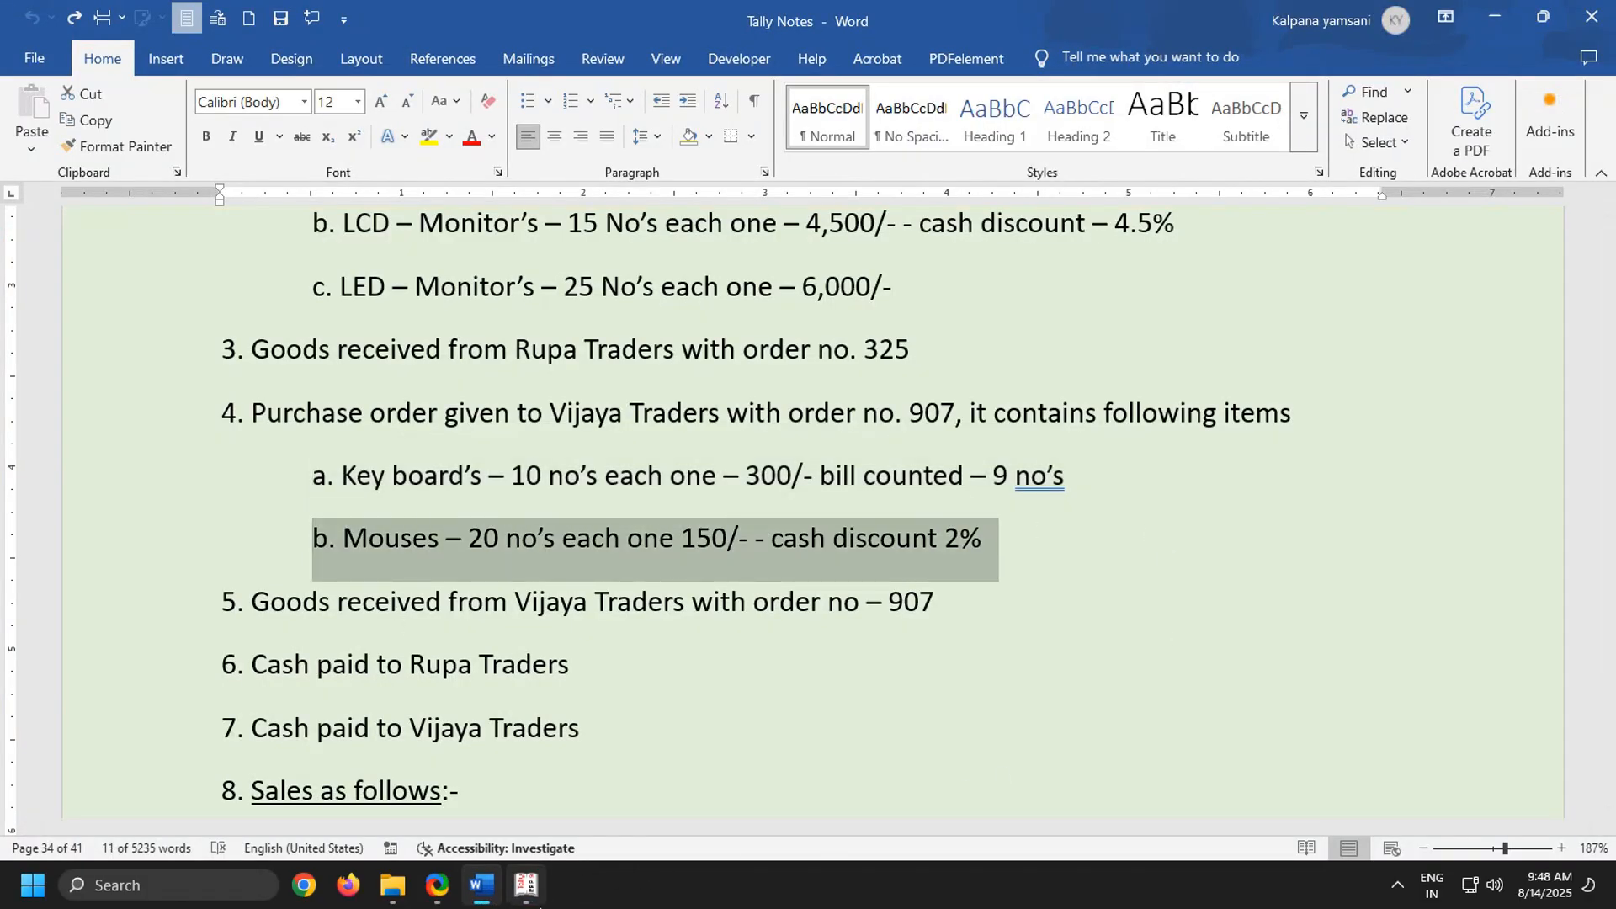
pyautogui.moveTo(526, 884)
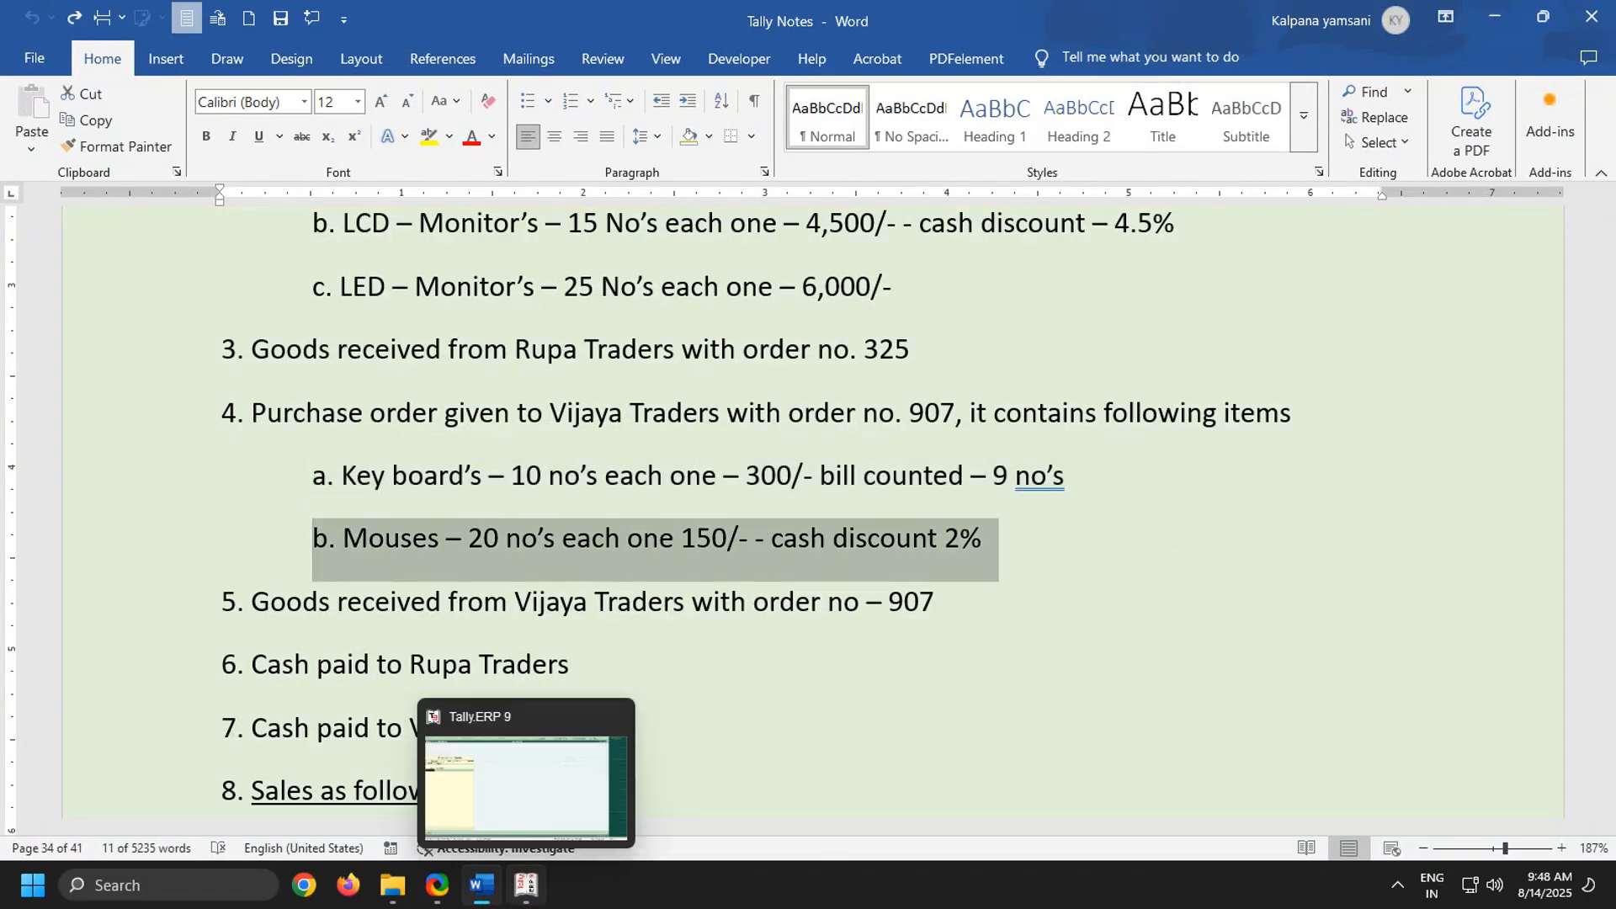
pyautogui.click(510, 843)
pyautogui.click(475, 791)
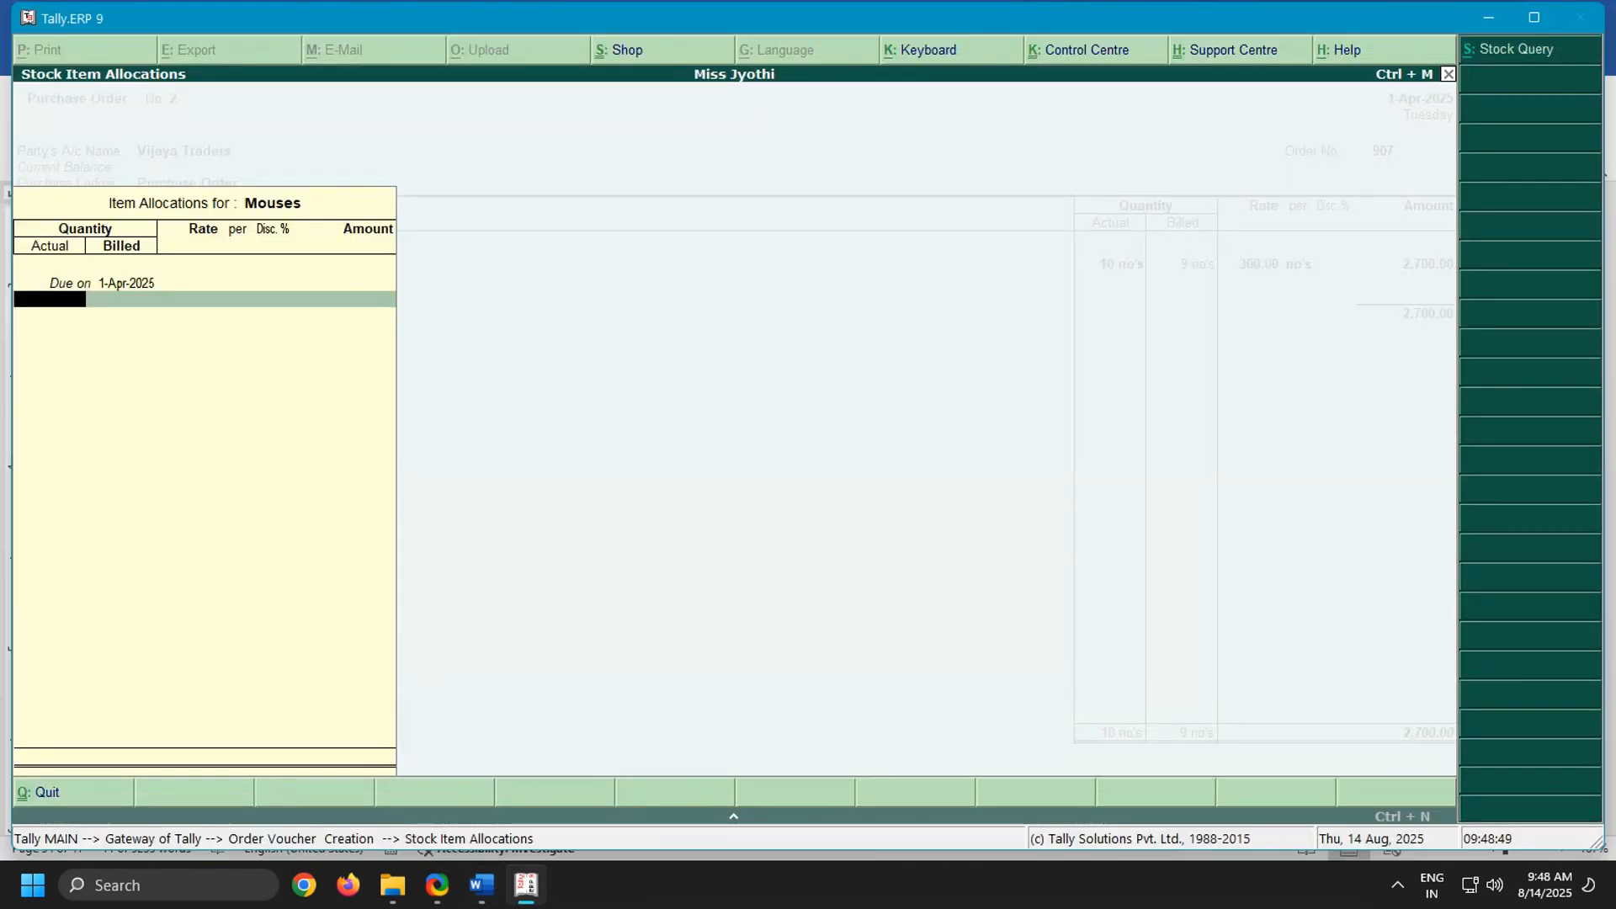
pyautogui.click(481, 885)
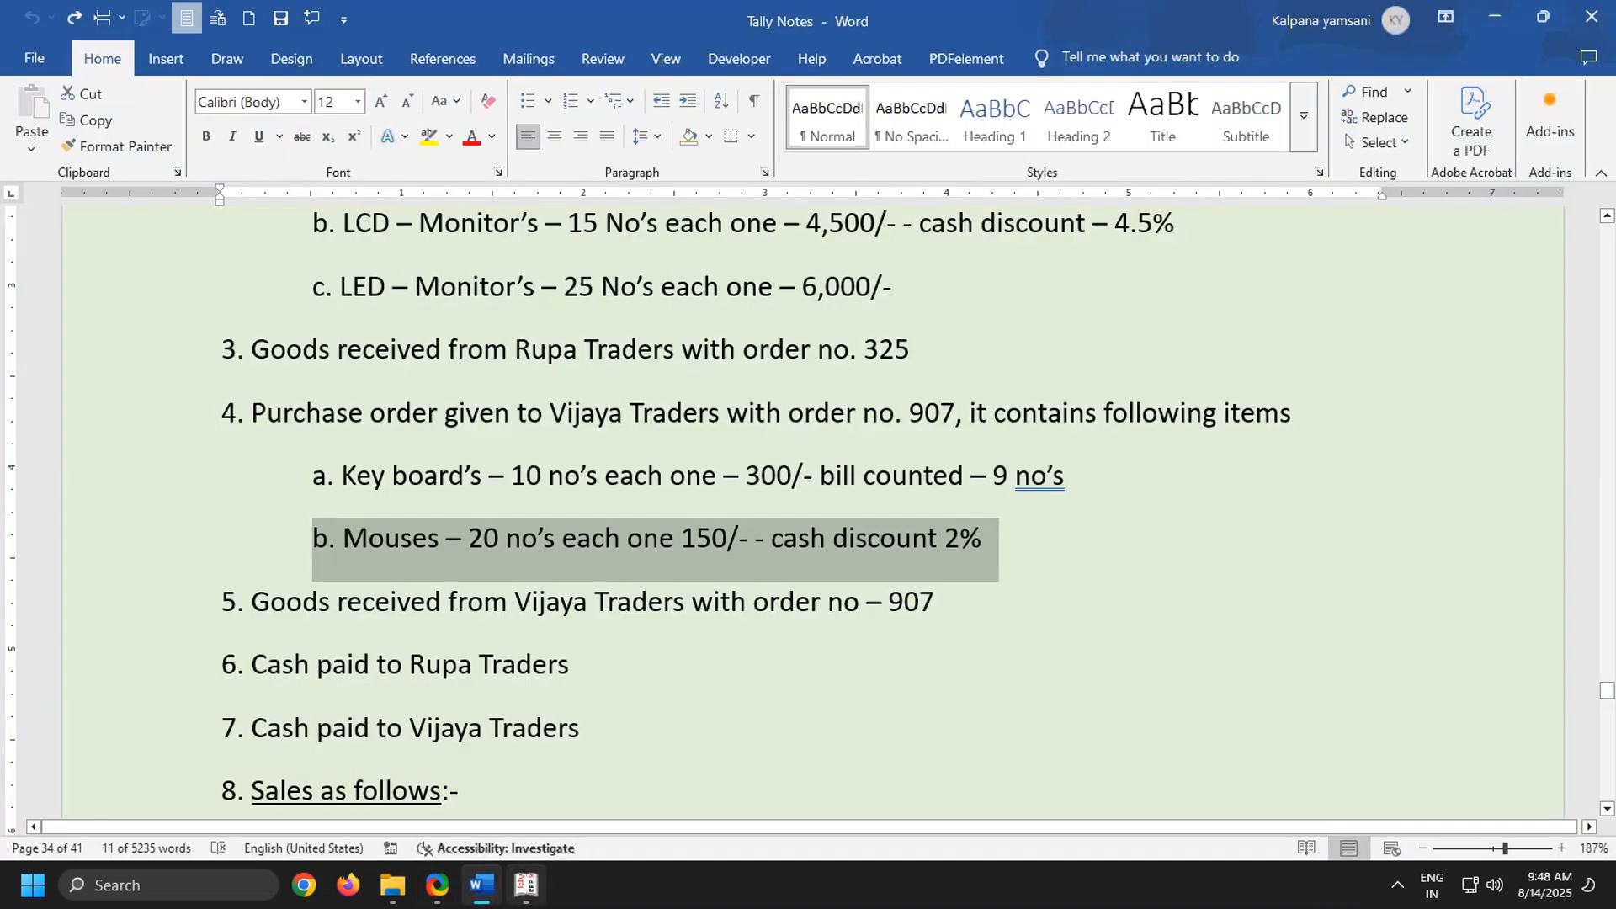
pyautogui.click(526, 884)
pyautogui.write('20')
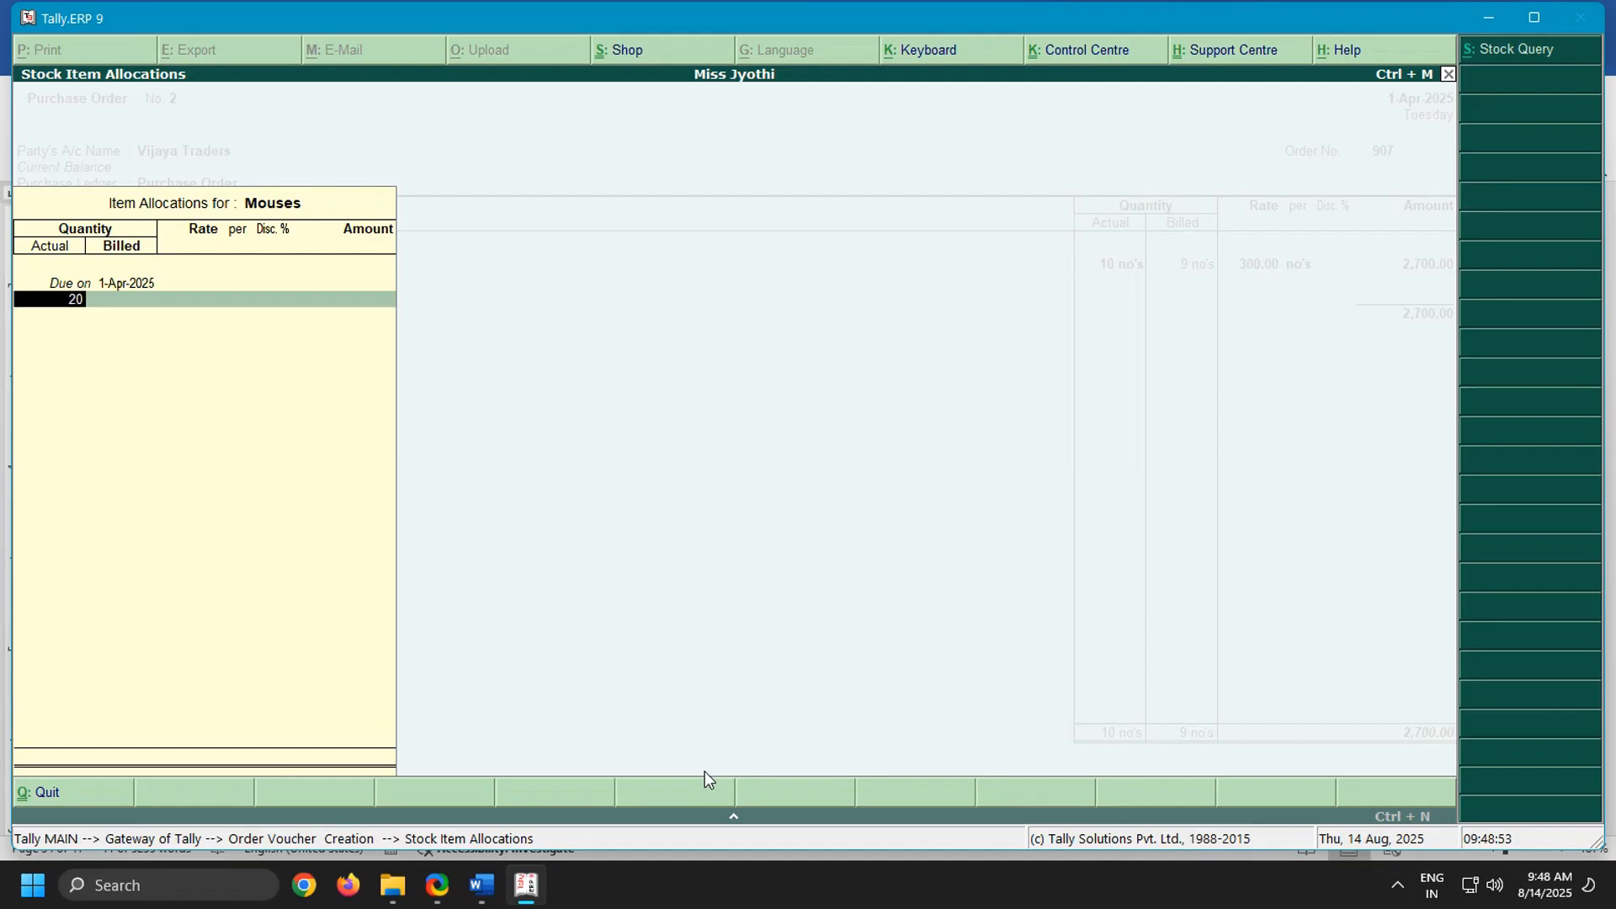
pyautogui.press('Return')
# Set the Mouses rate to 150 per no's with a 2% discount, verify it against the Word notes and complete the item line
pyautogui.press('Return')
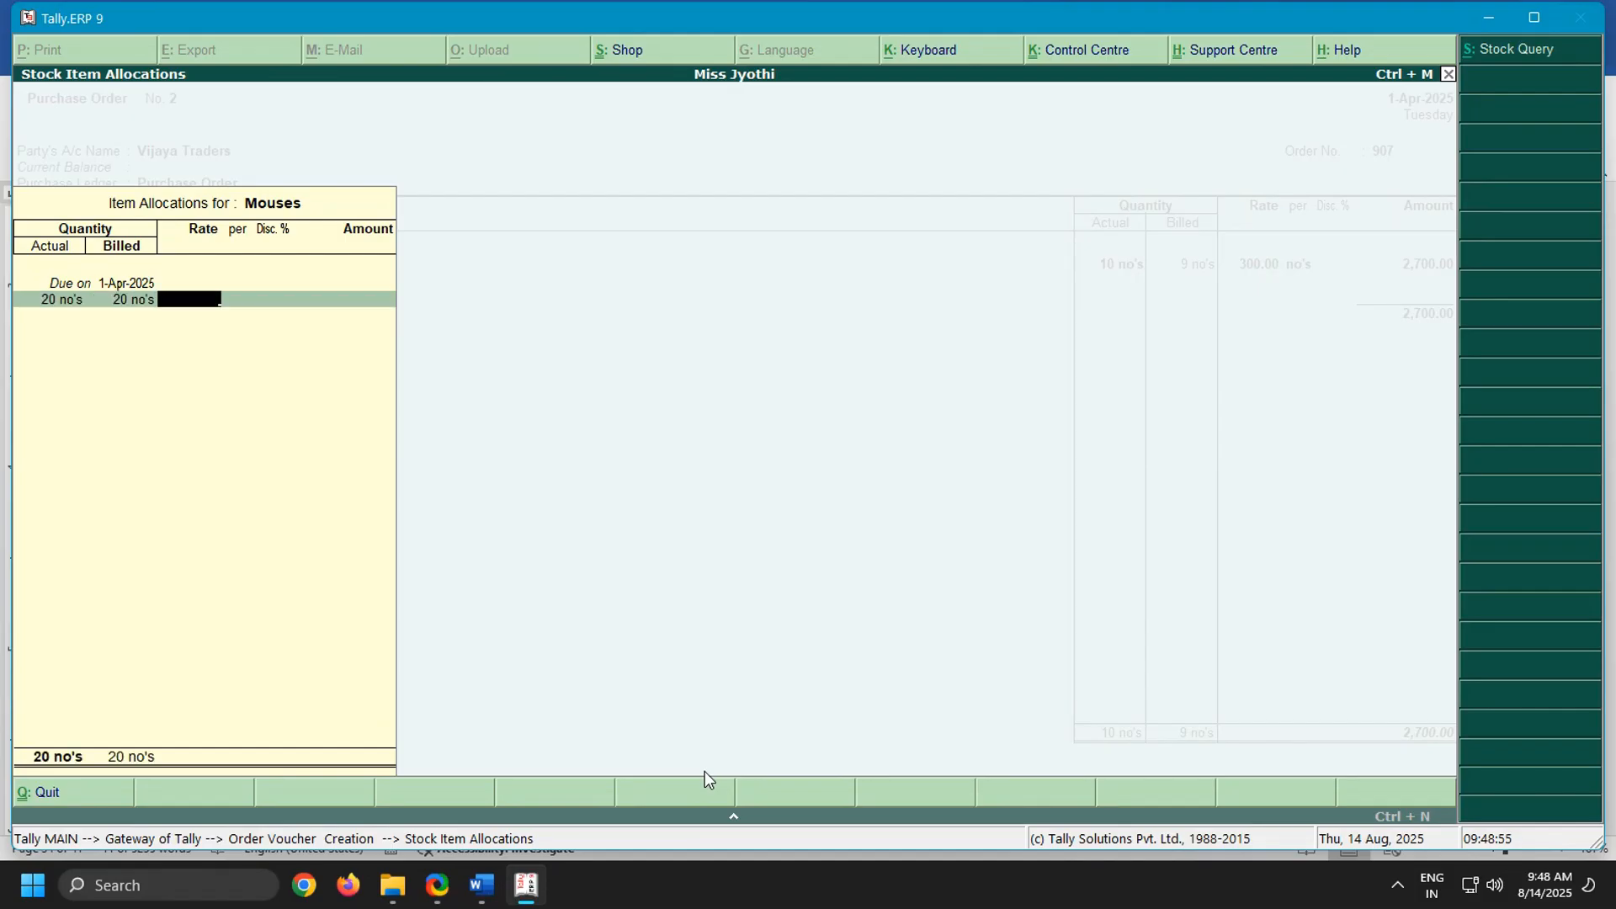
pyautogui.write('150')
pyautogui.press('Return')
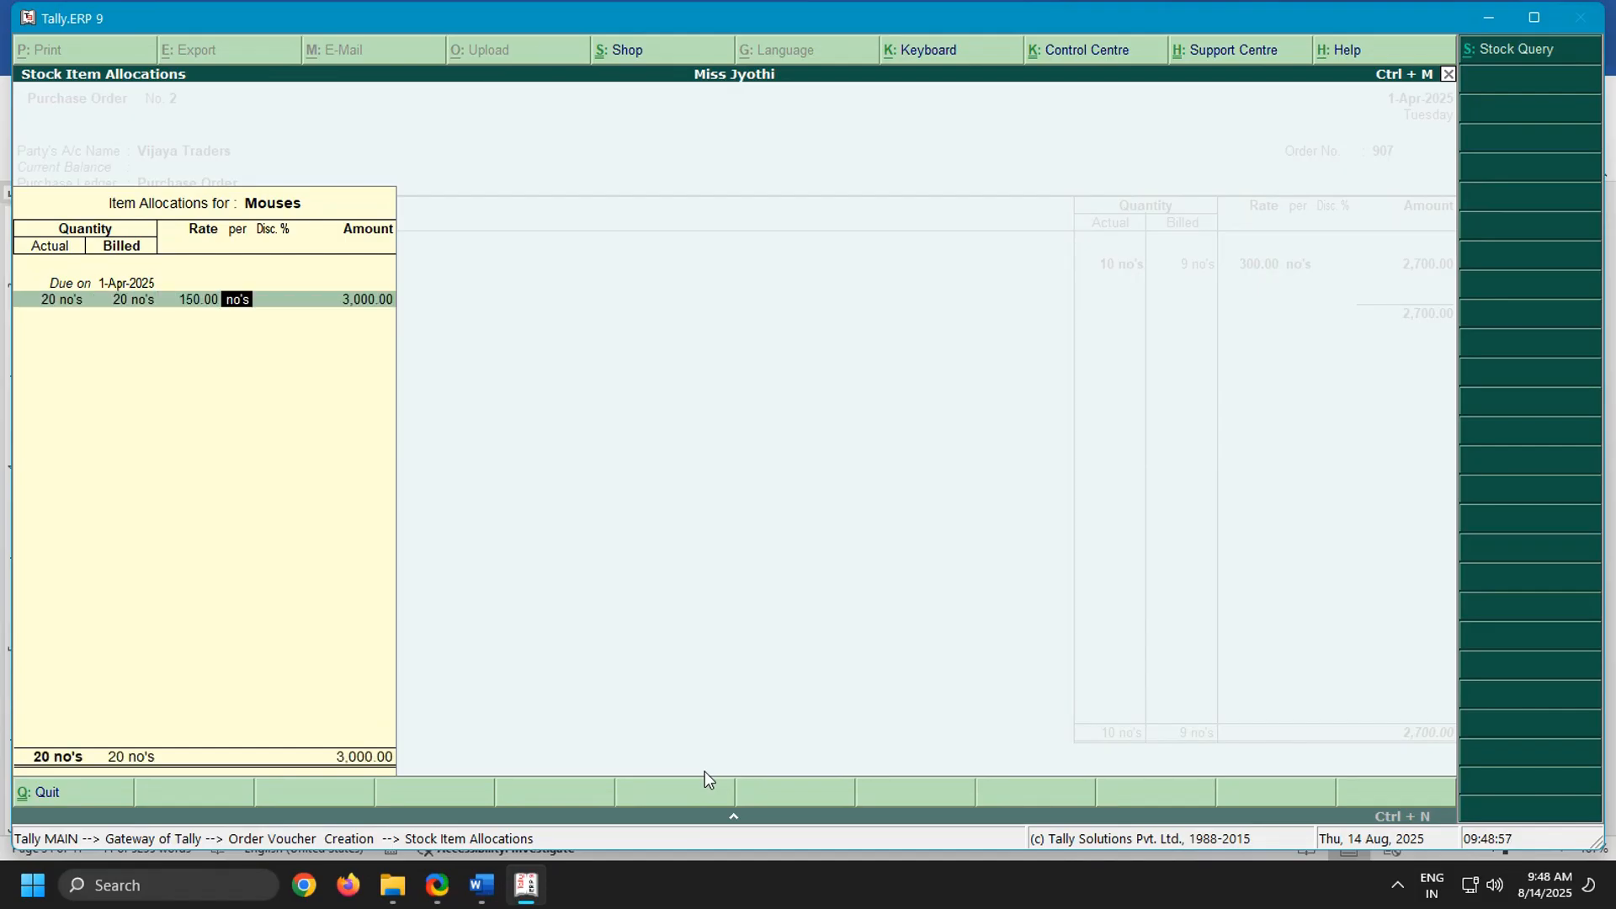
pyautogui.press('Return')
pyautogui.write('2')
pyautogui.click(482, 885)
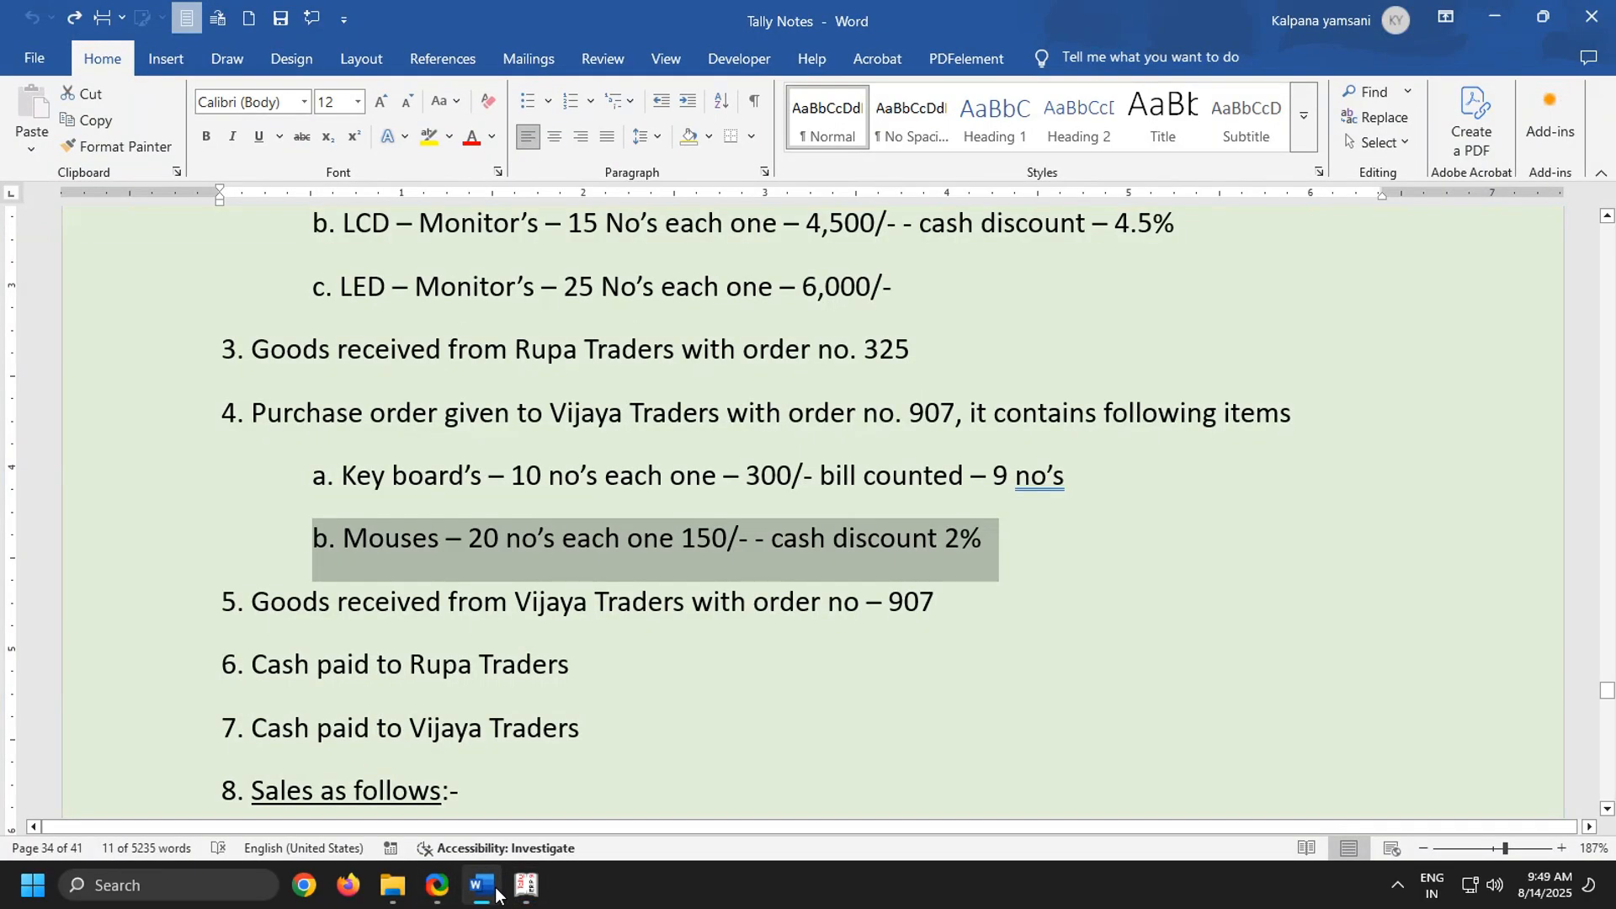
pyautogui.click(524, 890)
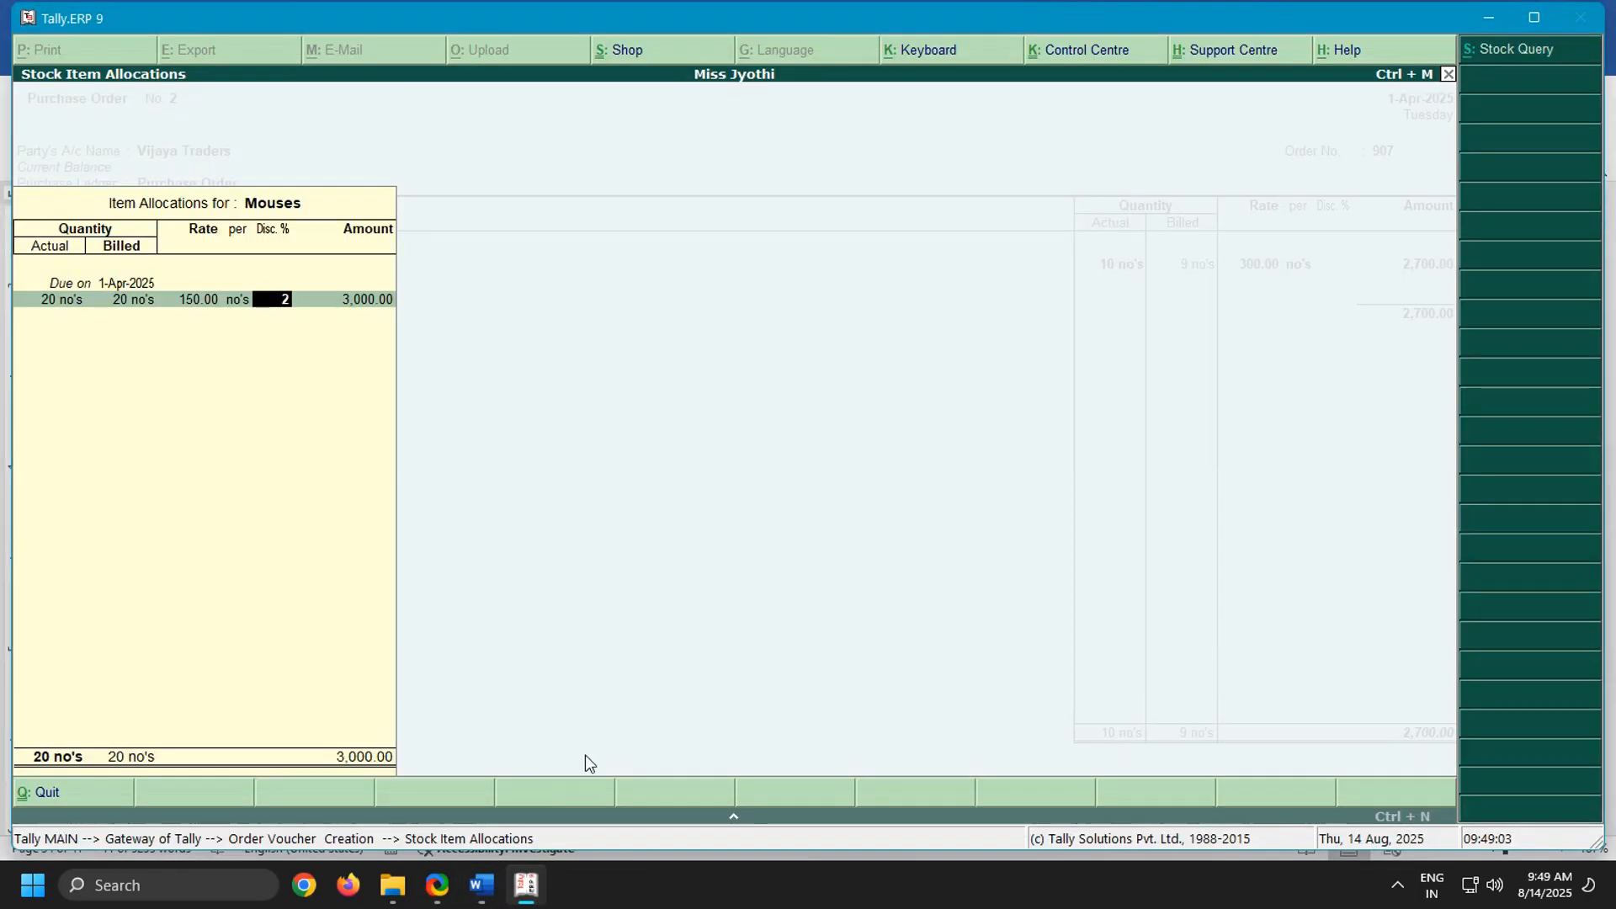
pyautogui.press('Return')
pyautogui.press('Return')
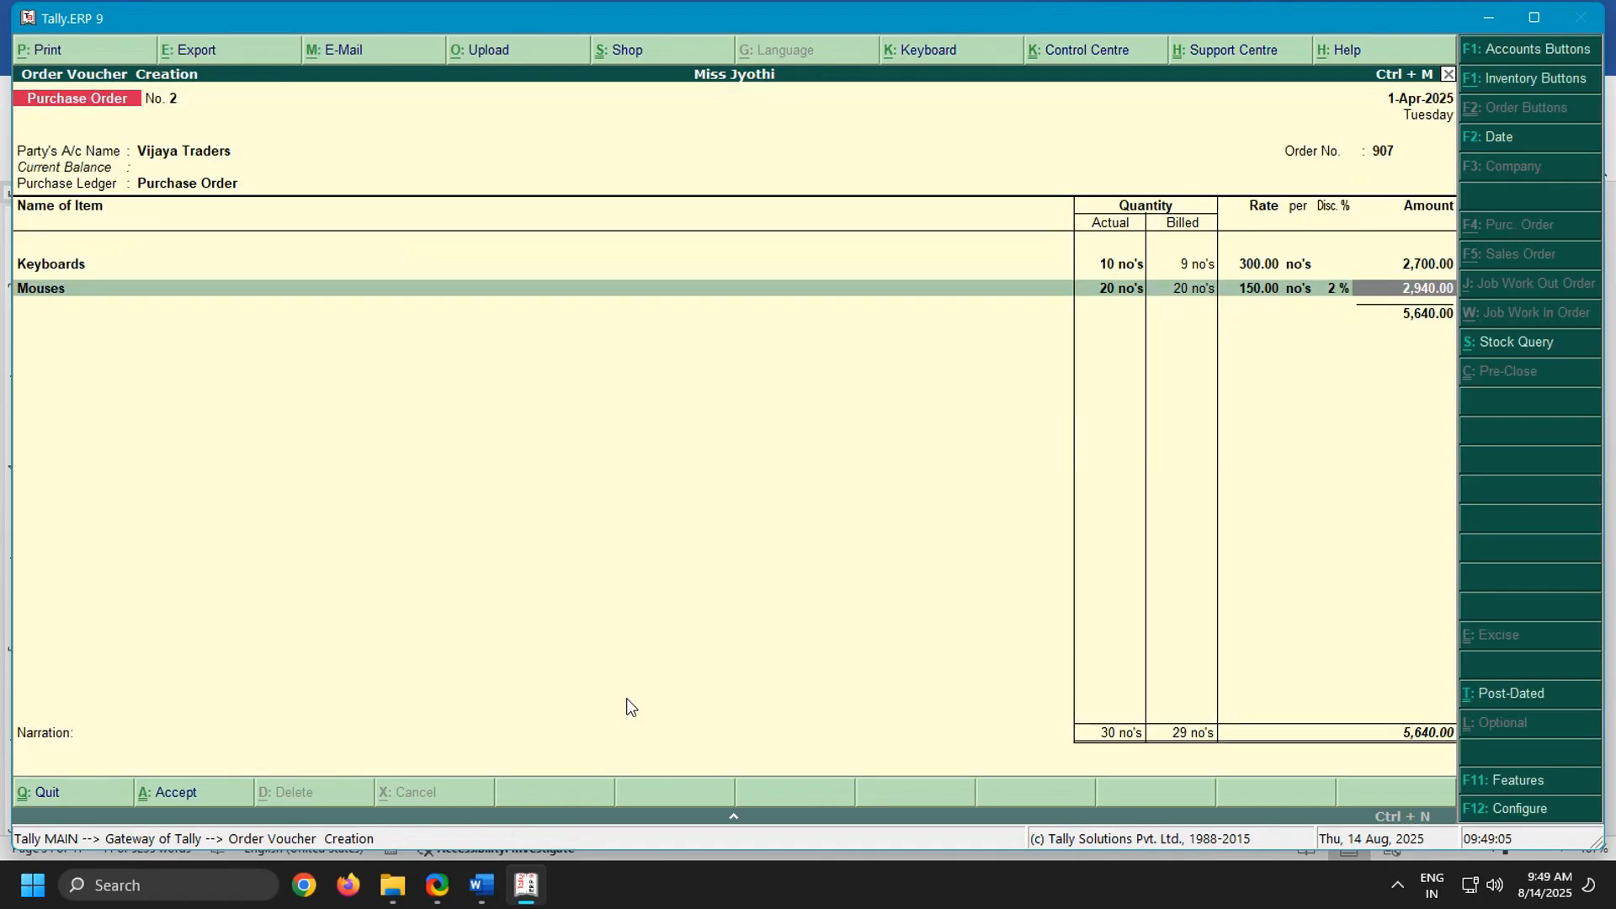
pyautogui.press('Return')
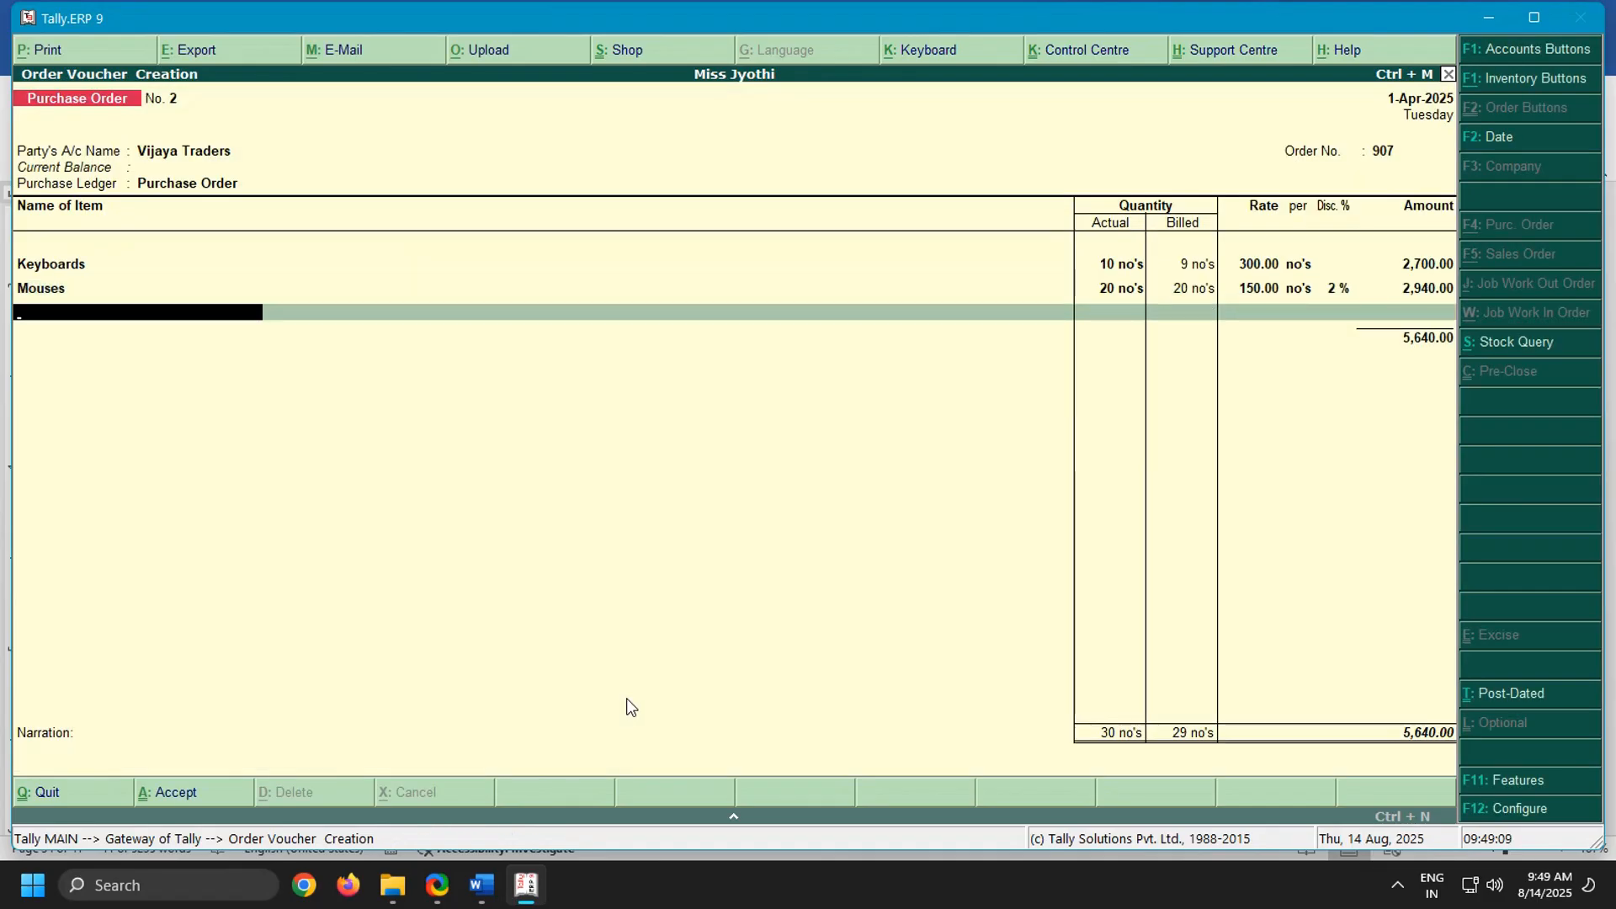
# End the item list, leave the narration blank and save the Vijaya Traders purchase order
pyautogui.press('Return')
pyautogui.press('Return')
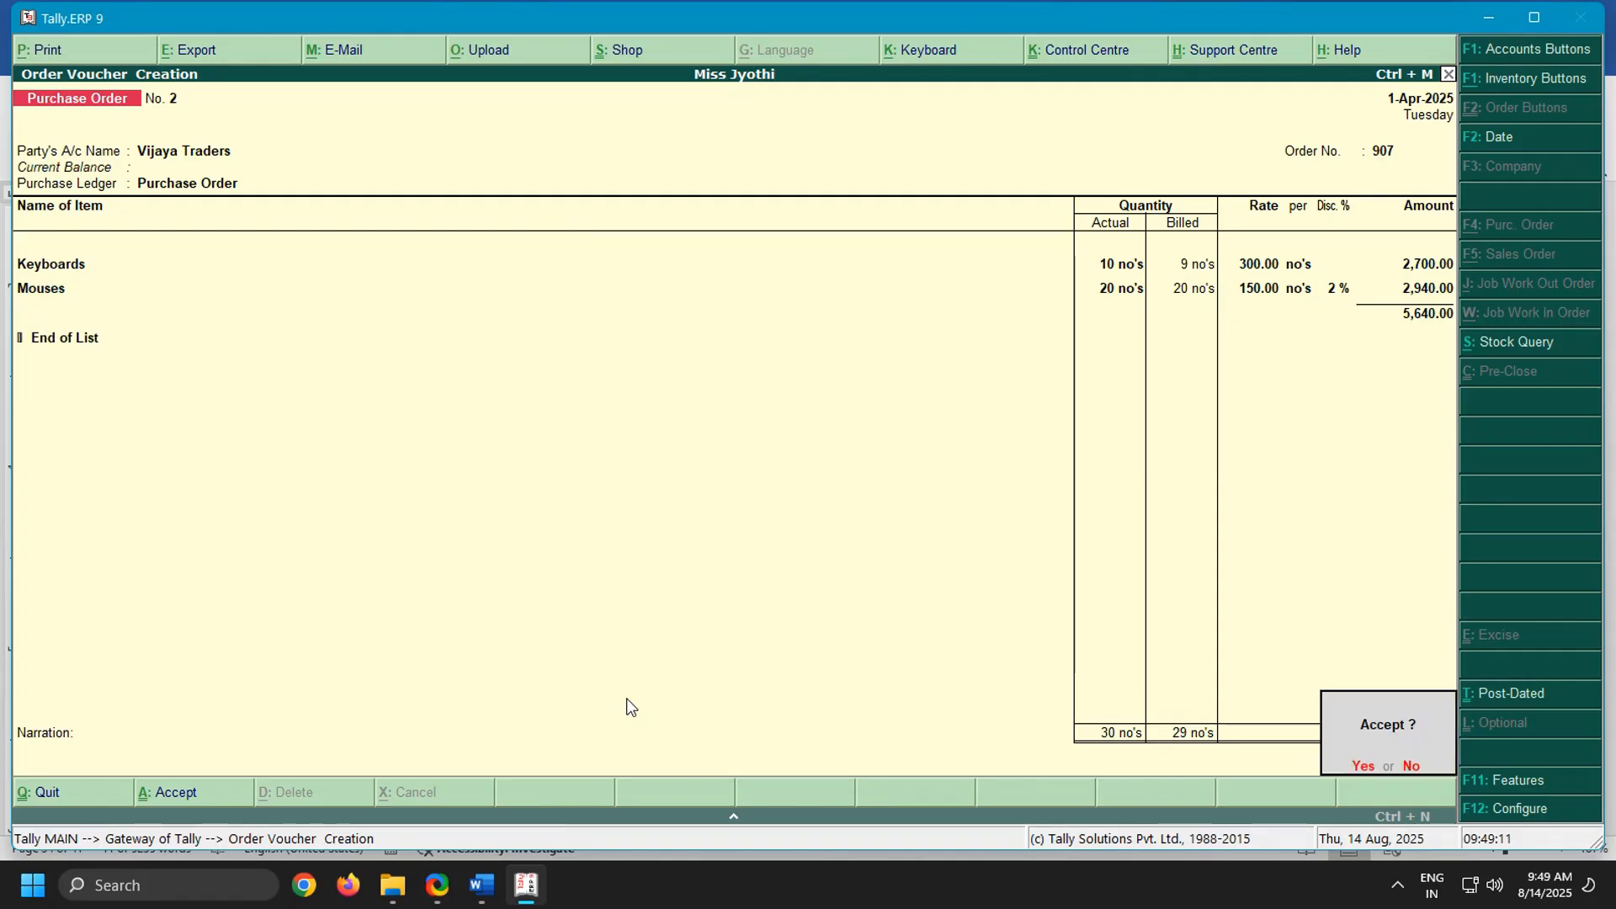
pyautogui.press('Return')
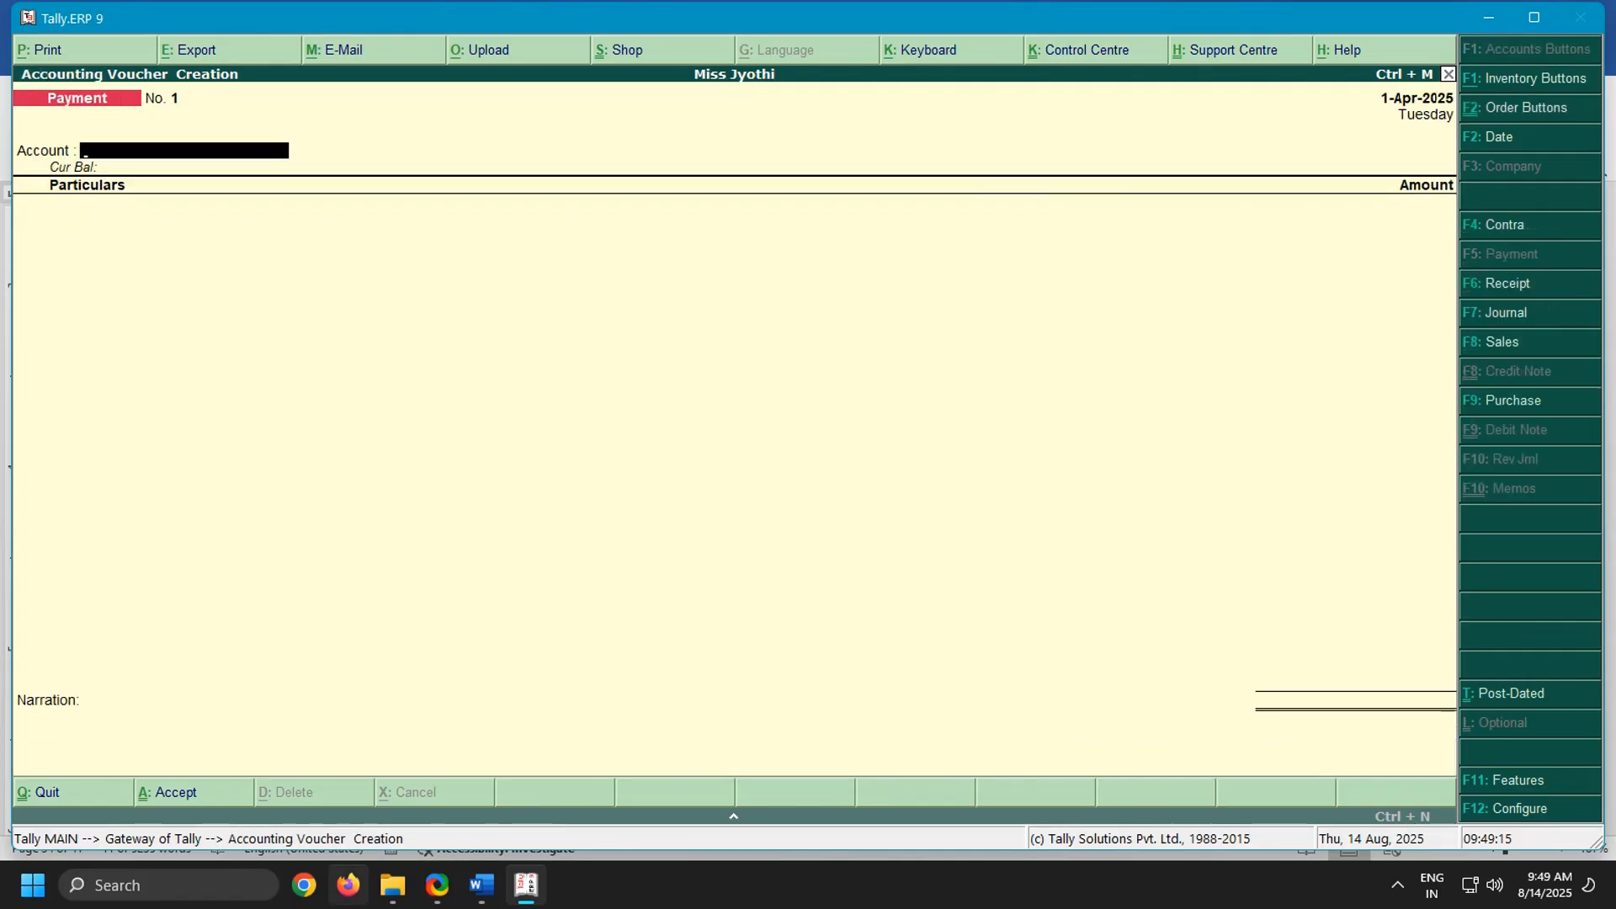
# Switch to the Word notes and read the entry about goods received from Rupa Traders with order no. 325
pyautogui.click(478, 885)
pyautogui.scroll(1, 485, 732)
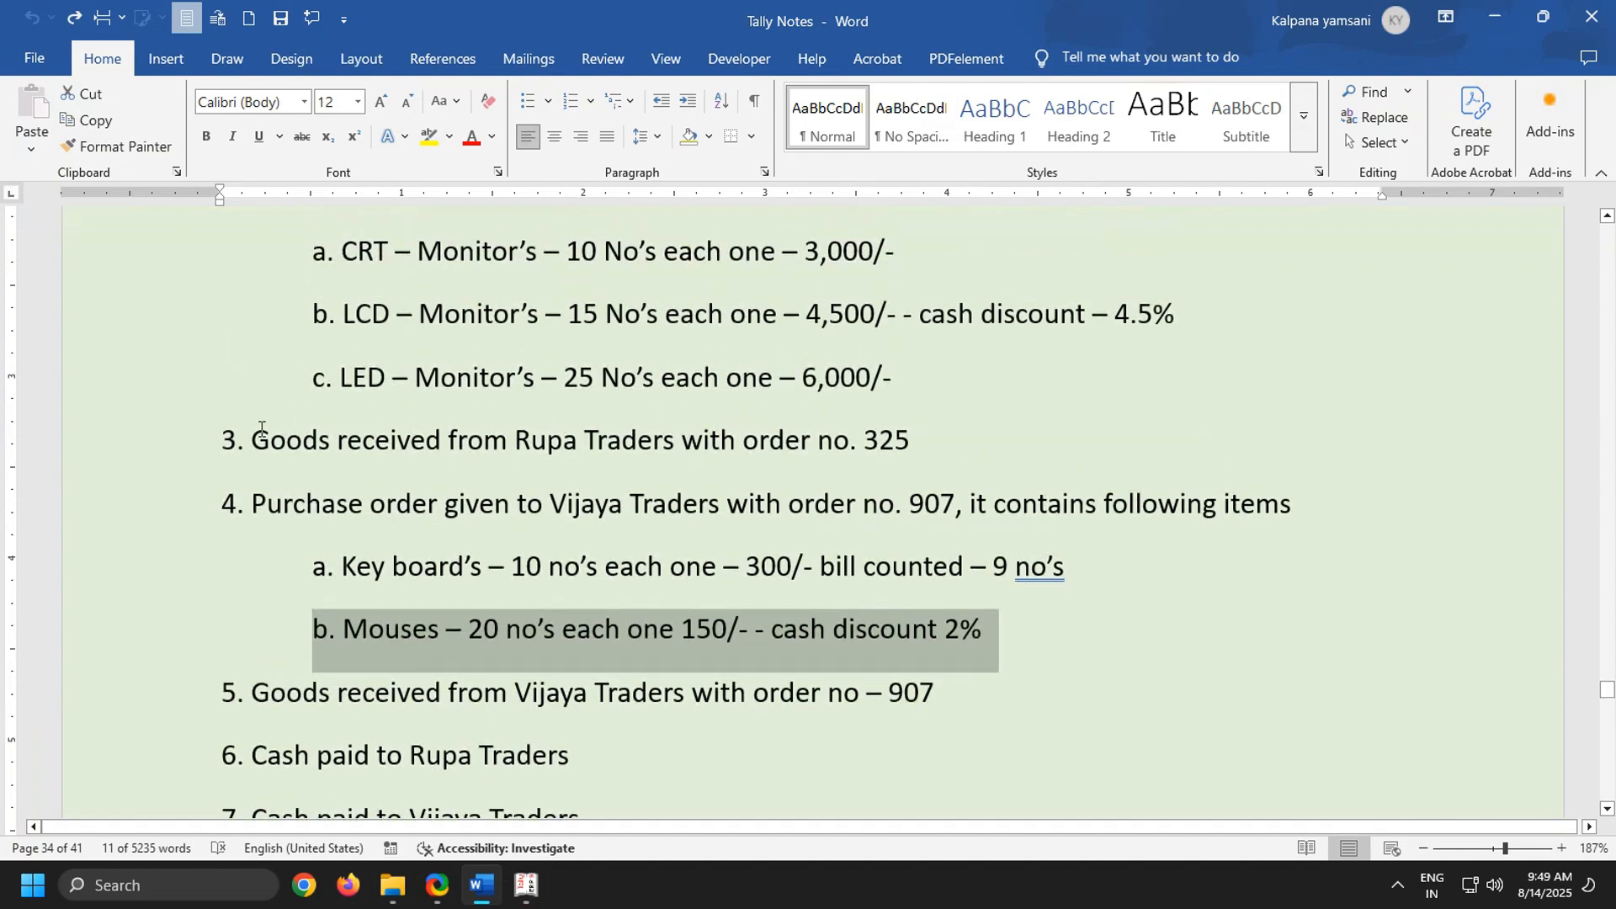
pyautogui.moveTo(216, 440); pyautogui.dragTo(1221, 505)
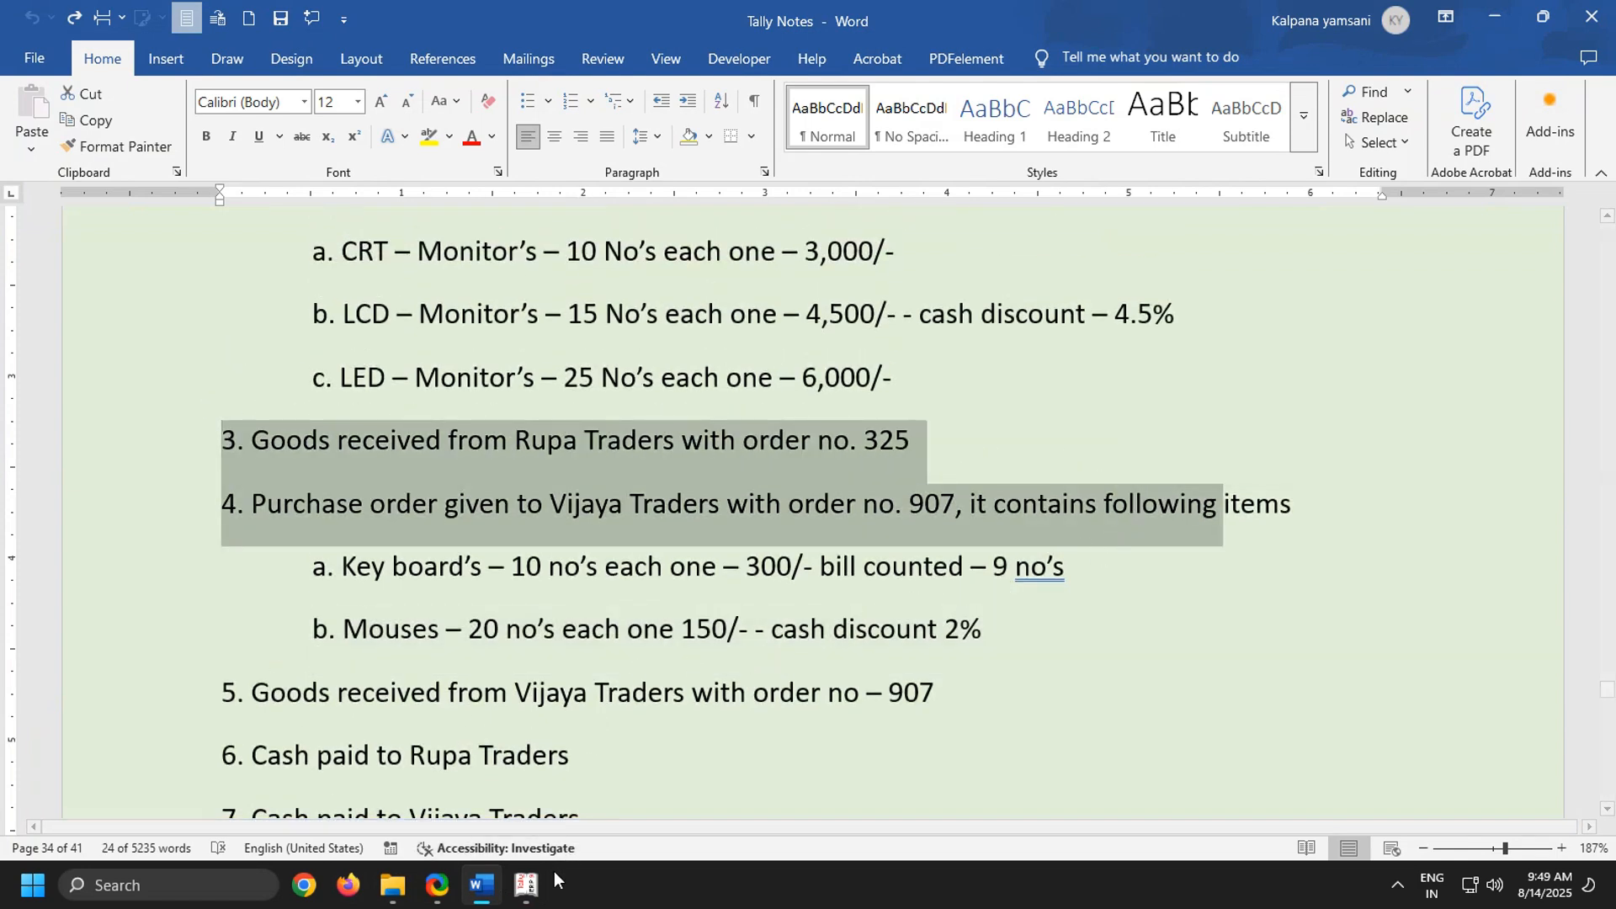
pyautogui.click(409, 564)
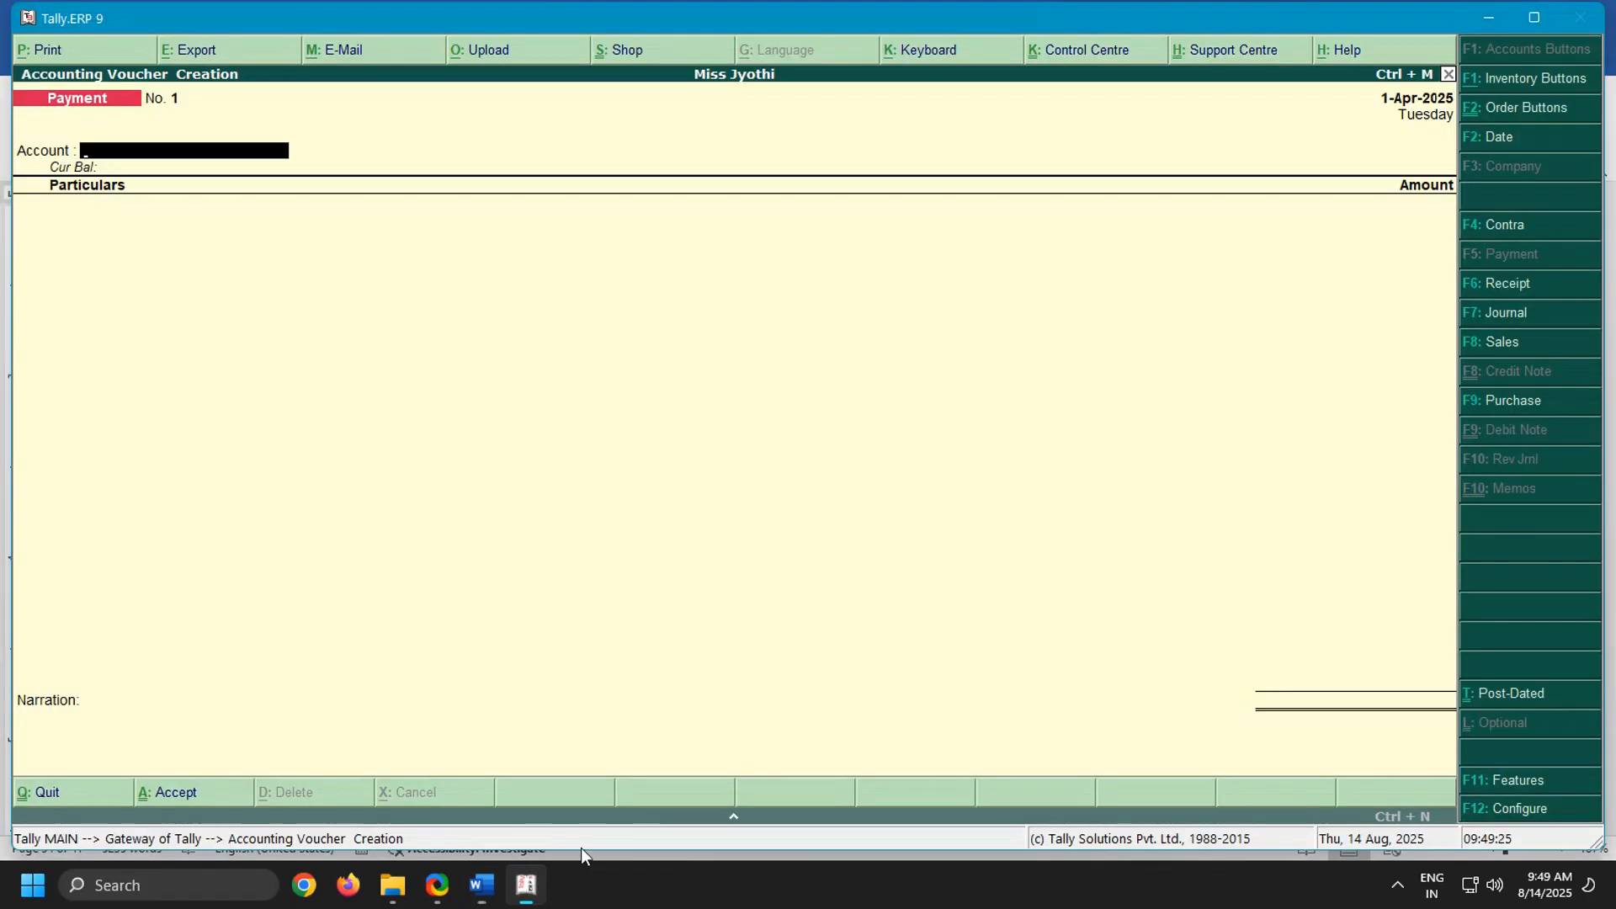
# Return to Tally.ERP 9 and start a purchase voucher for Rupa Traders, leaving the supplier invoice number and date blank
pyautogui.hotkey('alt', 'Tab')
pyautogui.press('F9')
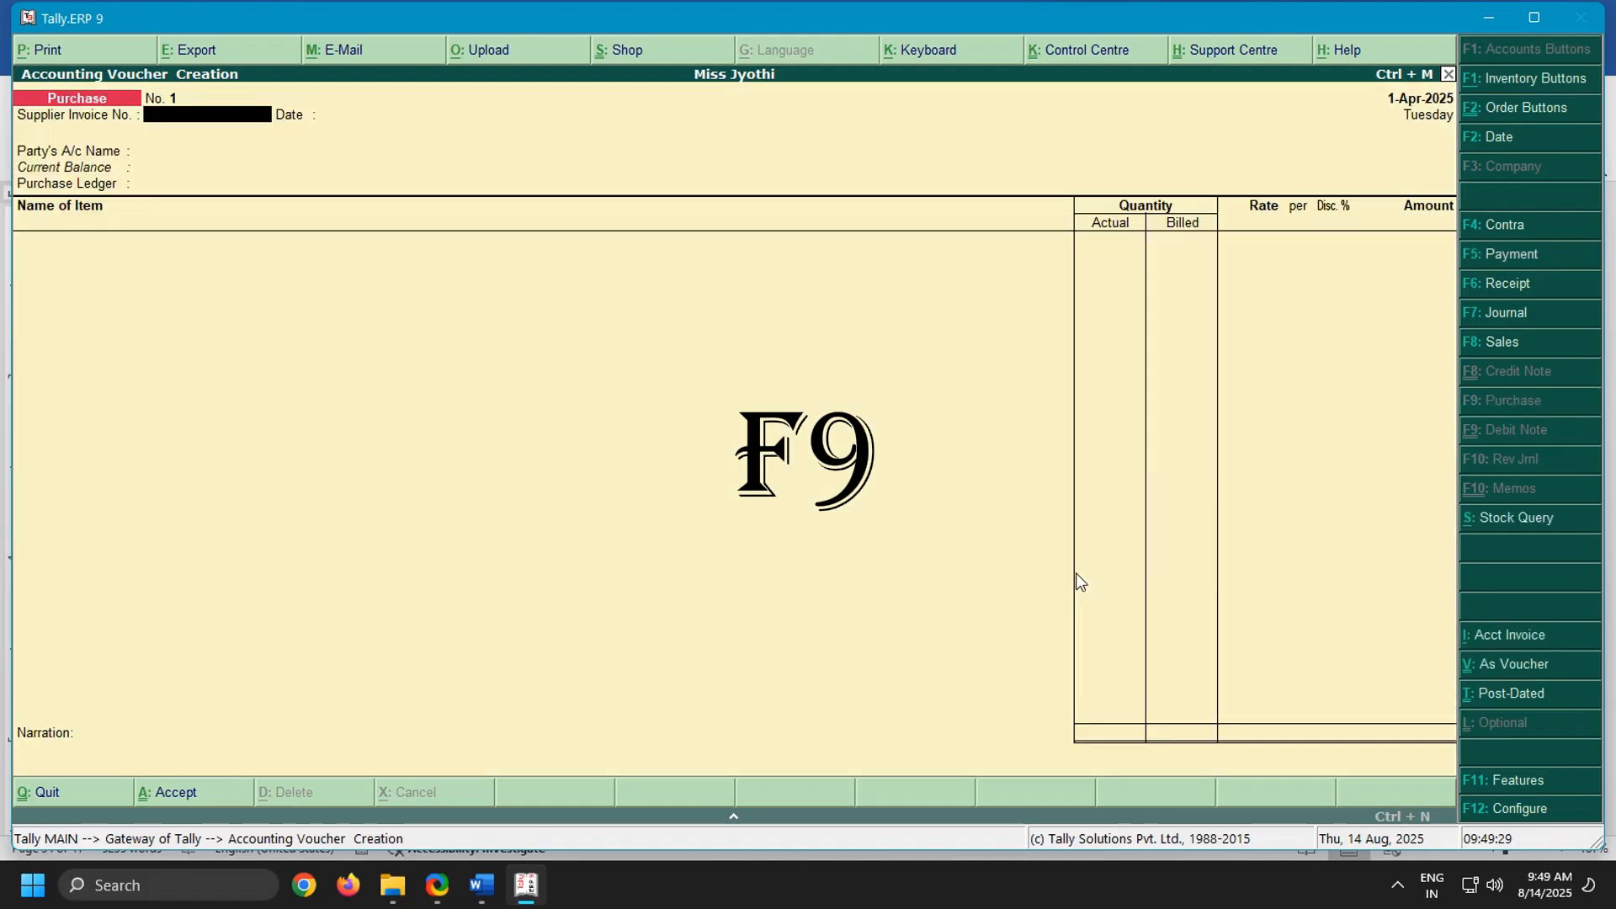
pyautogui.press('Return')
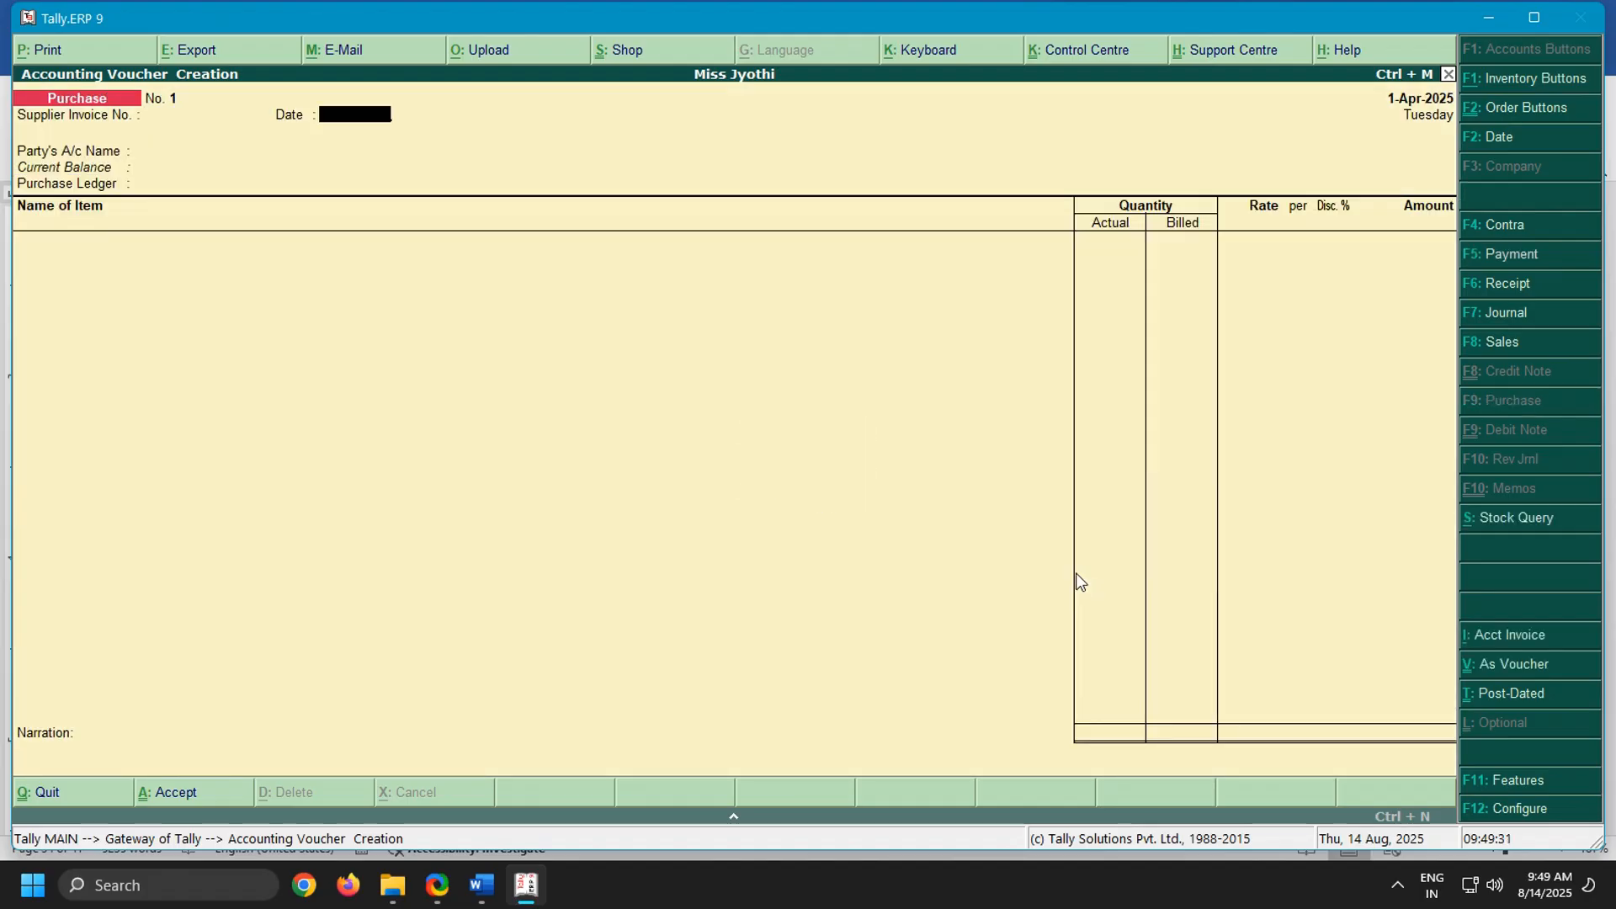
pyautogui.press('Return')
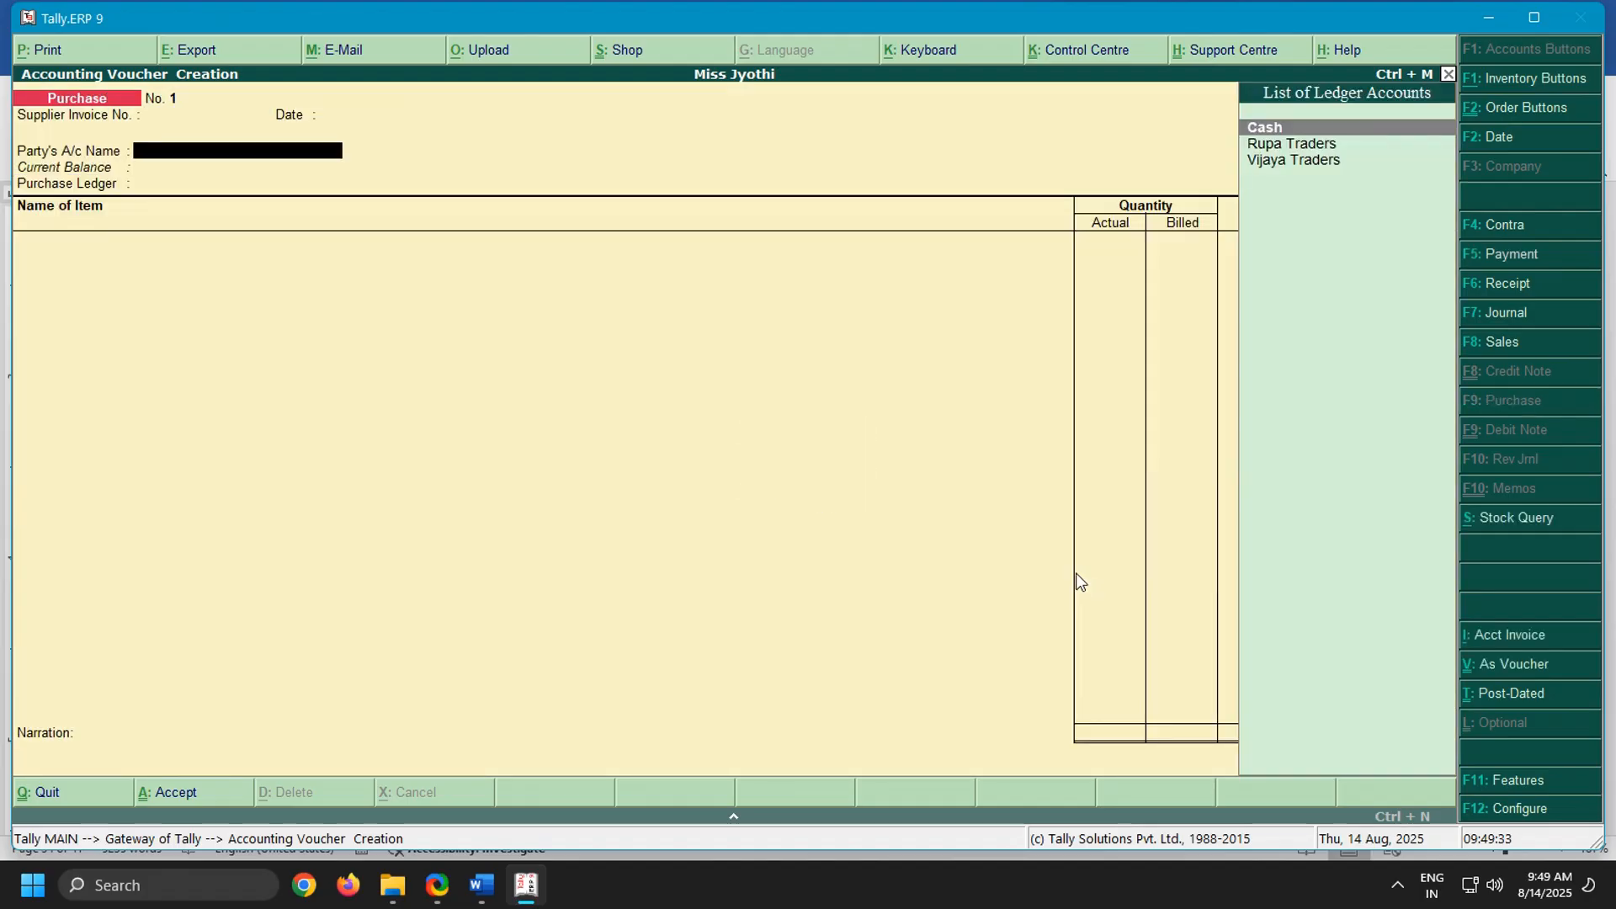
pyautogui.press('Down')
pyautogui.press('Down')
pyautogui.press('Up')
pyautogui.press('Return')
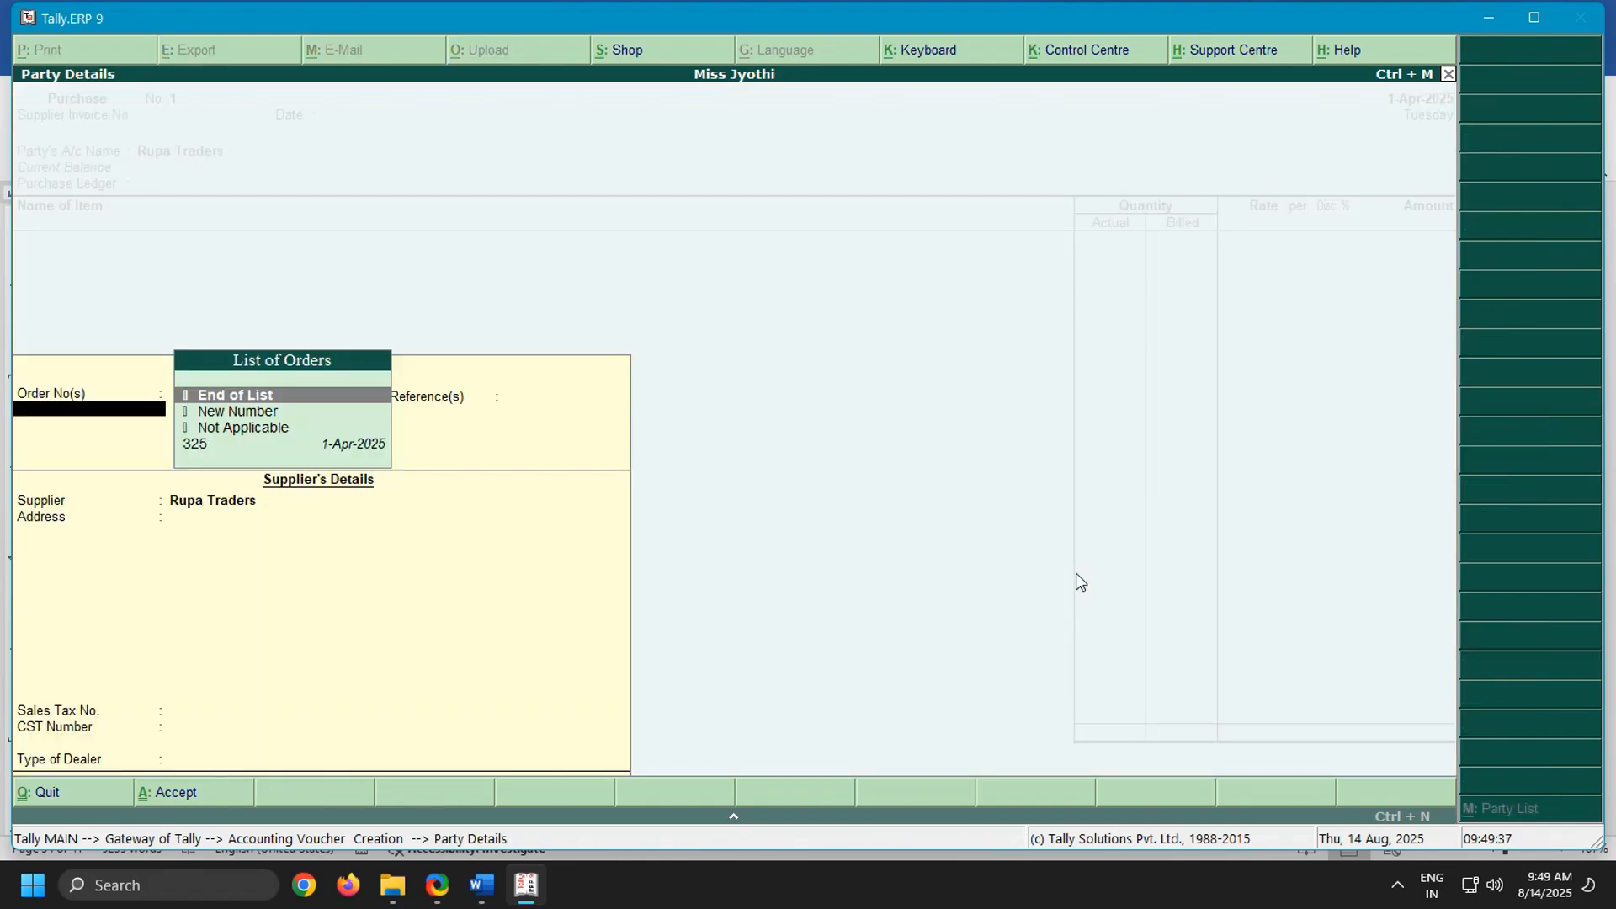
# Link order no. 325 dated 1-Apr-2025 to the purchase voucher in the order details and end the order list
pyautogui.press('Down')
pyautogui.press('Down')
pyautogui.press('Down')
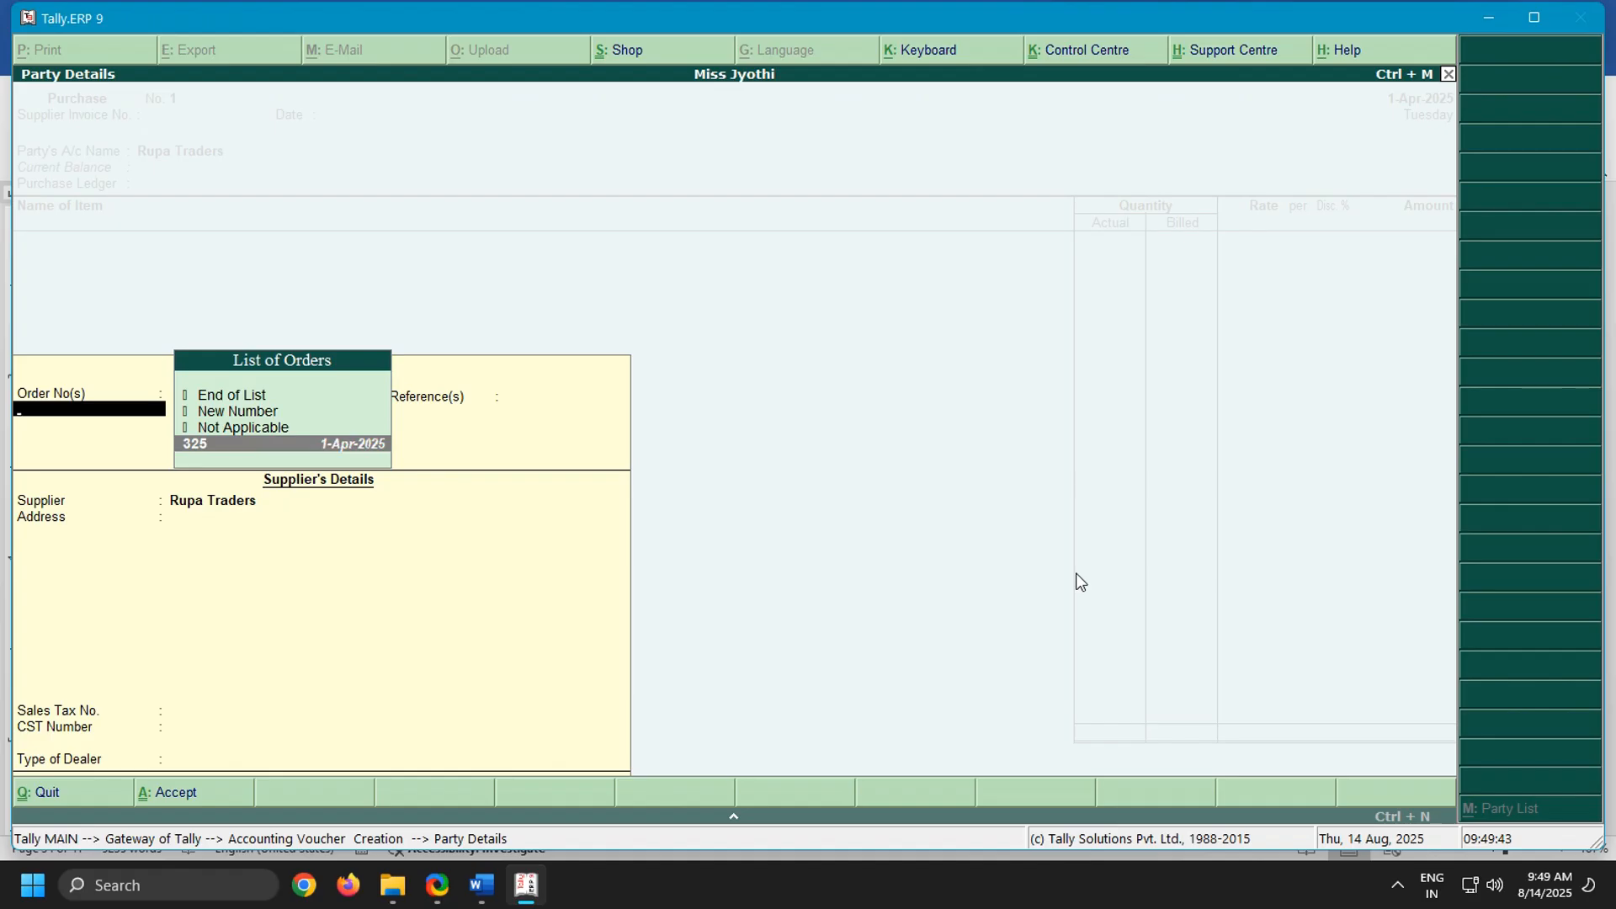
pyautogui.press('Return')
# Set the supplier's type of dealer to Regular, leaving the other details blank, and choose Purchase as the purchase ledger
pyautogui.press('Return')
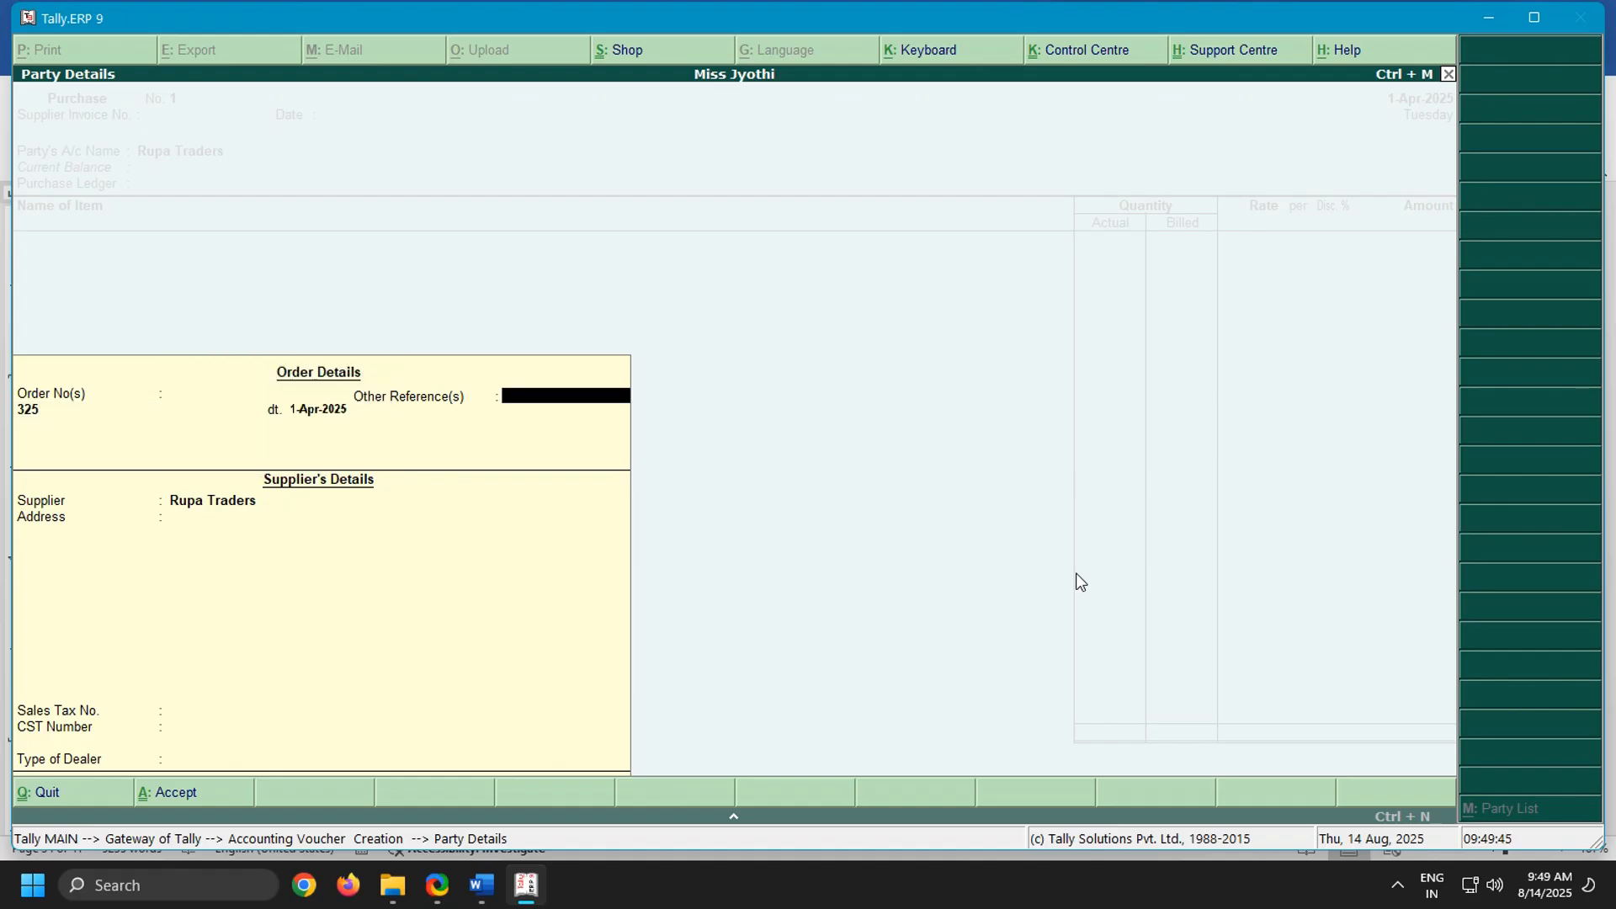
pyautogui.press('Return')
pyautogui.press('Return')
pyautogui.press('Return')
pyautogui.press('Return')
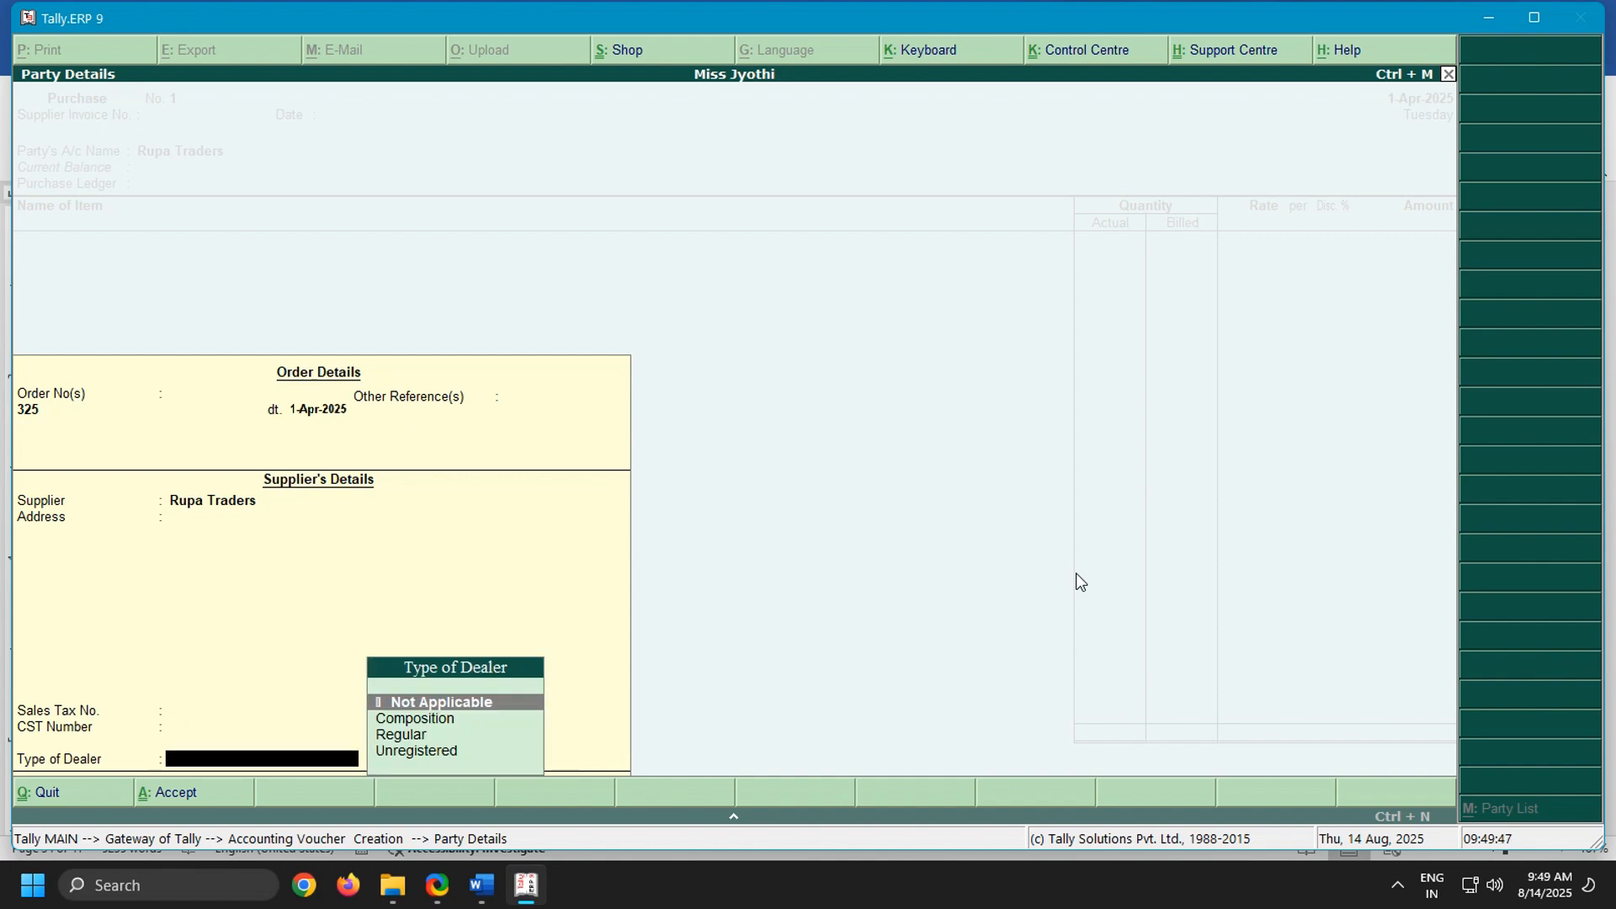
pyautogui.press('Down')
pyautogui.press('Down')
pyautogui.press('Return')
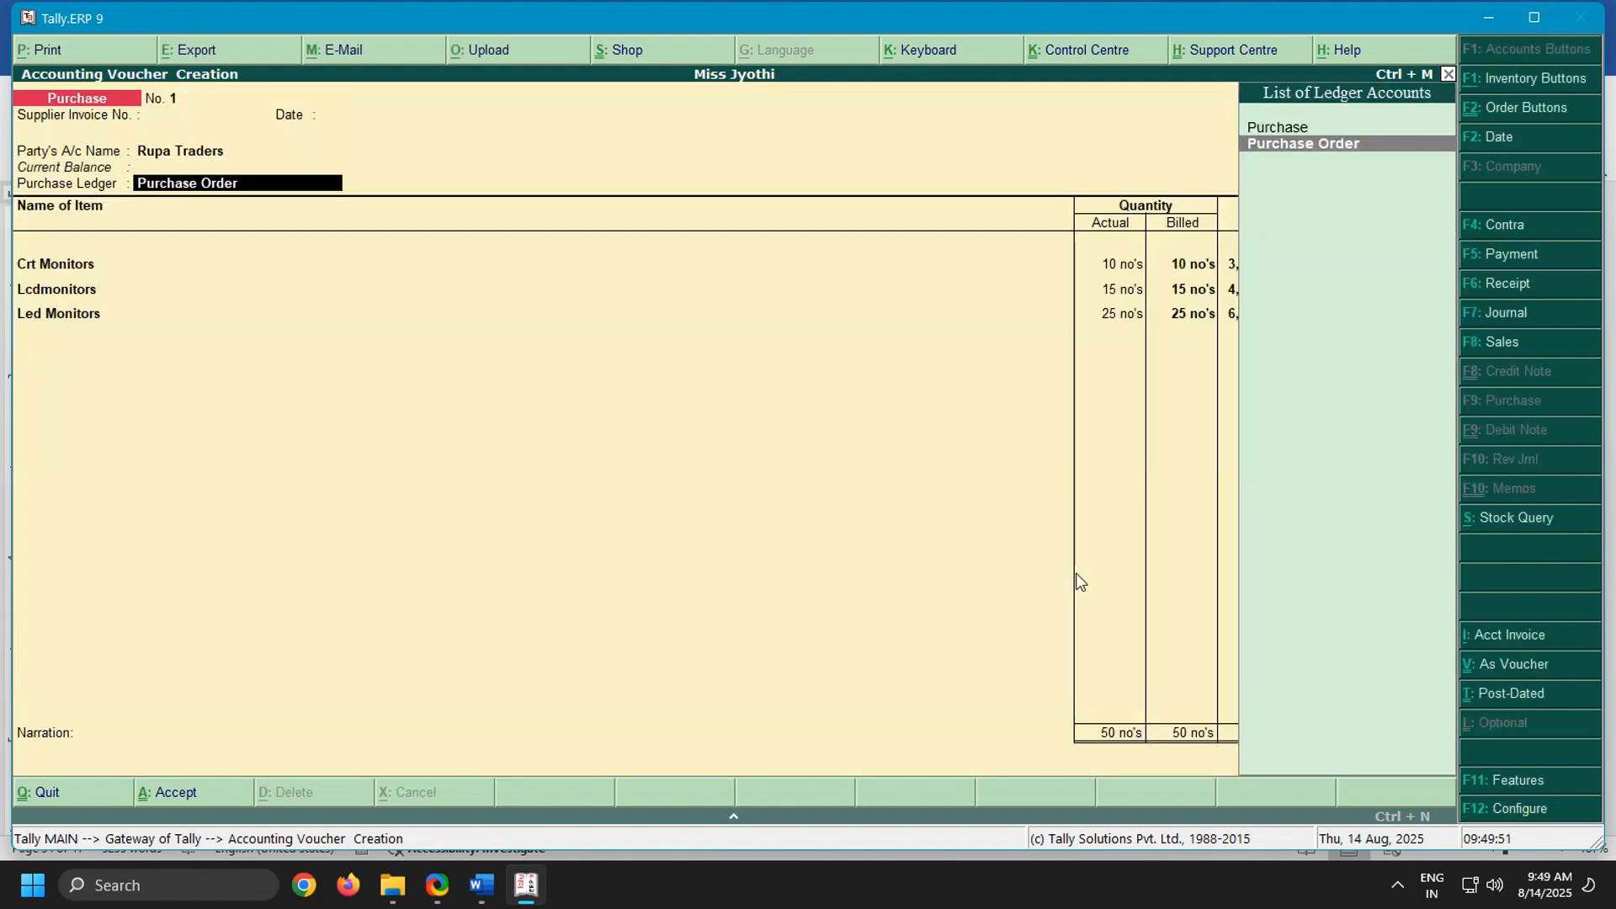
pyautogui.press('Up')
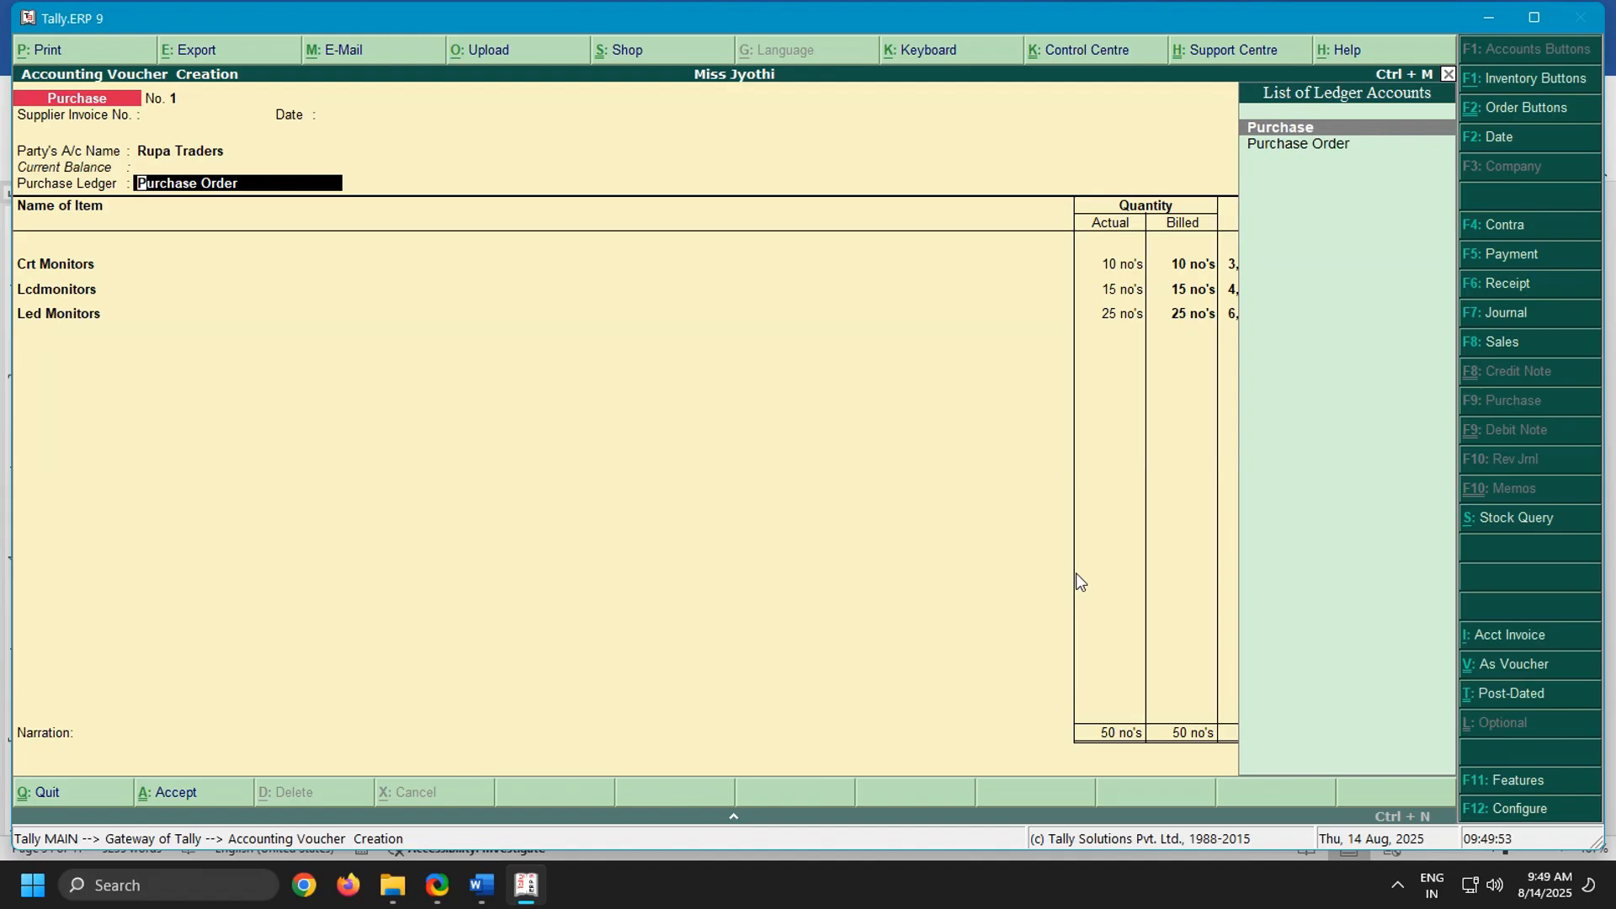
pyautogui.press('Return')
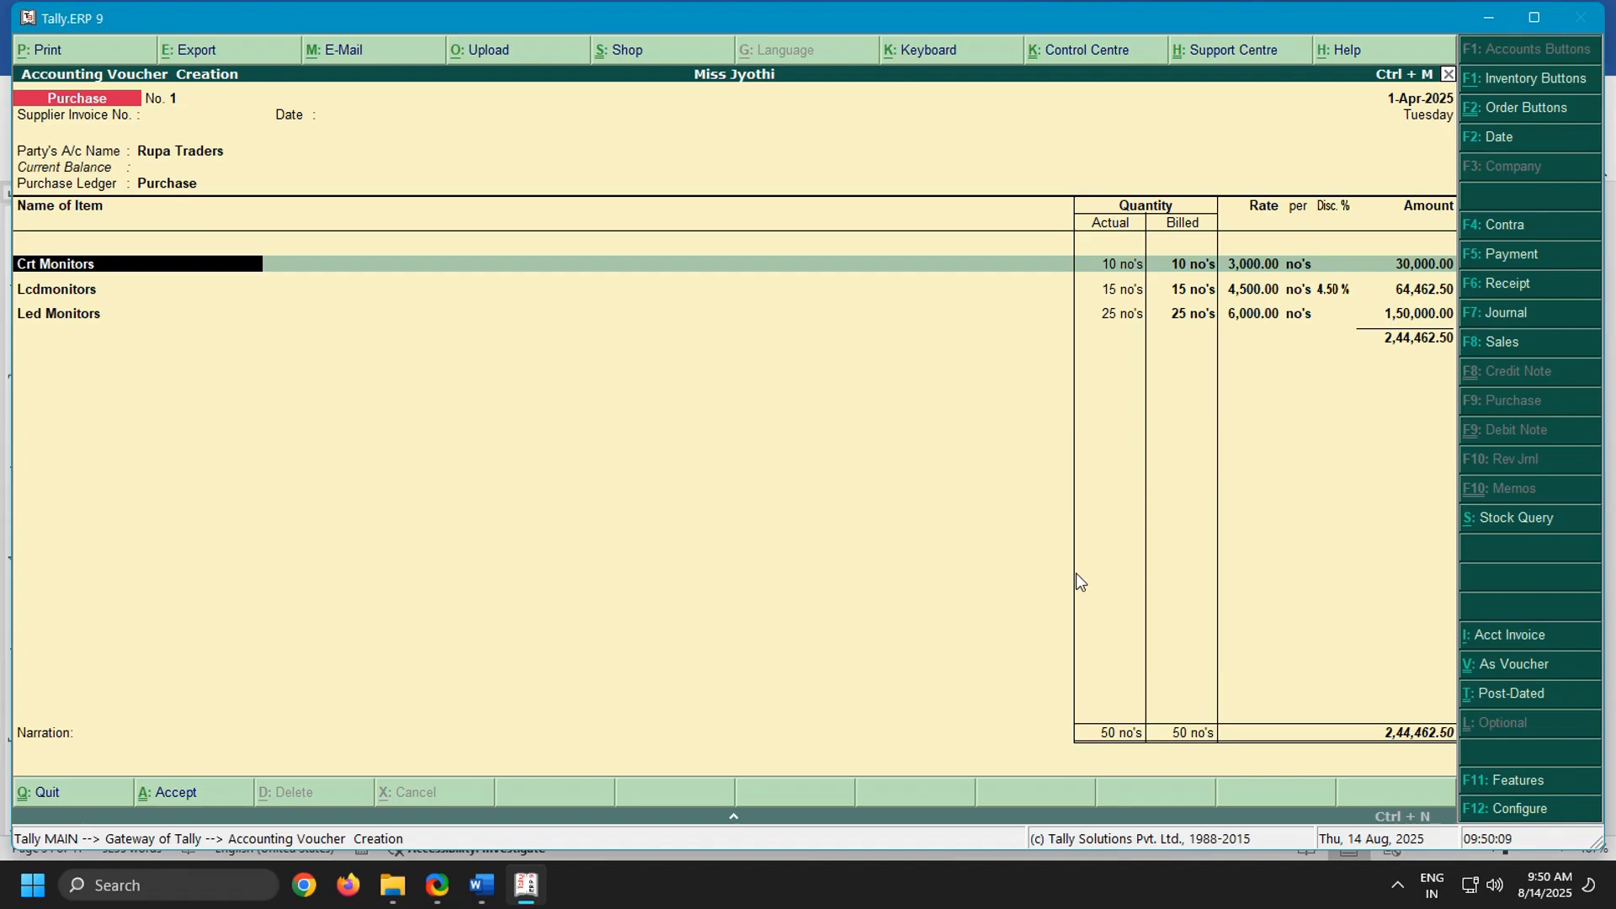
# Accept the Crt Monitors allocation against order no. 325 with 10 no's at a rate of 3,000.00 and no discount
pyautogui.press('Return')
pyautogui.press('Return')
pyautogui.press('Return')
pyautogui.press('Return')
pyautogui.press('Return')
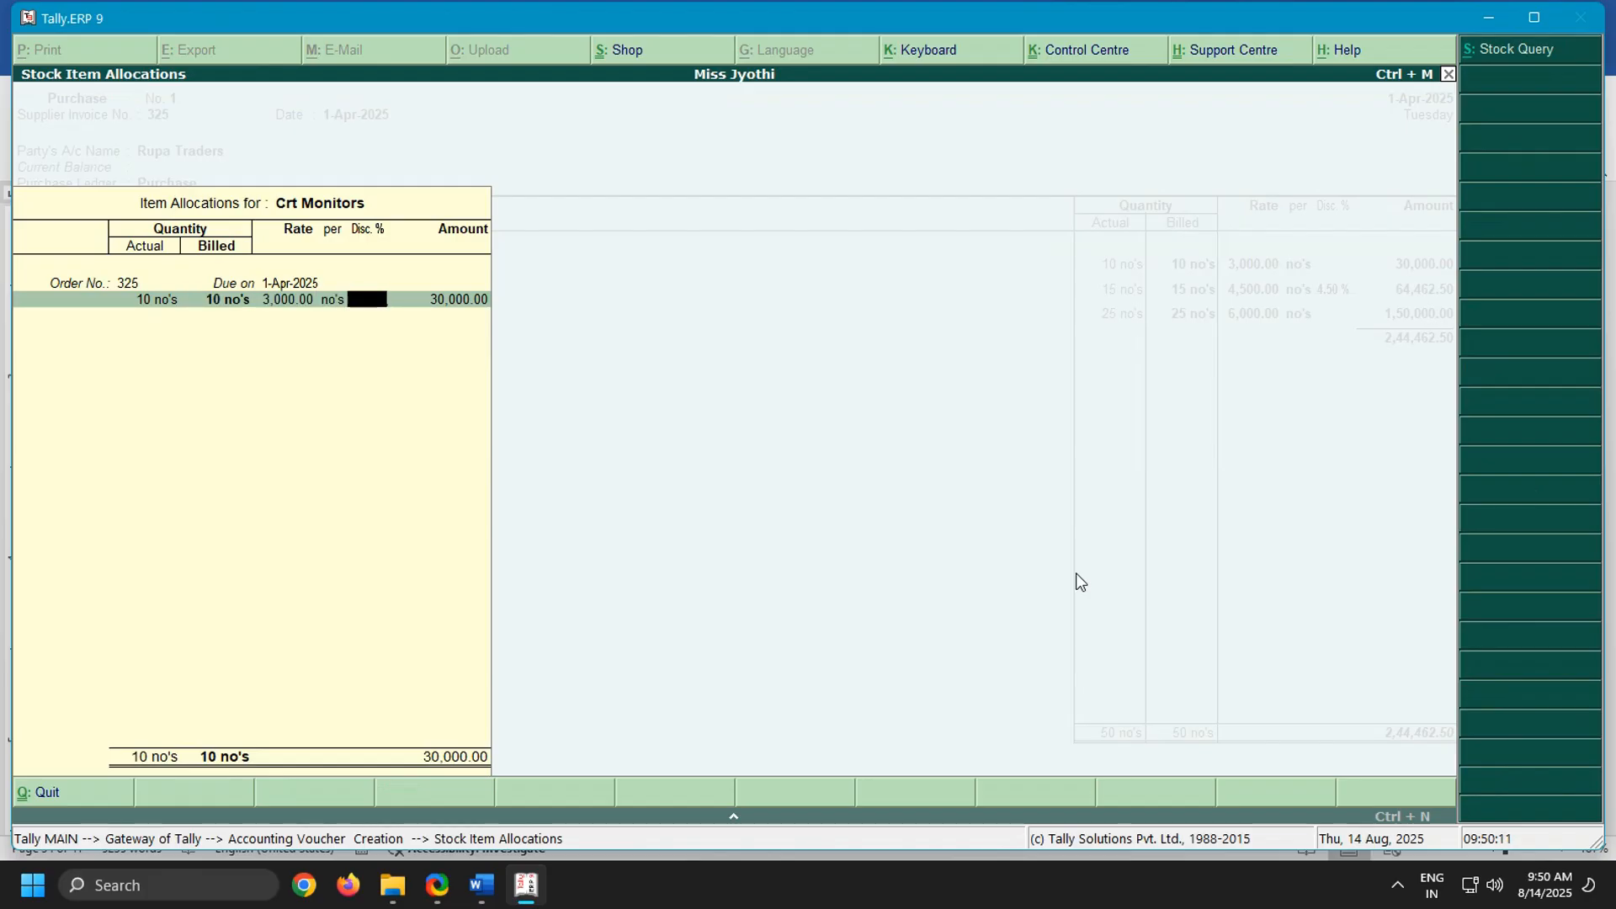
pyautogui.press('Return')
# Accept the Lcdmonitors allocation against order no. 325 with 15 no's at 4,500.00 and a 4.50 % discount
pyautogui.press('Return')
pyautogui.press('Return')
pyautogui.press('Return')
pyautogui.press('Return')
pyautogui.press('Return')
pyautogui.press('Return')
pyautogui.press('Return')
pyautogui.press('Return')
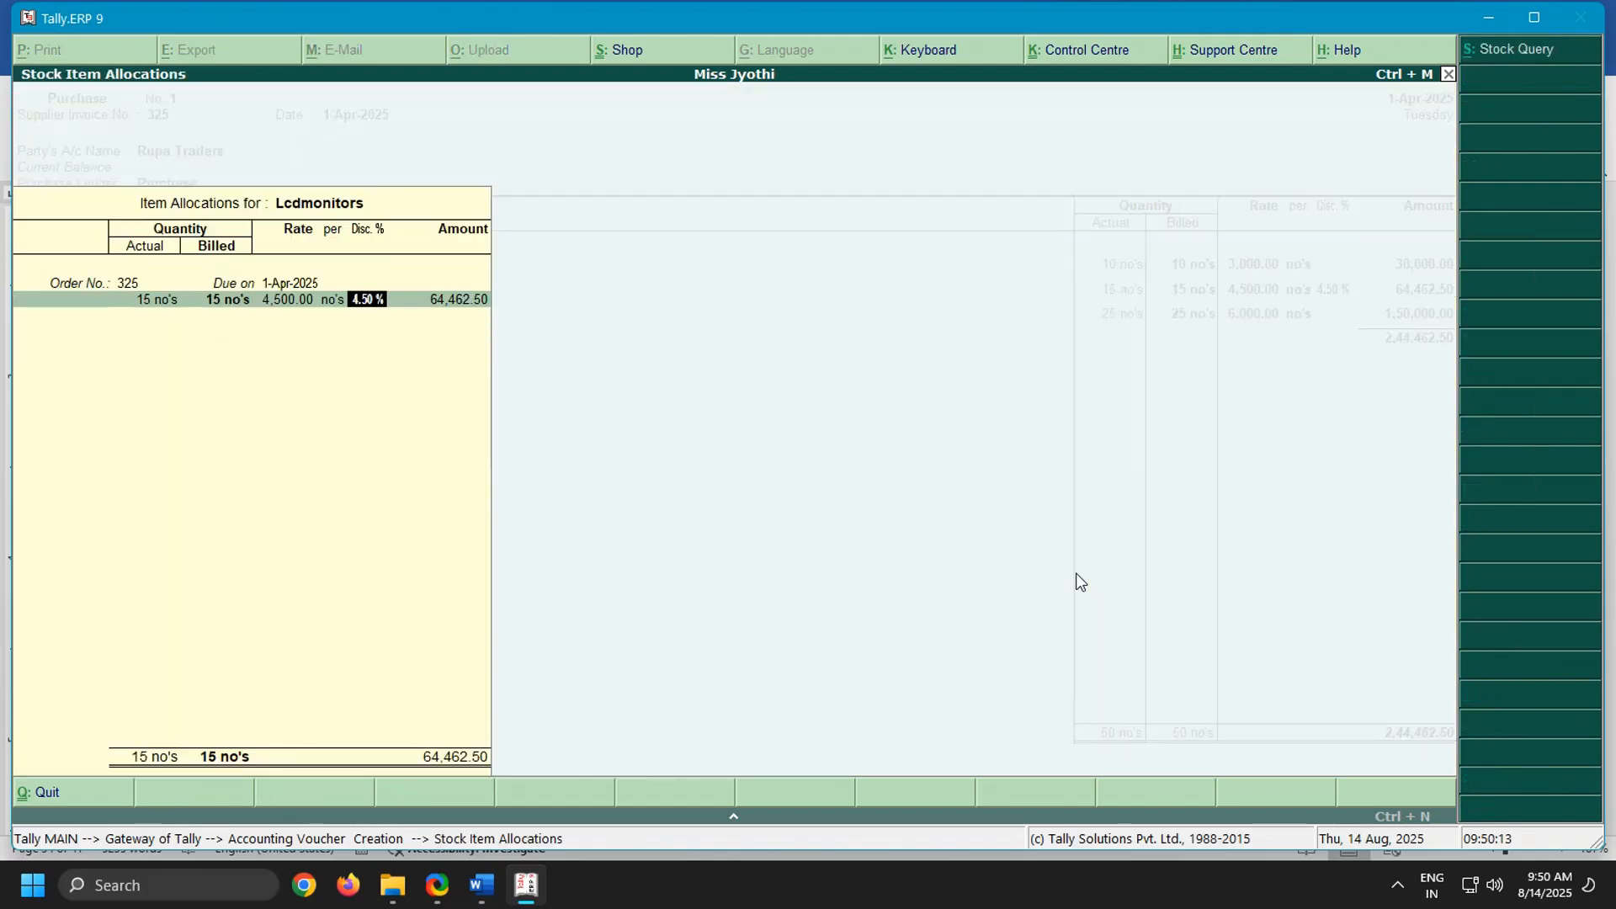
pyautogui.press('Return')
pyautogui.press('Return')
# Accept the Led Monitors allocation against order no. 325 with 25 no's at 6,000.00 and no discount
pyautogui.press('Return')
pyautogui.press('Return')
pyautogui.press('Return')
pyautogui.press('Return')
pyautogui.press('Return')
pyautogui.press('Return')
pyautogui.press('Return')
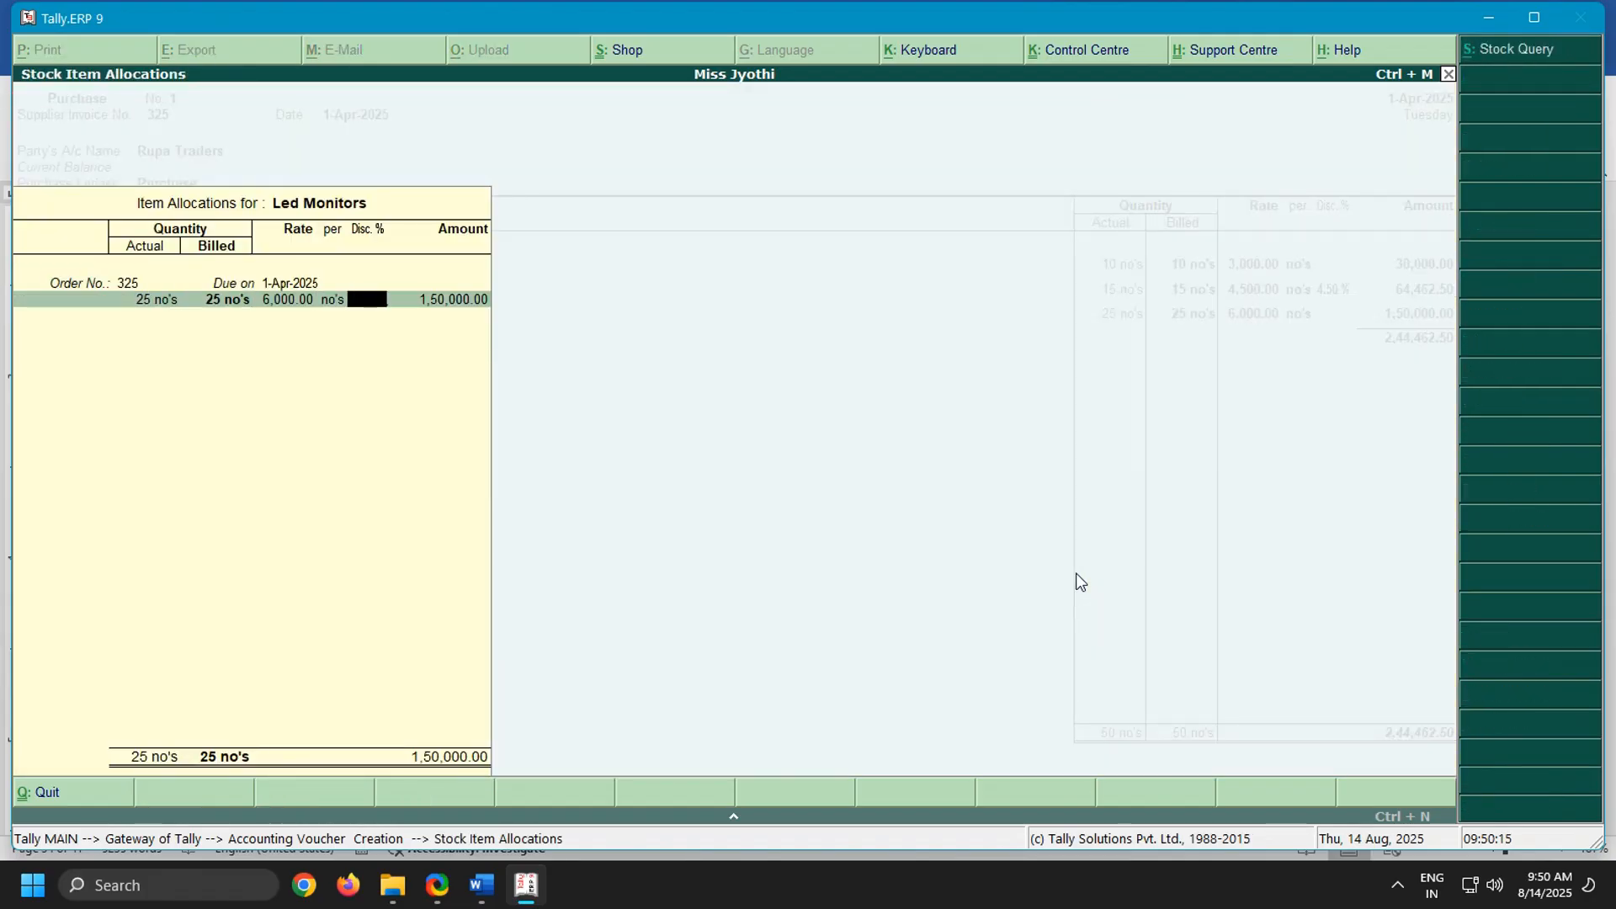
pyautogui.press('Return')
pyautogui.press('Return')
# End the item list, leave the narration blank and save the Rupa Traders purchase voucher
pyautogui.press('Return')
pyautogui.press('Return')
pyautogui.press('Return')
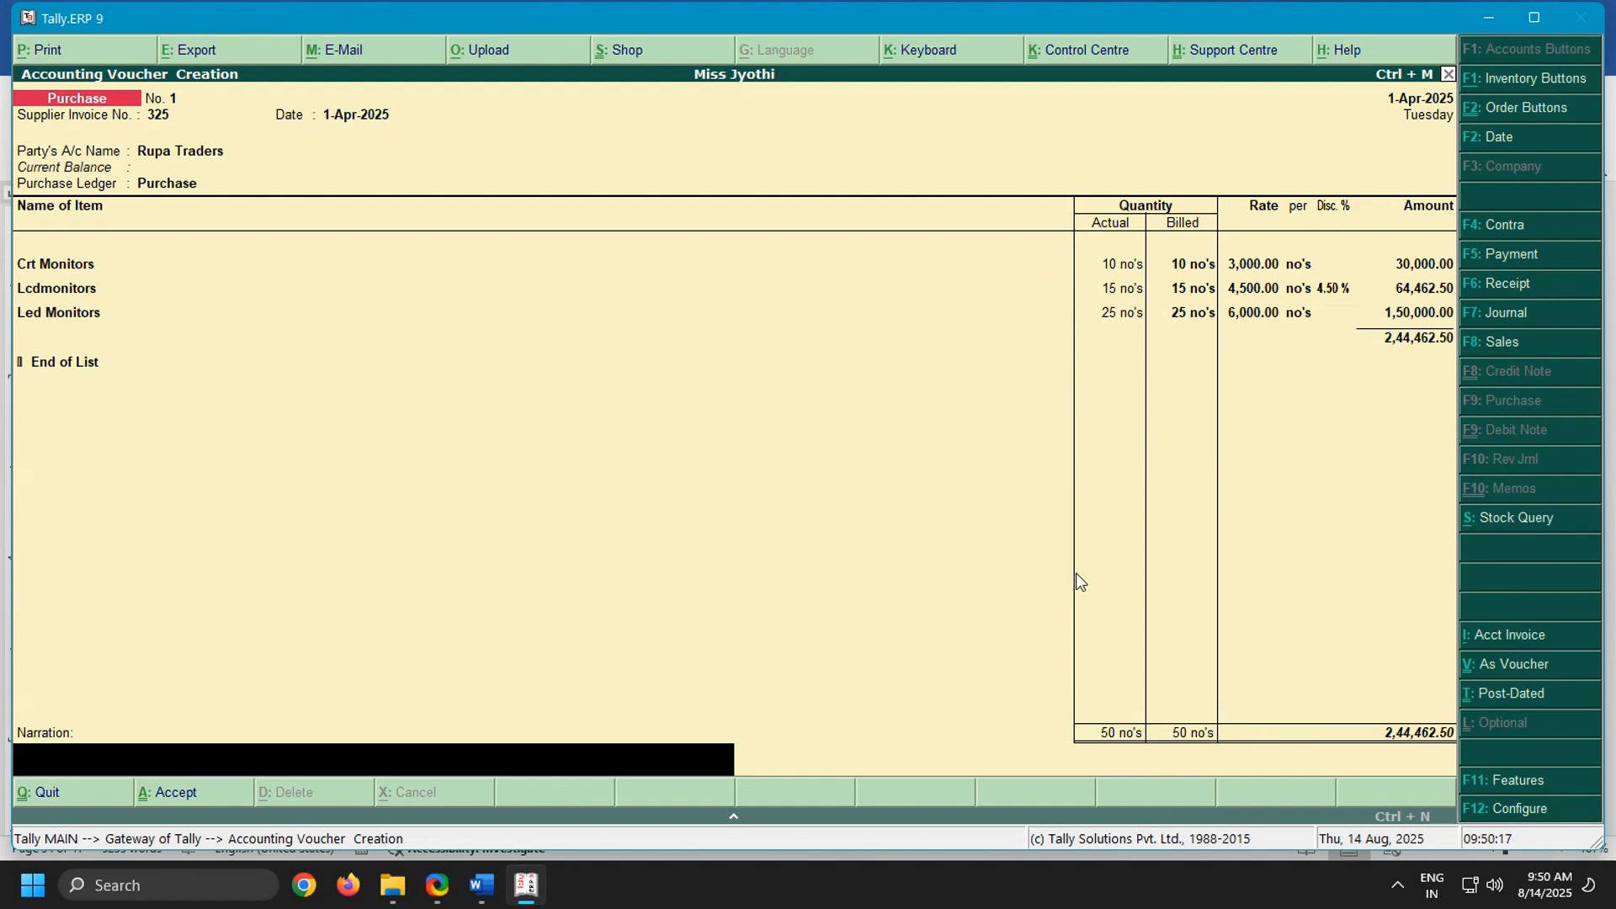
pyautogui.press('Return')
pyautogui.press('Return')
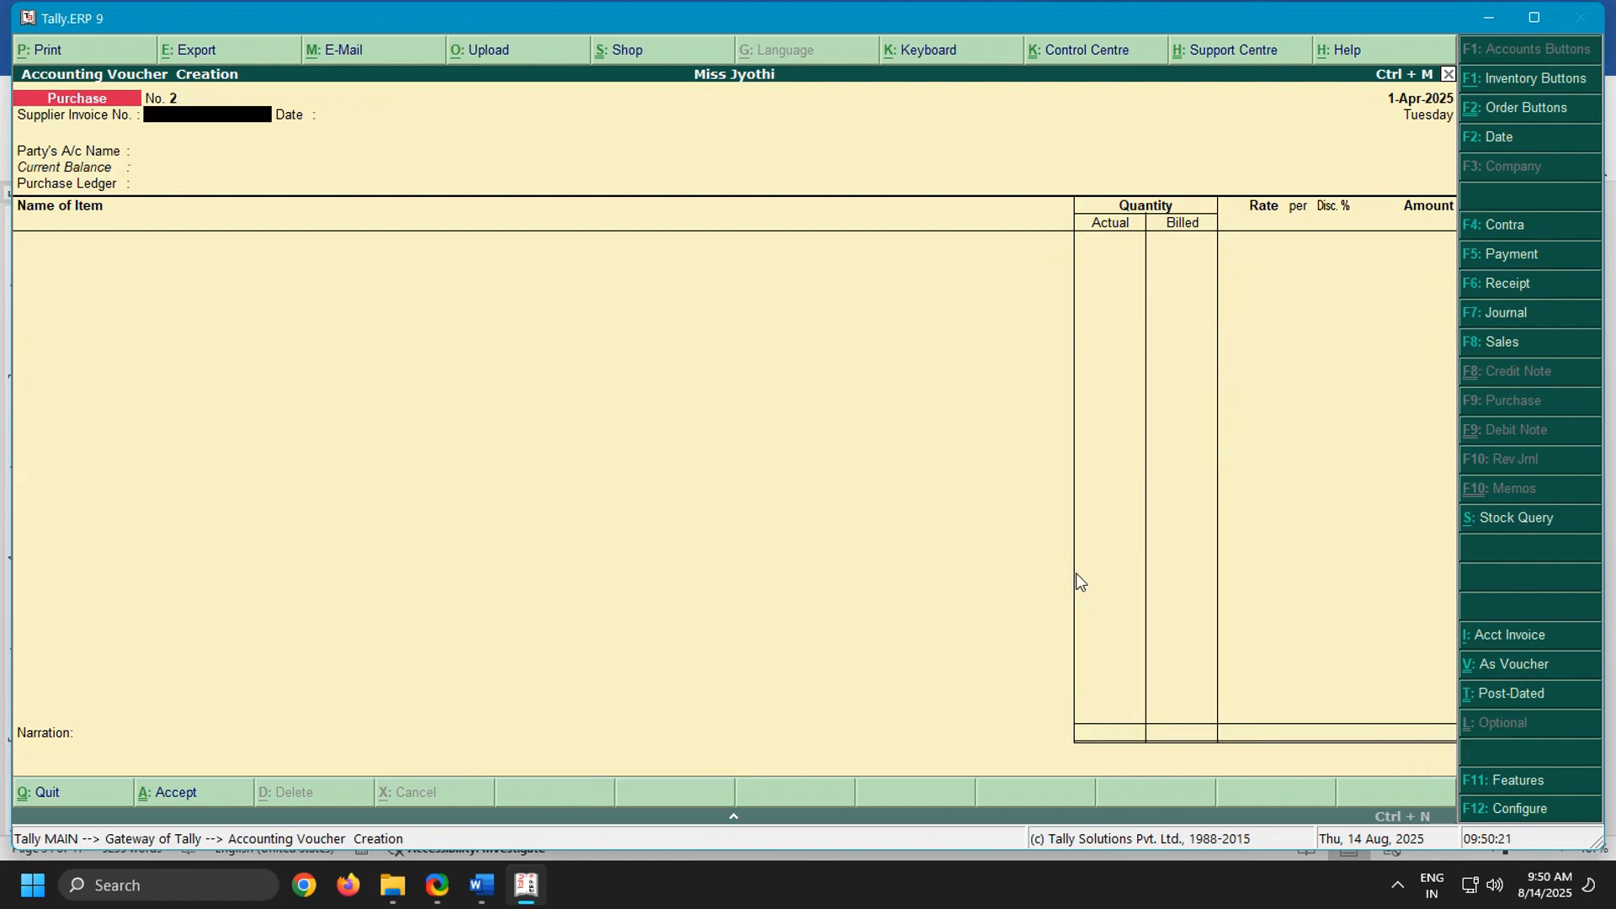
# Choose Vijaya Traders as the party of the new purchase voucher, leaving the supplier invoice number and date blank
pyautogui.press('Return')
pyautogui.press('Return')
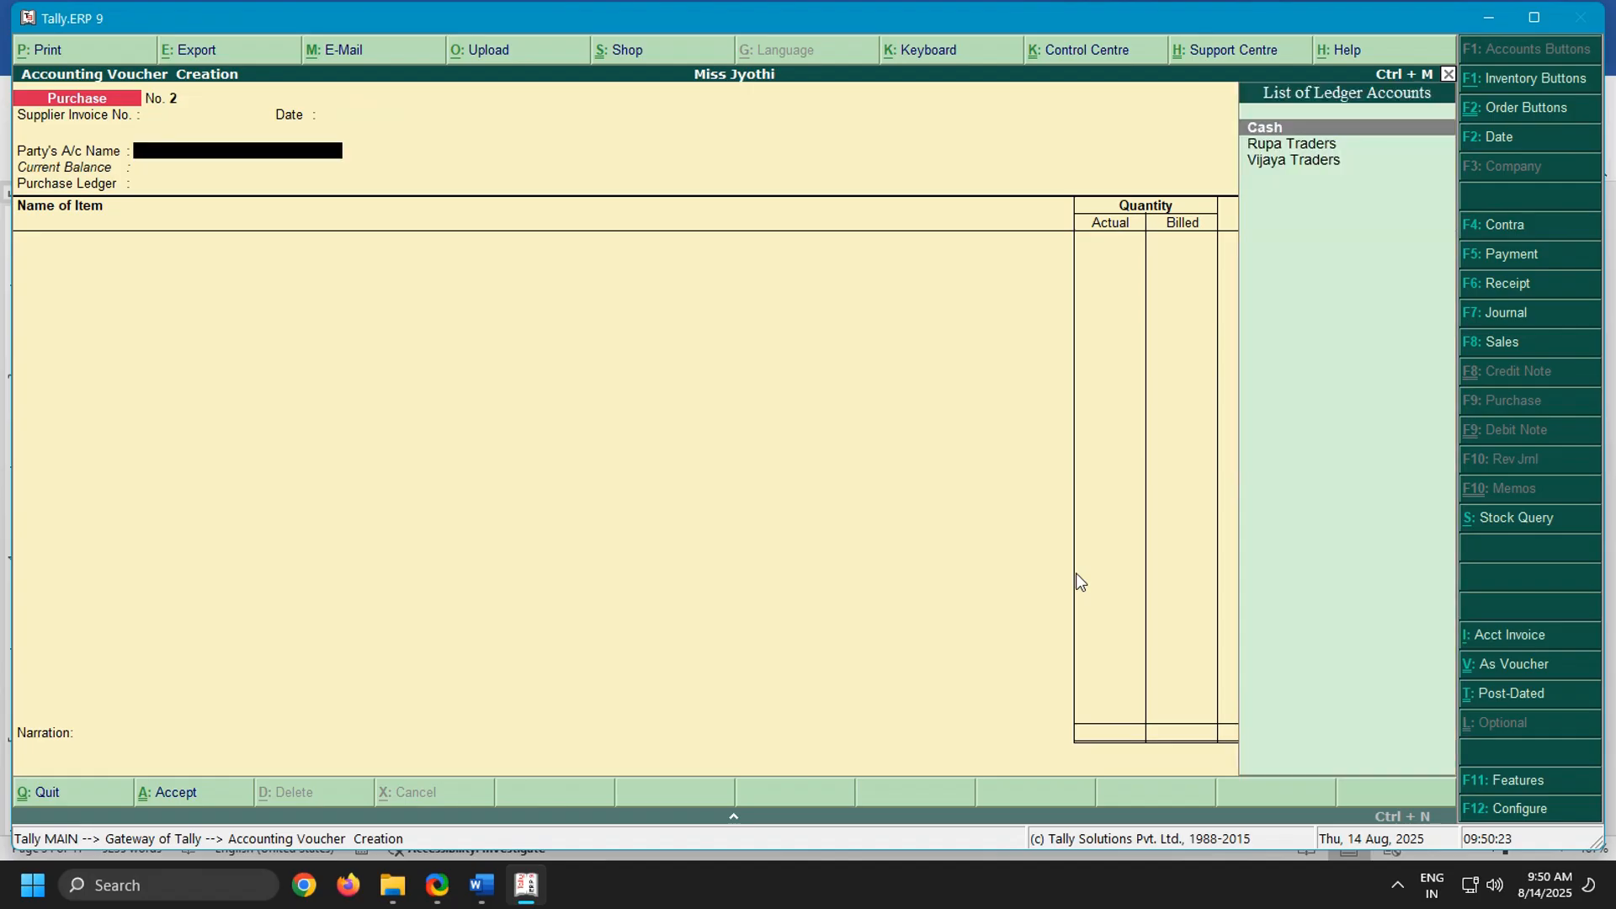
pyautogui.press('Down')
pyautogui.press('Down')
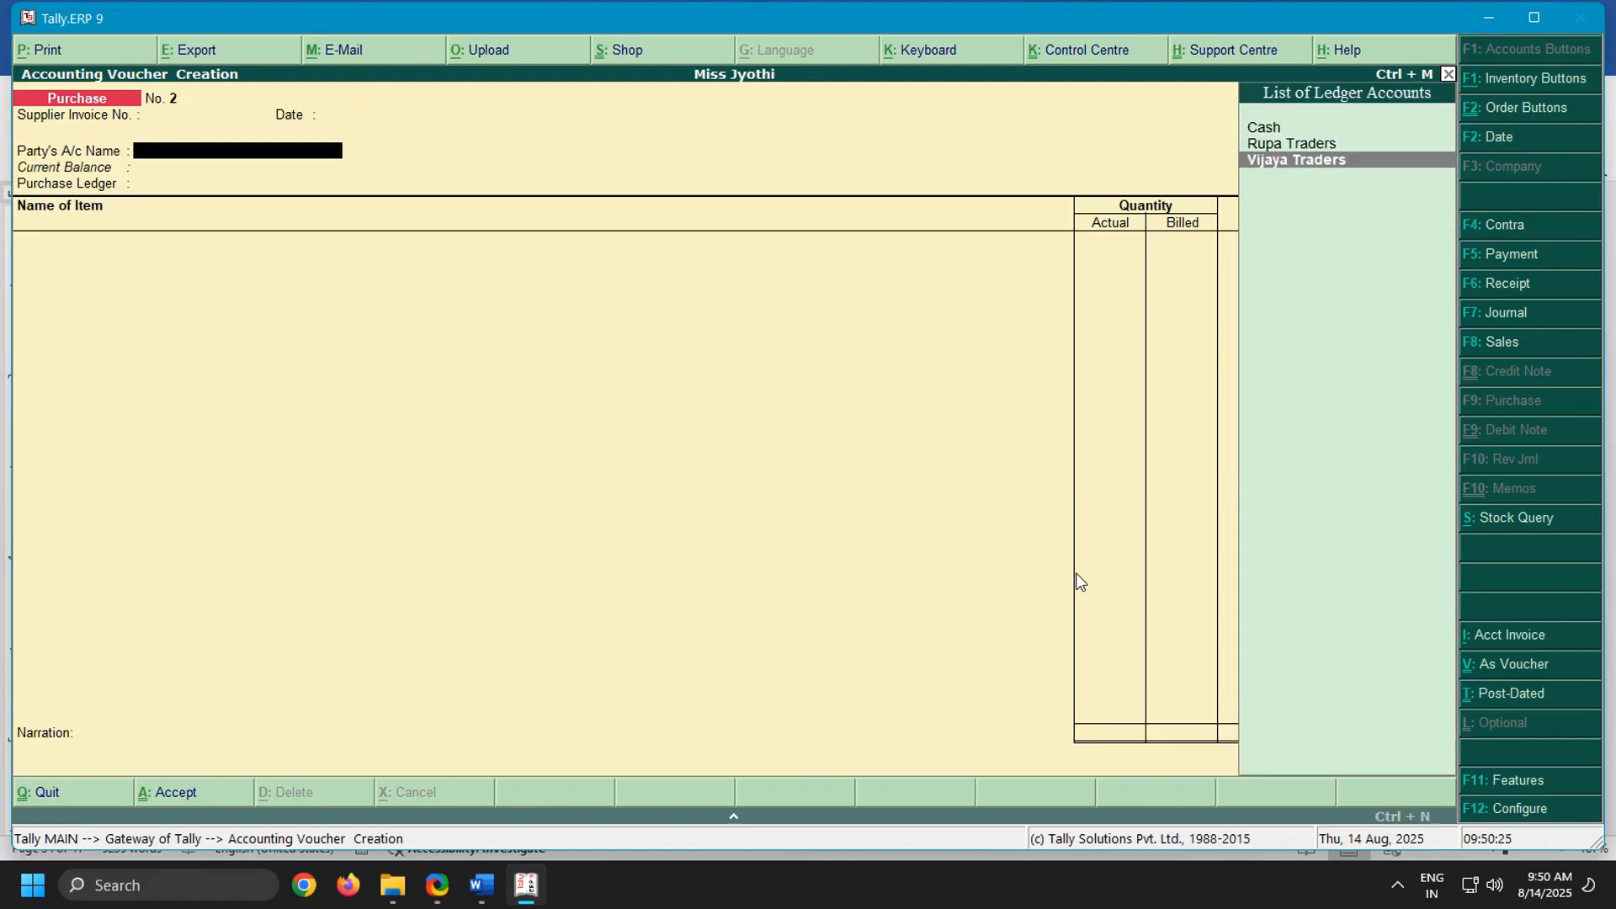
pyautogui.press('Return')
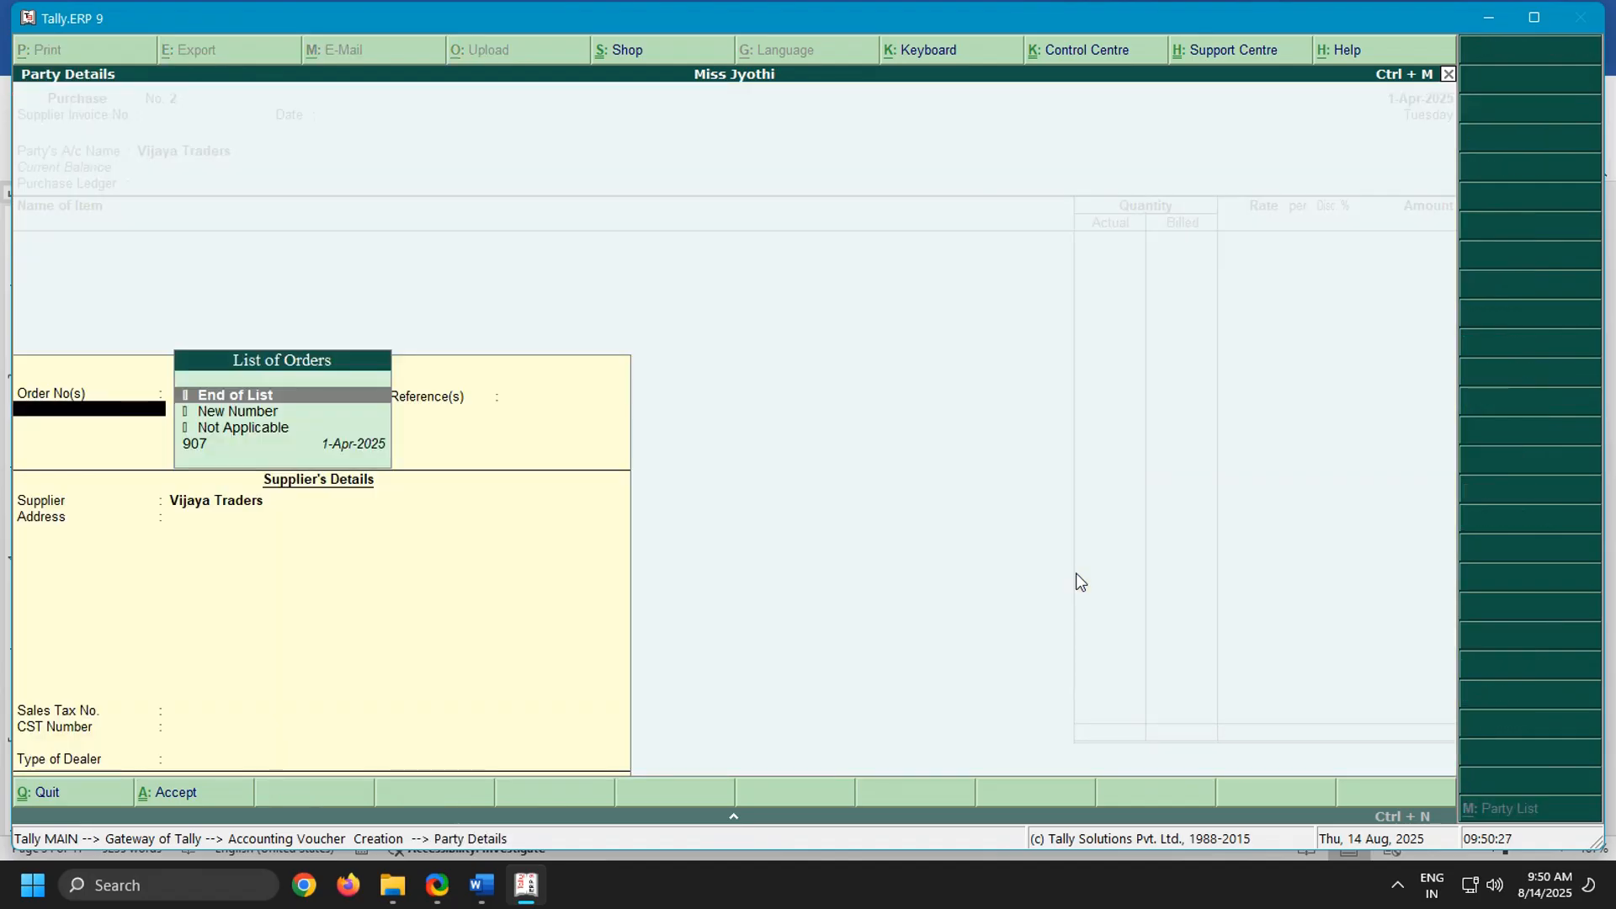
# Link order no. 907 dated 1-Apr-2025 to the Vijaya Traders purchase voucher and end the order list
pyautogui.press('Down')
pyautogui.press('Down')
pyautogui.press('Down')
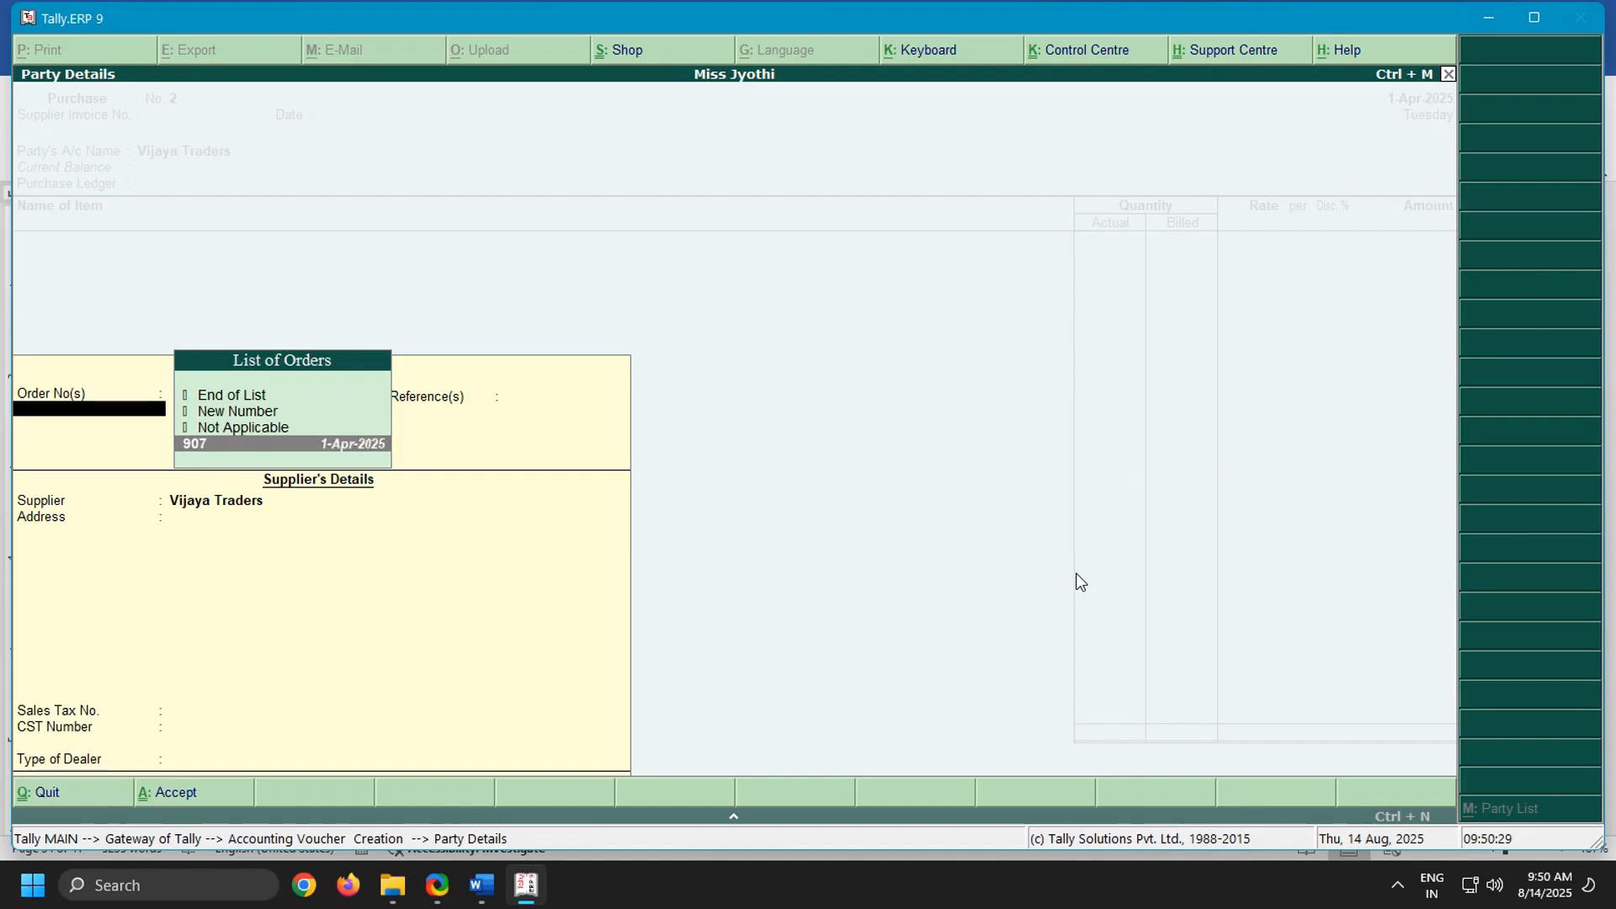
pyautogui.press('Return')
# Set Vijaya Traders' type of dealer to Regular, leaving the address blank, and choose Purchase as the purchase ledger
pyautogui.press('Return')
pyautogui.press('Return')
pyautogui.press('Return')
pyautogui.press('Return')
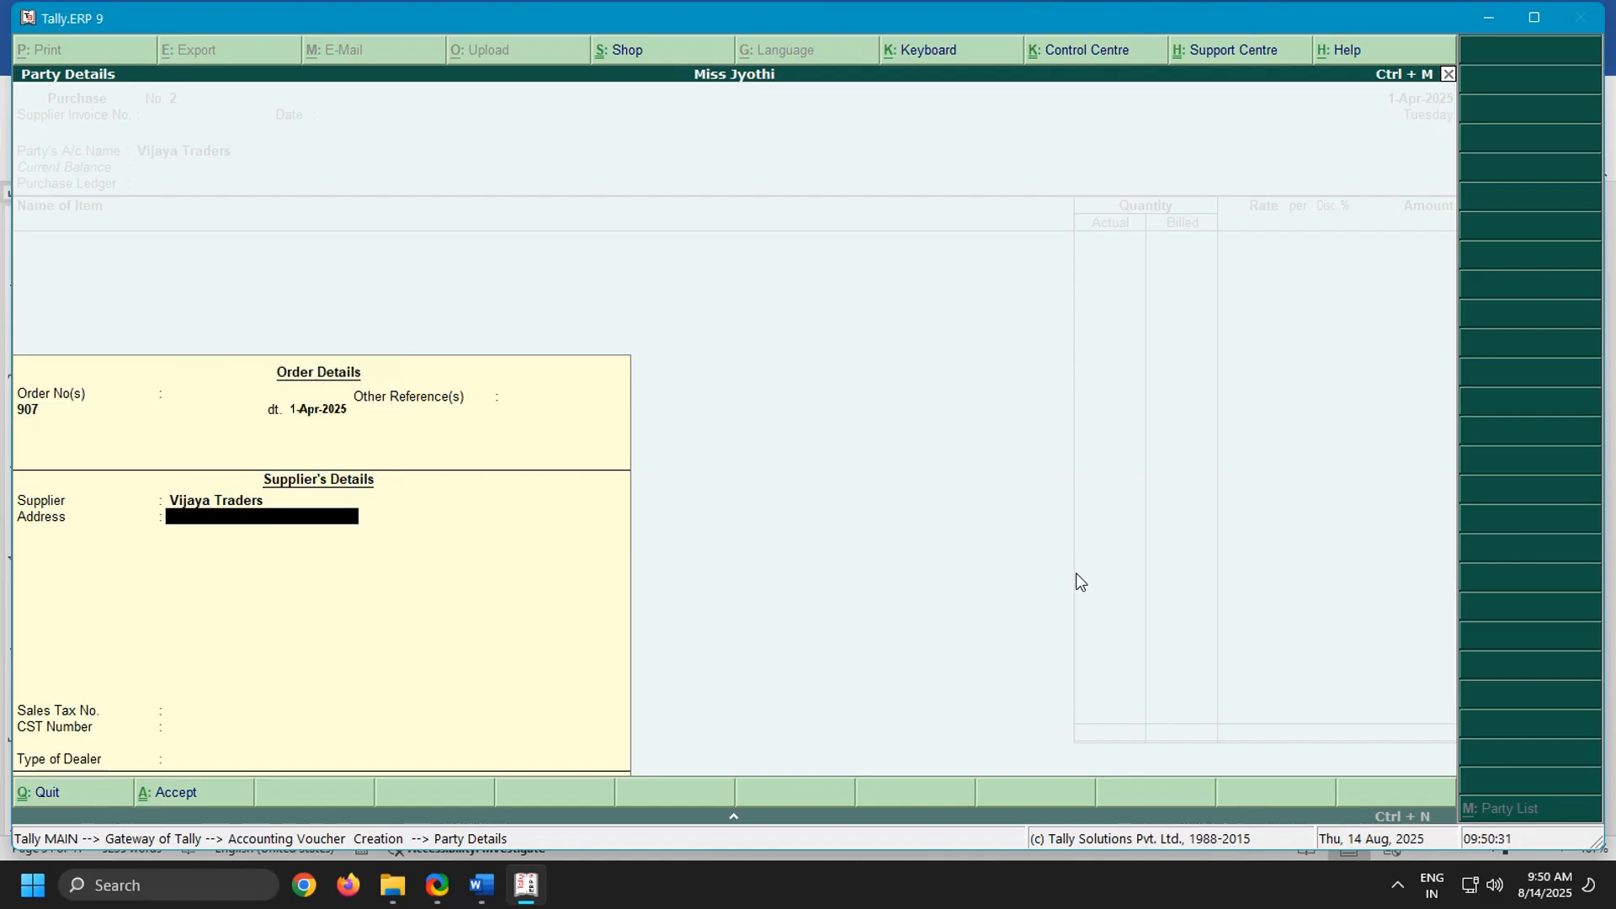
pyautogui.press('Return')
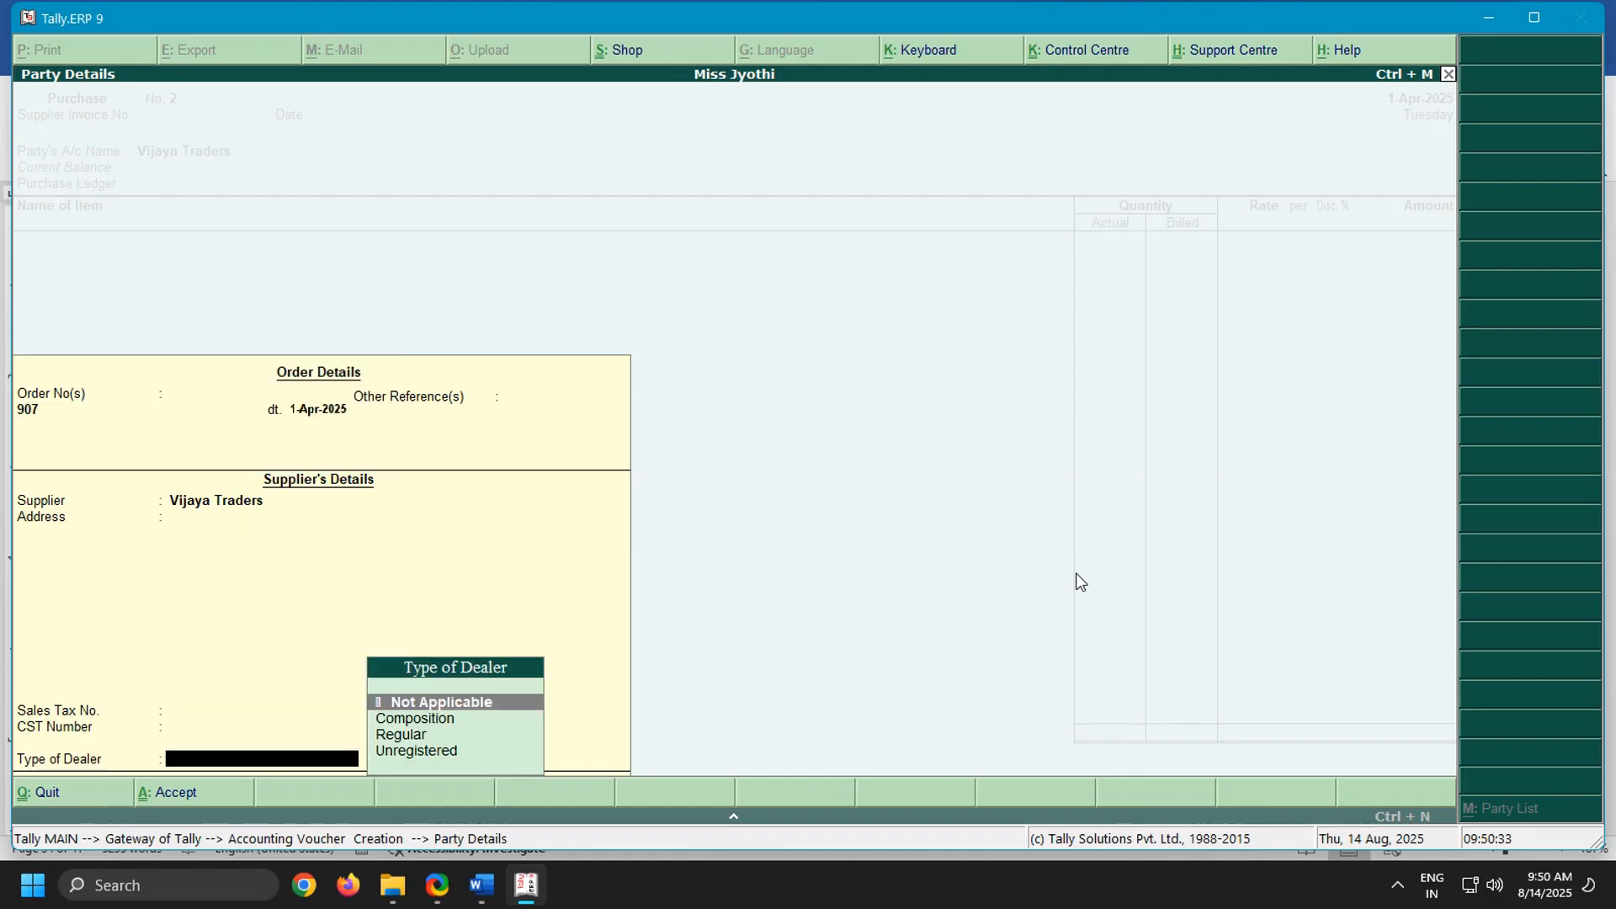
pyautogui.press('Down')
pyautogui.press('Down')
pyautogui.press('Return')
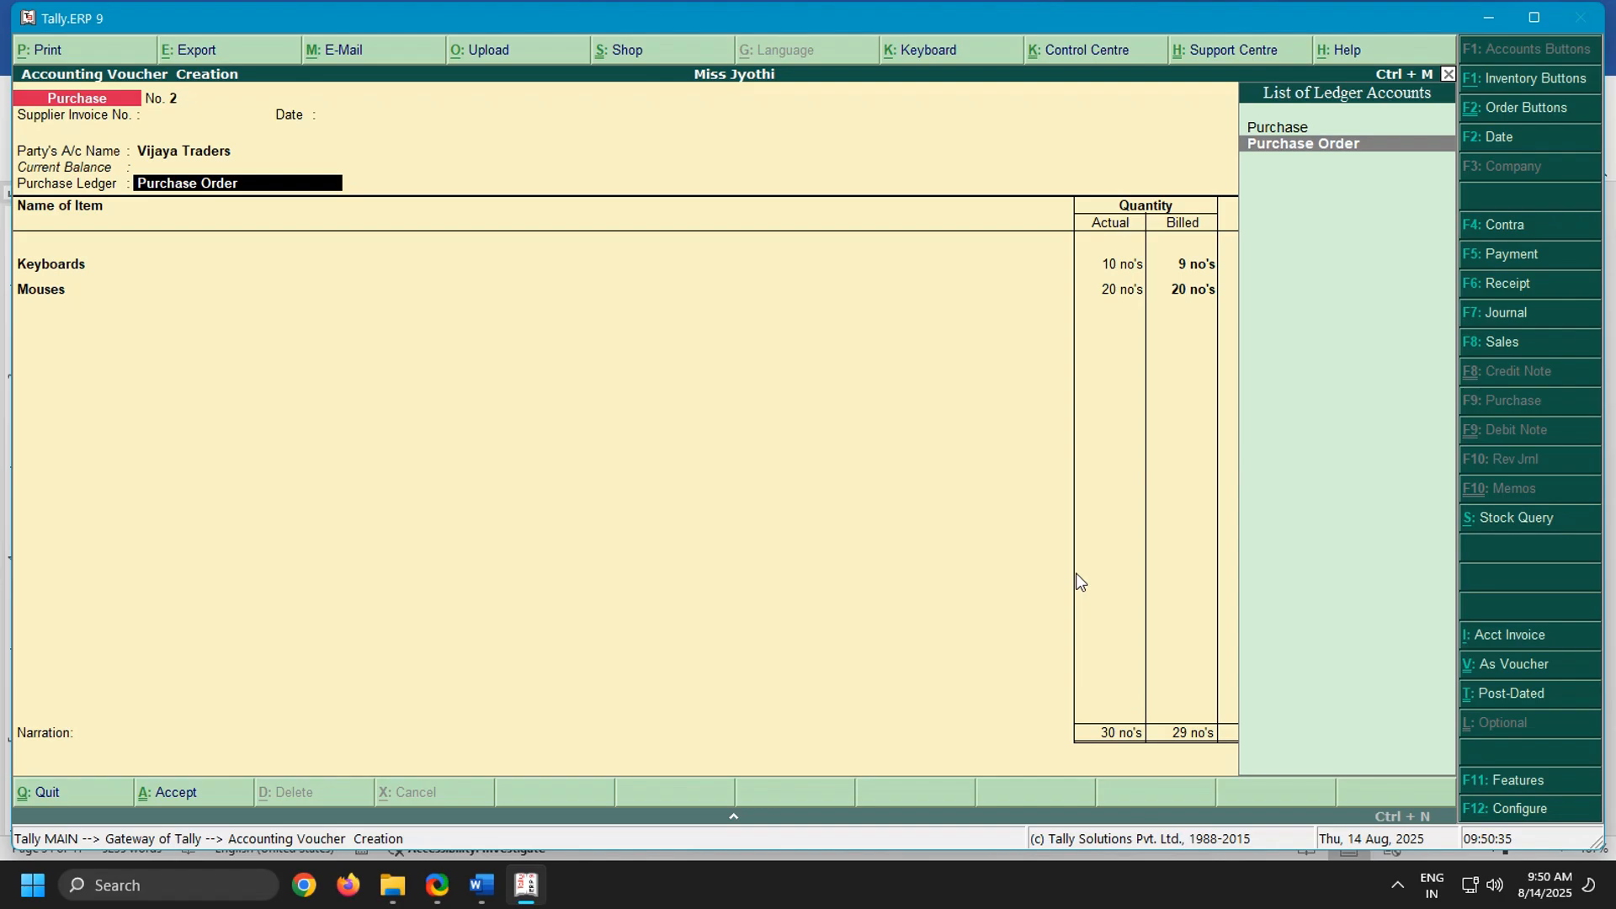
pyautogui.press('Up')
# Accept the Keyboards allocation against order no. 907 with 10 no's actual, 9 no's billed and a rate of 300.00
pyautogui.press('Return')
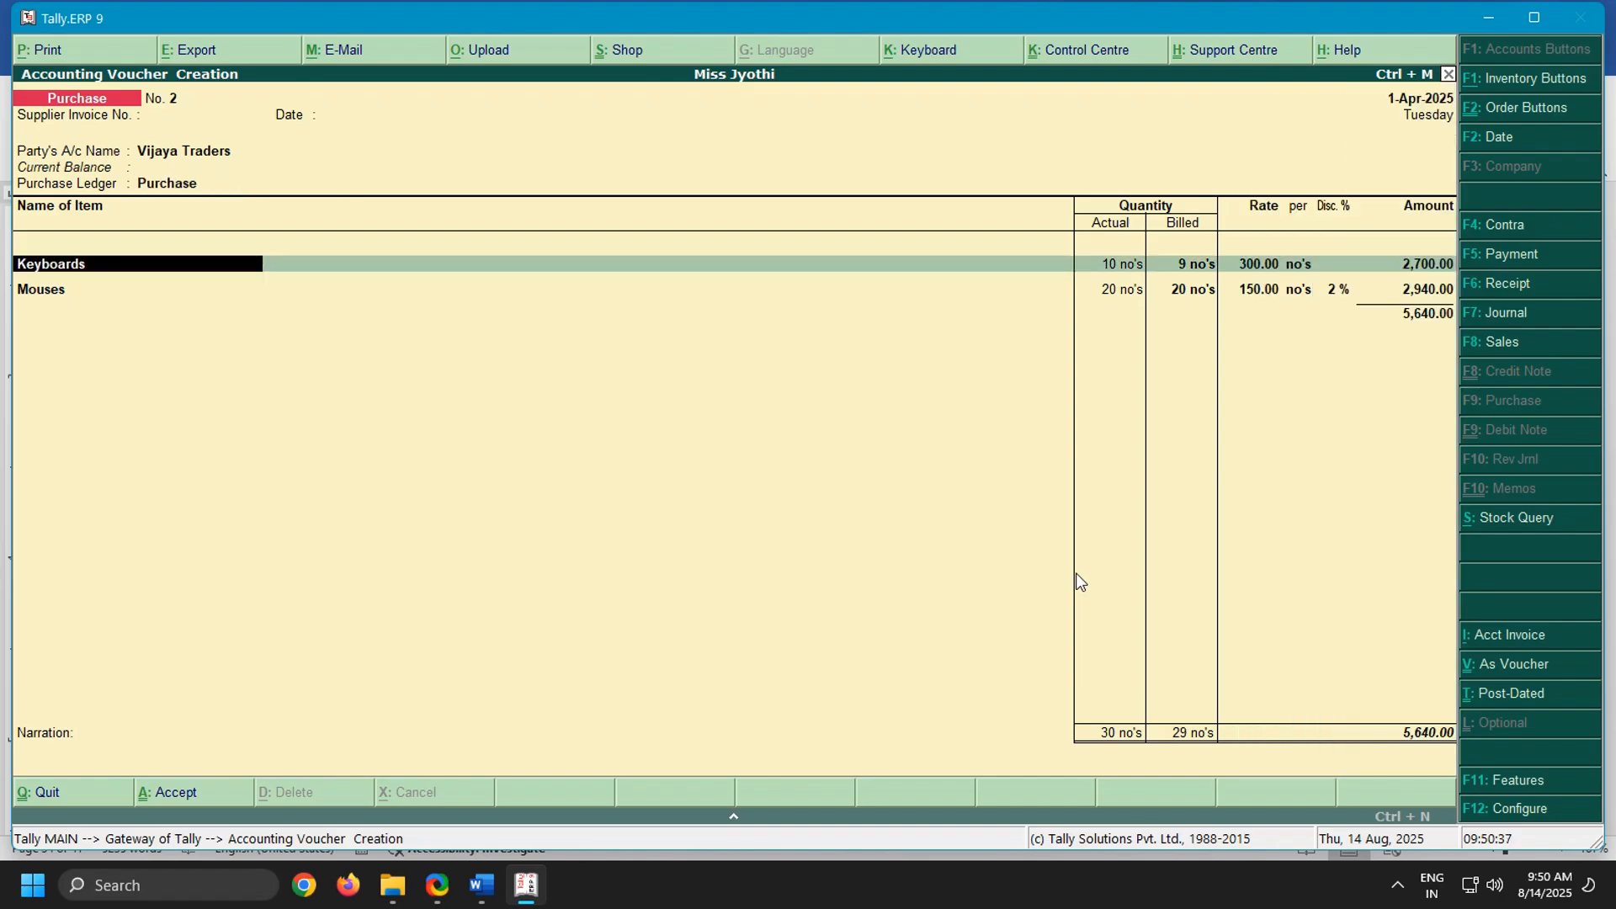
pyautogui.press('Return')
pyautogui.press('Return')
pyautogui.press('Return')
pyautogui.press('Return')
pyautogui.press('Return')
pyautogui.press('Return')
pyautogui.press('Return')
pyautogui.press('Return')
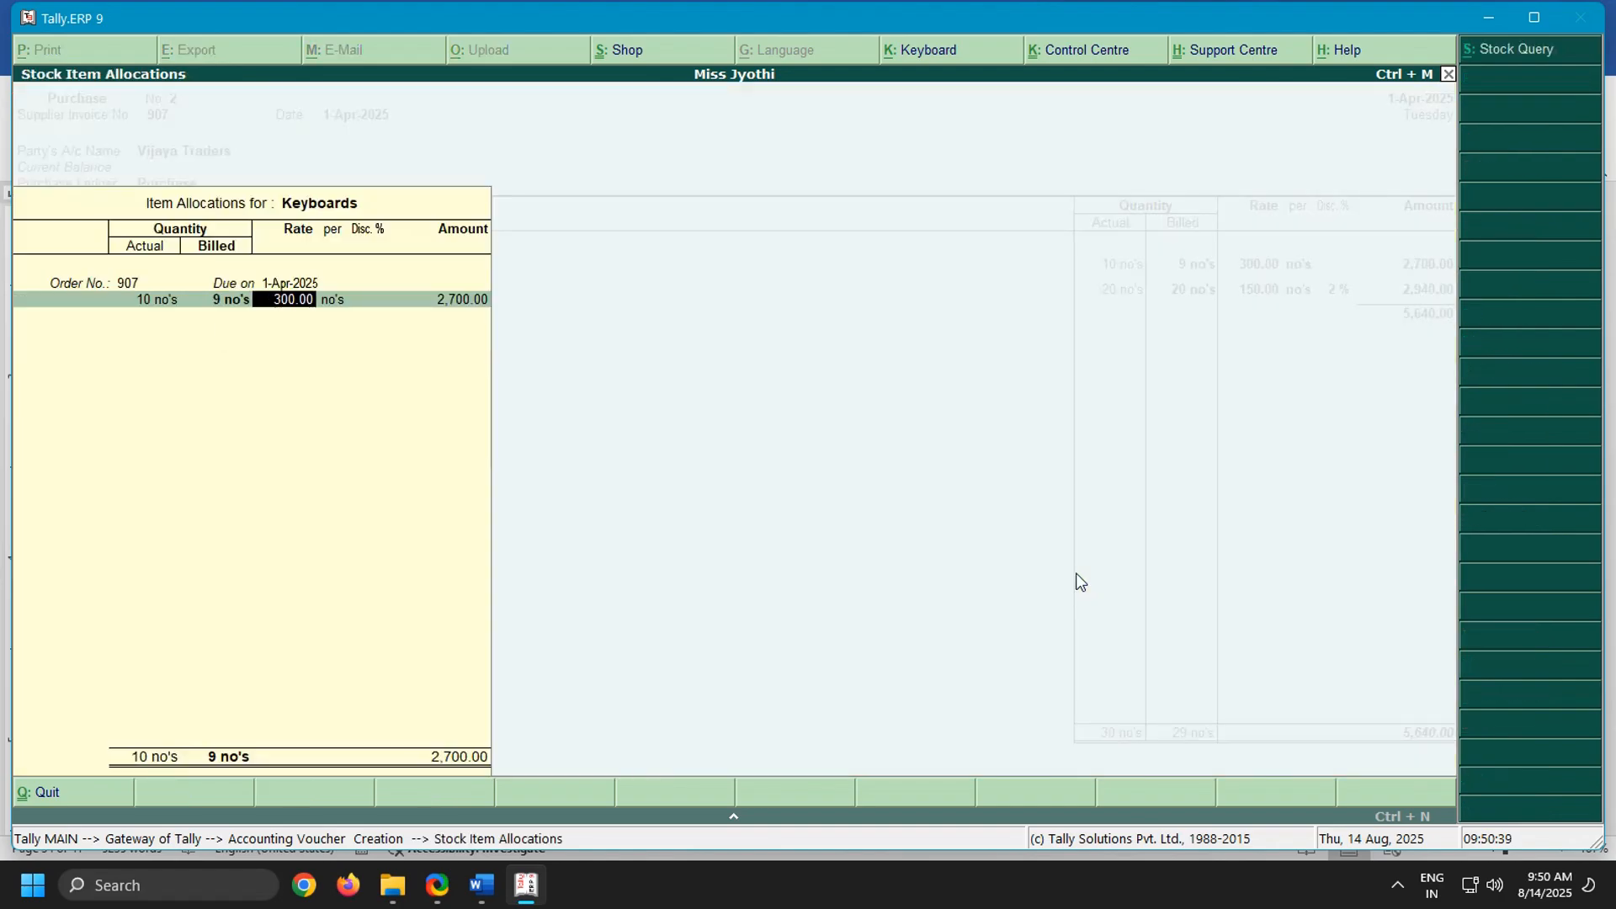
# Accept the Mouses allocation against order no. 907 with 20 no's at 150.00 and a 2 % discount
pyautogui.press('Return')
pyautogui.press('Return')
pyautogui.press('Return')
pyautogui.press('Return')
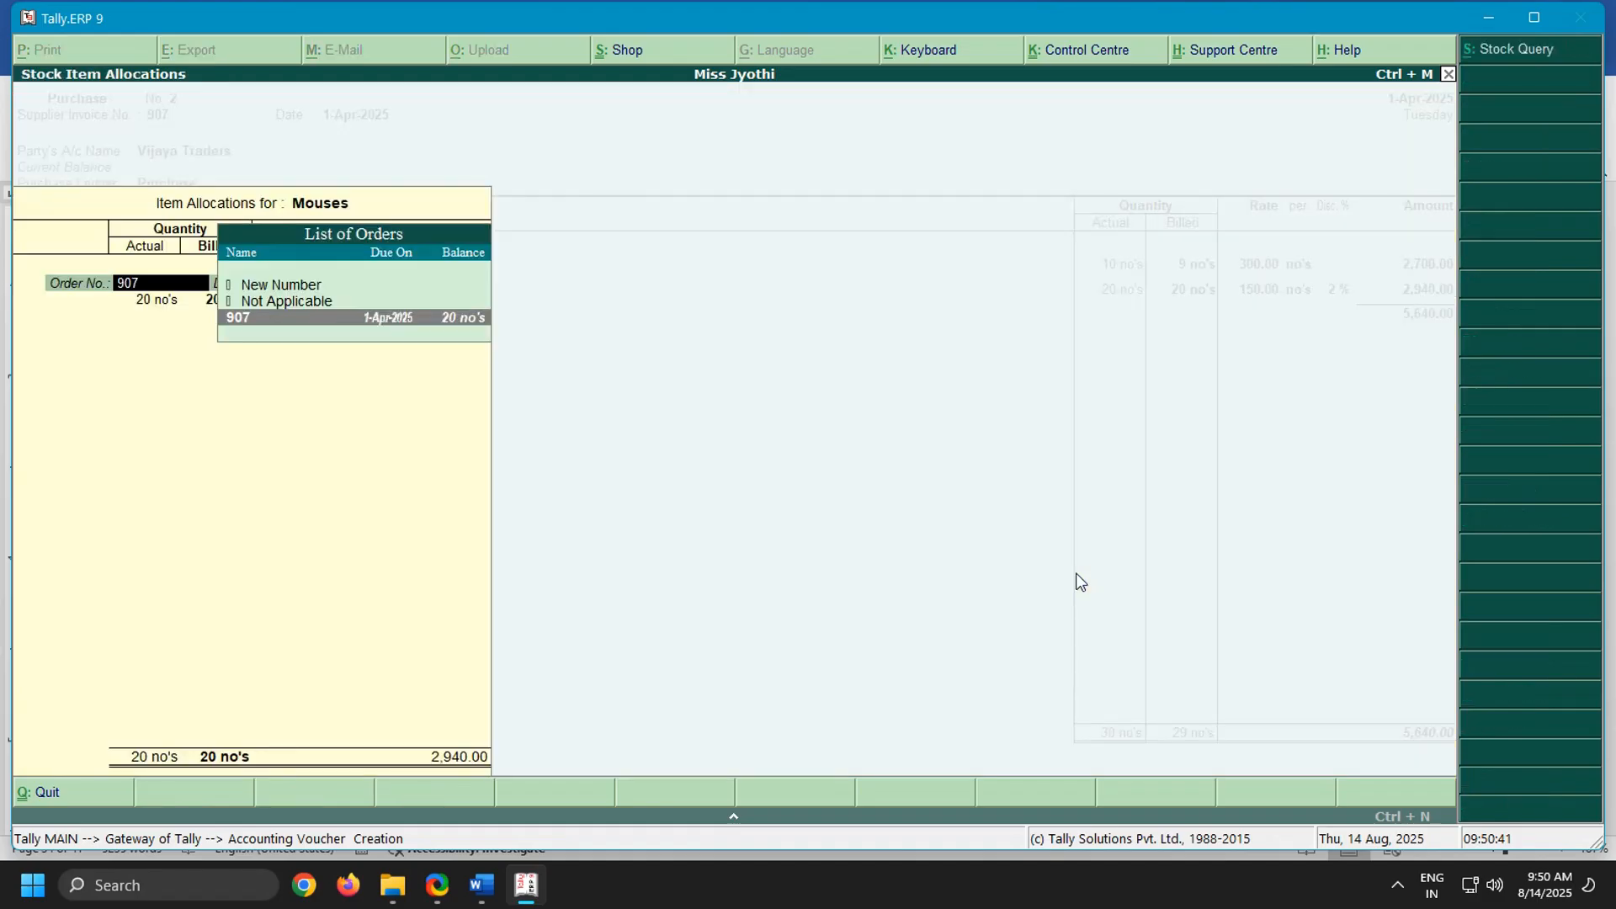
pyautogui.press('Return')
pyautogui.press('Return')
pyautogui.press('Return')
pyautogui.press('Return')
pyautogui.press('Return')
pyautogui.press('Return')
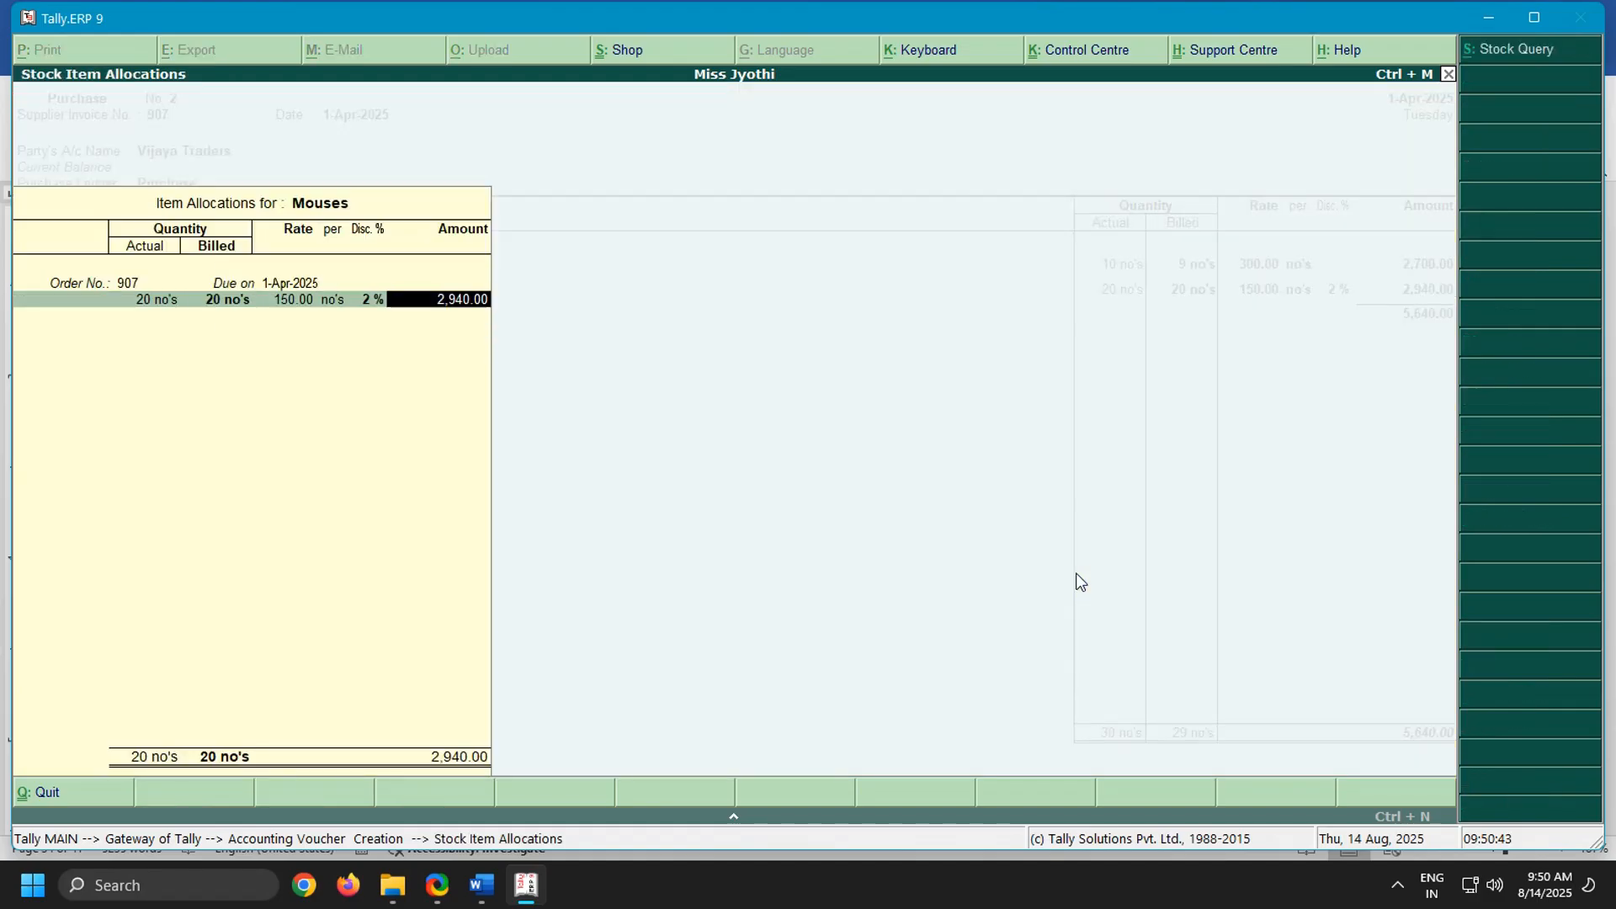
# End the item list, leave the narration blank and save the Vijaya Traders purchase voucher
pyautogui.press('Return')
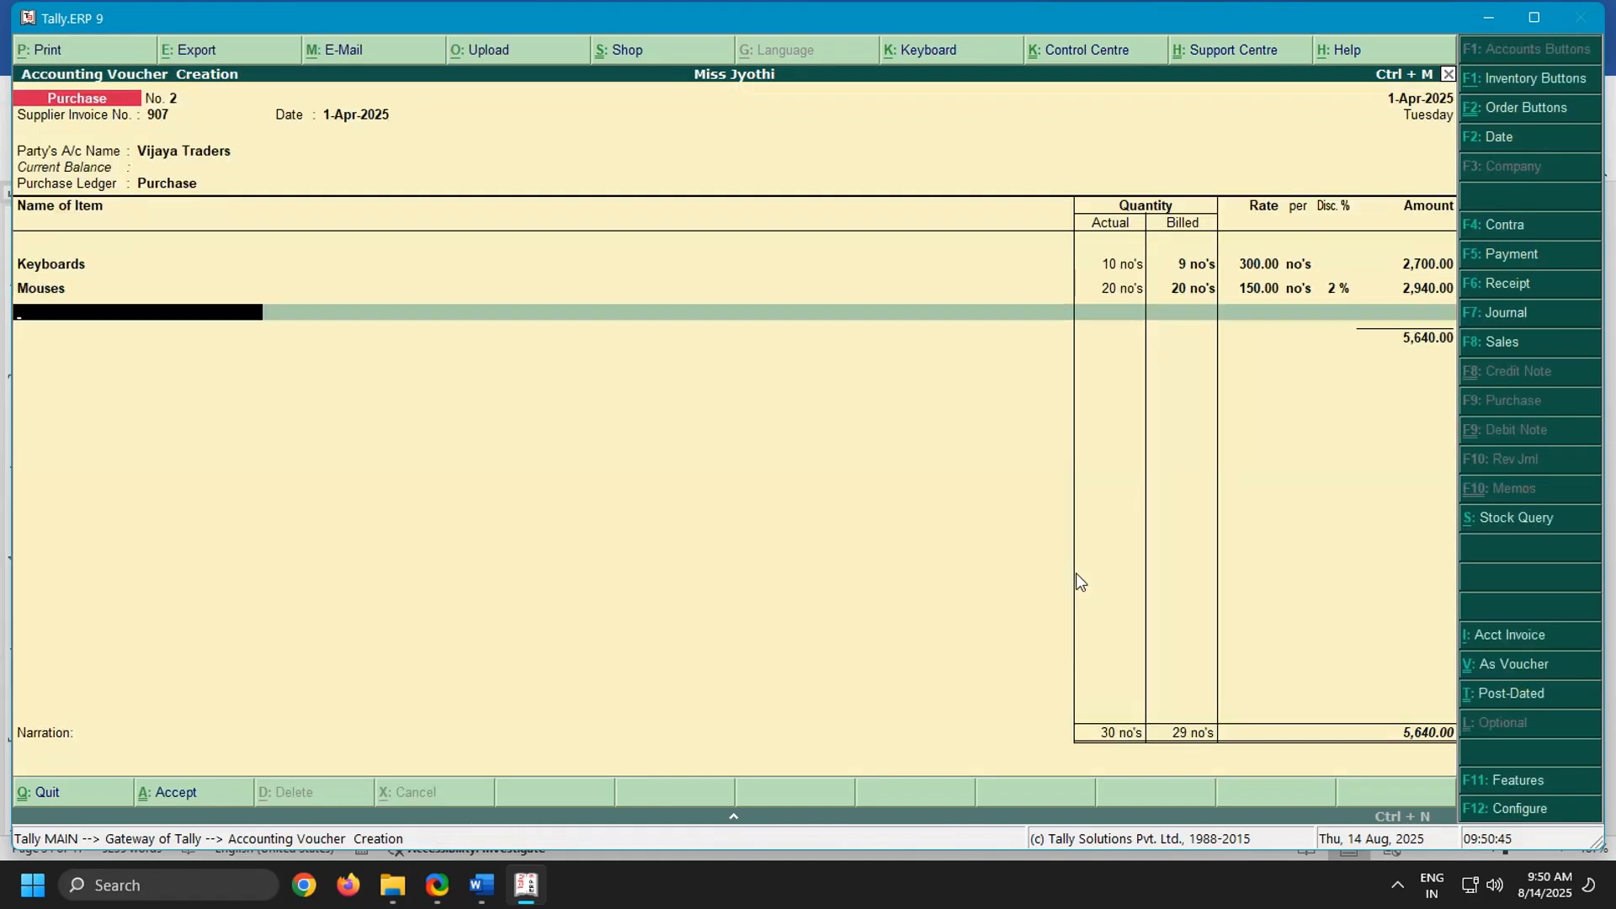
pyautogui.press('Return')
pyautogui.press('Return')
pyautogui.press('Return')
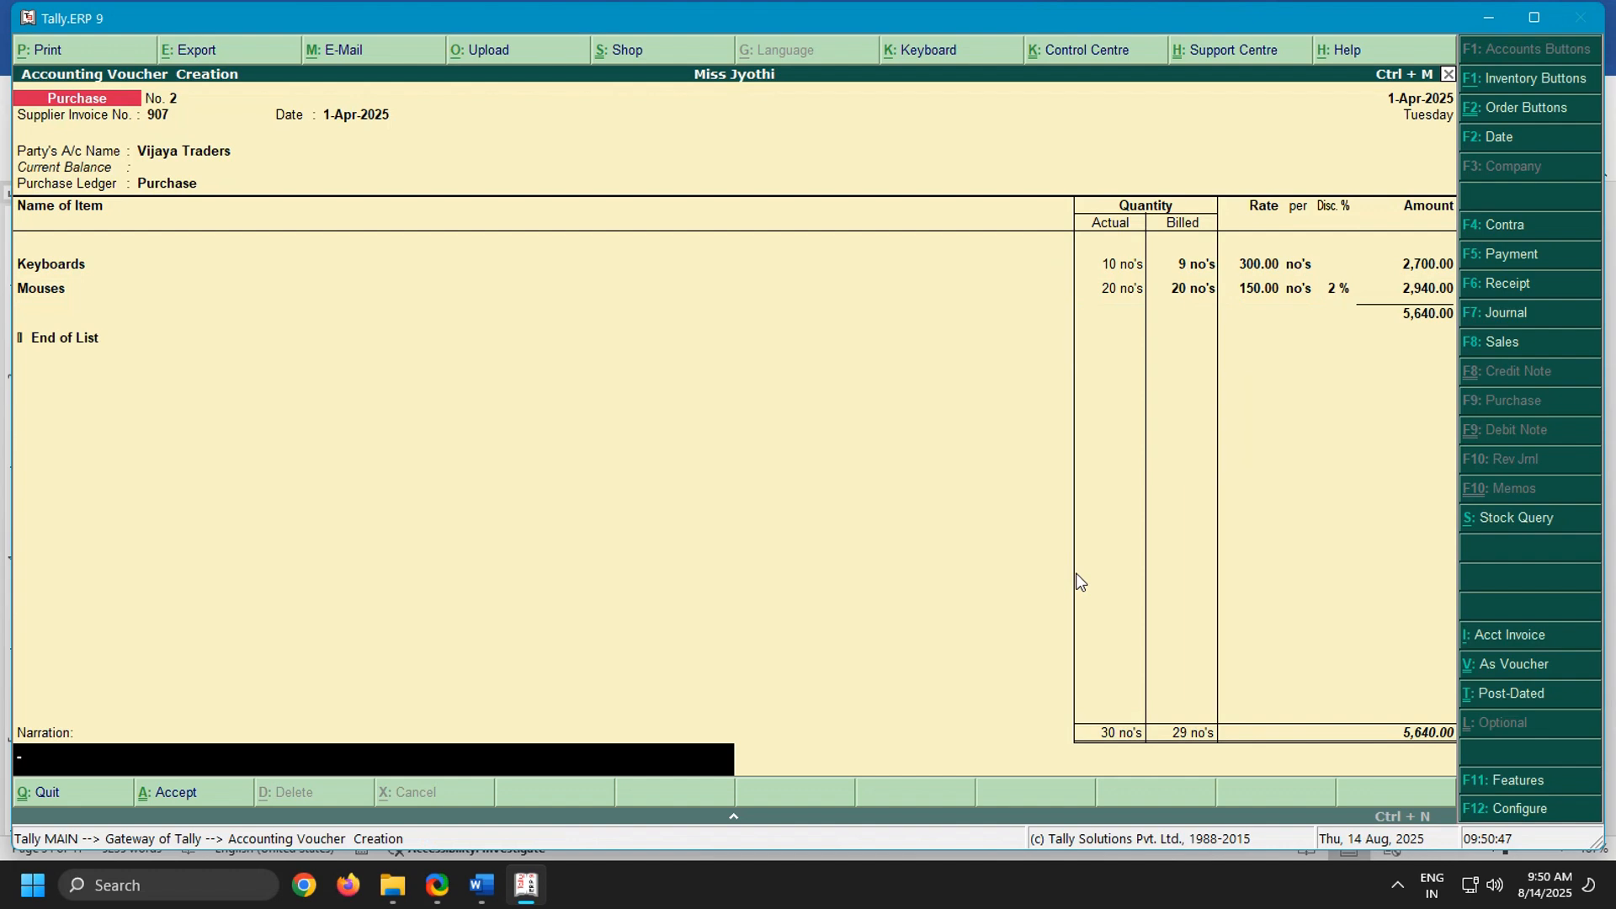
pyautogui.press('Return')
pyautogui.press('Return')
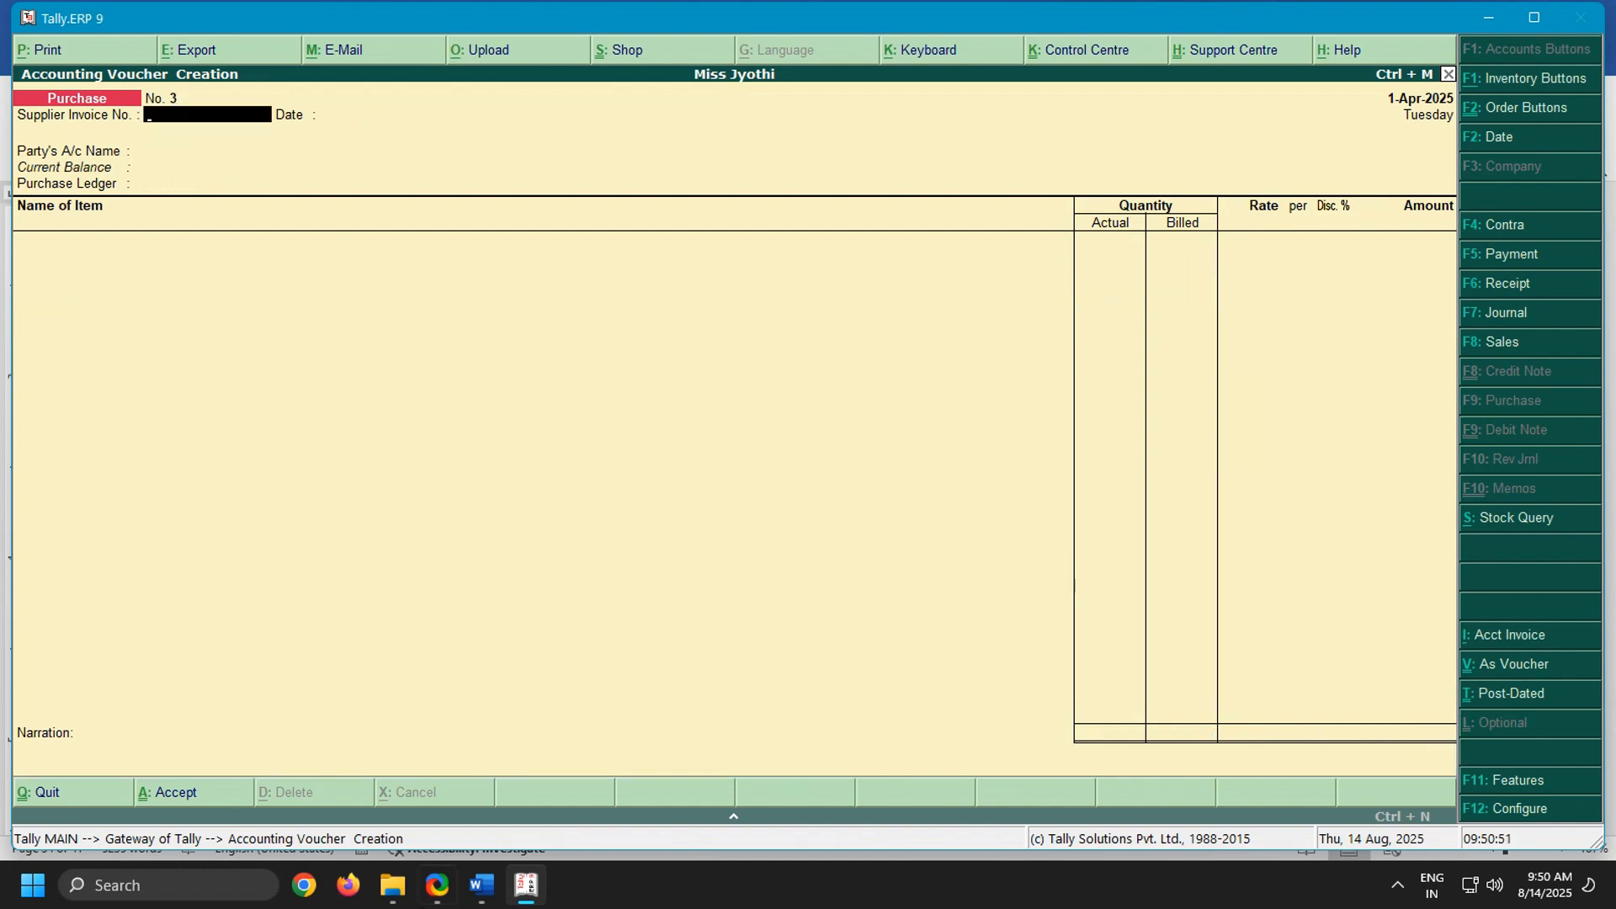
# Switch to the Word notes and read the entries that follow the goods received from Vijaya Traders
pyautogui.click(482, 885)
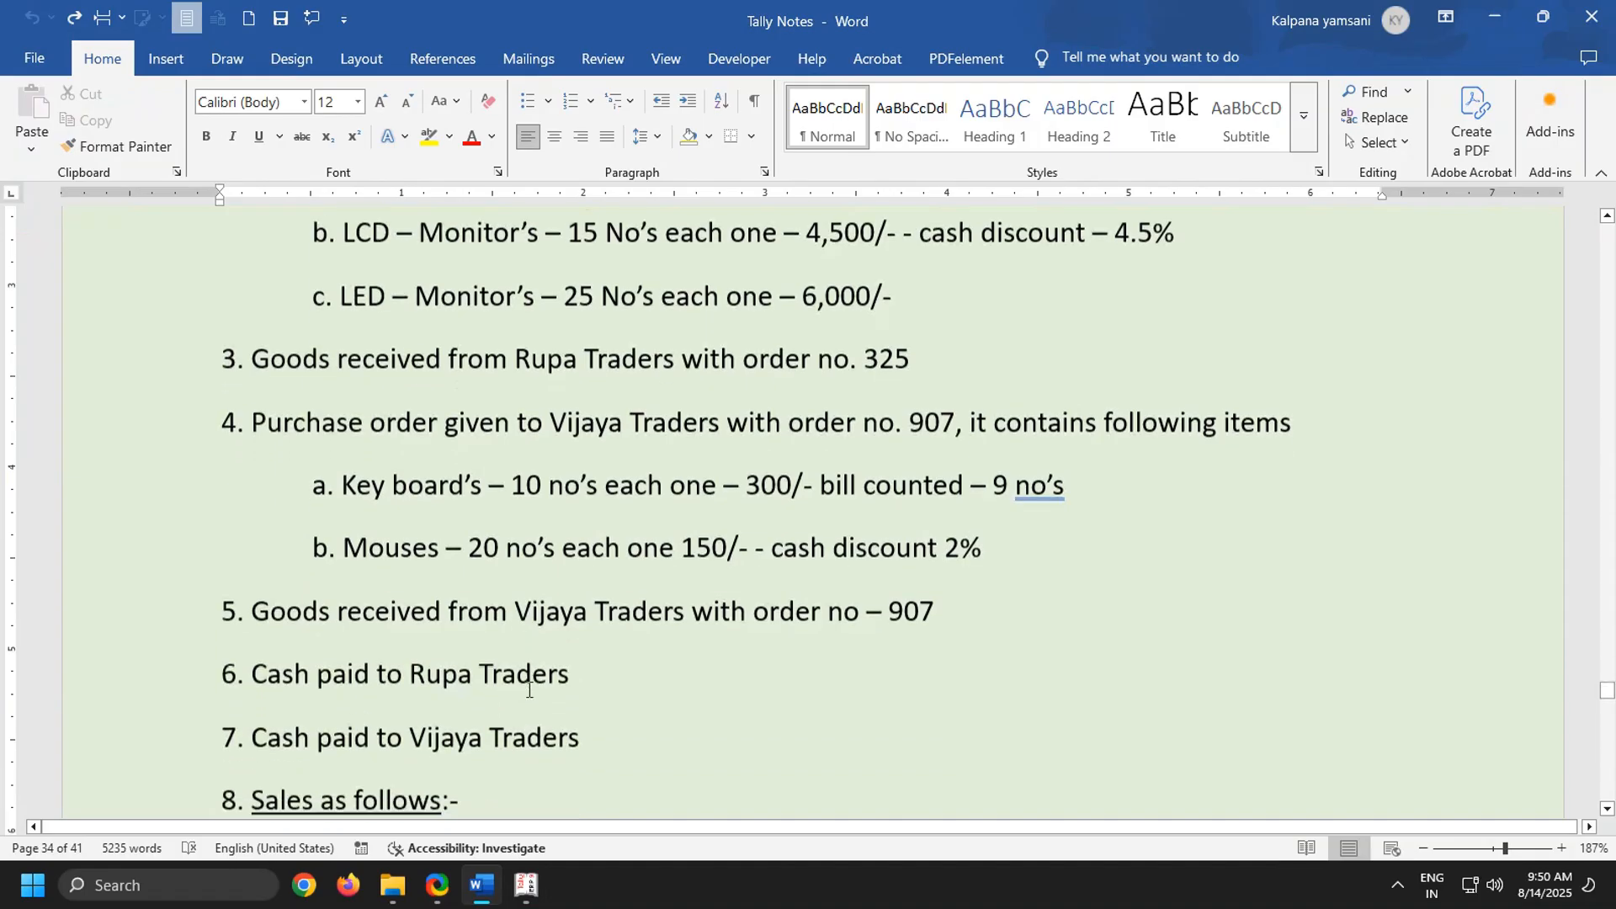
pyautogui.scroll(-5, 528, 690)
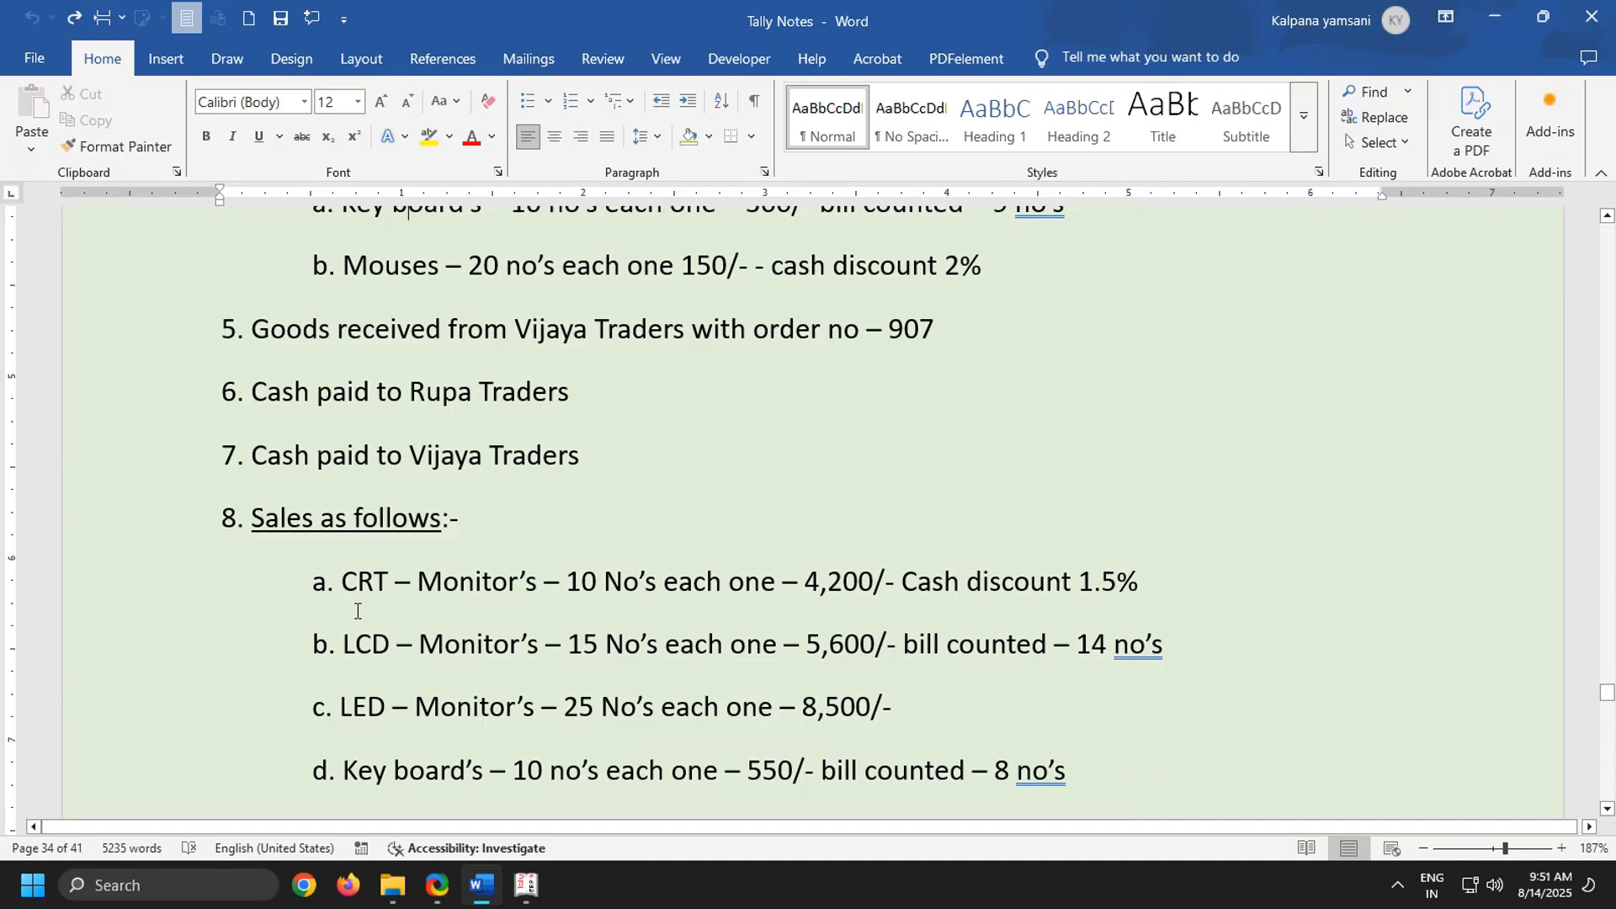
# Return to Tally.ERP 9 and start a sales voucher, leaving the reference blank
pyautogui.click(527, 885)
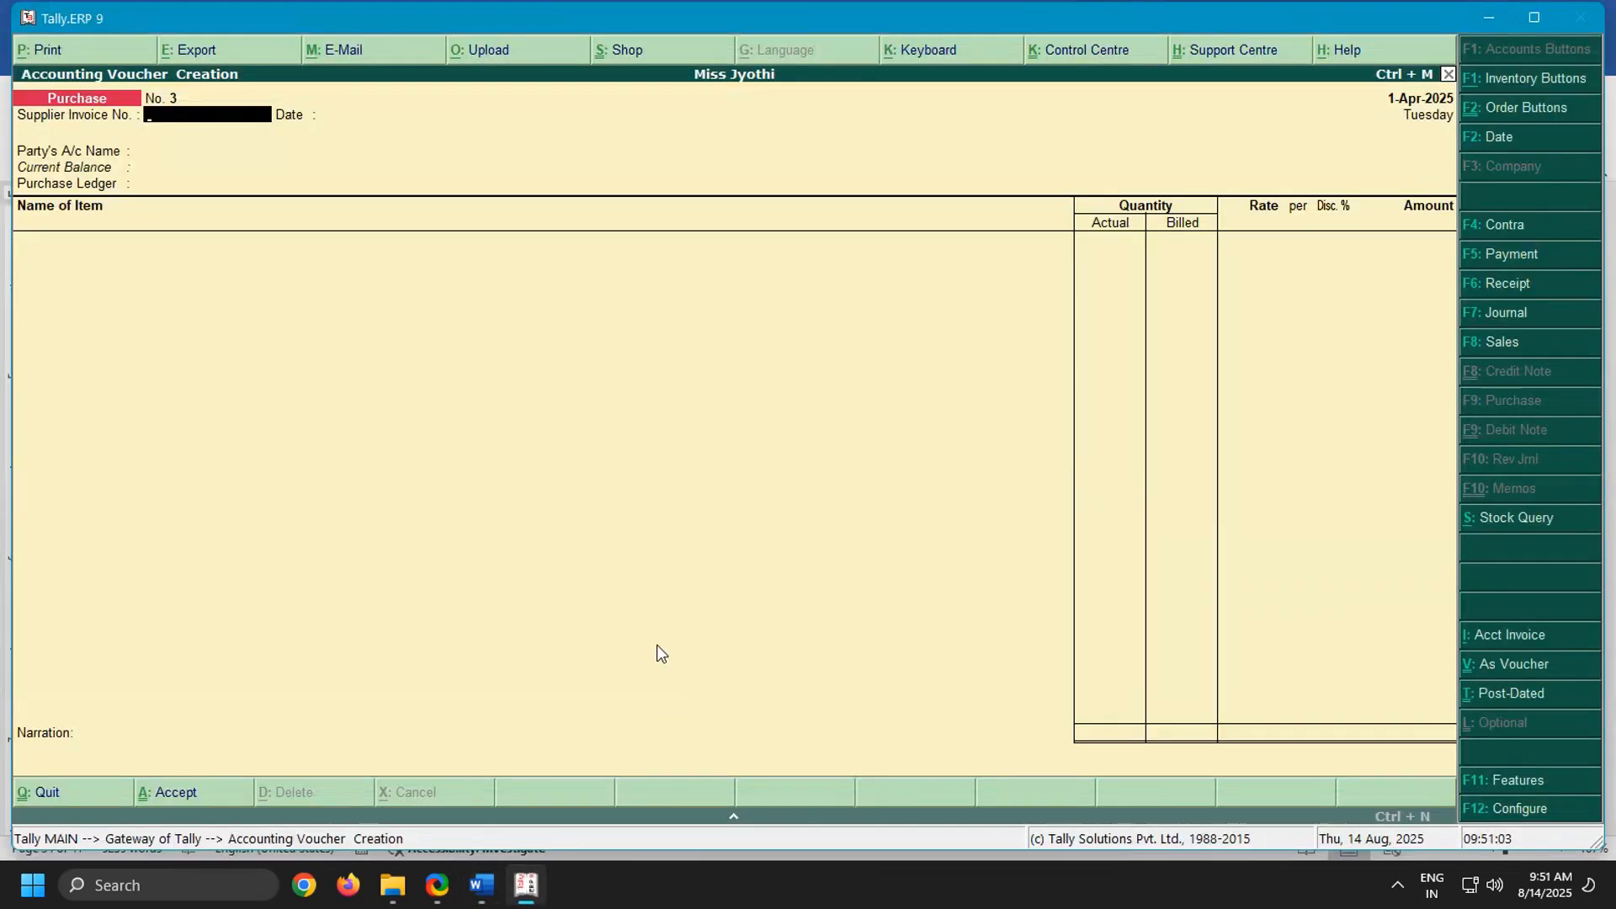
pyautogui.press('F8')
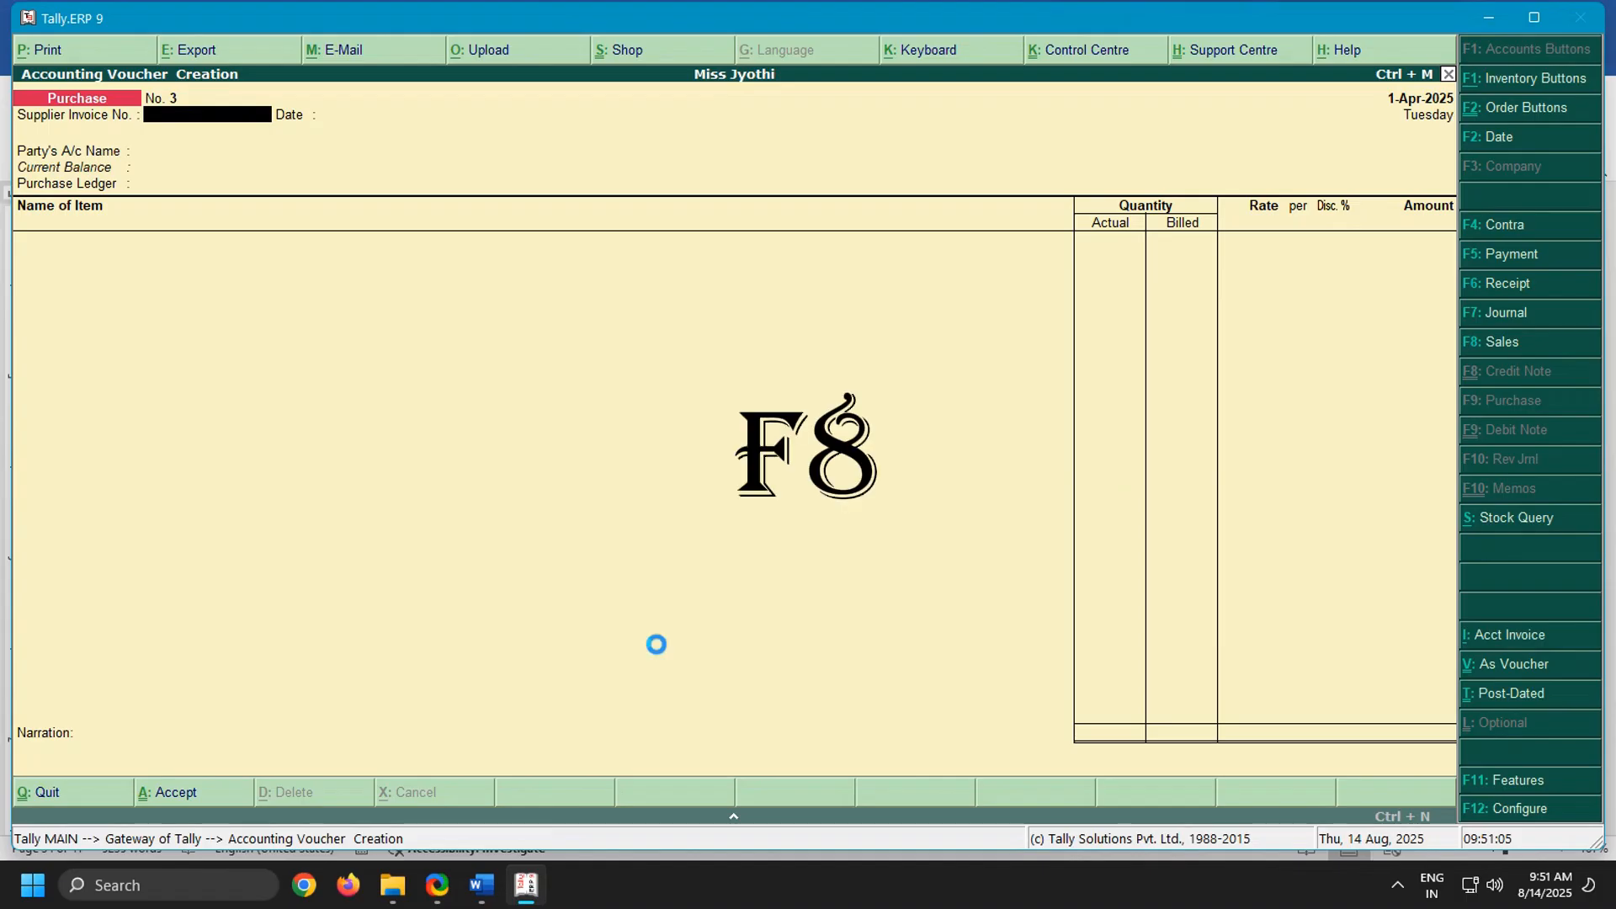
pyautogui.press('Return')
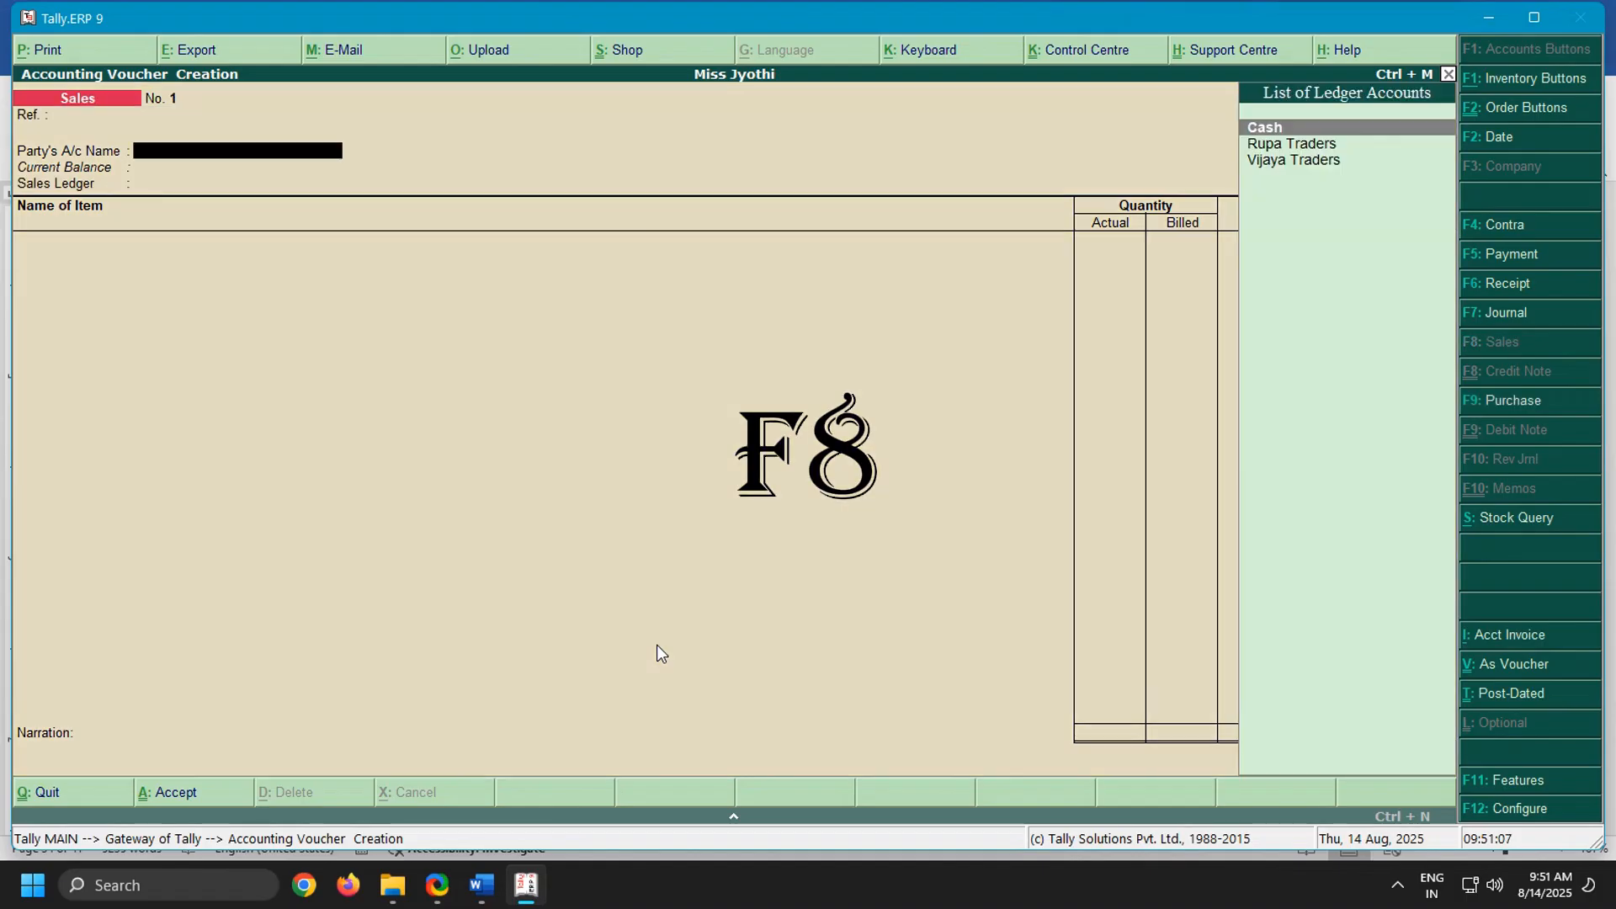
# Switch to the Word notes and read the full list of items under "Sales as follows"
pyautogui.click(478, 891)
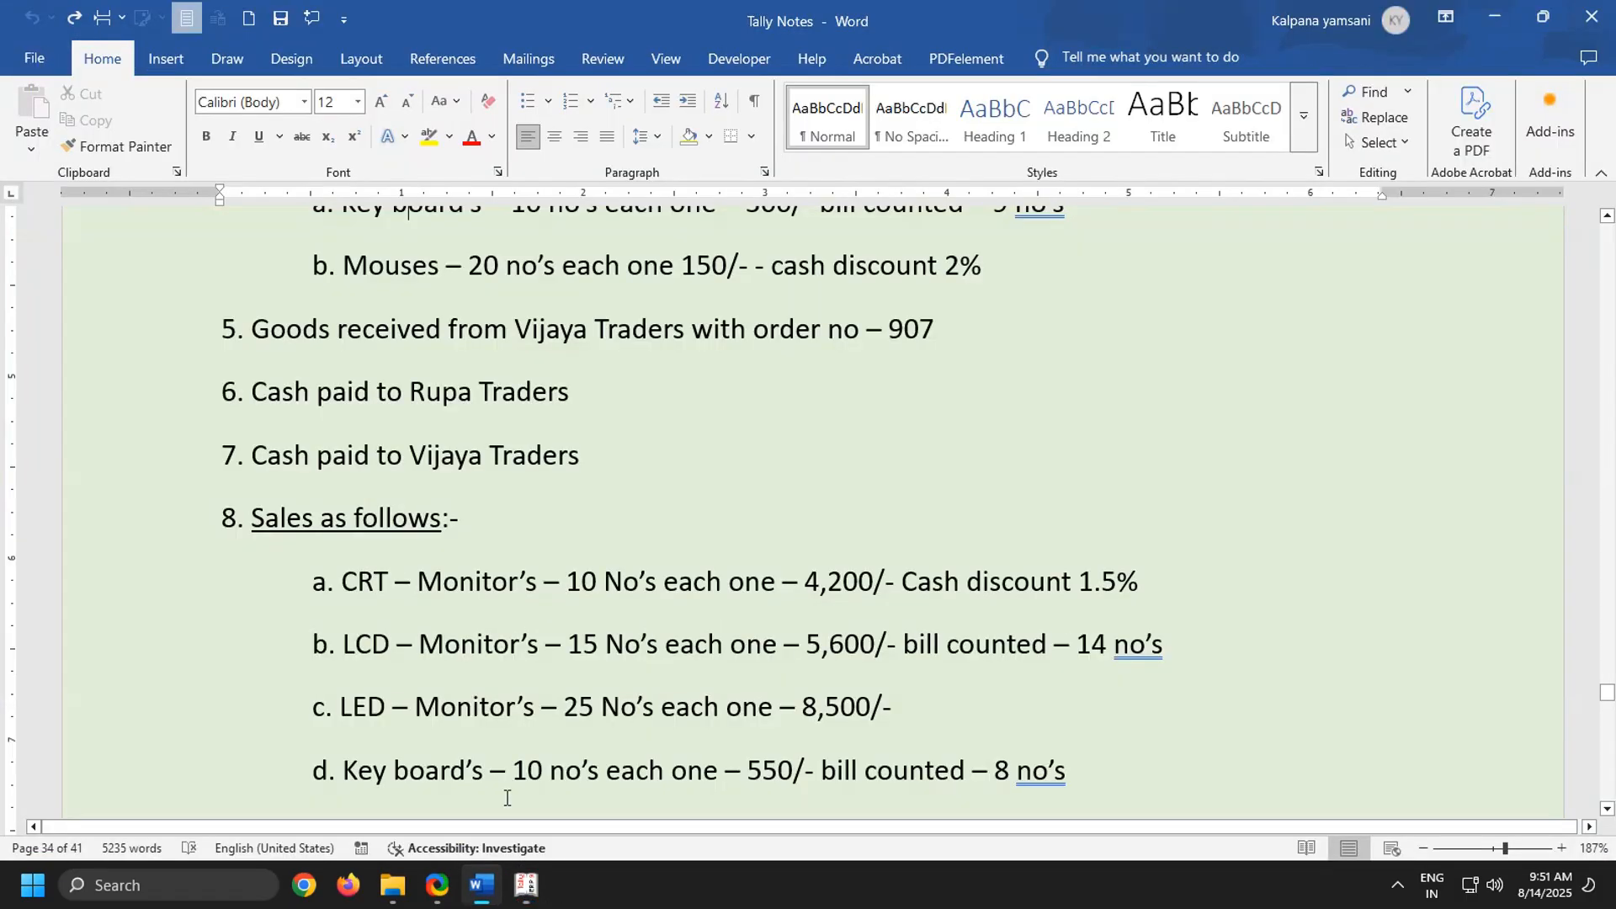
pyautogui.scroll(-3, 482, 627)
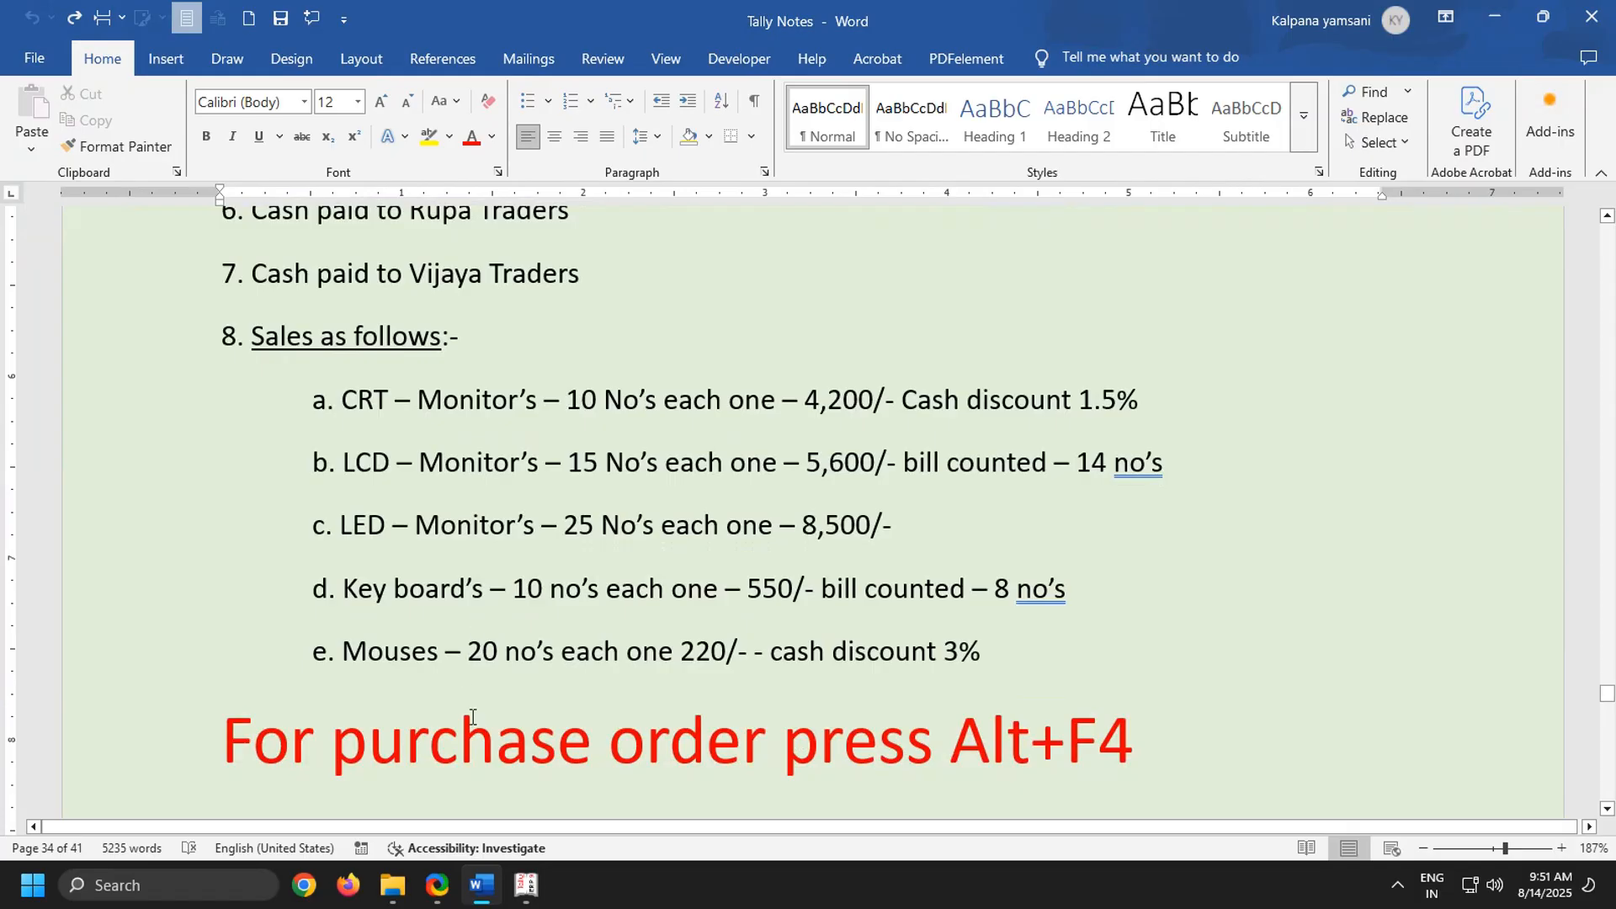
pyautogui.moveTo(530, 902)
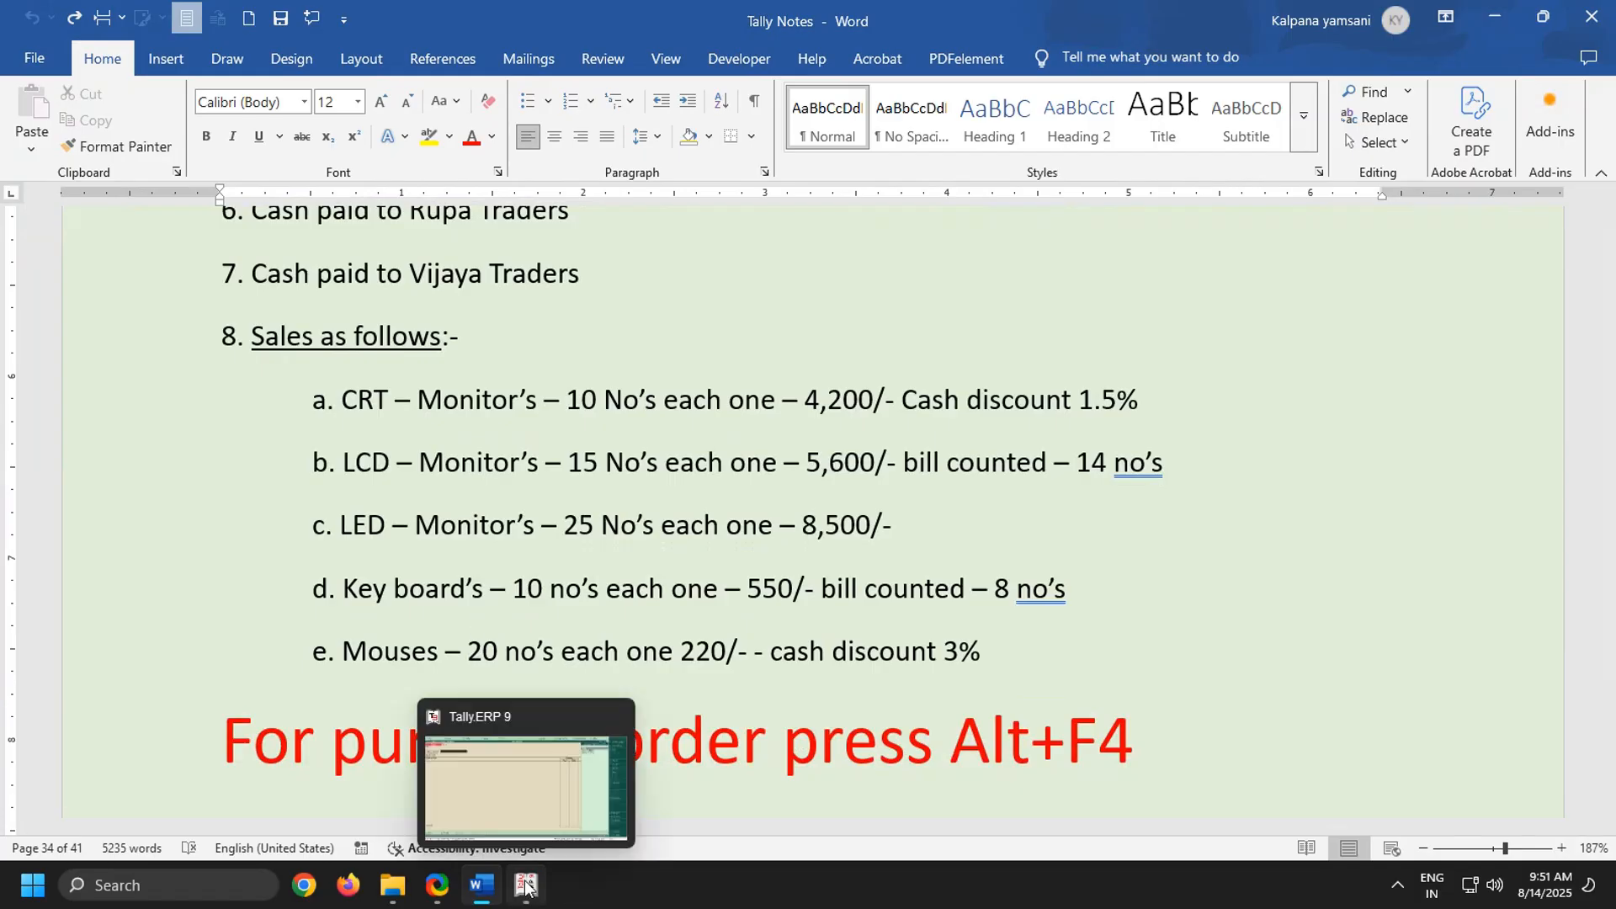
# Return to Tally.ERP 9 and choose Cash as the sales party, leaving the despatch, order and address details blank
pyautogui.click(526, 738)
pyautogui.press('Return')
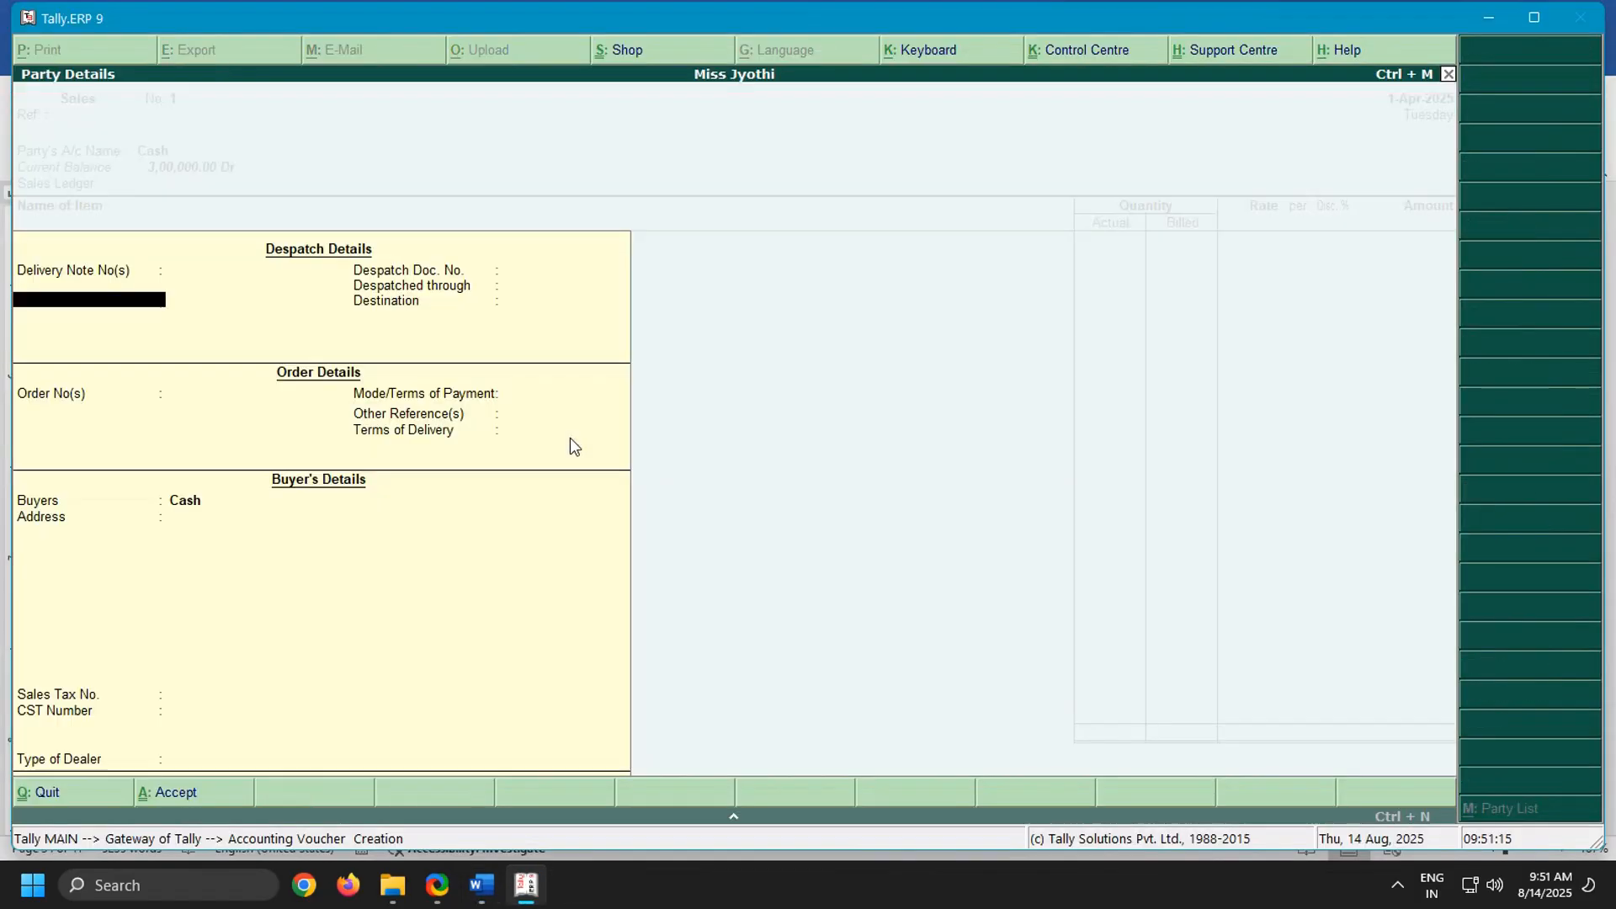
pyautogui.press('Return')
pyautogui.press('Return')
pyautogui.press('Return')
pyautogui.press('Return')
pyautogui.press('Return')
pyautogui.press('Return')
pyautogui.press('Return')
pyautogui.press('Return')
pyautogui.press('Return')
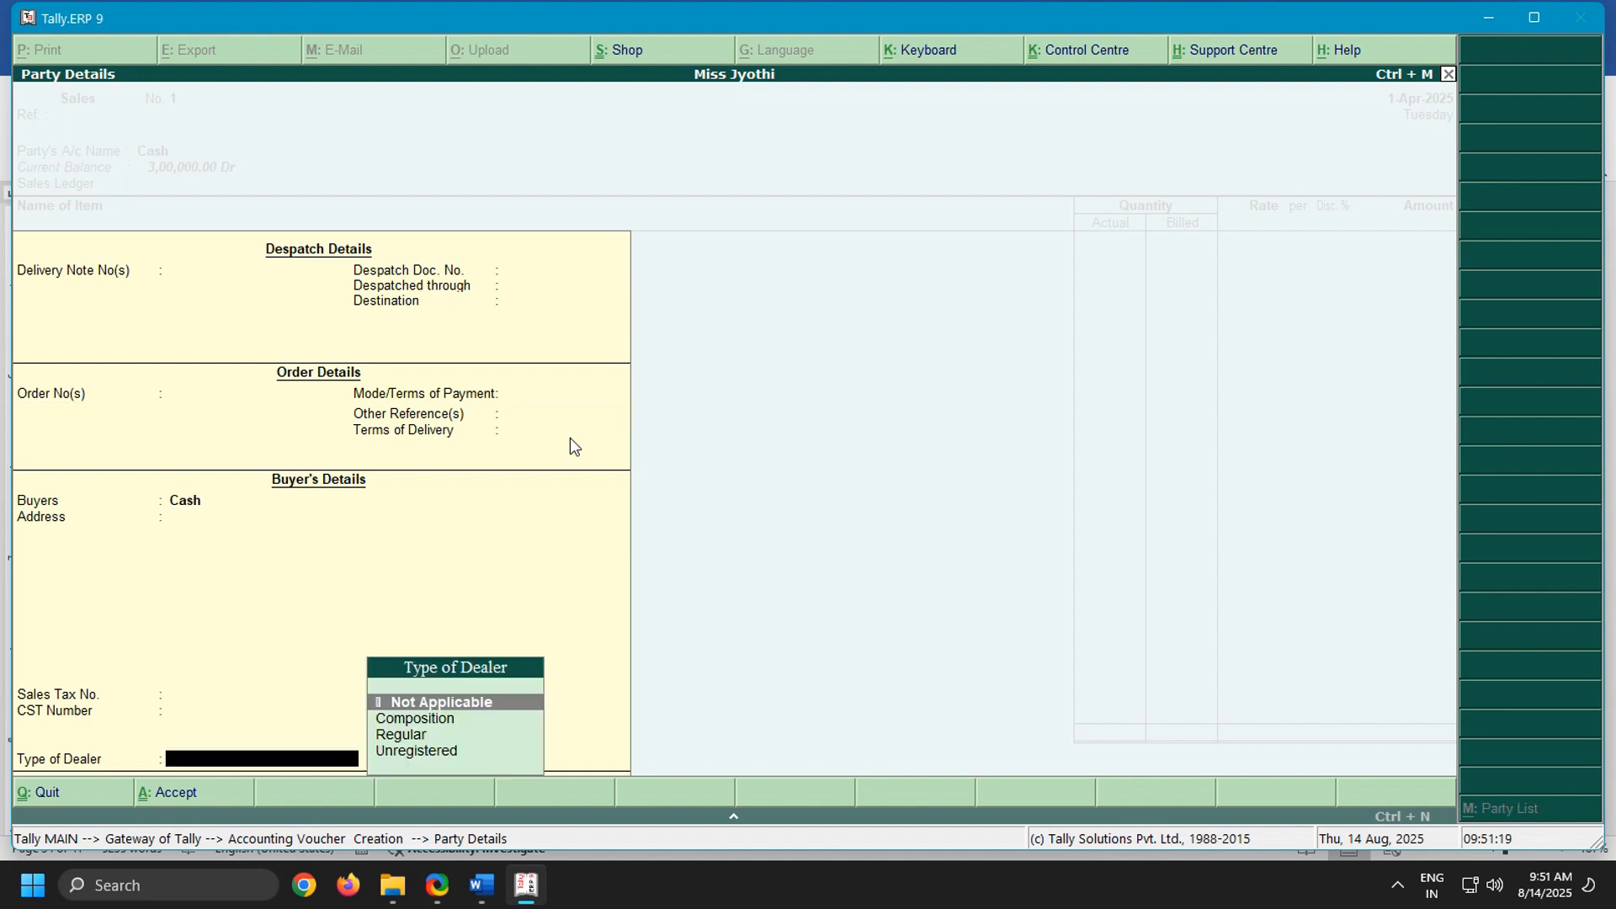
# Set the buyer's type of dealer to Regular and choose Sales as the sales ledger
pyautogui.press('Down')
pyautogui.press('Down')
pyautogui.press('Return')
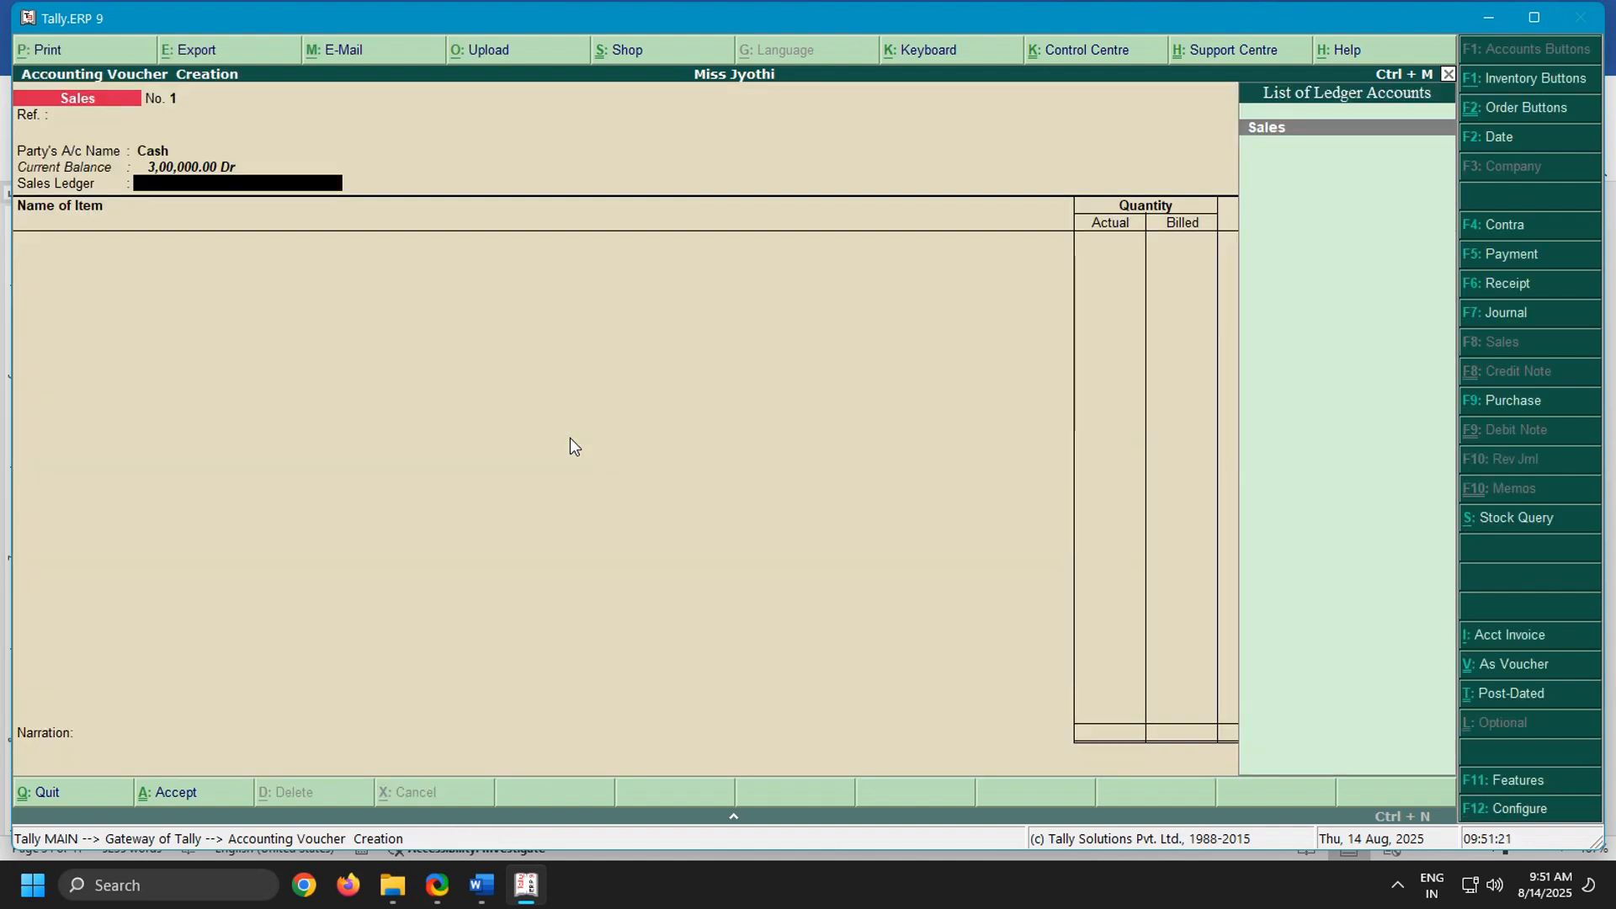
pyautogui.press('Return')
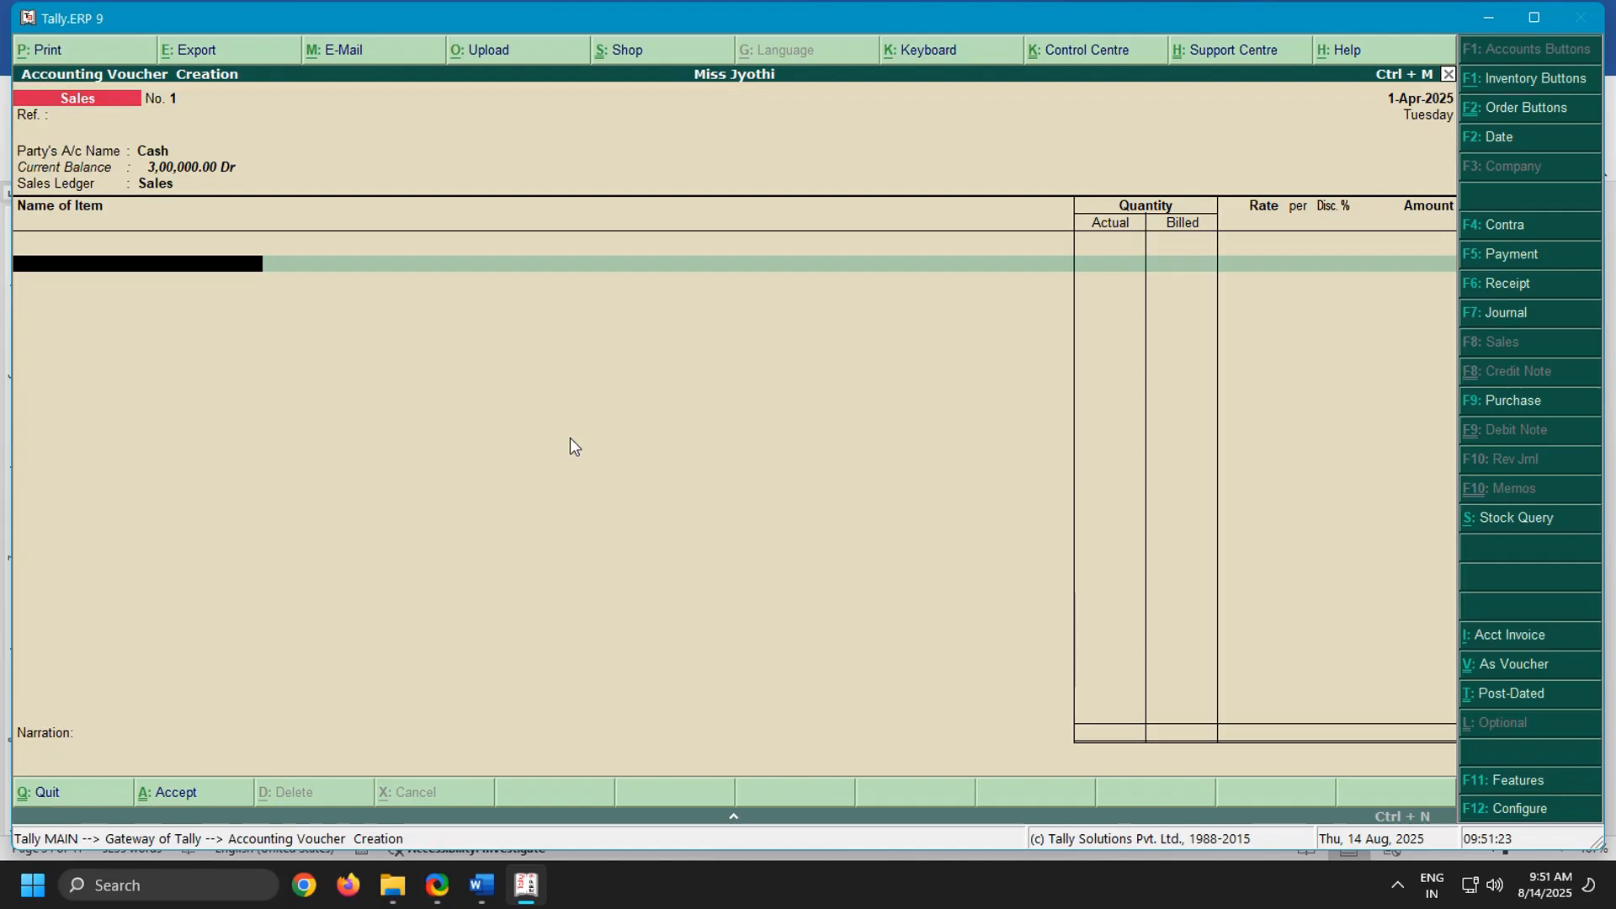
# Choose Crt Monitors as the first item of the sales voucher
pyautogui.write('Cr')
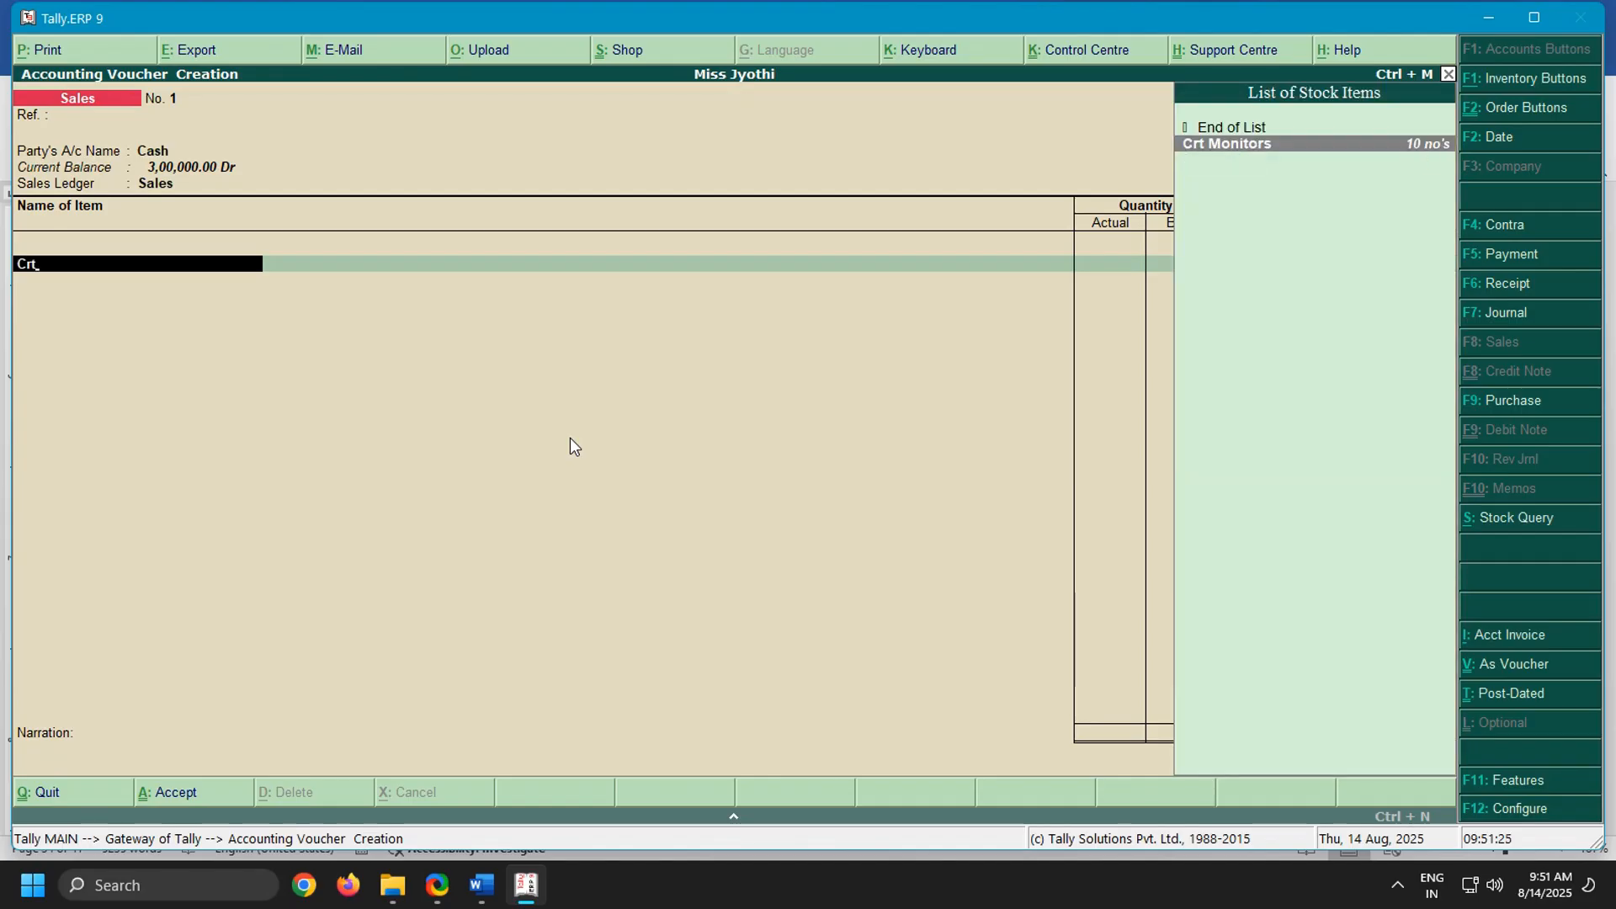
pyautogui.write('t')
pyautogui.press('Return')
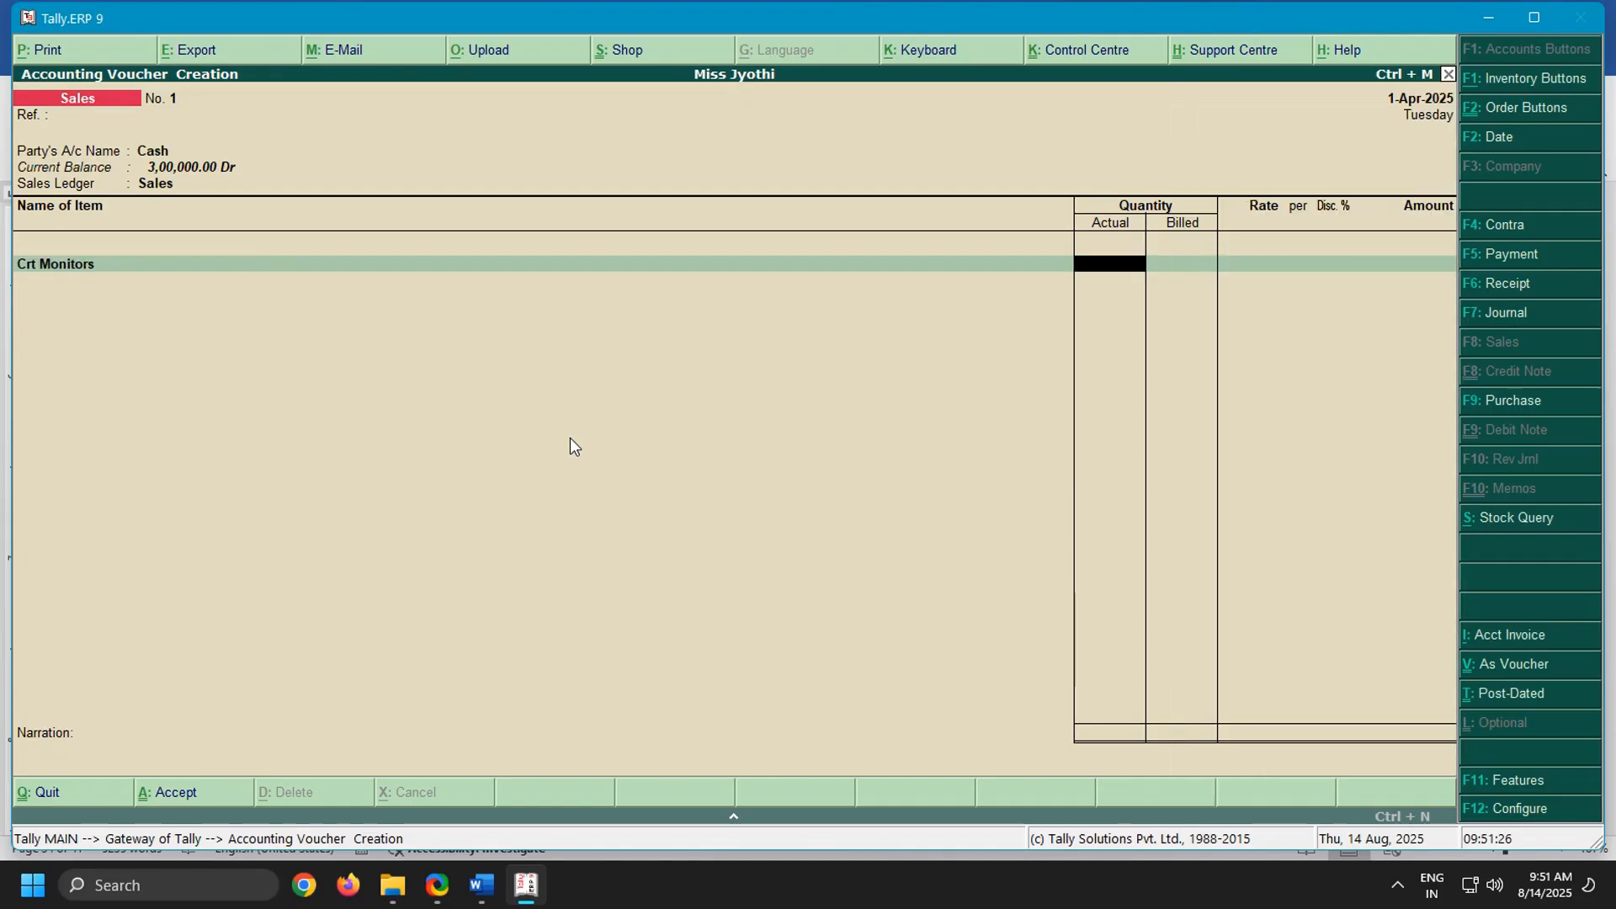
# Switch to the Word notes and highlight the CRT monitors sales line to read its quantity, rate and discount
pyautogui.click(495, 891)
pyautogui.moveTo(304, 393); pyautogui.dragTo(1381, 392)
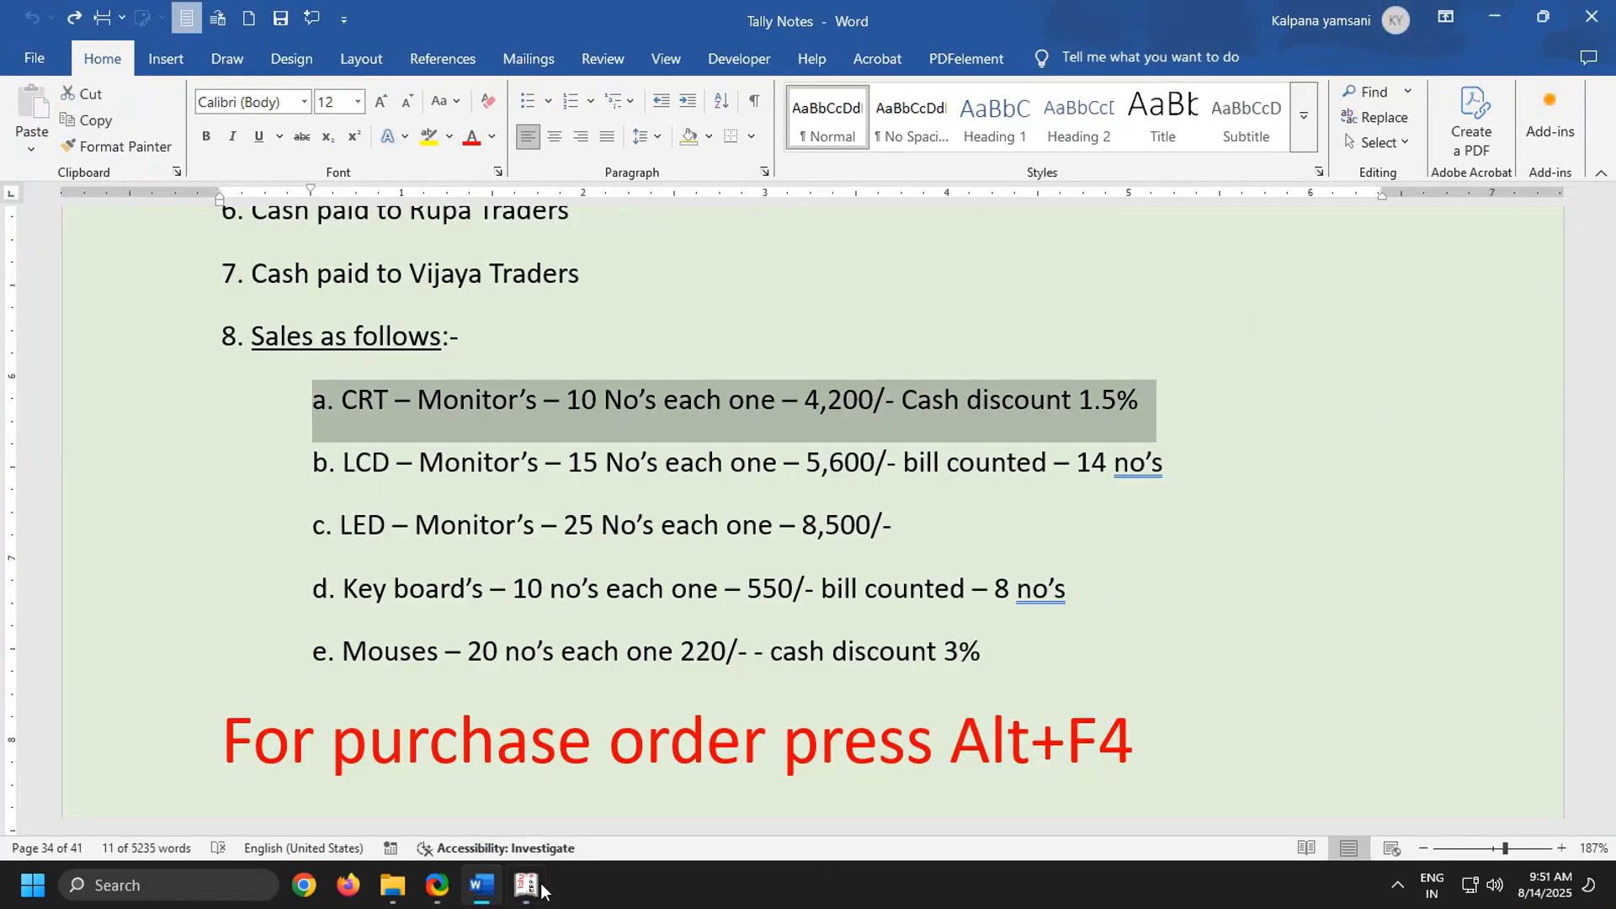
pyautogui.moveTo(535, 890)
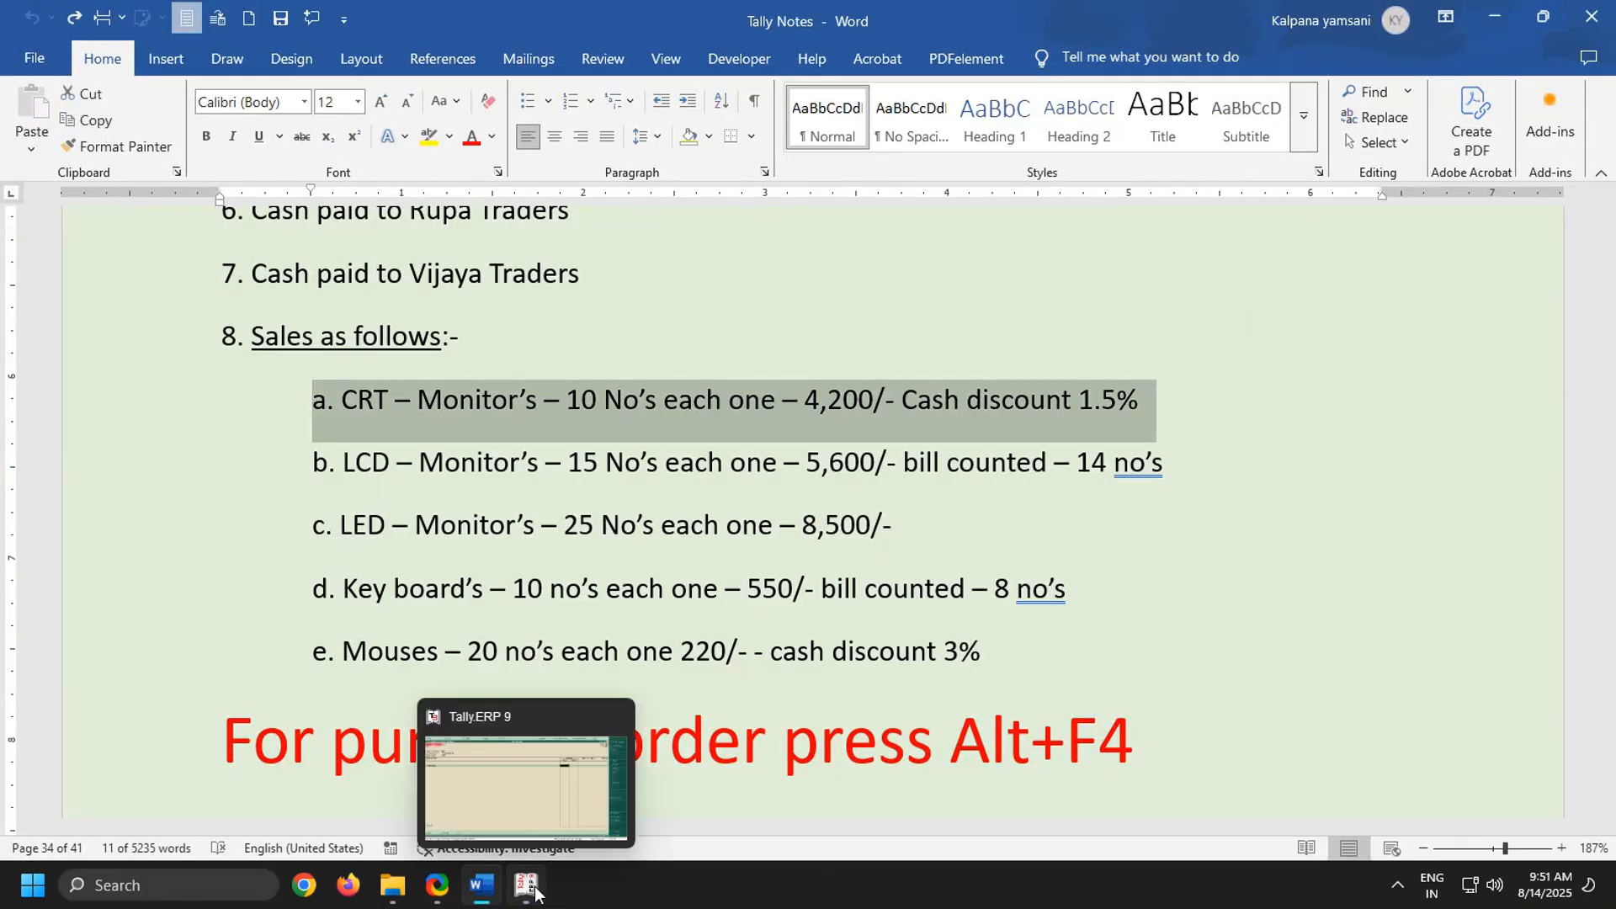
# Return to Tally.ERP 9 and set both the actual and billed quantity of Crt Monitors to 10 no's
pyautogui.click(529, 797)
pyautogui.write('10')
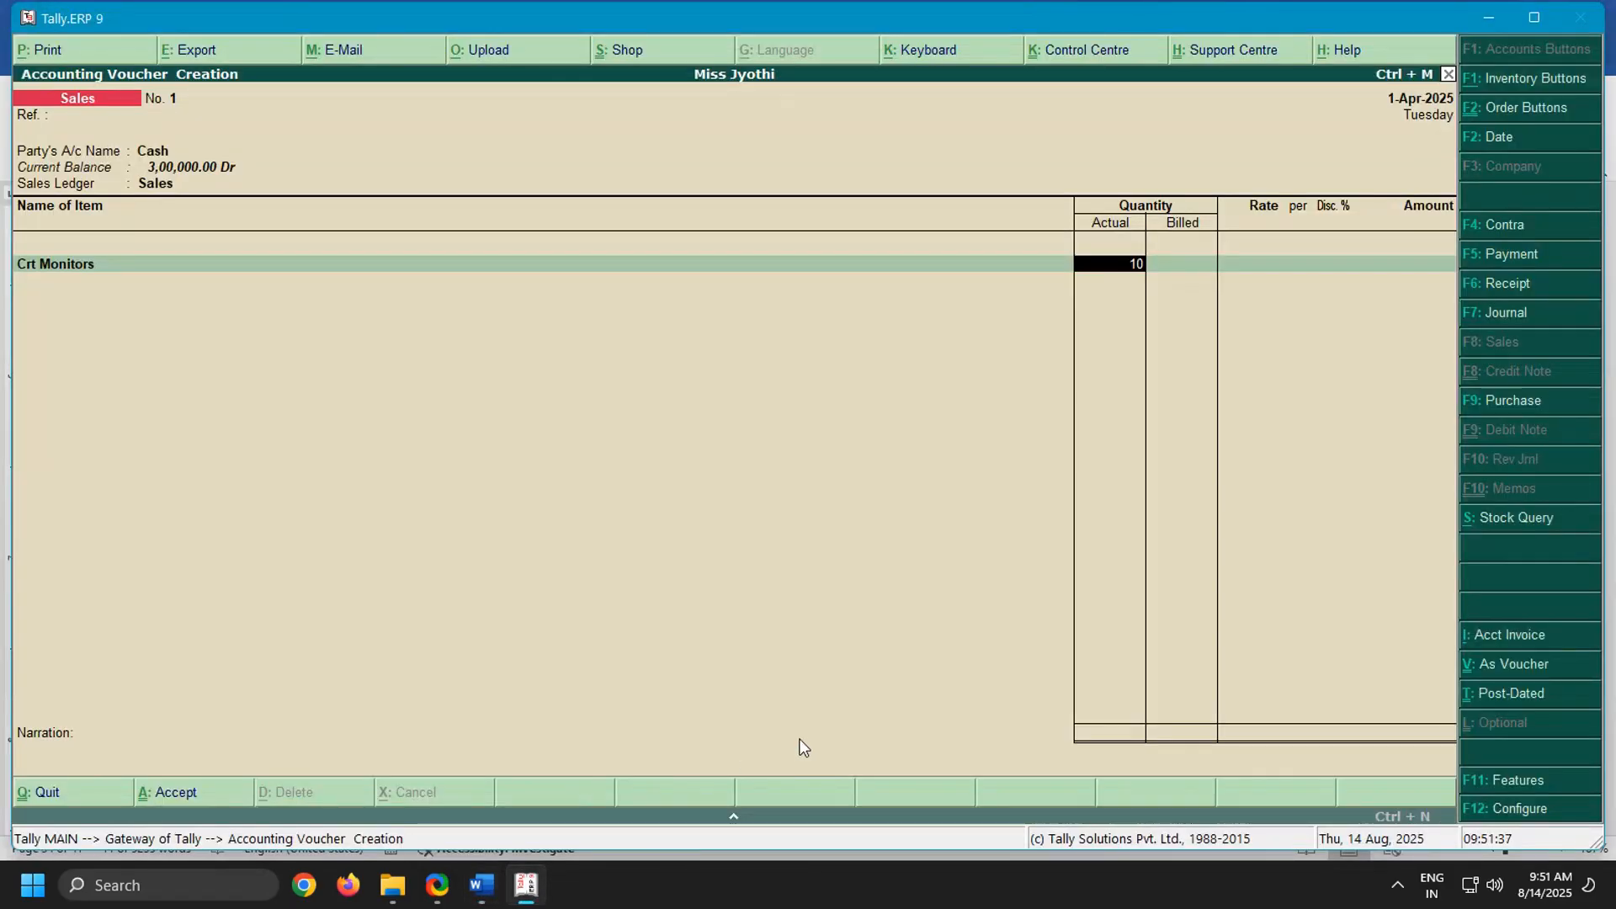
pyautogui.press('Return')
pyautogui.press('Return')
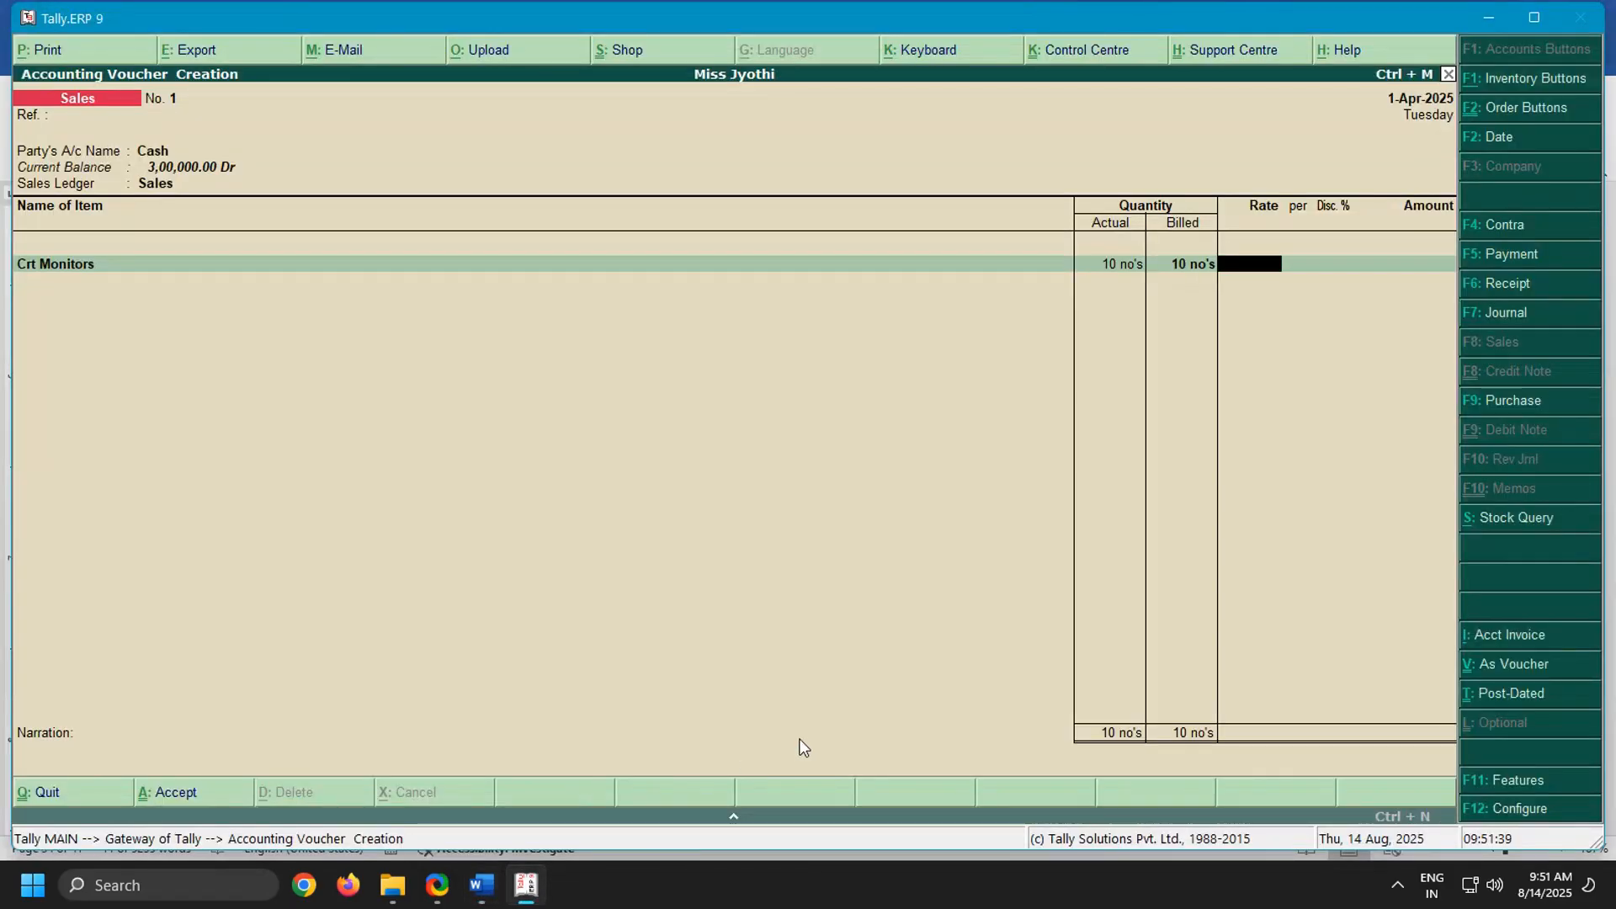
# Check the CRT monitors rate in the Word notes and enter 4,200 per no's for Crt Monitors in the Tally sales voucher
pyautogui.click(480, 900)
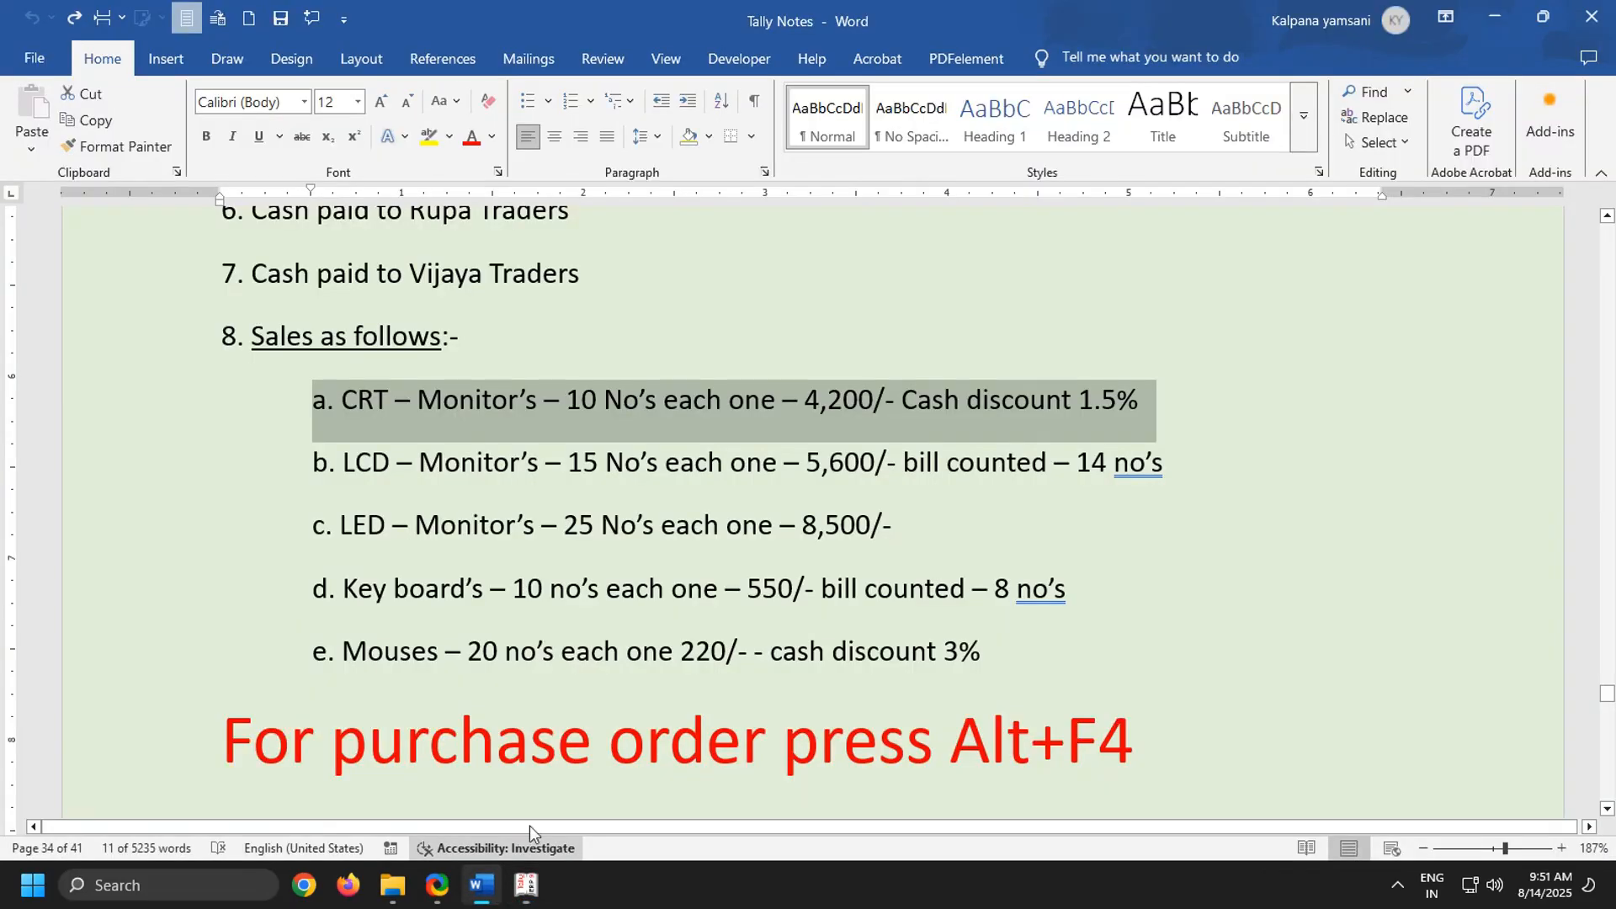
pyautogui.click(817, 403)
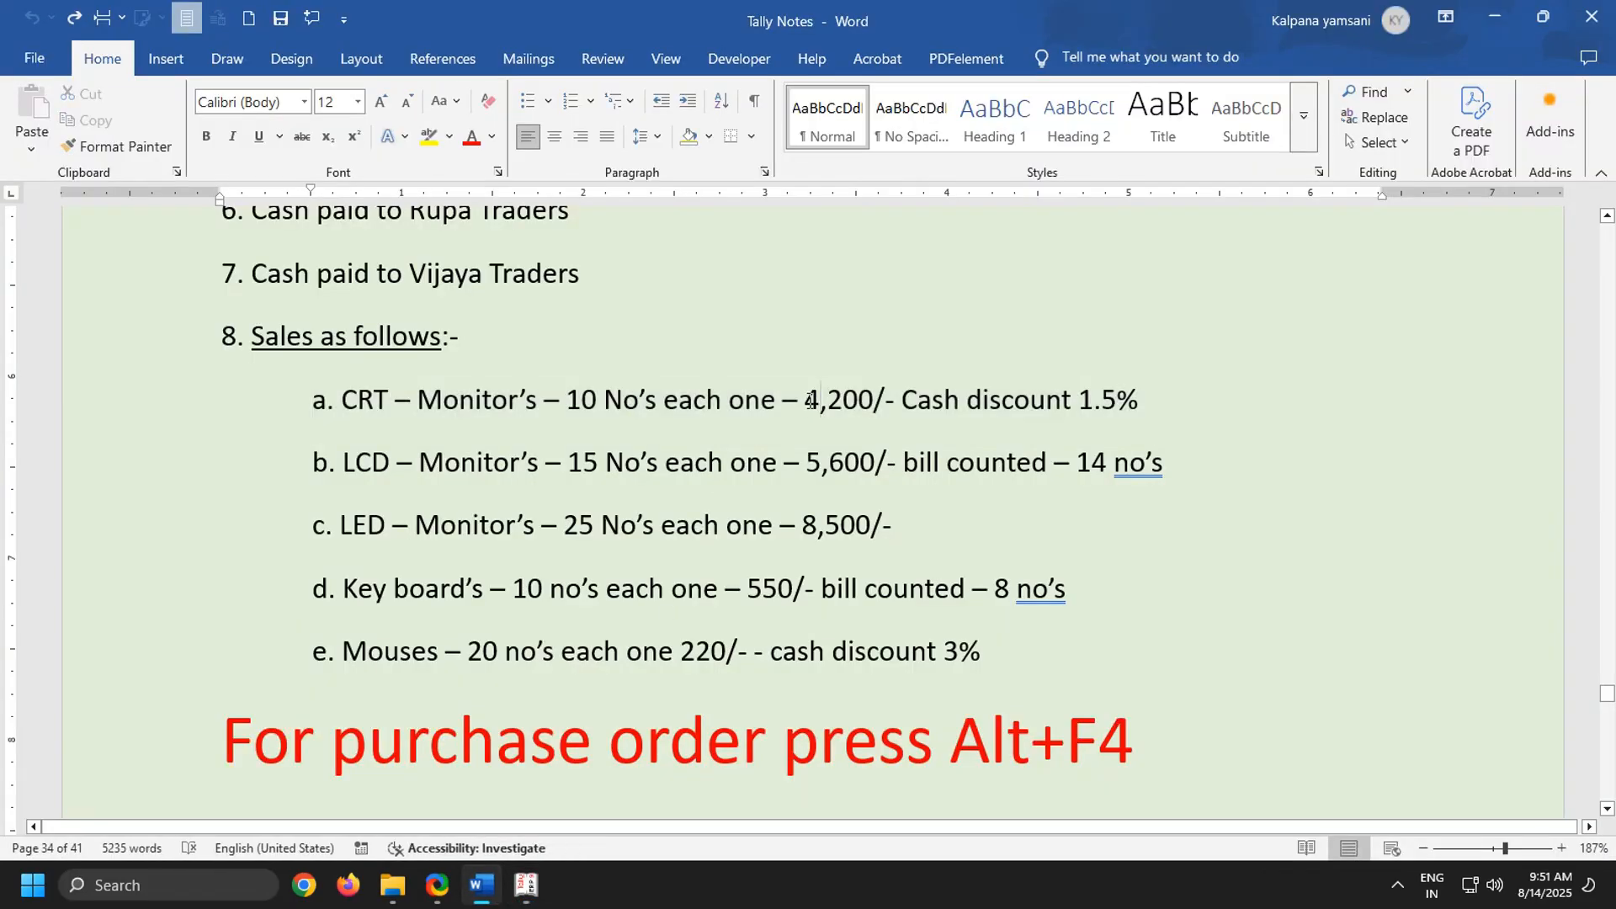
pyautogui.doubleClick(816, 403)
pyautogui.click(529, 886)
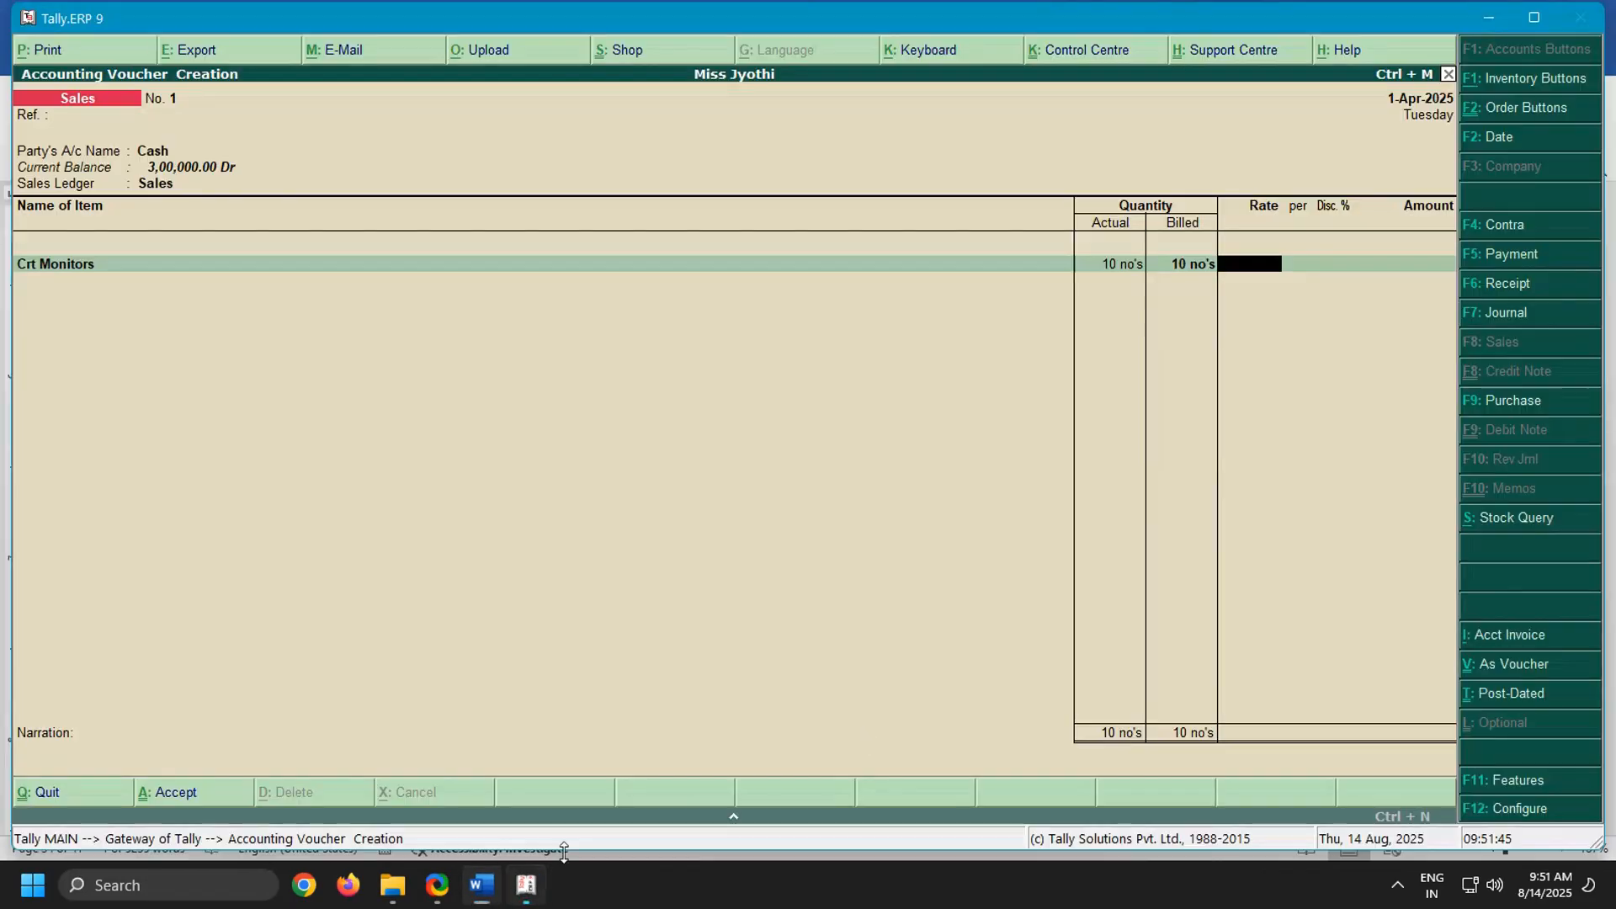
pyautogui.write('4,20')
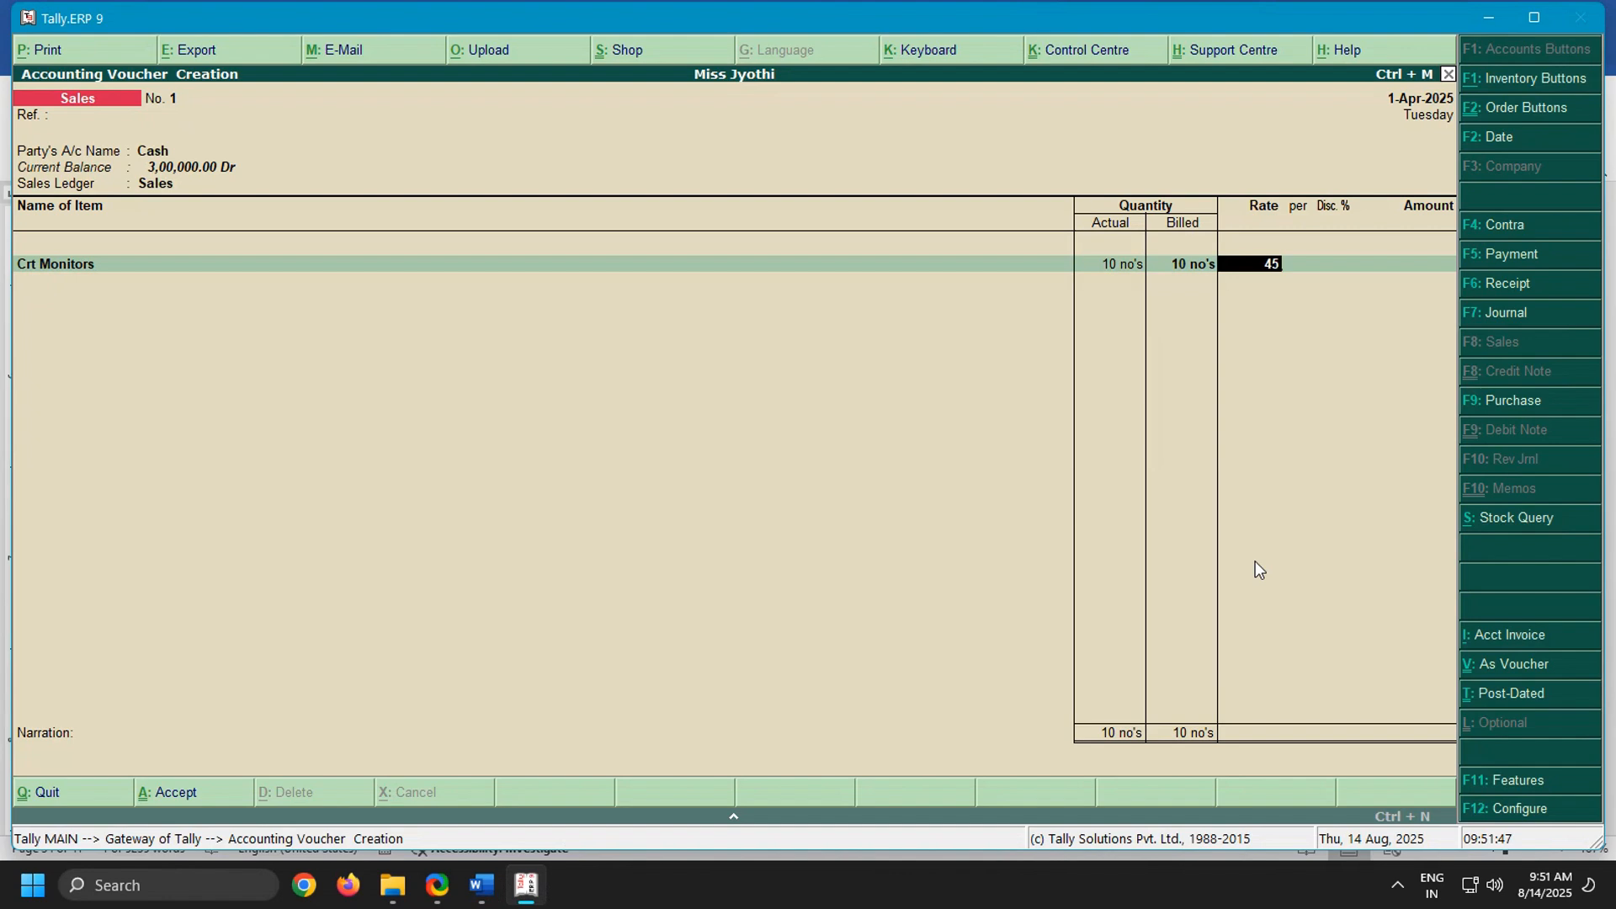
pyautogui.write('00')
pyautogui.press('Return')
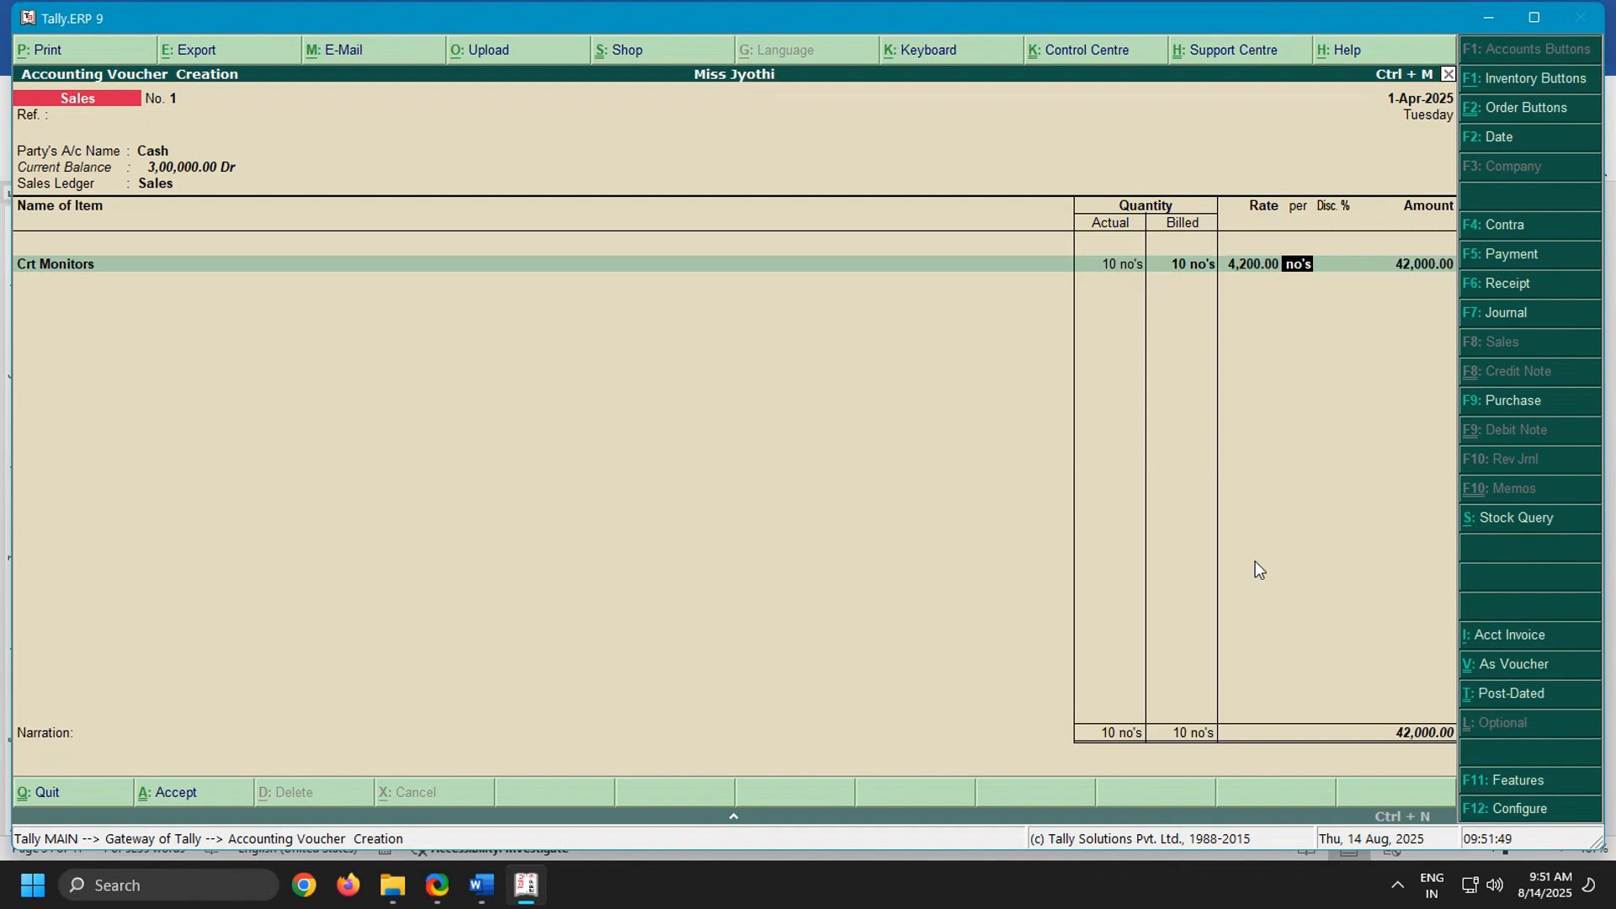
pyautogui.press('Return')
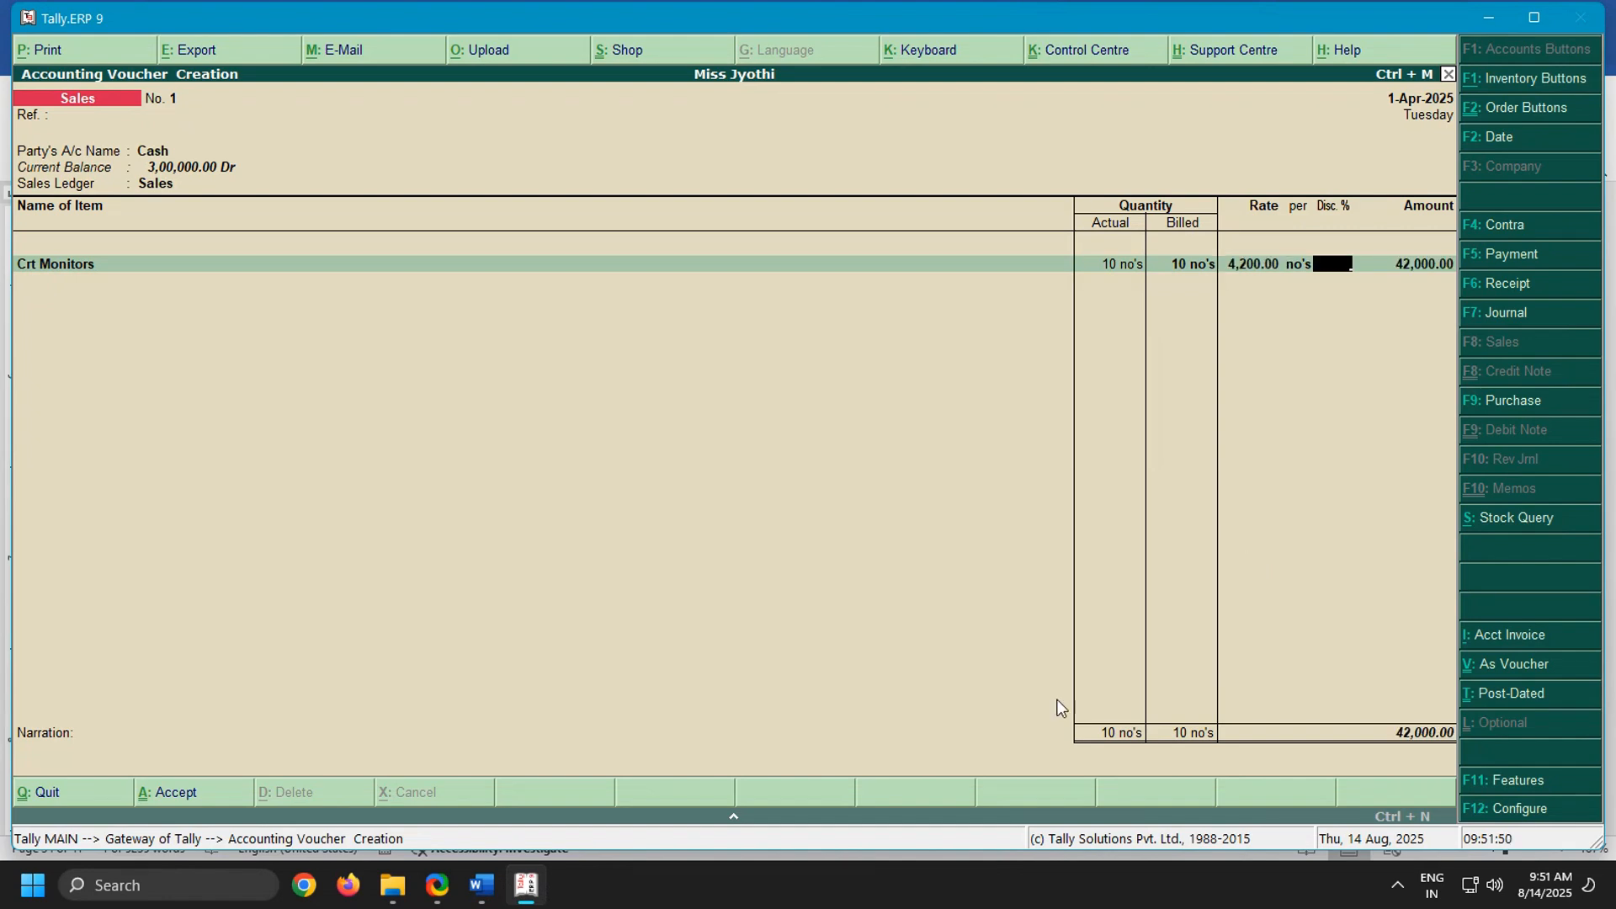
# Recheck the Word notes, then give Crt Monitors a 1.5% discount in Tally and accept the item line
pyautogui.click(525, 884)
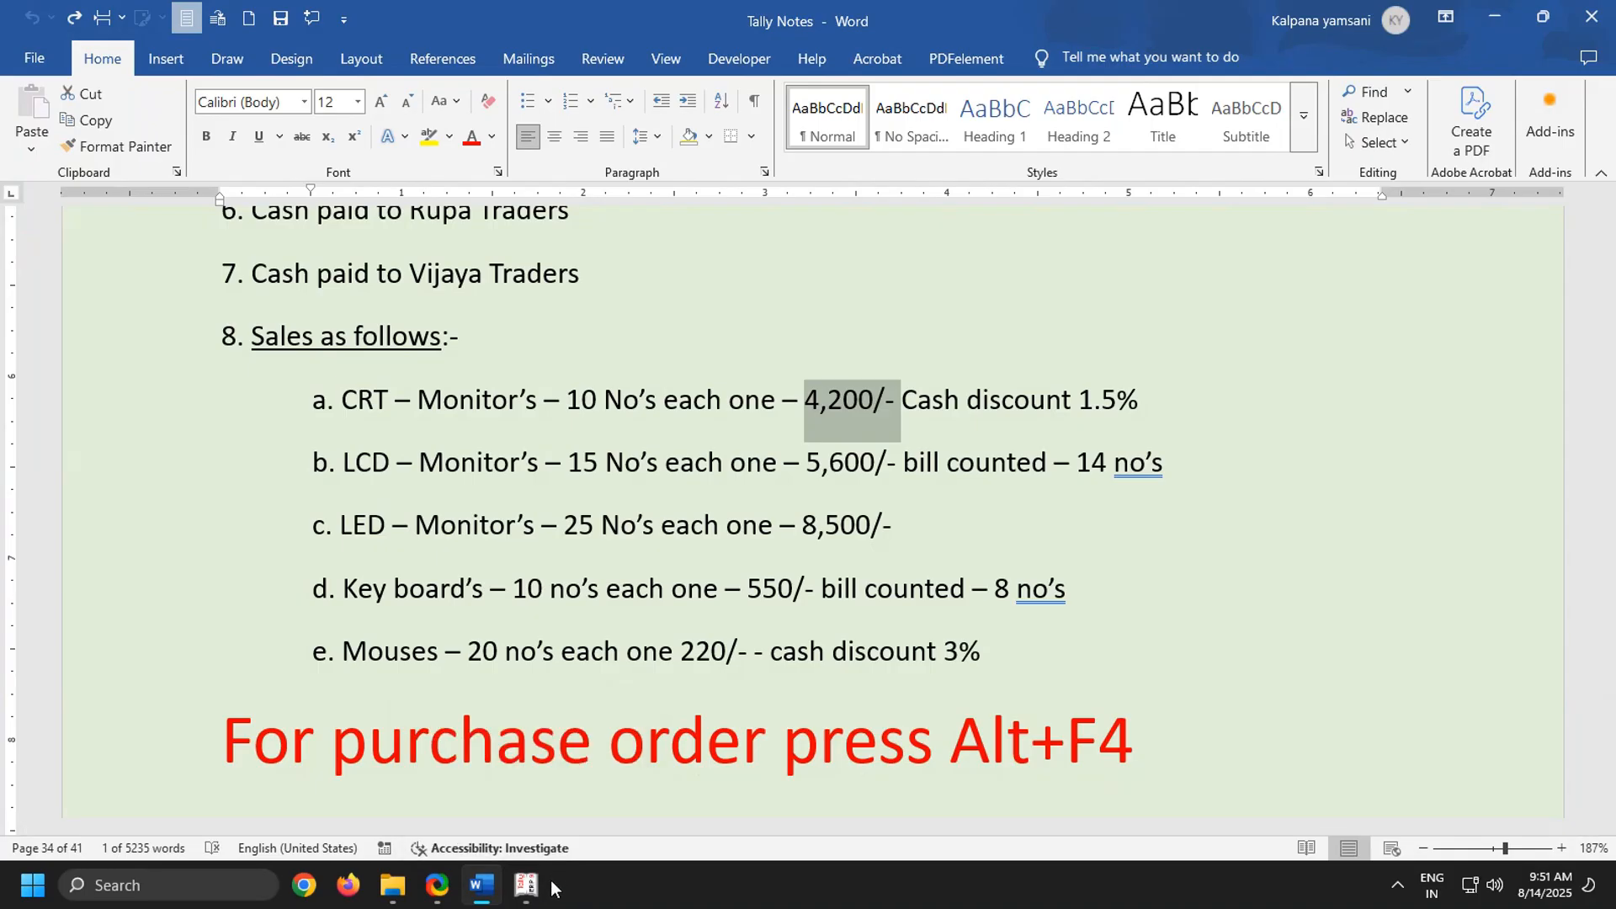
pyautogui.click(525, 884)
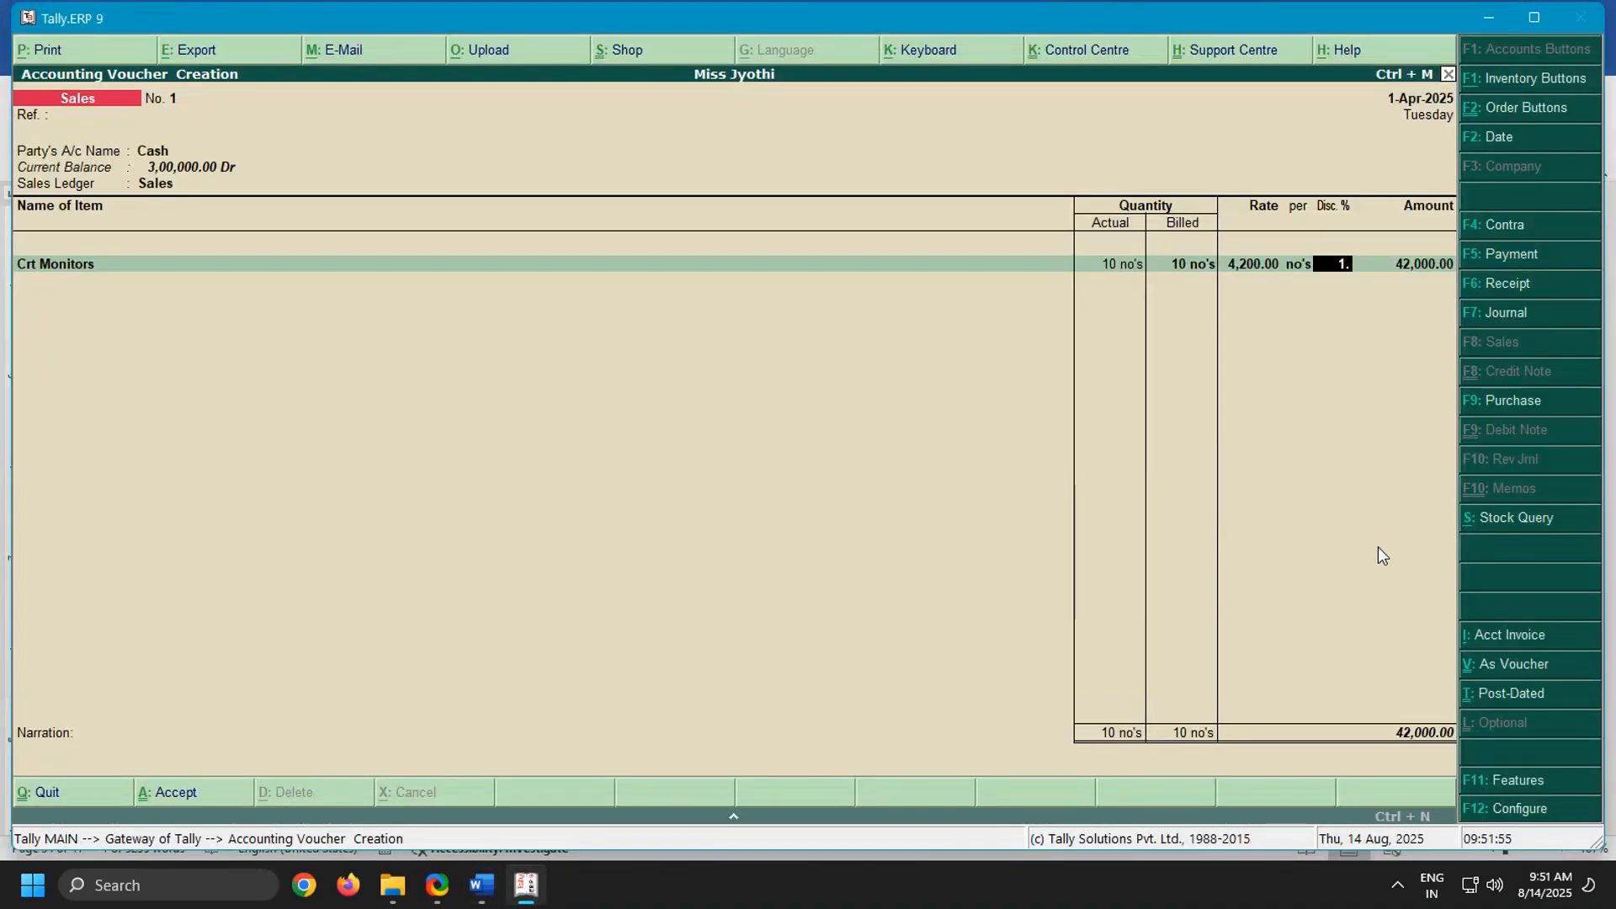
pyautogui.write('5')
pyautogui.press('Return')
pyautogui.press('Return')
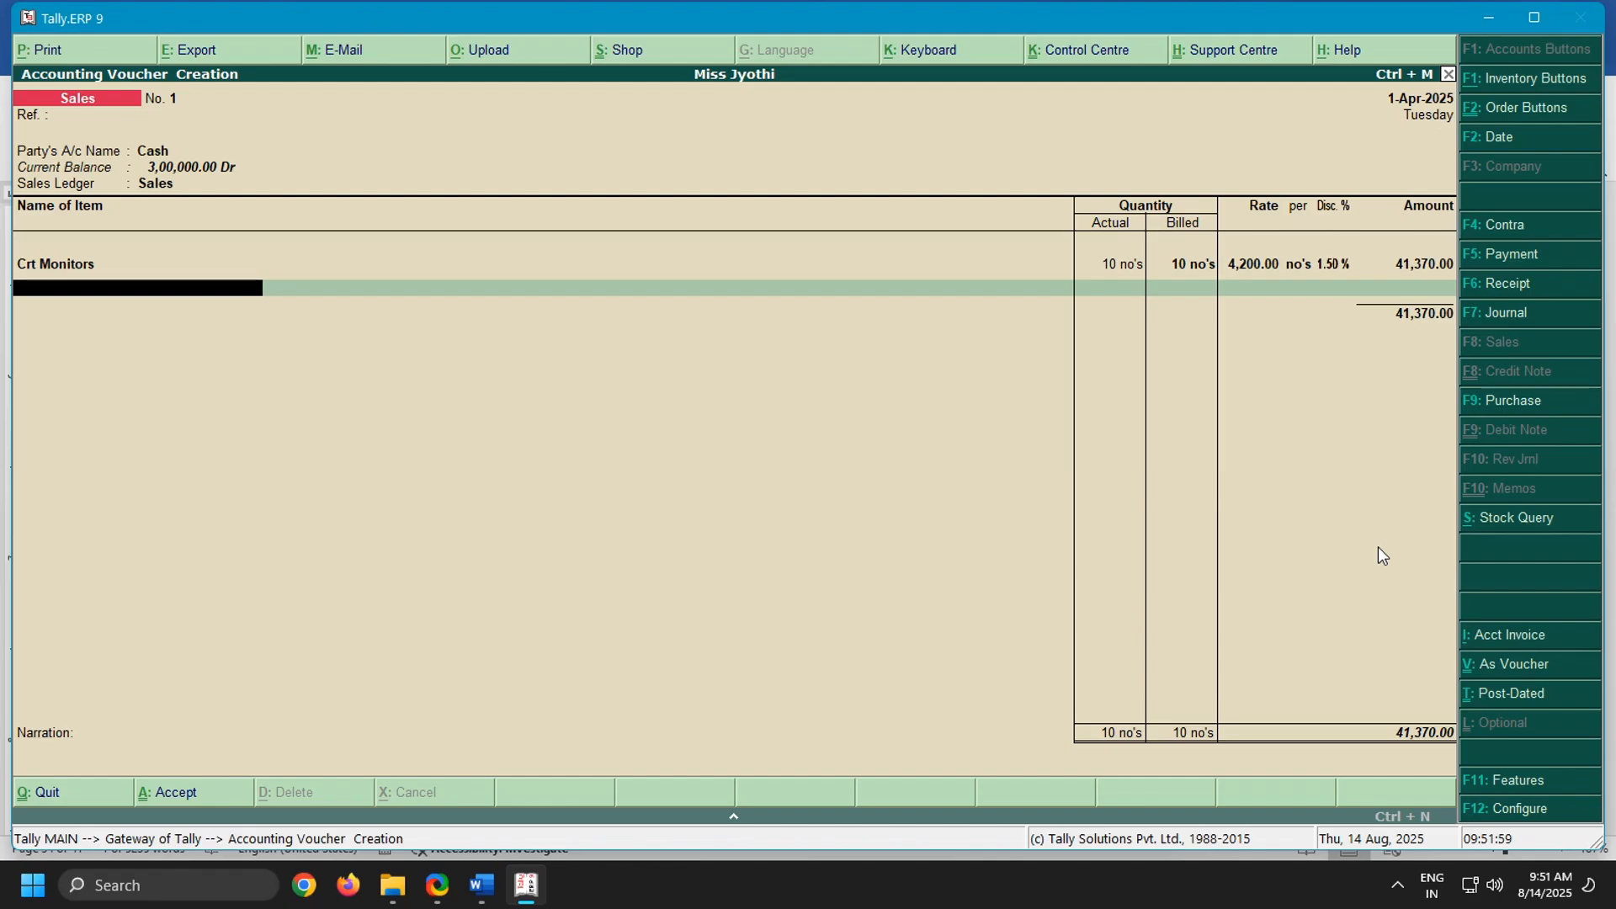
# Choose Lcdmonitors as the second sales item and highlight the LCD monitors line in the Word notes
pyautogui.write('Lcd')
pyautogui.press('Return')
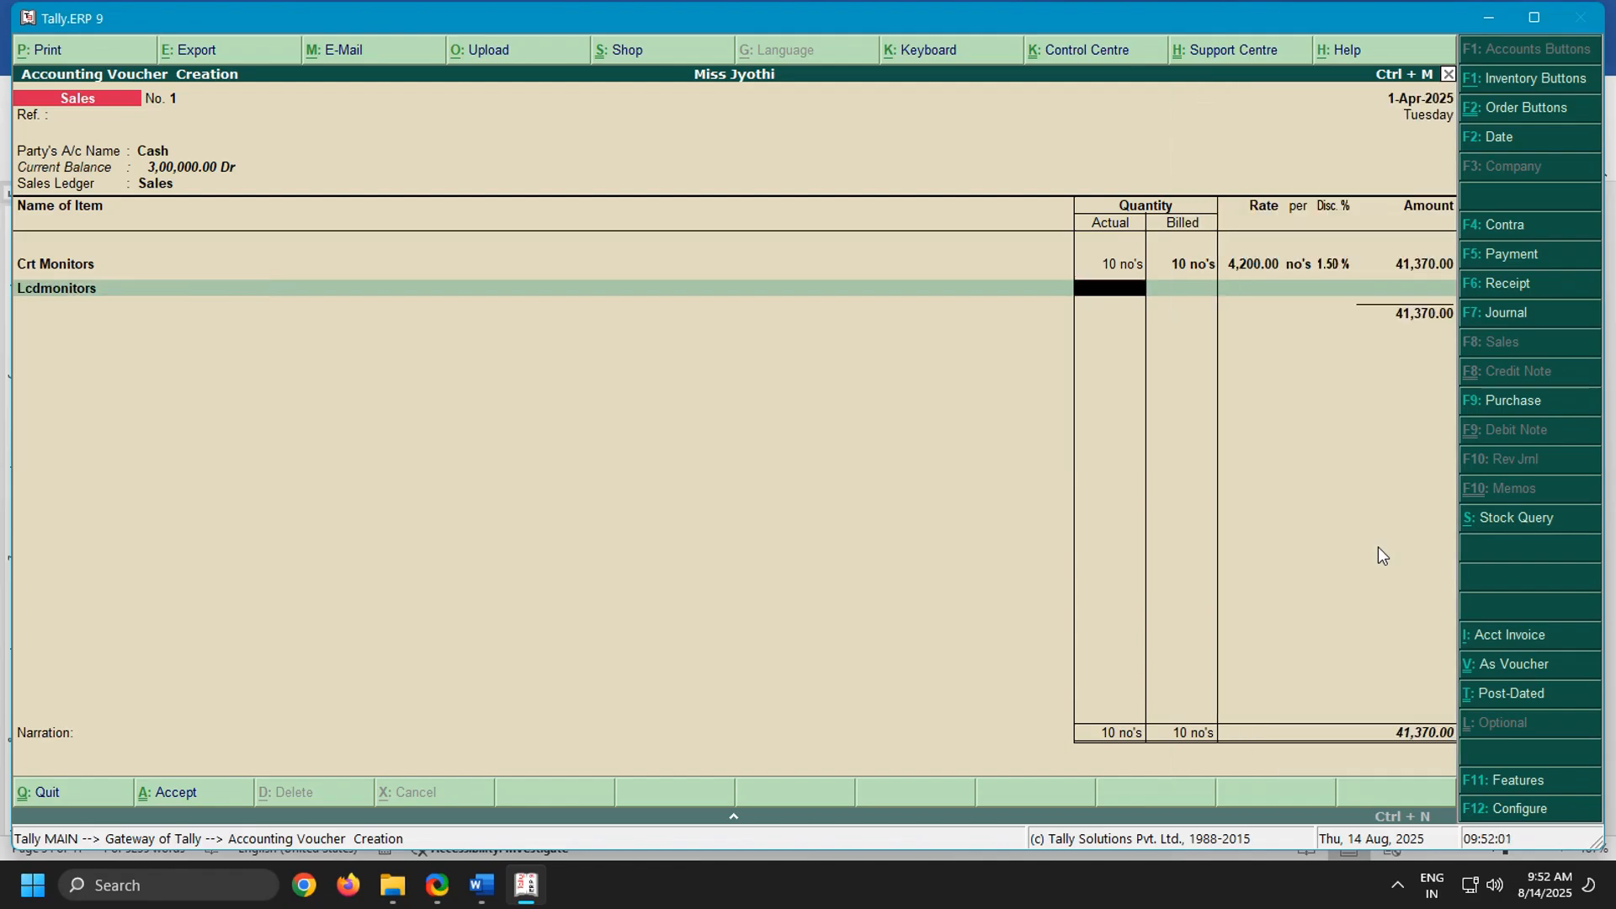
pyautogui.click(479, 885)
pyautogui.moveTo(506, 886)
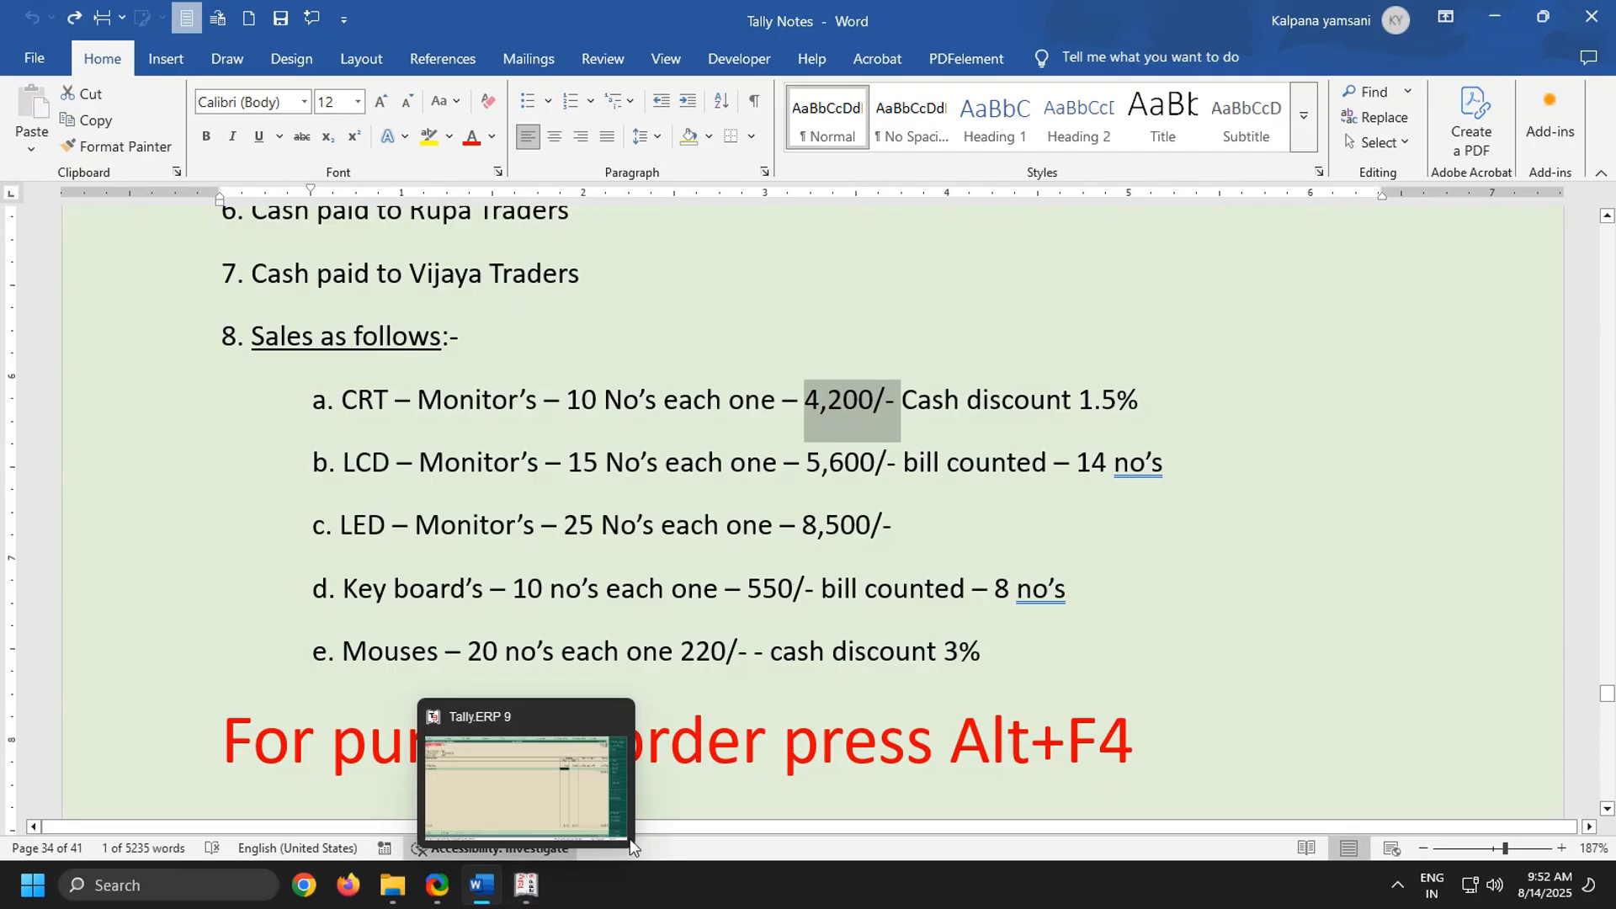
pyautogui.moveTo(312, 463); pyautogui.dragTo(1238, 488)
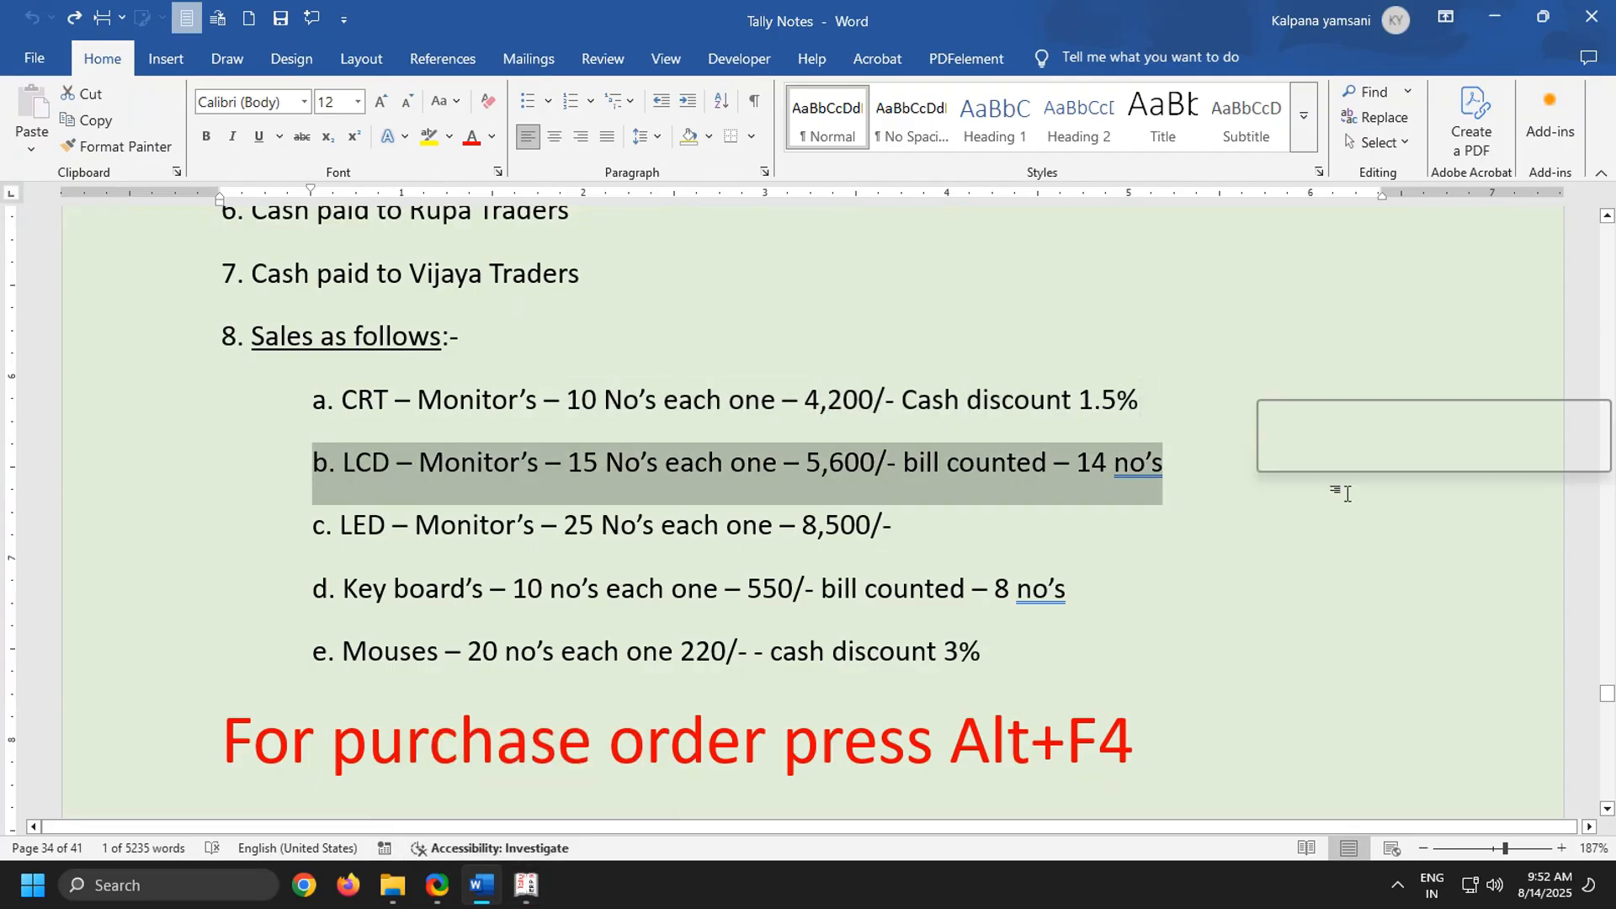
# Return to Tally.ERP 9 and set the Lcdmonitors actual quantity to 15 and billed quantity to 14
pyautogui.click(526, 886)
pyautogui.write('15')
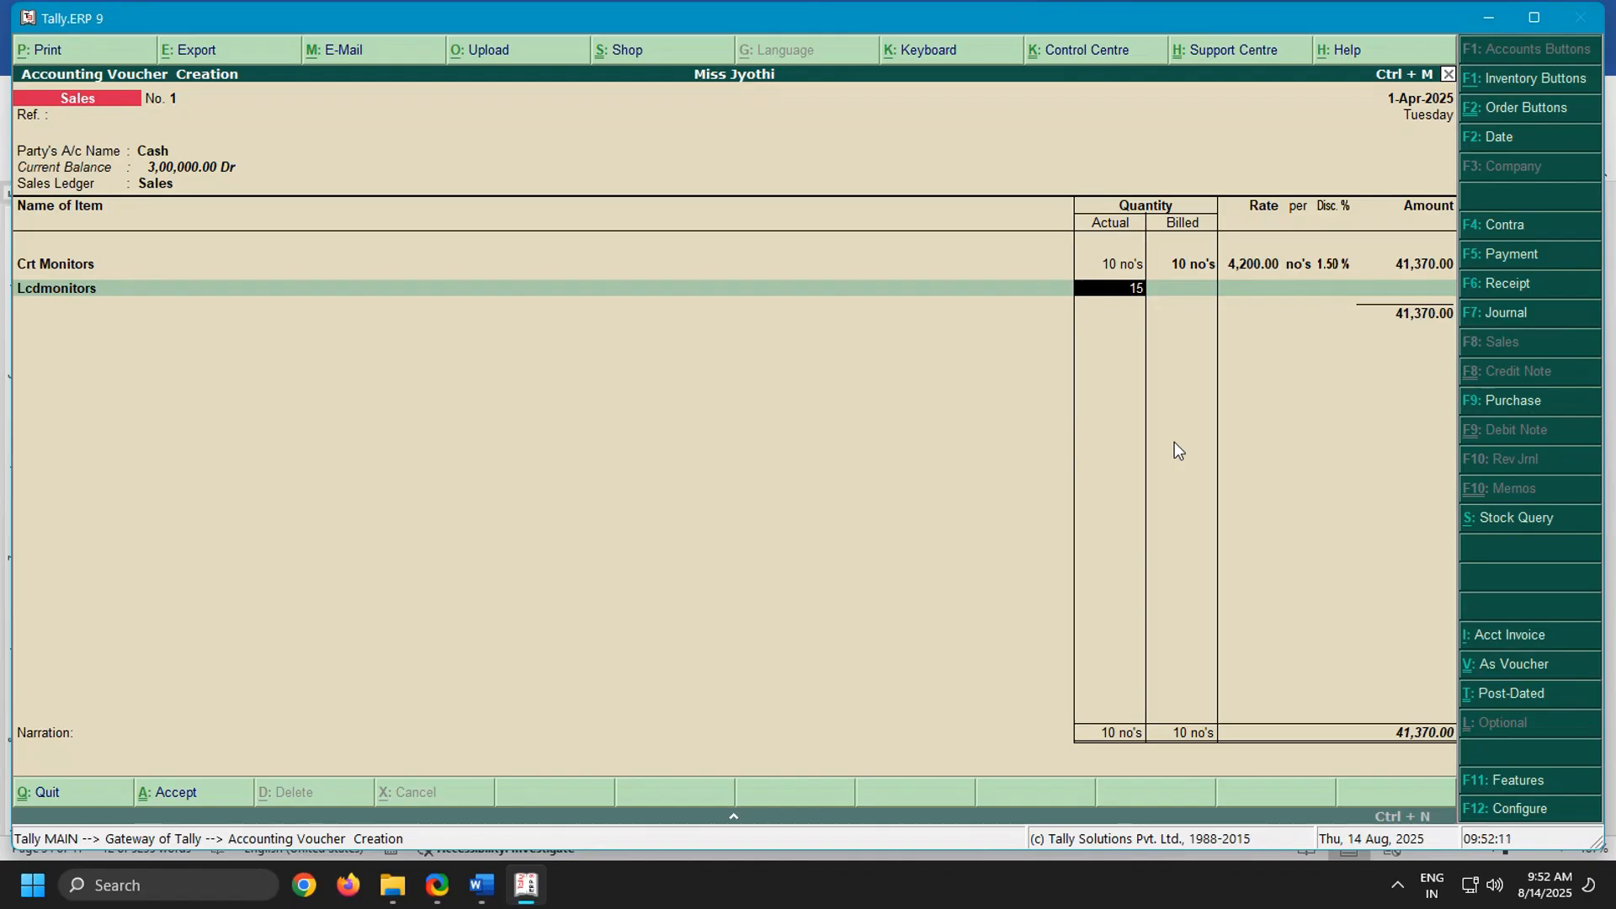
pyautogui.press('Return')
pyautogui.write('14')
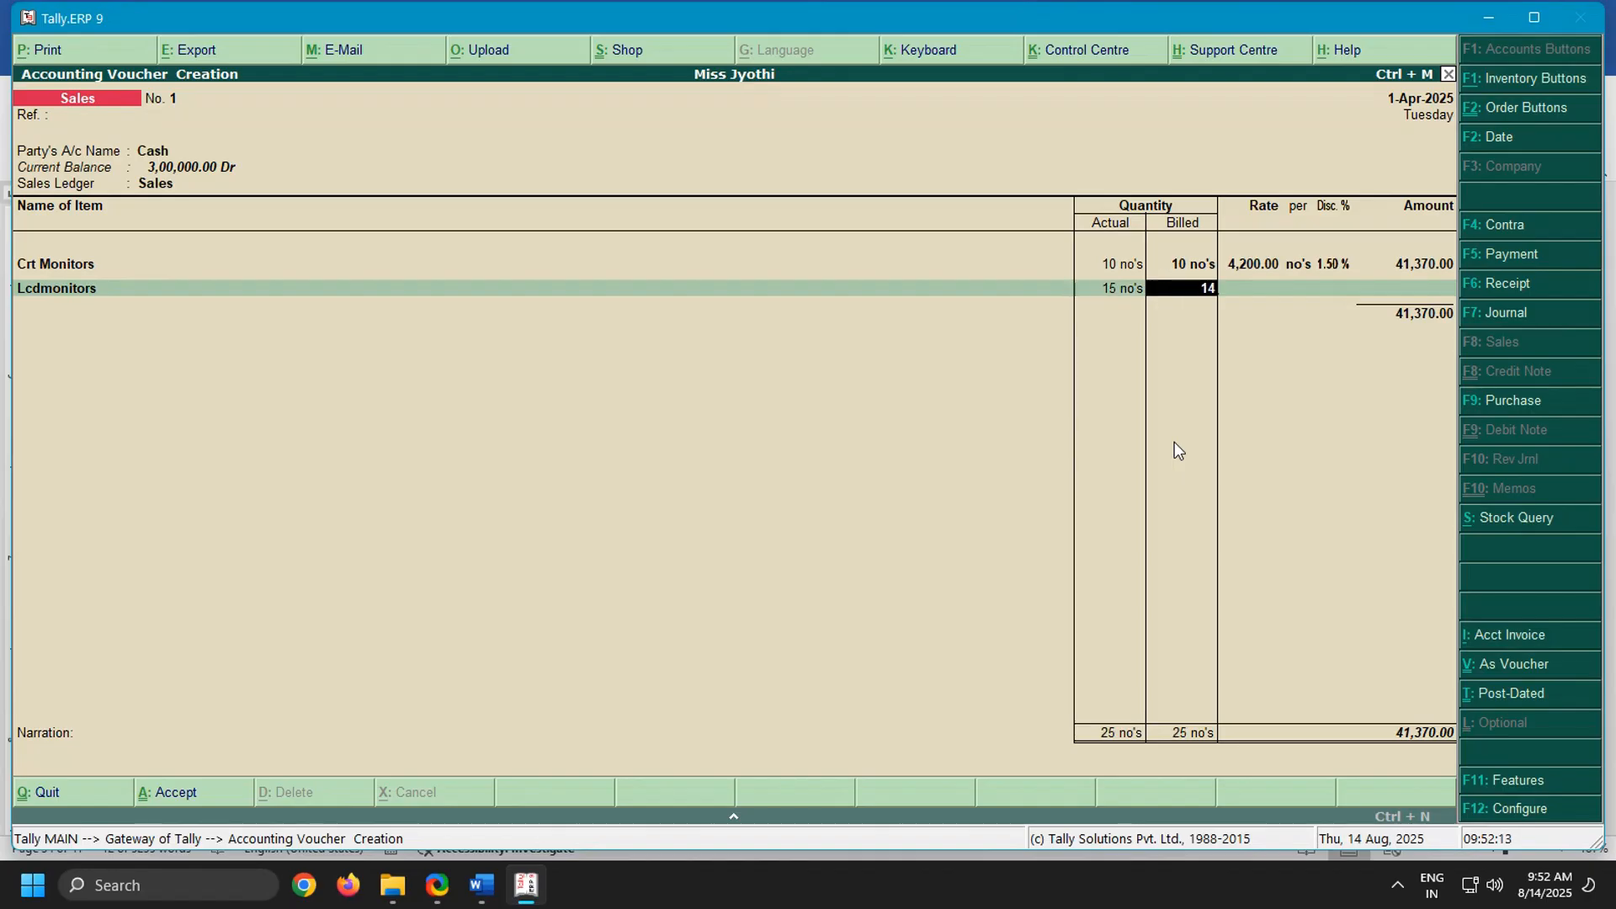
pyautogui.press('Return')
# Set the Lcdmonitors rate to 5,600 per no's without a discount and accept the item line
pyautogui.write('5600')
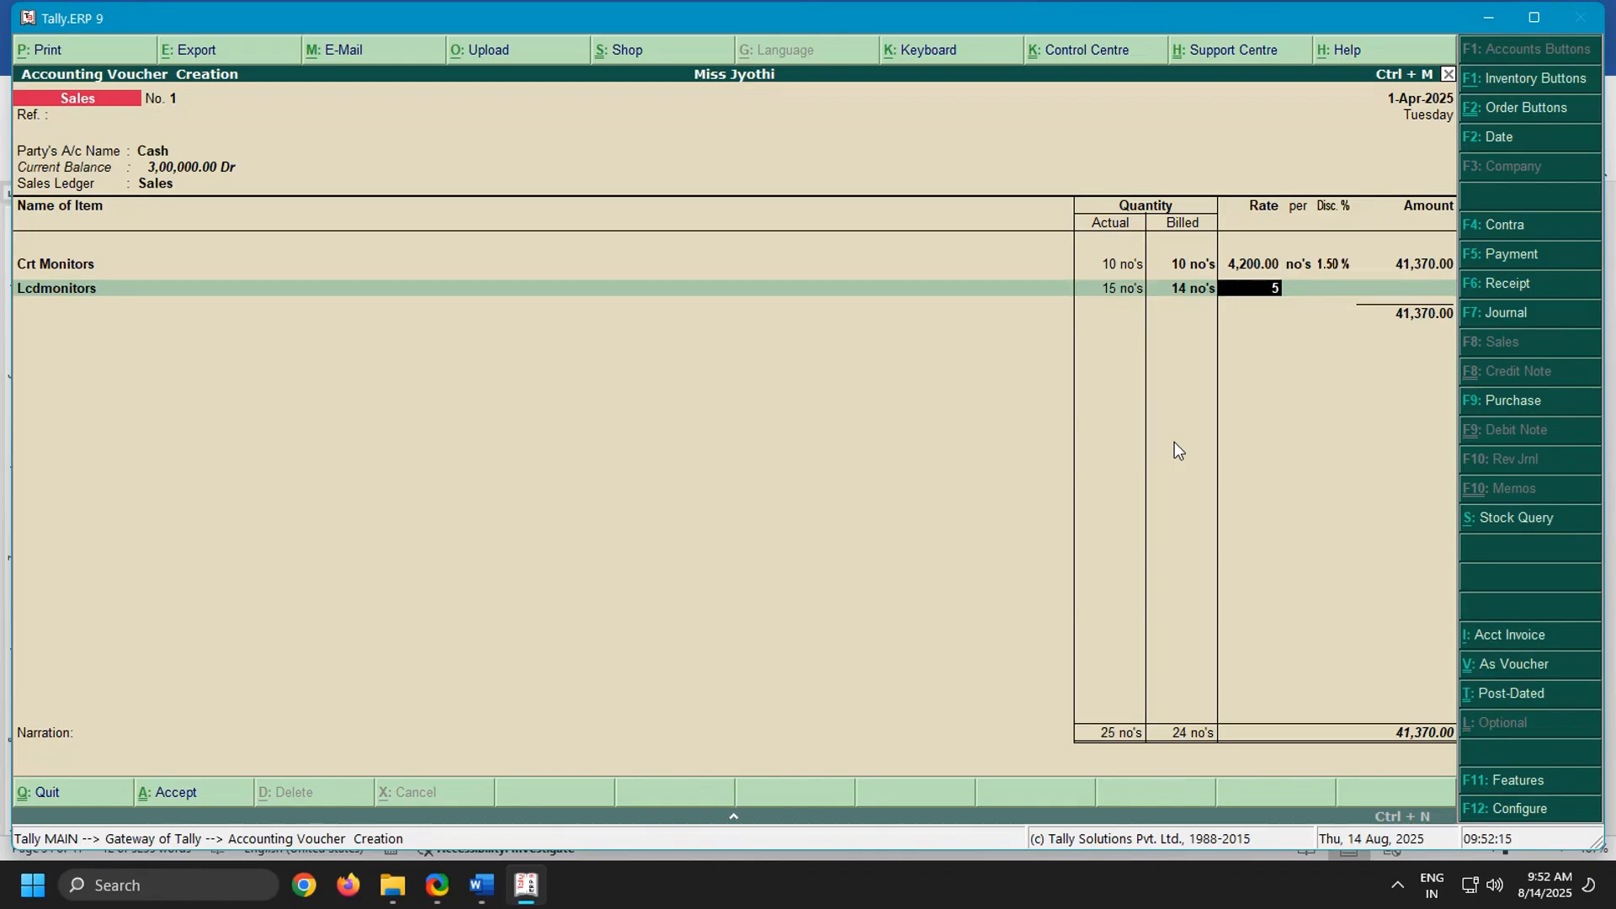
pyautogui.press('Return')
pyautogui.press('Return')
pyautogui.press('Return')
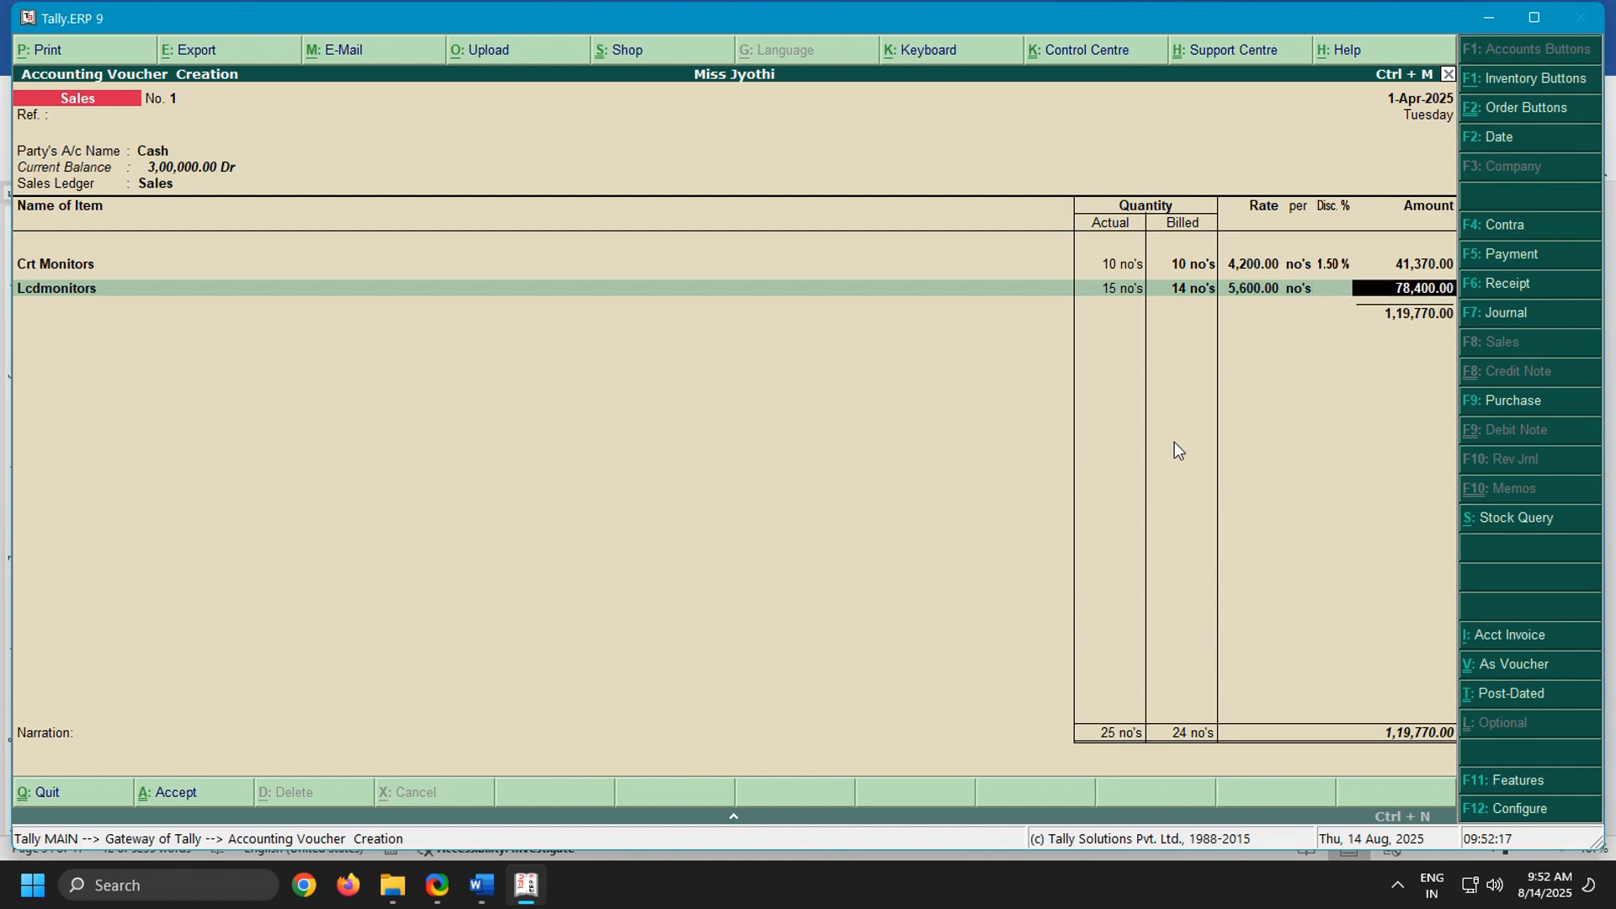
pyautogui.press('Return')
pyautogui.press('BackSpace')
pyautogui.press('Return')
# Choose Led Monitors as the third sales item and highlight the LED monitors line in the Word notes
pyautogui.write('Led')
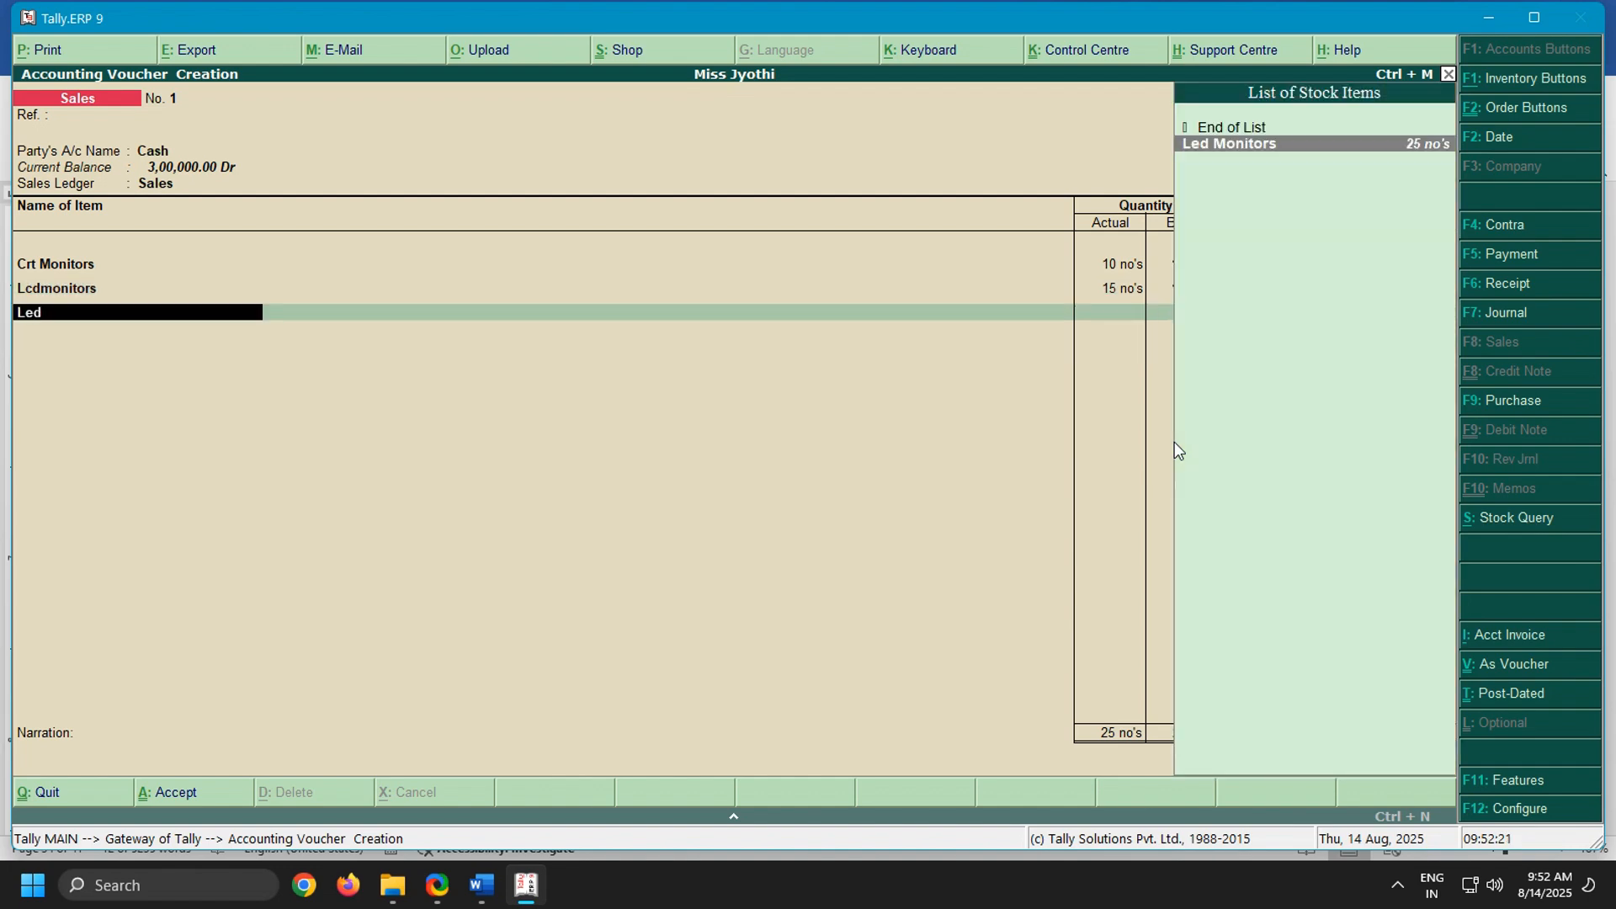
pyautogui.press('Return')
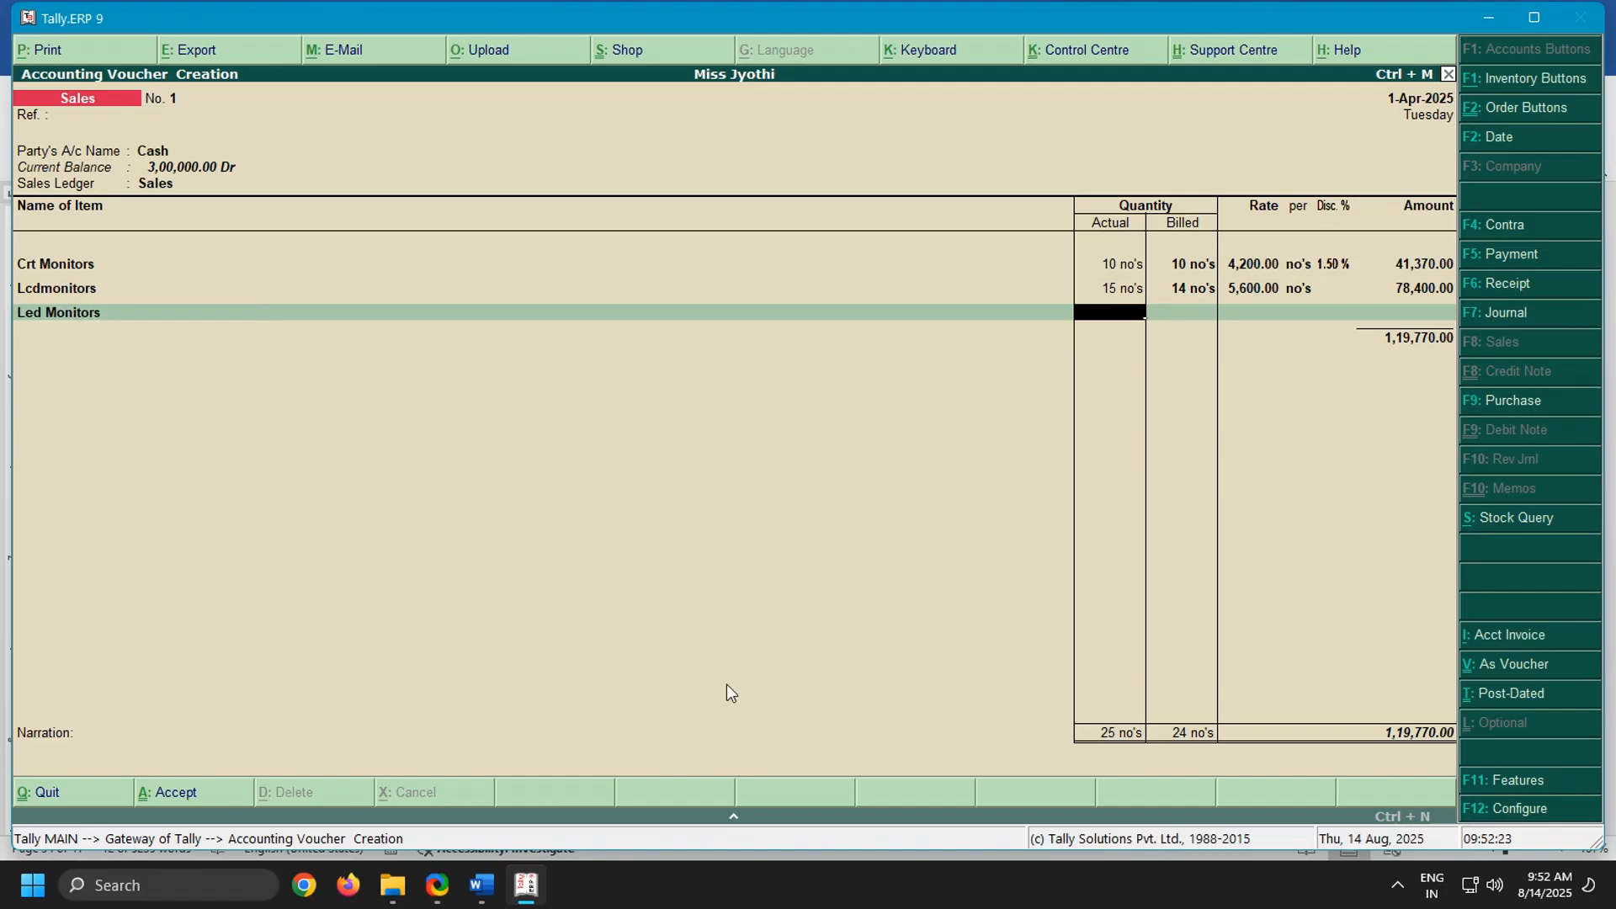
pyautogui.click(481, 881)
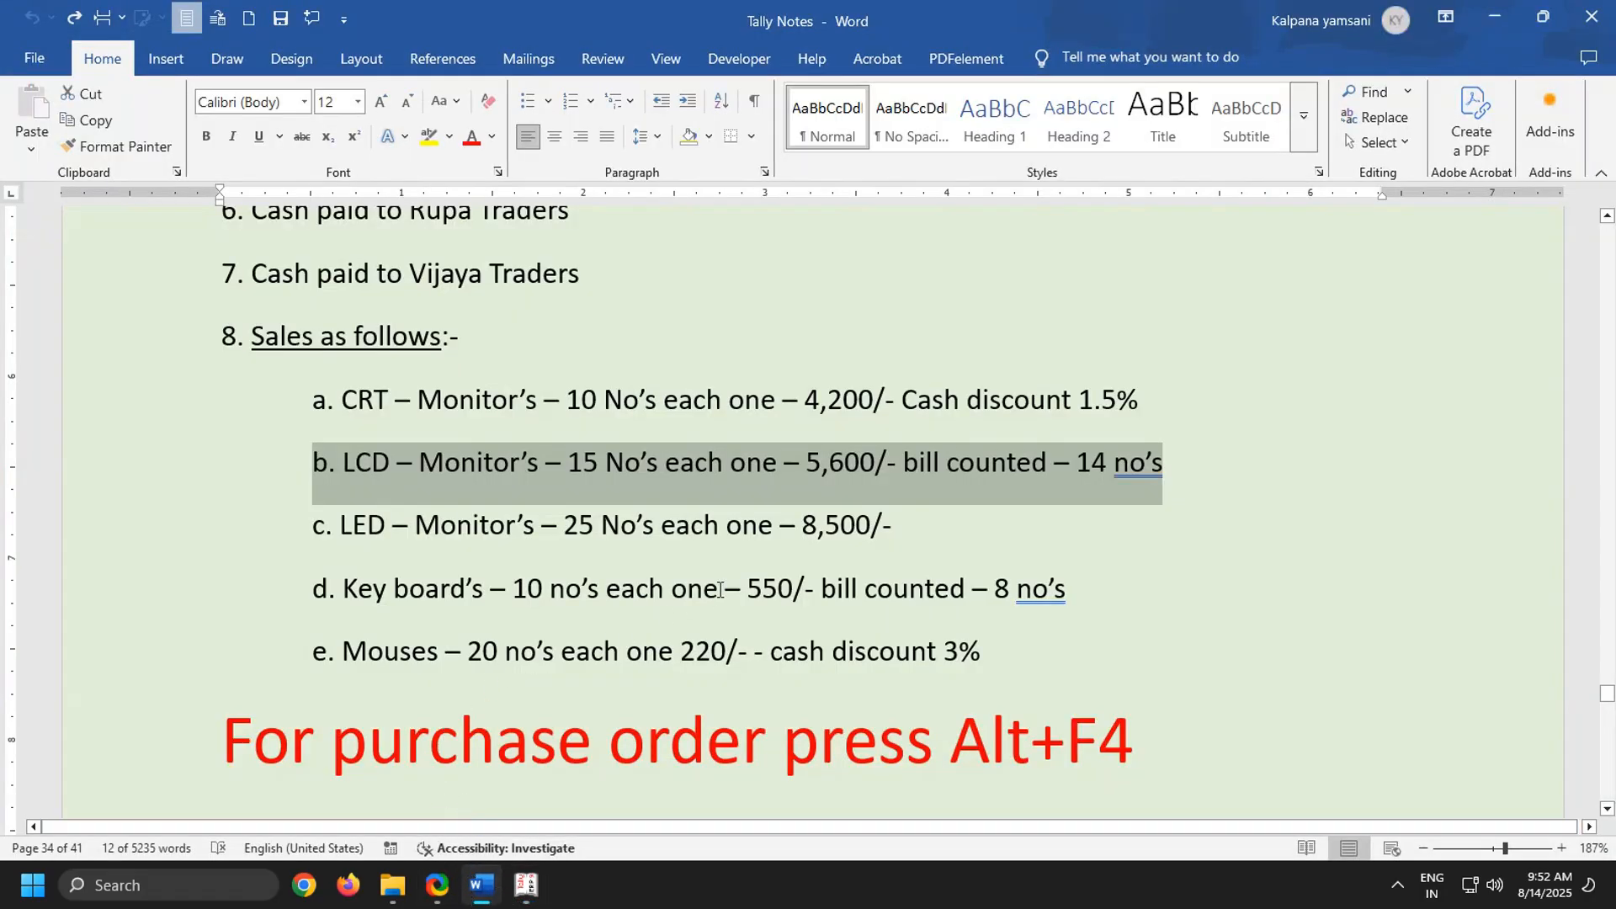
pyautogui.moveTo(325, 529); pyautogui.dragTo(989, 542)
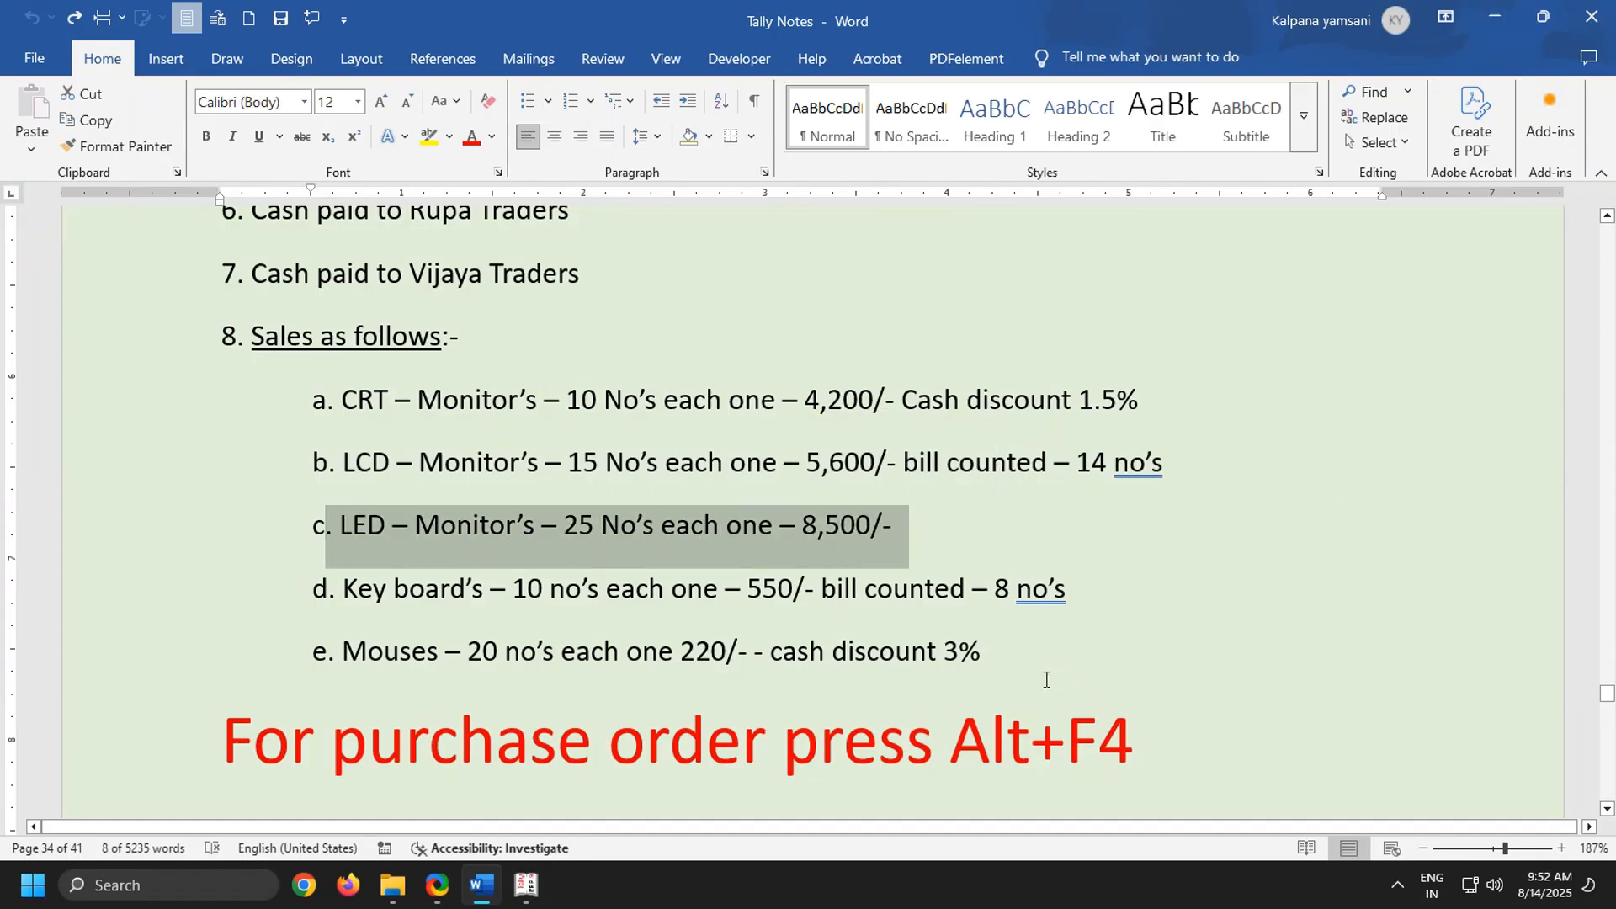
# Return to Tally.ERP 9 and complete the Led Monitors line with 25 actual and billed no's at 8,500 each, without a discount
pyautogui.click(527, 886)
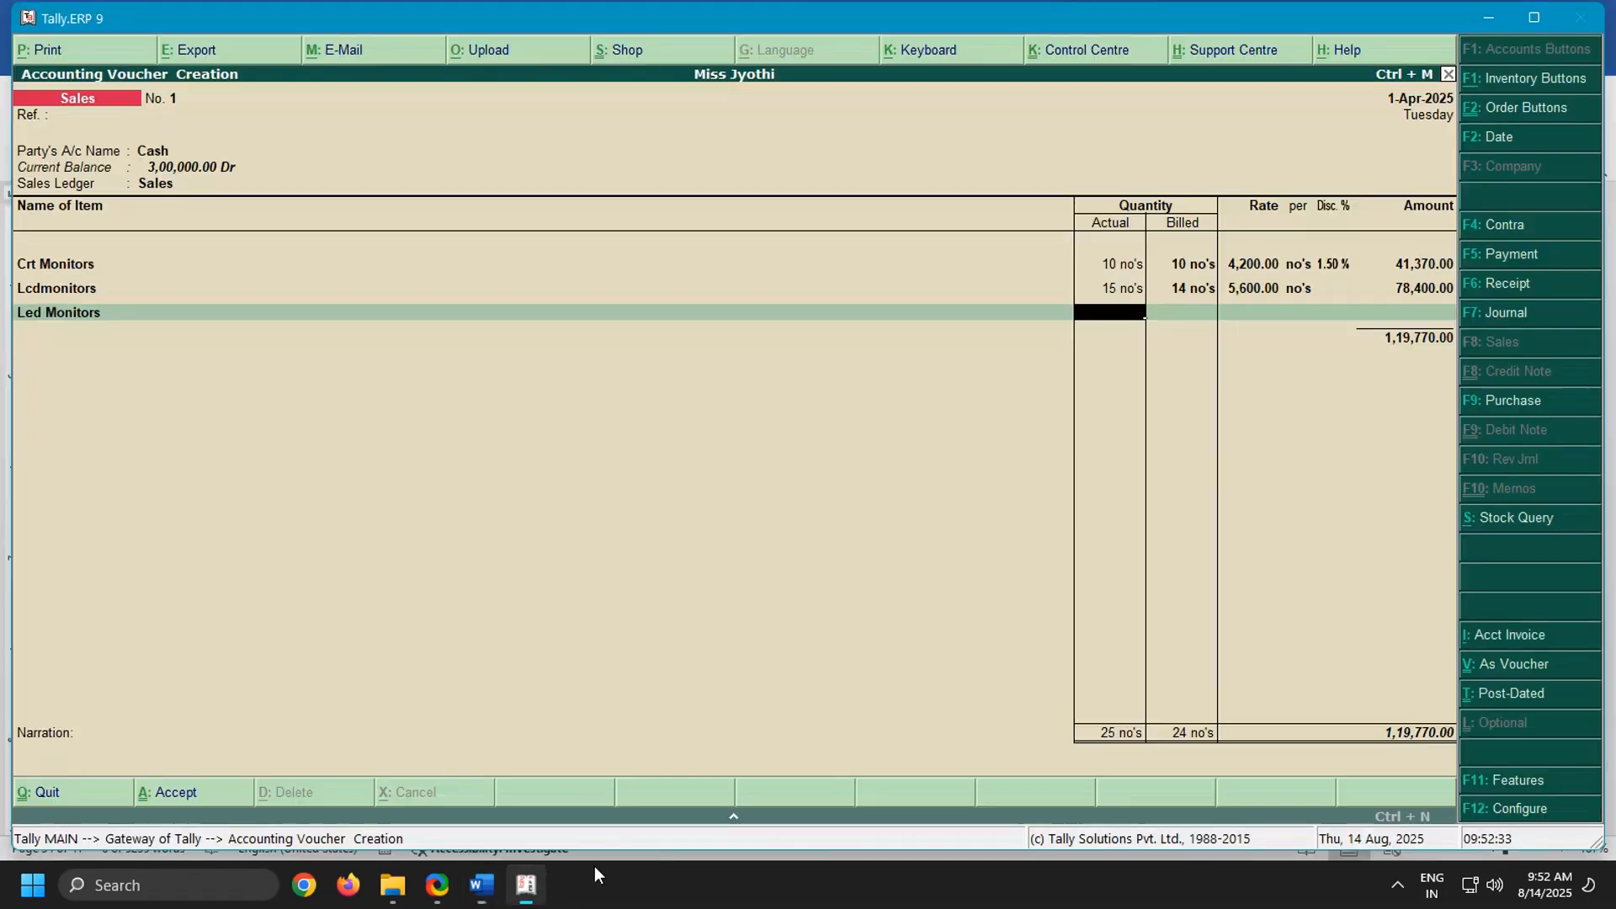
pyautogui.write('25')
pyautogui.press('Return')
pyautogui.press('Return')
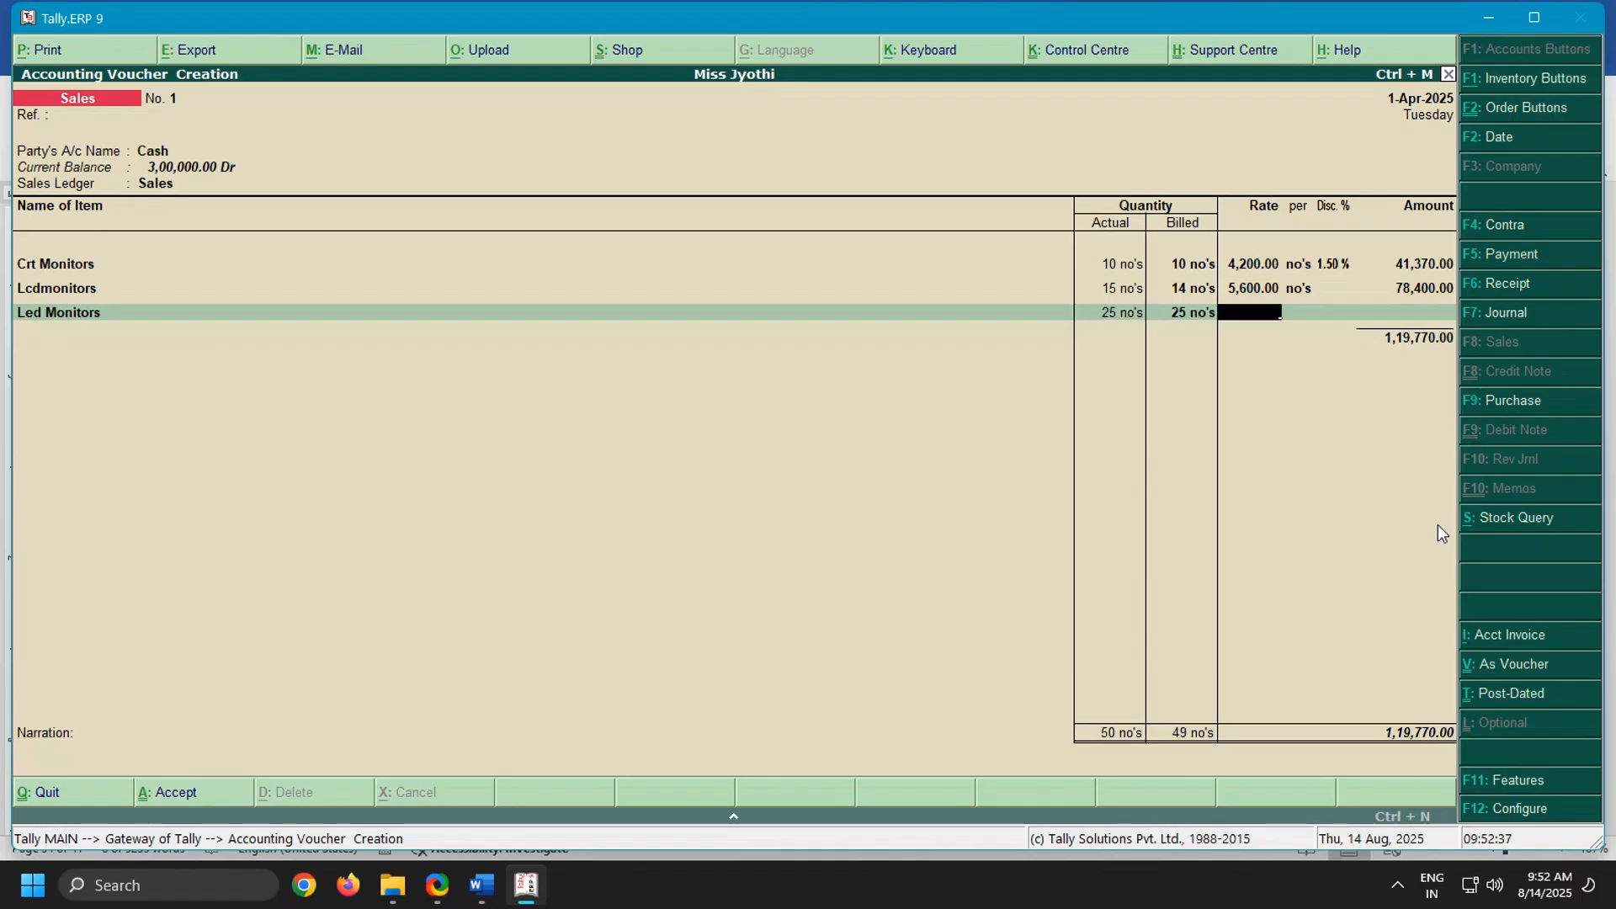
pyautogui.write('8500')
pyautogui.press('Return')
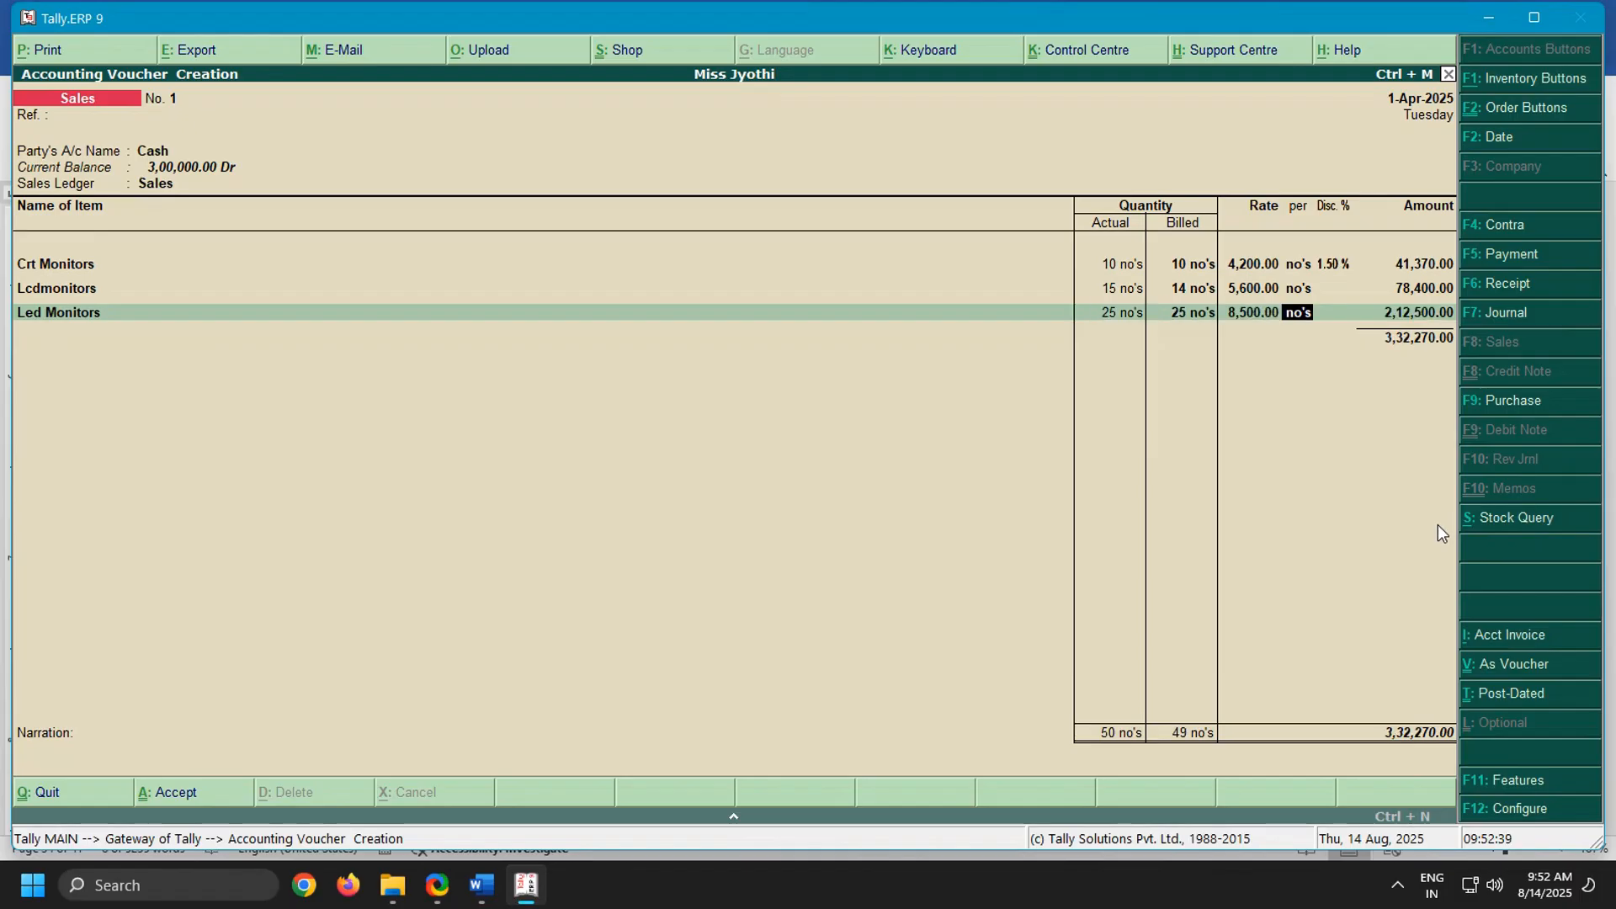
pyautogui.press('Return')
pyautogui.press('Return')
pyautogui.press('Return')
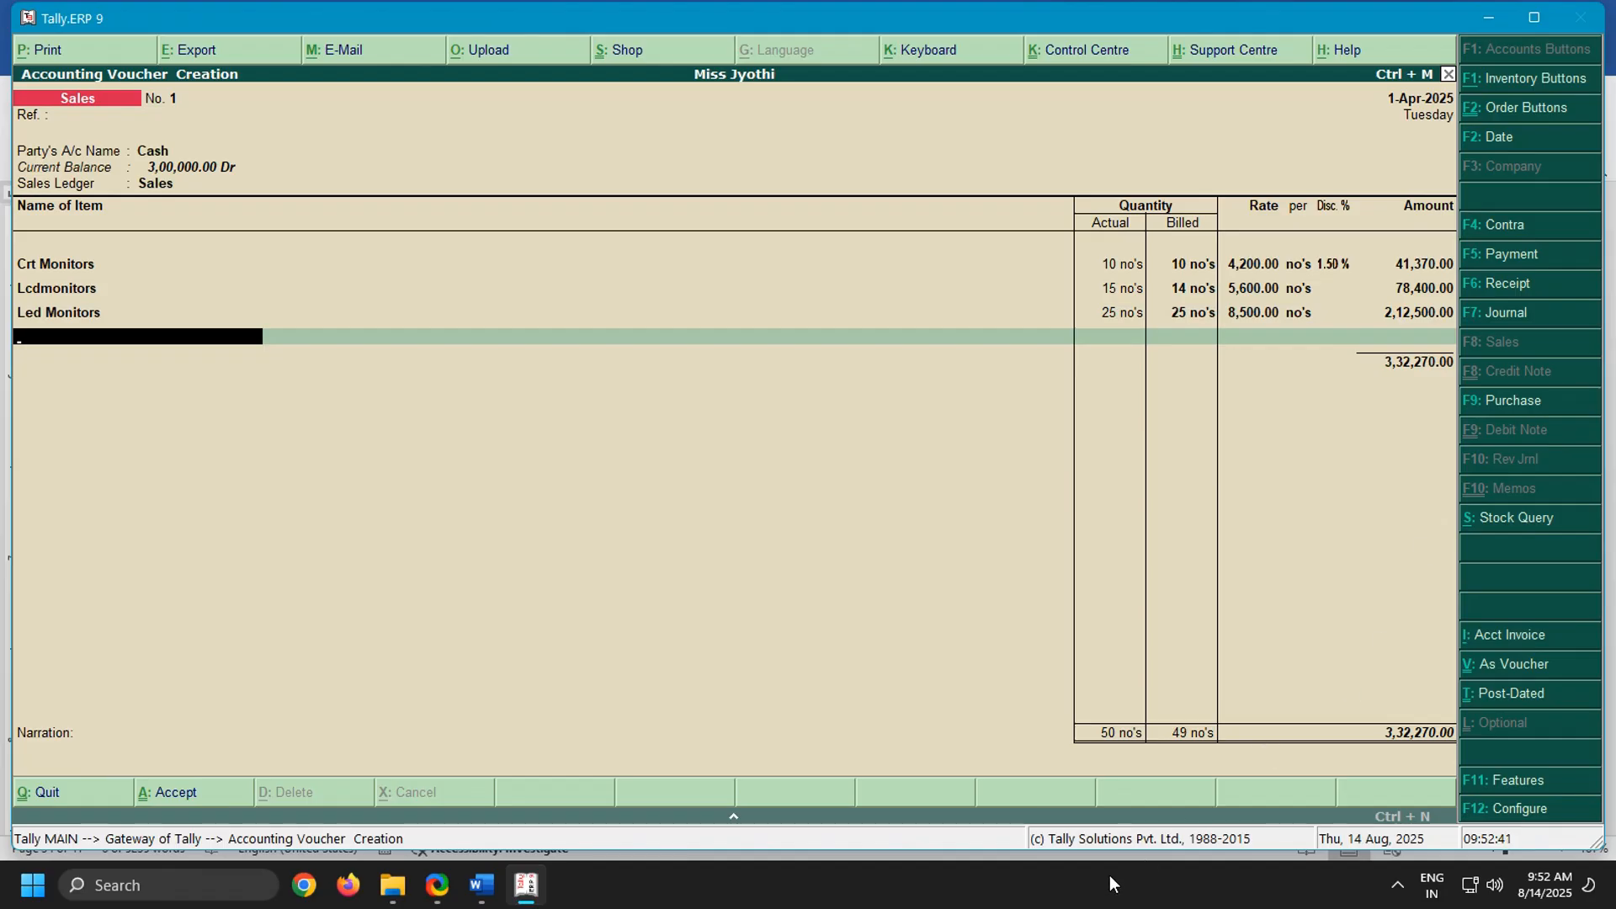
# Highlight the keyboards line in the Word notes, then choose Keyboards as the fourth item in Tally with an actual quantity of 10
pyautogui.click(482, 884)
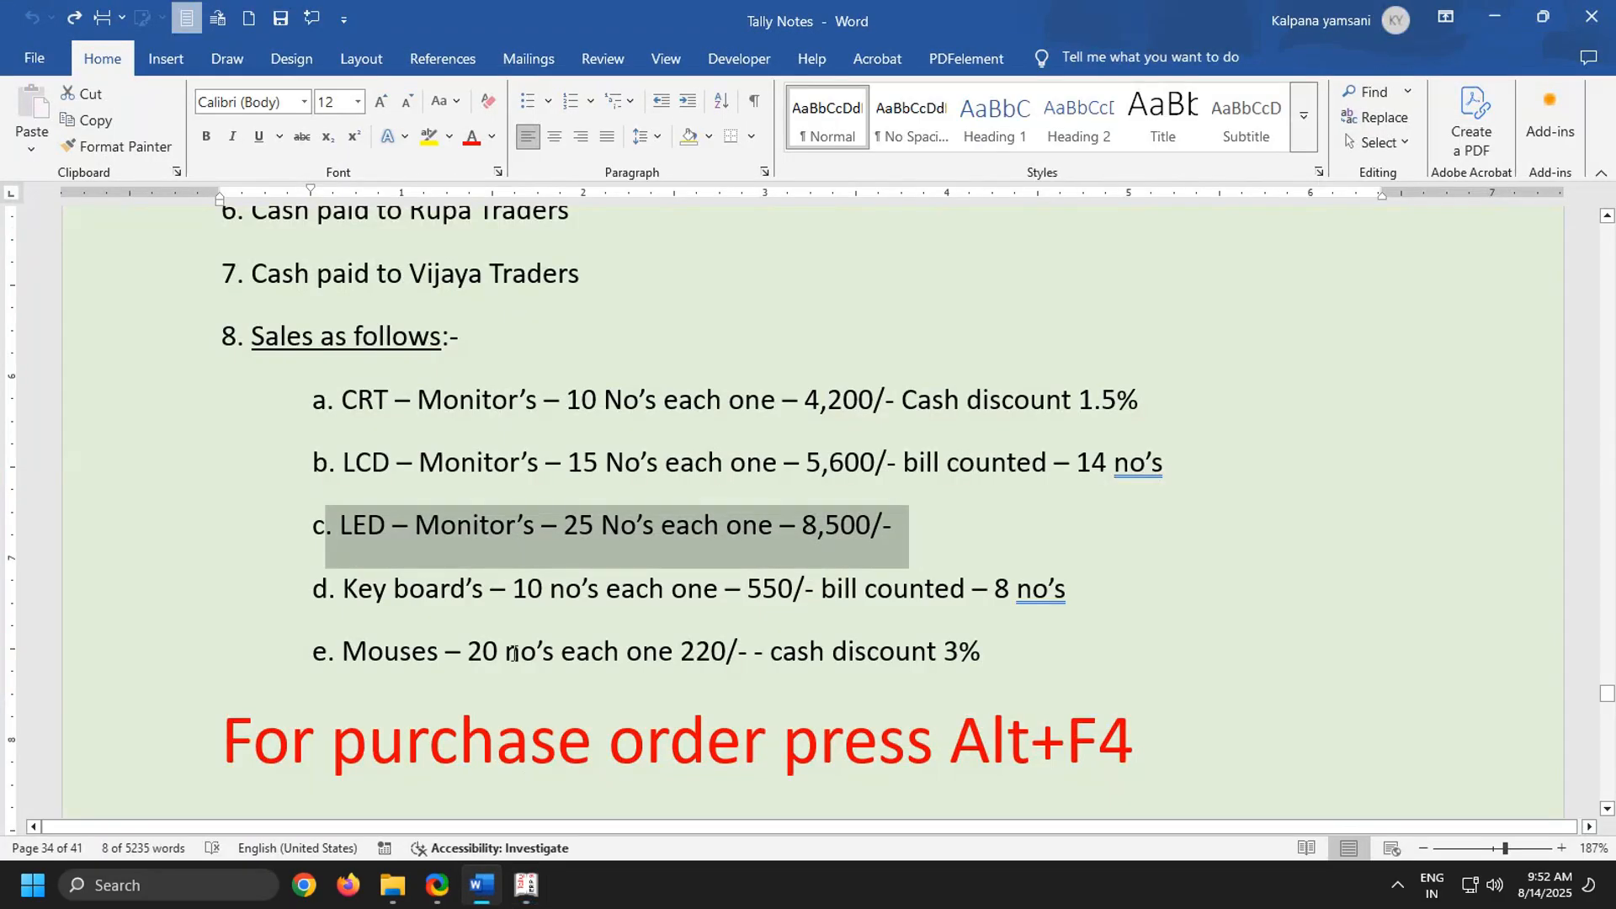
pyautogui.moveTo(316, 589); pyautogui.dragTo(1094, 618)
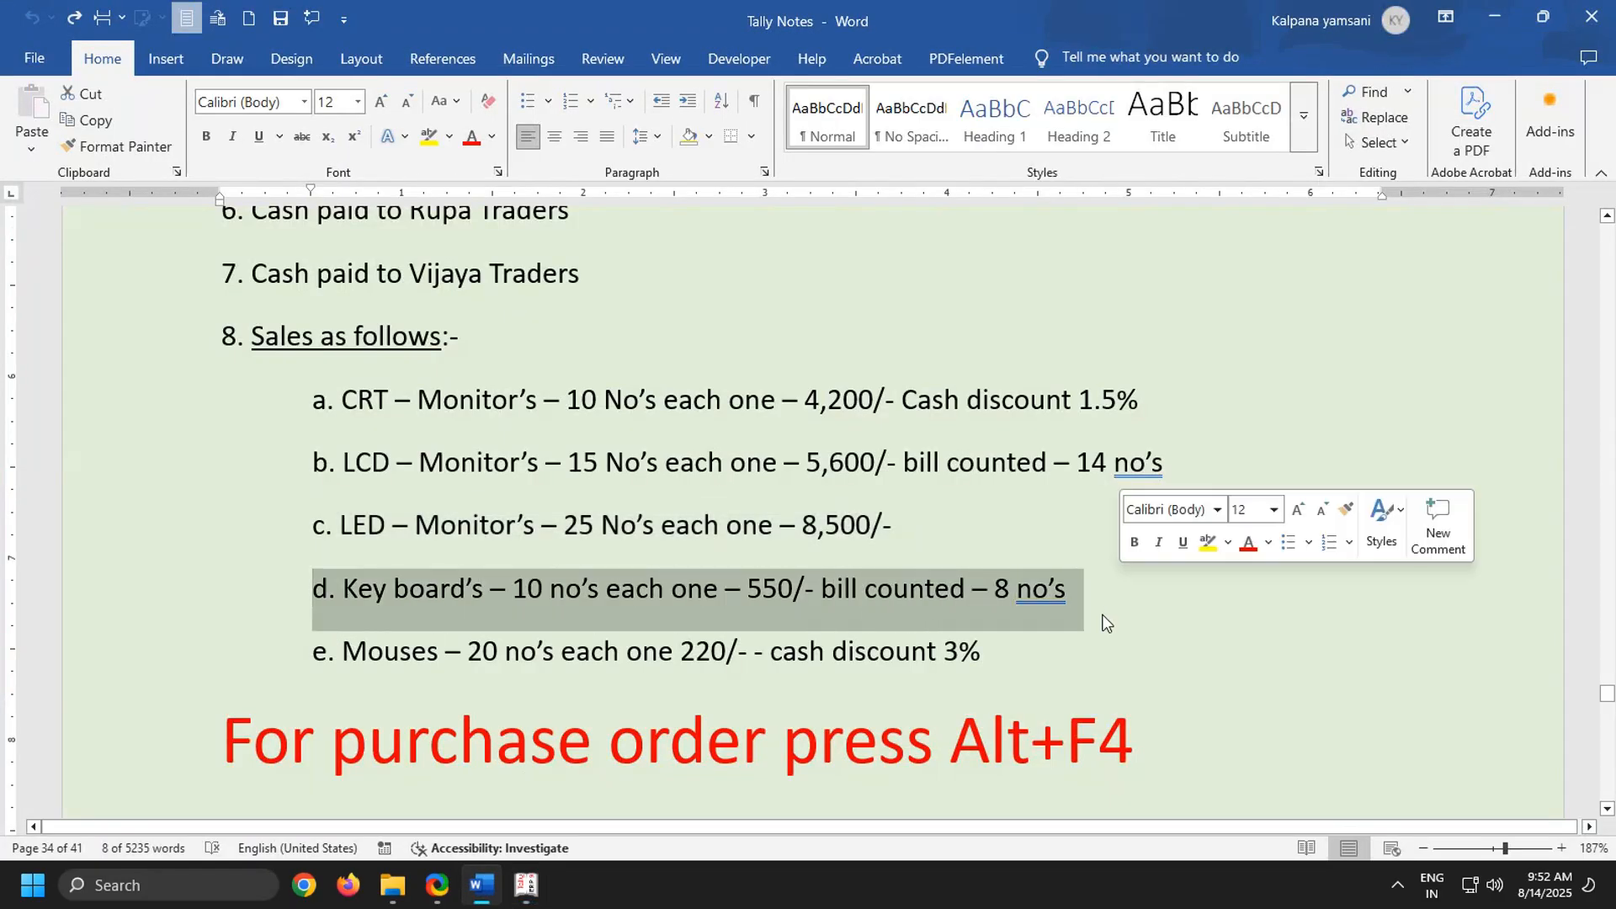
pyautogui.click(527, 884)
pyautogui.write('Ke')
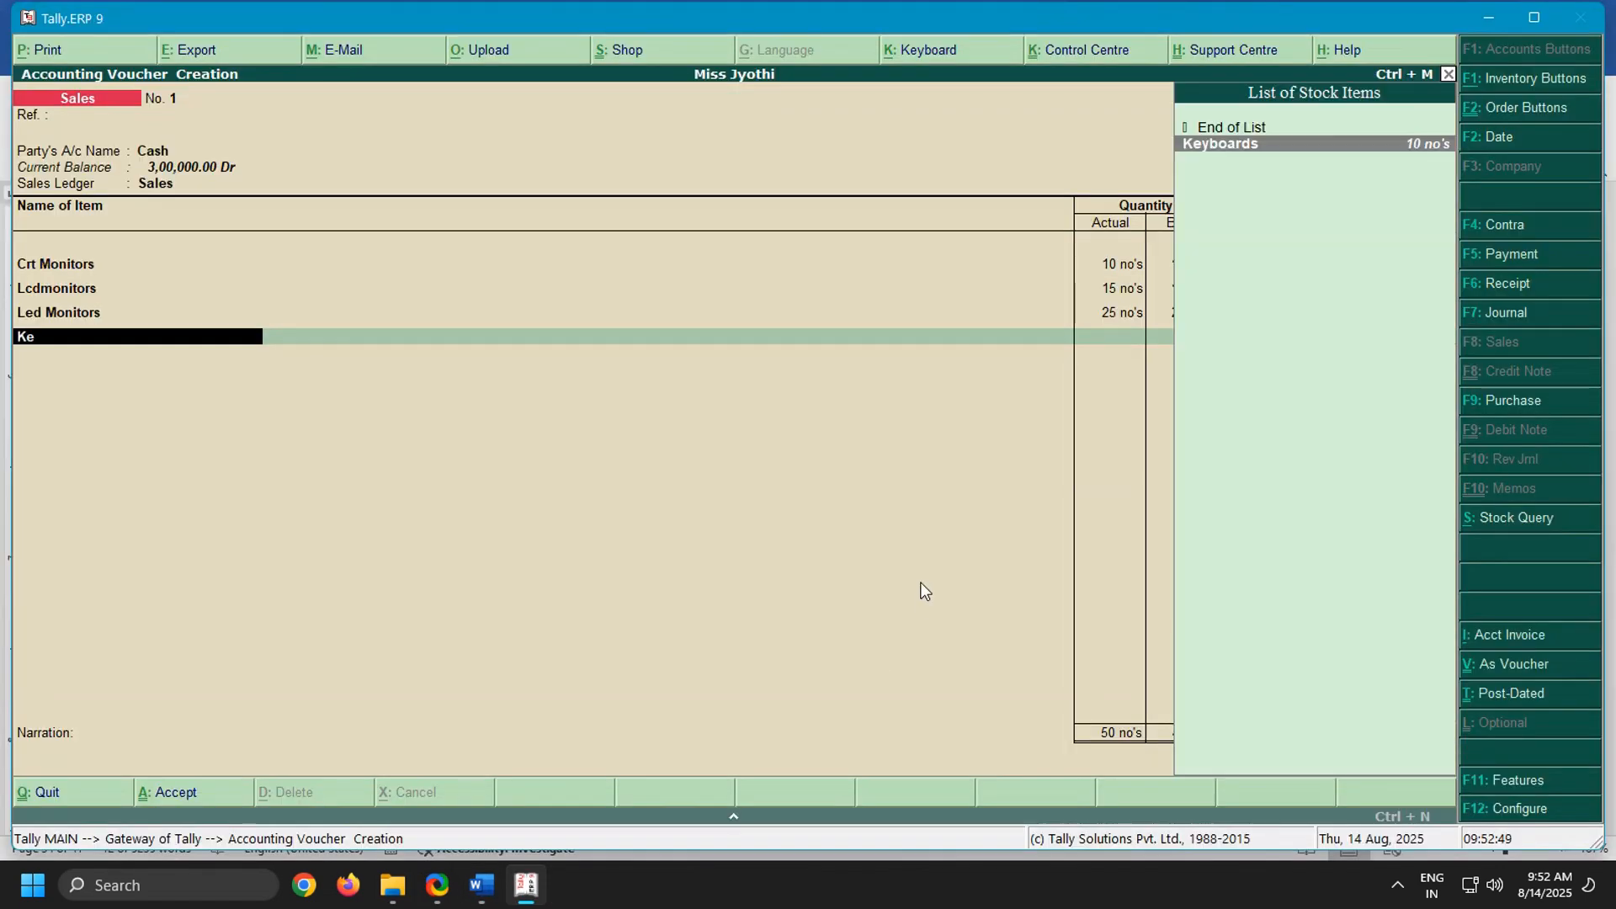
pyautogui.press('Return')
pyautogui.write('1')
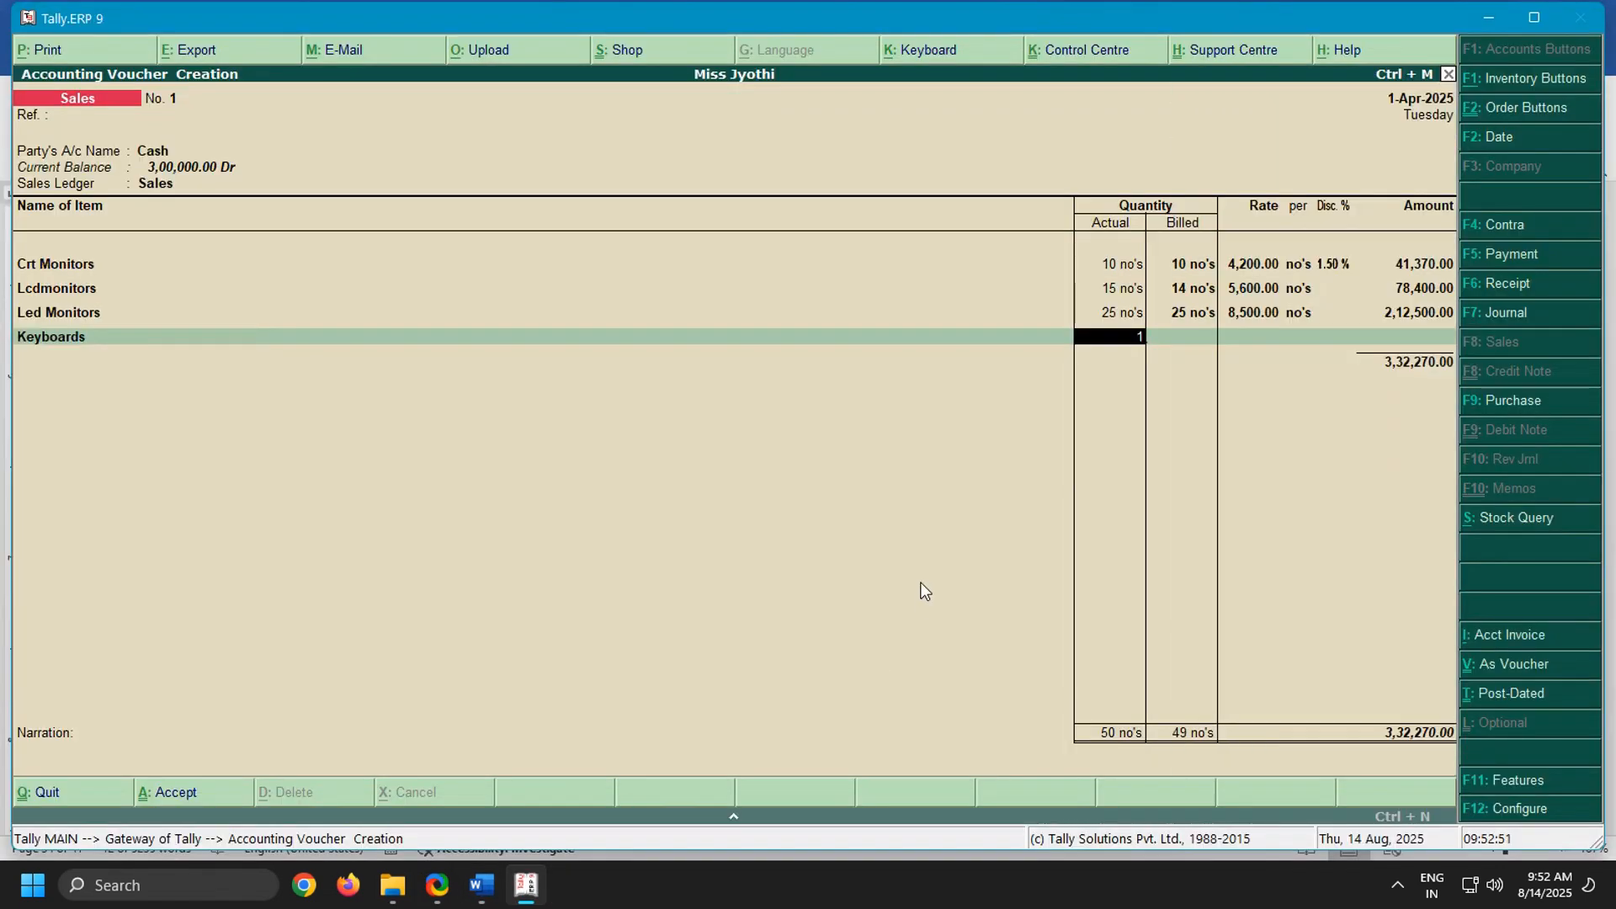
pyautogui.write('0')
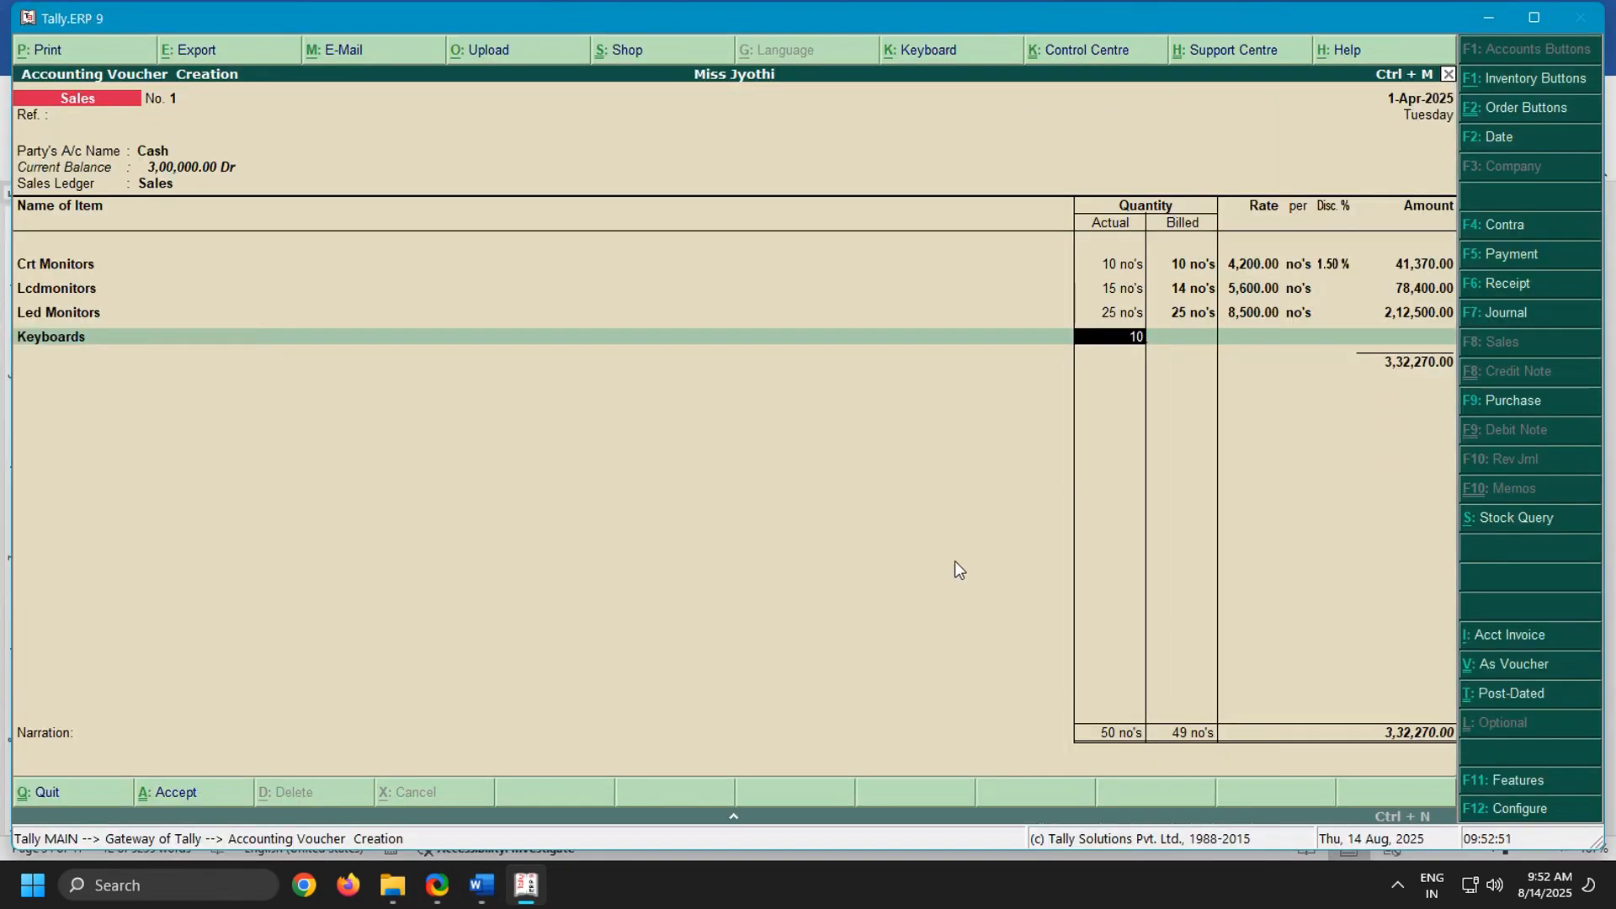
# Recheck the keyboards line in the Word notes and set the billed quantity of Keyboards to 8 in Tally
pyautogui.click(481, 886)
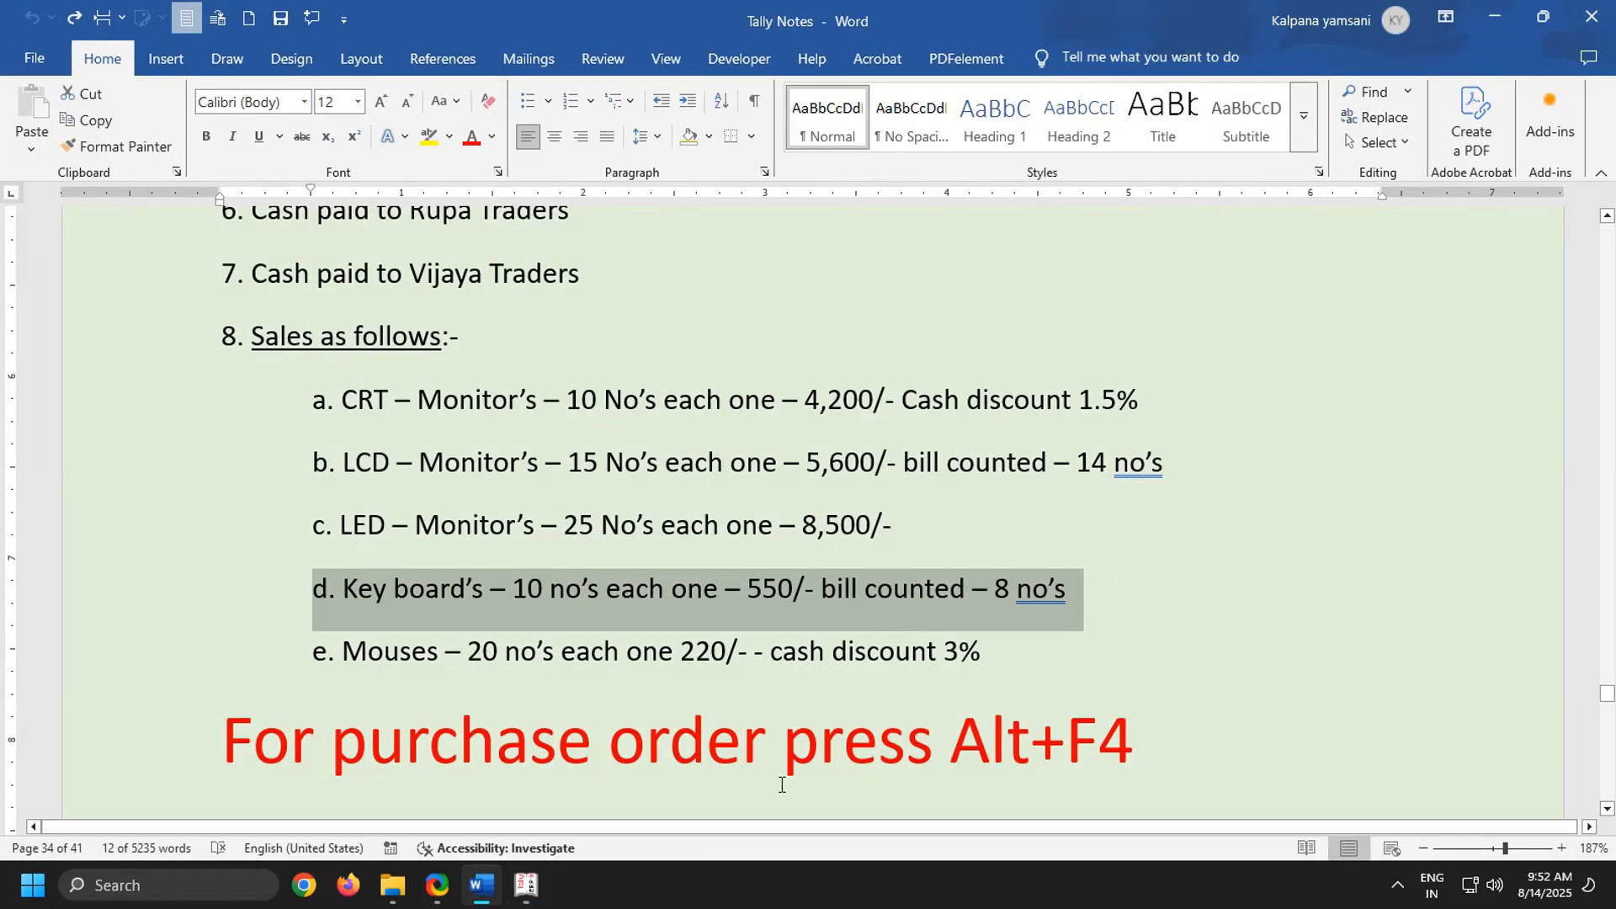
pyautogui.click(526, 886)
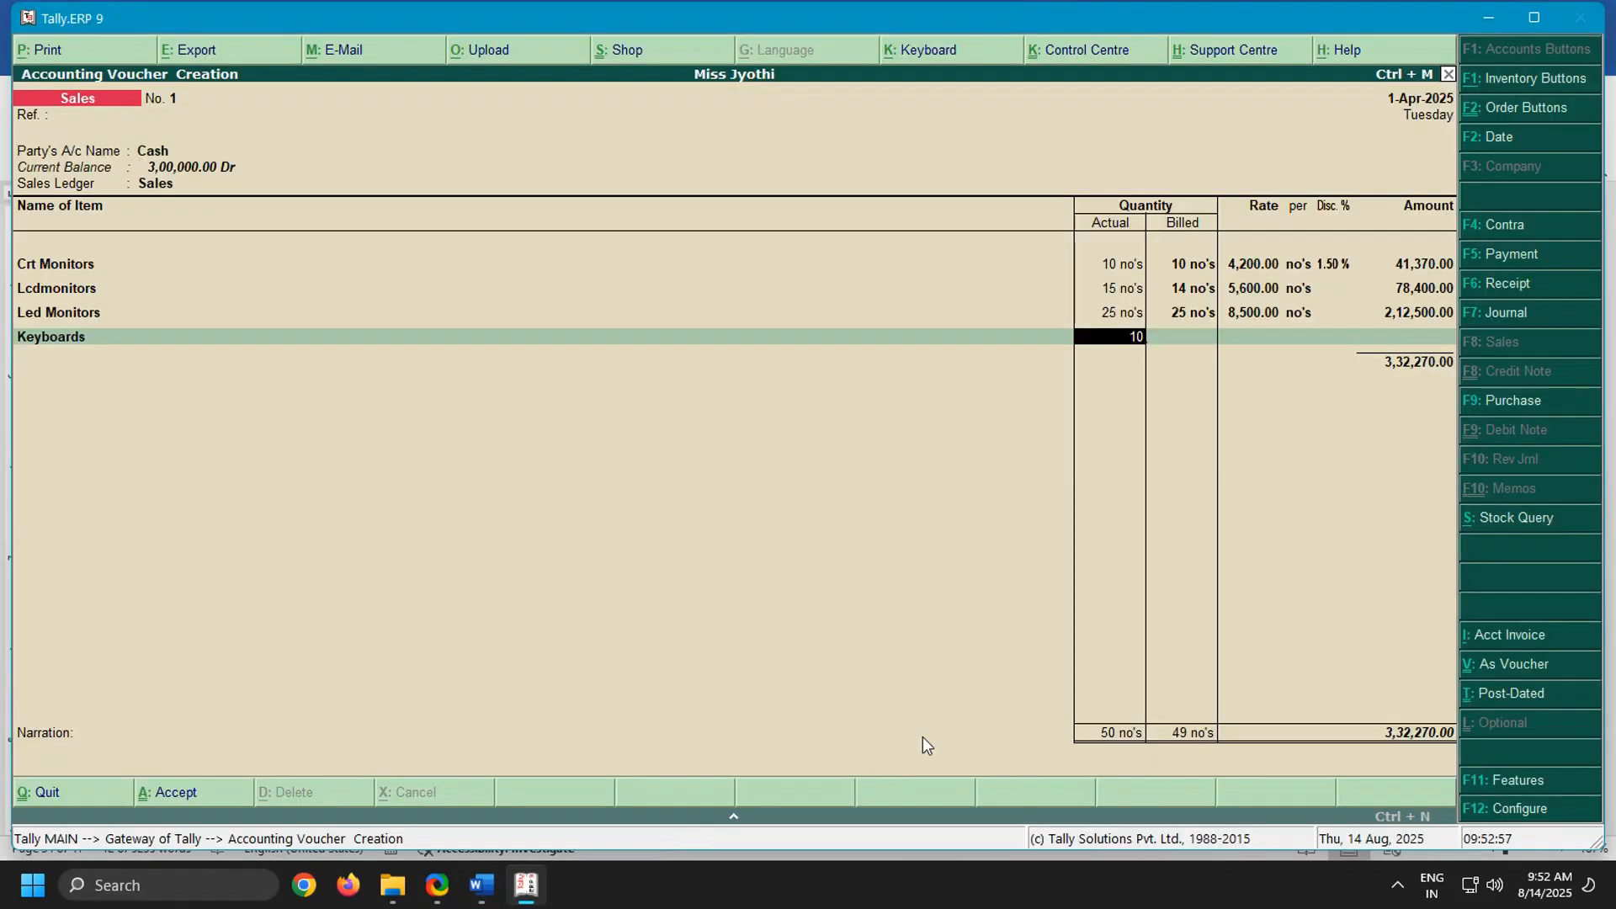
pyautogui.press('Return')
pyautogui.write('8')
pyautogui.press('Return')
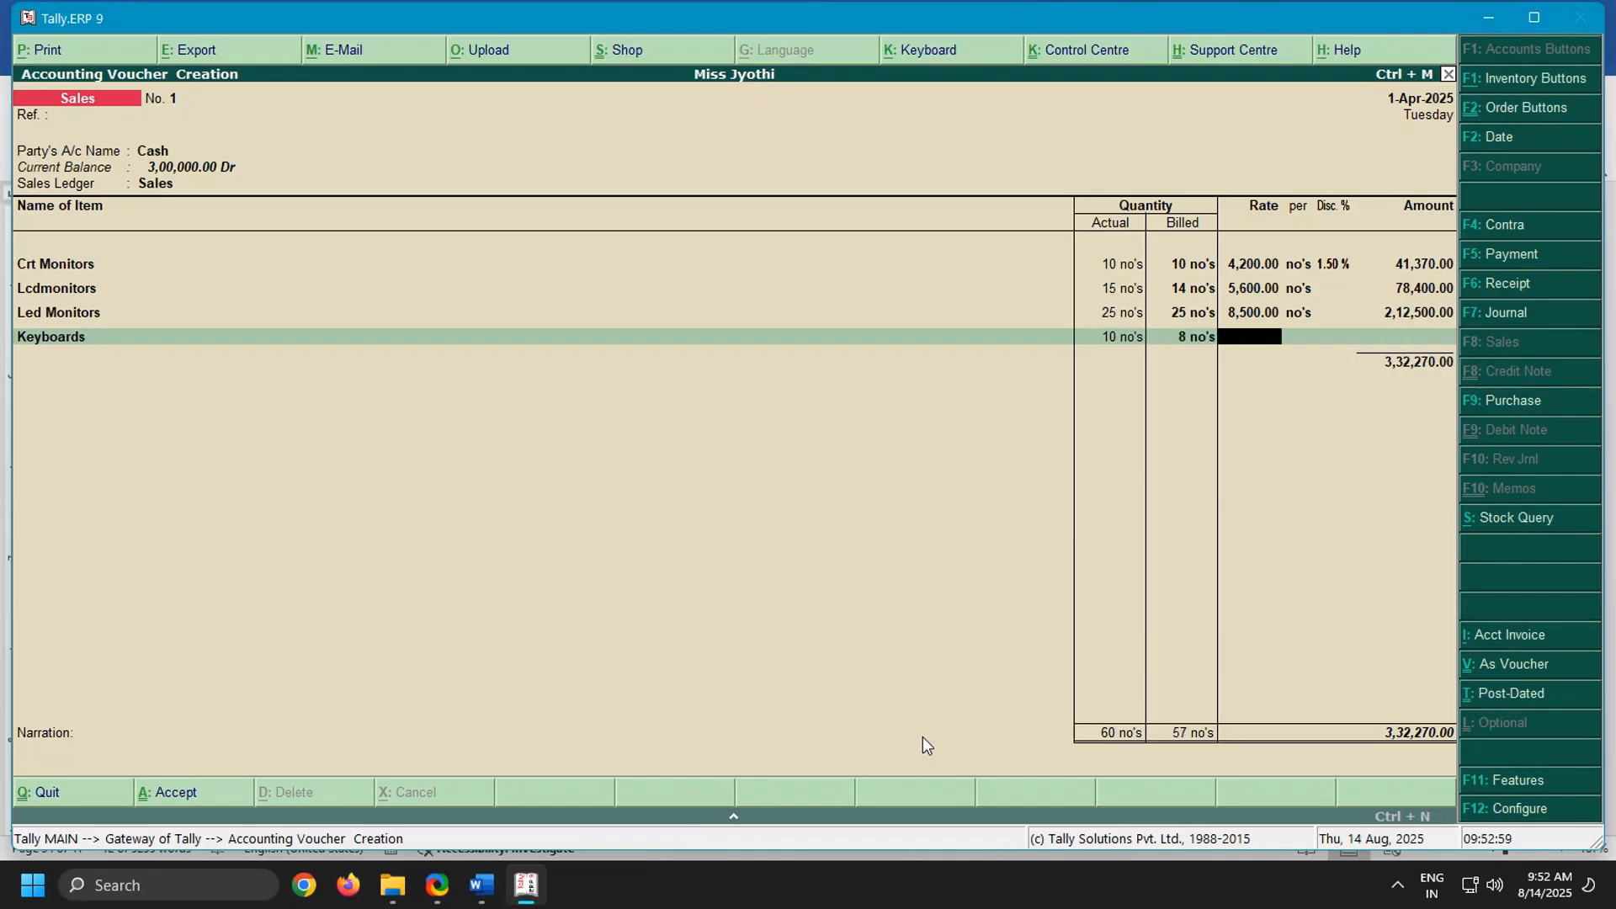
# Recheck the keyboards line in the Word notes, then set the Keyboards rate to 550 in Tally without a discount
pyautogui.click(481, 886)
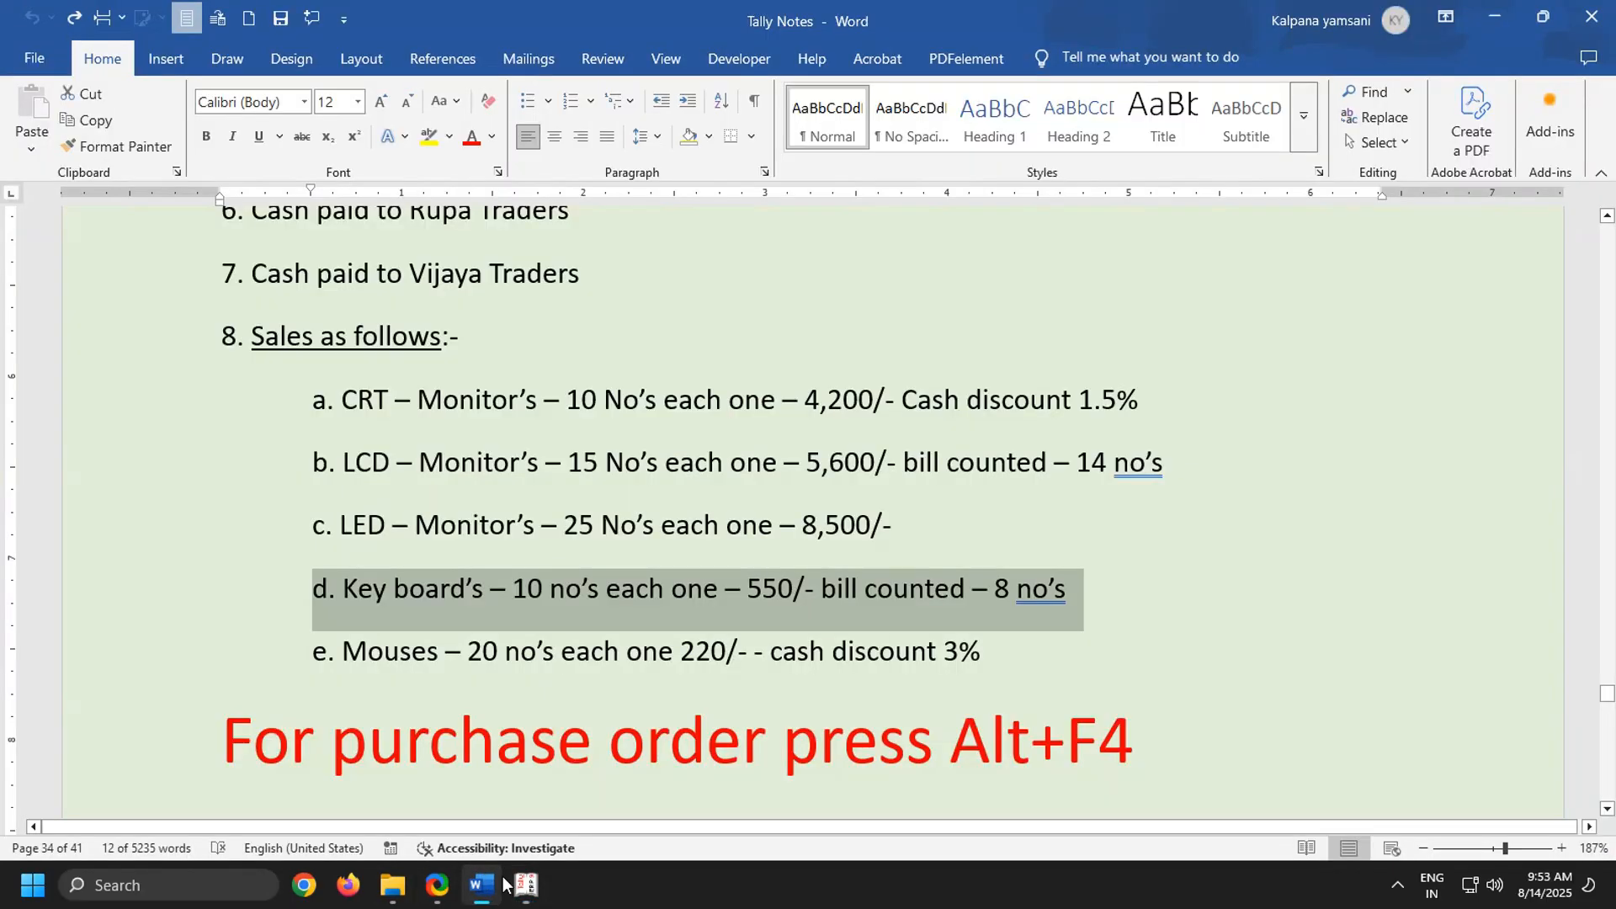
pyautogui.click(526, 887)
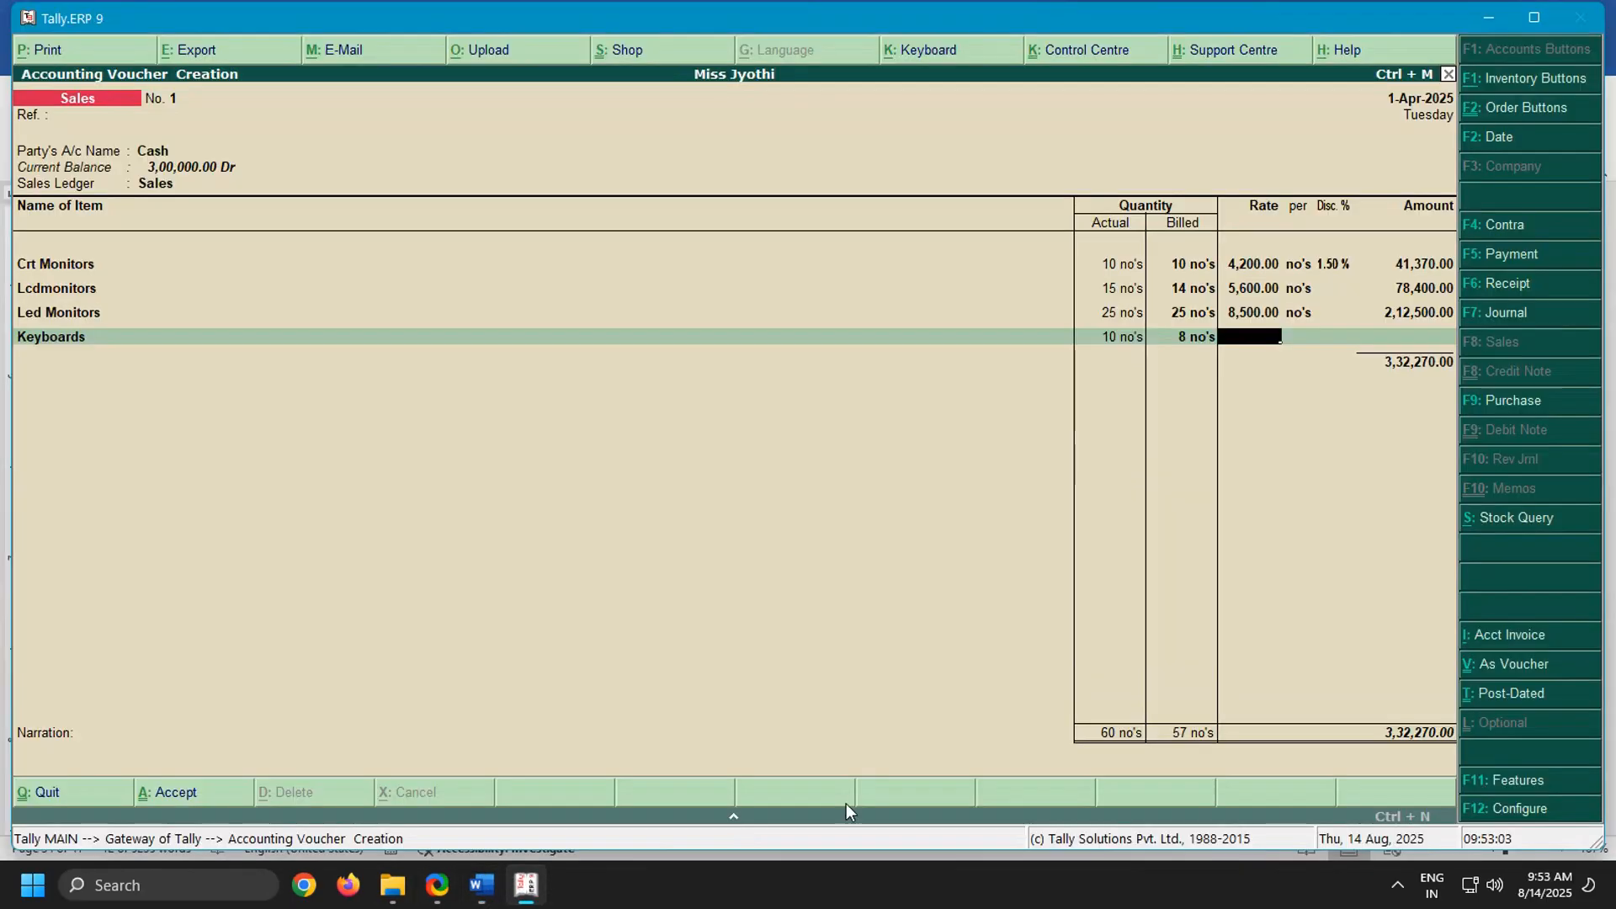
pyautogui.write('550')
pyautogui.press('Return')
pyautogui.press('Return')
pyautogui.press('Return')
pyautogui.press('Return')
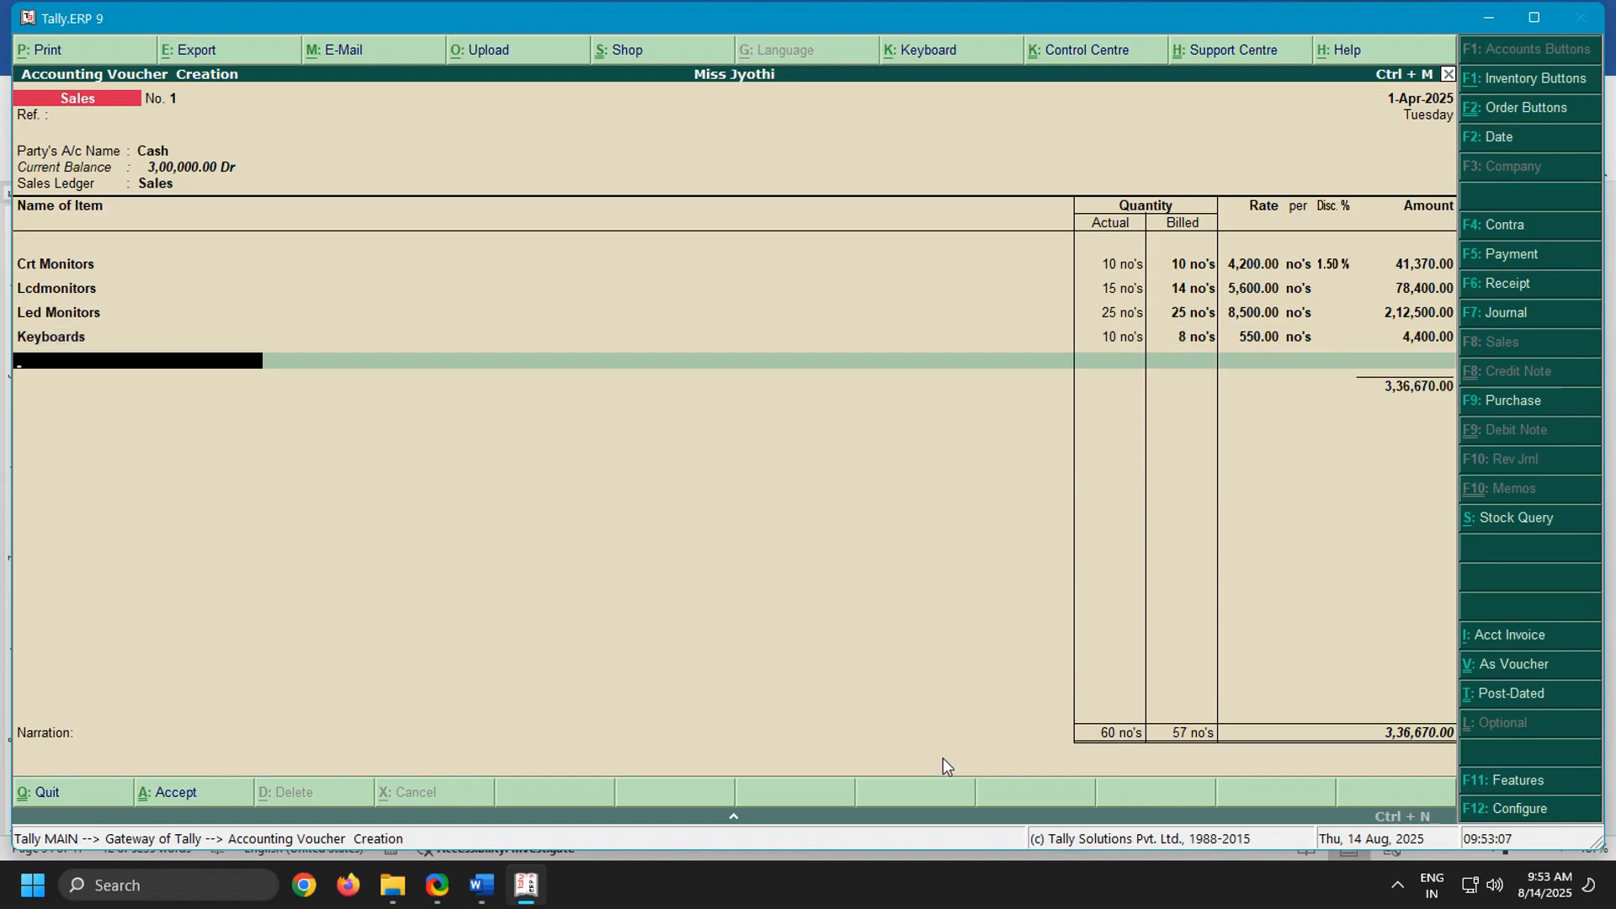
# Choose Mouses as the fifth sales item and highlight the mouses line in the Word notes
pyautogui.write('Mo')
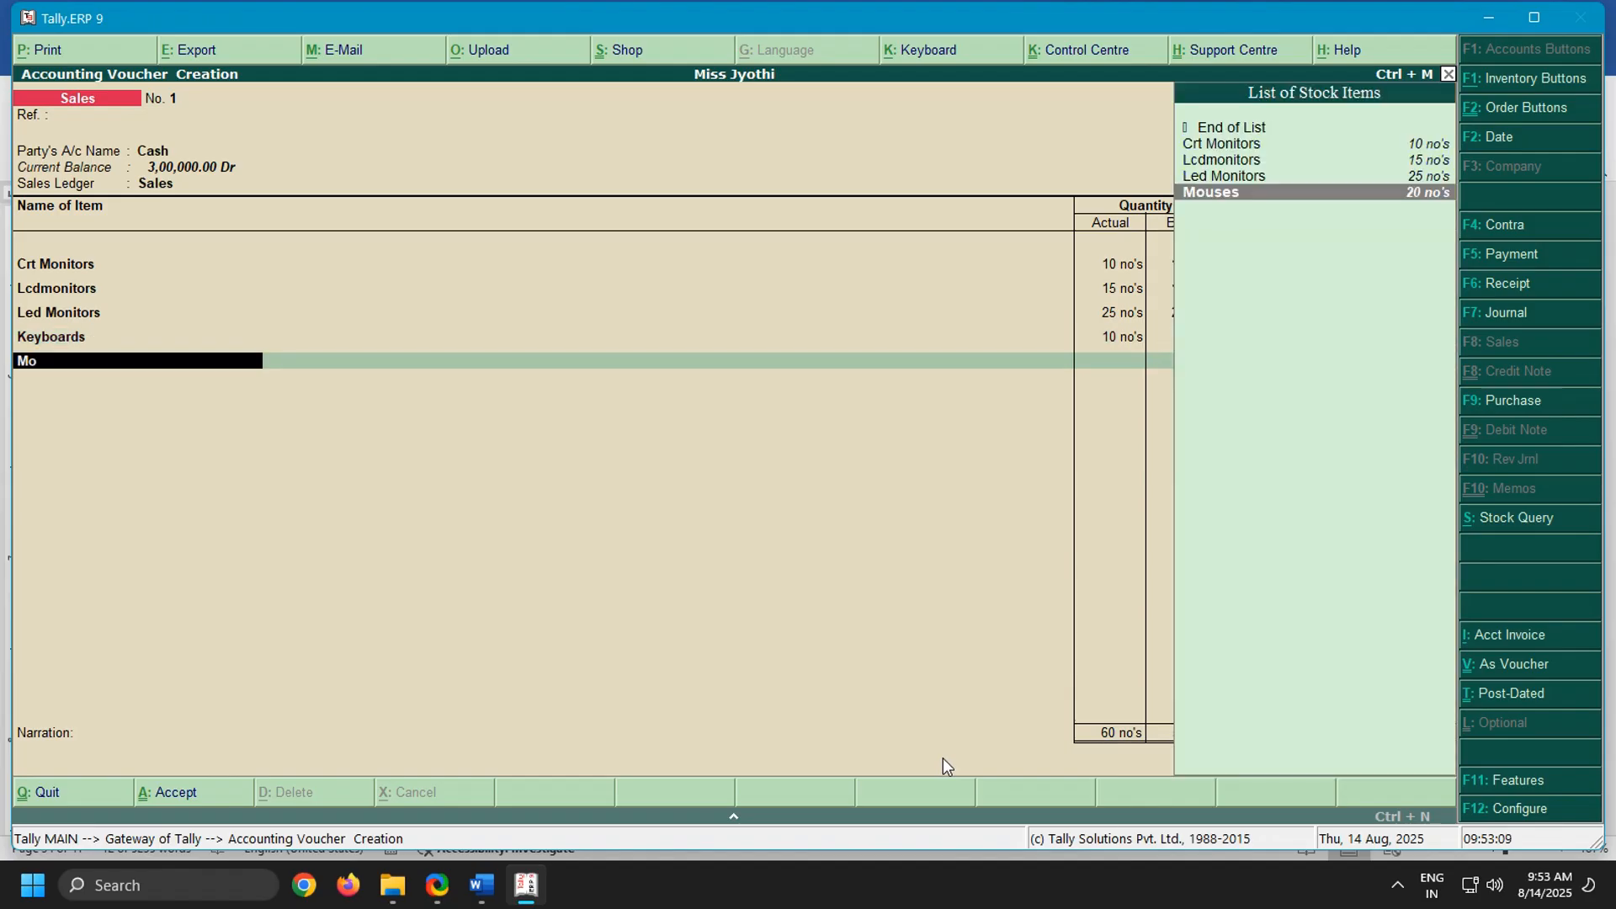
pyautogui.press('Return')
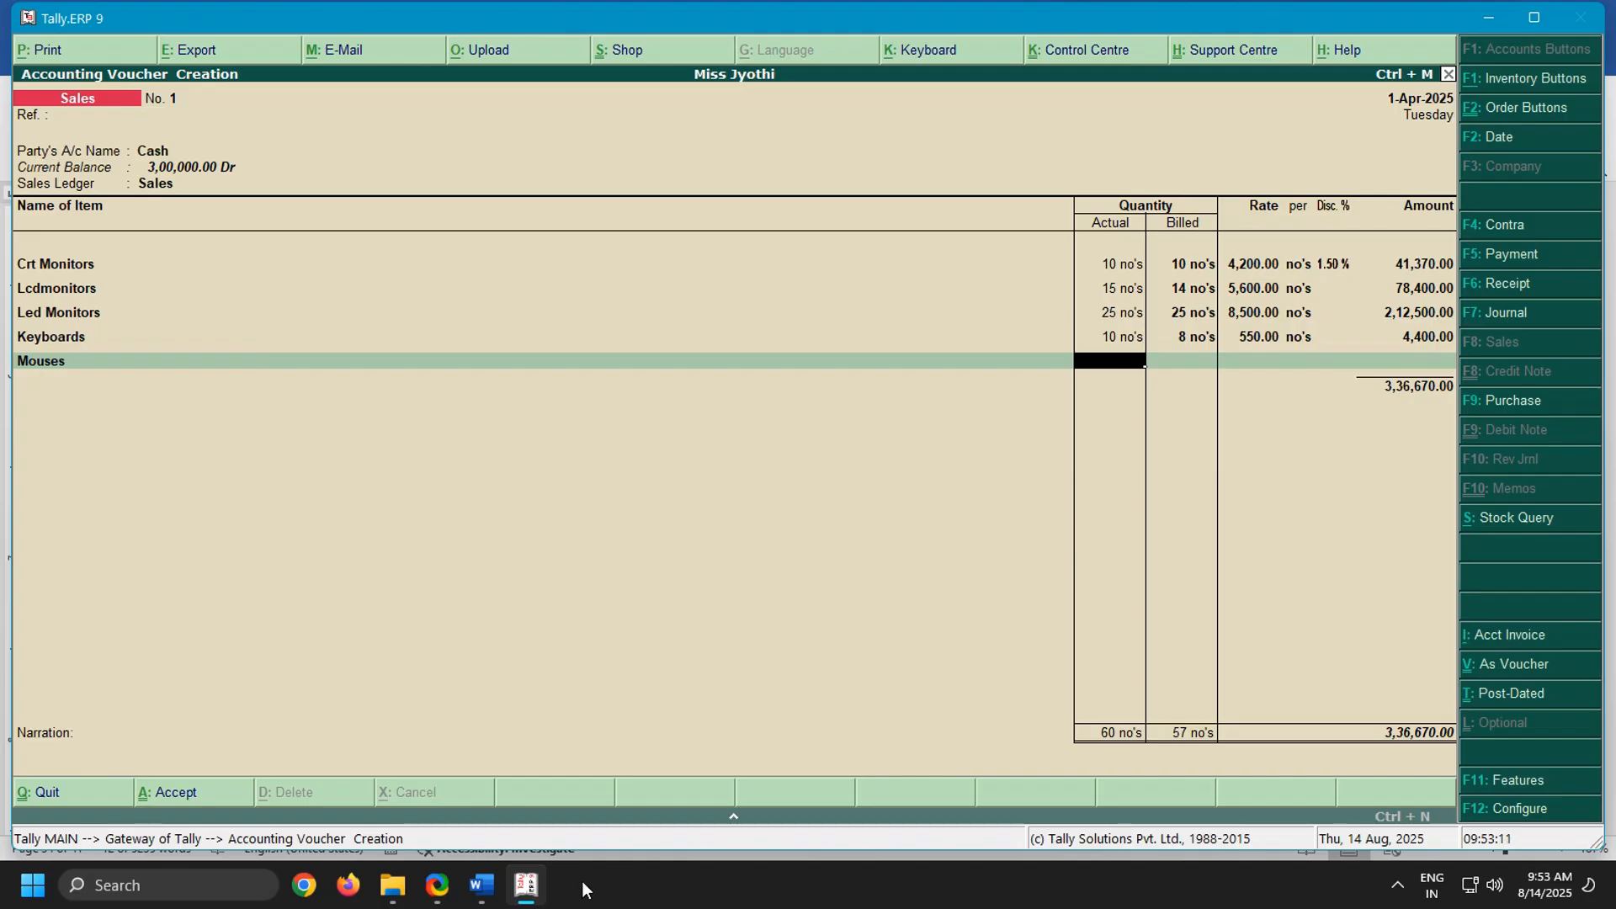
pyautogui.click(481, 885)
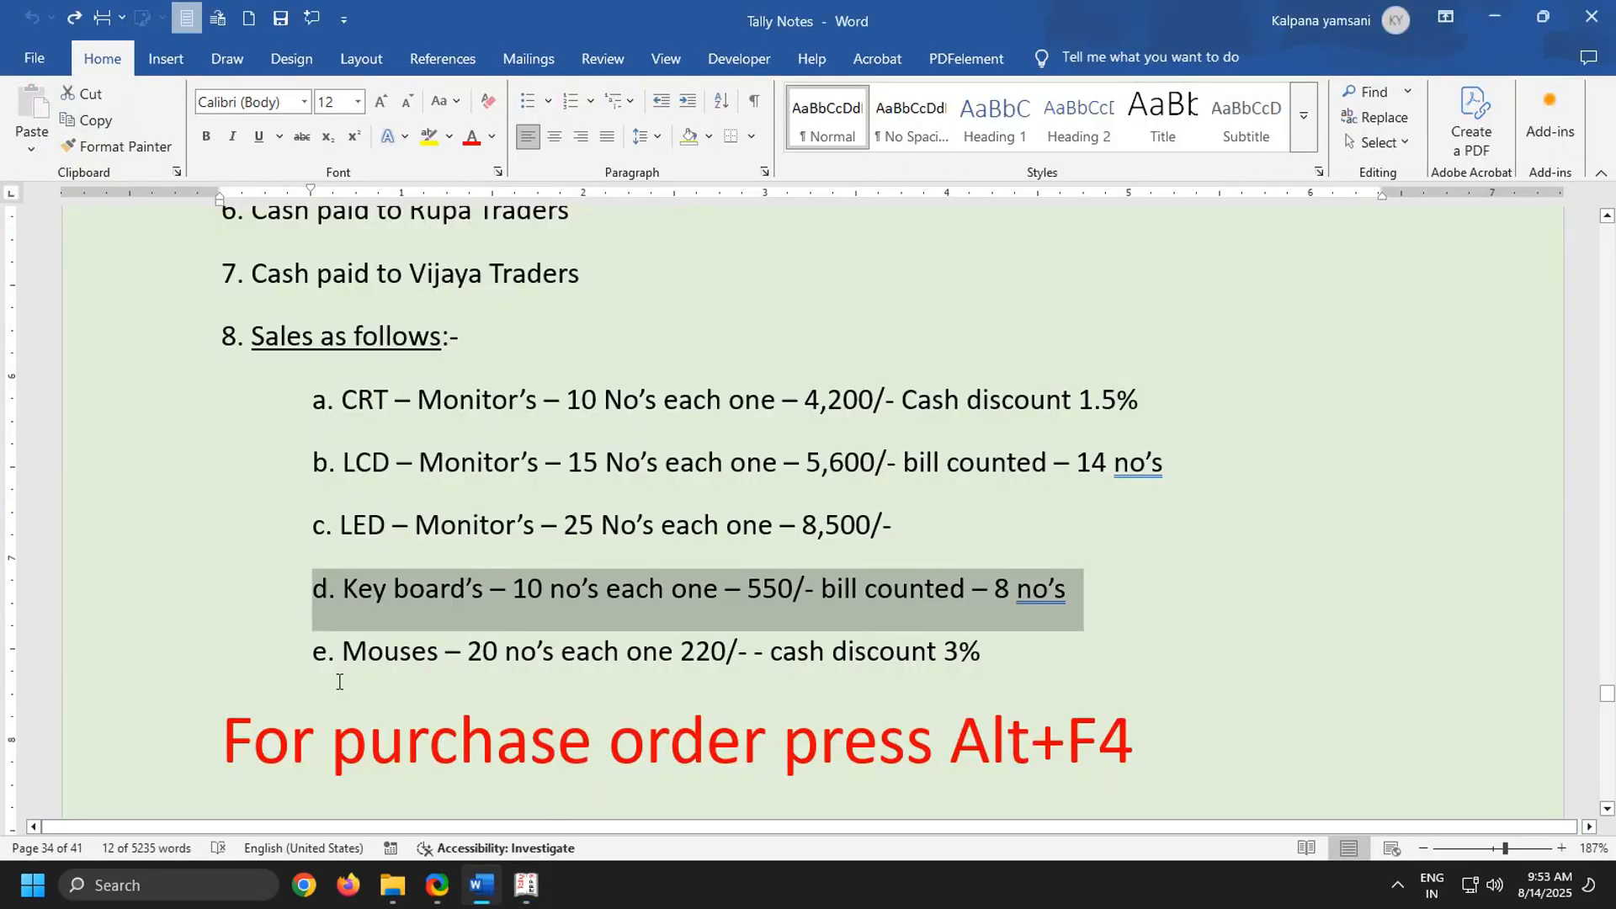
pyautogui.moveTo(321, 653); pyautogui.dragTo(1148, 654)
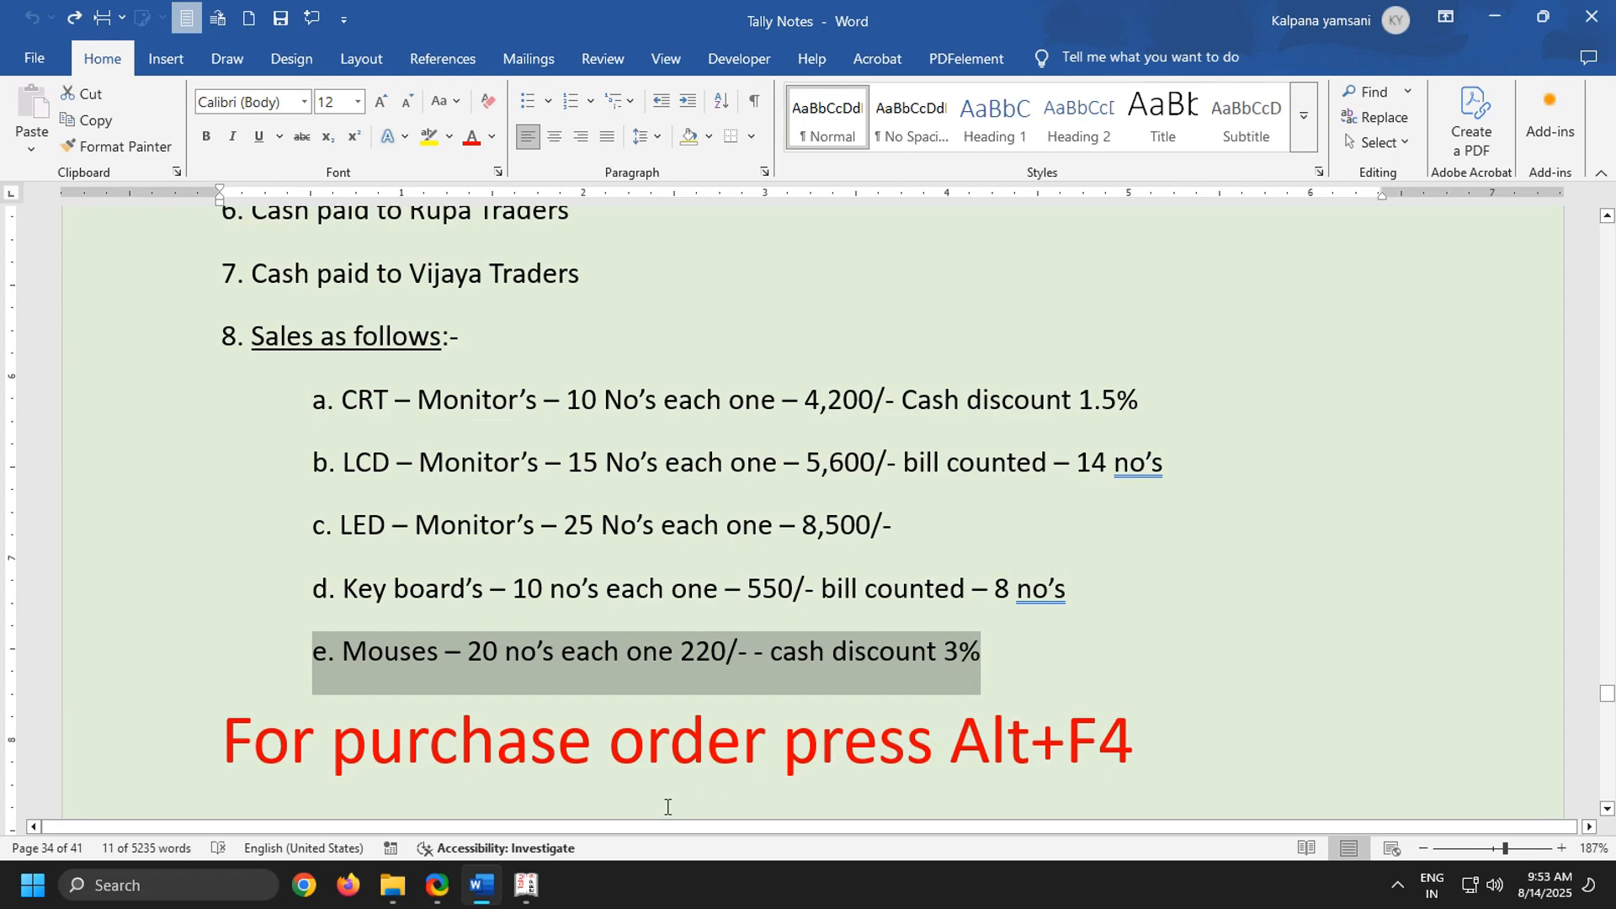
# Return to Tally.ERP 9 and enter 20 actual and billed no's of Mouses at a rate of 220
pyautogui.click(527, 889)
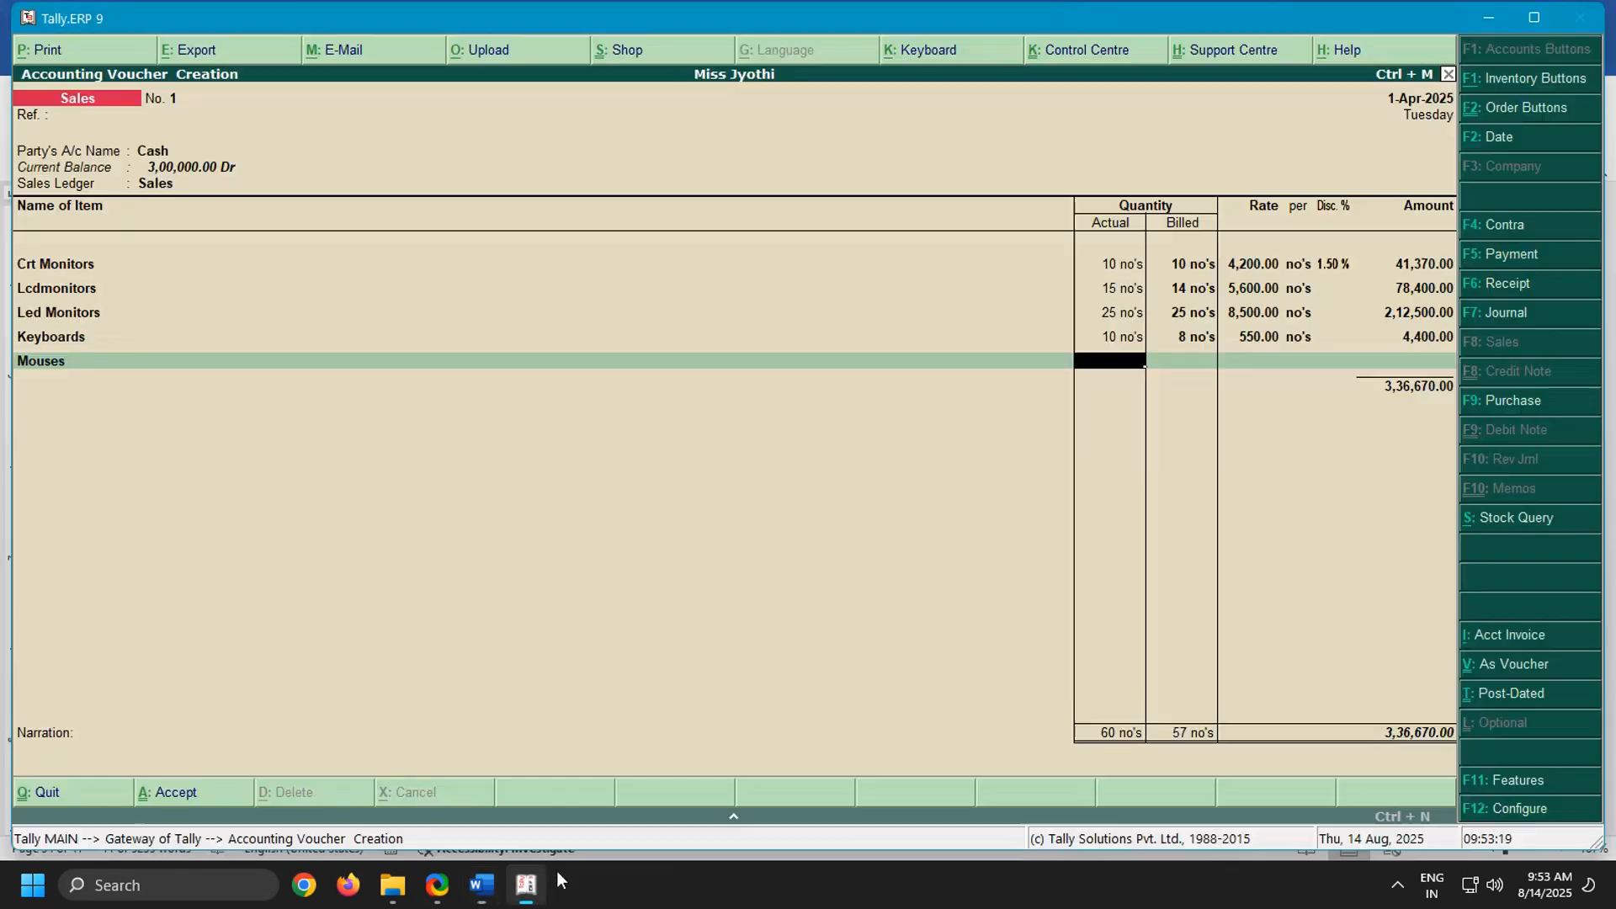
pyautogui.write('20')
pyautogui.press('Return')
pyautogui.press('Return')
pyautogui.write('220')
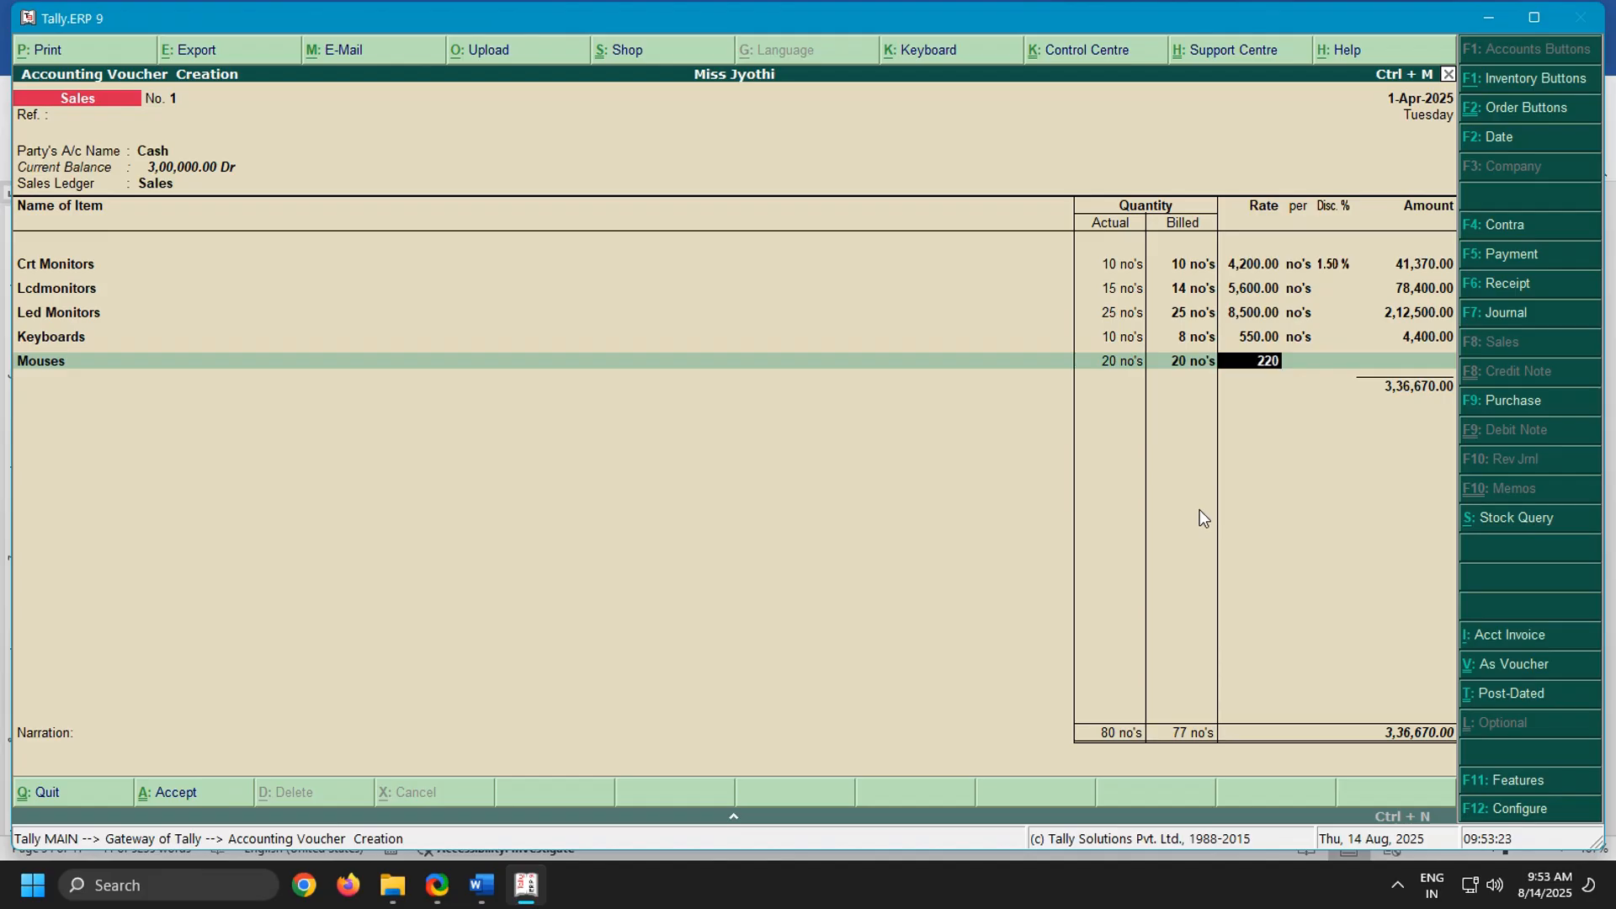
pyautogui.press('Return')
pyautogui.press('Return')
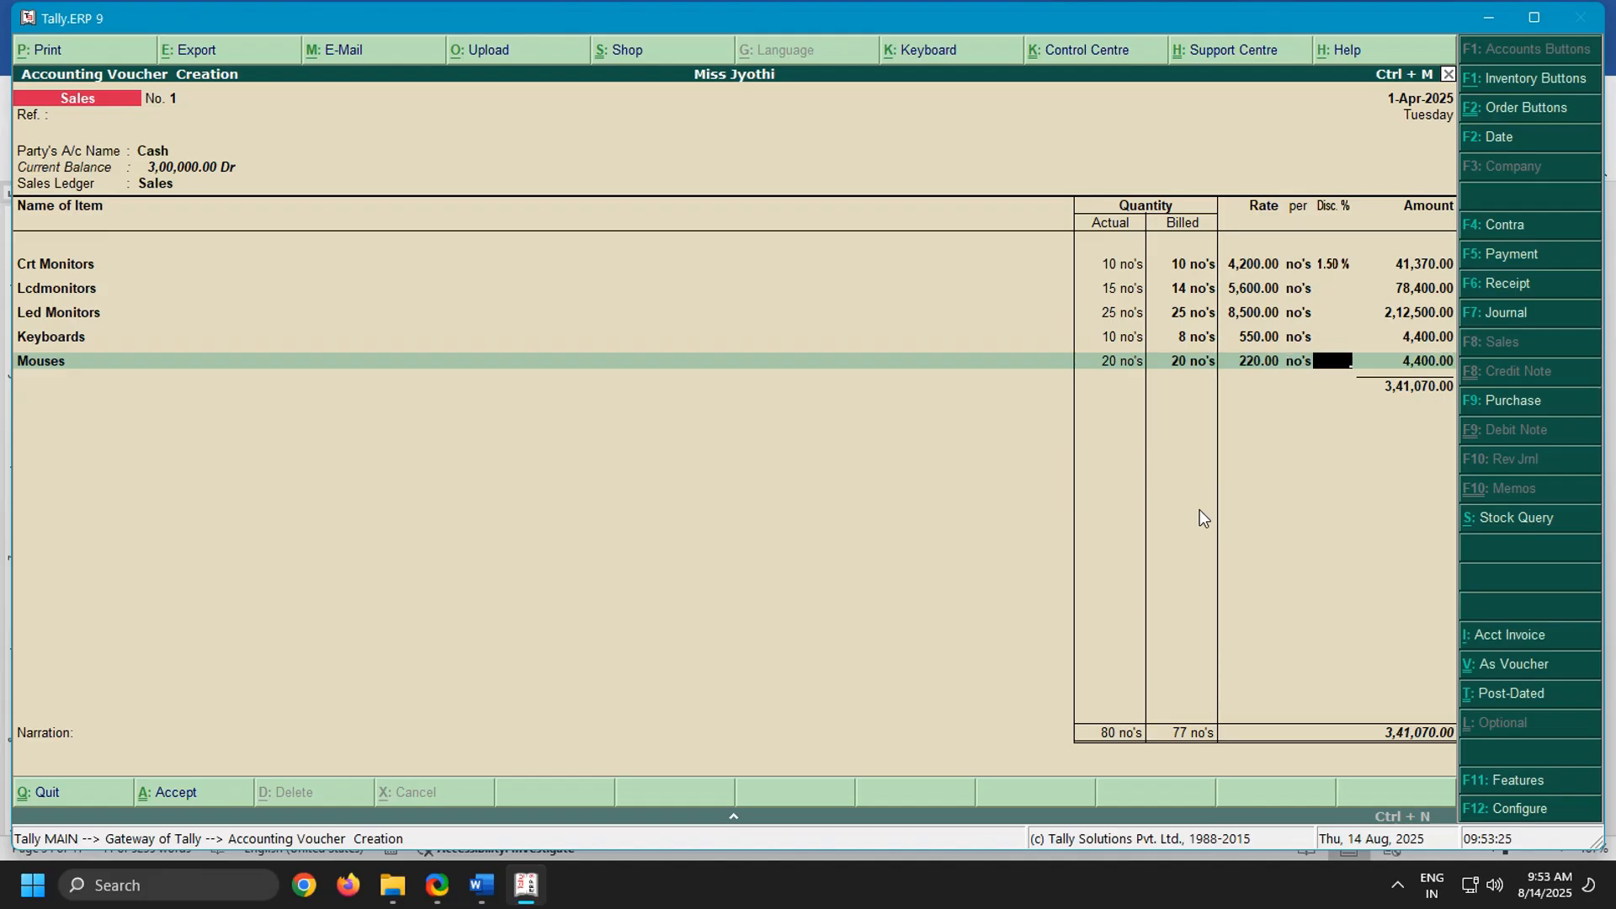
# Recheck the mouses line in the Word notes and set the Mouses discount to 3% in Tally
pyautogui.click(496, 887)
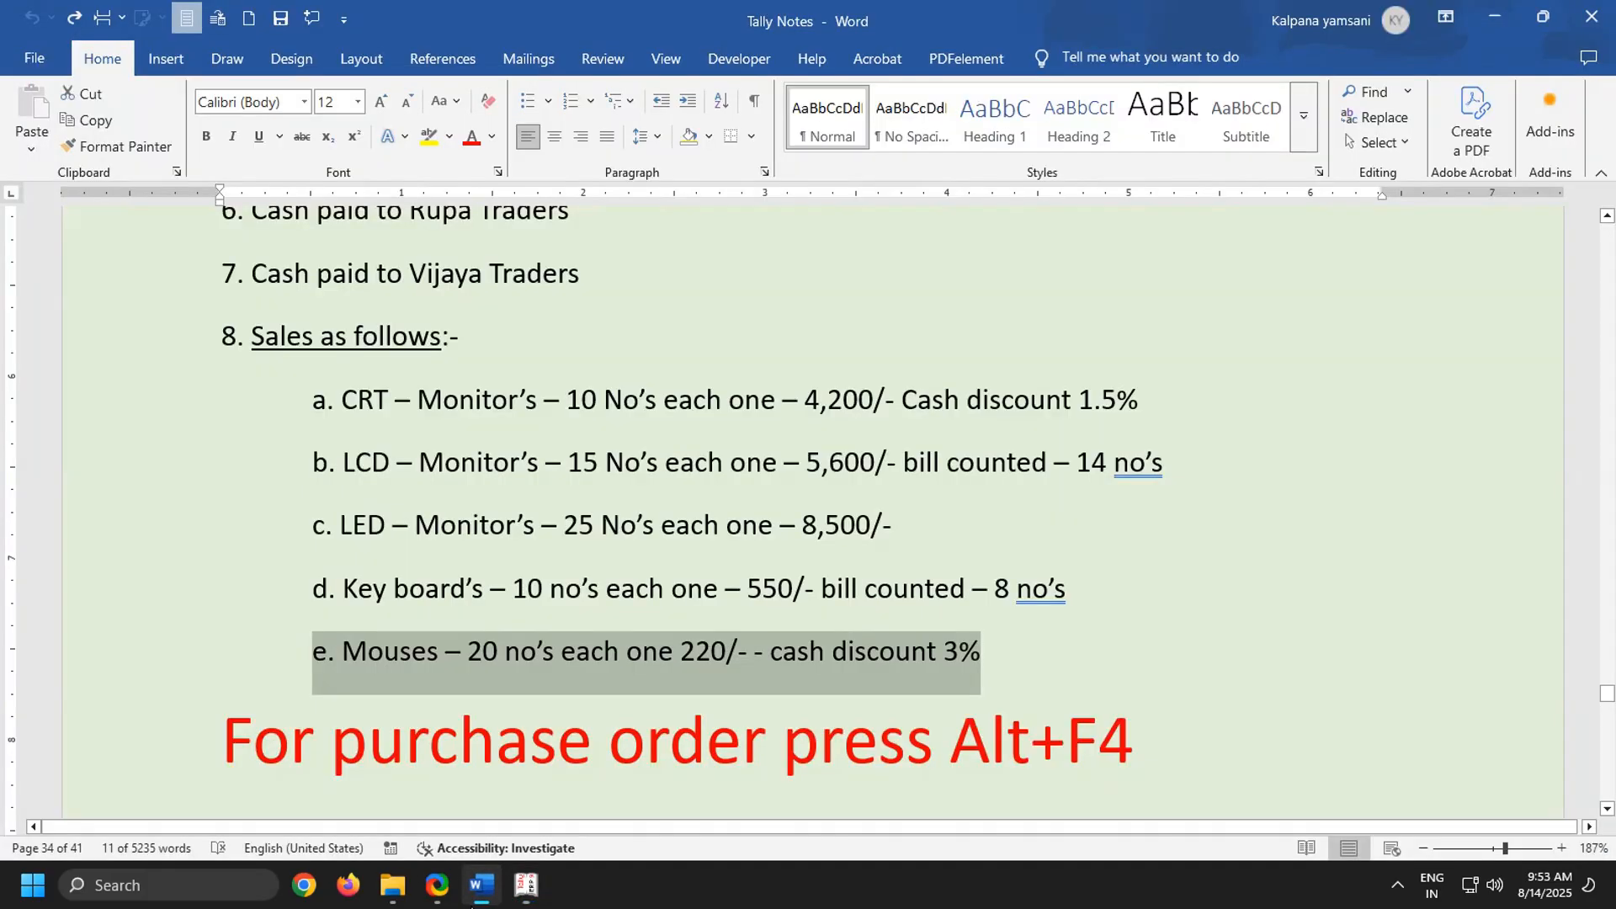
pyautogui.click(528, 891)
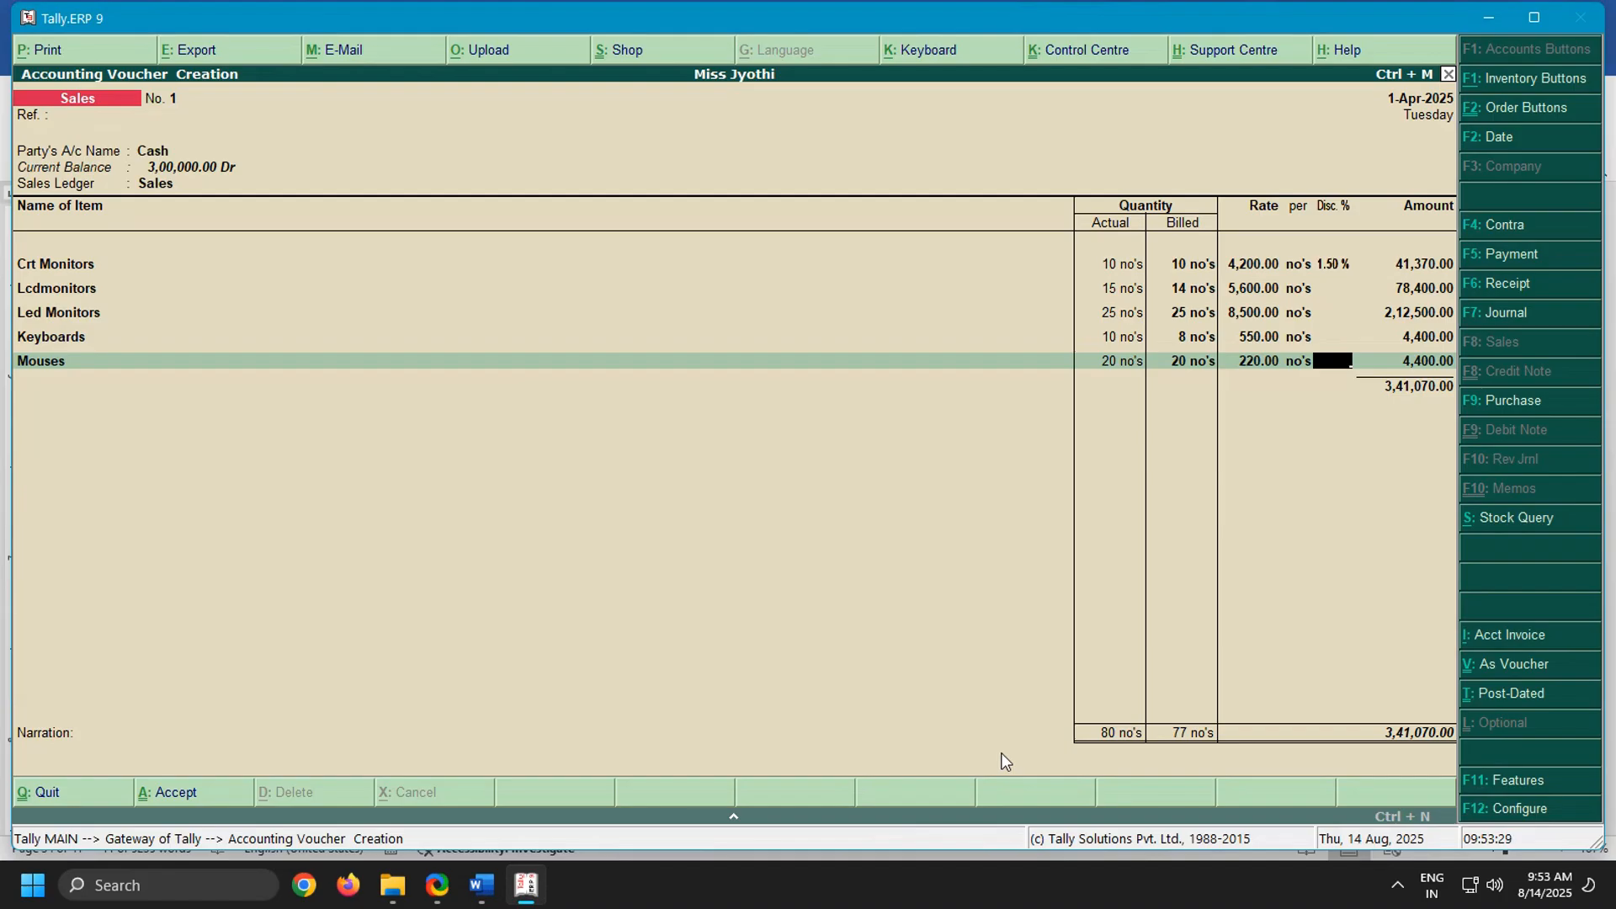
pyautogui.write('3')
pyautogui.press('Return')
# End the item list without an additional ledger or narration and save the cash sales voucher
pyautogui.press('Return')
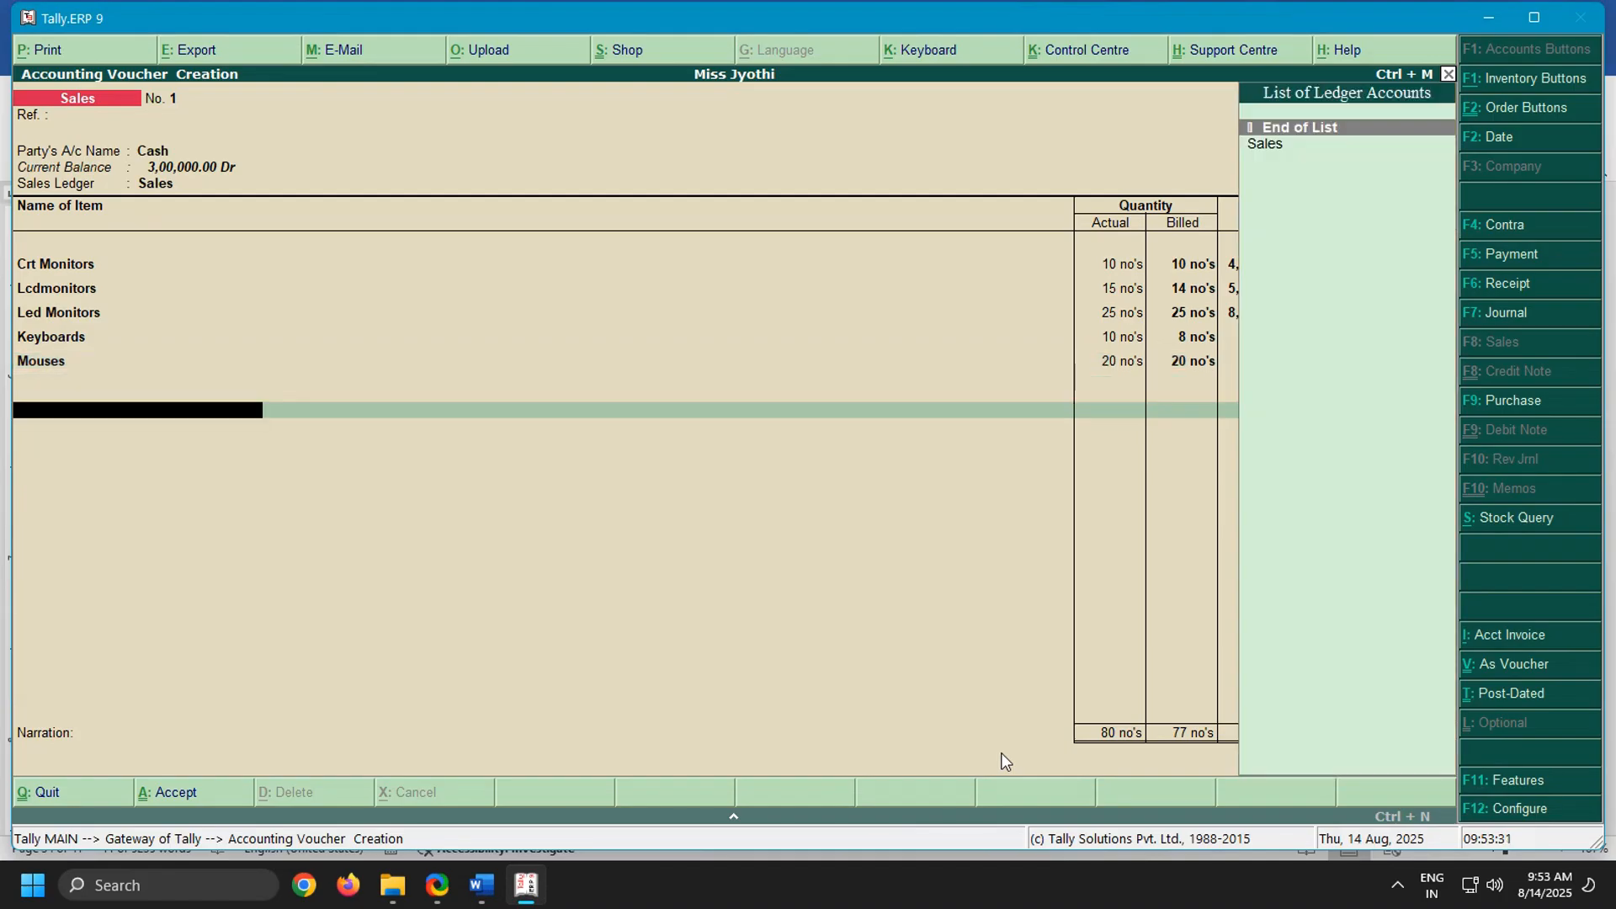
pyautogui.press('Return')
pyautogui.press('Return')
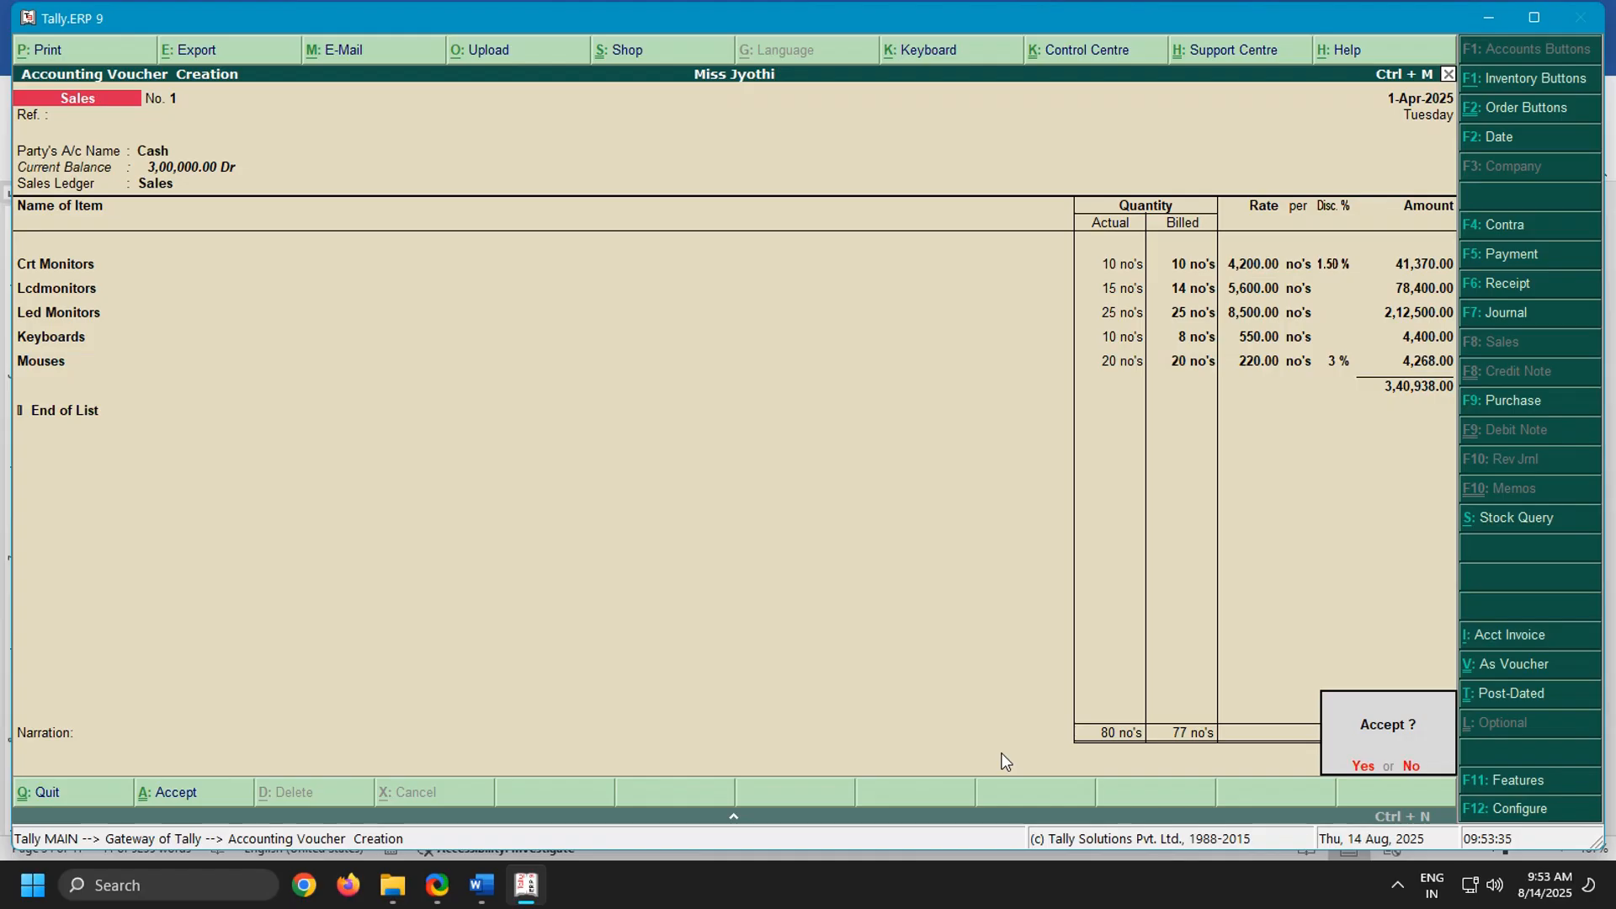
pyautogui.press('Return')
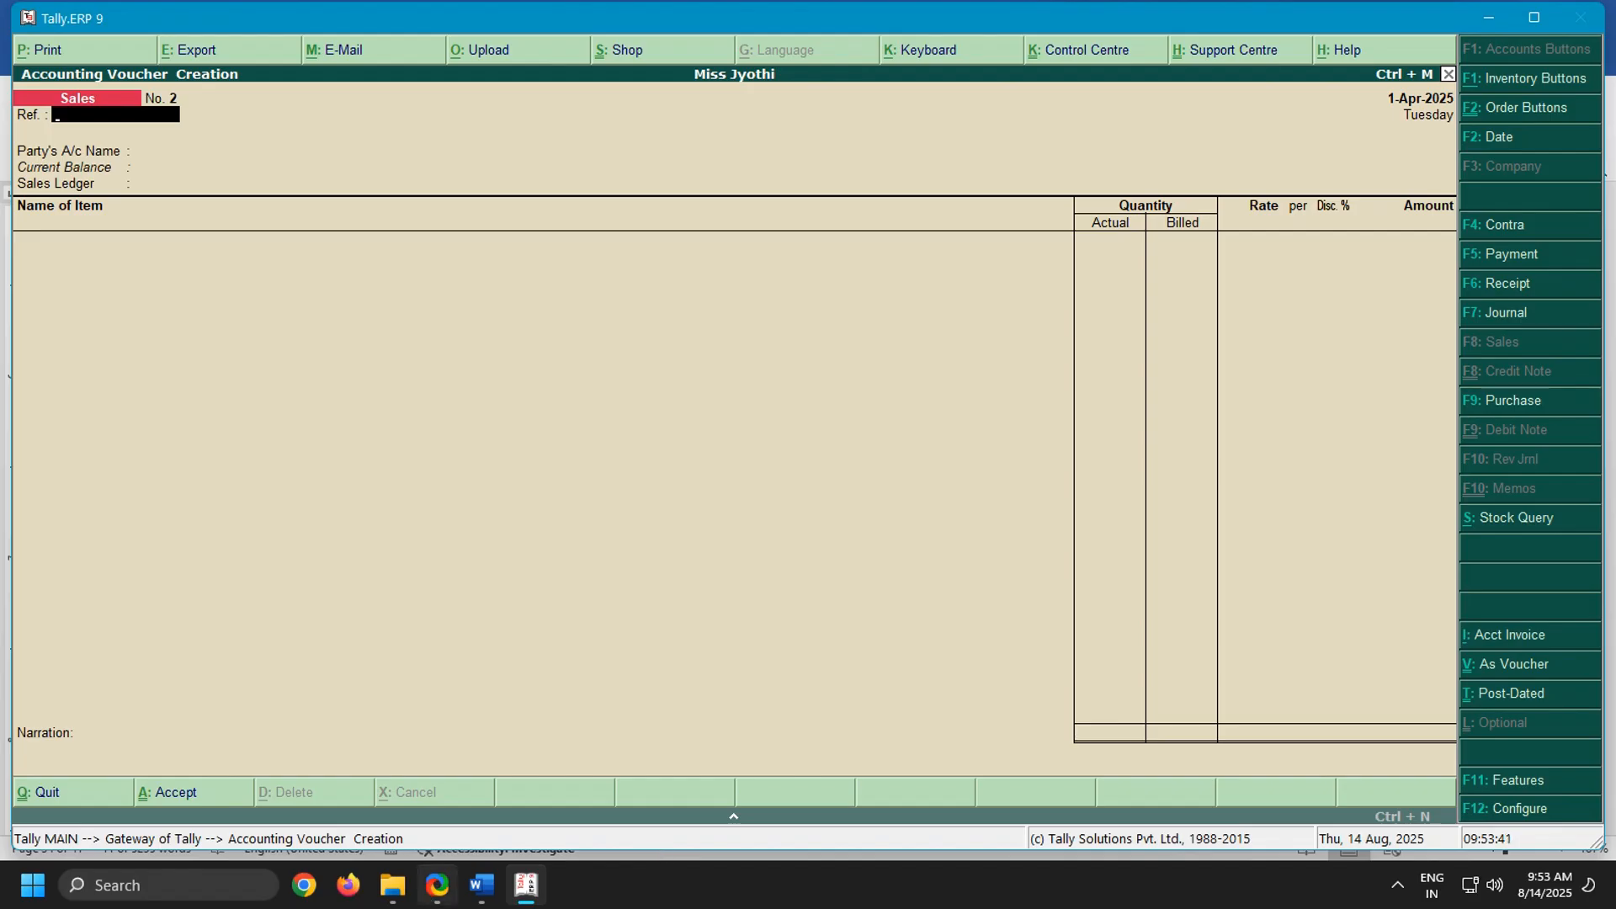
# In the Word notes, highlight the lines on cash paid to Rupa Traders and to Vijaya Traders, one after the other
pyautogui.click(495, 885)
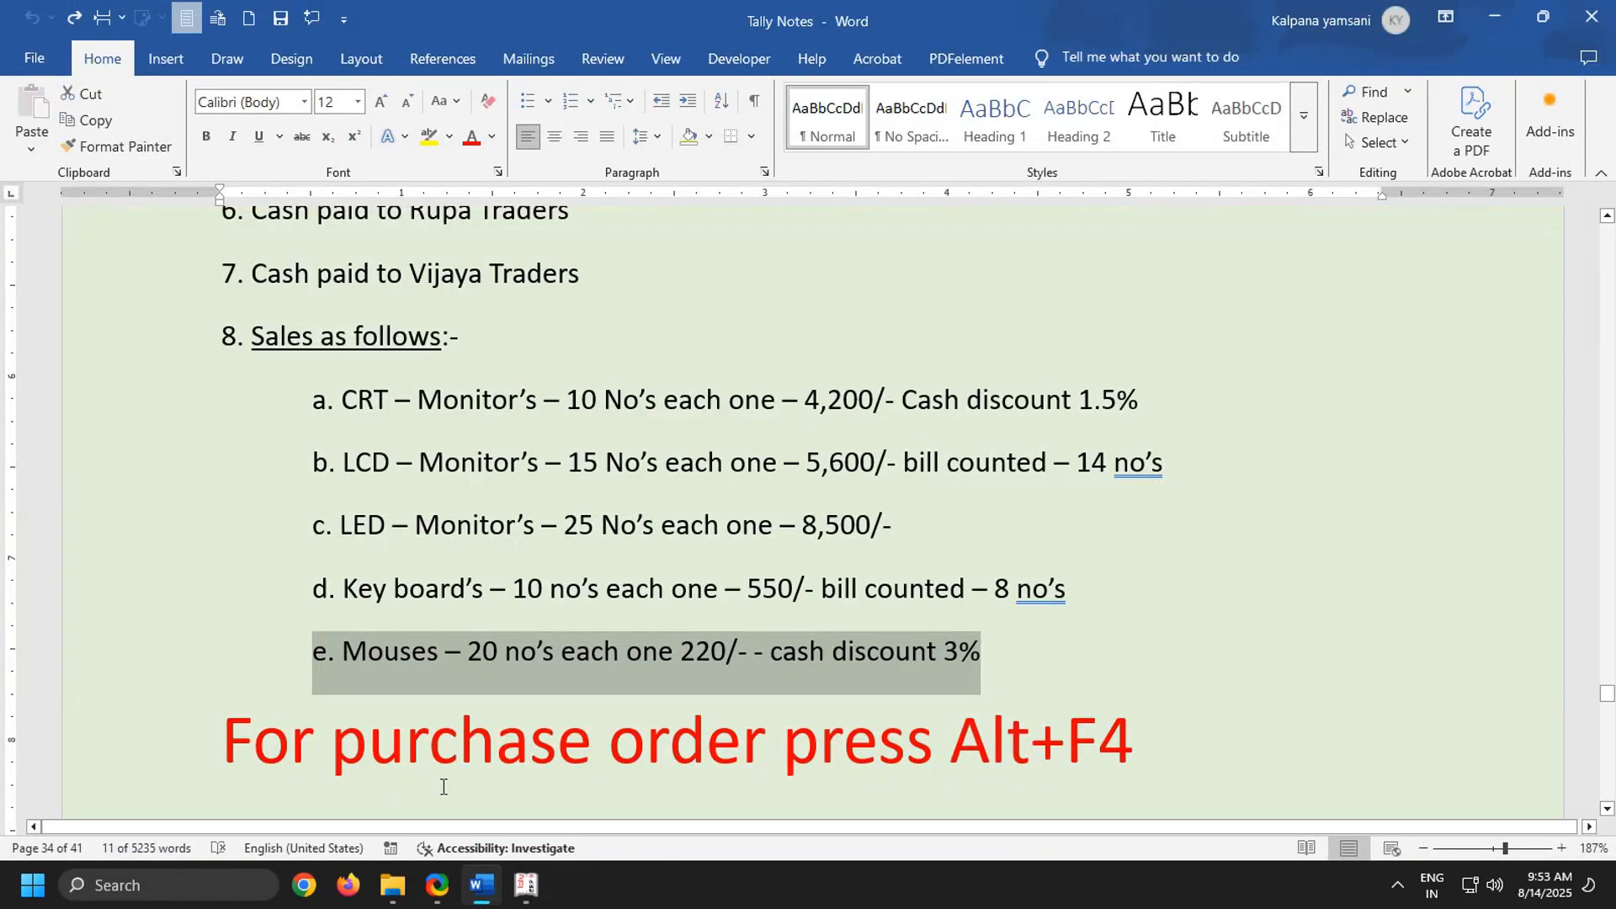
pyautogui.scroll(3, 314, 376)
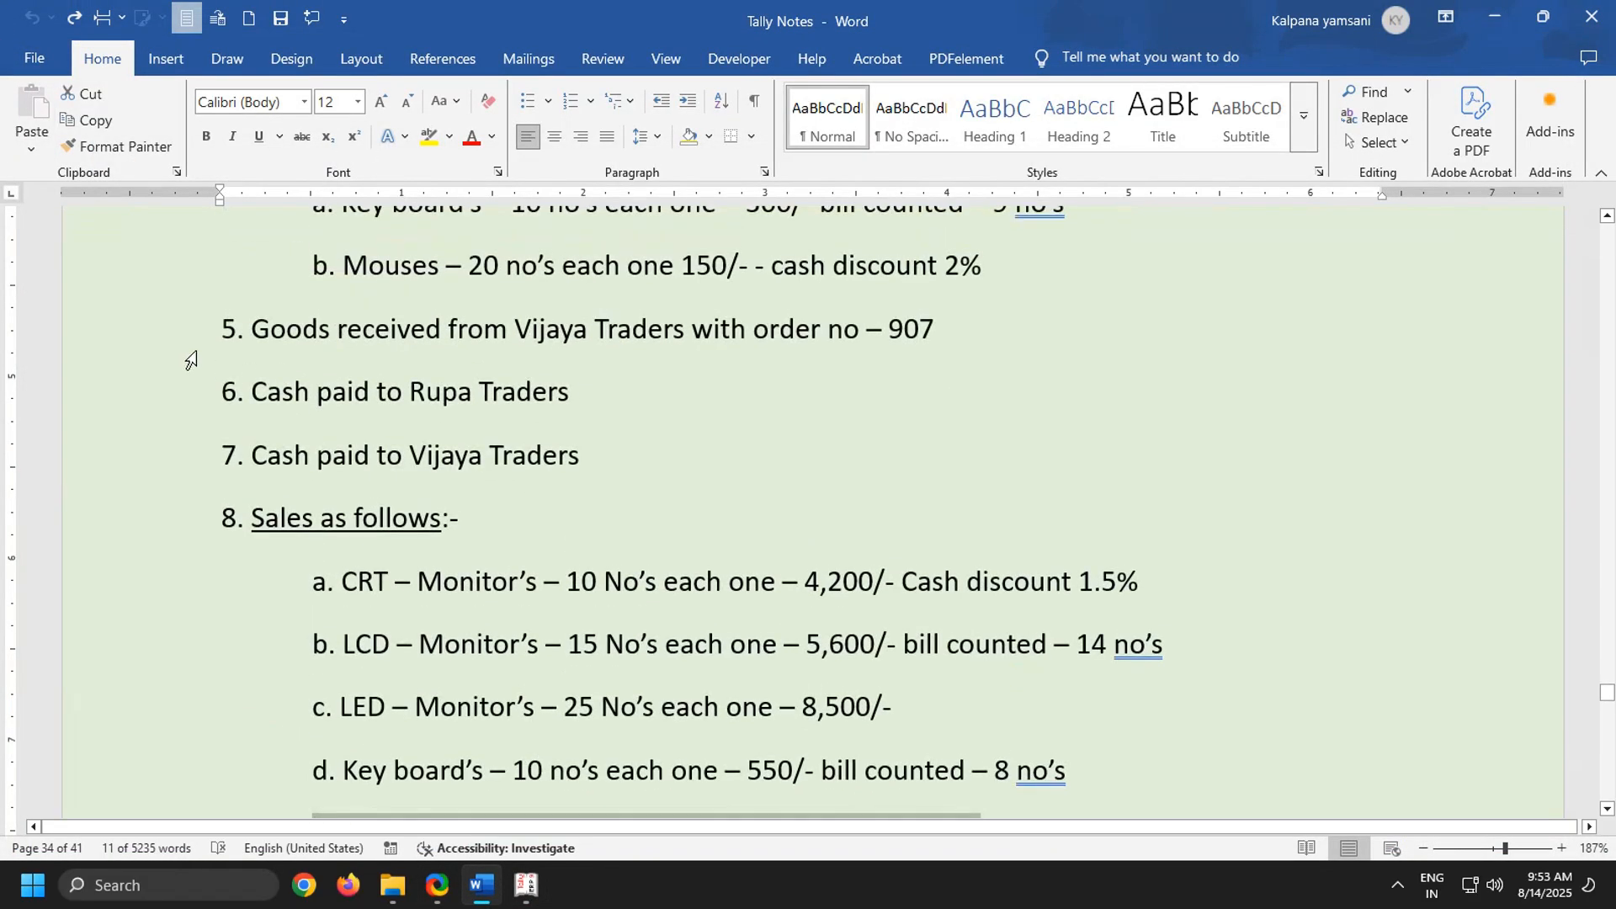
pyautogui.tripleClick(736, 381)
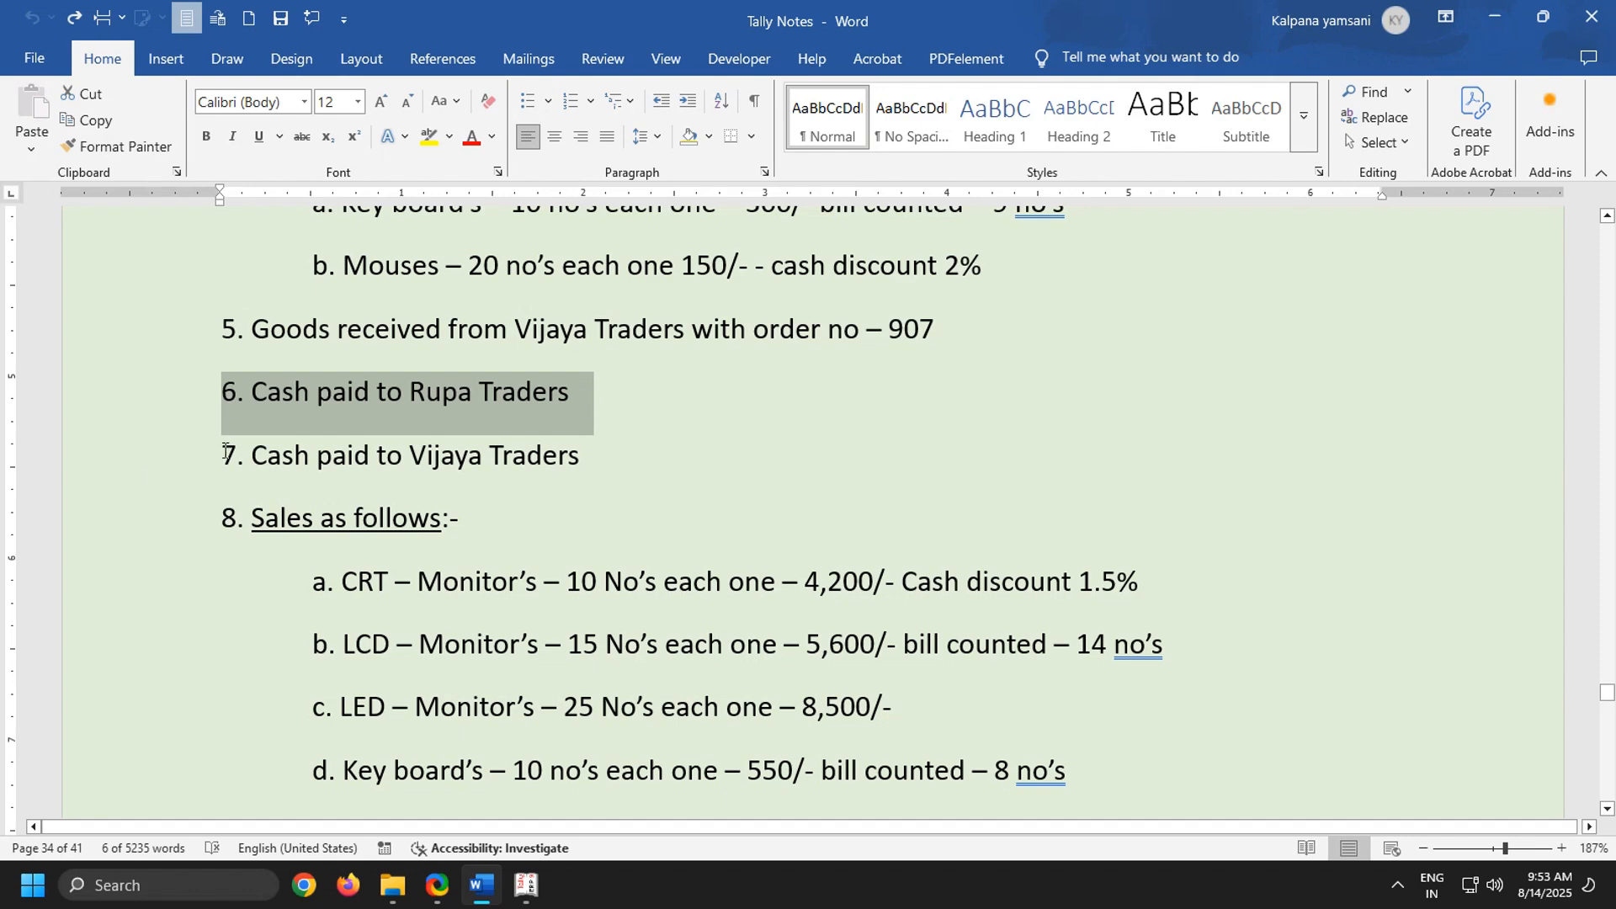
pyautogui.moveTo(222, 450); pyautogui.dragTo(806, 467)
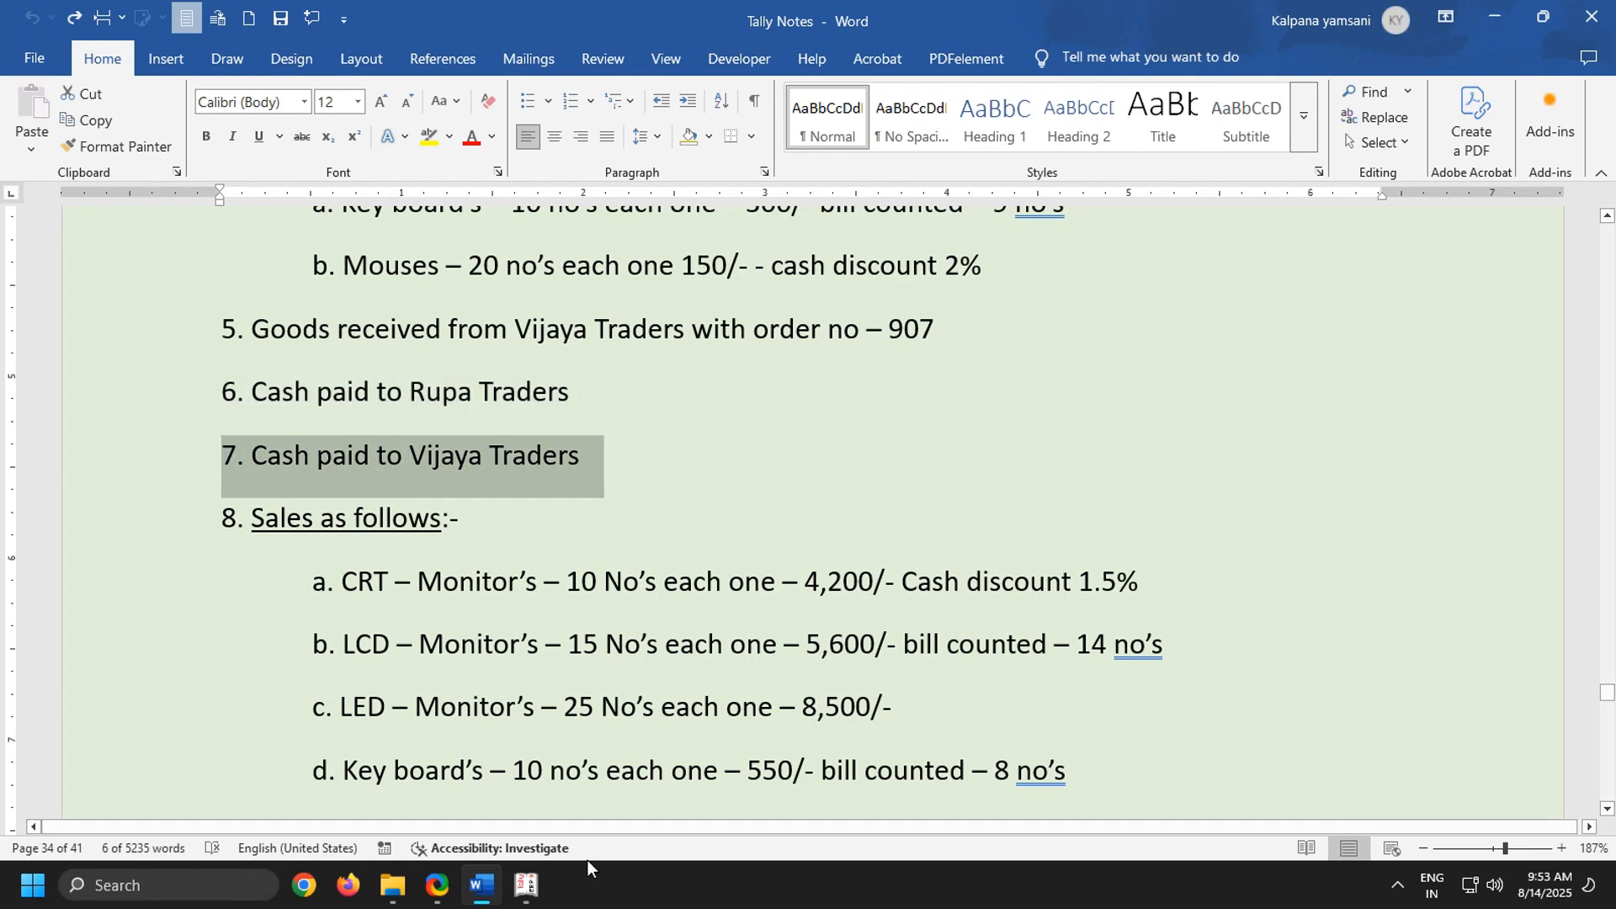
# Return to Tally.ERP 9 and start a payment voucher with Cash as the account and Rupa Traders as the particulars
pyautogui.click(526, 884)
pyautogui.doubleClick(357, 44)
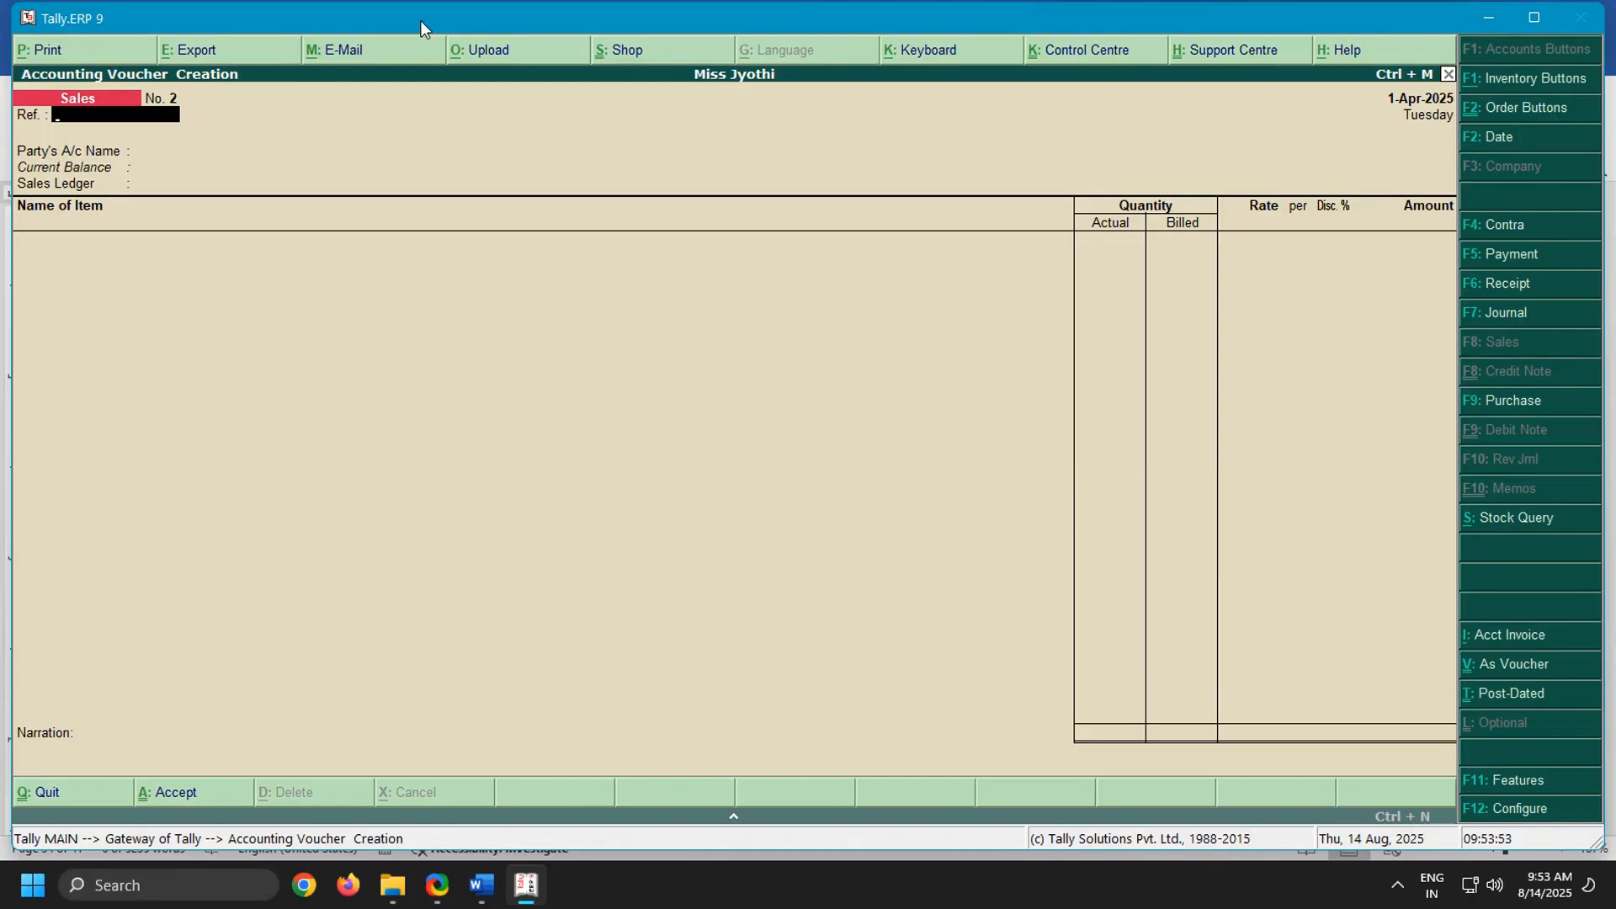
pyautogui.press('F5')
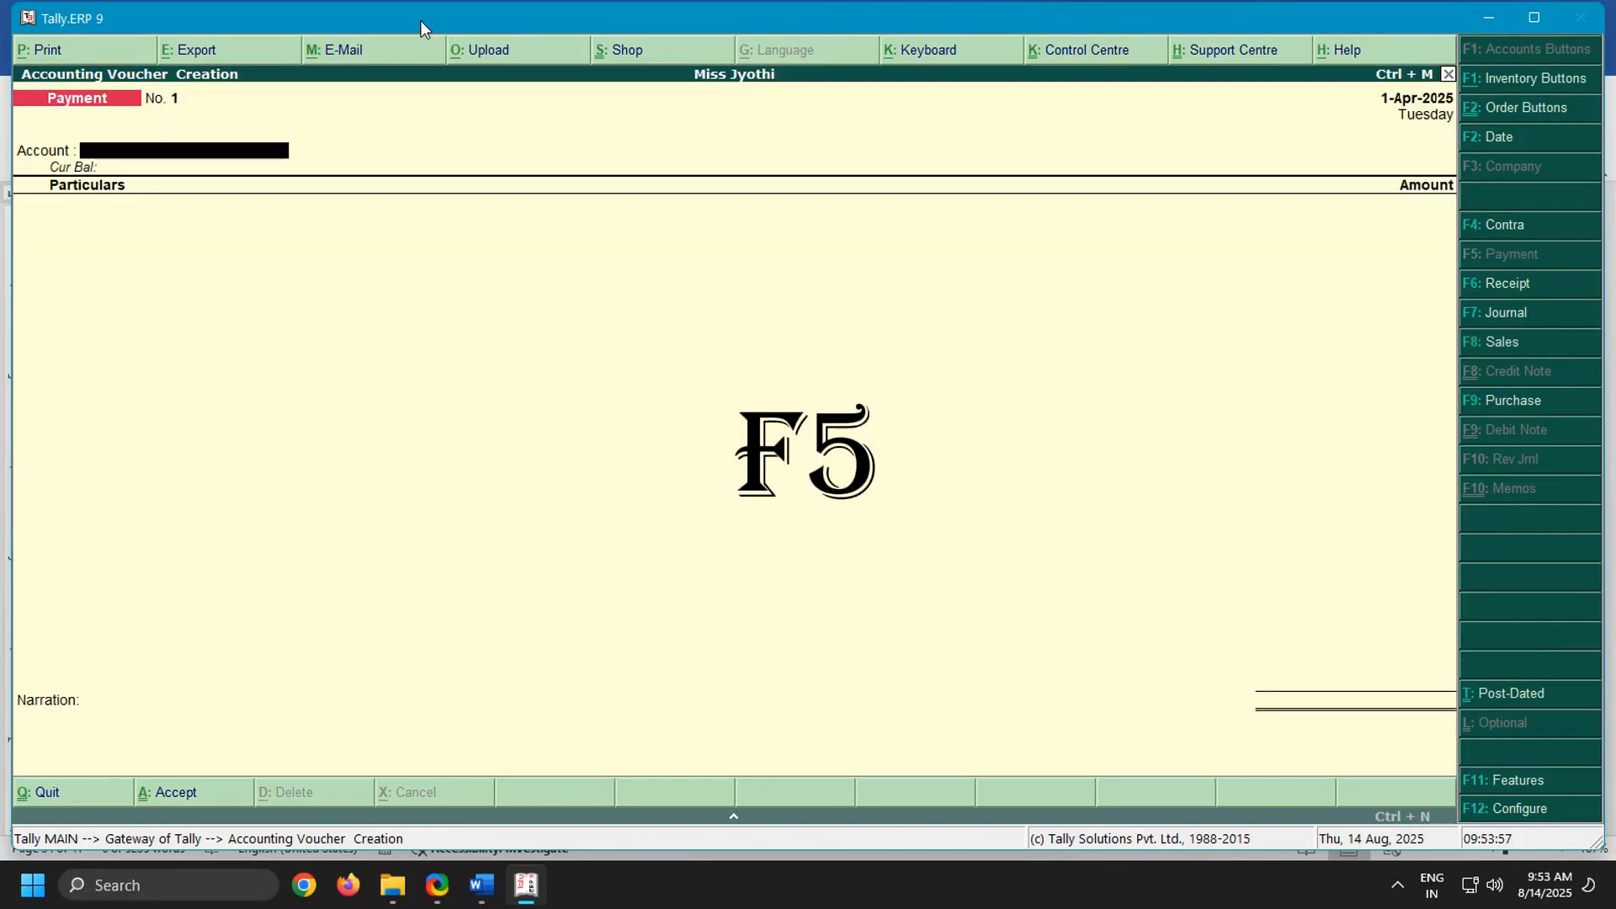
pyautogui.write('Cas')
pyautogui.press('Return')
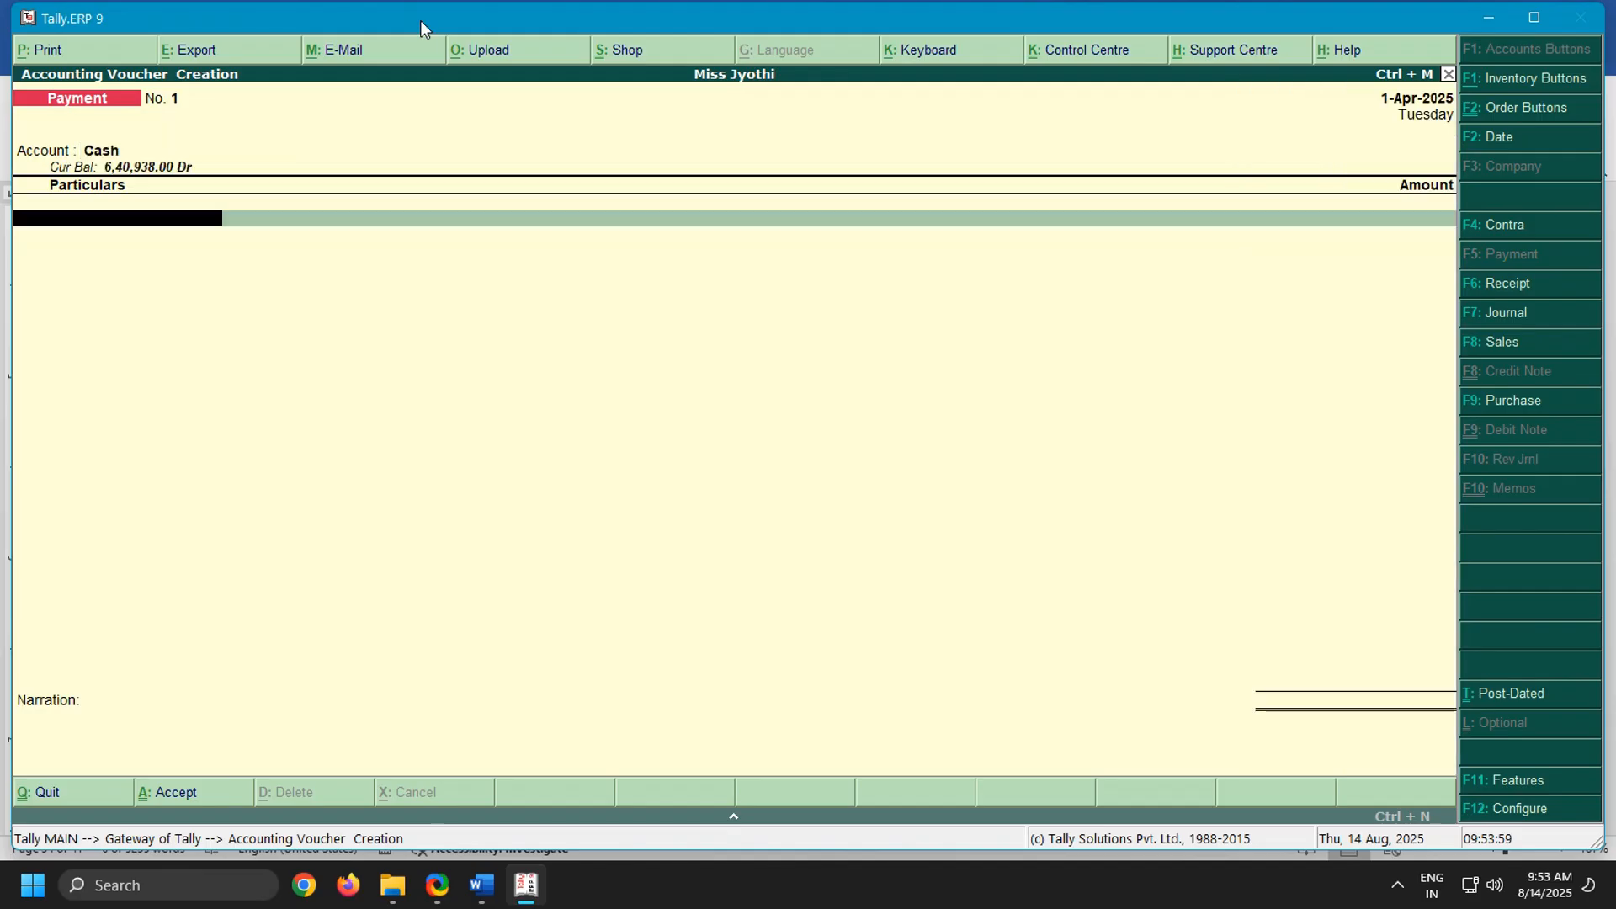
pyautogui.write('Ru')
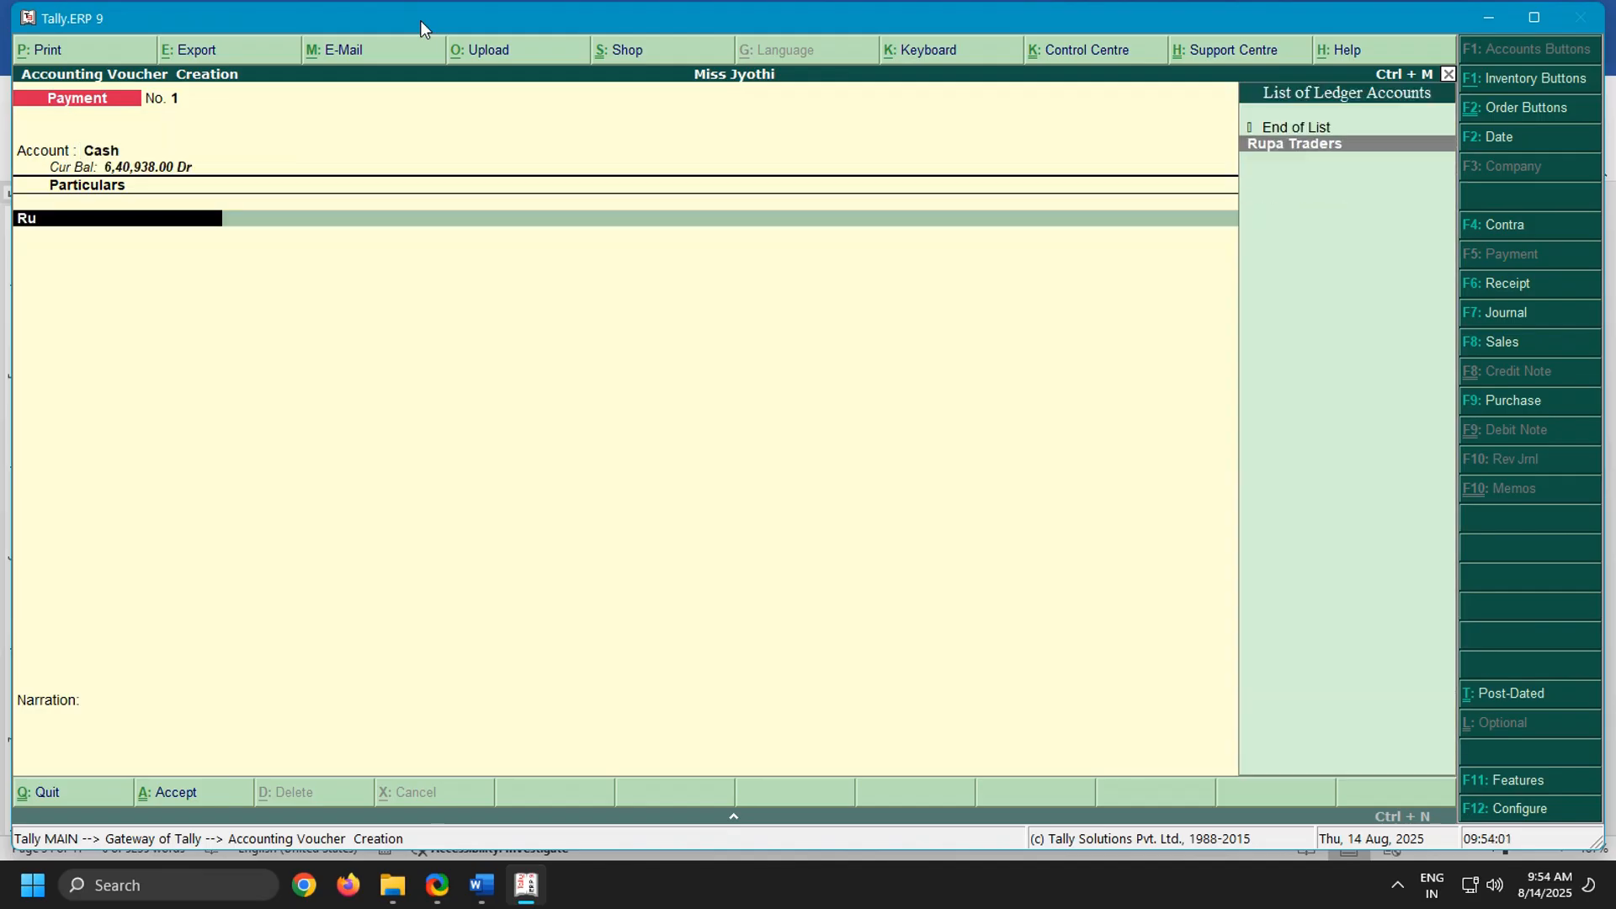
pyautogui.press('Return')
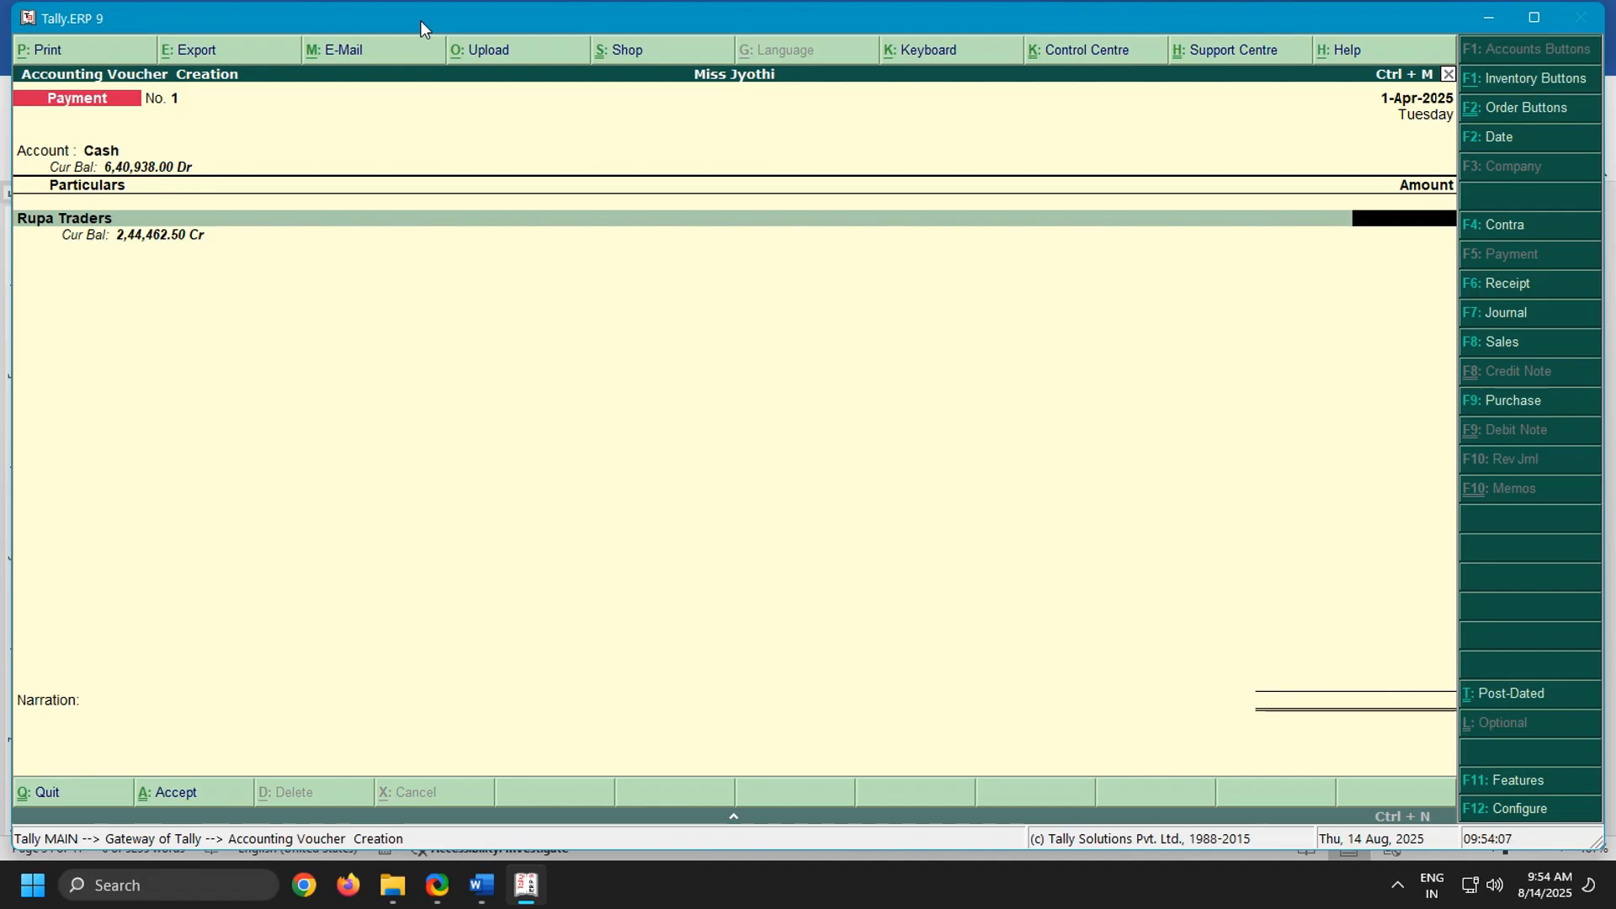
# Set the payment amount for Rupa Traders to 2,44,462.50
pyautogui.write('244462')
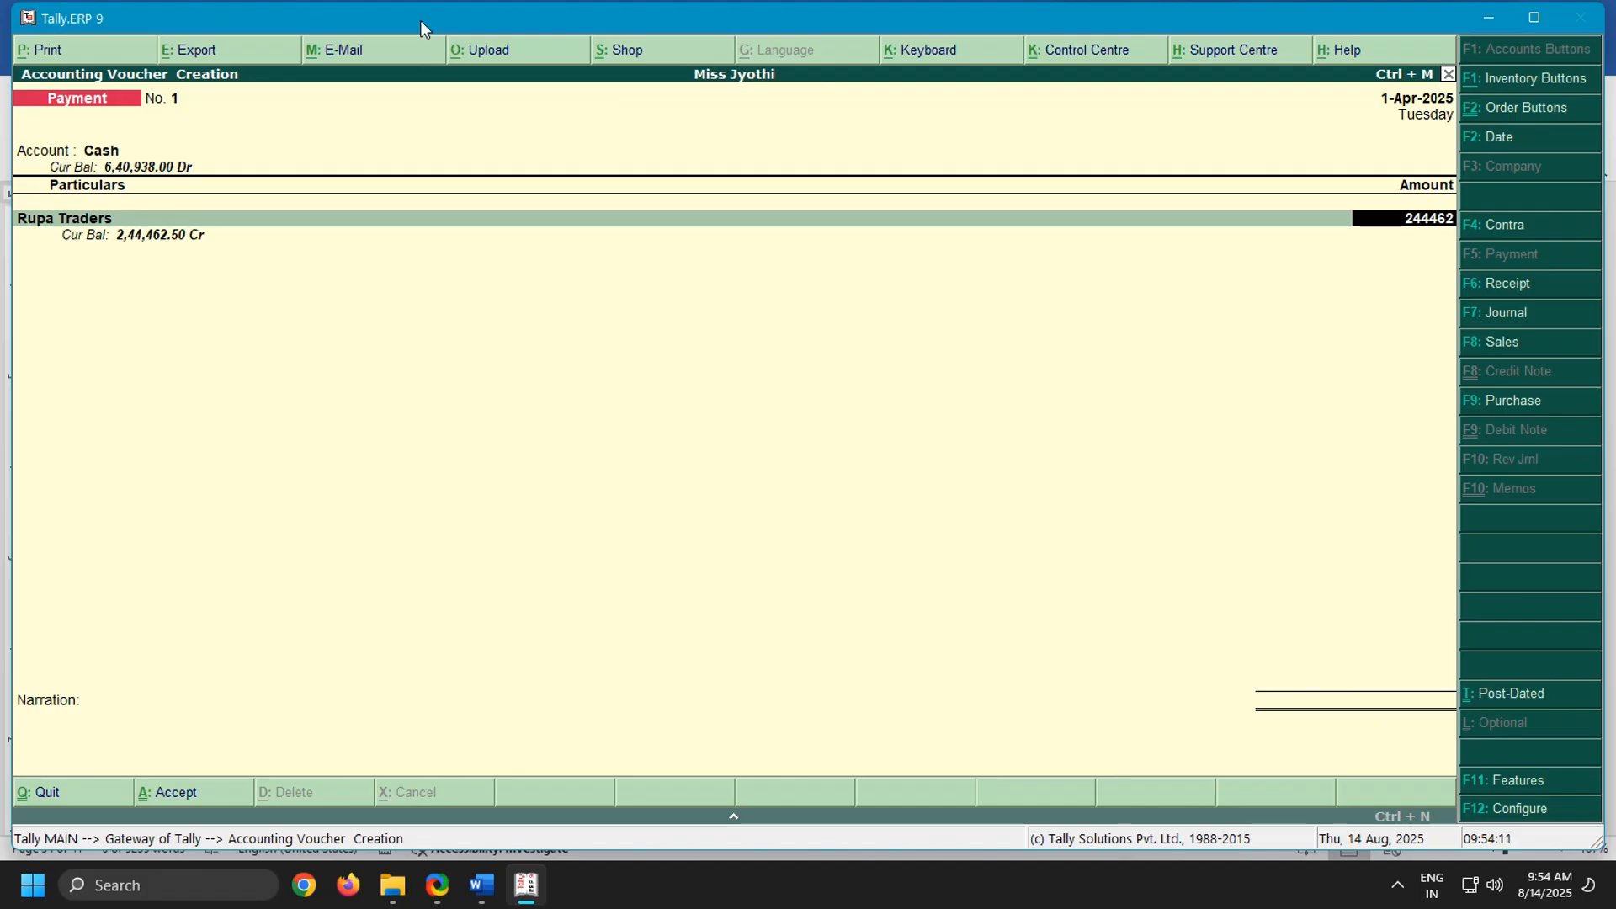
pyautogui.write('.50')
pyautogui.press('Return')
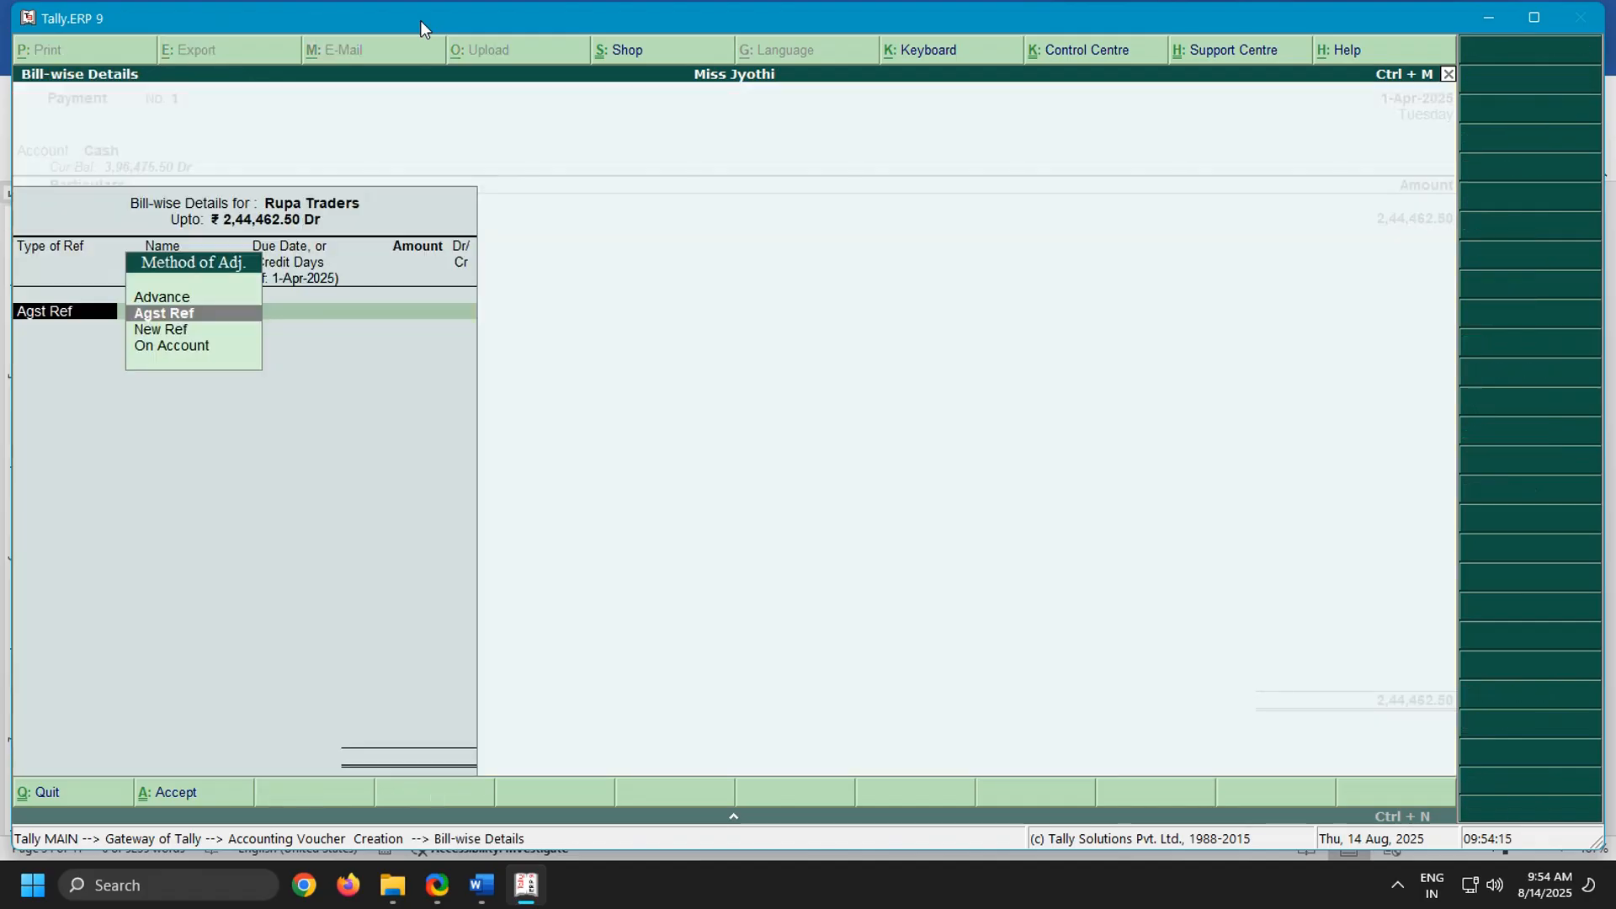
# Allocate the full Rupa Traders payment On Account and save the payment voucher without a narration
pyautogui.press('Down')
pyautogui.press('Down')
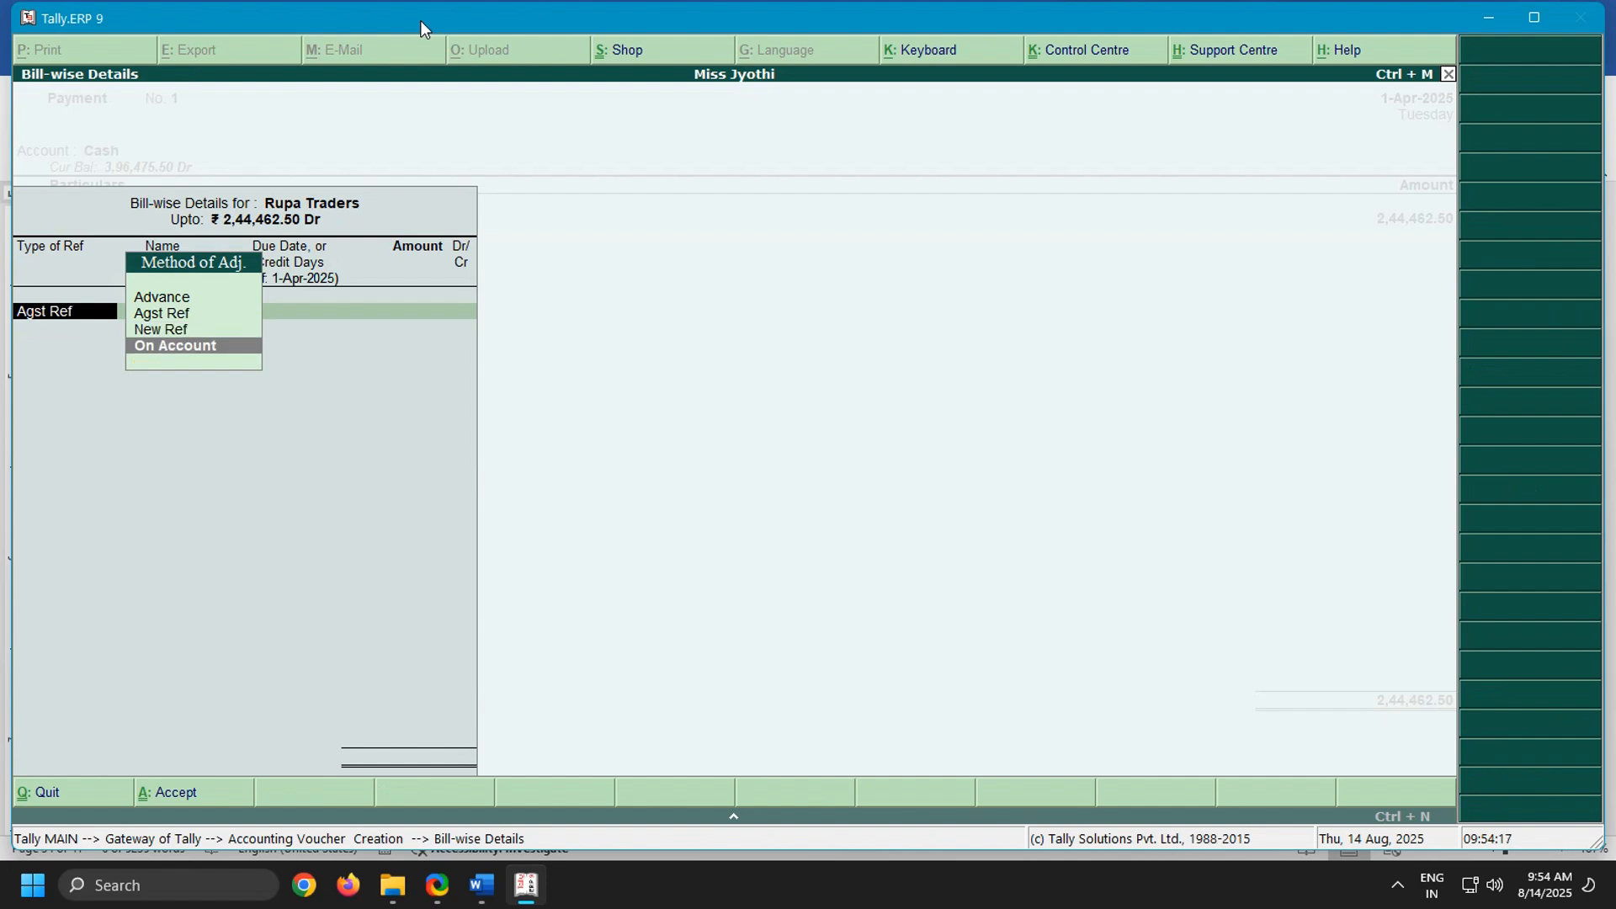
pyautogui.press('Return')
pyautogui.press('Return')
pyautogui.press('Return')
pyautogui.press('Return')
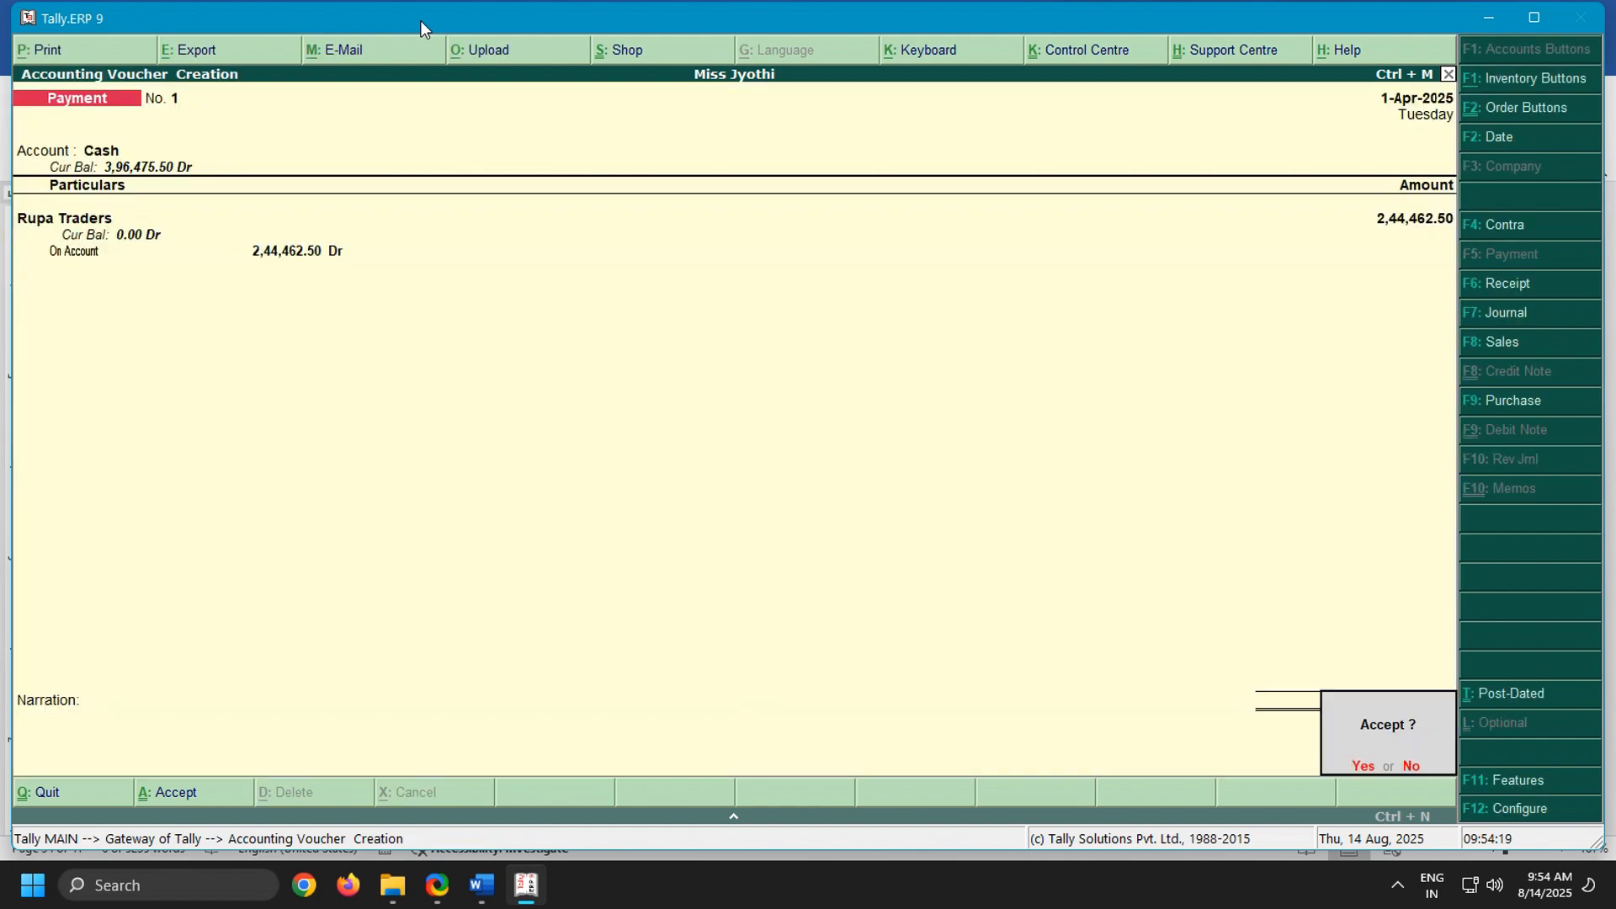
pyautogui.press('Return')
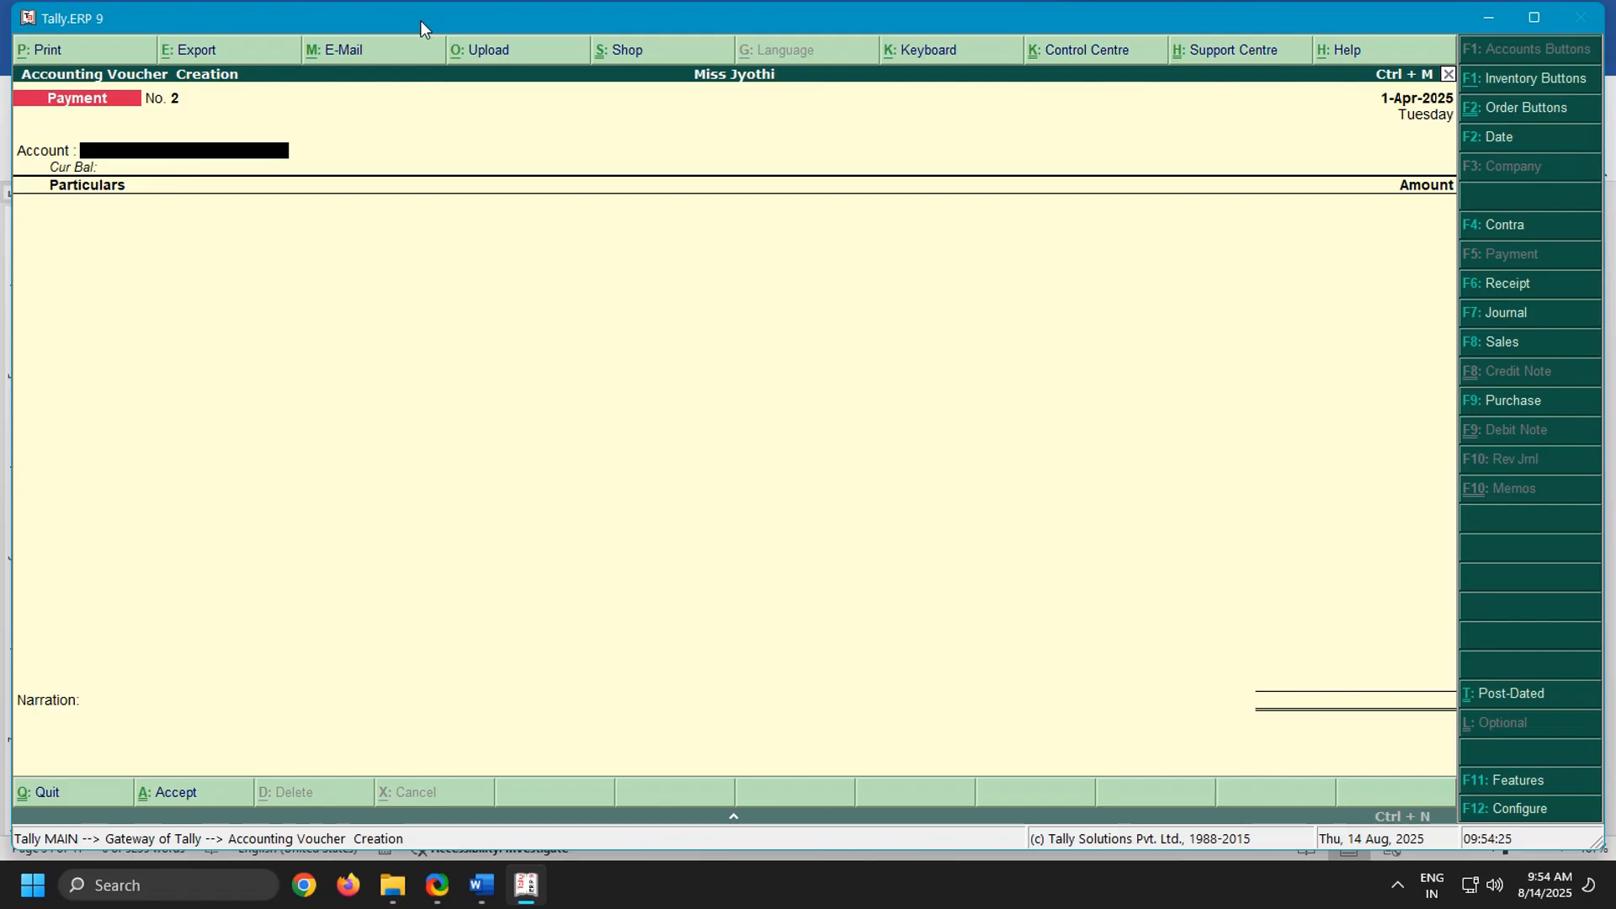
# Enter a second payment voucher from Cash to Vijaya Traders with an amount of 5,640
pyautogui.write('Ca')
pyautogui.press('Return')
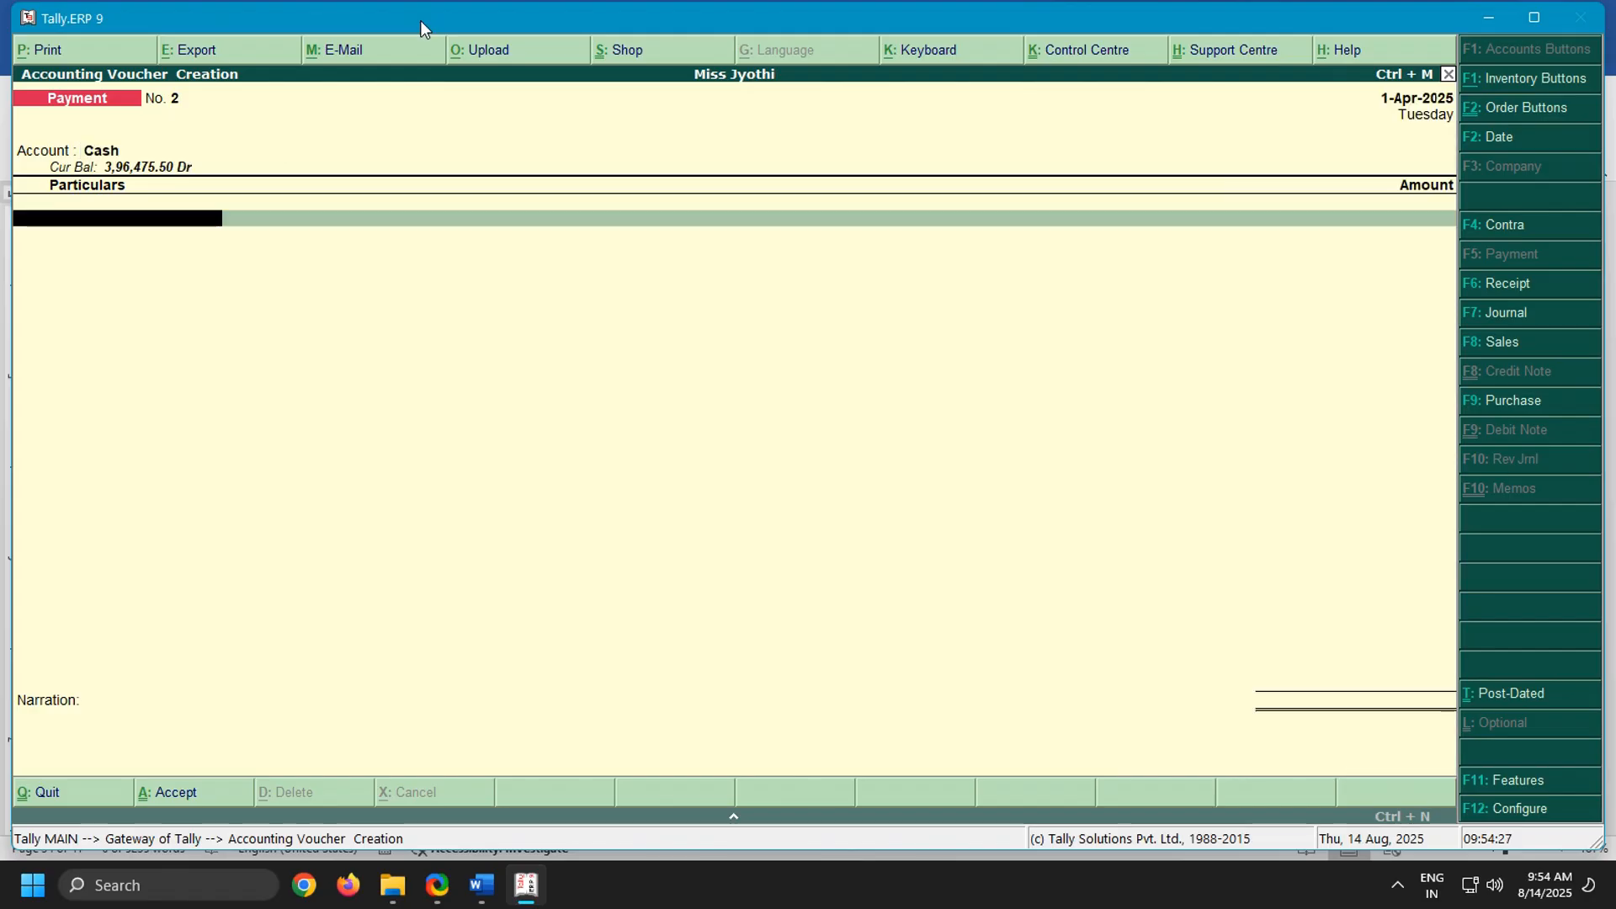
pyautogui.write('Vi')
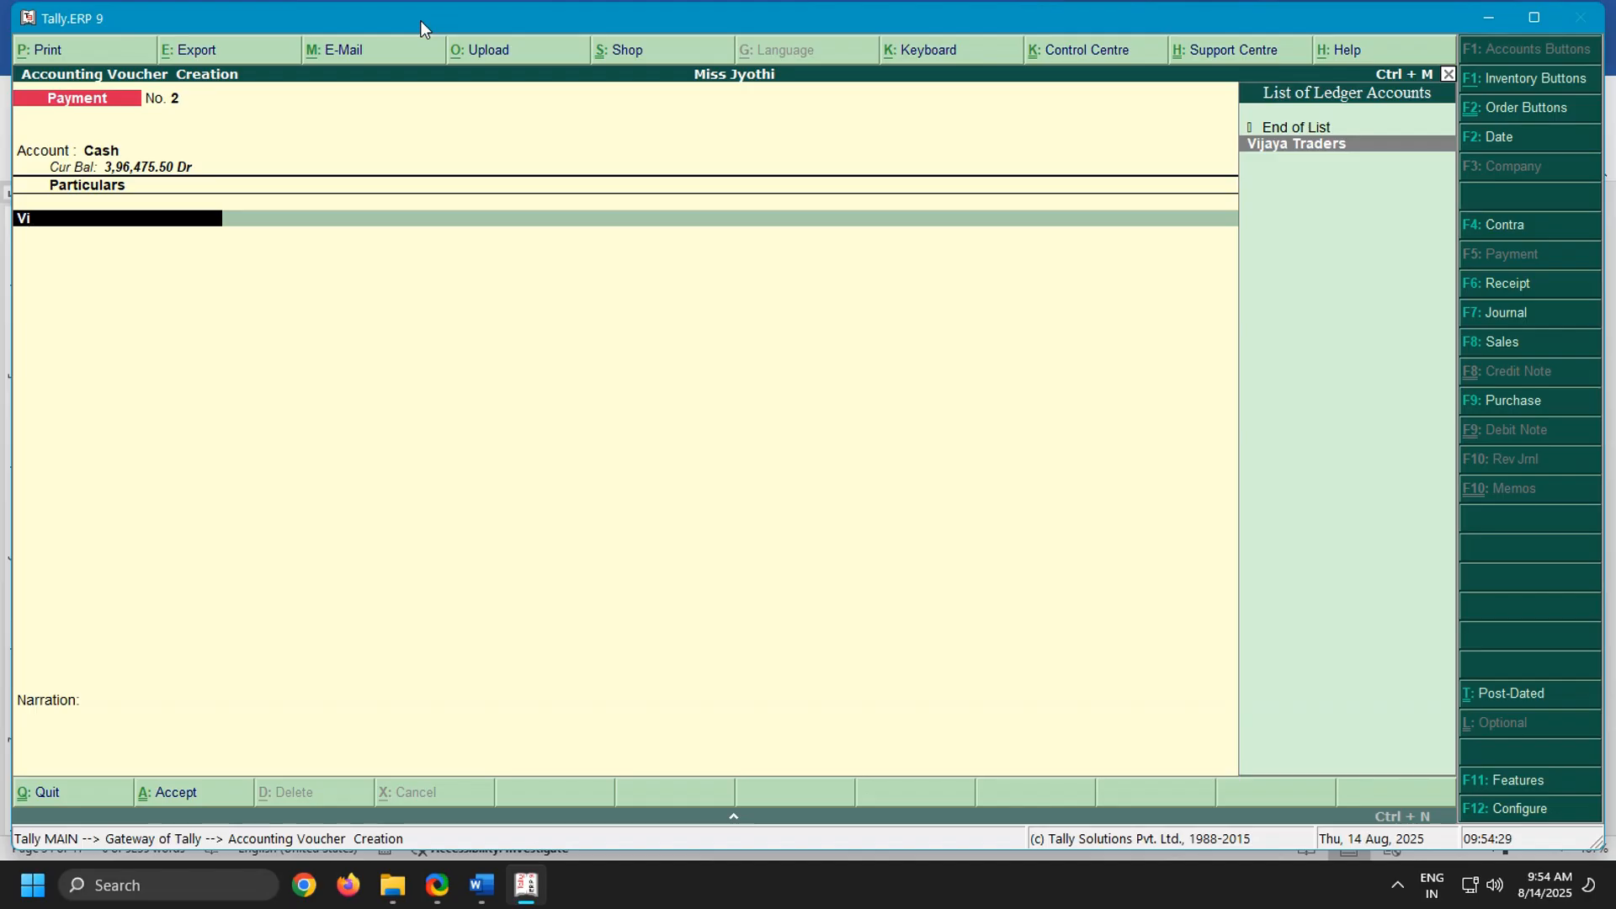
pyautogui.press('Return')
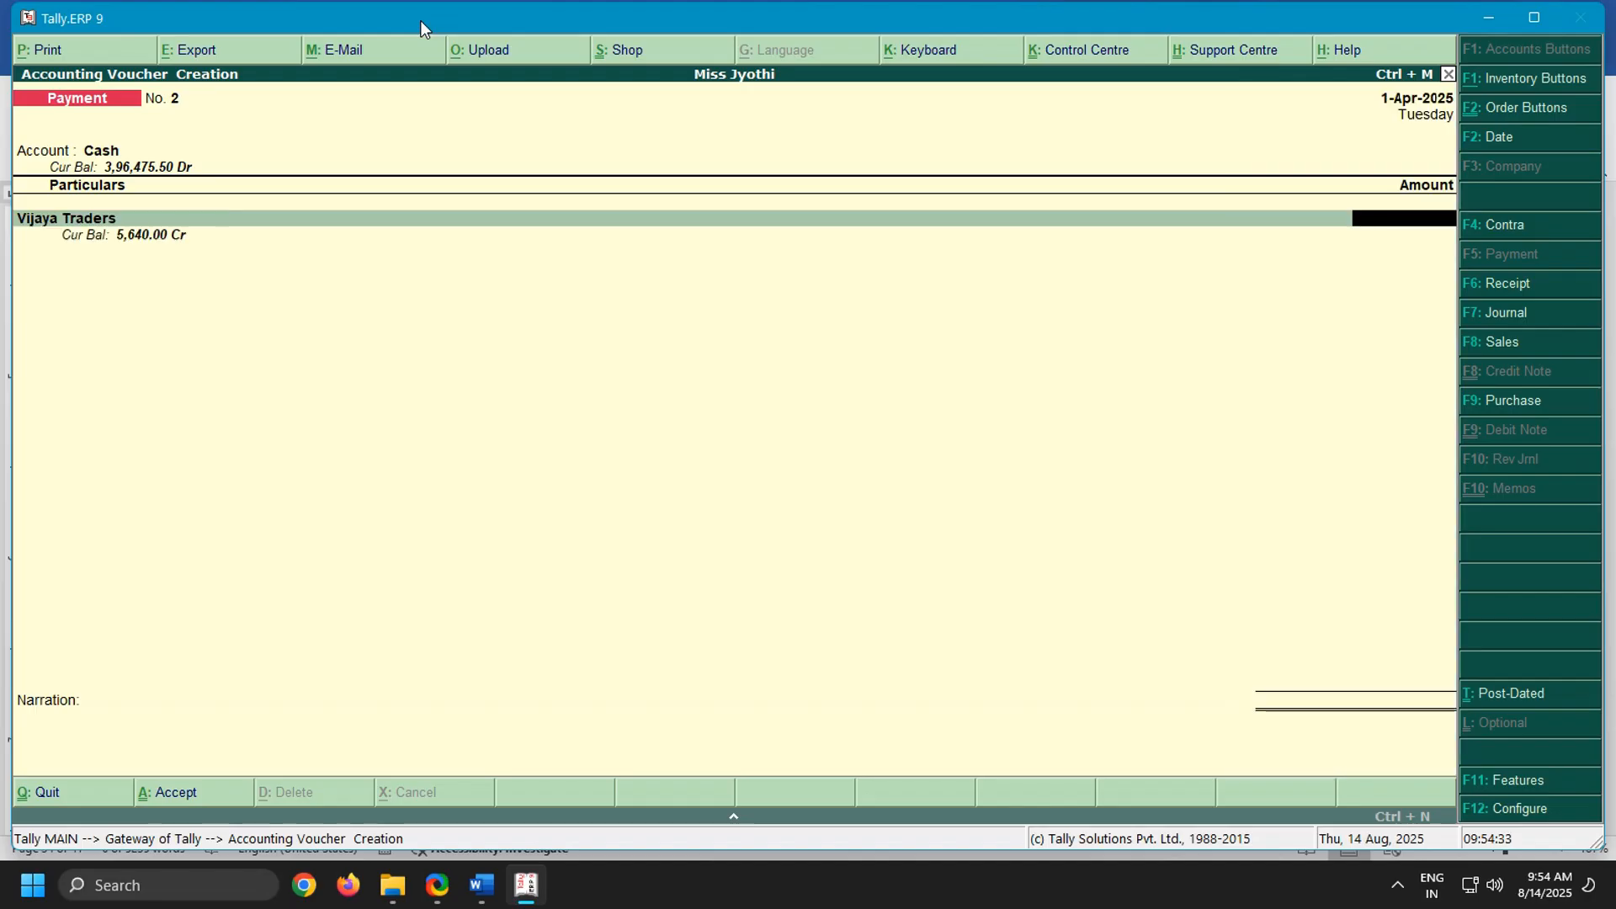
pyautogui.write('6')
pyautogui.press('BackSpace')
pyautogui.write('5640')
pyautogui.press('Return')
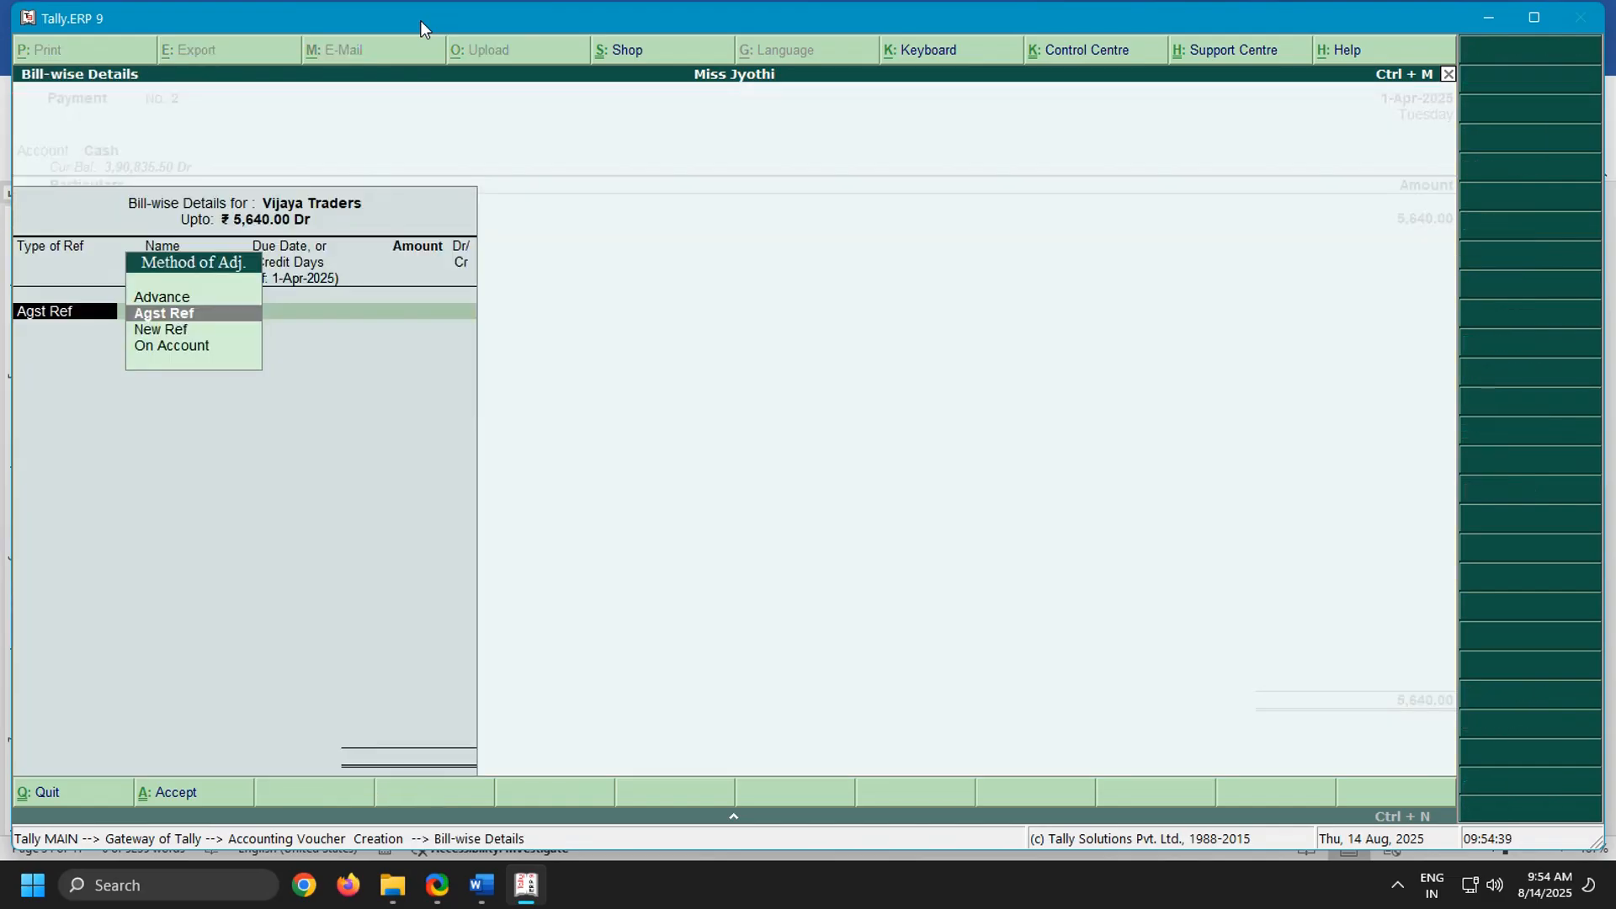
# Allocate the full Vijaya Traders payment On Account and finish the voucher's entries without a narration
pyautogui.press('Down')
pyautogui.press('Down')
pyautogui.press('Return')
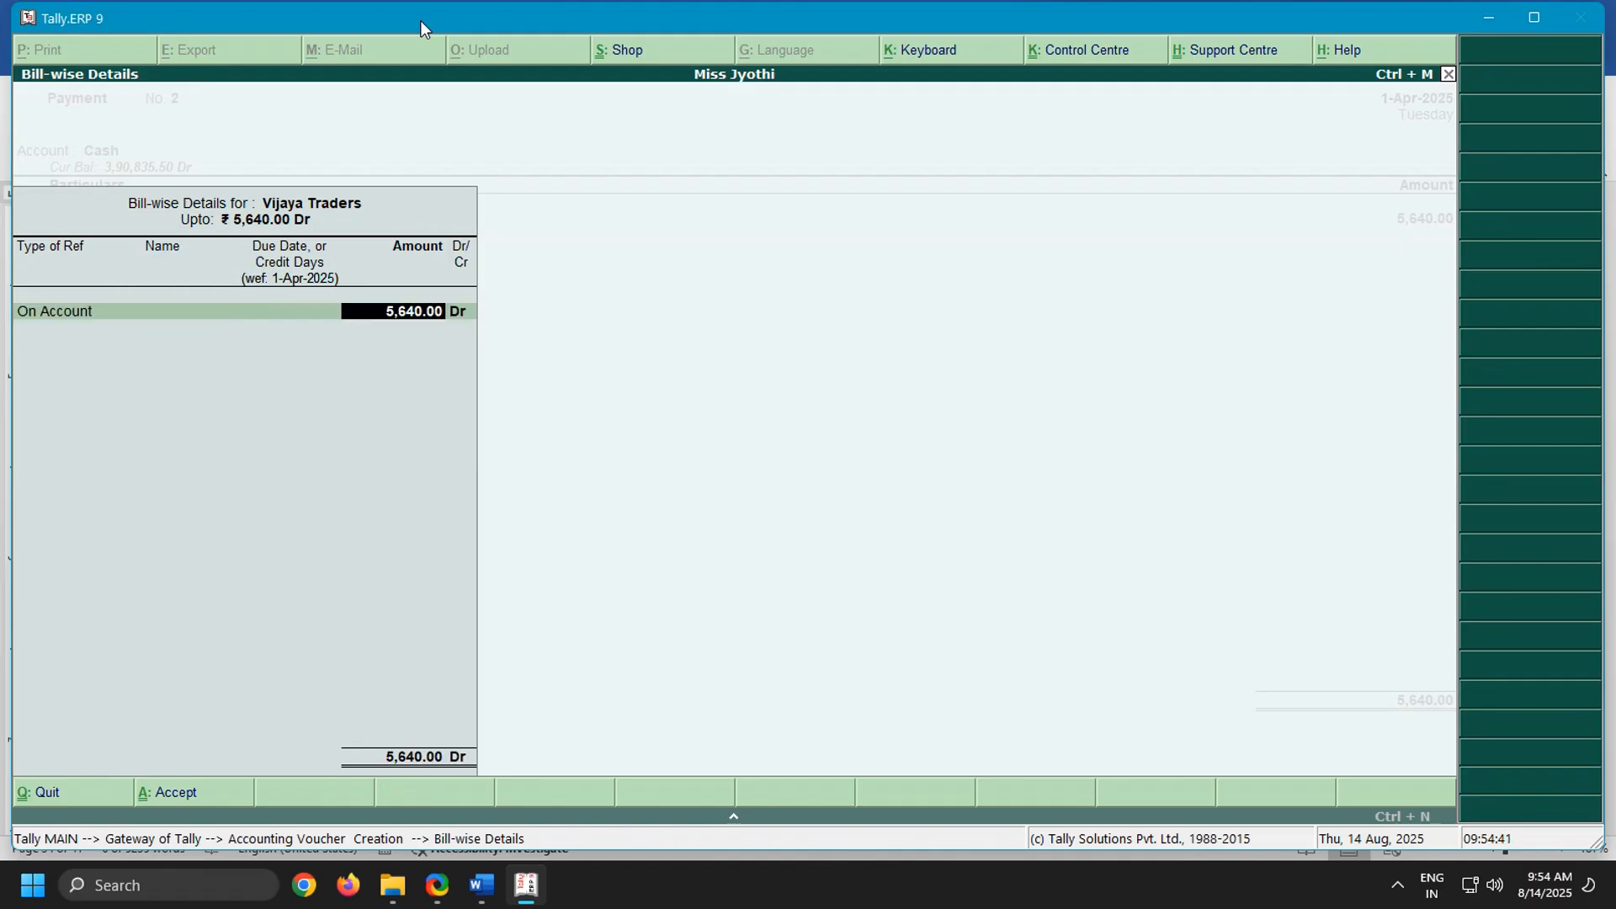
pyautogui.press('Return')
# Save the Vijaya Traders payment voucher and leave voucher entry for the Gateway of Tally
pyautogui.press('Return')
pyautogui.press('Return')
pyautogui.press('Return')
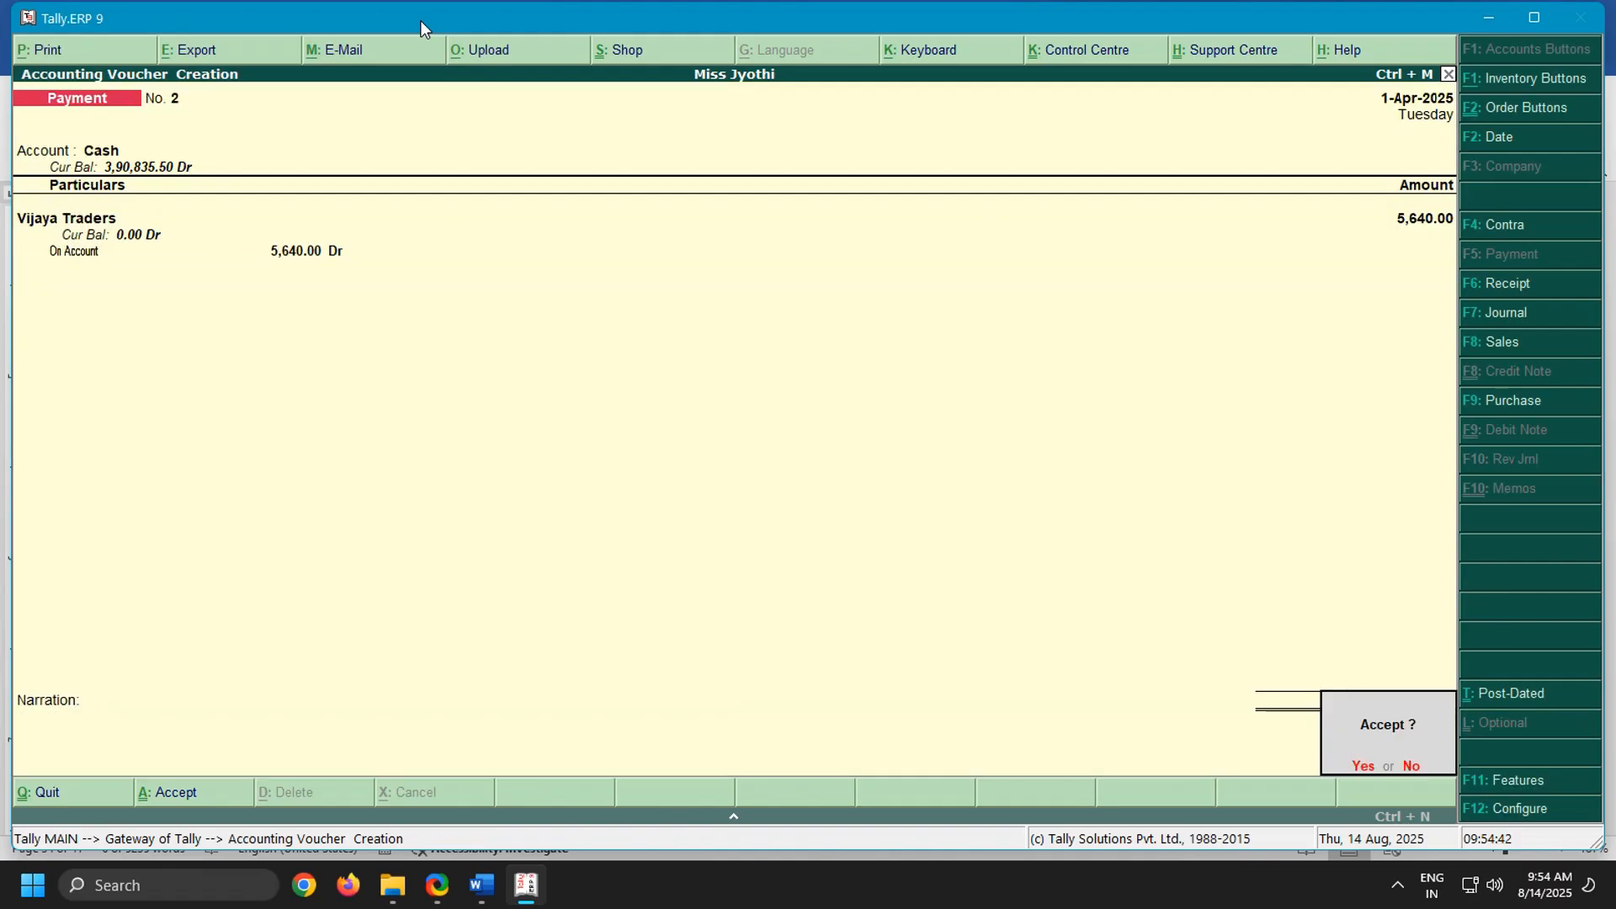
pyautogui.press('Return')
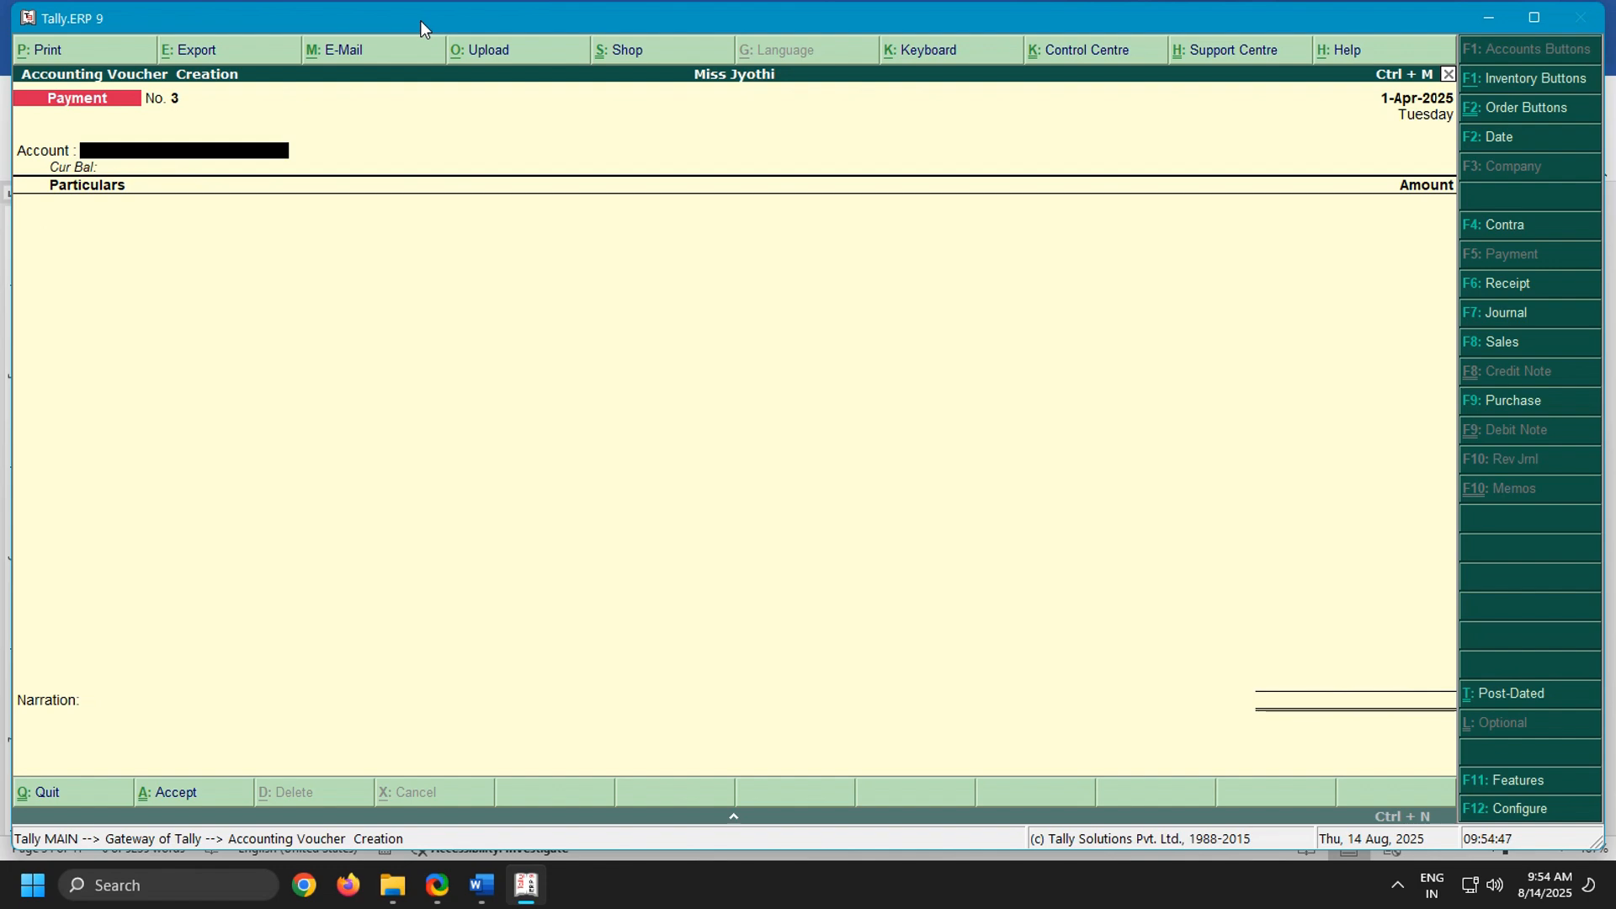
pyautogui.press('Escape')
pyautogui.press('Return')
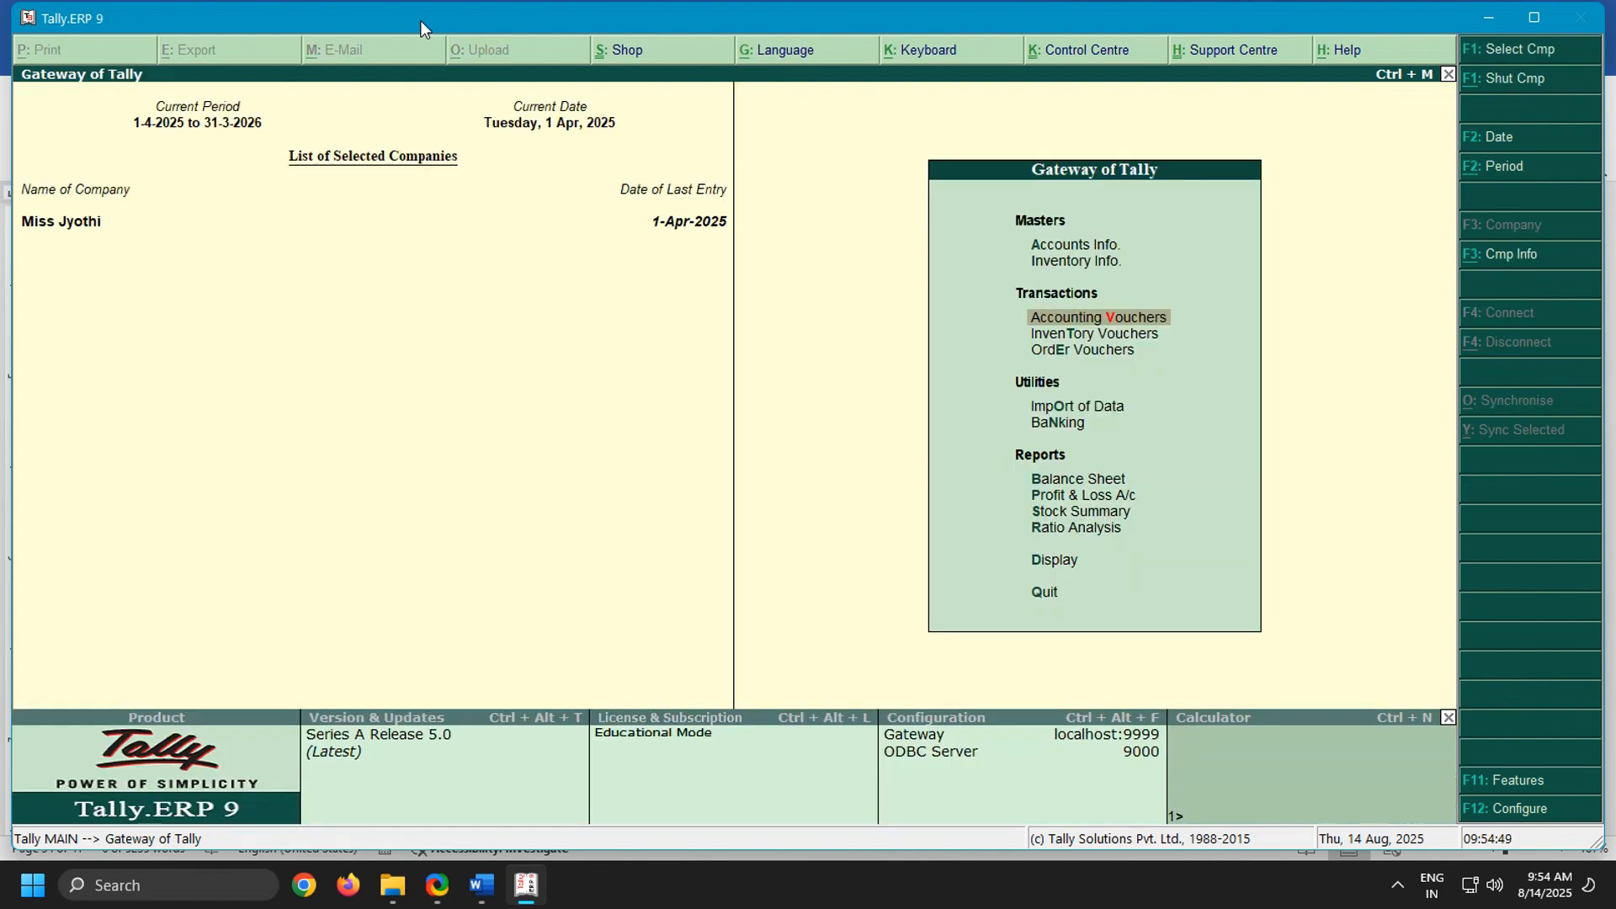
# Open the Balance Sheet and compare its profit with the first problem's answer in the Word notes, returning to Tally
pyautogui.press('b')
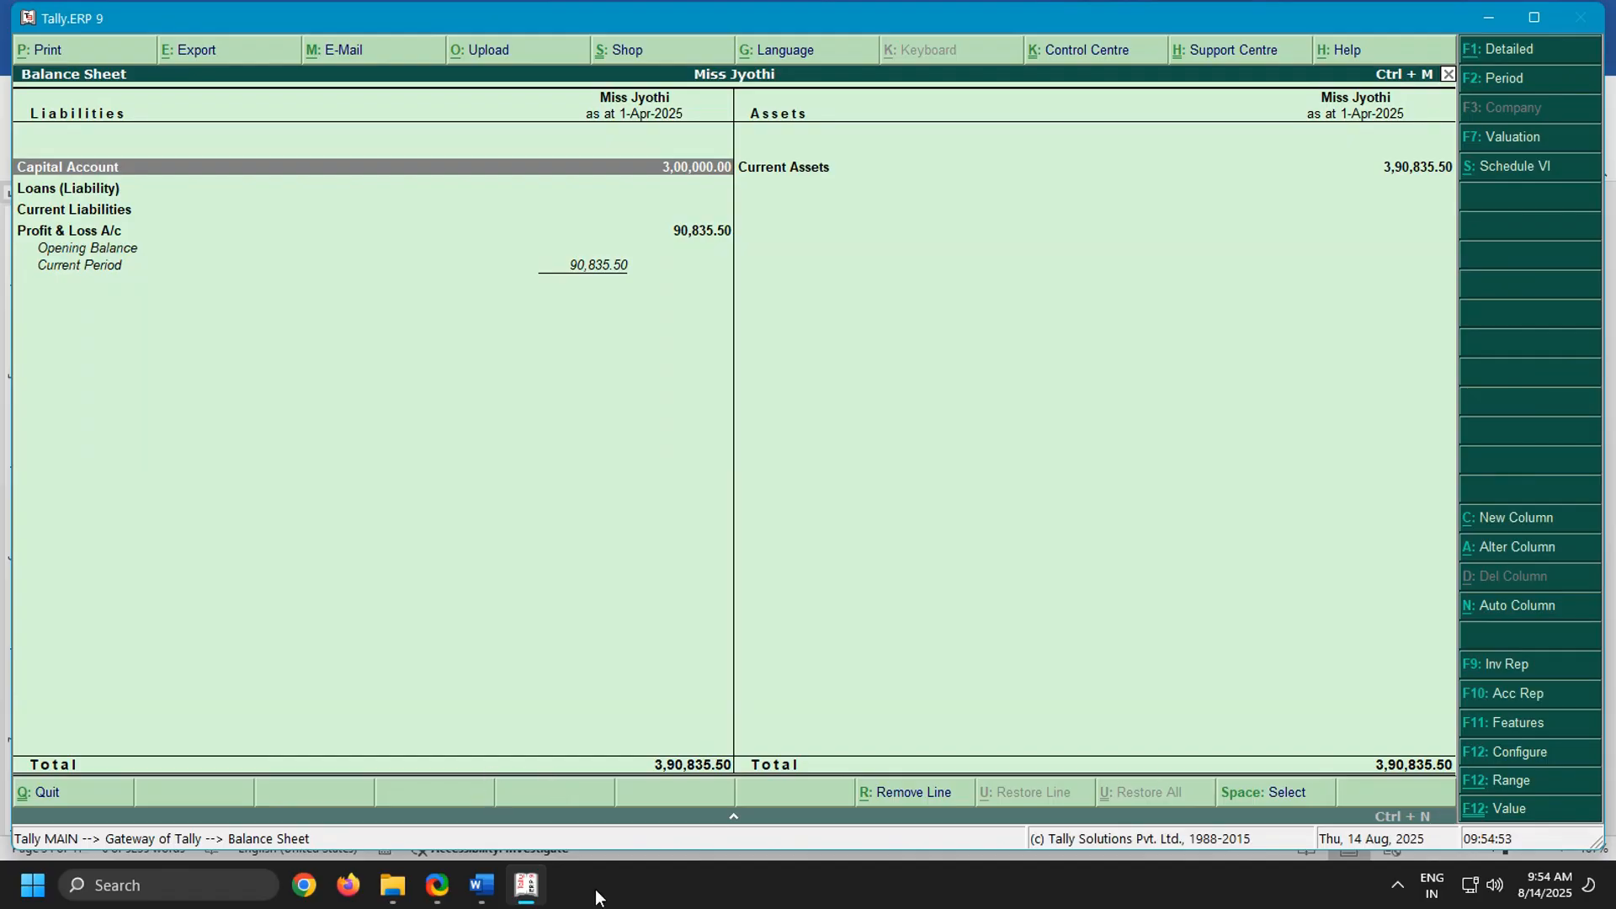
pyautogui.click(482, 885)
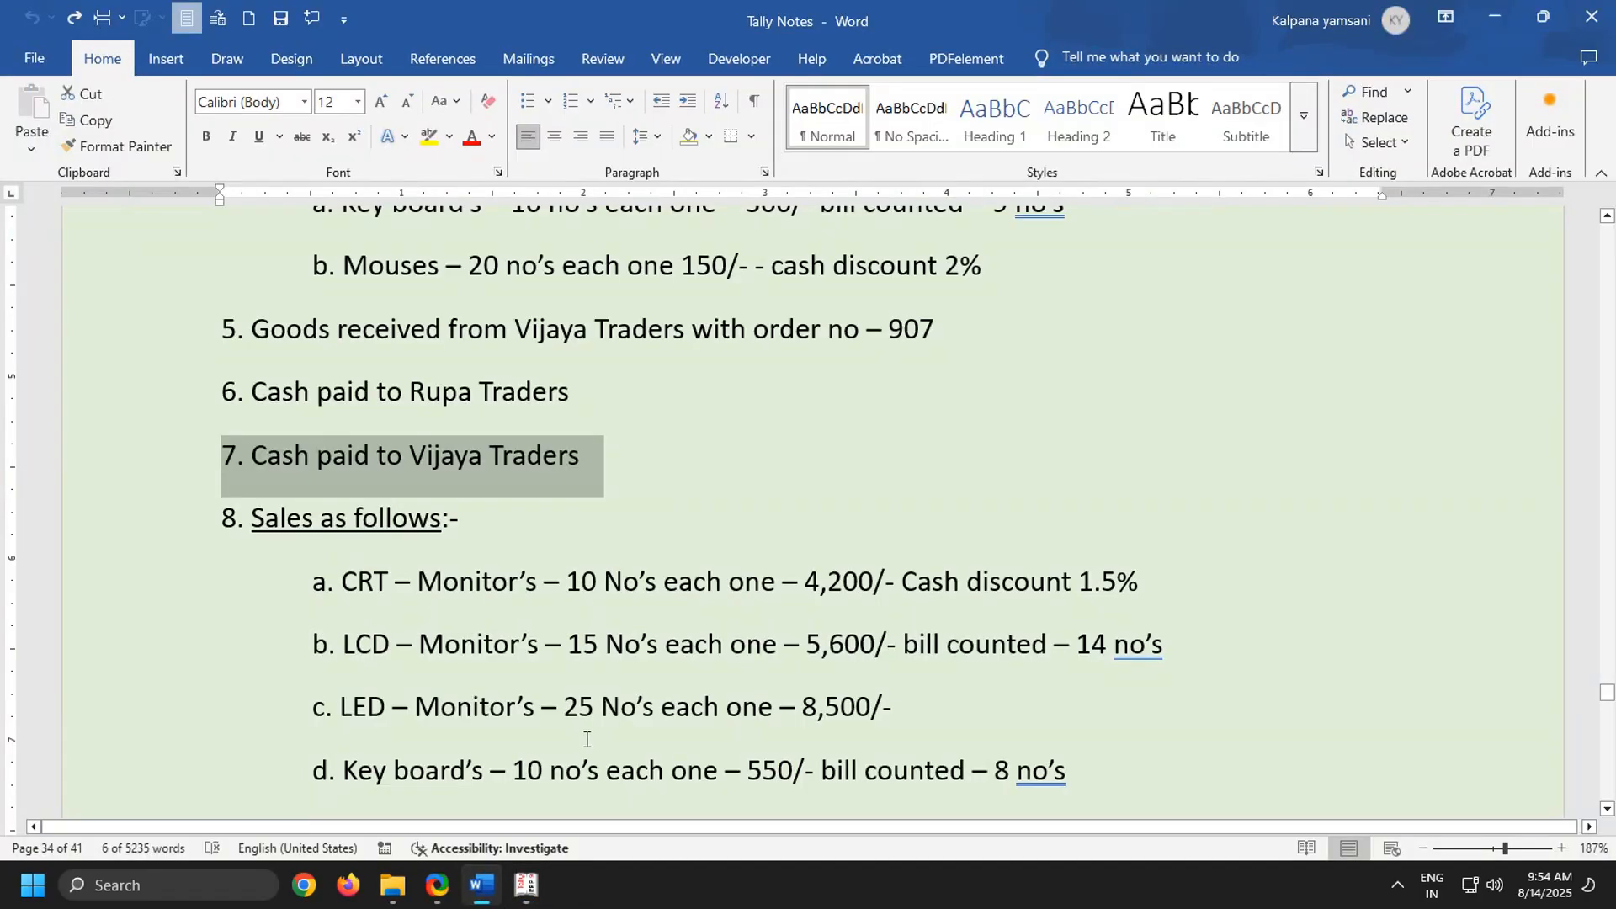
pyautogui.scroll(-5, 586, 740)
pyautogui.click(527, 885)
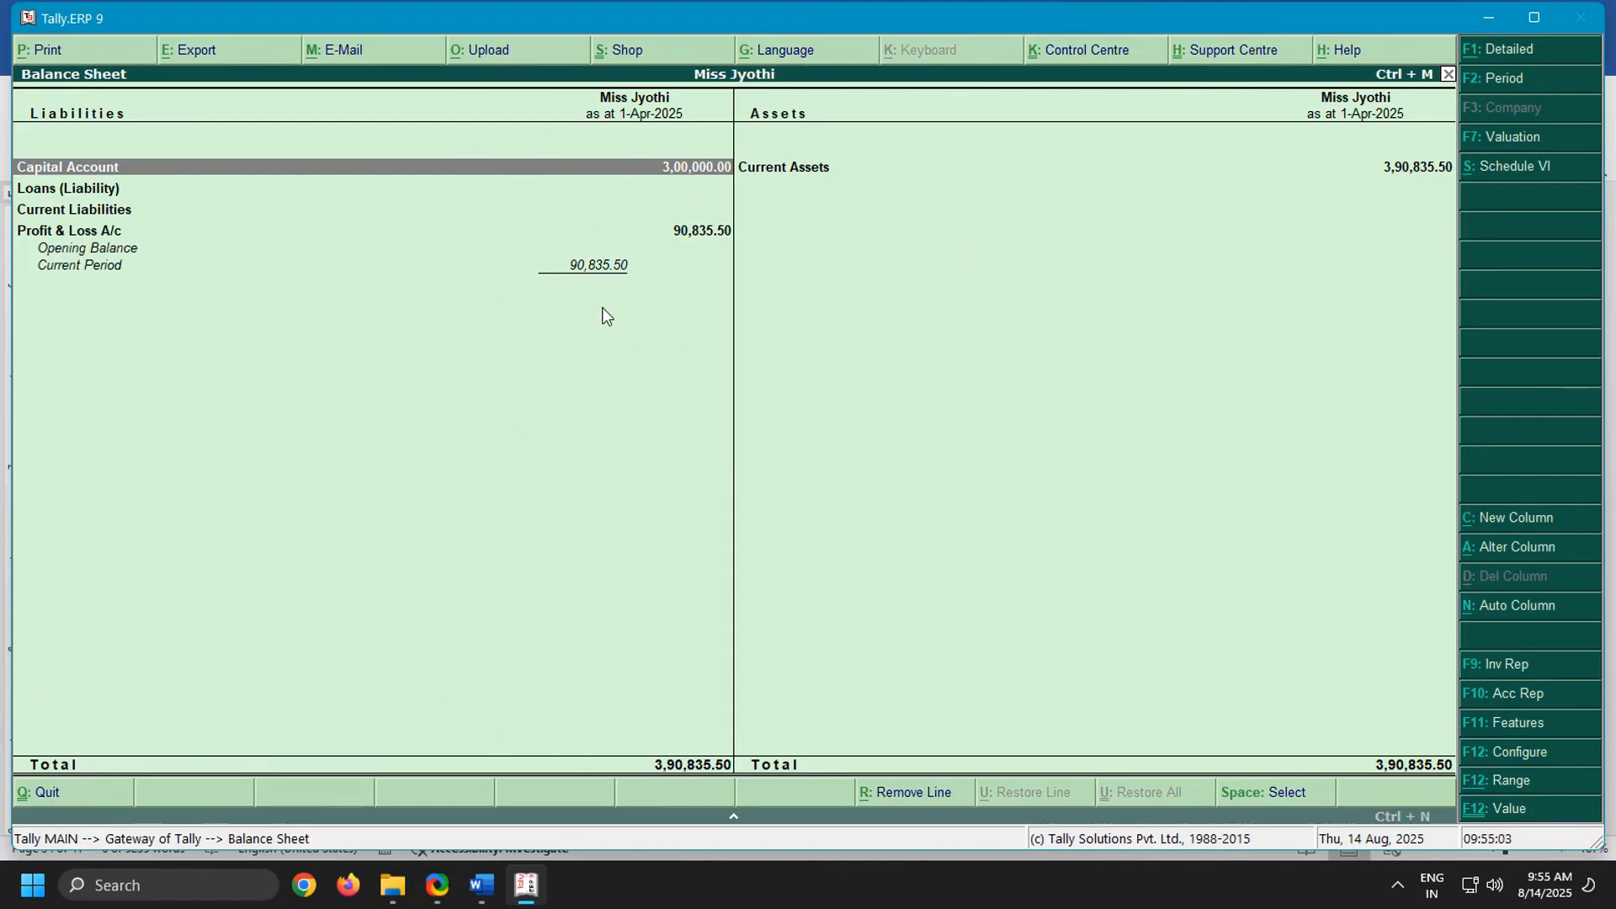
# Check the group summaries behind Capital Account and Current Assets, including closing stock and cash-in-hand, and return to the Balance Sheet
pyautogui.press('Return')
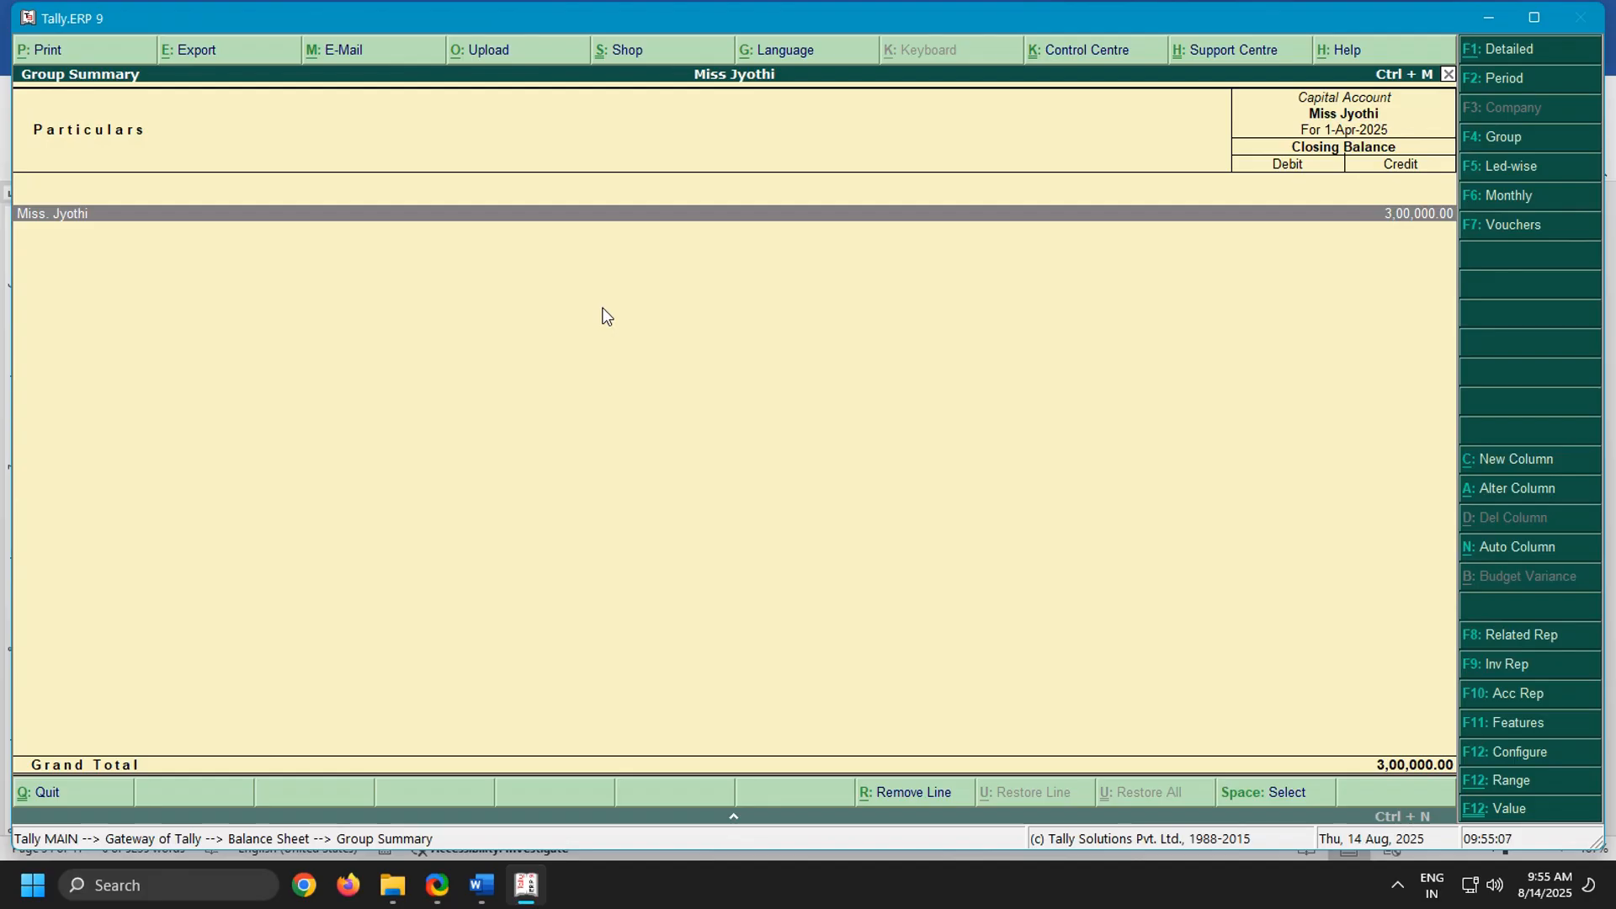
pyautogui.press('Escape')
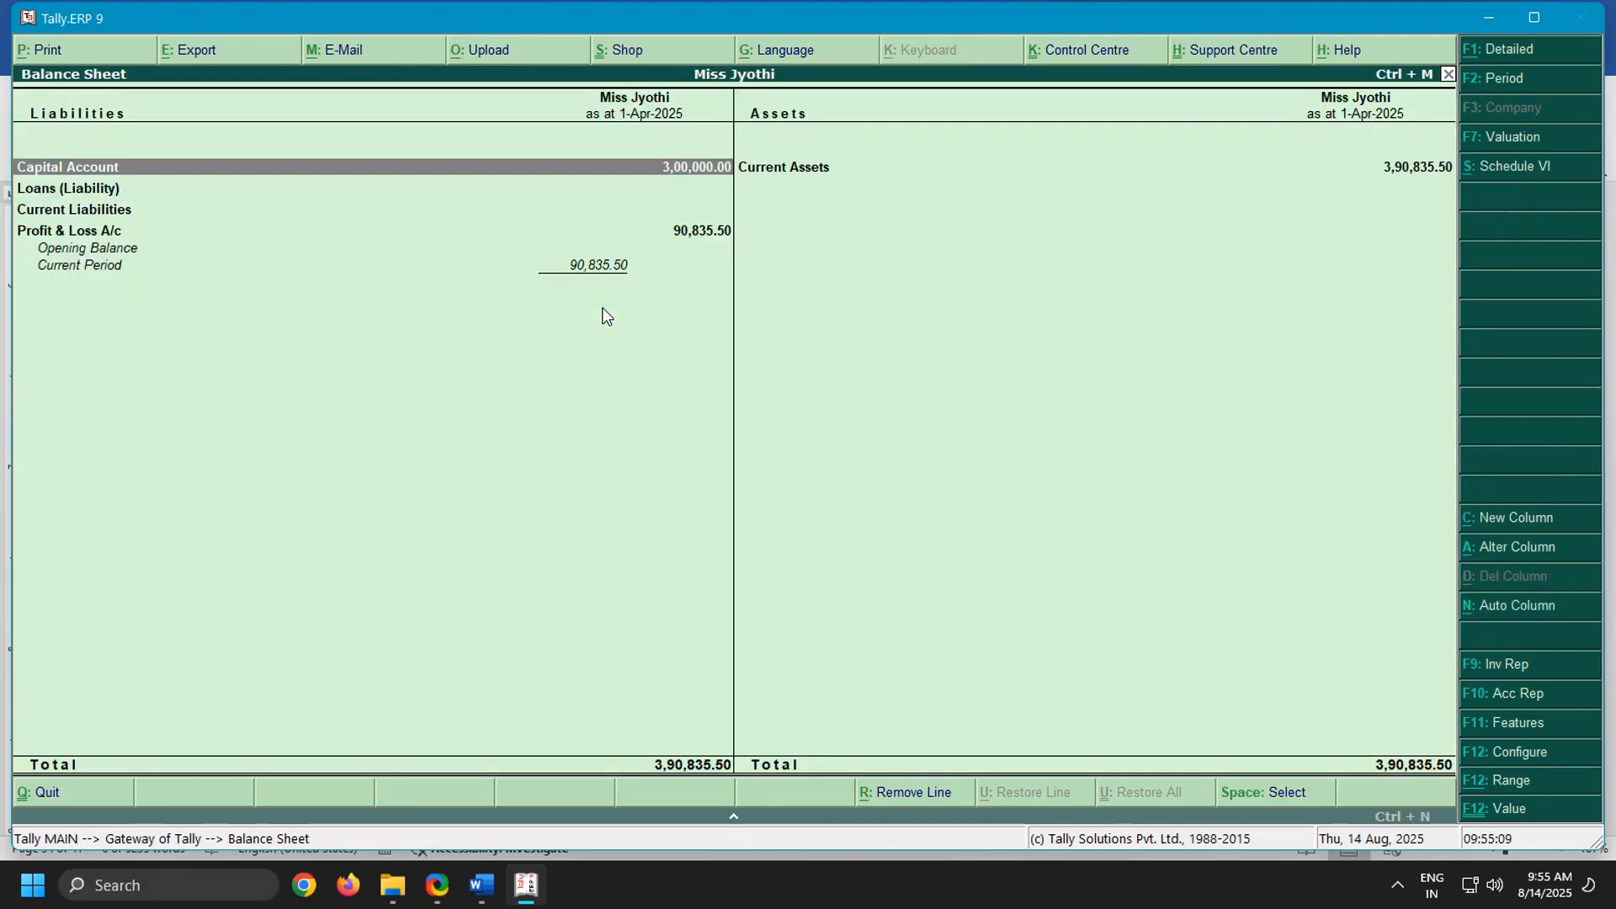
pyautogui.press('Right')
pyautogui.press('Return')
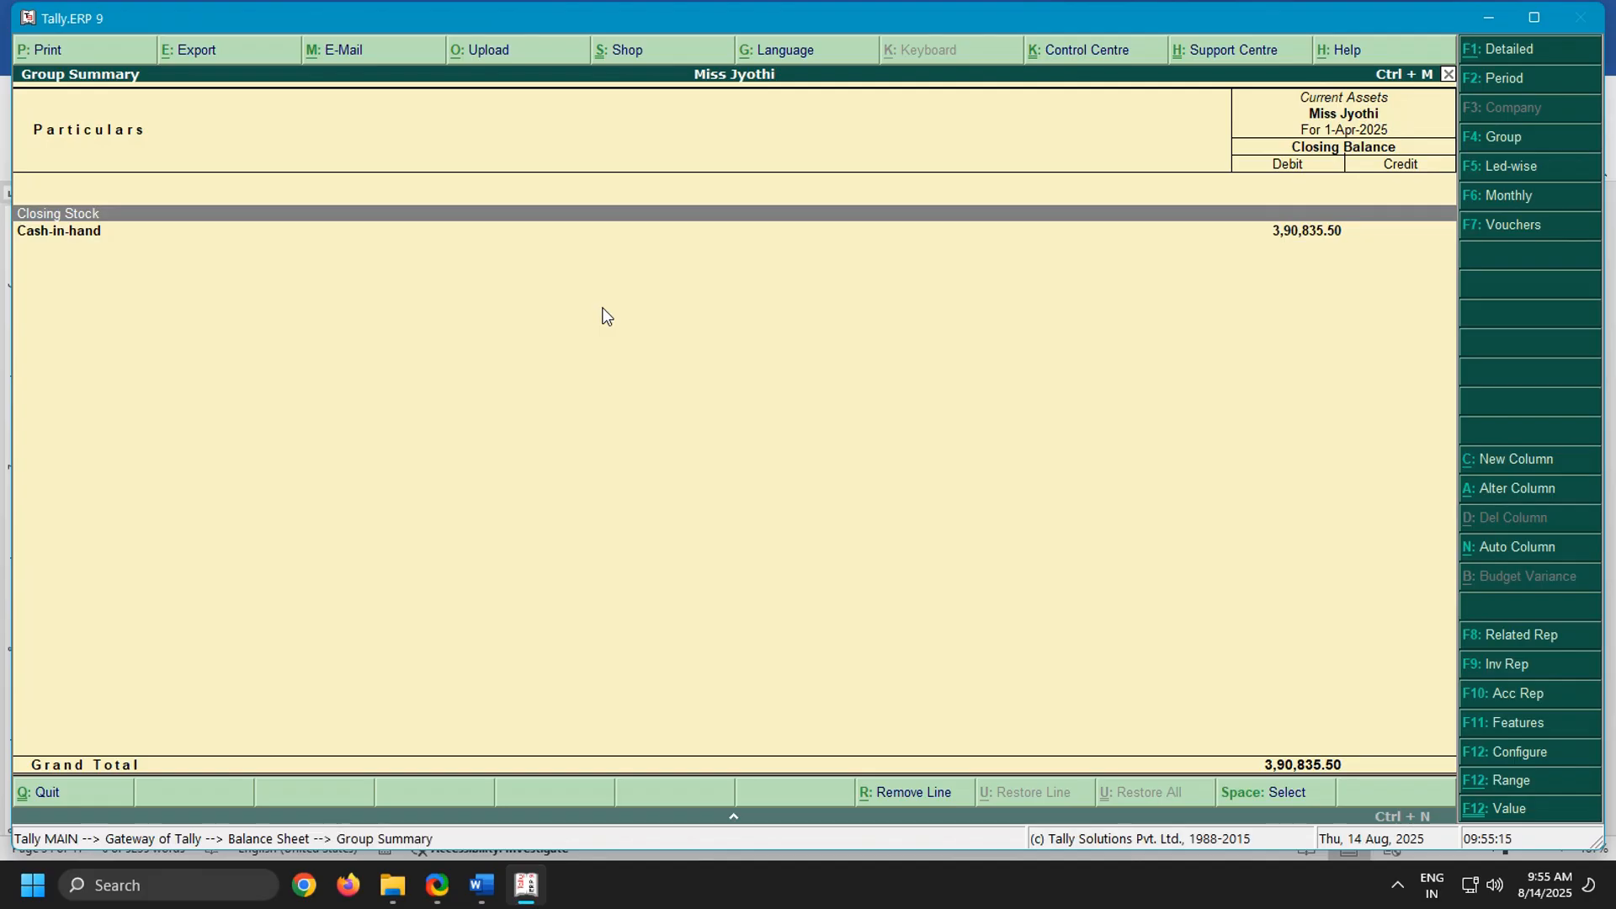
pyautogui.press('Down')
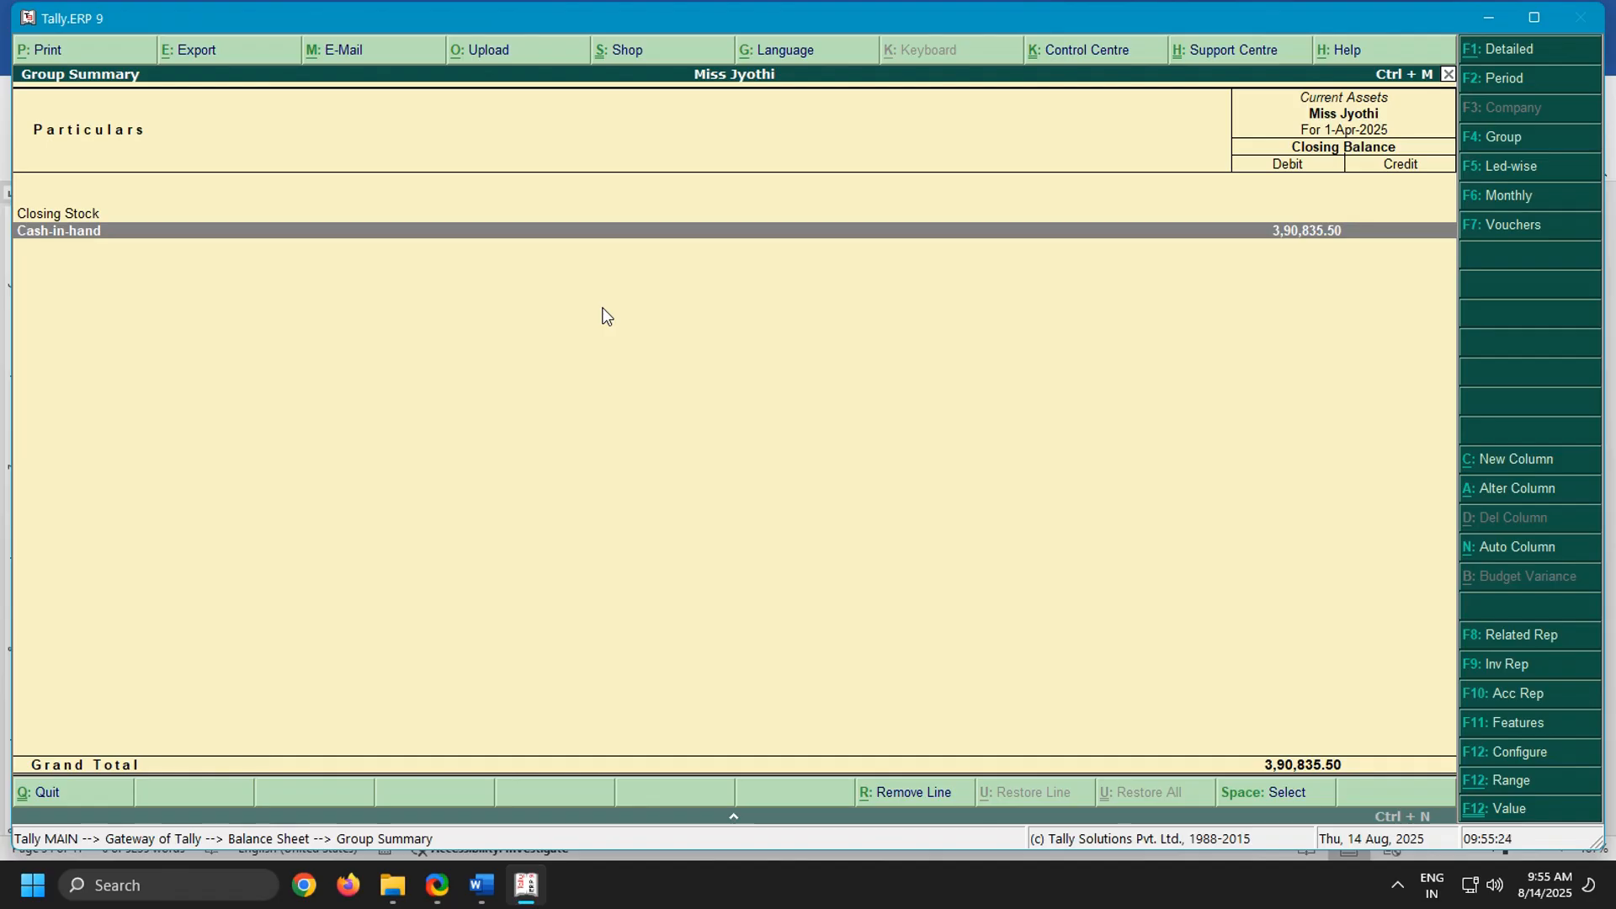
pyautogui.press('Escape')
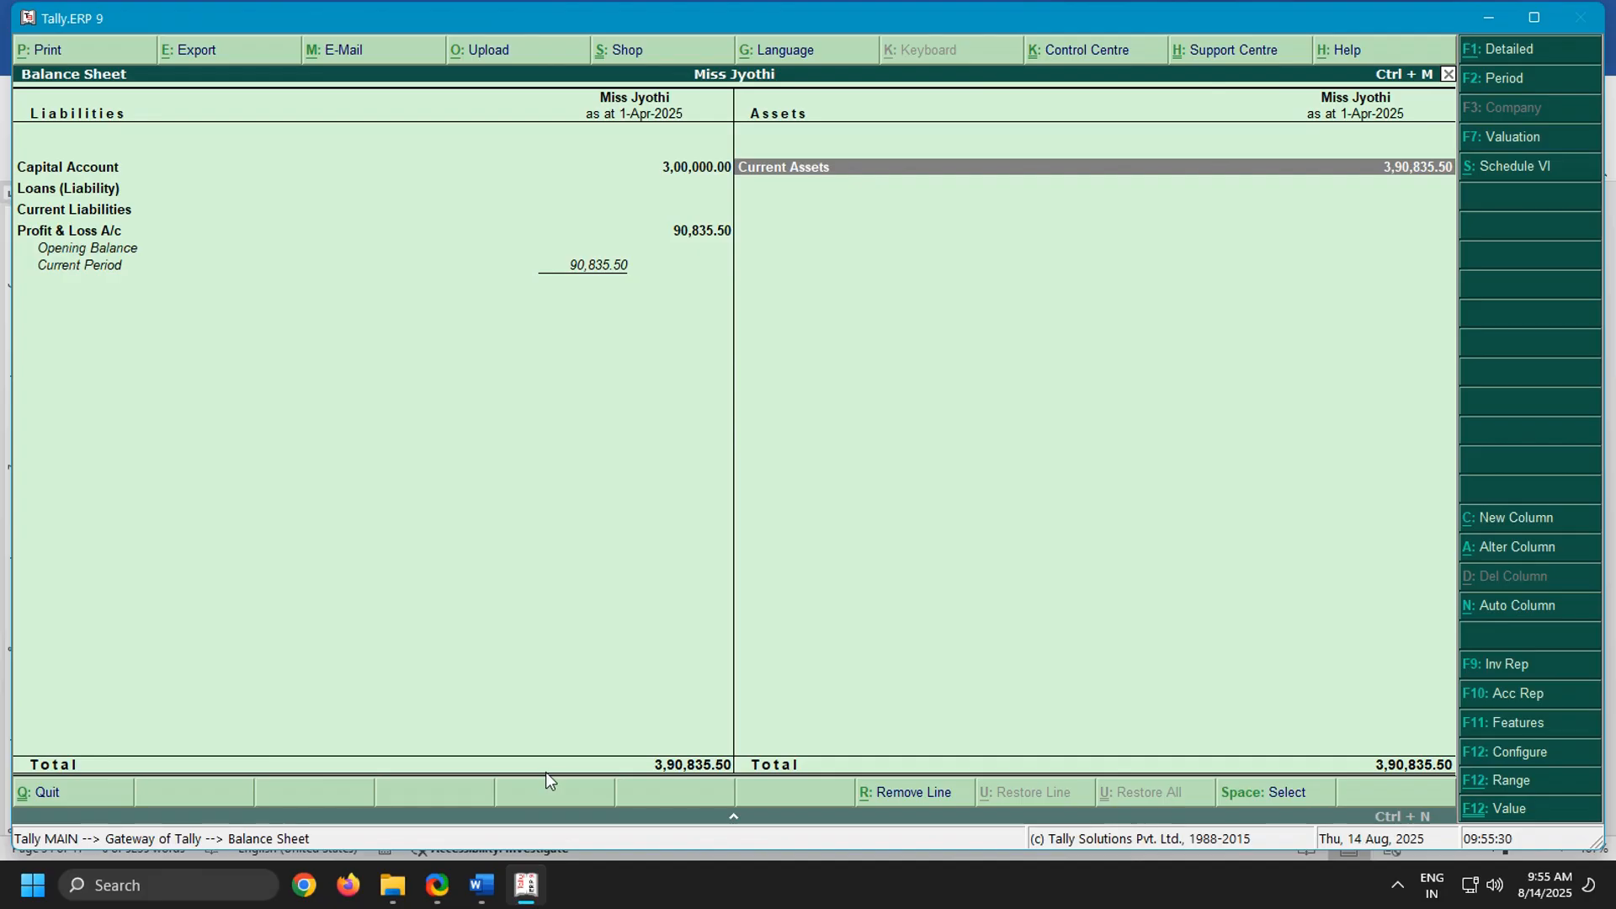
# Switch to the Word notes and read through the 2nd problem's purchase orders, receipts, payments and sales, highlighting its profit line
pyautogui.click(485, 894)
pyautogui.scroll(-10, 772, 584)
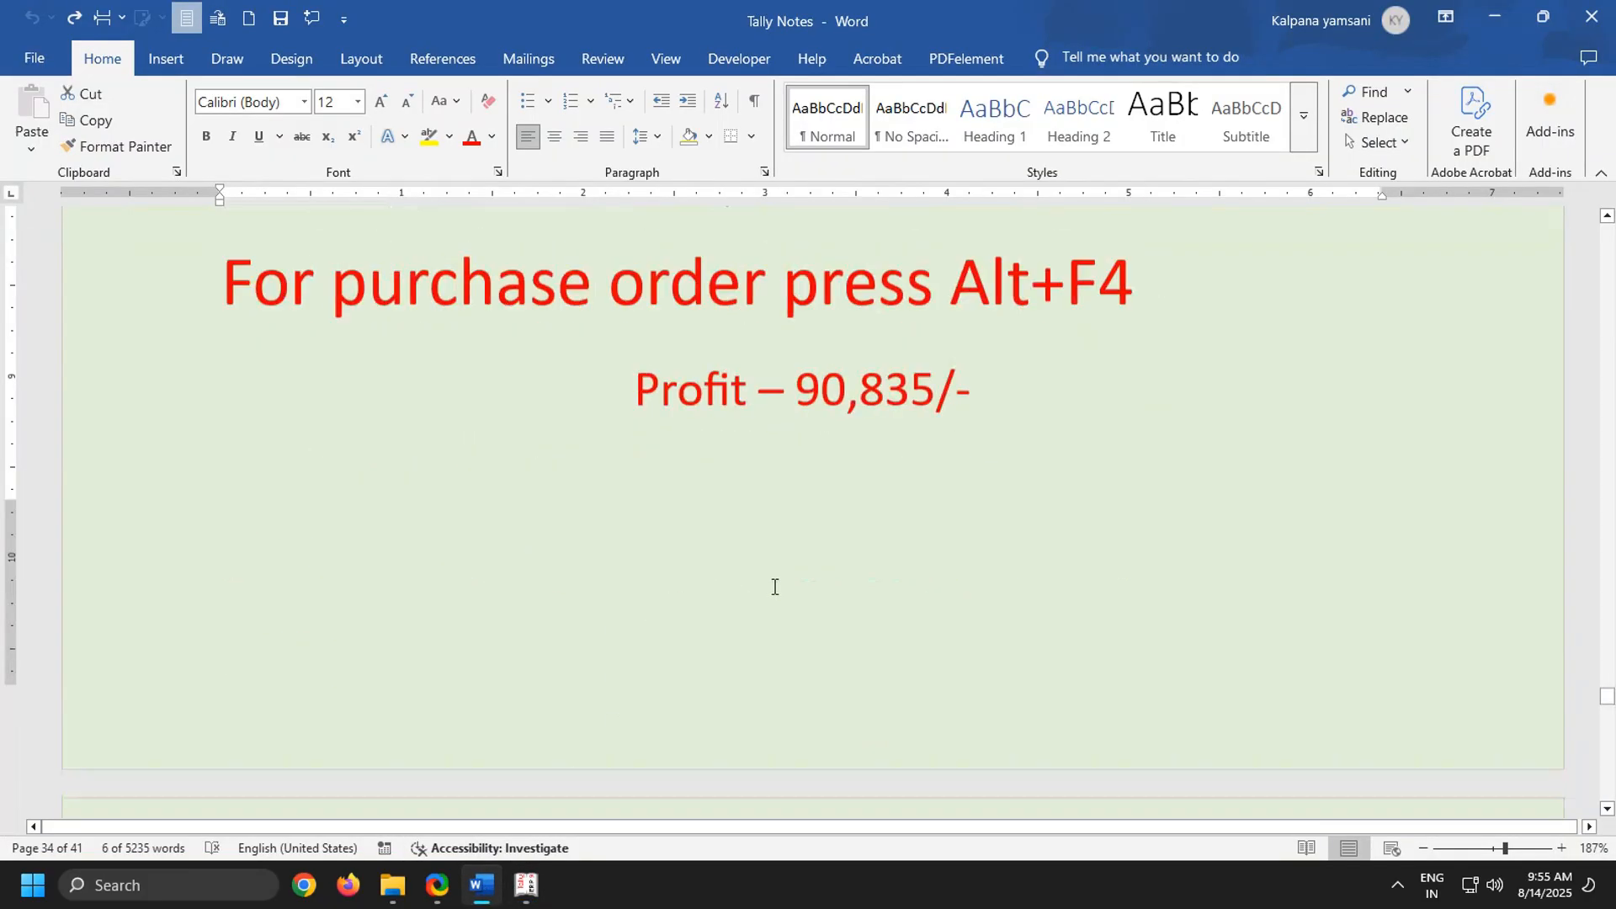
pyautogui.scroll(-1, 775, 588)
pyautogui.scroll(3, 773, 588)
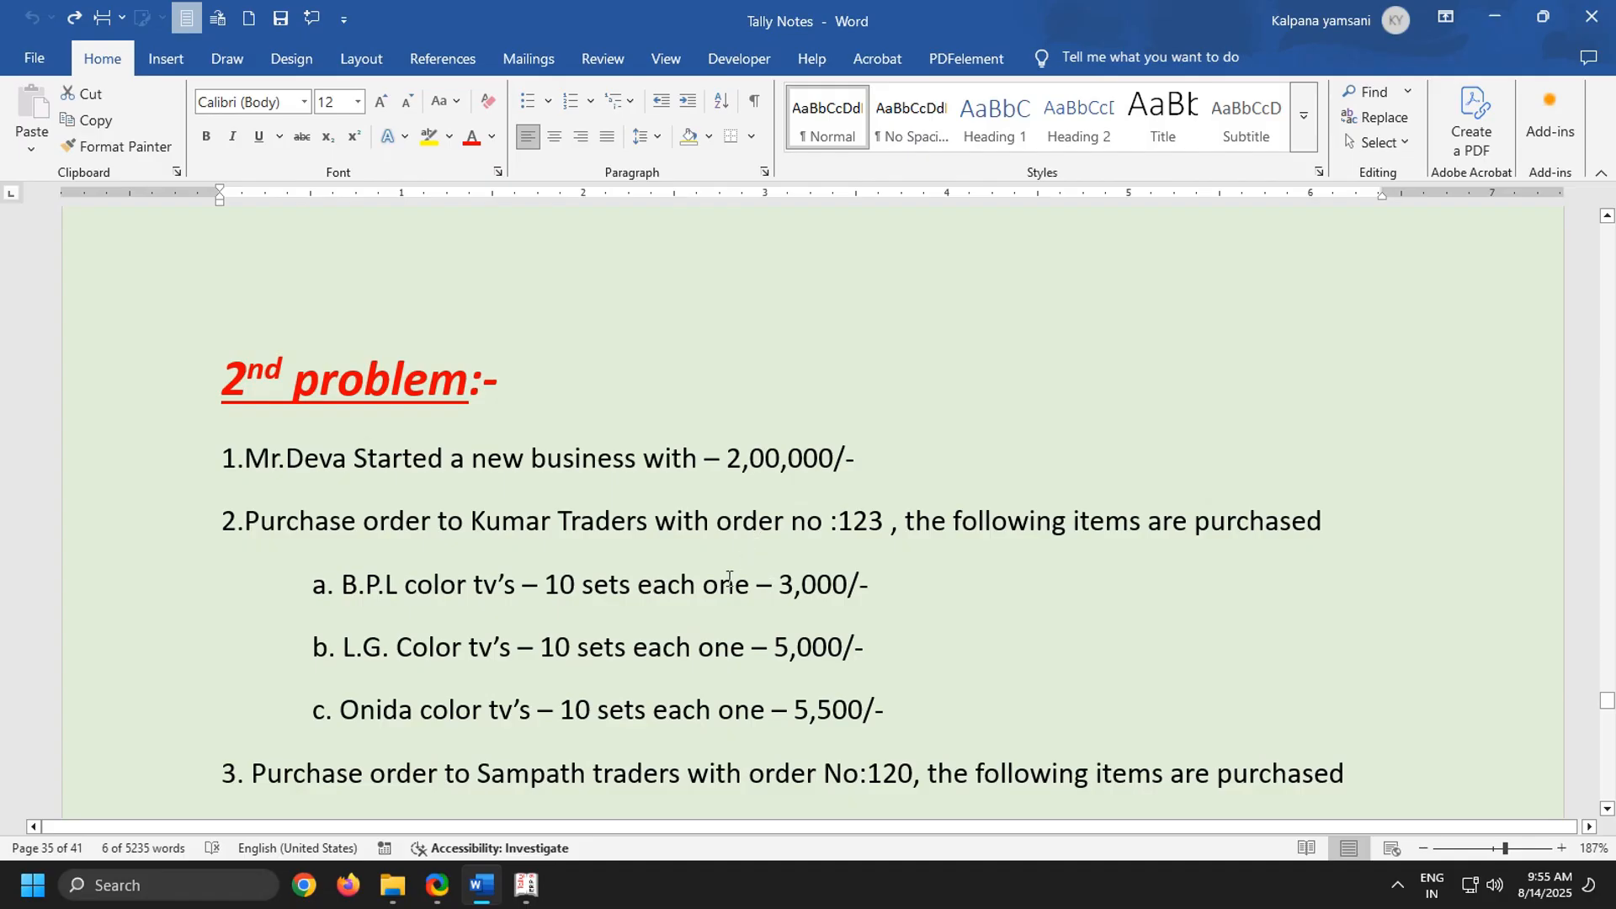
pyautogui.scroll(-2, 600, 533)
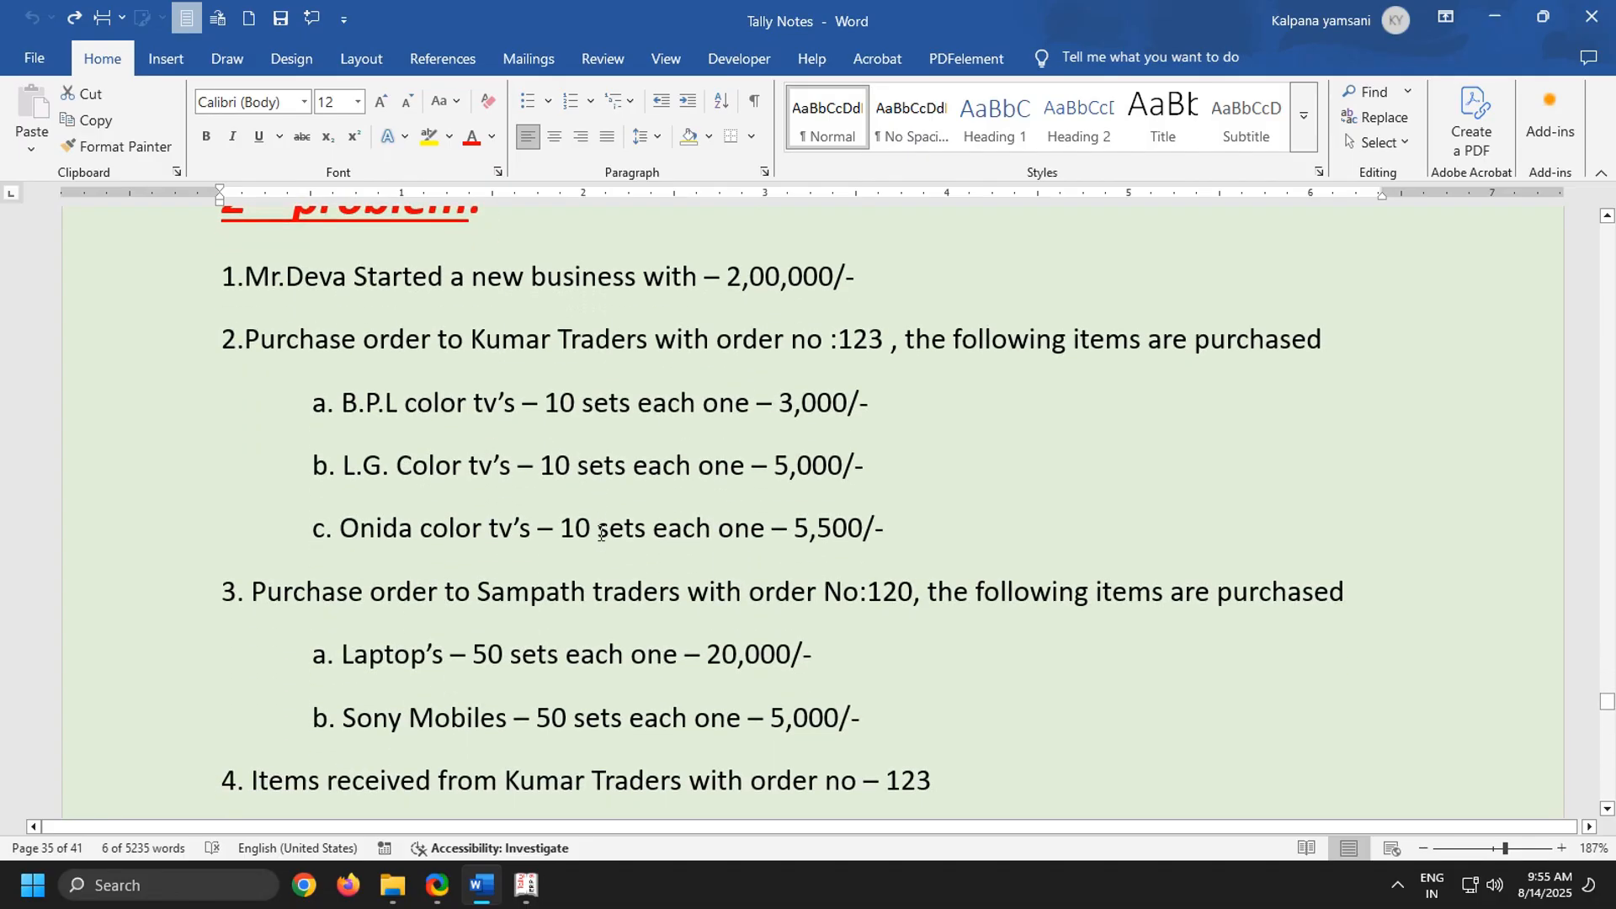
pyautogui.scroll(-3, 700, 486)
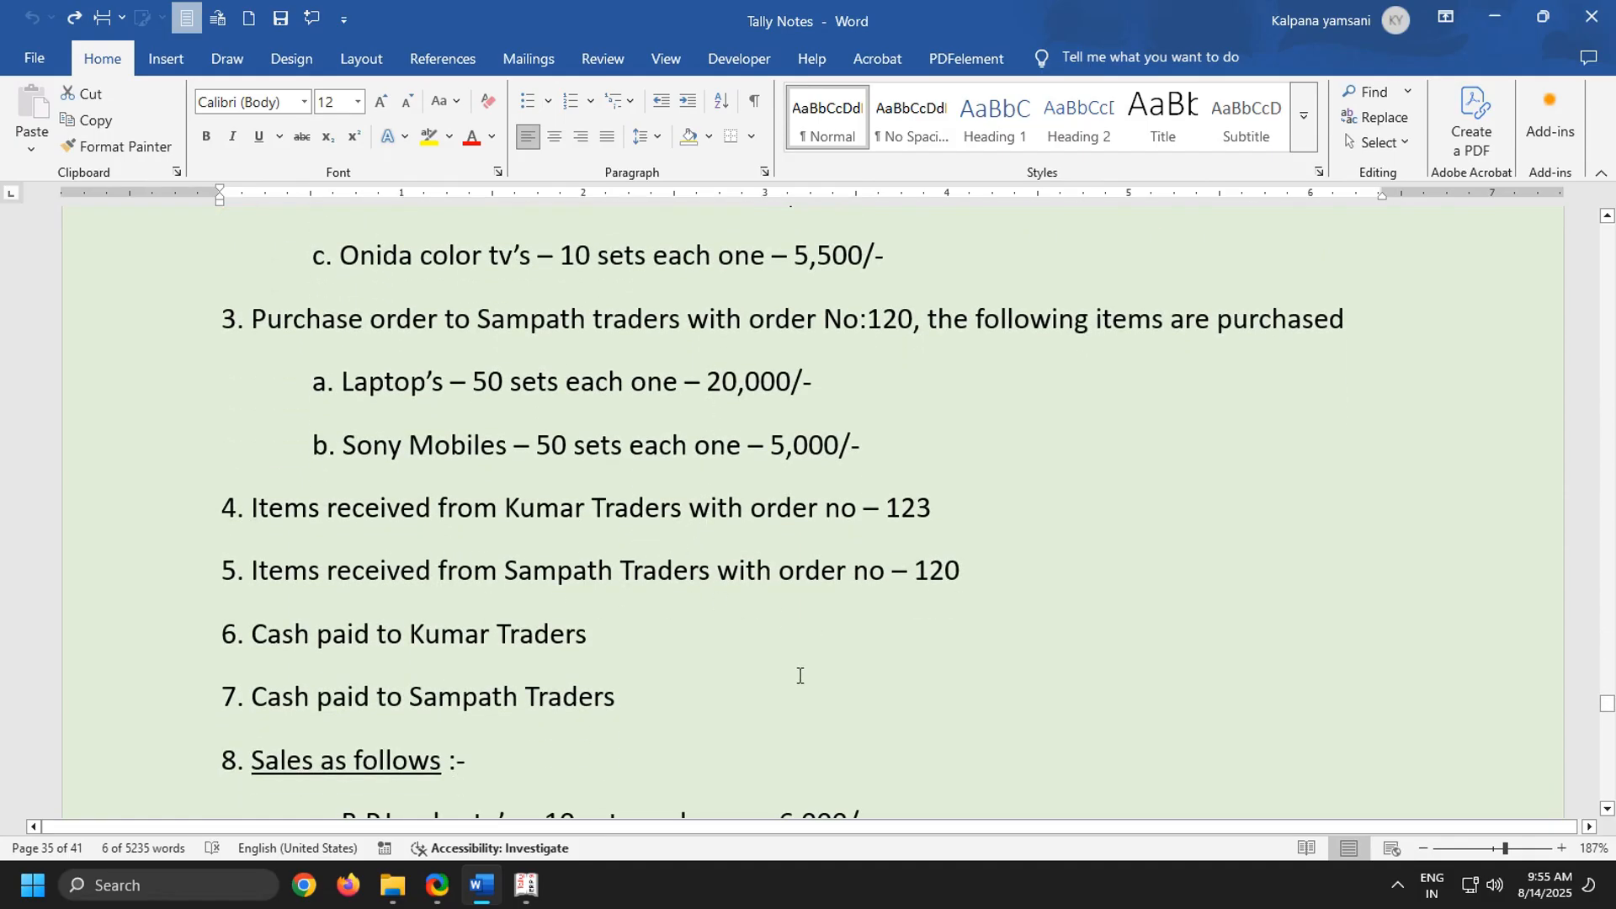
pyautogui.scroll(-1, 559, 677)
pyautogui.scroll(-6, 560, 677)
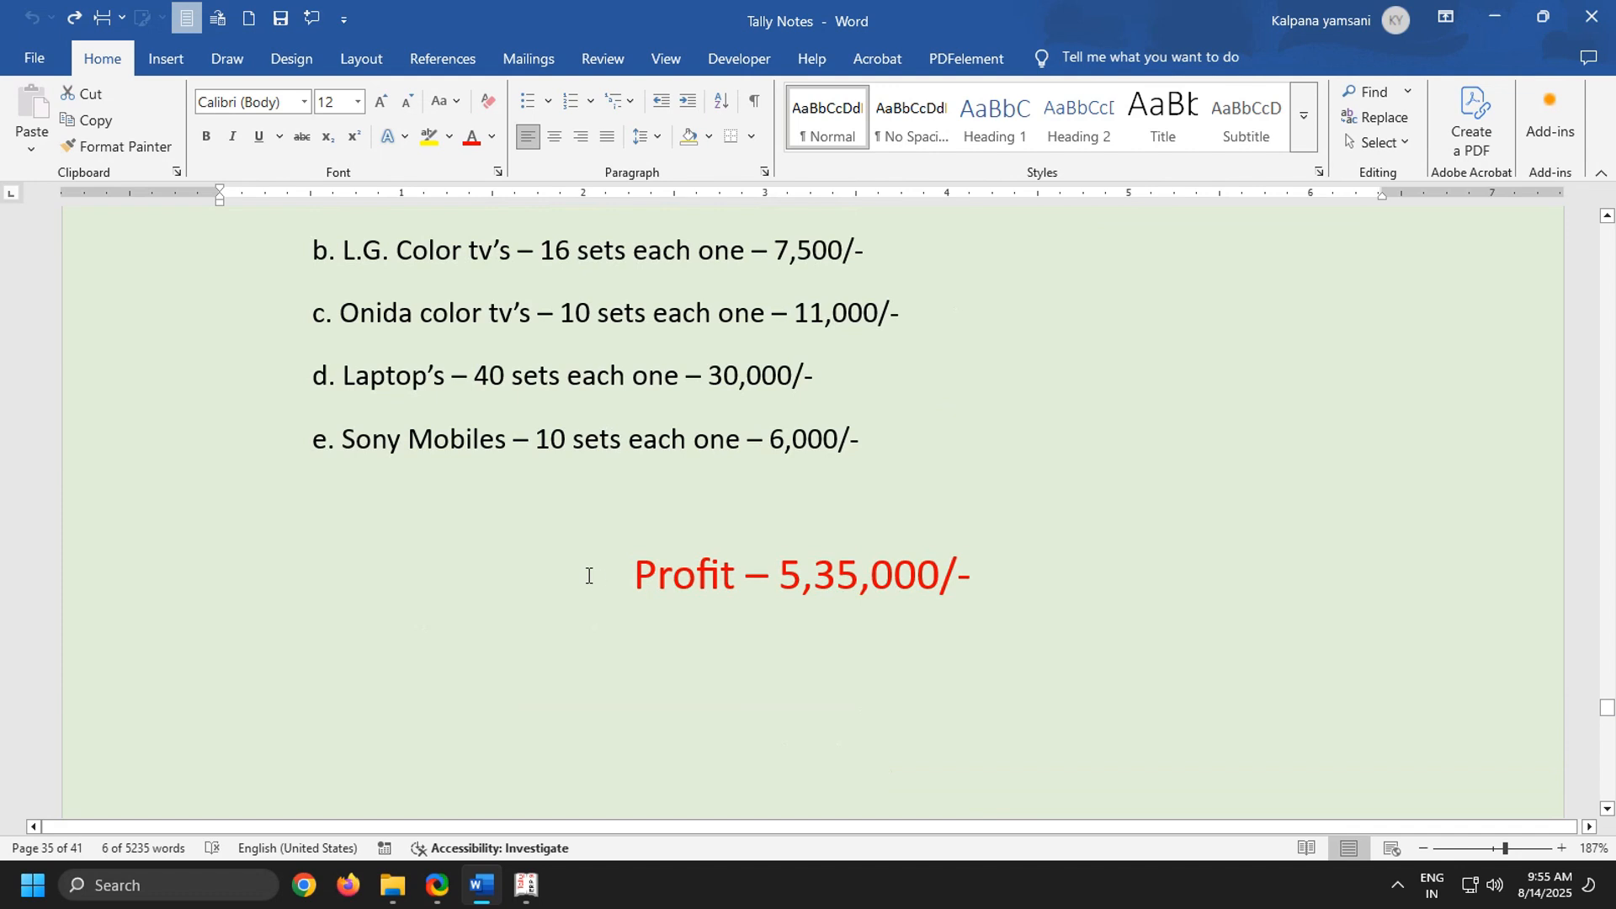
pyautogui.moveTo(594, 572); pyautogui.dragTo(1241, 562)
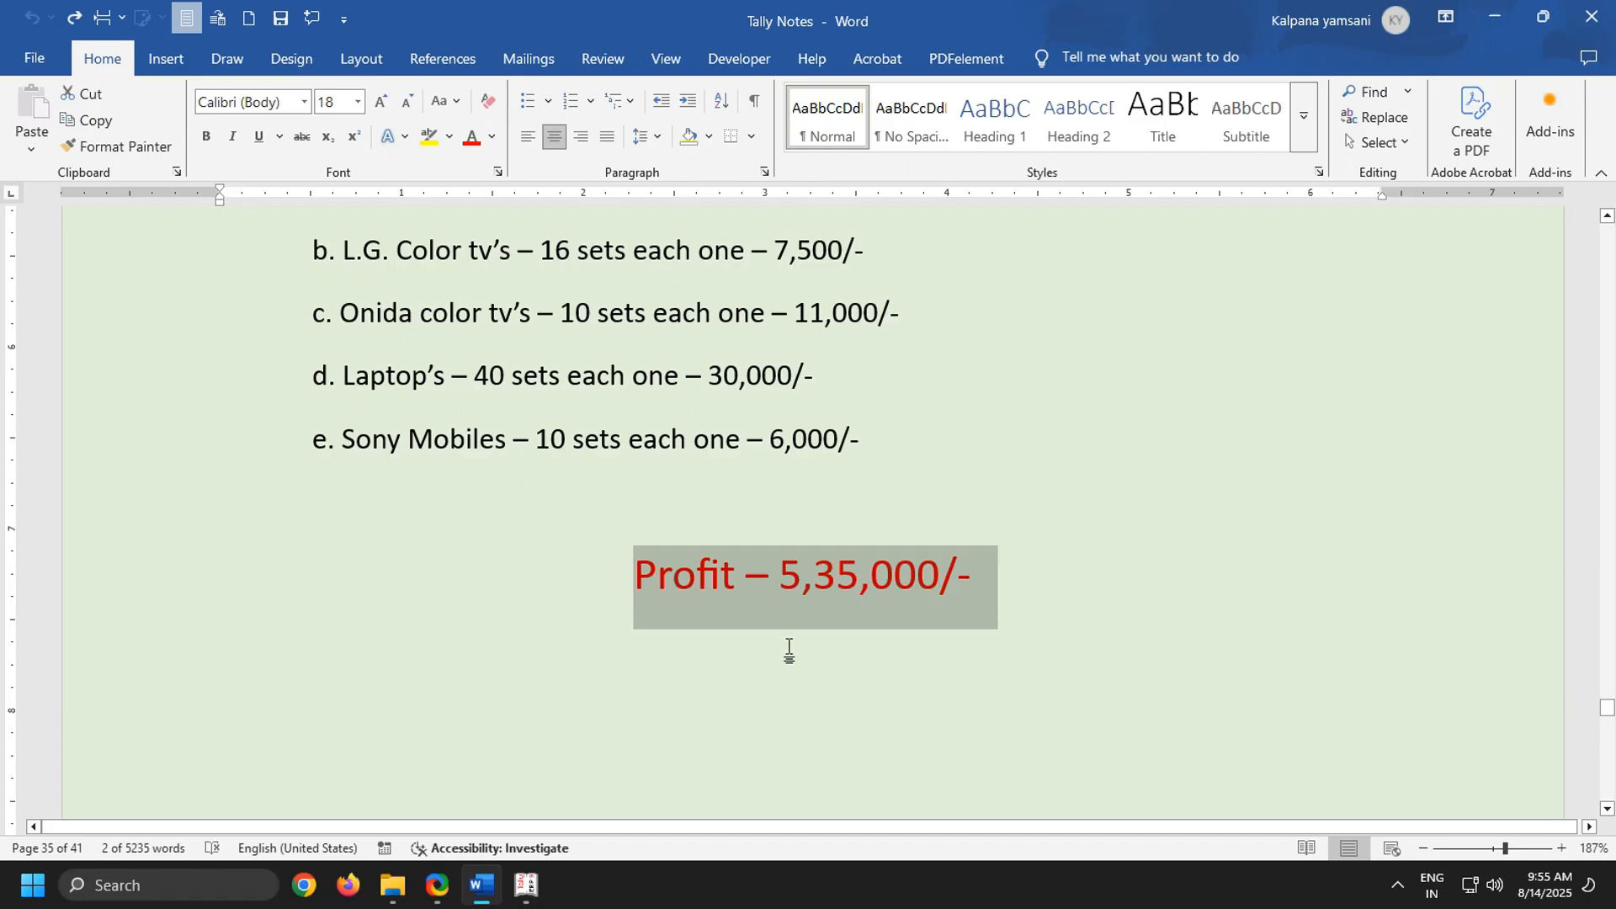
pyautogui.scroll(15, 694, 589)
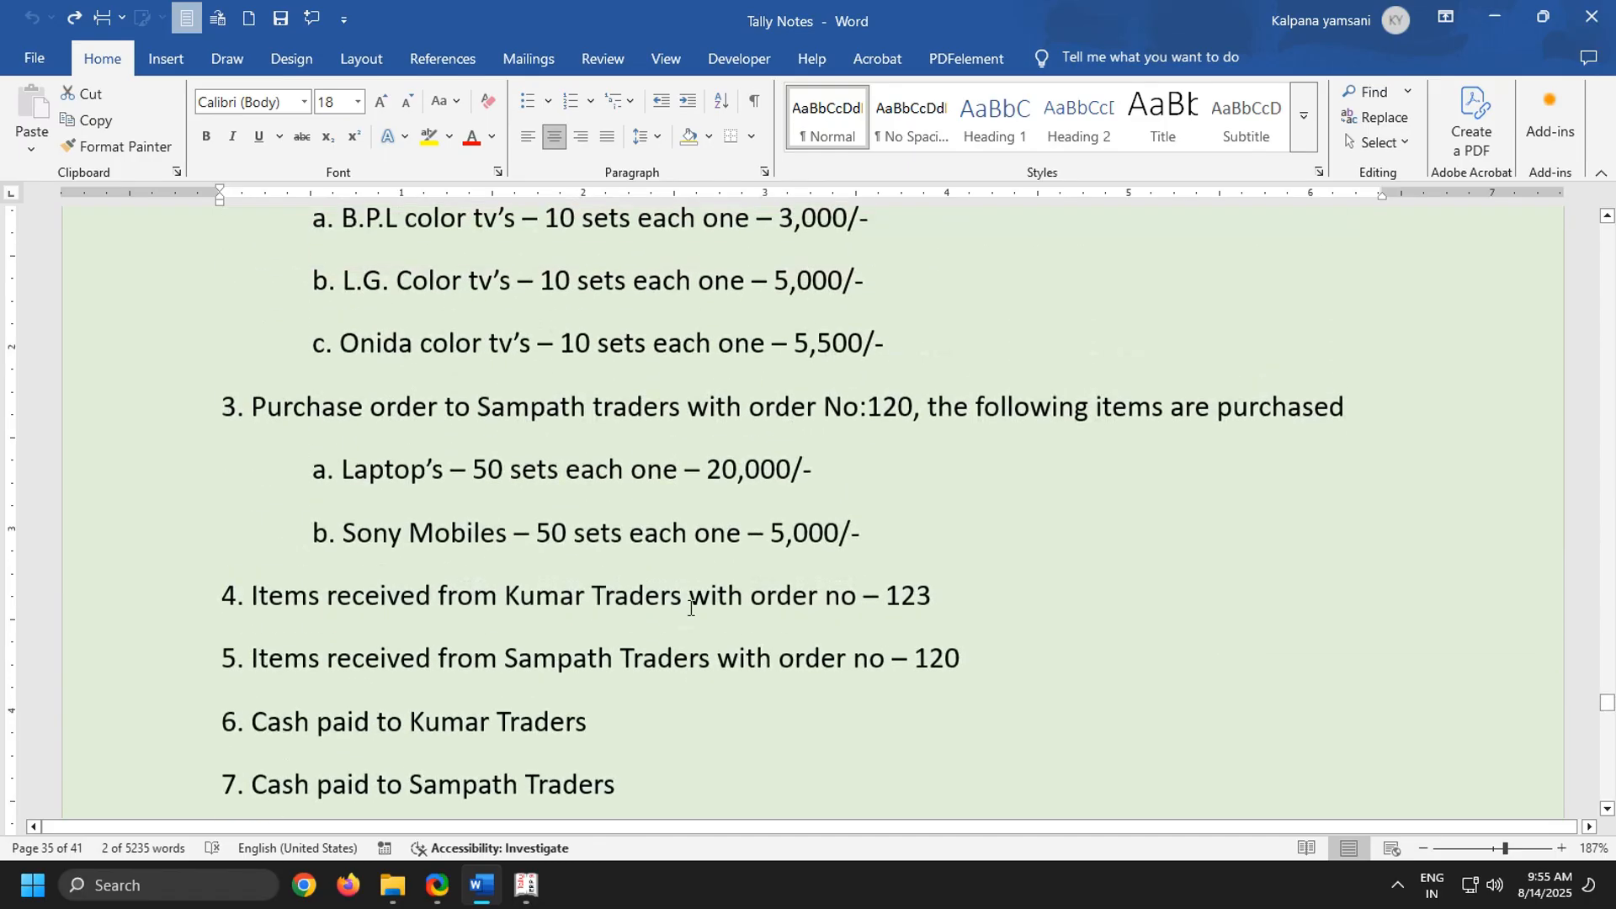
pyautogui.scroll(-4, 688, 611)
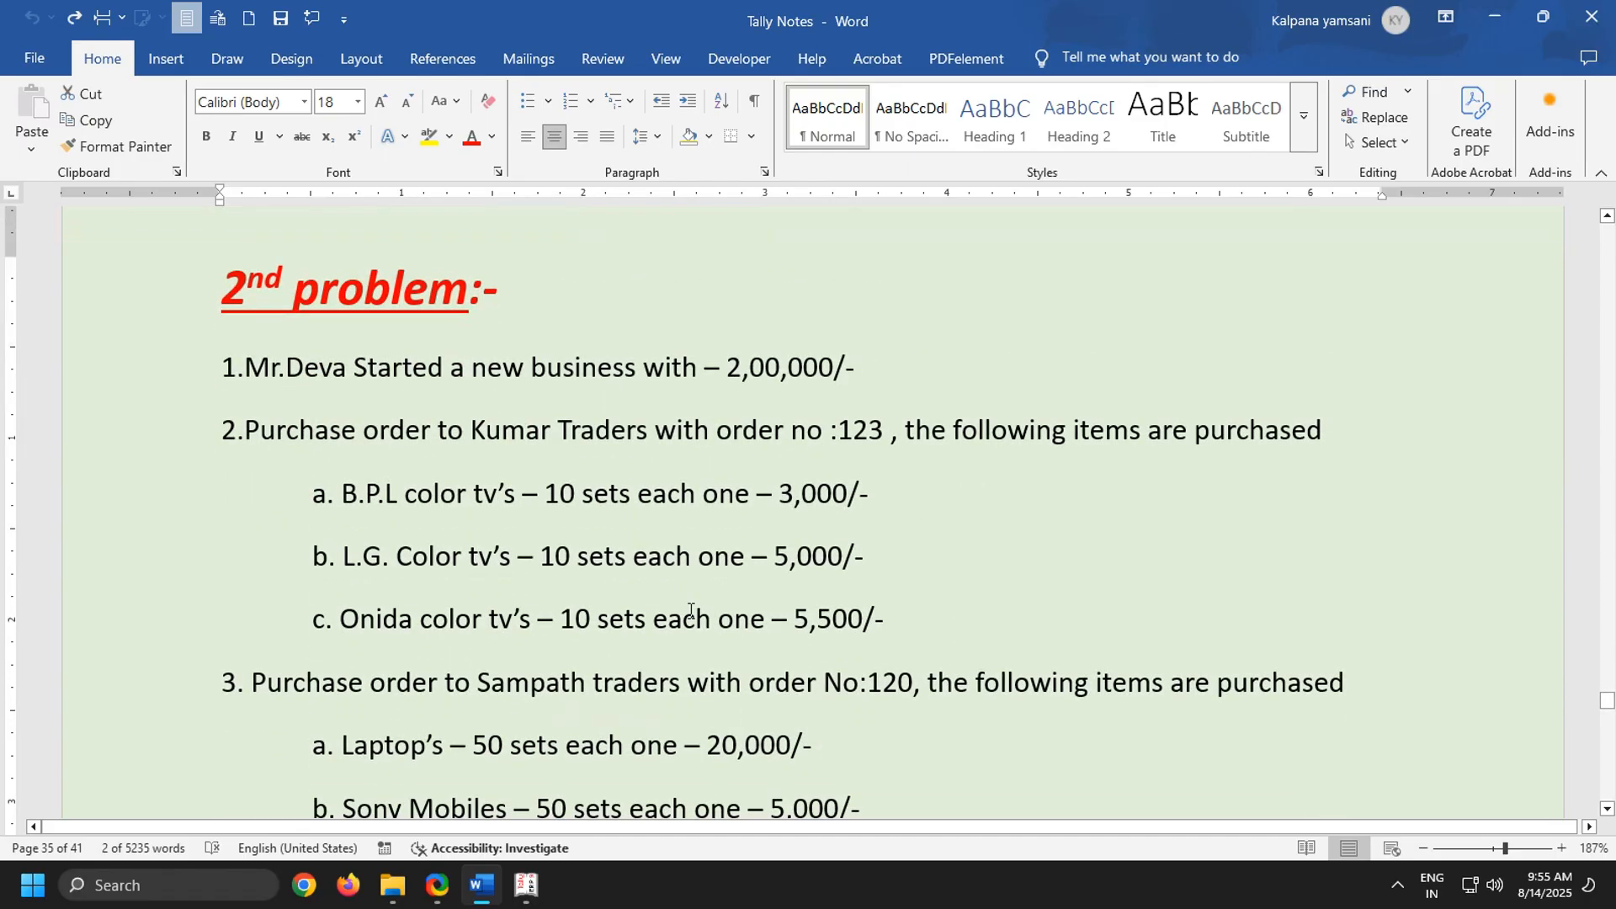